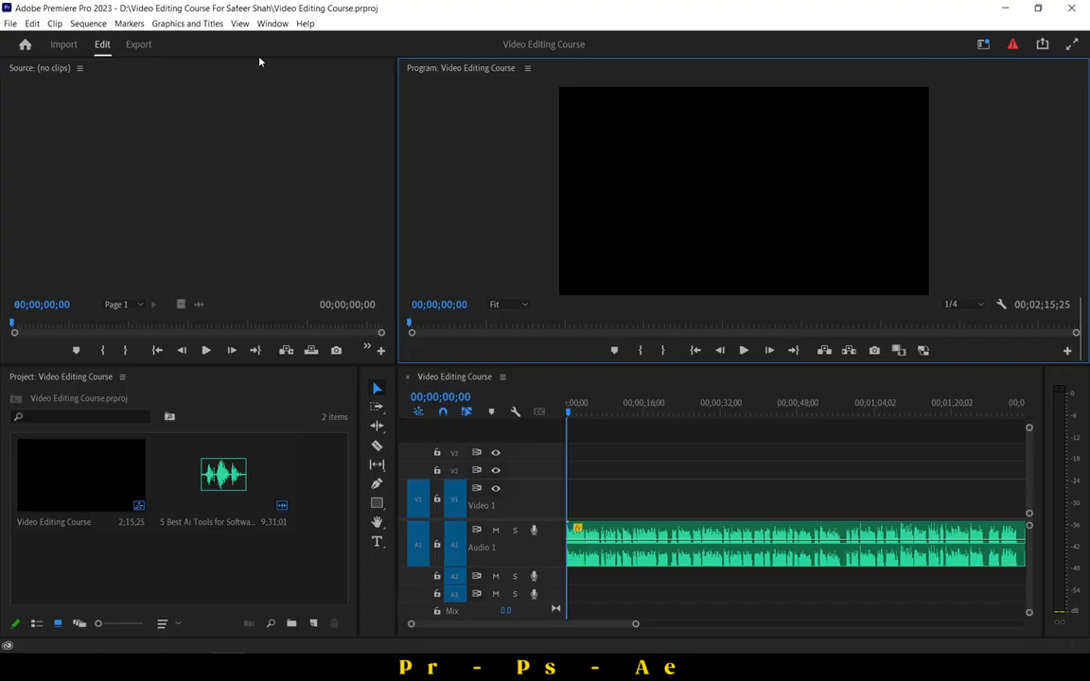
Reset the Learning workspace to its saved layout and close the Learn panel.
left_click(273, 22)
mouse_move(312, 39)
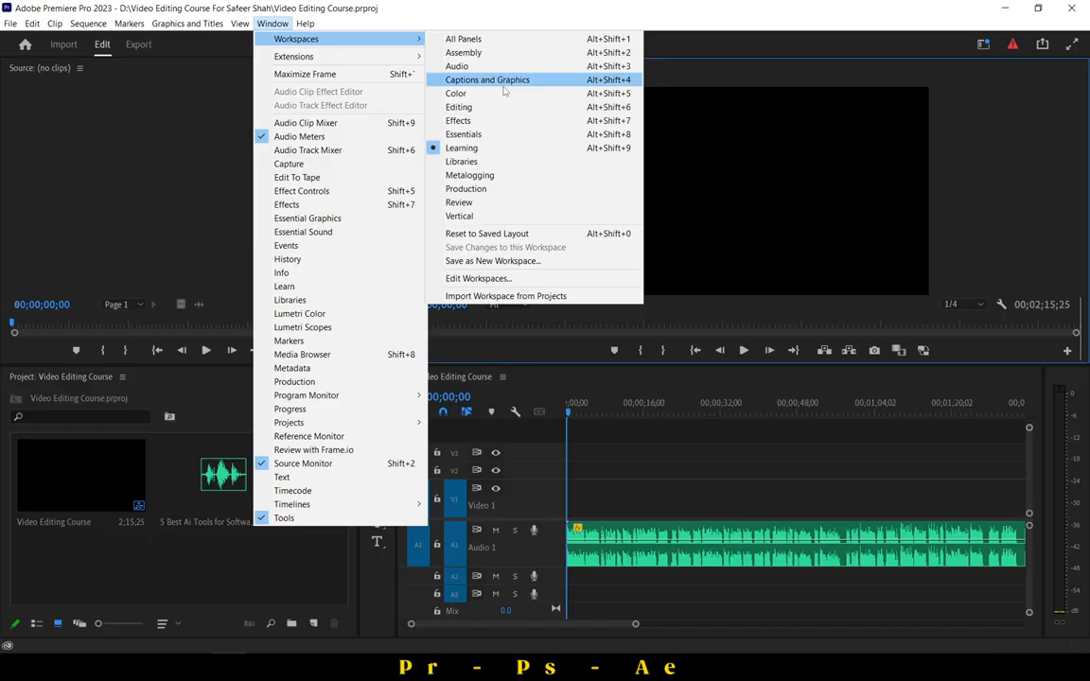
left_click(515, 234)
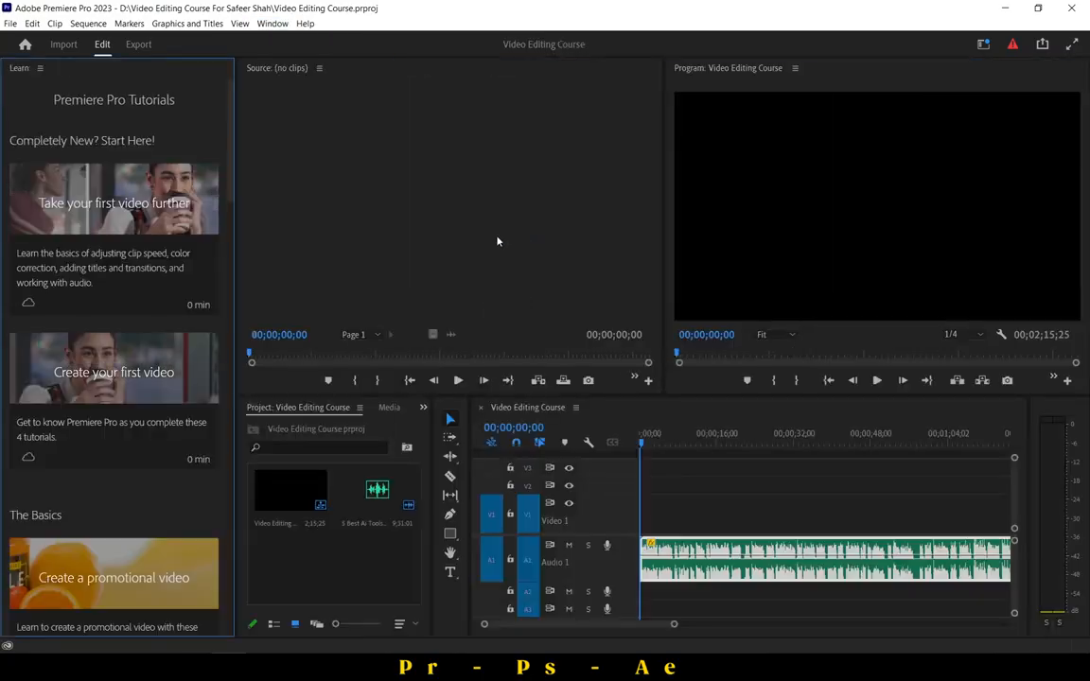
left_click(39, 68)
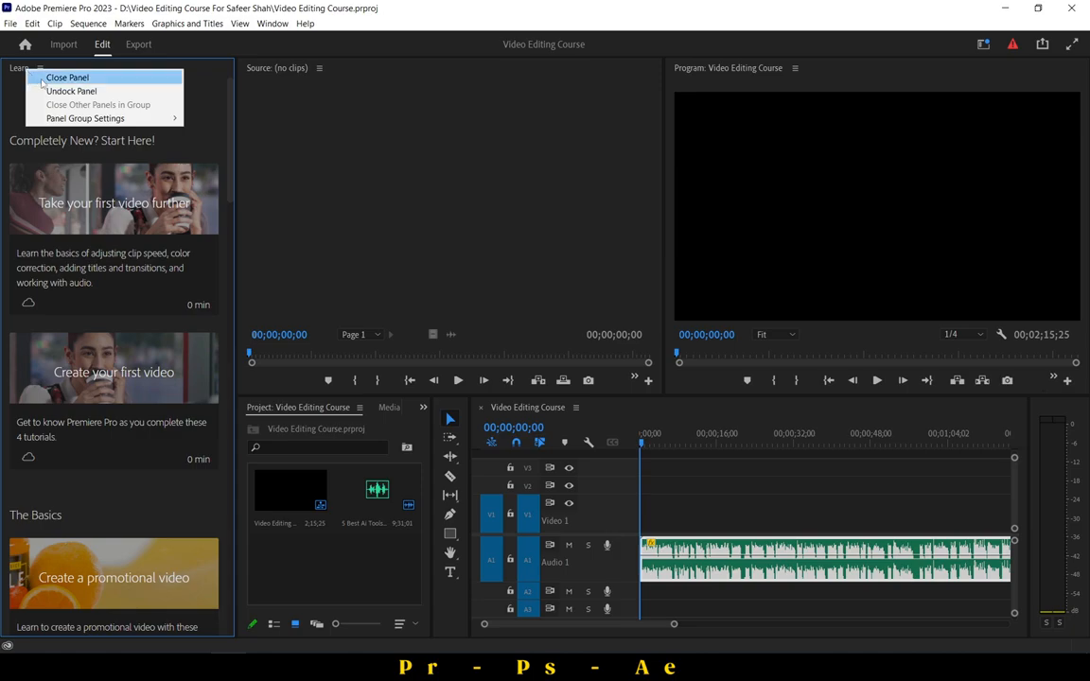
left_click(66, 76)
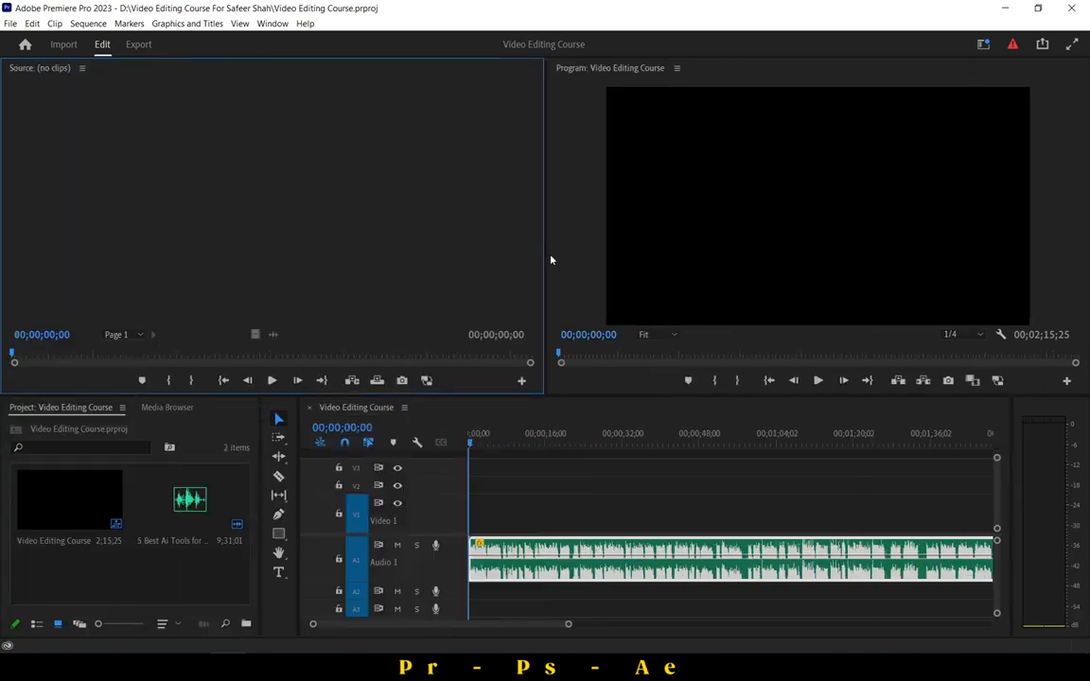
Resize the panels to narrow the Source monitor, widen the Program monitor and enlarge the Project panel beside the tools.
left_click_drag(548, 253, 344, 278)
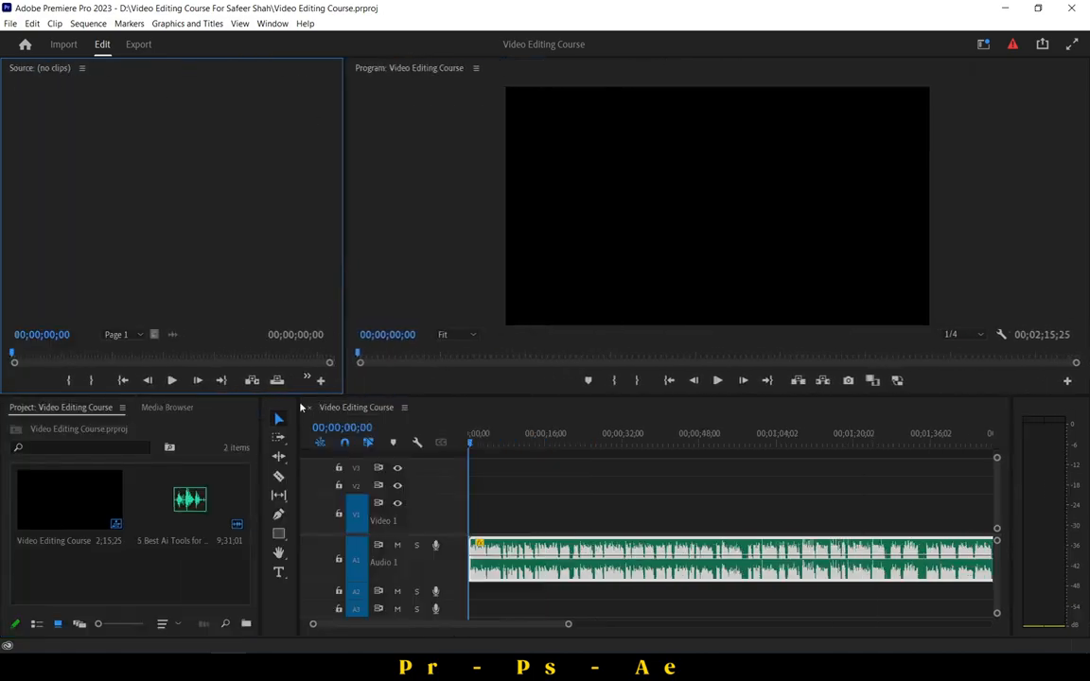
left_click_drag(301, 407, 347, 407)
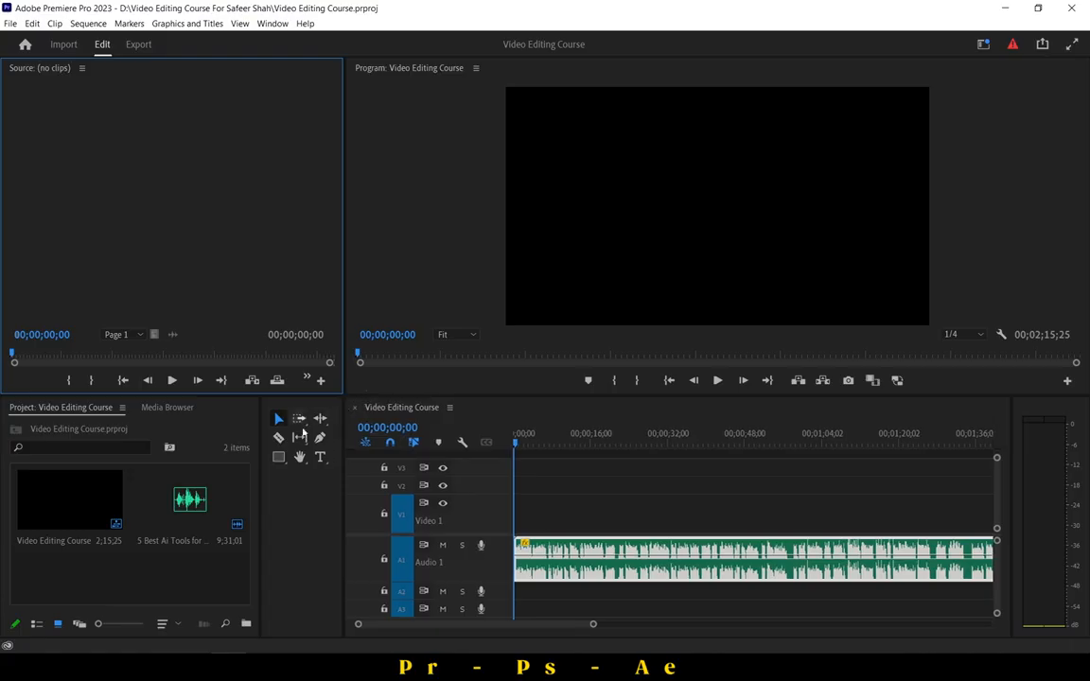
left_click_drag(258, 456, 291, 457)
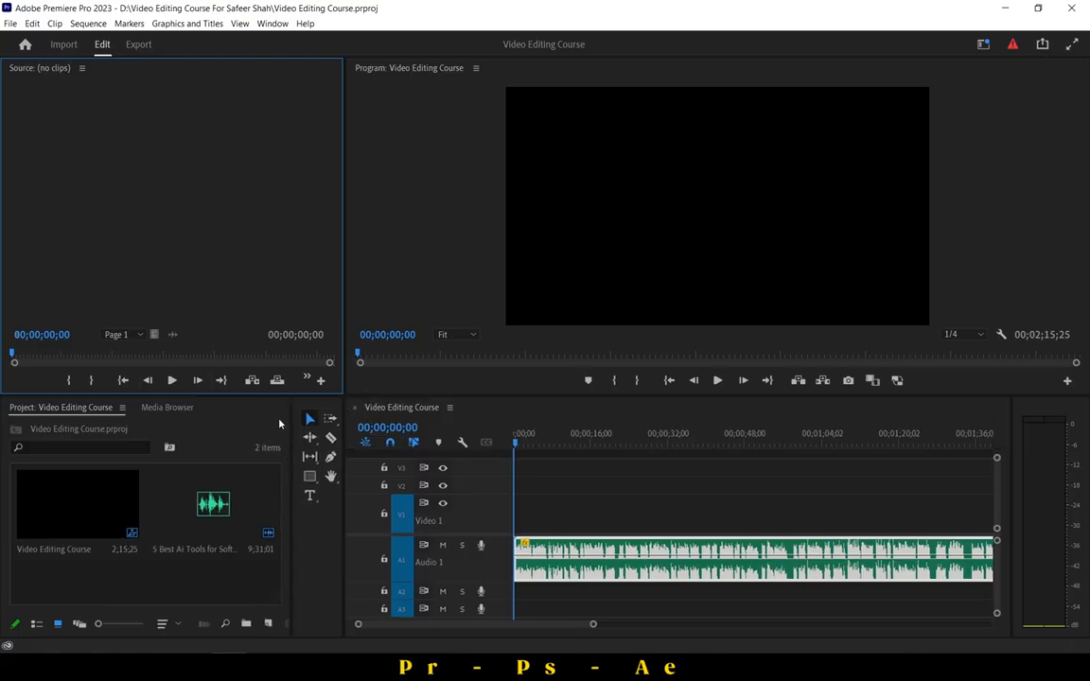
Show the Effects and Effect Controls panels in the workspace.
left_click(273, 24)
left_click(288, 185)
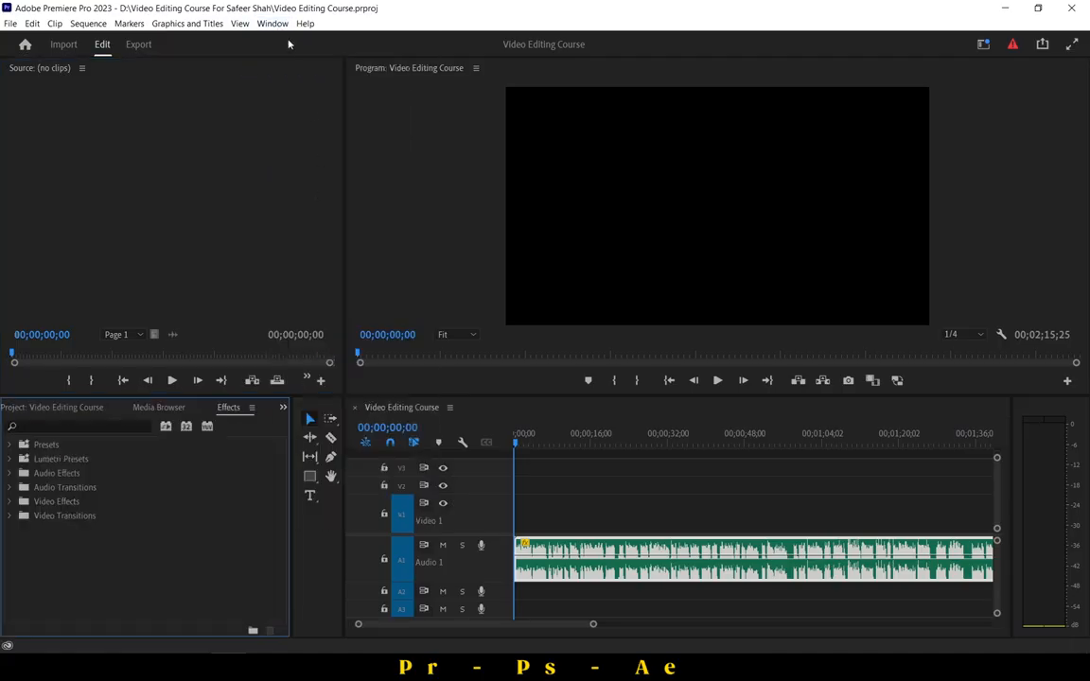
left_click(273, 24)
left_click(296, 181)
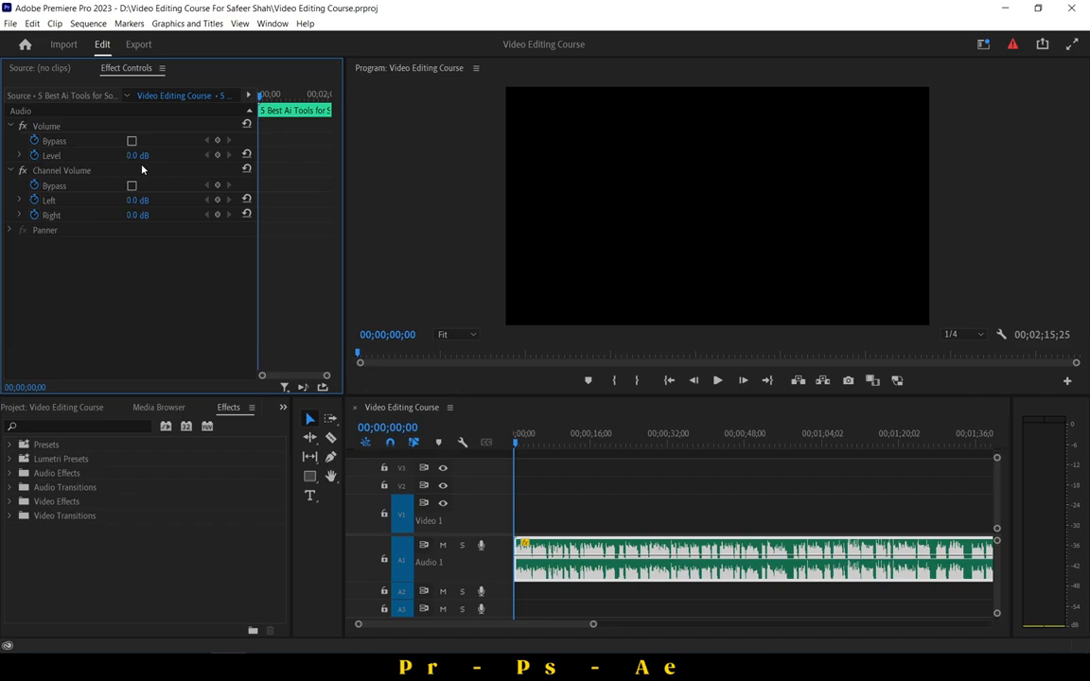
left_click(127, 426)
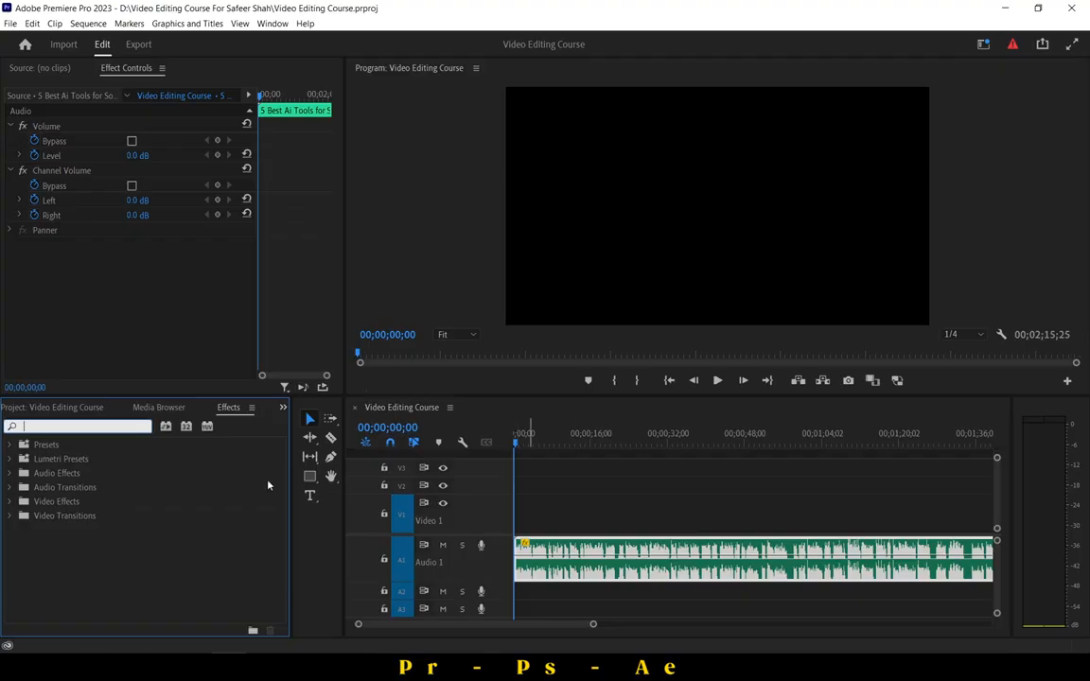
left_click(171, 459)
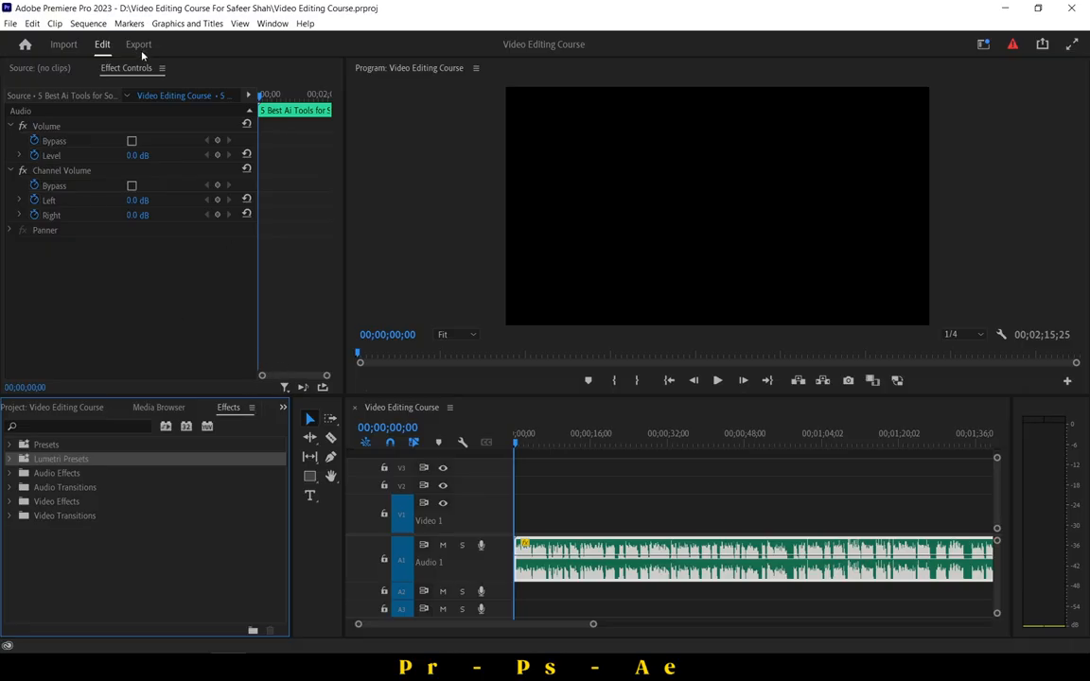
left_click(139, 74)
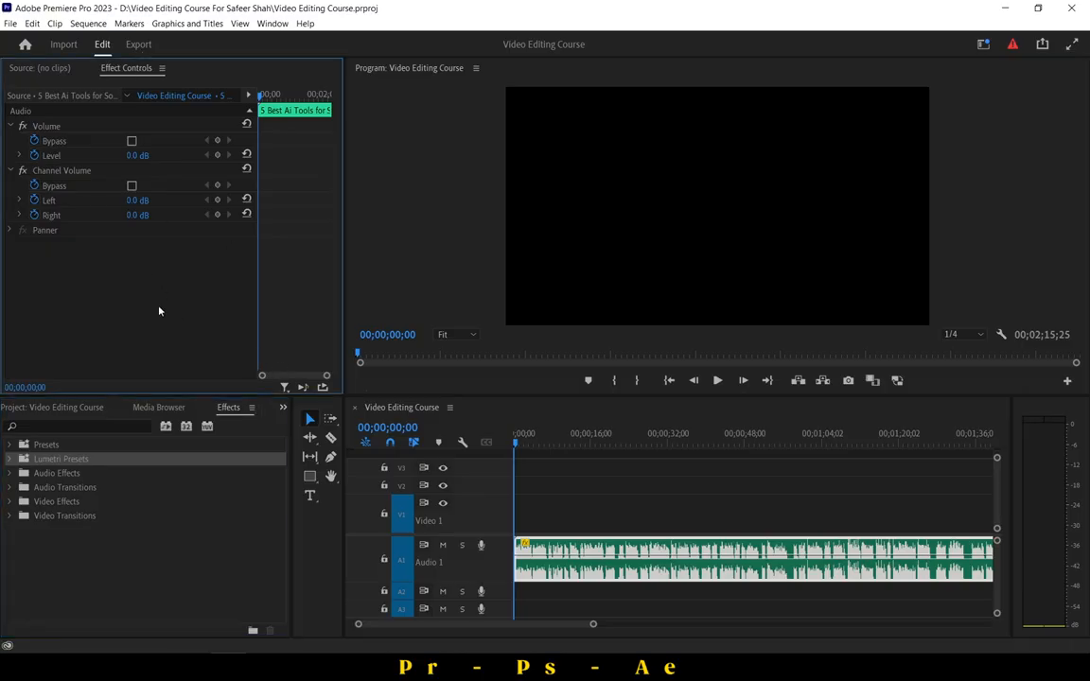
left_click(133, 427)
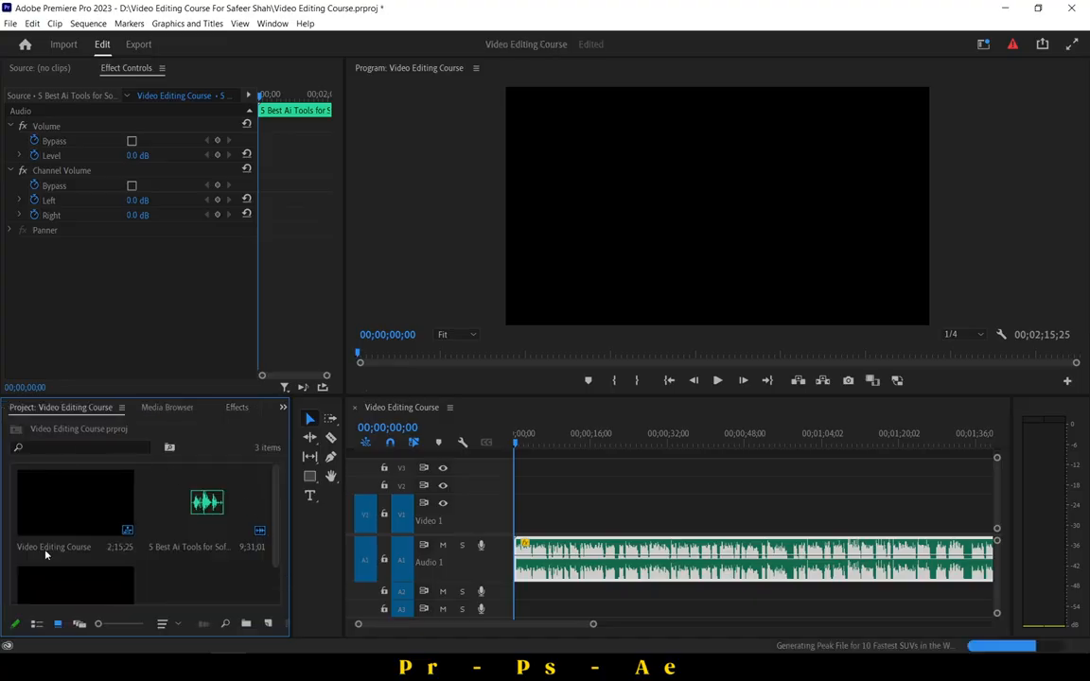
Open the media import dialog from the project bin and go to the video editing course folder.
scroll(185, 568, "down", 1)
double_click(189, 562)
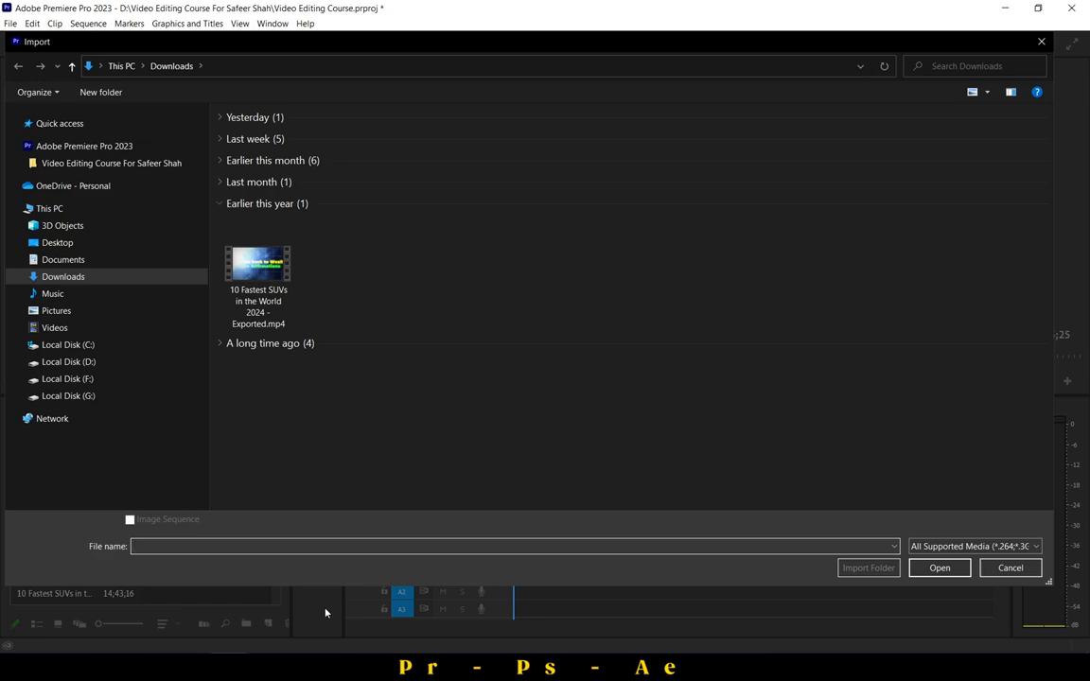
left_click(99, 163)
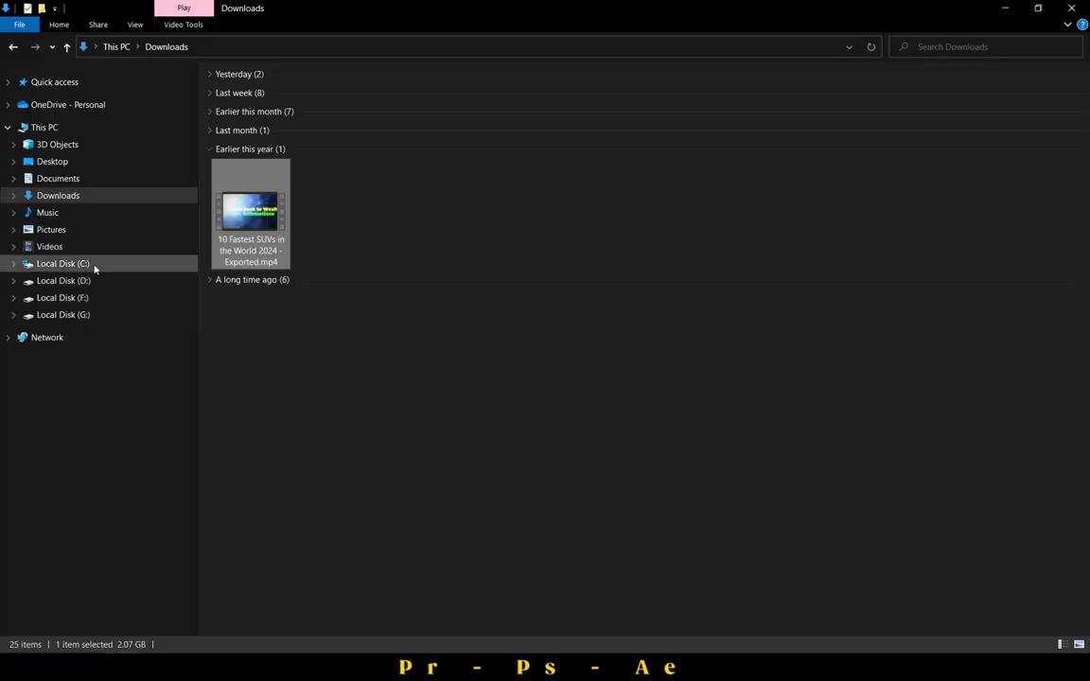
Switch to File Explorer and open the video editing course folder on Local Disk (D:) with large icons.
left_click(64, 280)
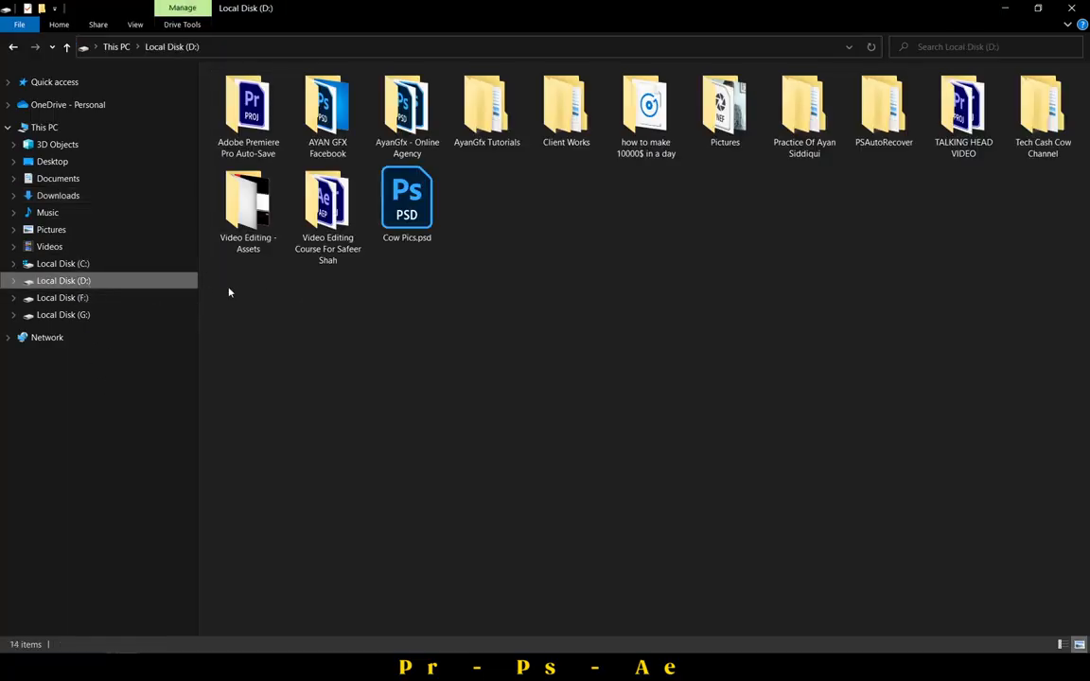
double_click(292, 219)
left_click(1080, 645)
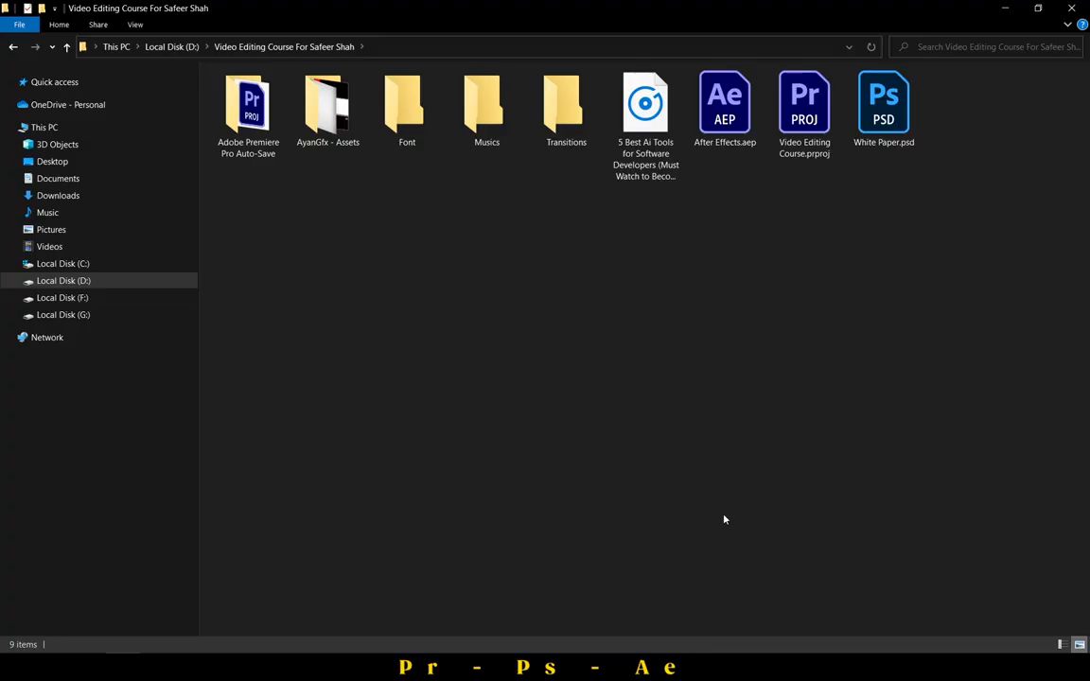
Open the AyanGfx - Assets folder and display its files as large thumbnails.
double_click(345, 137)
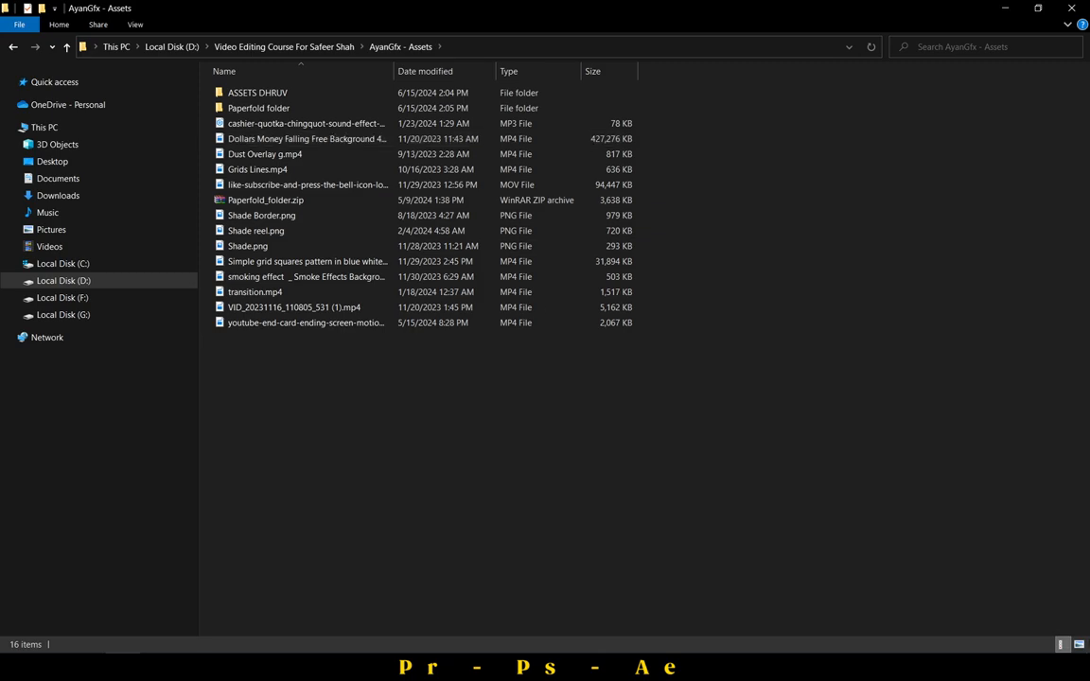
left_click(1078, 644)
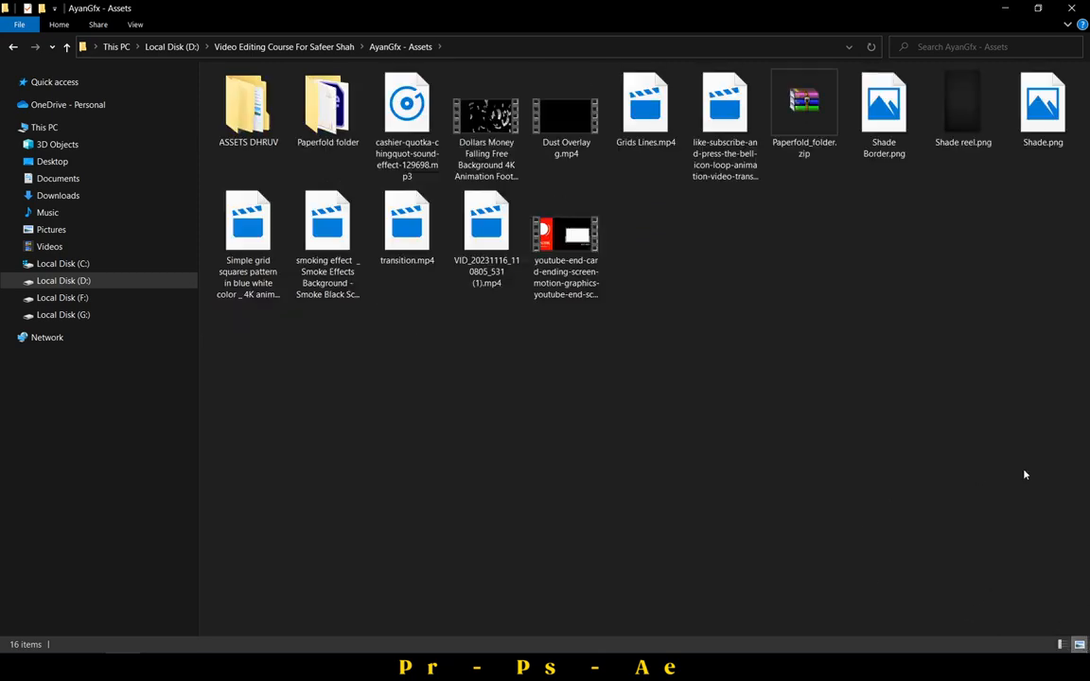
left_click_drag(1078, 296, 236, 104)
left_click(822, 474)
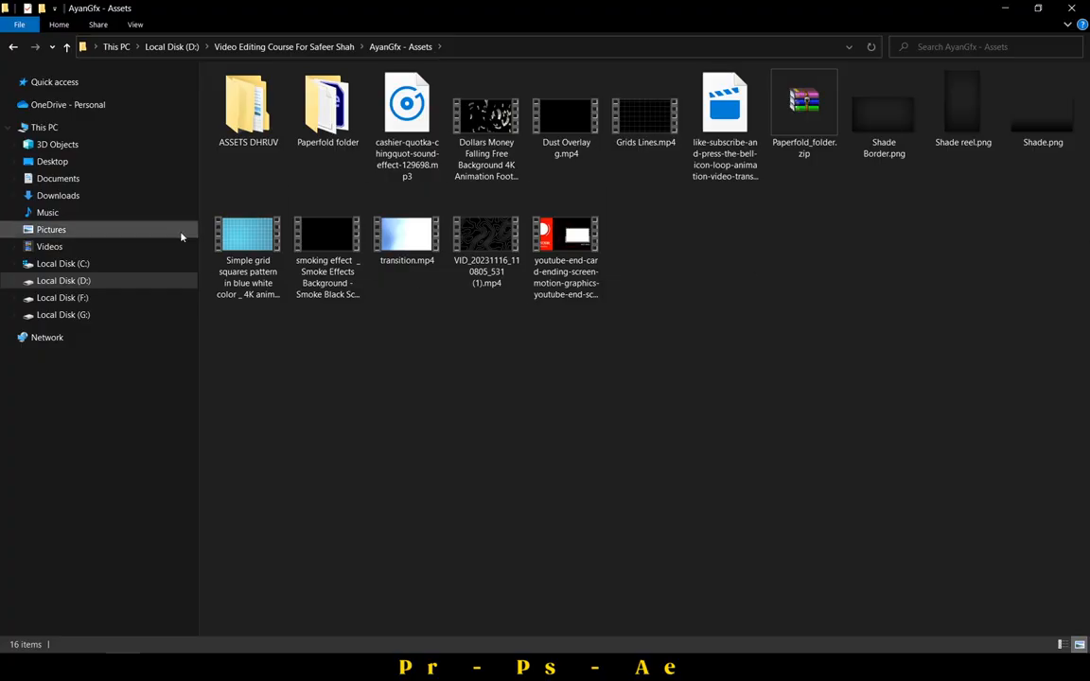
Look into the first subfolder of AyanGfx - Assets, review the remaining assets and return to the course folder.
double_click(248, 109)
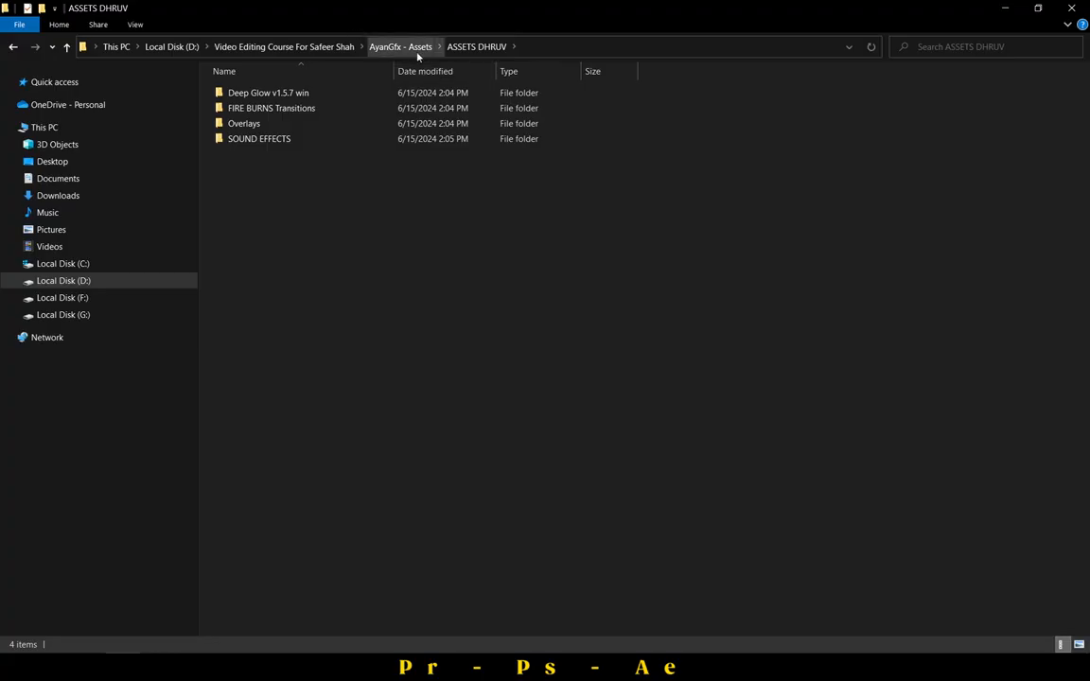
left_click(374, 47)
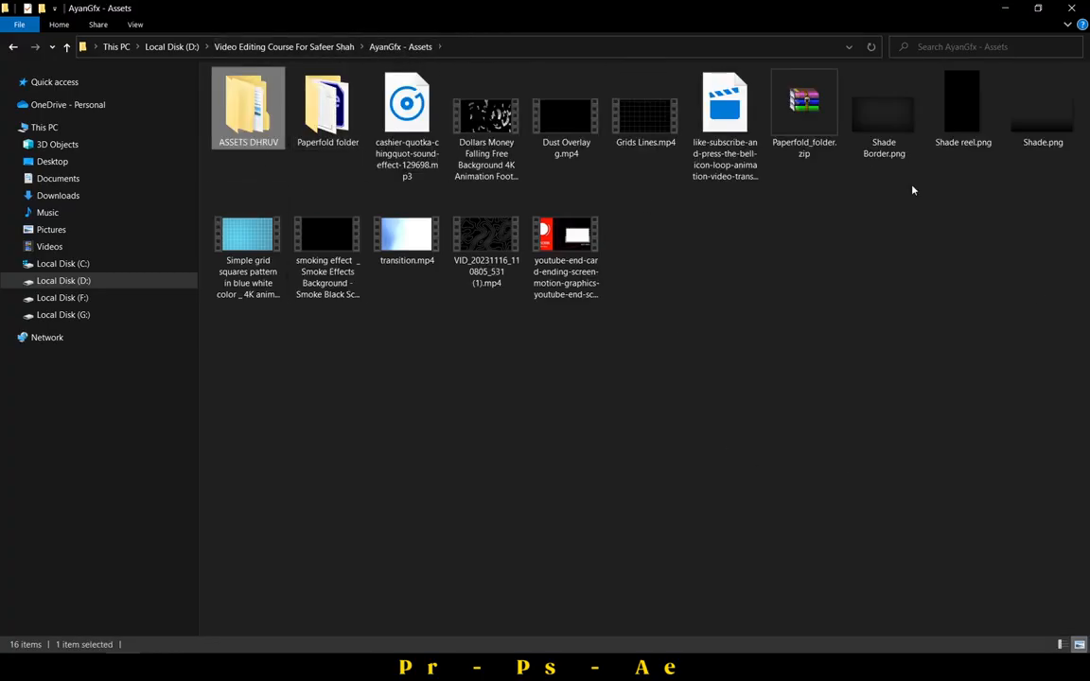
left_click_drag(1084, 334, 362, 113)
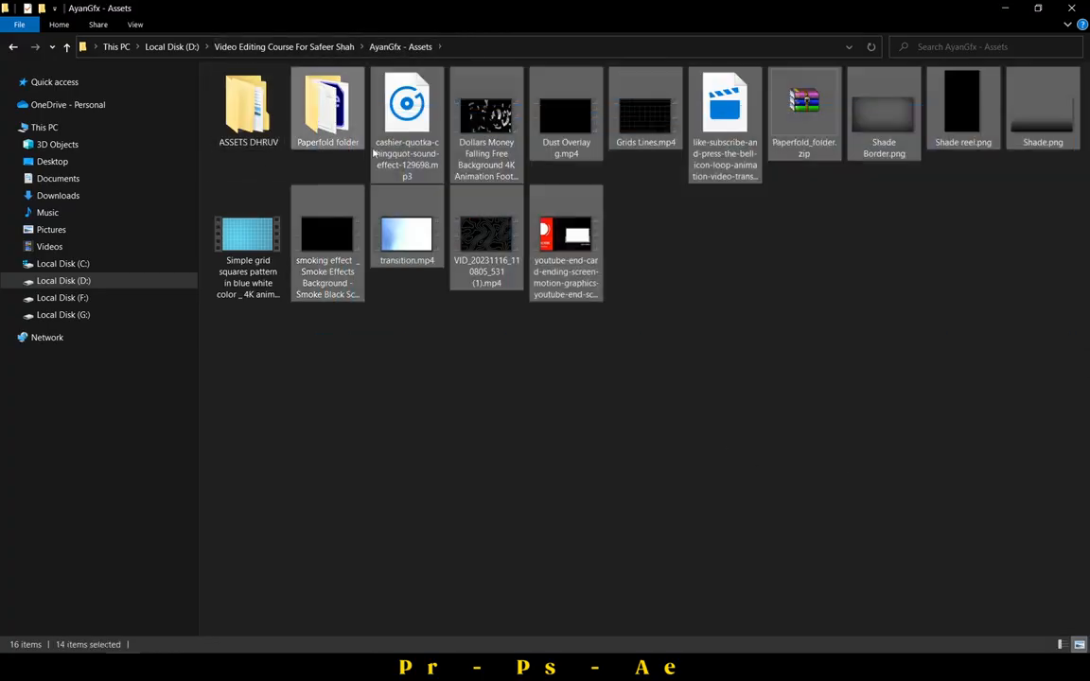
left_click(898, 337)
left_click(284, 46)
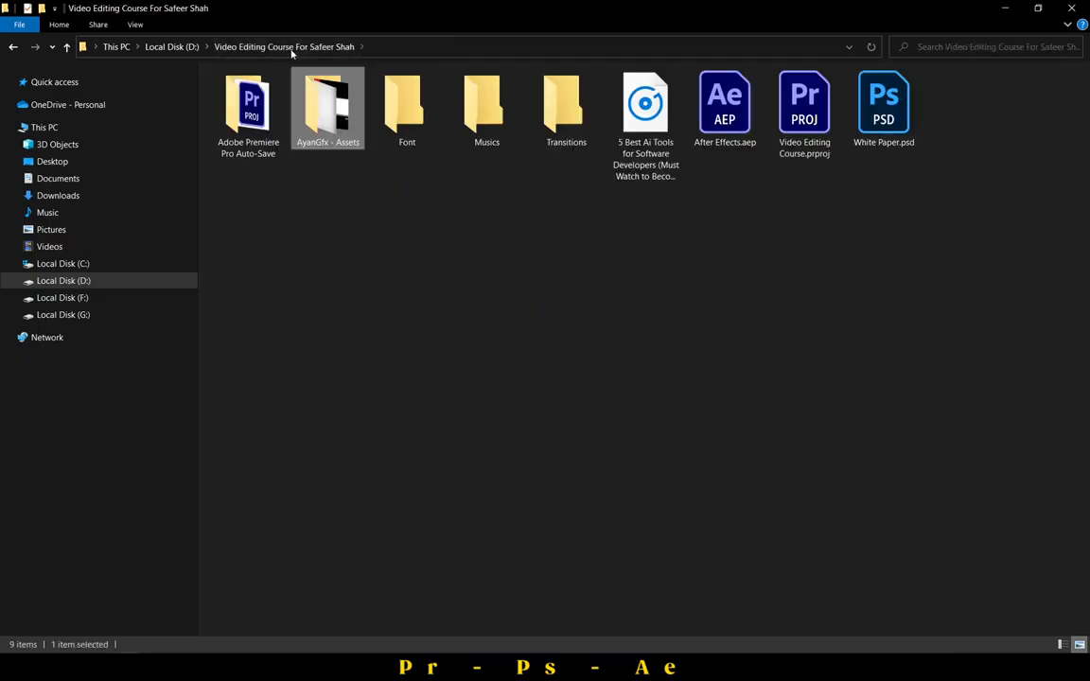
Check the Font, Musics and Transitions folders, and cancel the import dialog in Premiere Pro.
double_click(367, 106)
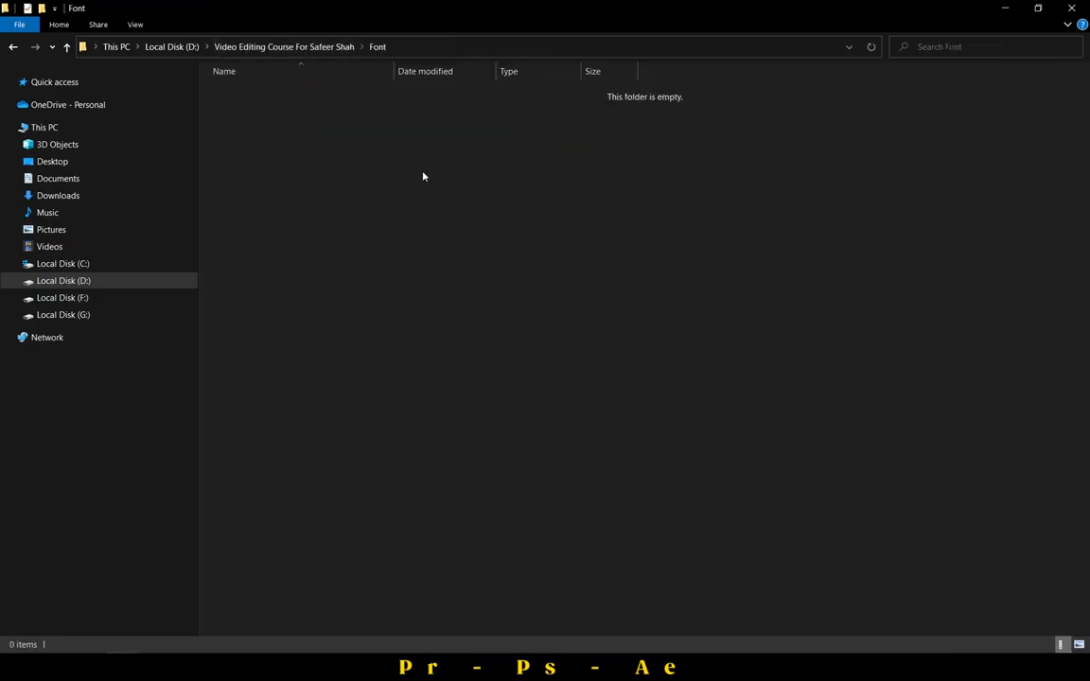
left_click(13, 46)
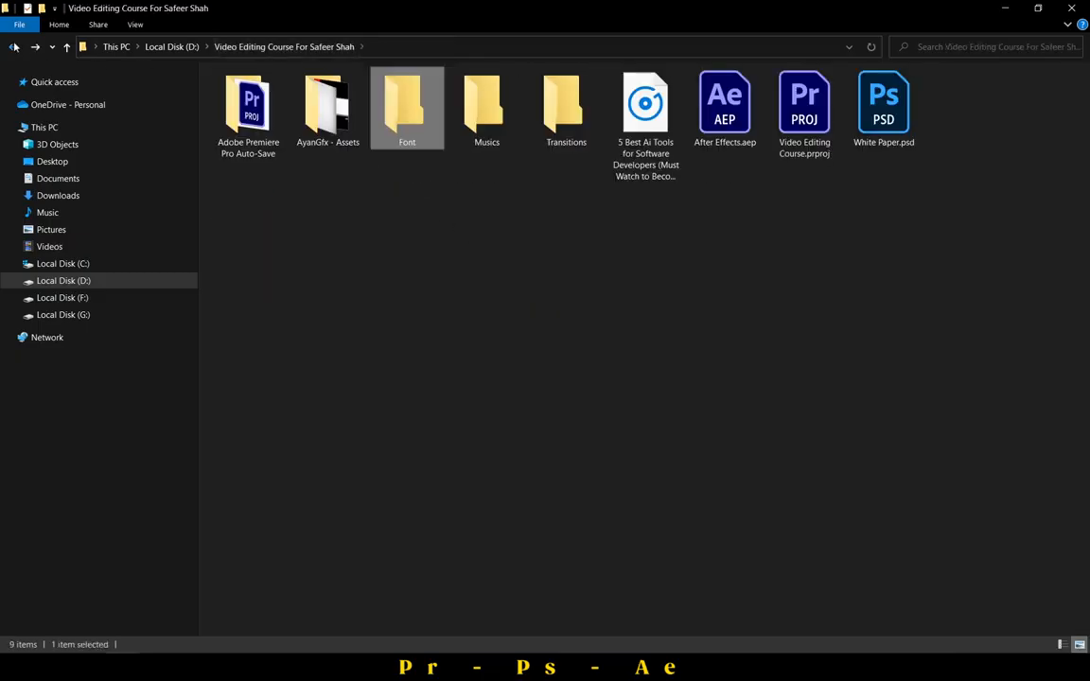
double_click(479, 132)
left_click(12, 47)
double_click(566, 110)
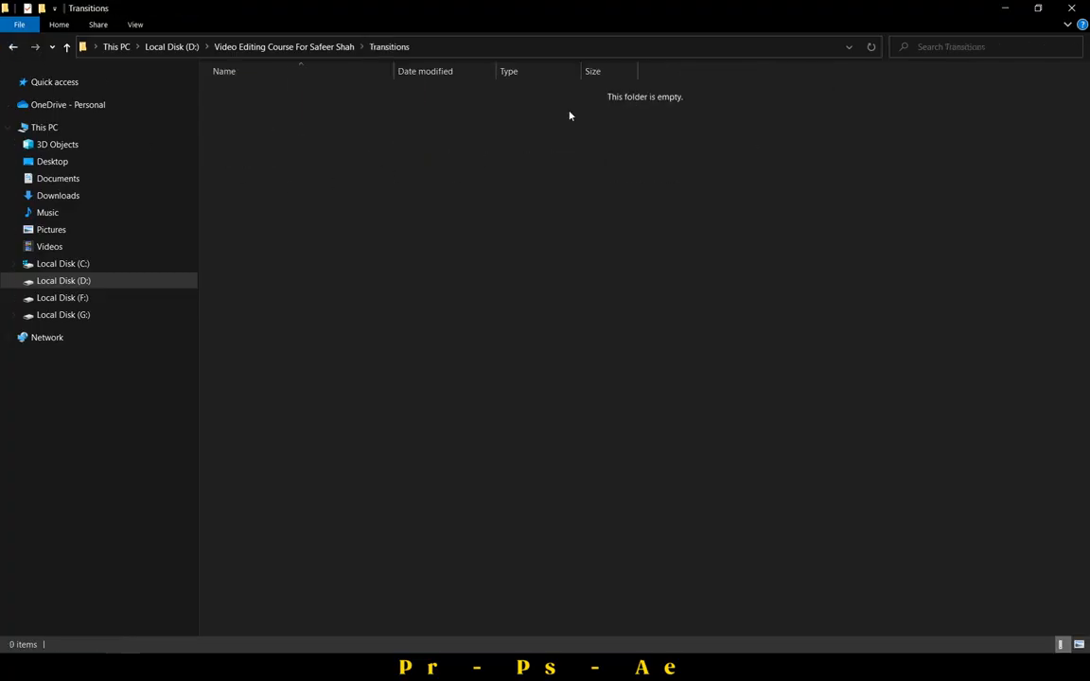
left_click(13, 47)
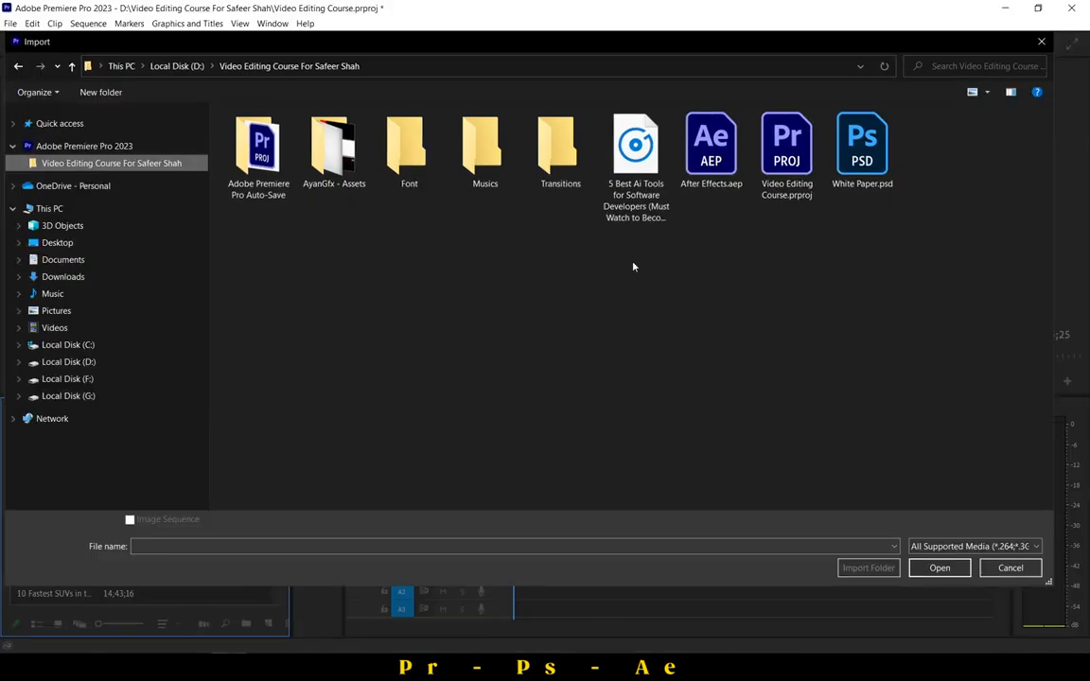
left_click(1007, 571)
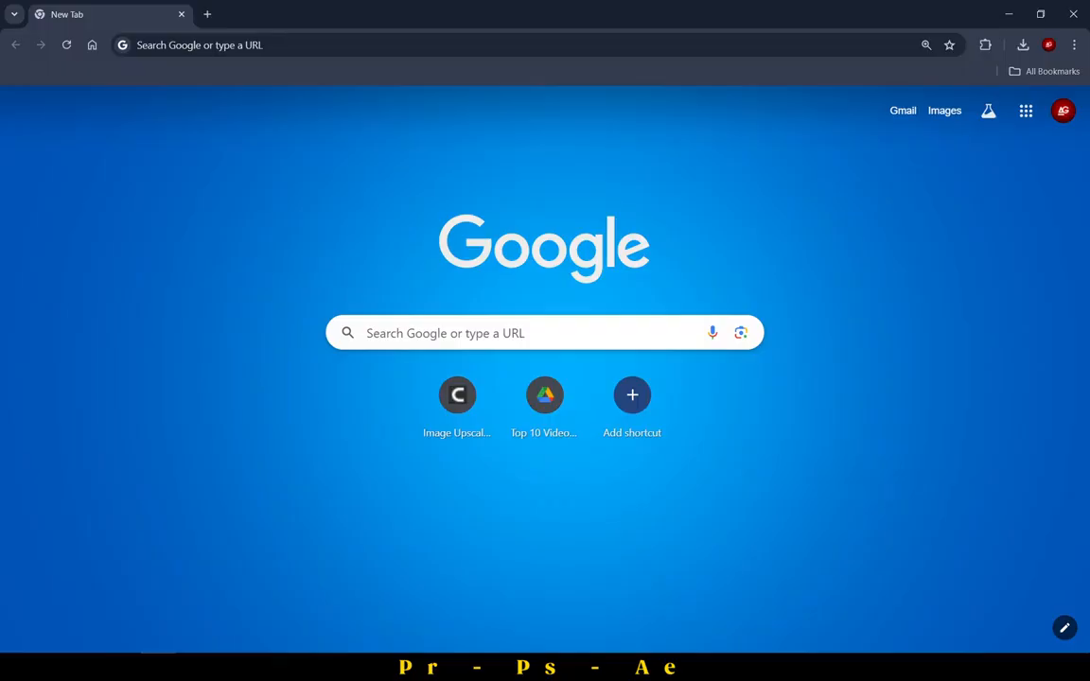
Switch to Chrome and open storyblocks.com.
left_click(347, 41)
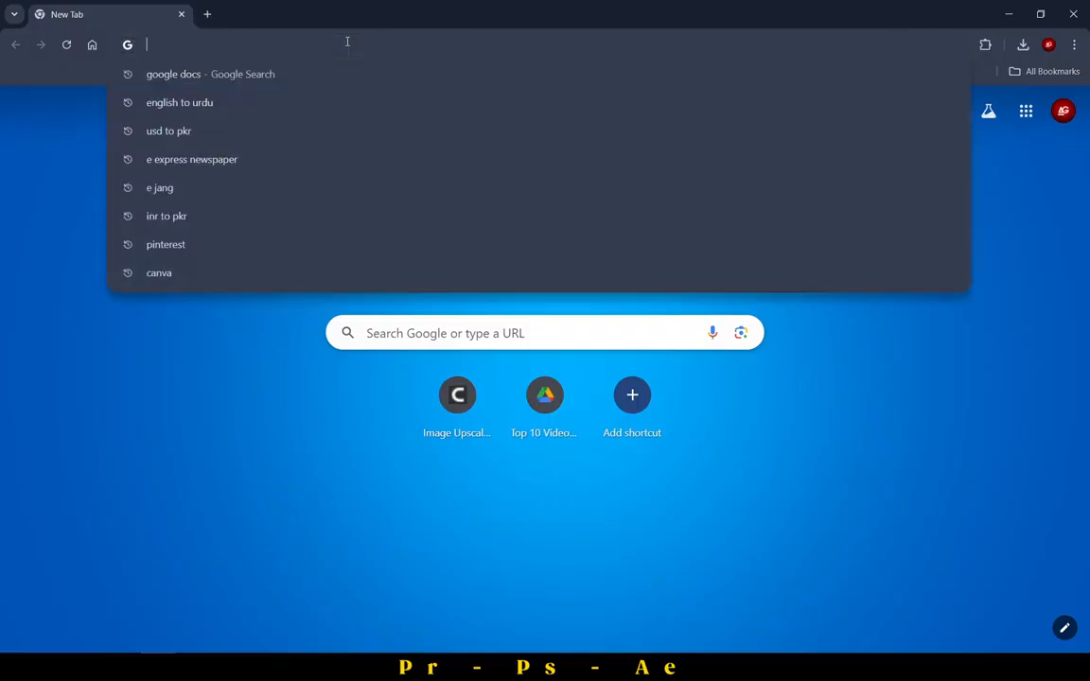
type("storyblocks.com")
key("Return")
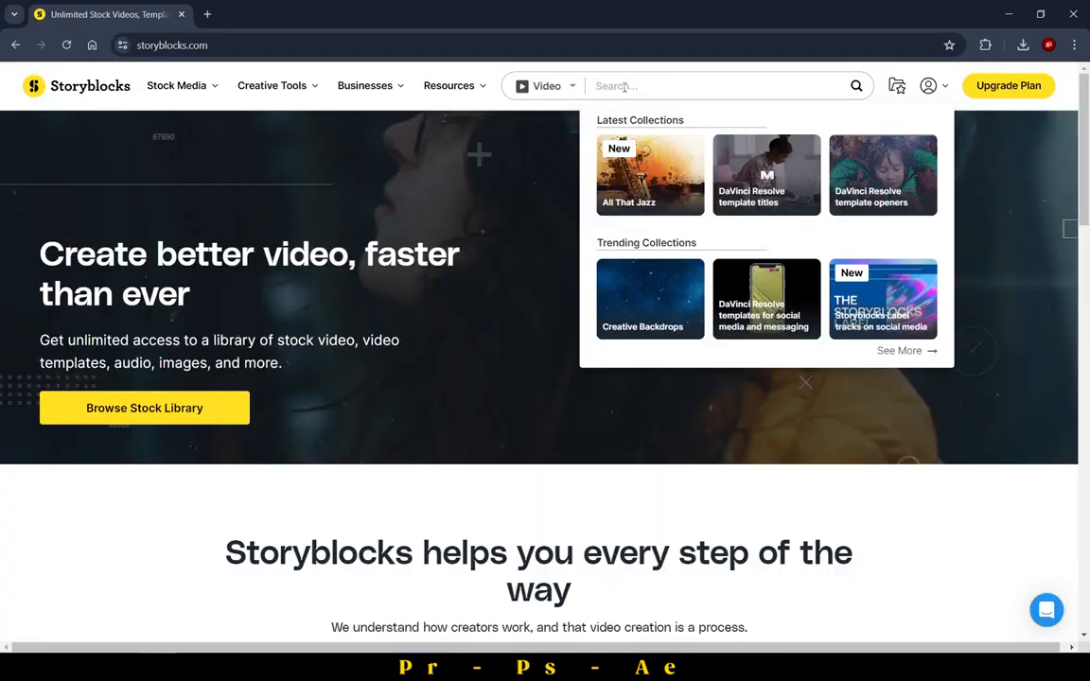
Search the Storyblocks video library for "coding" and browse the resulting clips.
type("d")
type("ing")
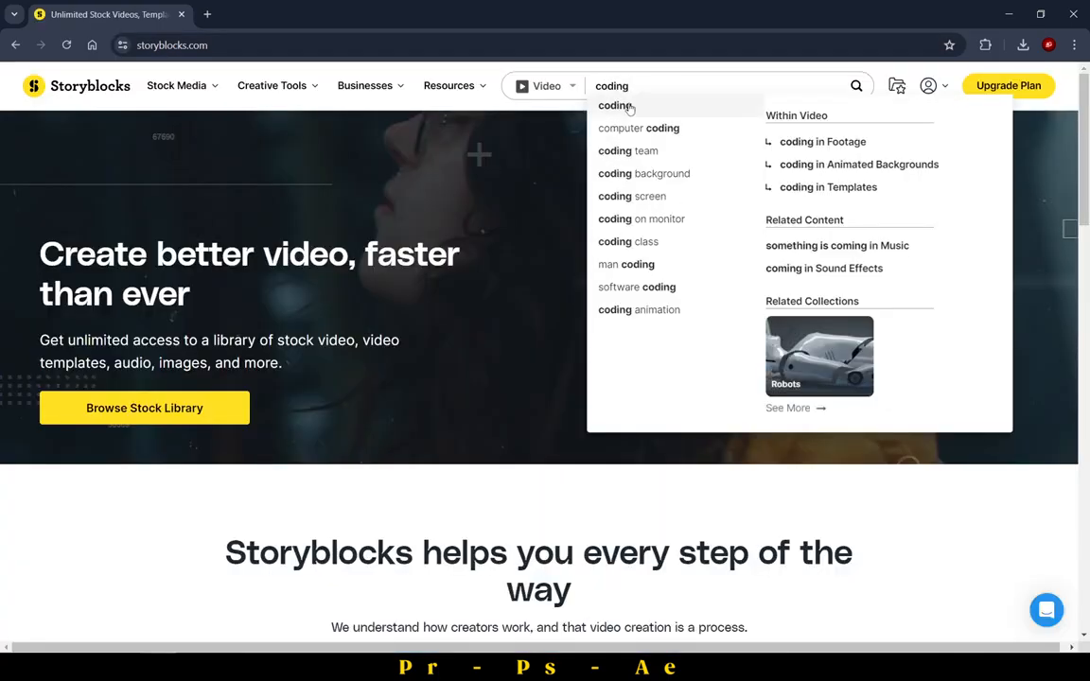
key("Return")
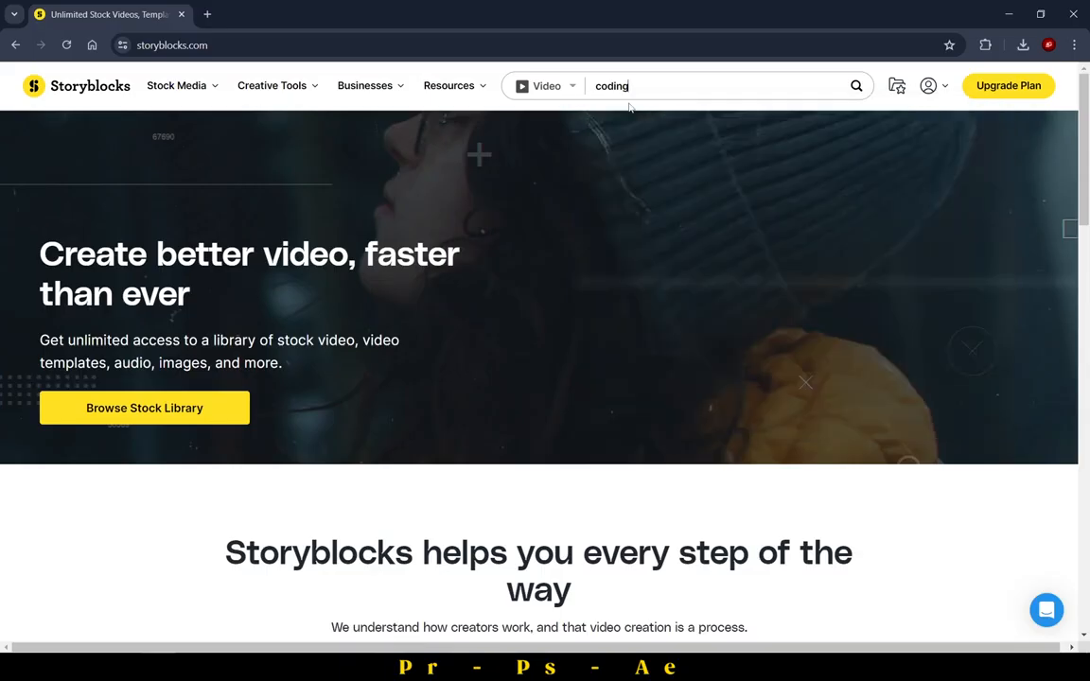
left_click(856, 86)
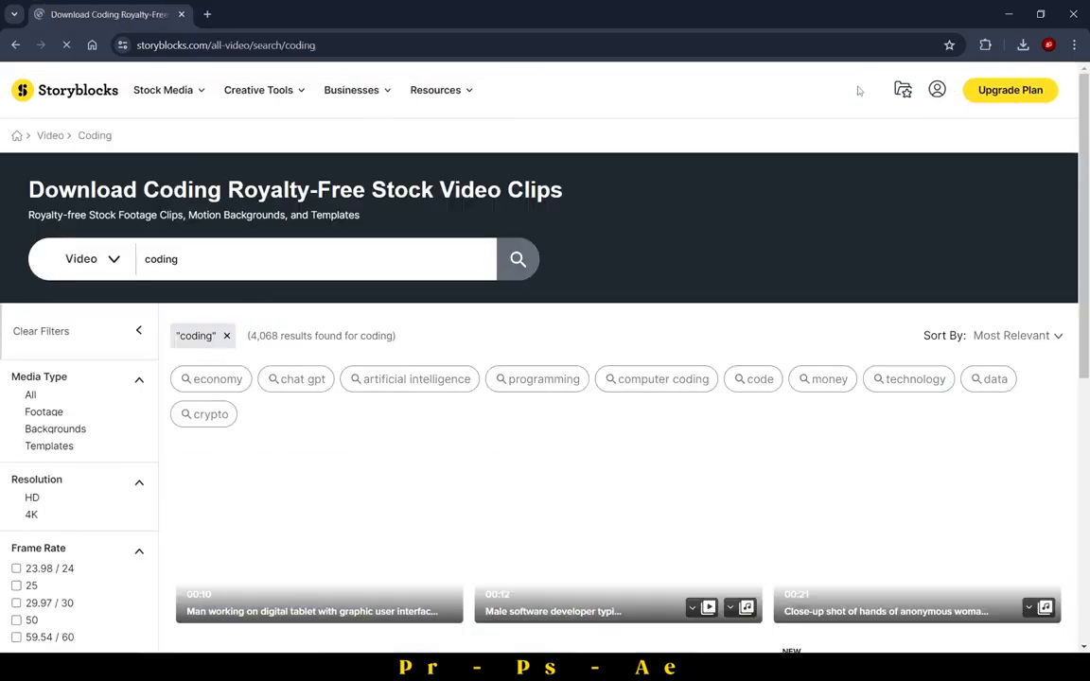
scroll(952, 247, "down", 5)
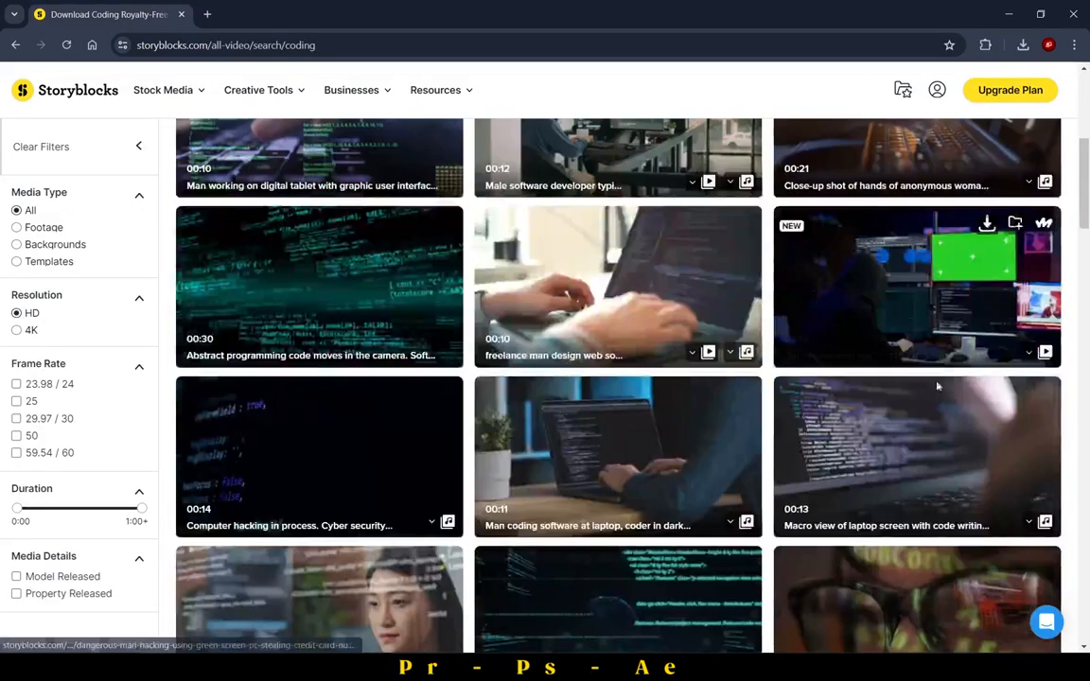
Browse the coding clips and choose the HDMP4 (h264) download format for the "Man coding software at laptop" clip.
scroll(867, 438, "down", 3)
scroll(867, 439, "up", 6)
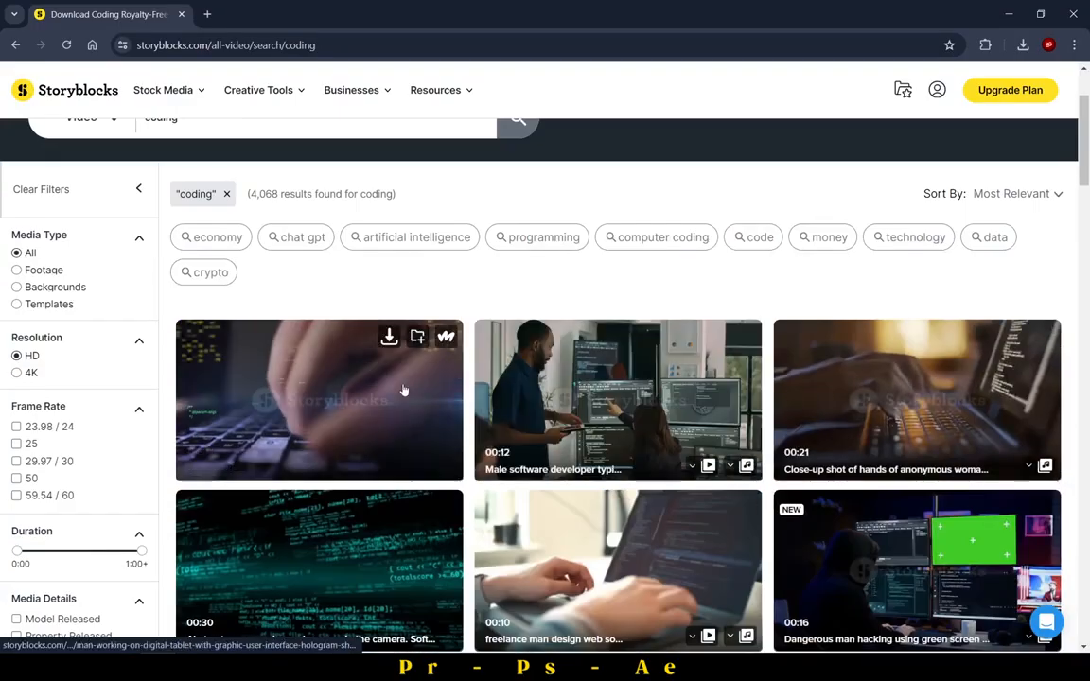
scroll(682, 379, "down", 4)
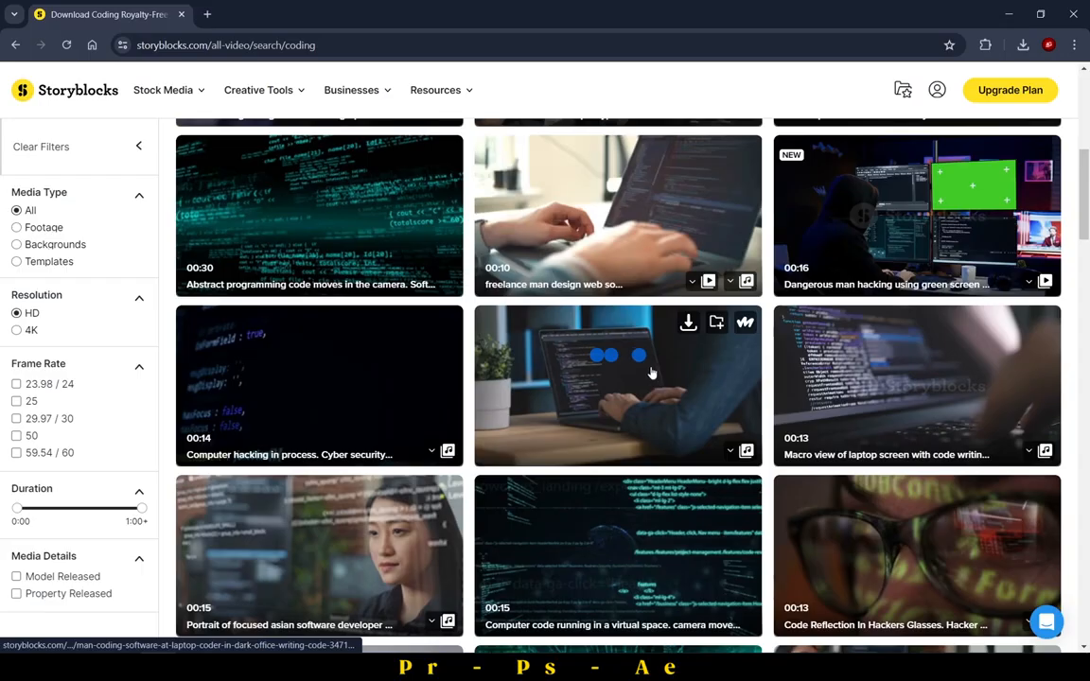
left_click(688, 323)
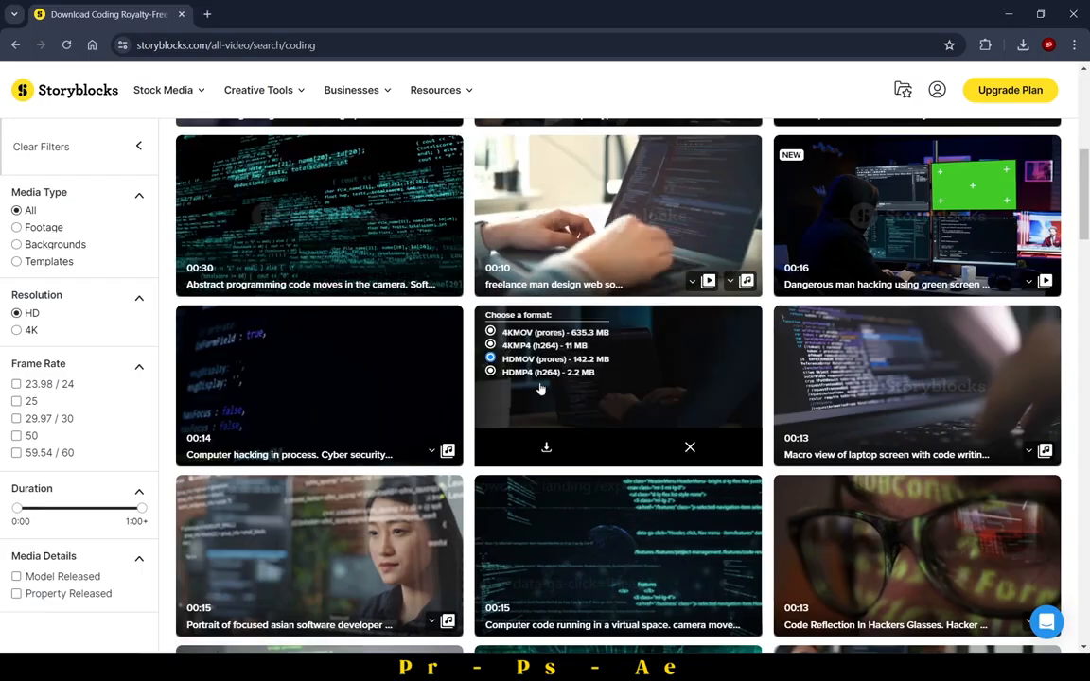
left_click(490, 371)
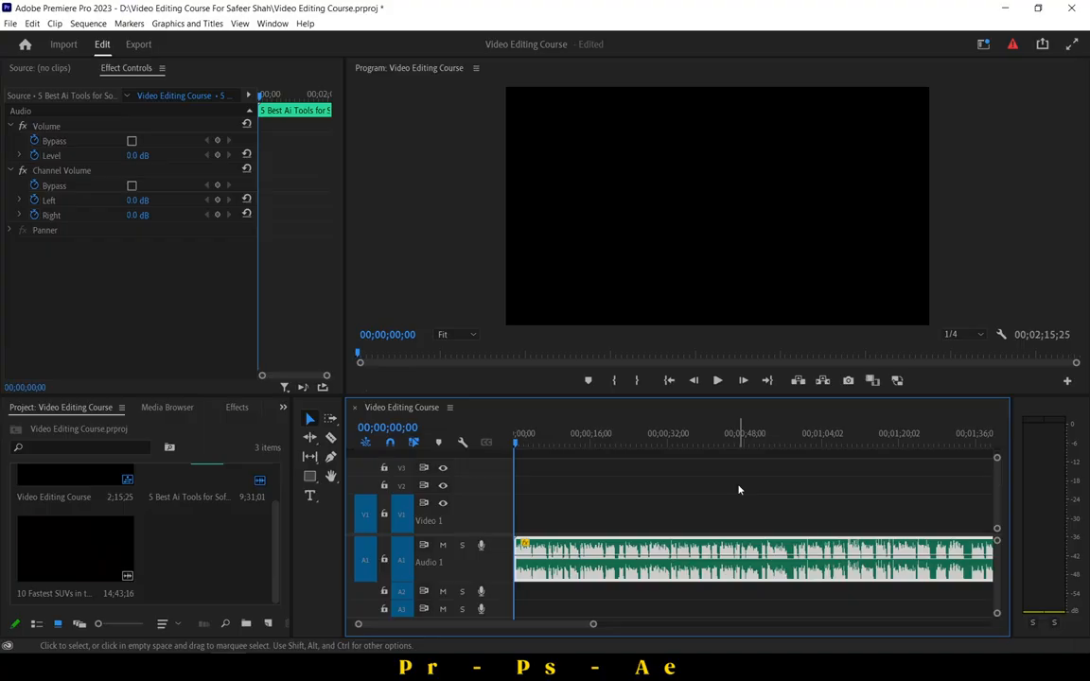
Listen to the opening words of the voice-over on Audio 1, replaying them from the start of the sequence.
left_click(718, 381)
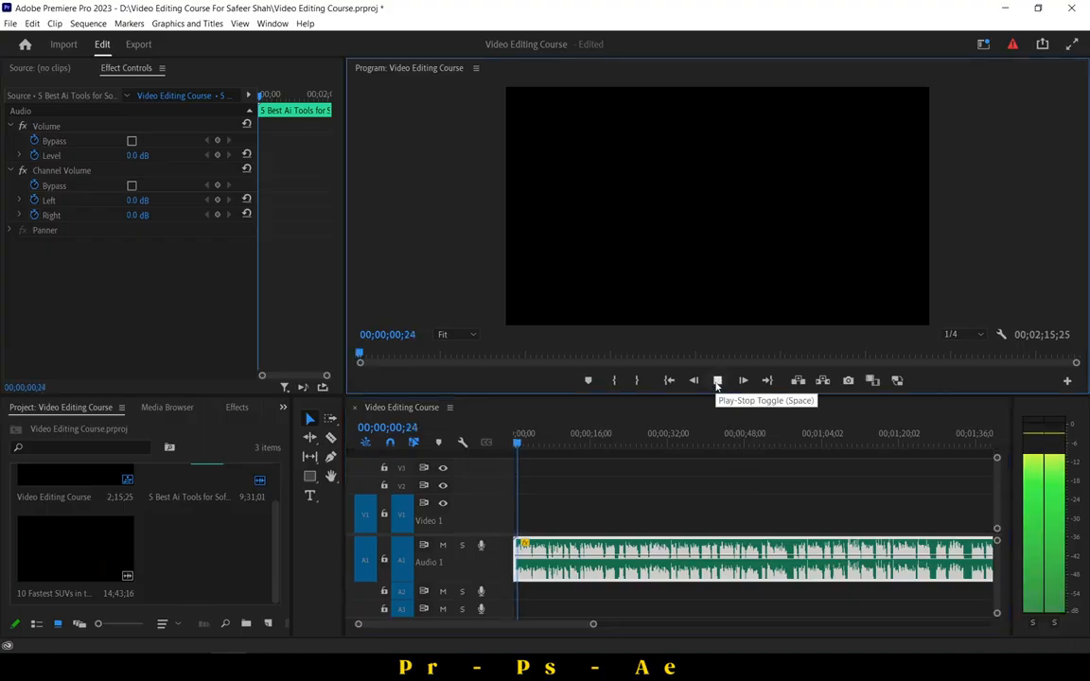
left_click(717, 380)
left_click(523, 545)
key("=")
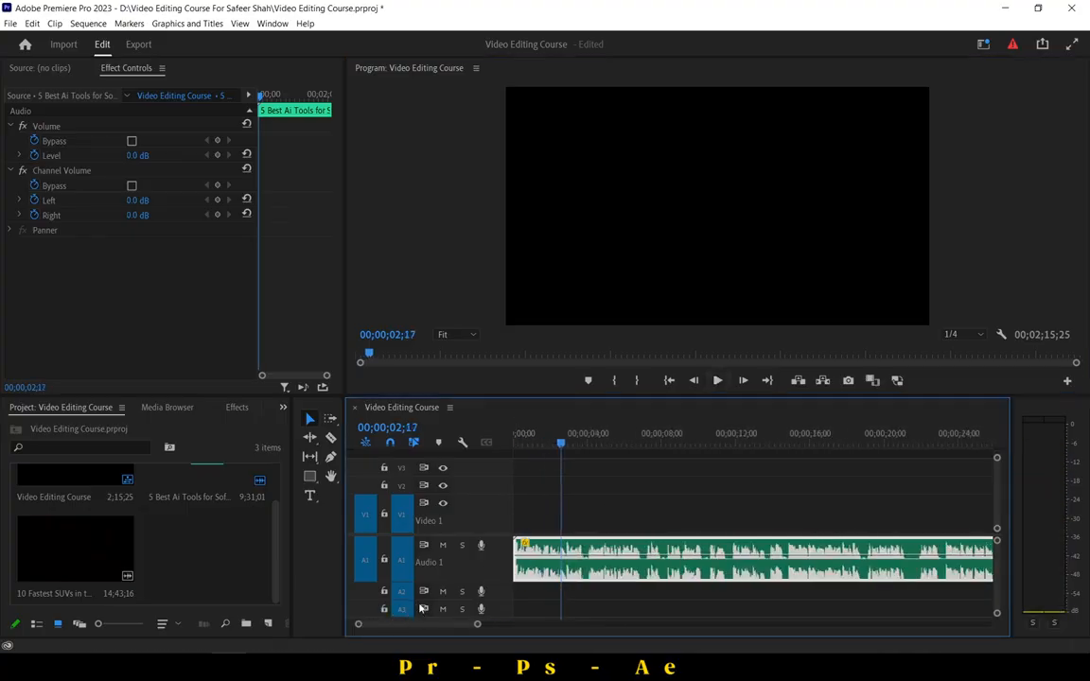
key("Home")
left_click(717, 380)
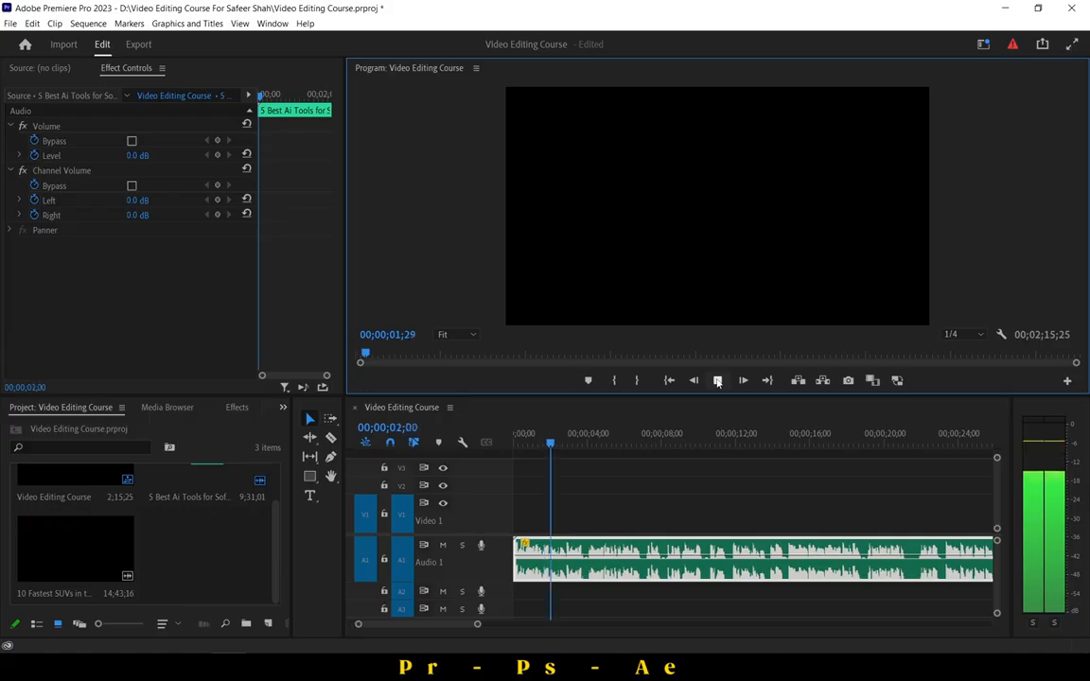
key("space")
left_click_drag(553, 442, 516, 442)
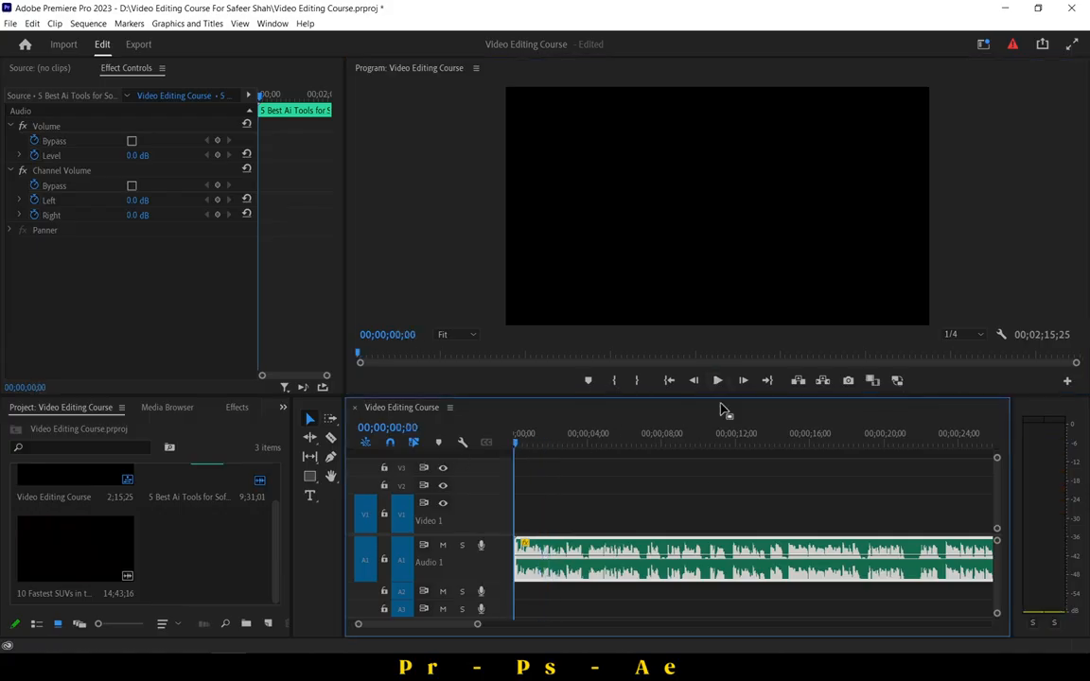
left_click(717, 380)
left_click(718, 380)
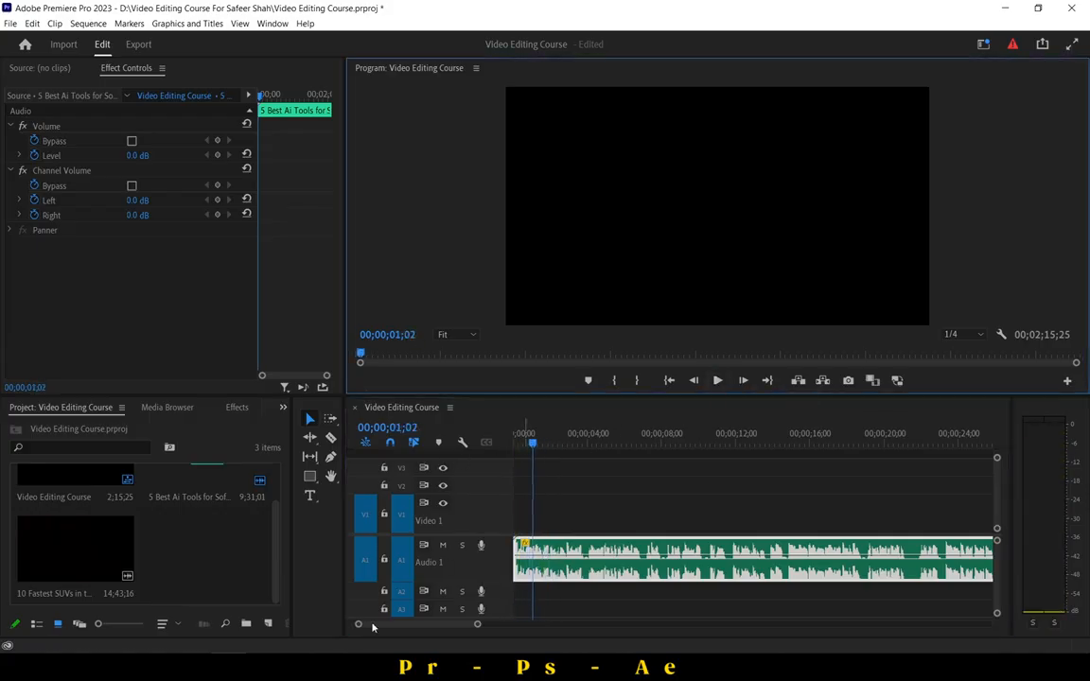
left_click_drag(360, 626, 381, 615)
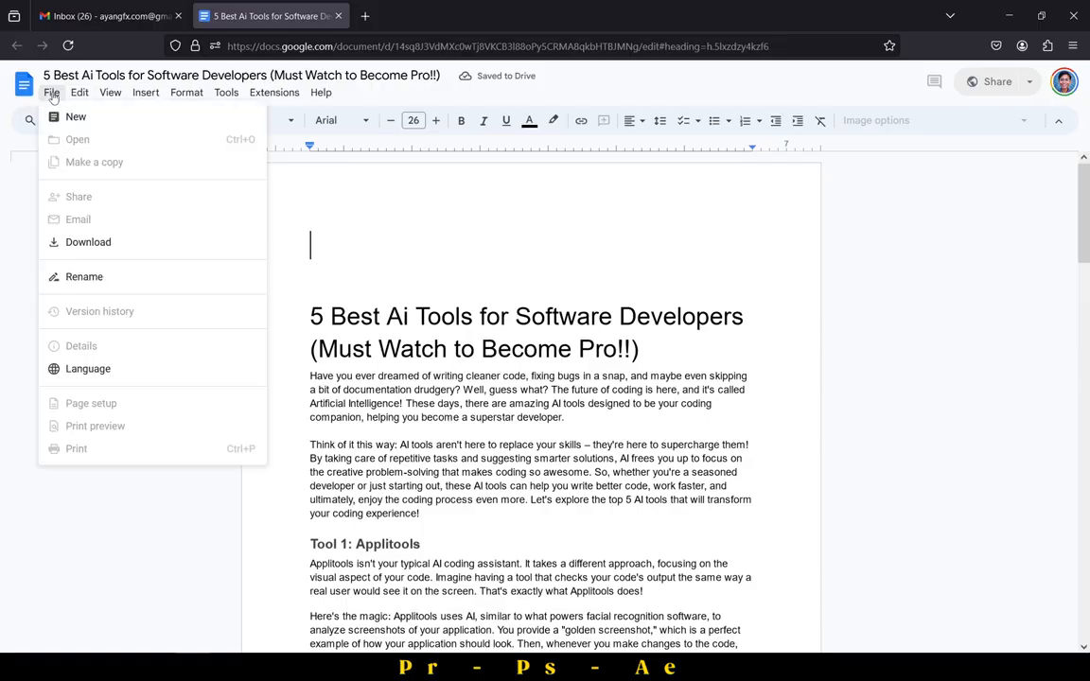
Download the "5 Best Ai Tools for Software Developers" script from Google Docs as a Microsoft Word (.docx) file.
key("Escape")
left_click(53, 92)
mouse_move(142, 241)
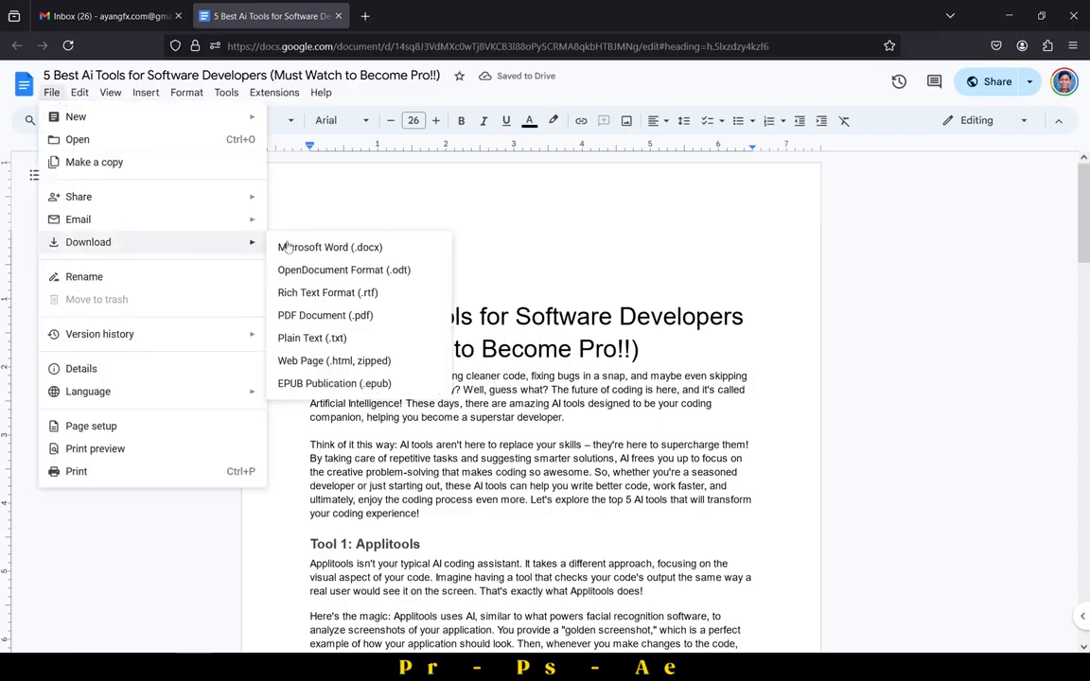
left_click(280, 246)
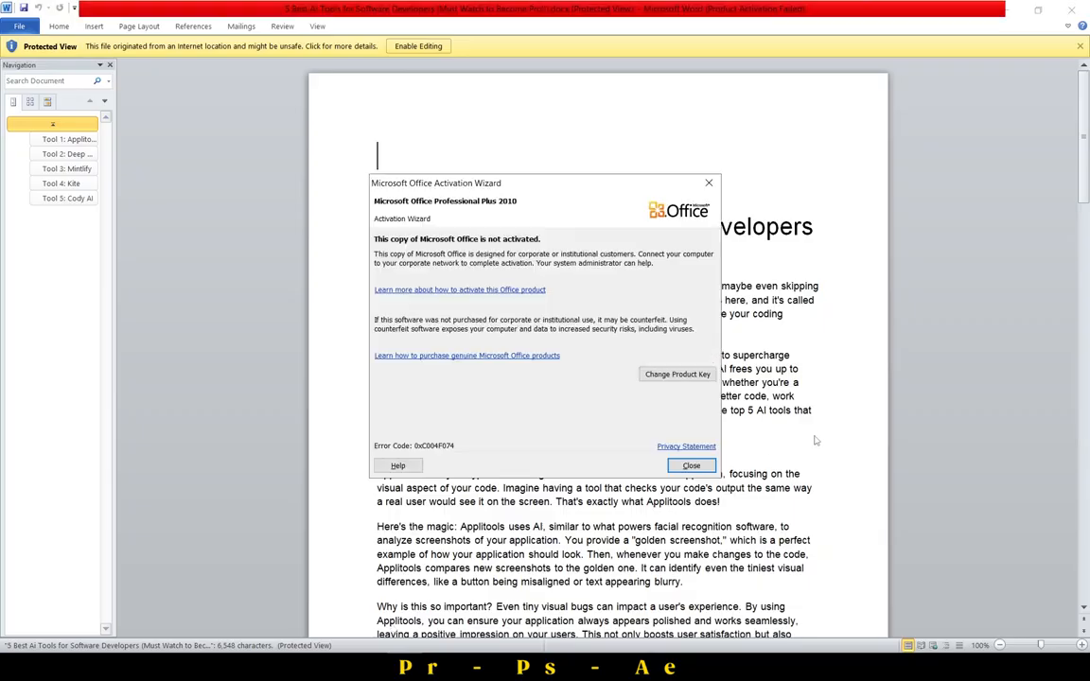
Dismiss the Office activation wizard in Word and copy "Have you ever dreamed" from the script's first paragraph.
left_click(706, 466)
left_click_drag(378, 286, 490, 285)
right_click(412, 256)
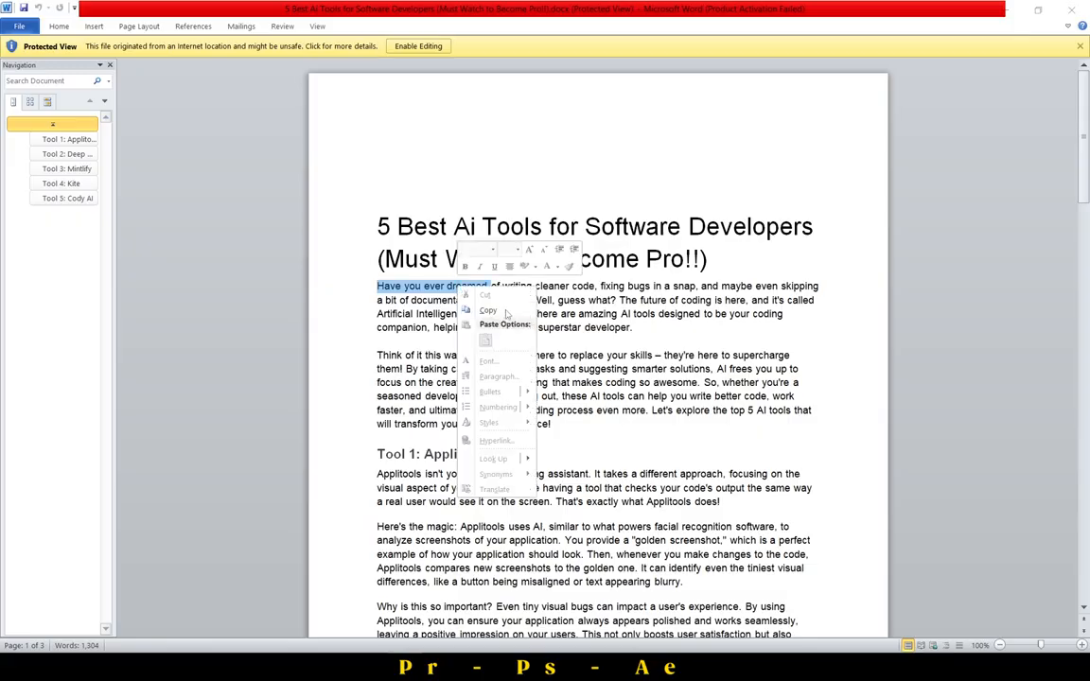
left_click(457, 281)
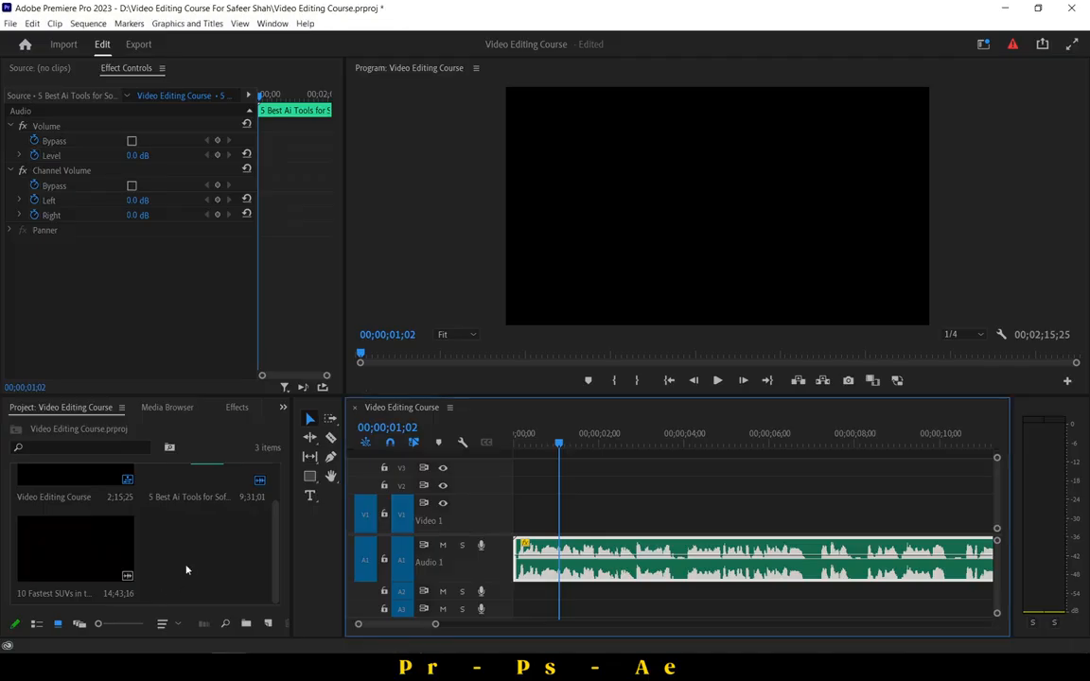
Import Dust Overlay g.mp4, Grids Lines.mp4, Shade Border.png and VID_20231116_110805_531 (1).mp4 from the AyanGfx - Assets folder into the Premiere Pro project.
double_click(192, 572)
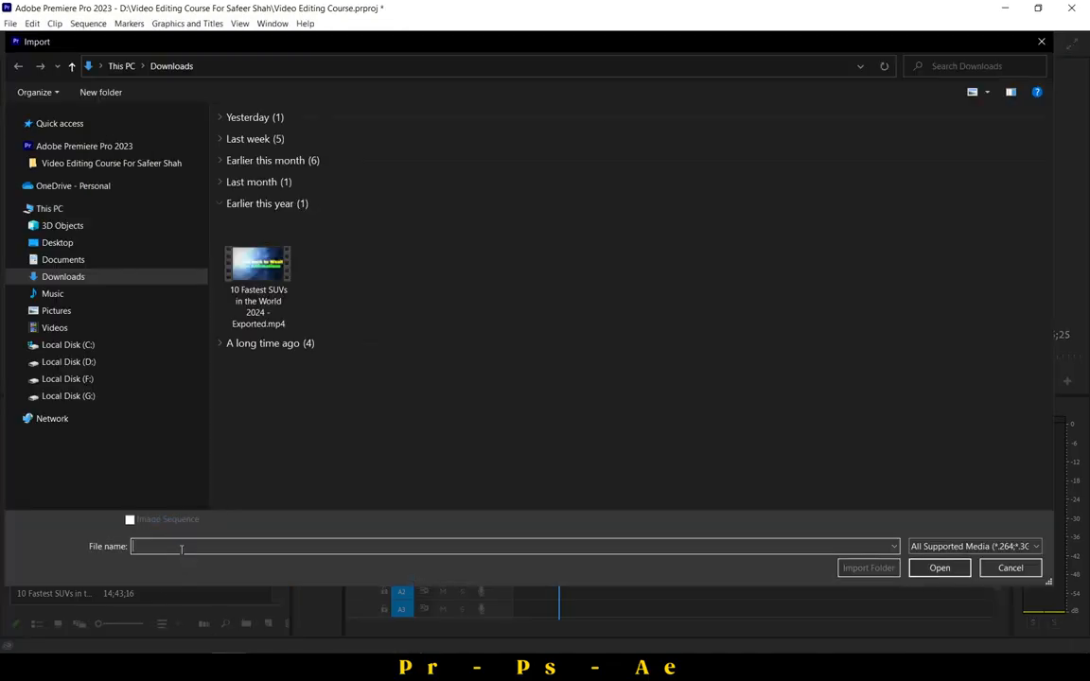
left_click(111, 163)
double_click(359, 177)
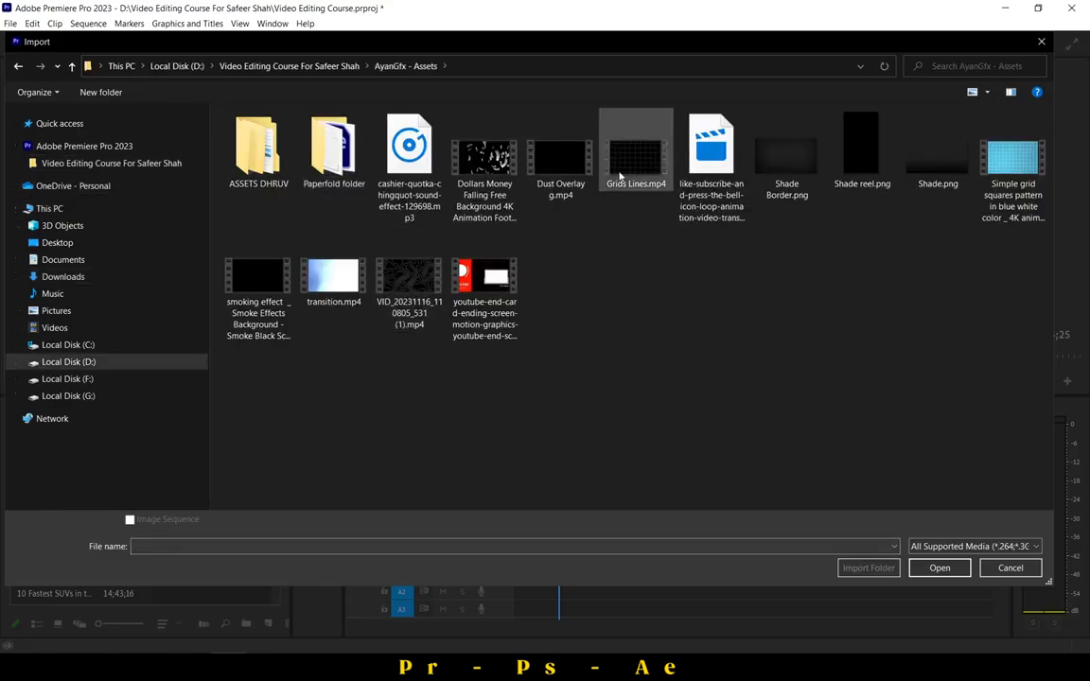
left_click(620, 177)
left_click_drag(576, 212, 650, 156)
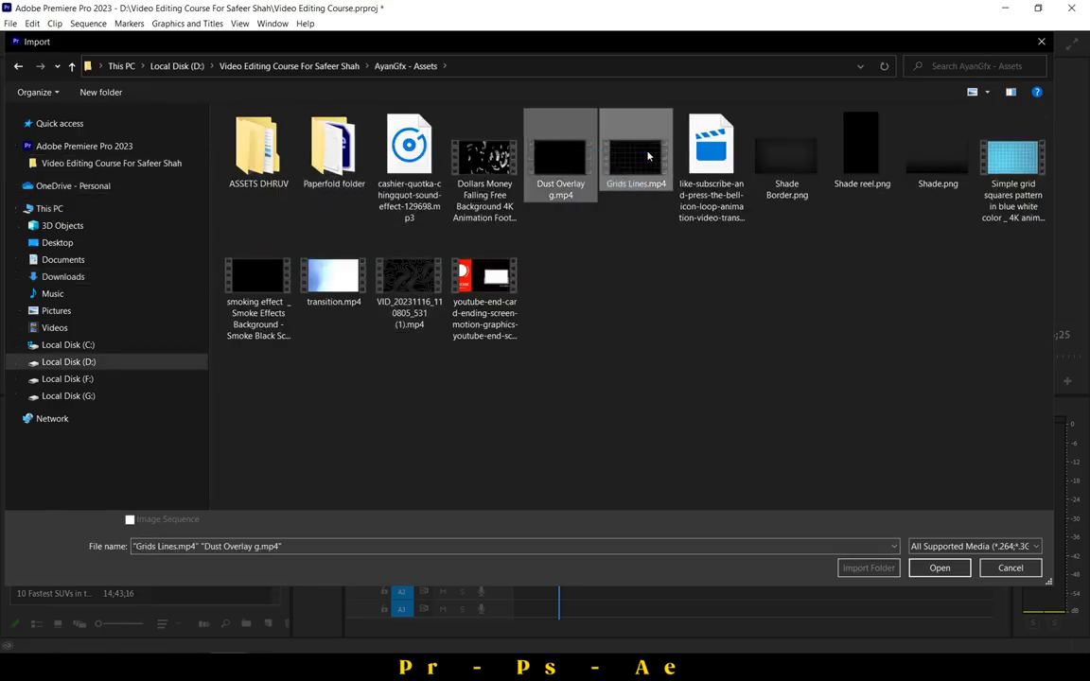
left_click(793, 179, "ctrl")
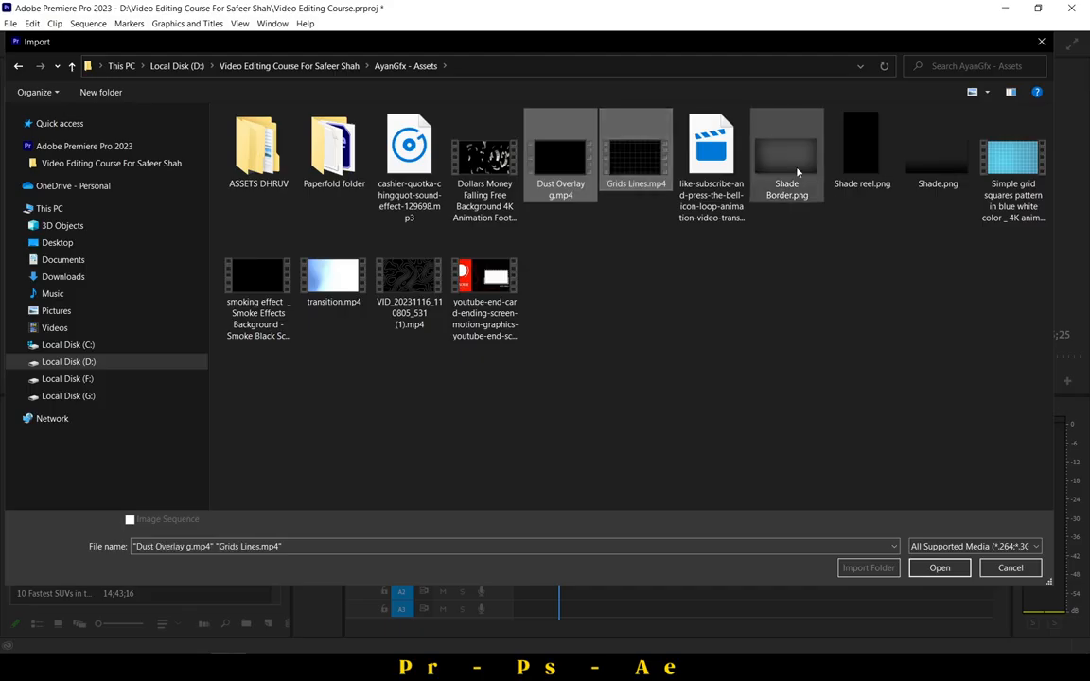
left_click(424, 288, "ctrl")
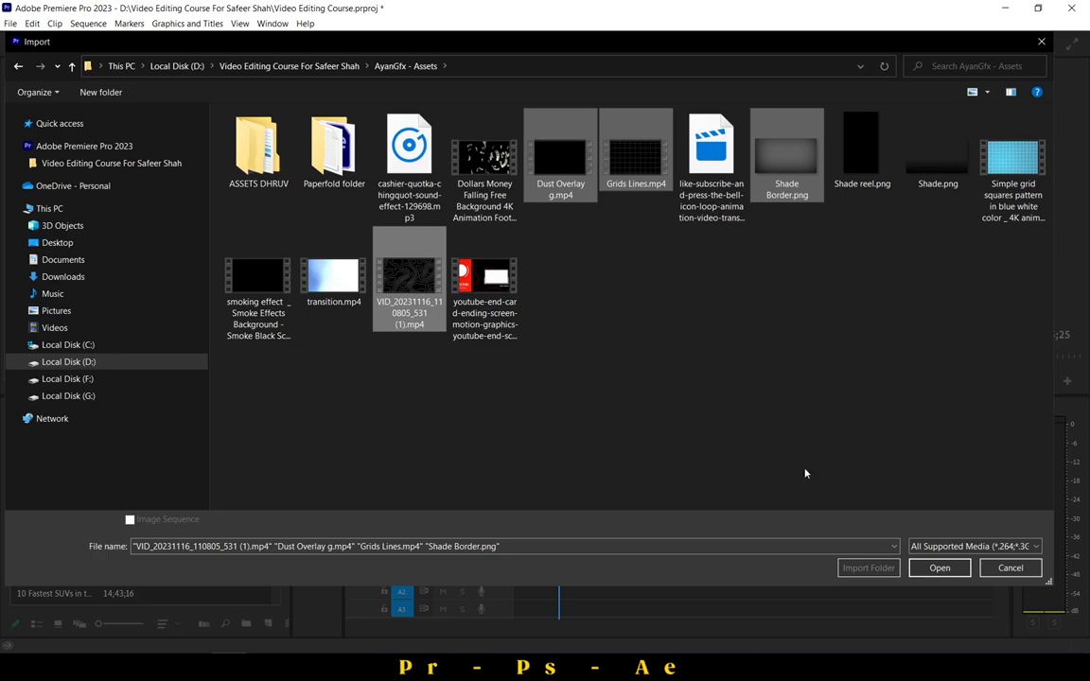
left_click(942, 569)
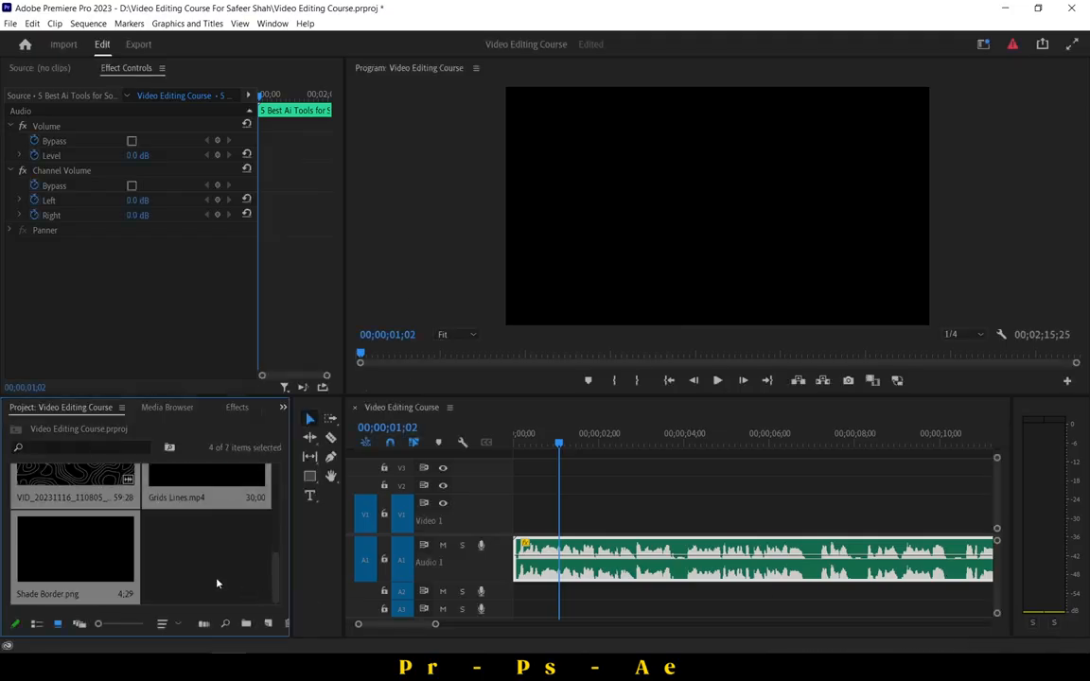
Preview VID_20231116_110805_531 (1).mp4 and place its video on Video 1 at the start of the sequence.
scroll(214, 579, "down", 1)
scroll(204, 578, "up", 1)
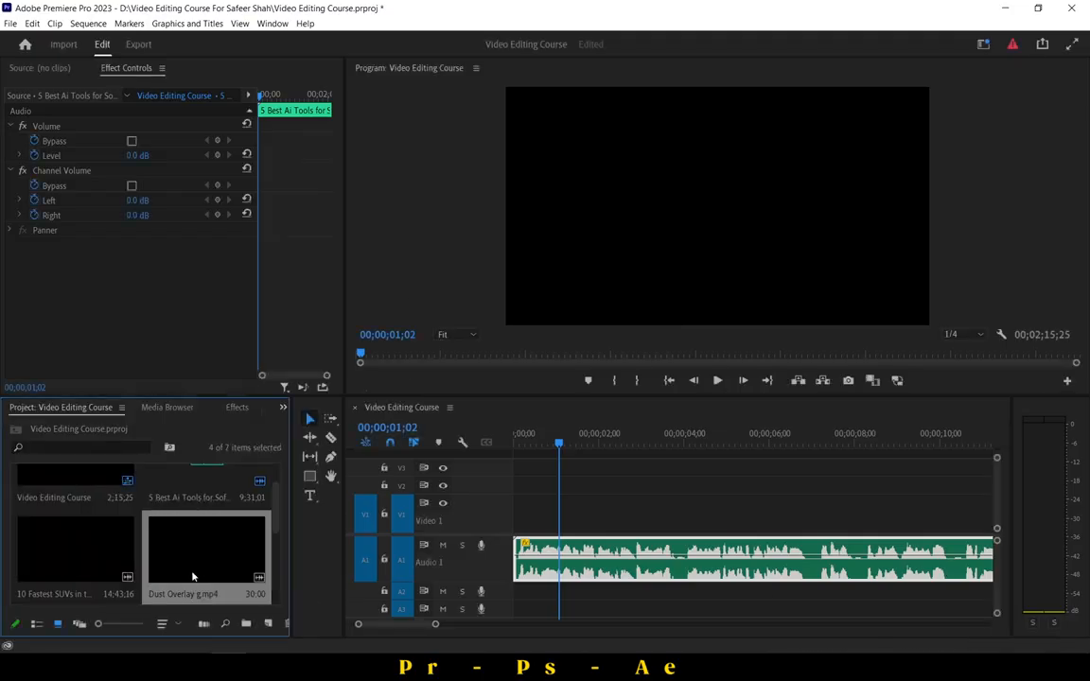
left_click(51, 552)
scroll(53, 552, "down", 1)
double_click(53, 553)
left_click_drag(154, 334, 511, 506)
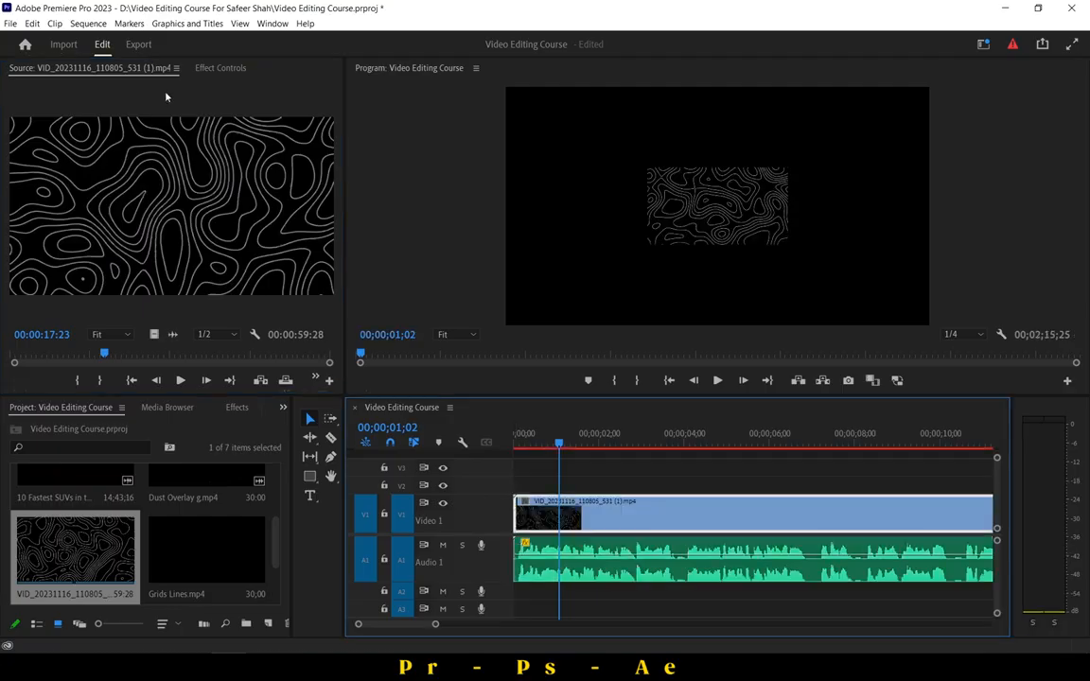
Set the contour-line background clip's opacity to 35% and its scale to 332.
left_click(220, 68)
left_click(141, 274)
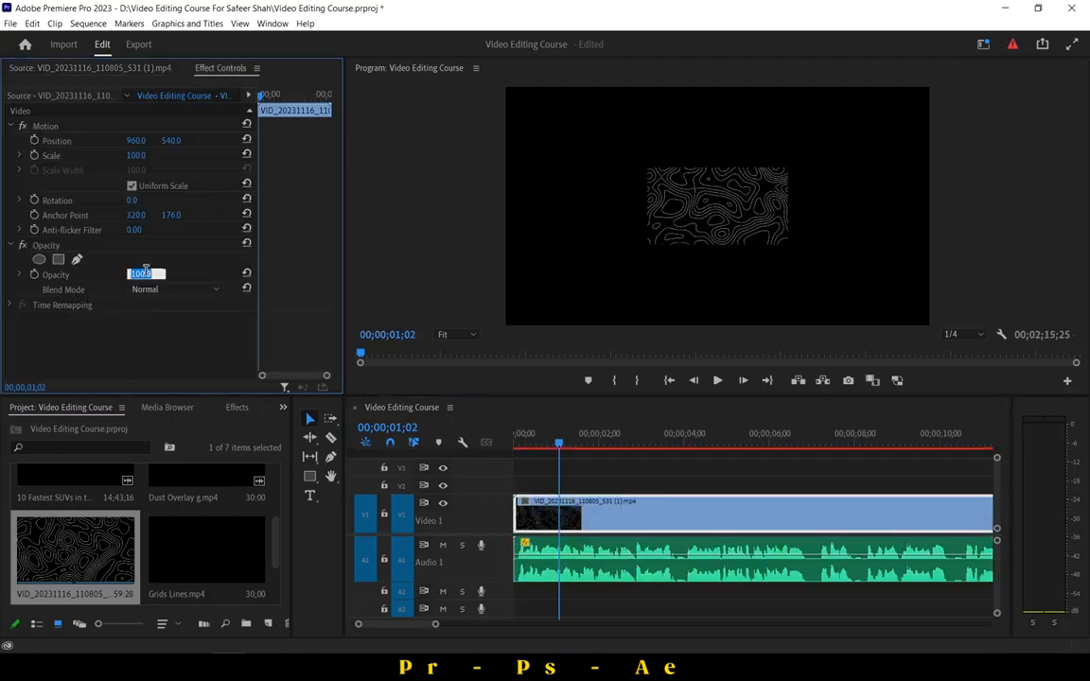
type("35")
key("Return")
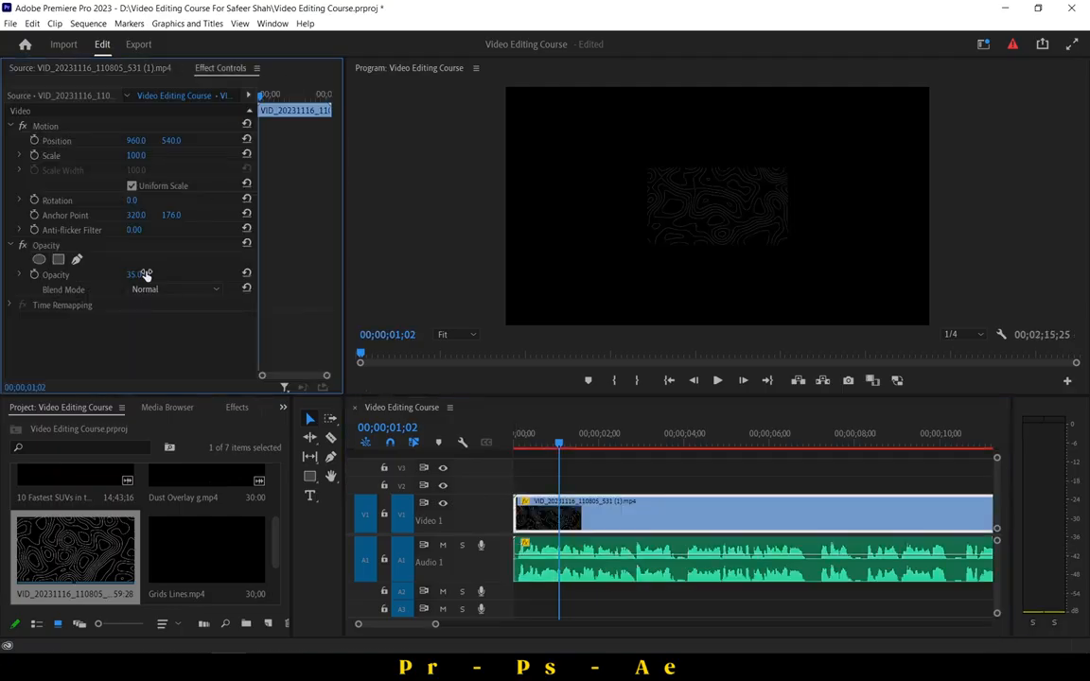
left_click_drag(136, 155, 362, 274)
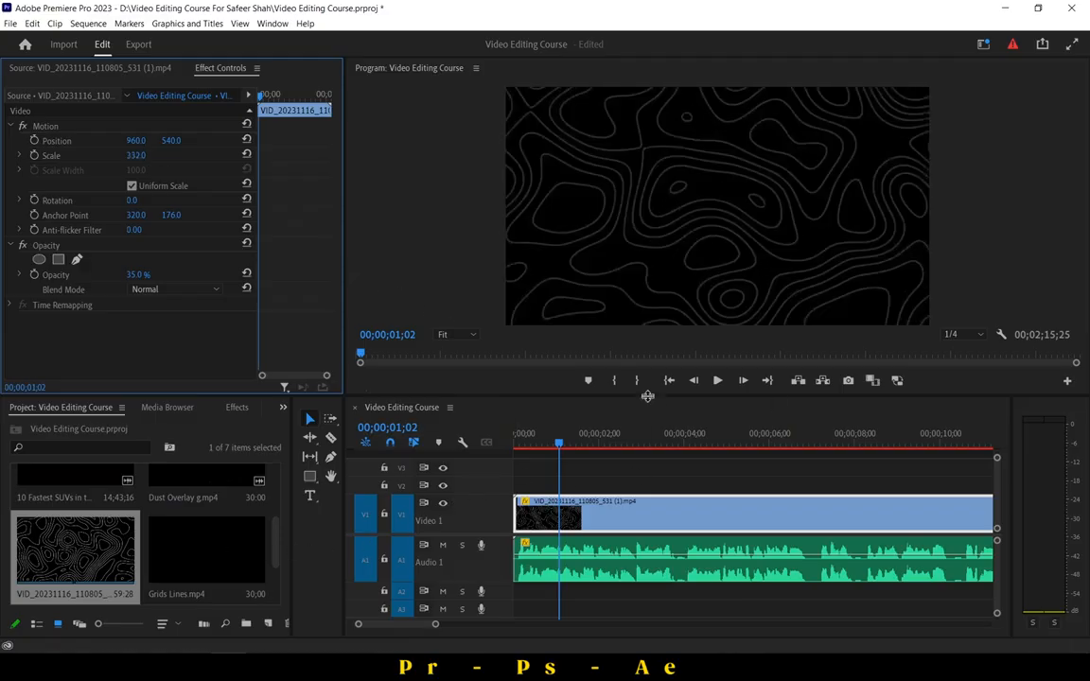
Enlarge the timeline area and place Shade Border.png on a new V4 track at the start of the sequence.
left_click_drag(647, 396, 642, 220)
left_click(174, 559)
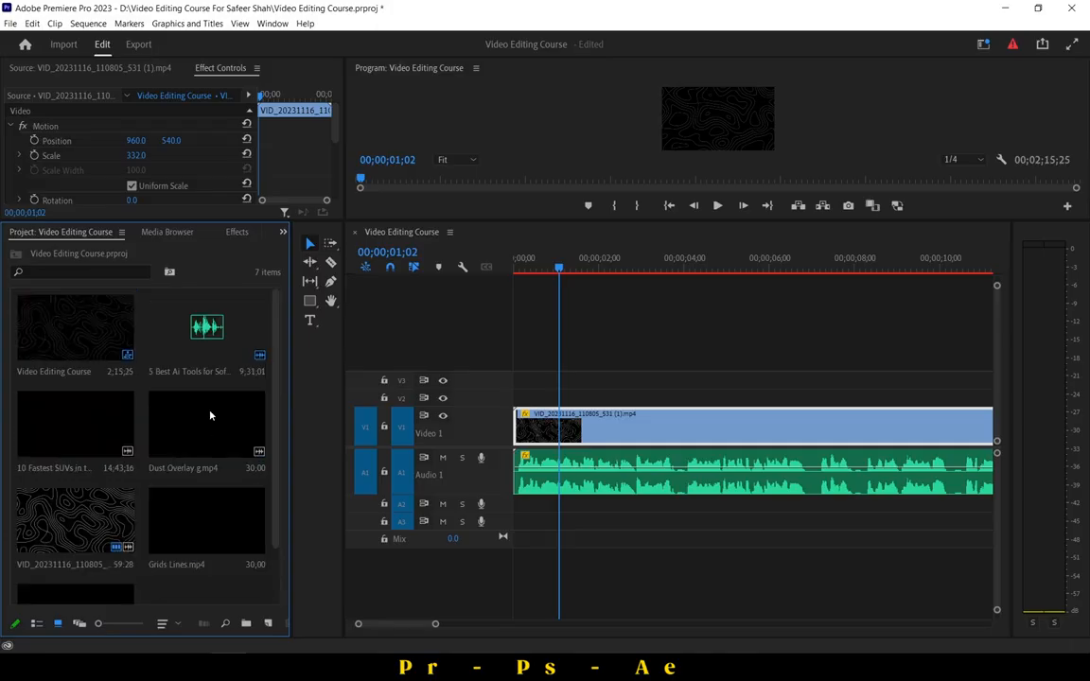
left_click_drag(100, 553, 559, 363)
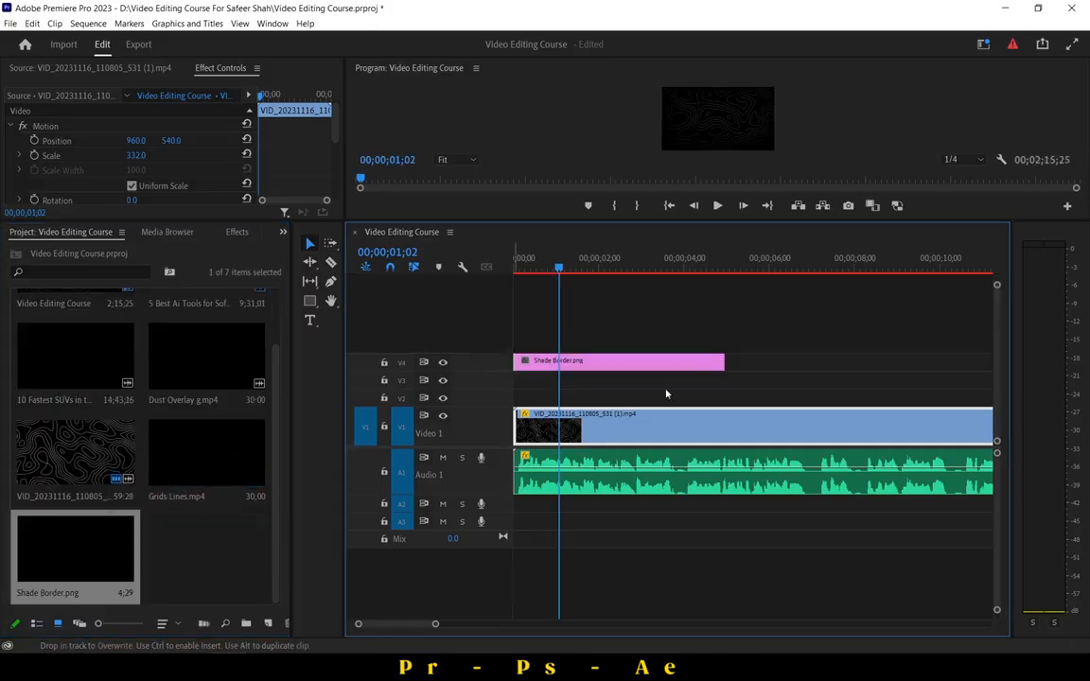
Extend the Shade Border.png clip on V4 to the end of the voice-over audio.
left_click_drag(703, 221, 703, 294)
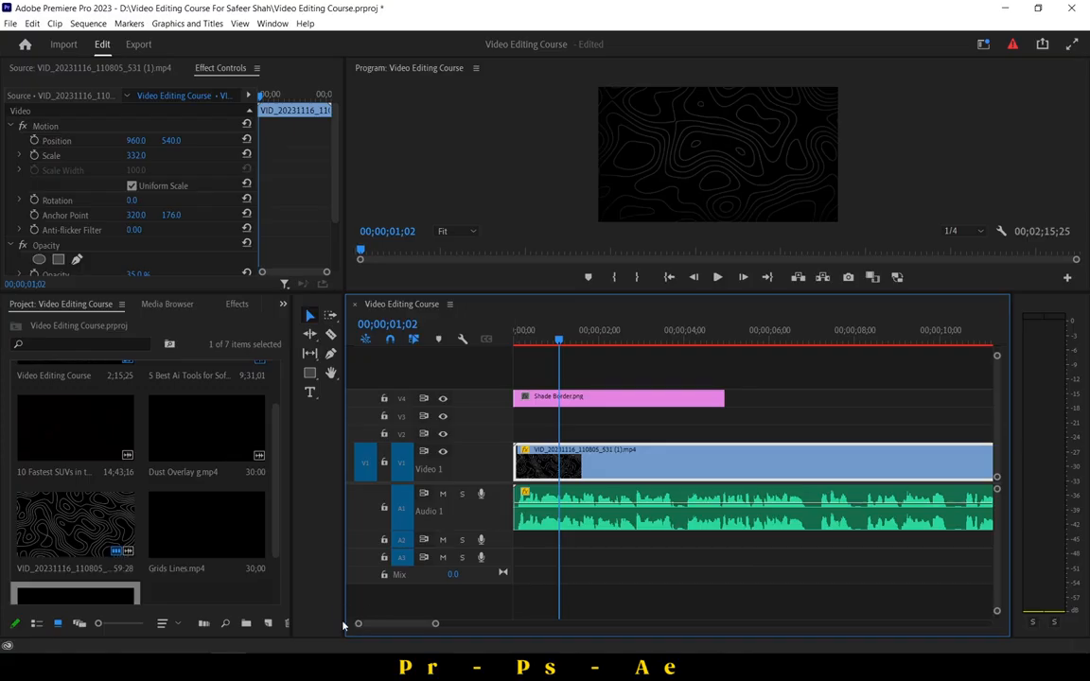
left_click_drag(359, 625, 151, 634)
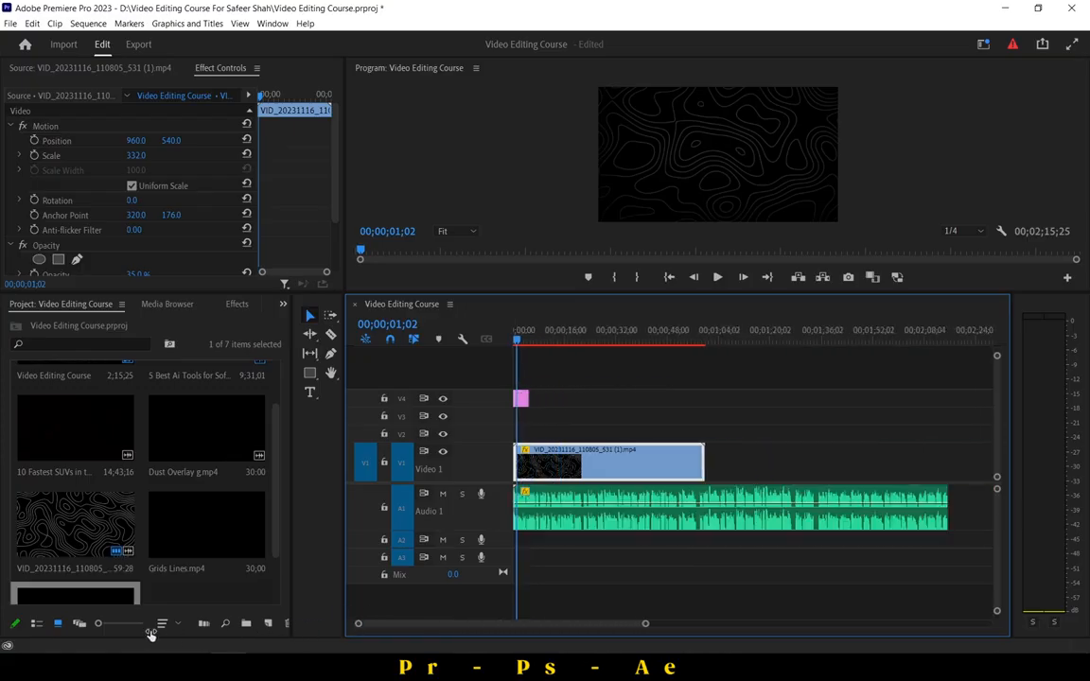
left_click_drag(527, 399, 951, 426)
Return the playhead to the start of the sequence and enlarge the Program monitor.
left_click_drag(360, 627, 442, 635)
left_click_drag(371, 628, 331, 630)
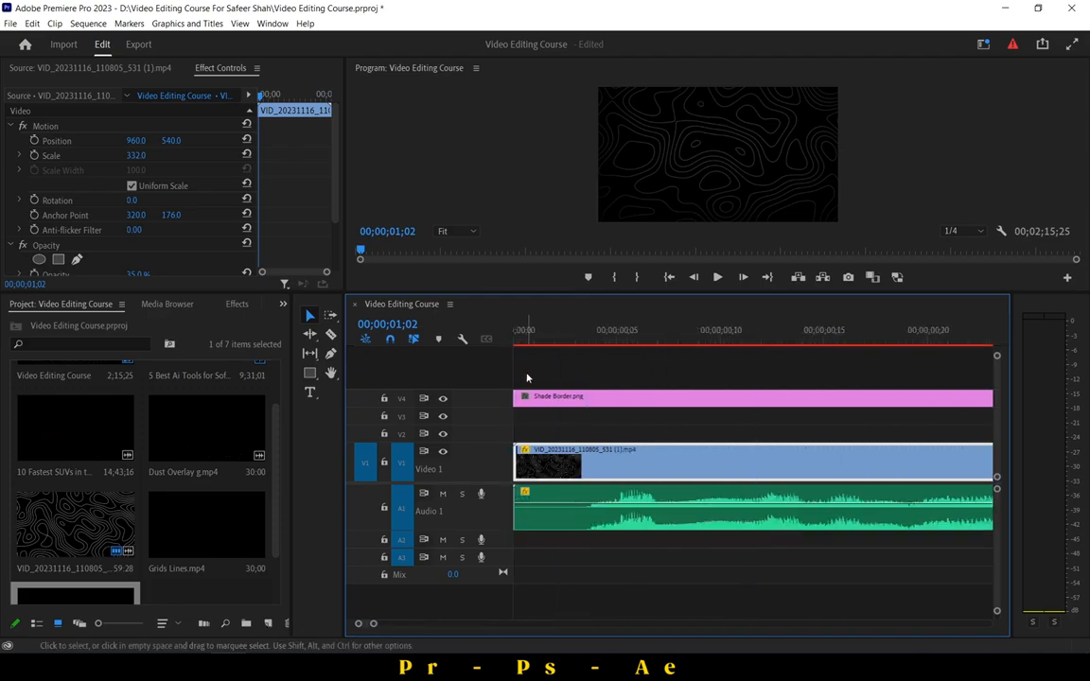
left_click_drag(540, 332, 367, 328)
left_click_drag(584, 299, 584, 385)
left_click_drag(359, 626, 295, 635)
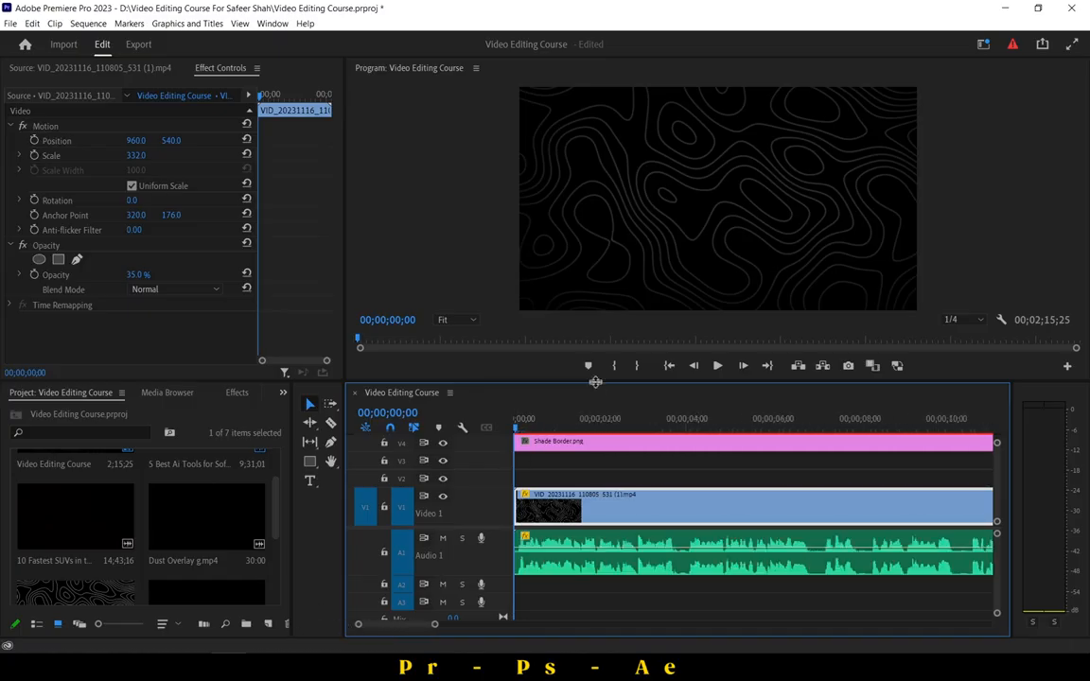
left_click_drag(592, 382, 591, 422)
Add the text "Have you ever dreamed" near the middle of the frame at 00;00;00;00.
left_click(639, 226)
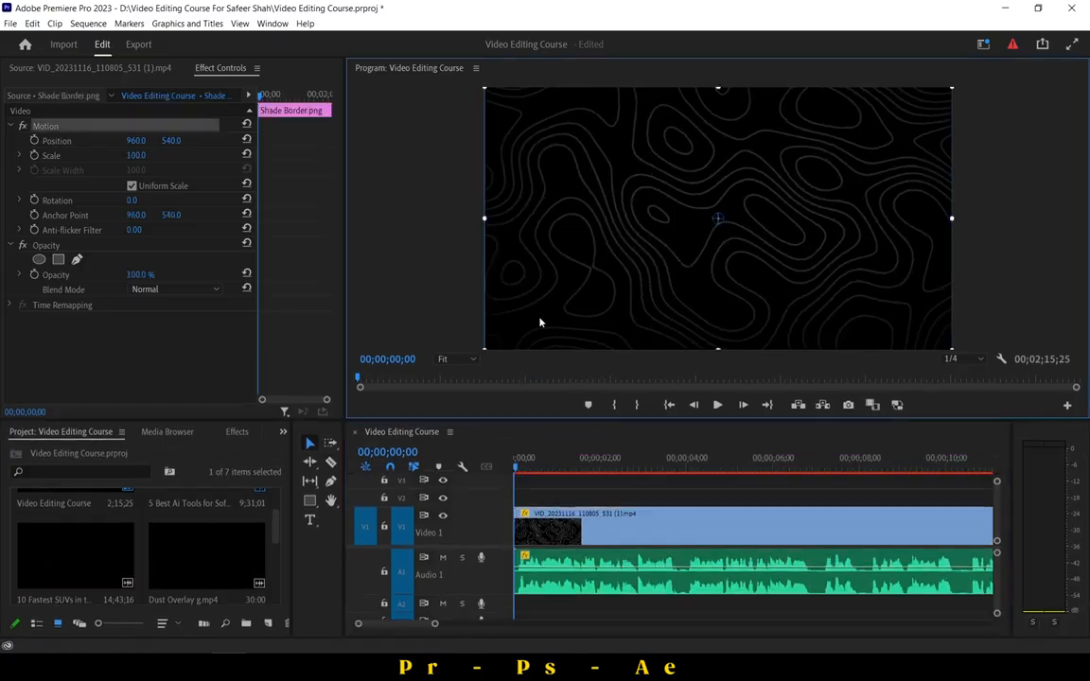
left_click_drag(656, 239, 656, 240)
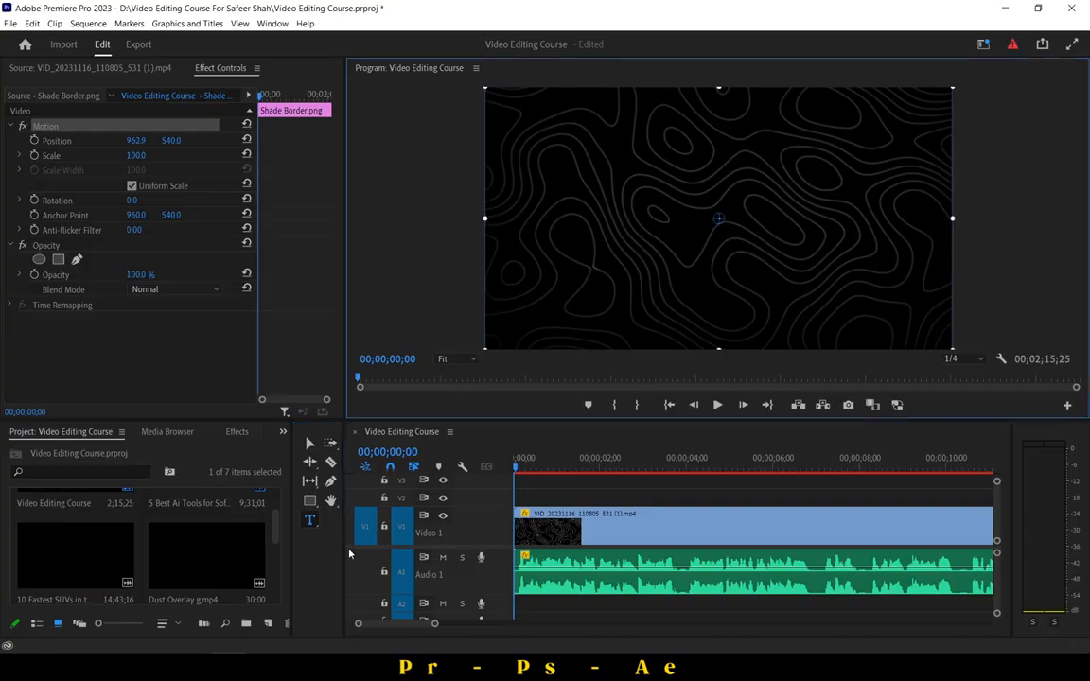
left_click(593, 516)
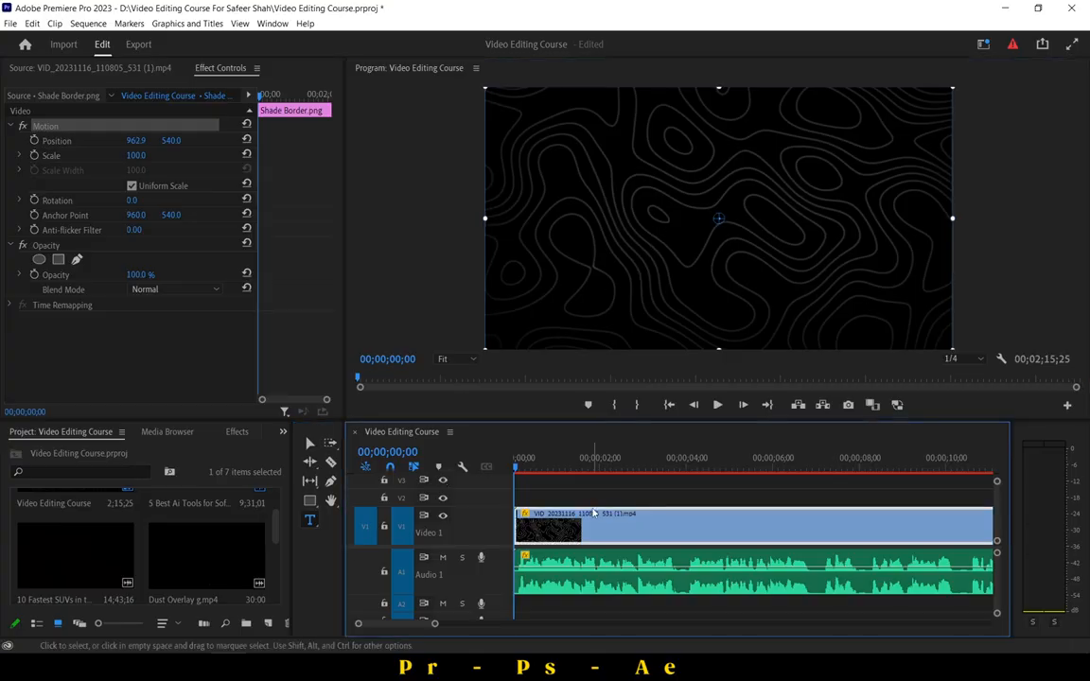
left_click(647, 238)
type("Have you ever dreamed")
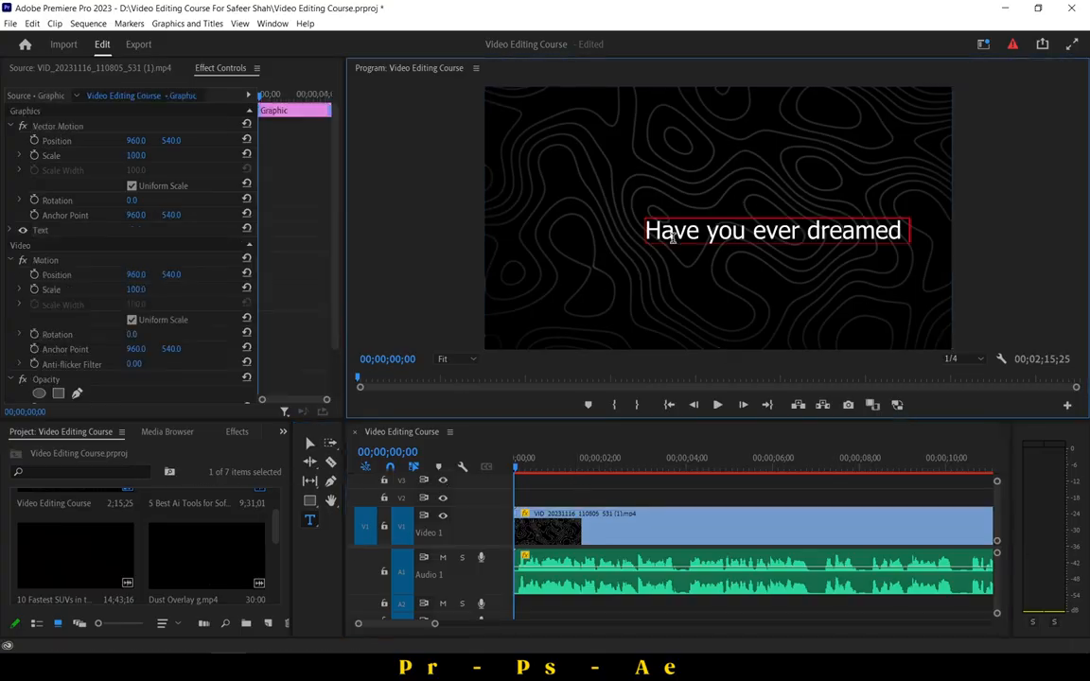
Lock the Shade Border.png track V4 and move the "Have you ever dreamed" clip from V5 down to V3 beneath it.
left_click_drag(647, 421, 640, 304)
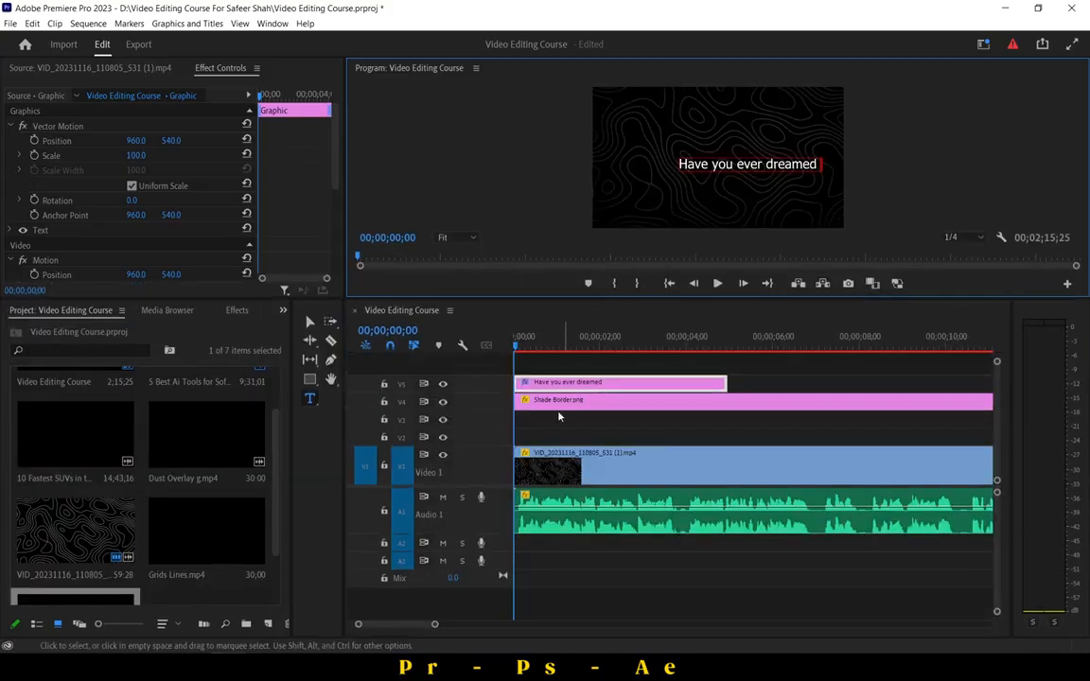
left_click(517, 418)
left_click(518, 405)
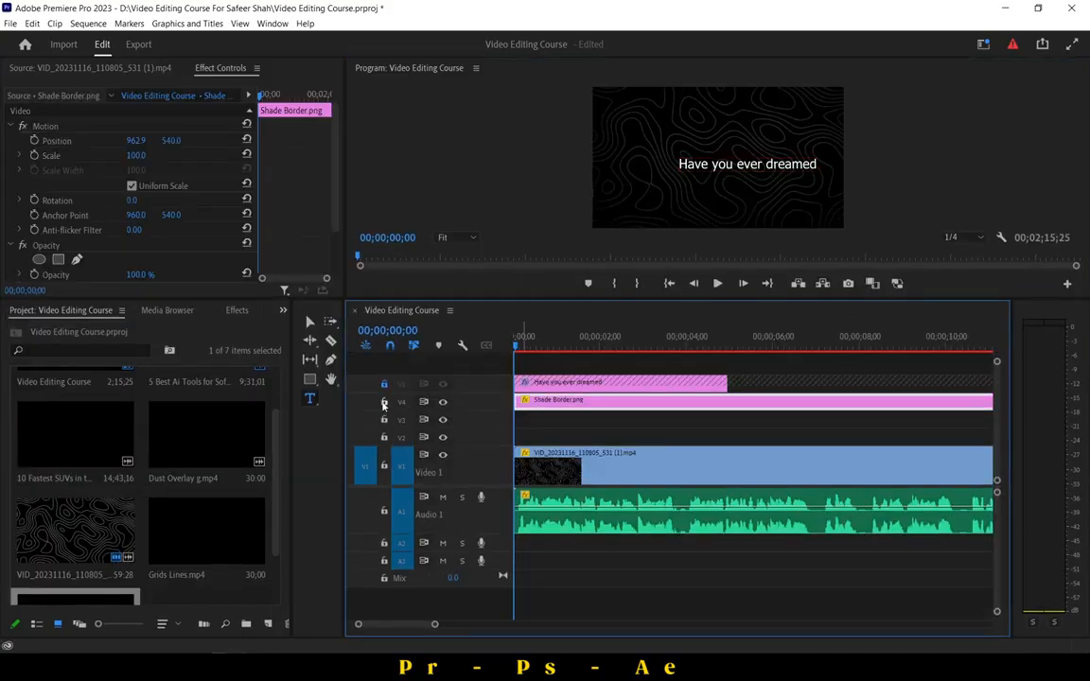
left_click(384, 401)
left_click(383, 383)
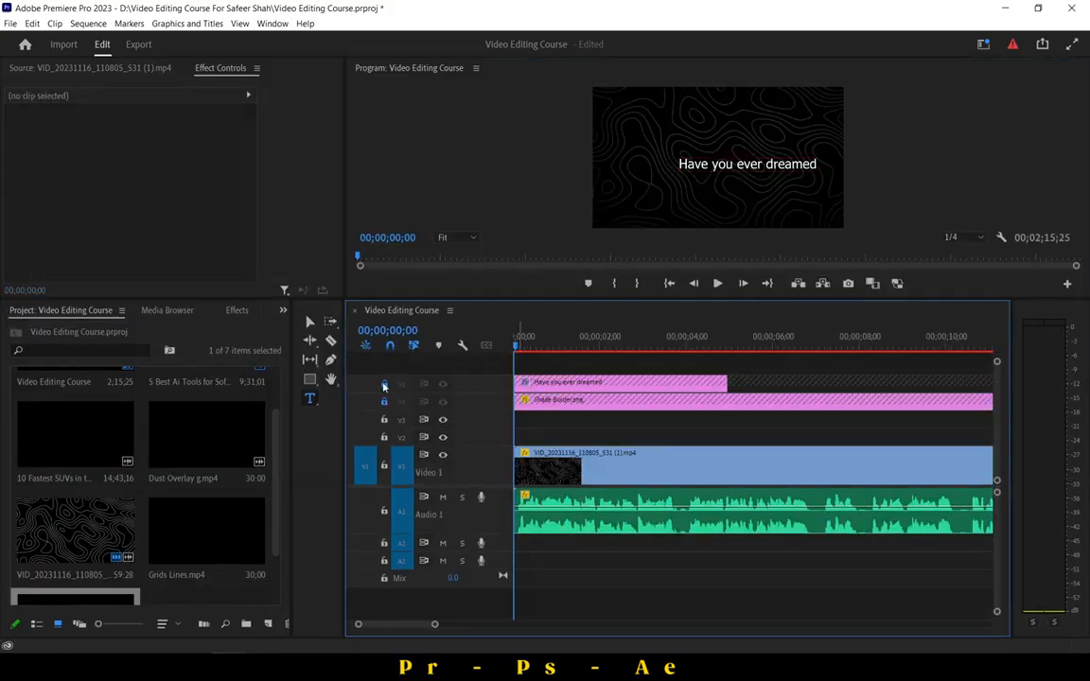
left_click(542, 383)
left_click_drag(541, 387, 540, 423)
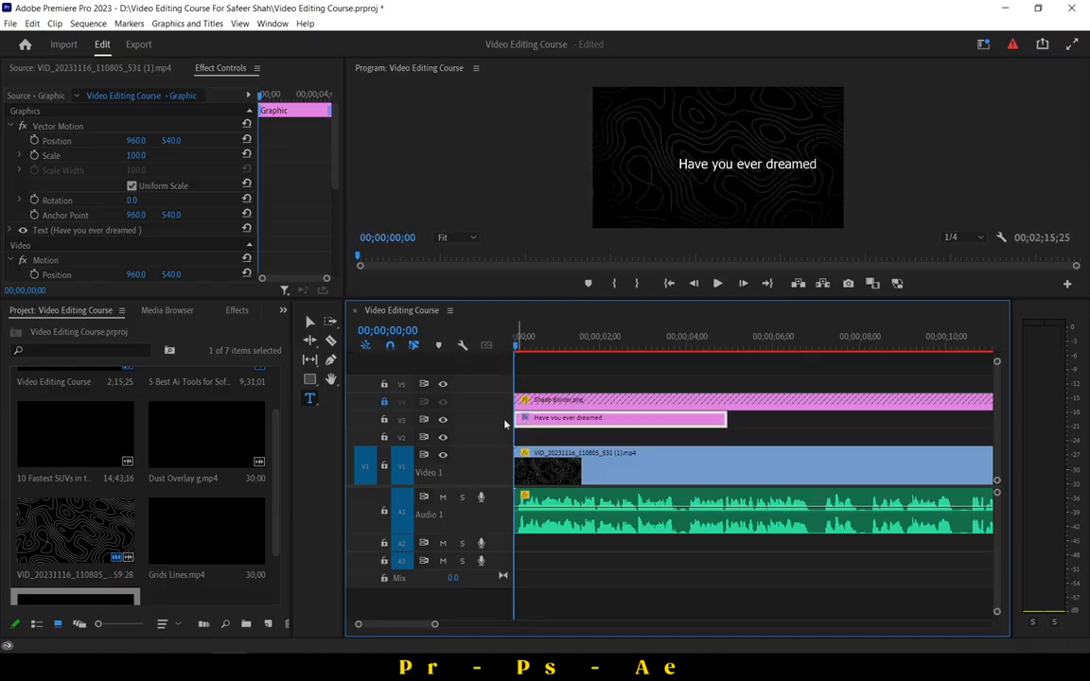
Open the text clip's graphic properties and center the text horizontally and vertically in the frame.
left_click_drag(624, 303, 623, 368)
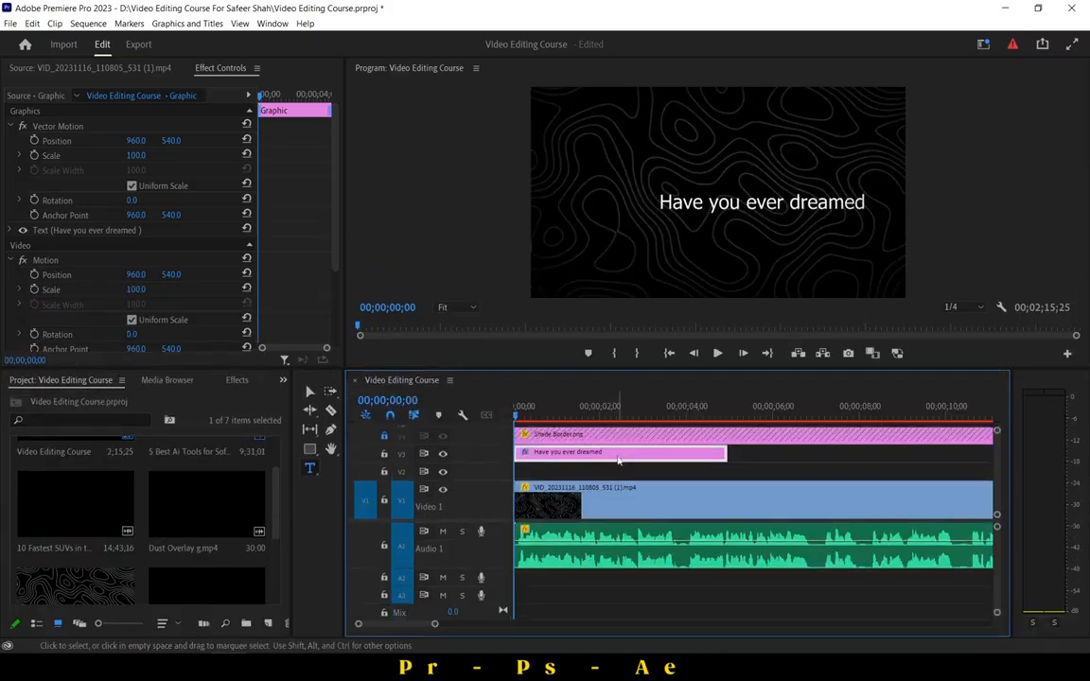
double_click(619, 458)
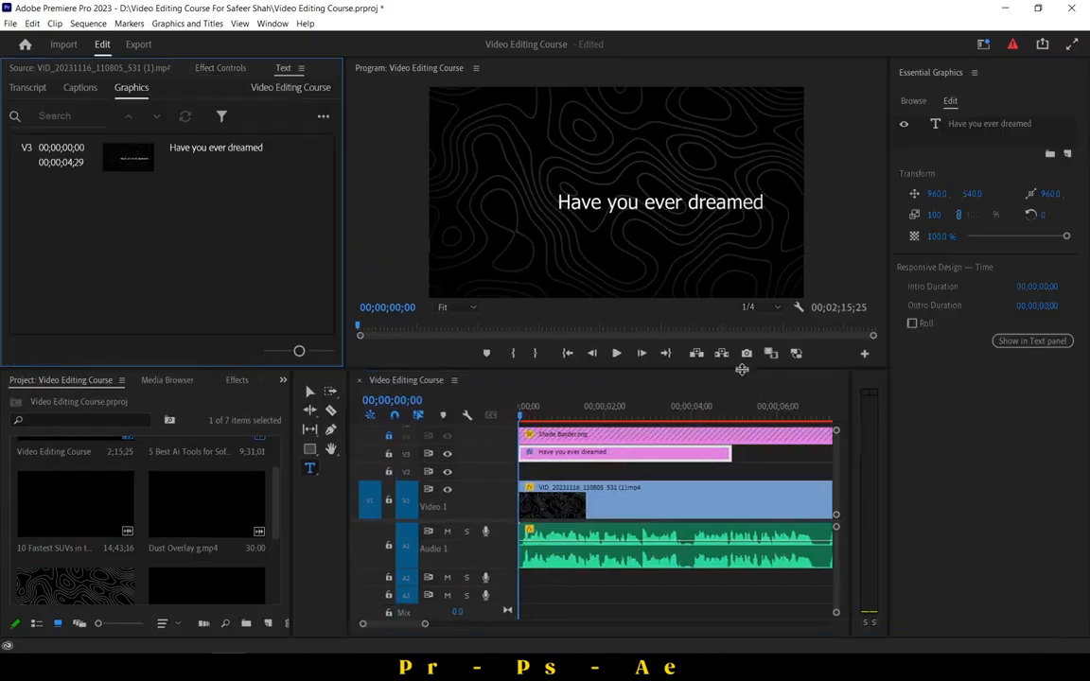
left_click_drag(744, 372, 741, 428)
double_click(707, 238)
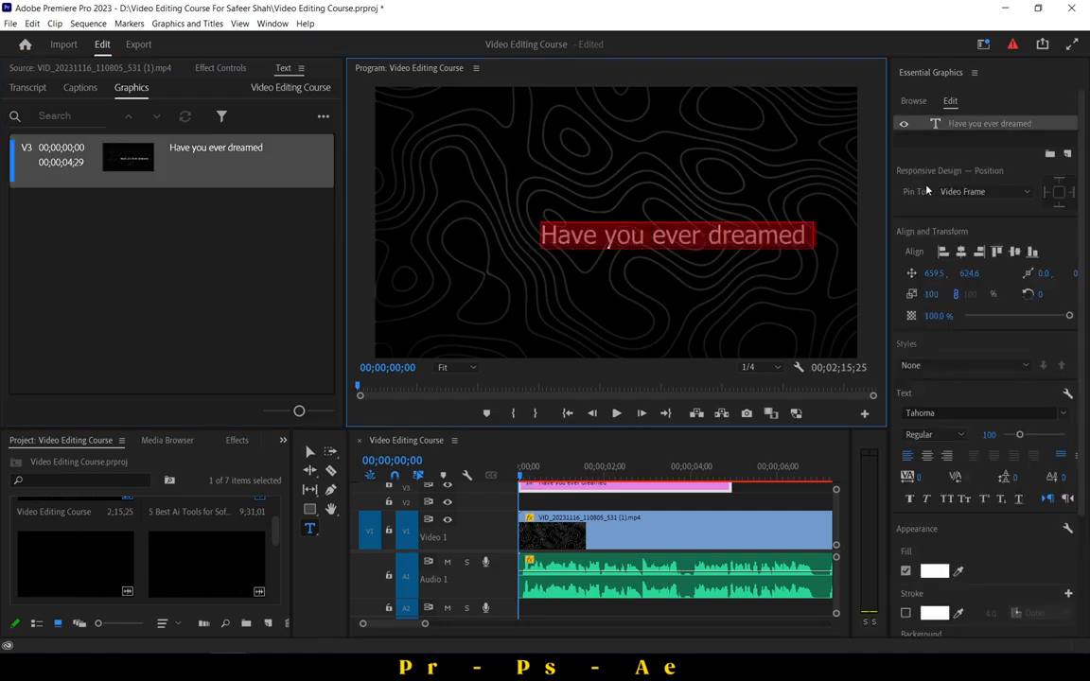
left_click(961, 253)
left_click(1016, 252)
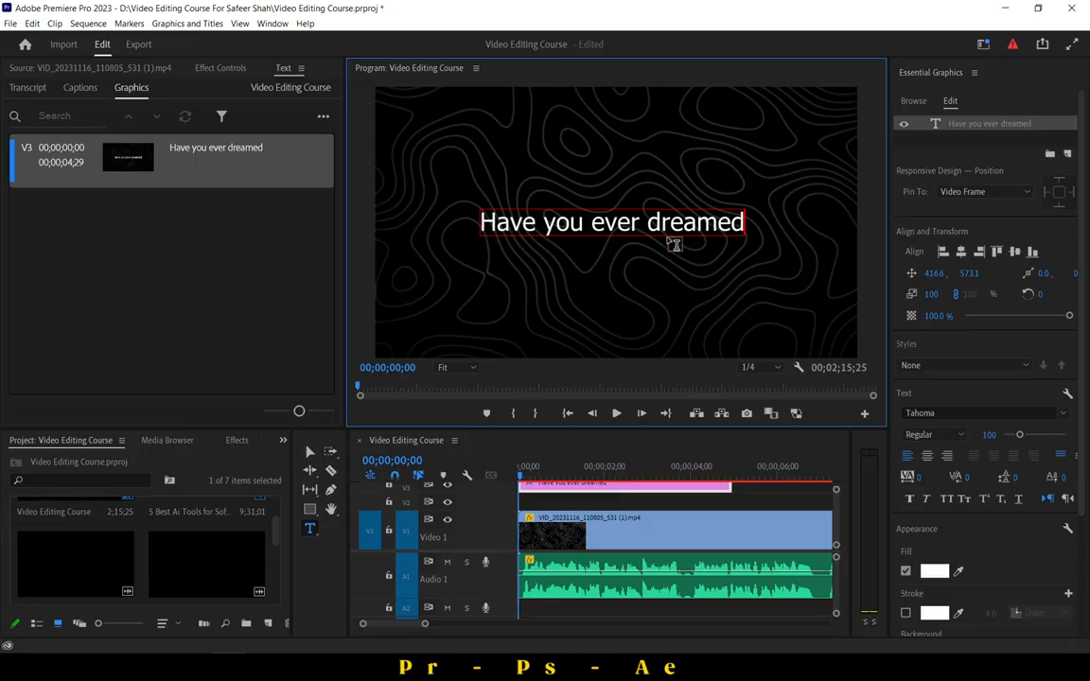
Set the "Have you ever dreamed" text to the Tungsten Bold font in all caps.
triple_click(624, 223)
left_click(952, 409)
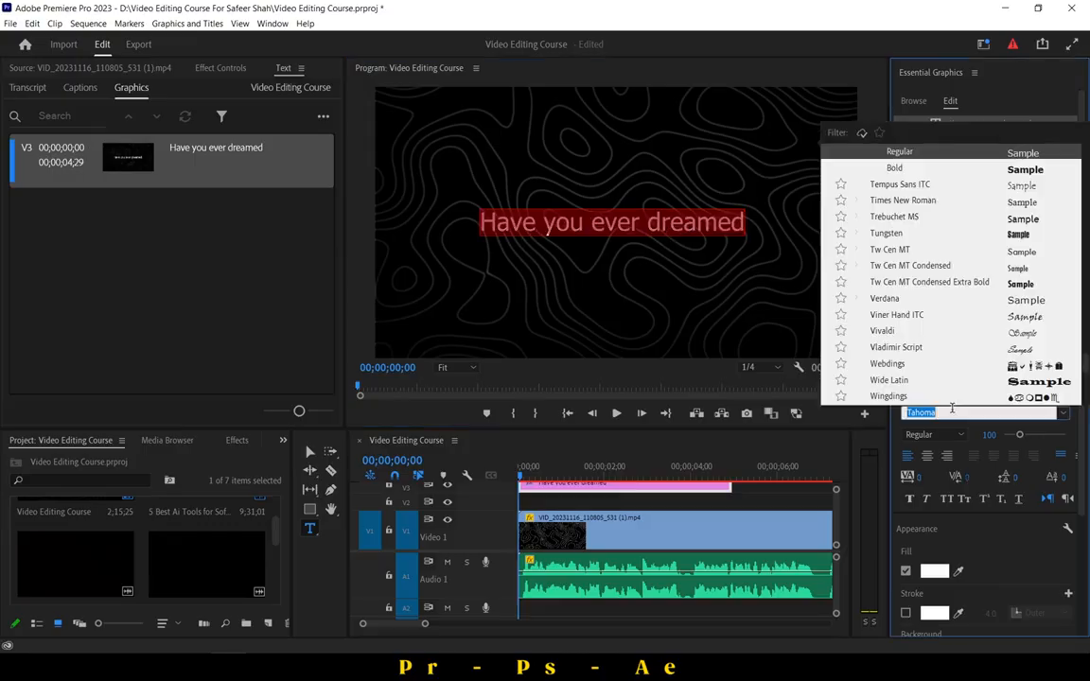
type("tung")
key("Return")
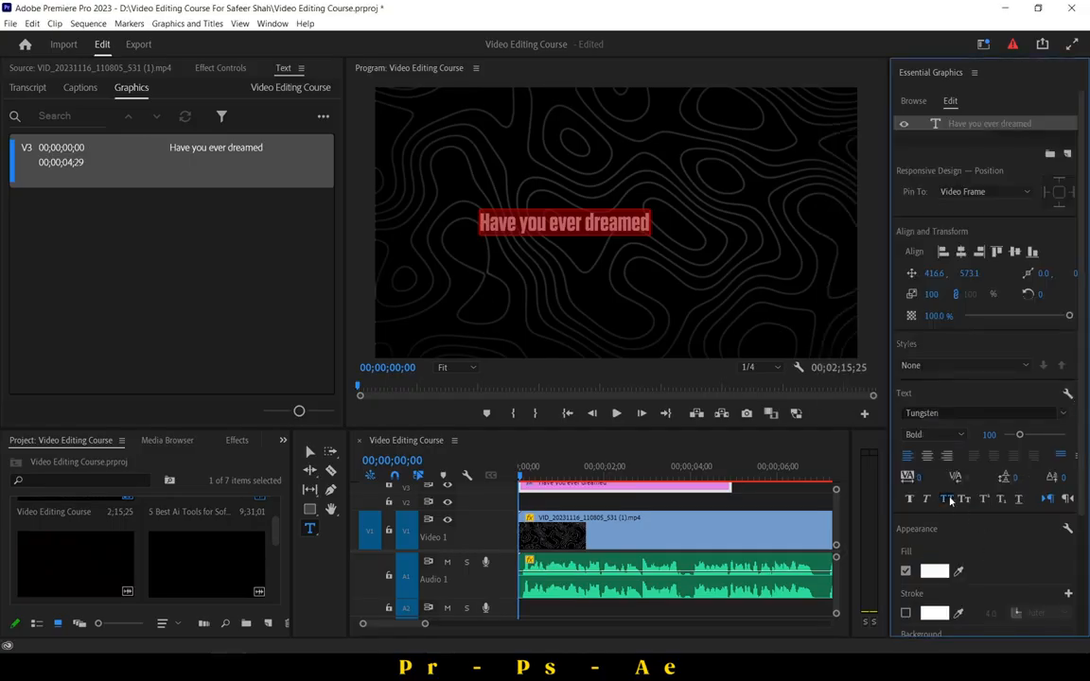
left_click(946, 499)
left_click(946, 498)
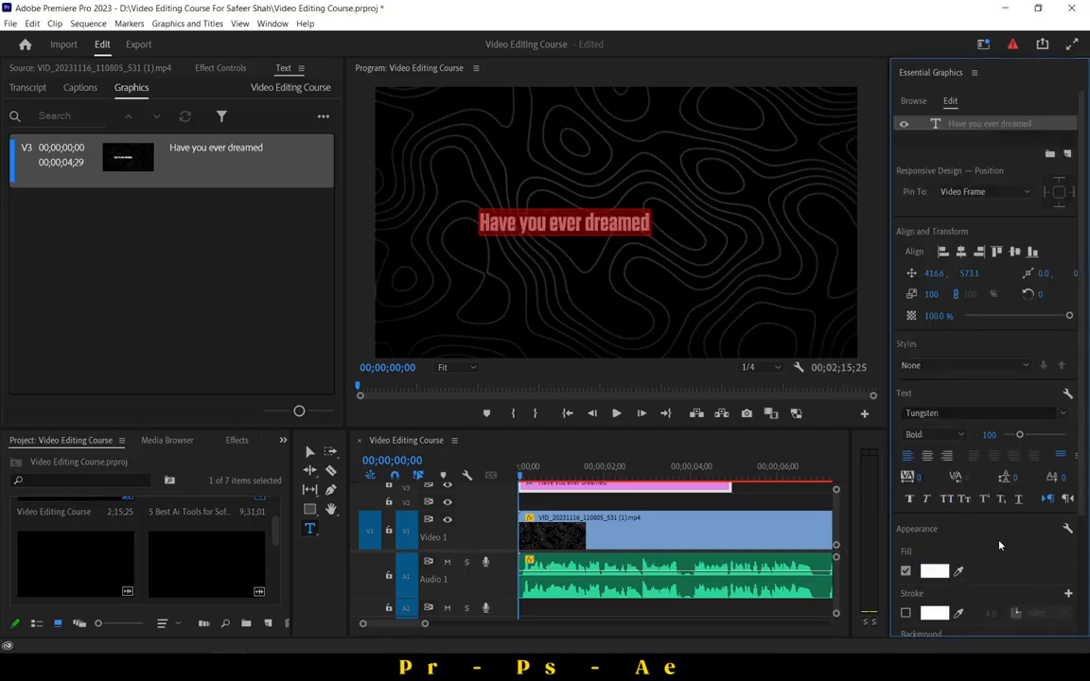
left_click(909, 500)
left_click(944, 500)
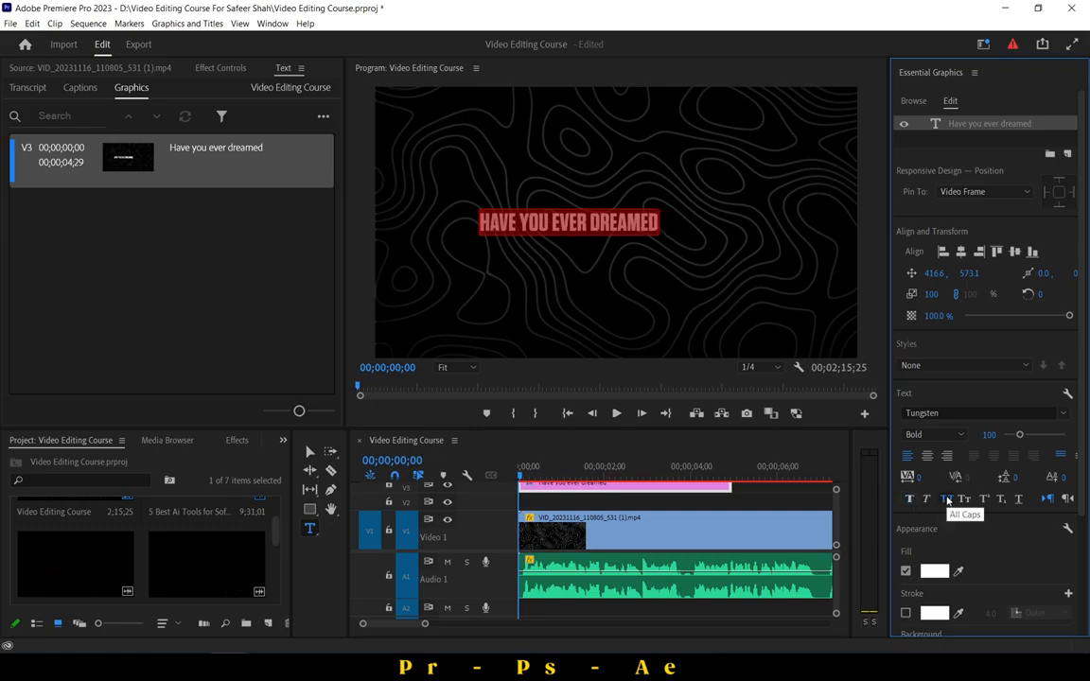
Set the text's font size to 205 and center it again horizontally and vertically in the frame.
left_click_drag(990, 436, 987, 436)
left_click_drag(989, 436, 1049, 436)
left_click(961, 253)
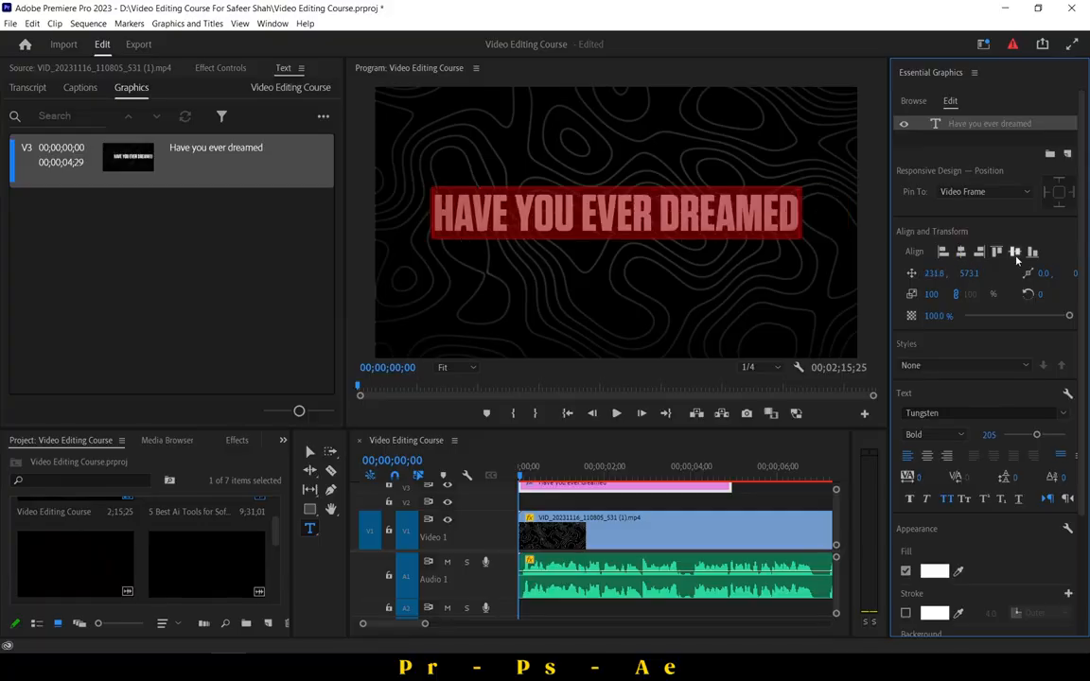
left_click(1016, 253)
left_click(310, 452)
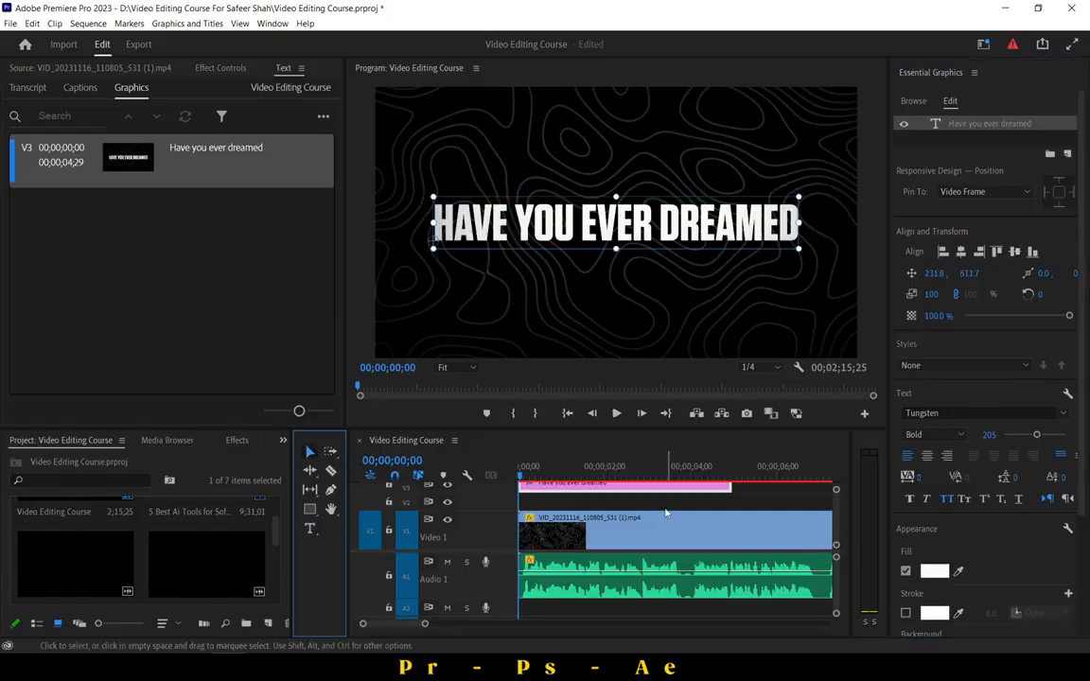
Enlarge the timeline area and move the text clip from V3 down to V2, directly above the background video.
left_click(646, 438)
left_click_drag(644, 427, 642, 370)
left_click_drag(622, 458, 627, 472)
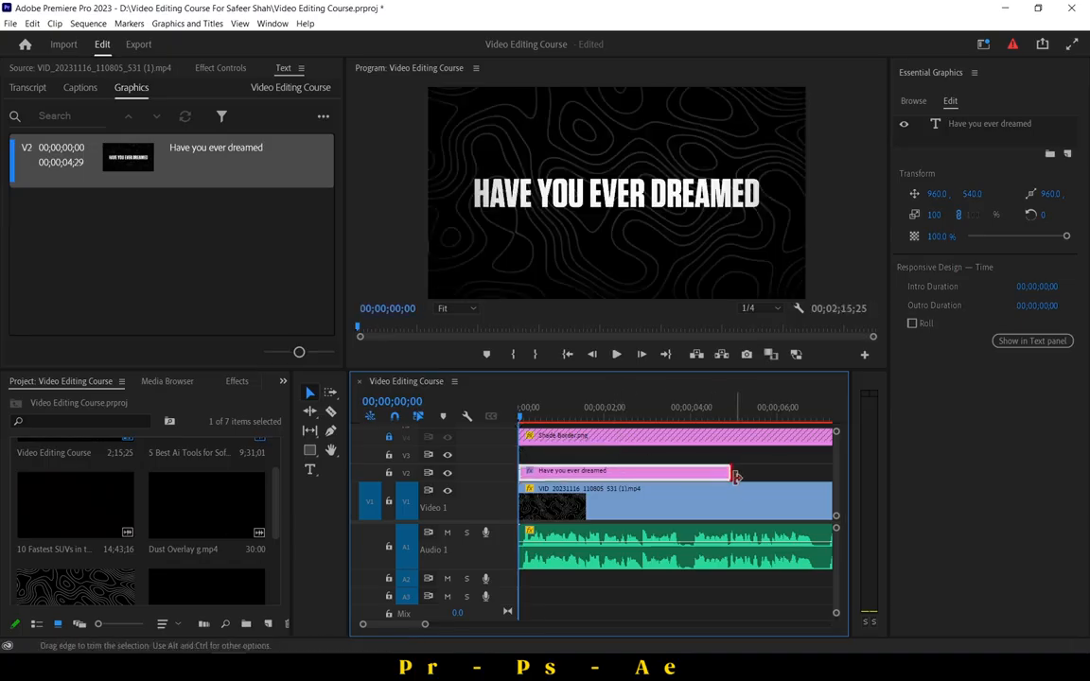
Play the opening voice-over and trim the end of the V2 text clip to 00;00;01;25.
mouse_move(730, 472)
left_mouse_down()
mouse_move(665, 489)
mouse_move(733, 478)
left_mouse_up()
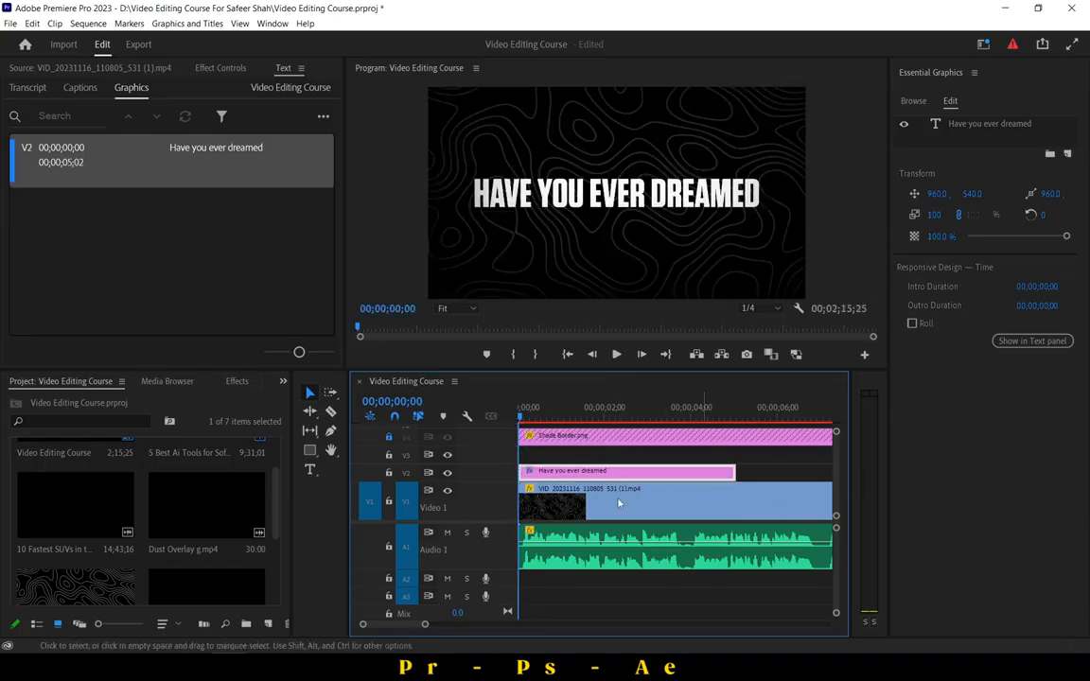
left_click(617, 355)
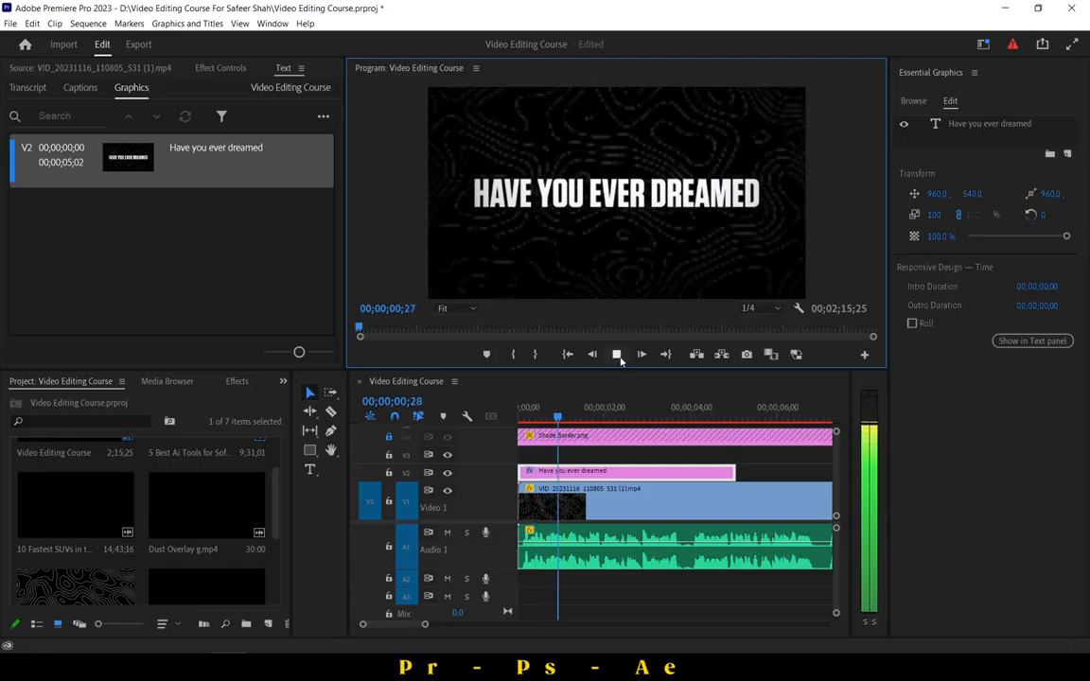
left_click(602, 417)
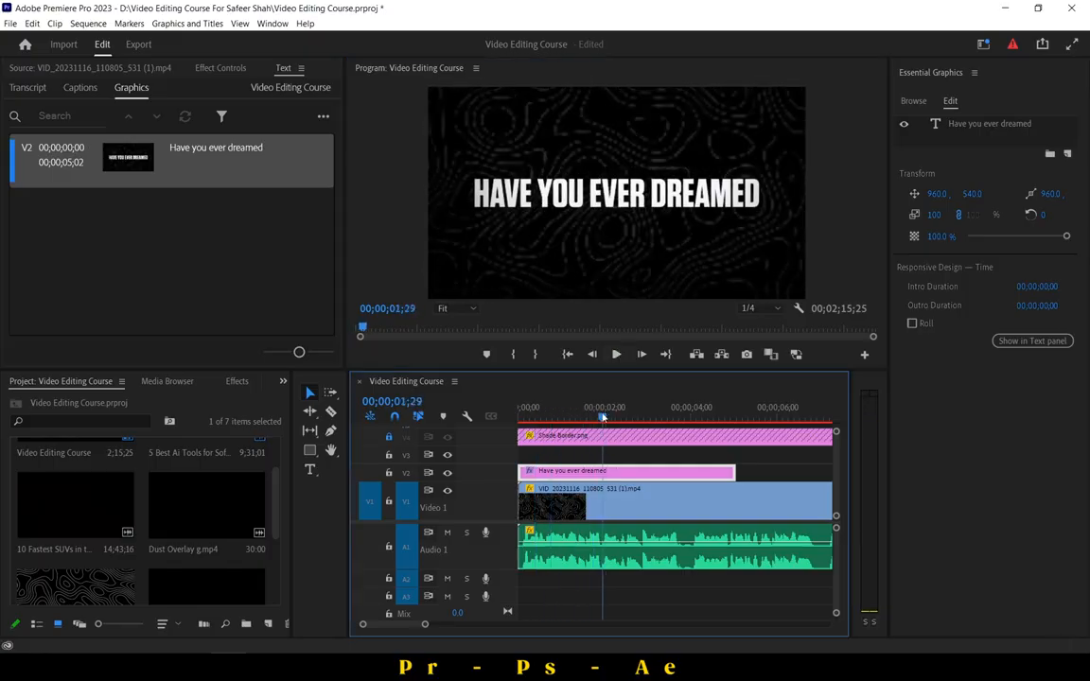
left_click_drag(604, 417, 589, 417)
left_click_drag(733, 473, 589, 475)
Replace the text clip with an After Effects composition and open the nested "Have you ever dreamed" composition in After Effects.
right_click(571, 472)
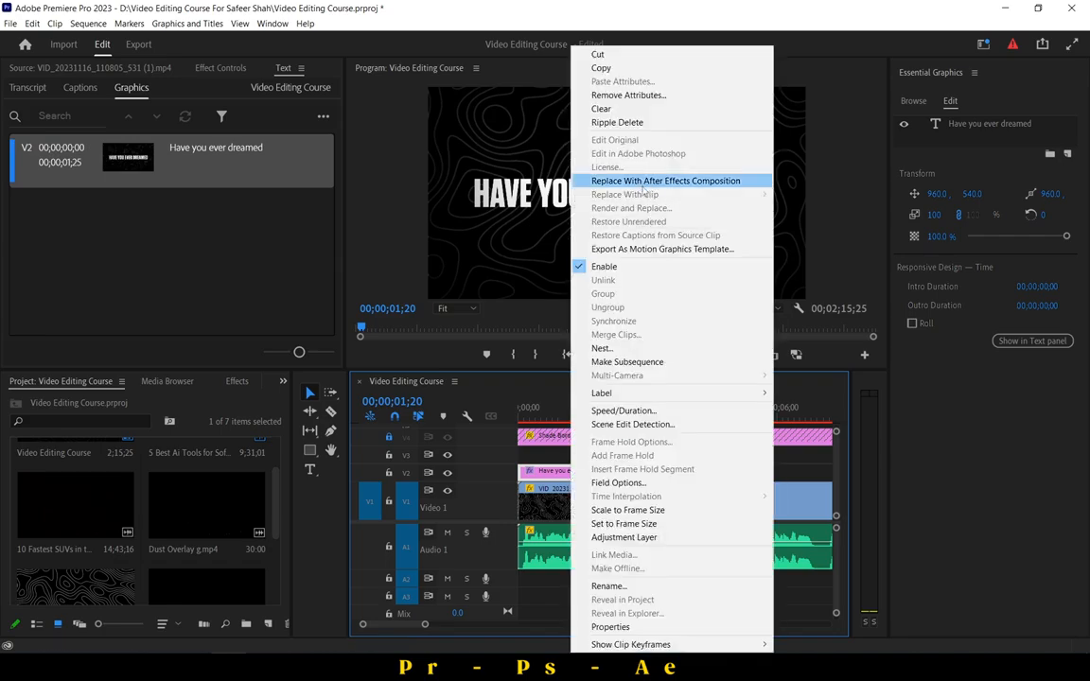
left_click(666, 182)
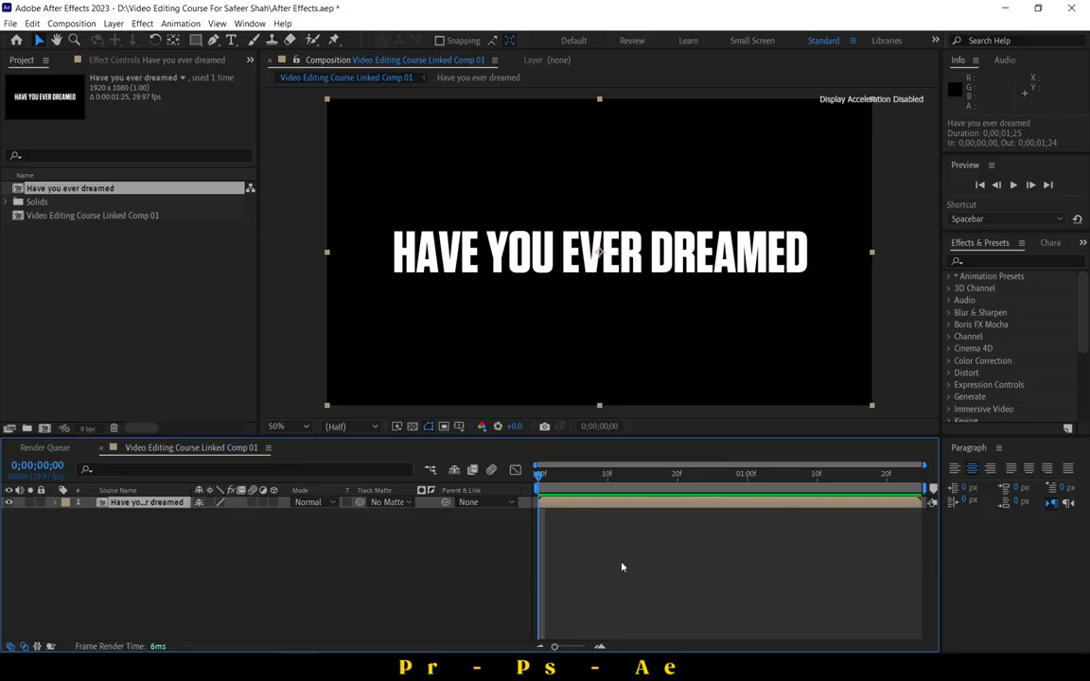
left_click_drag(609, 504, 608, 506)
double_click(610, 506)
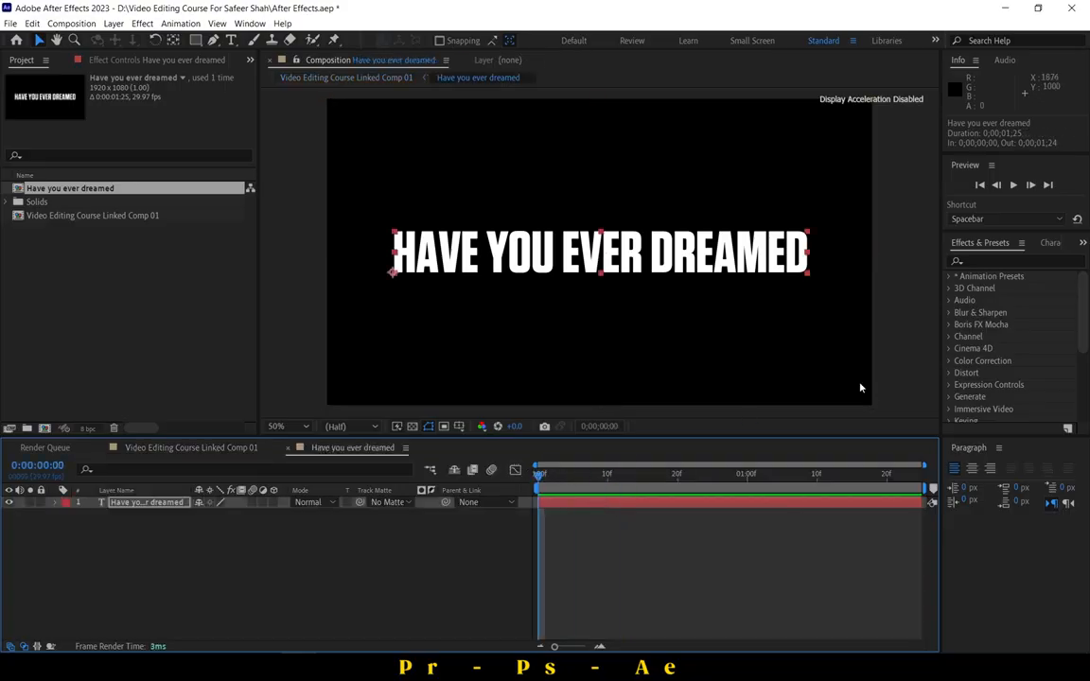
Apply the Stylize Glow effect to the text layer and set its Glow Radius to 55.
left_click(982, 263)
left_click(252, 23)
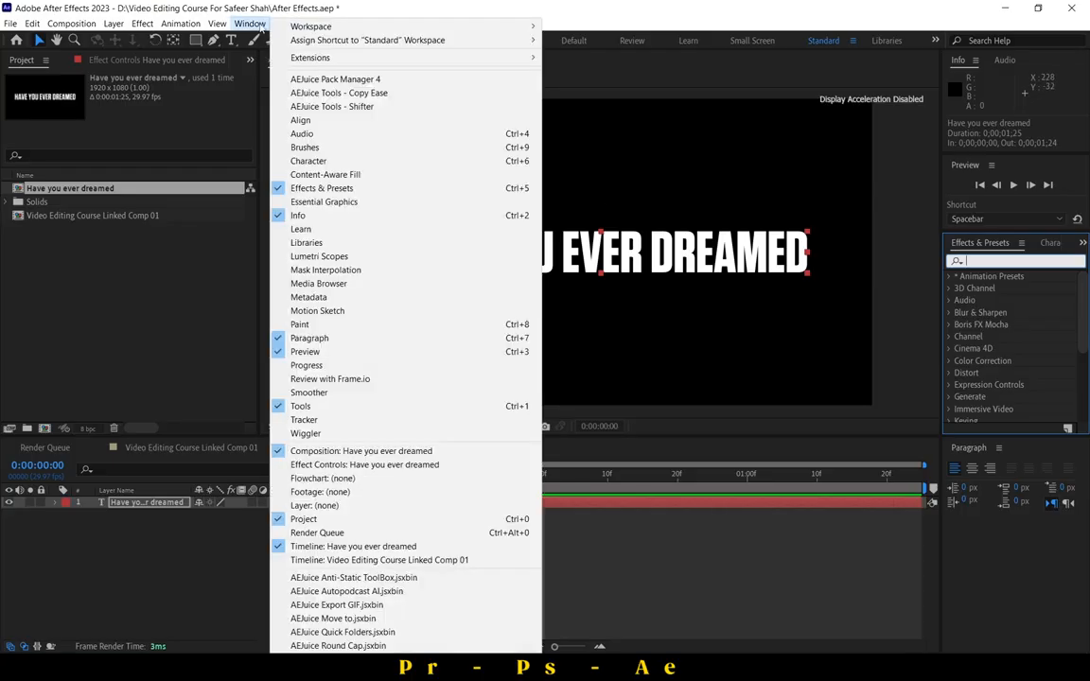
left_click(261, 25)
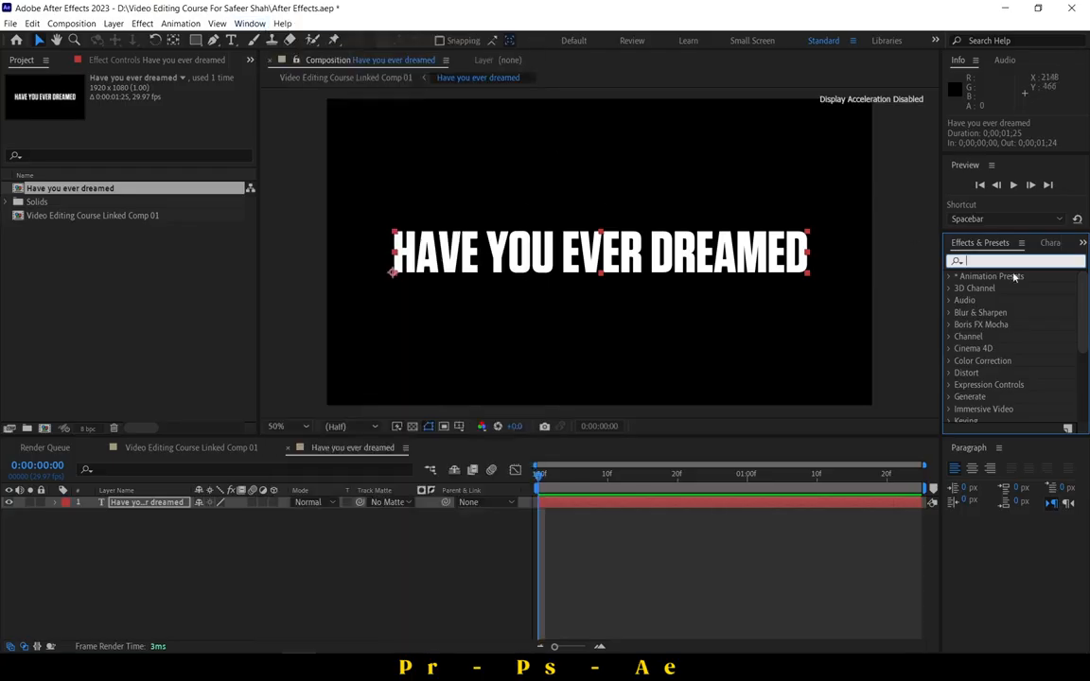
type("glo")
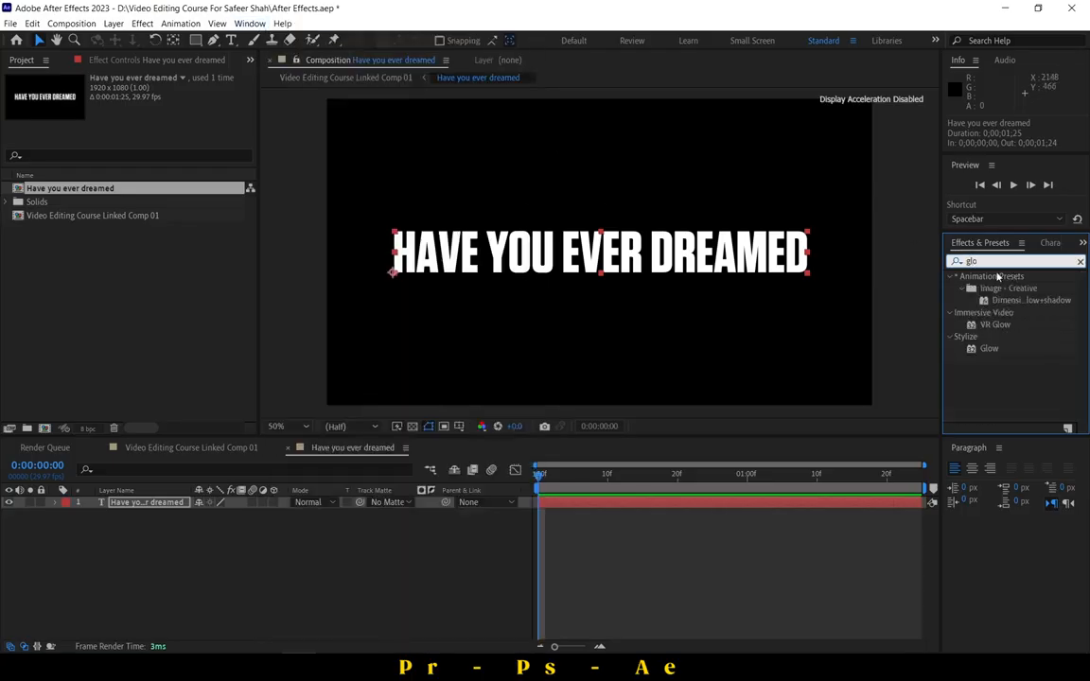
left_click_drag(989, 348, 822, 508)
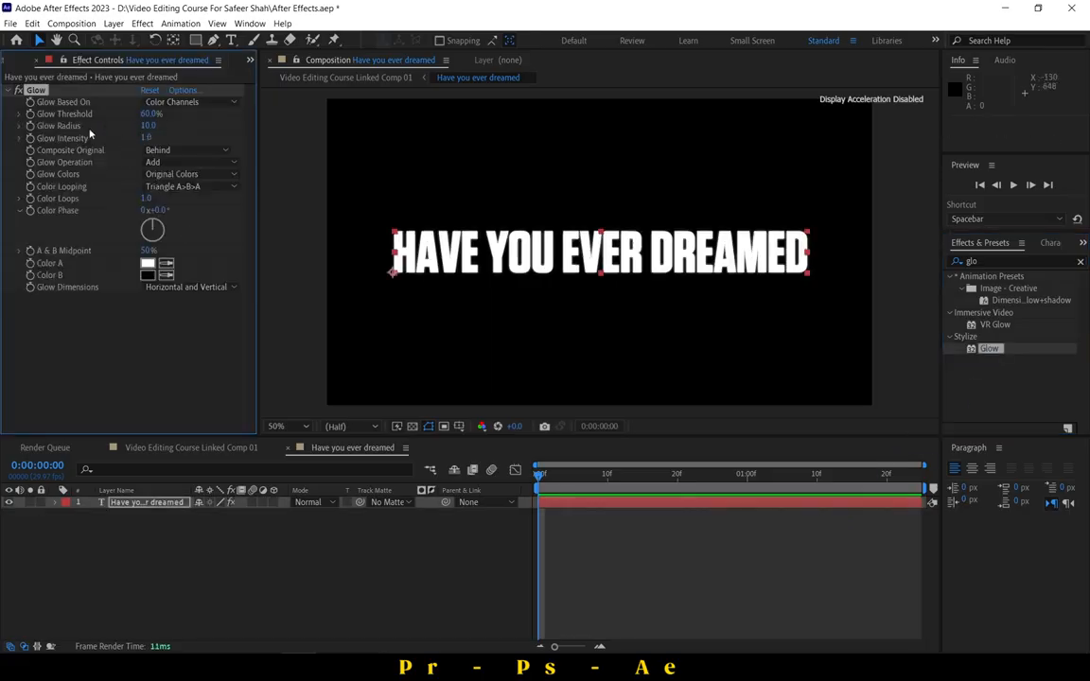
left_click_drag(142, 127, 179, 124)
Change the fill color of the whole "Have you ever dreamed" text to golden yellow.
double_click(693, 262)
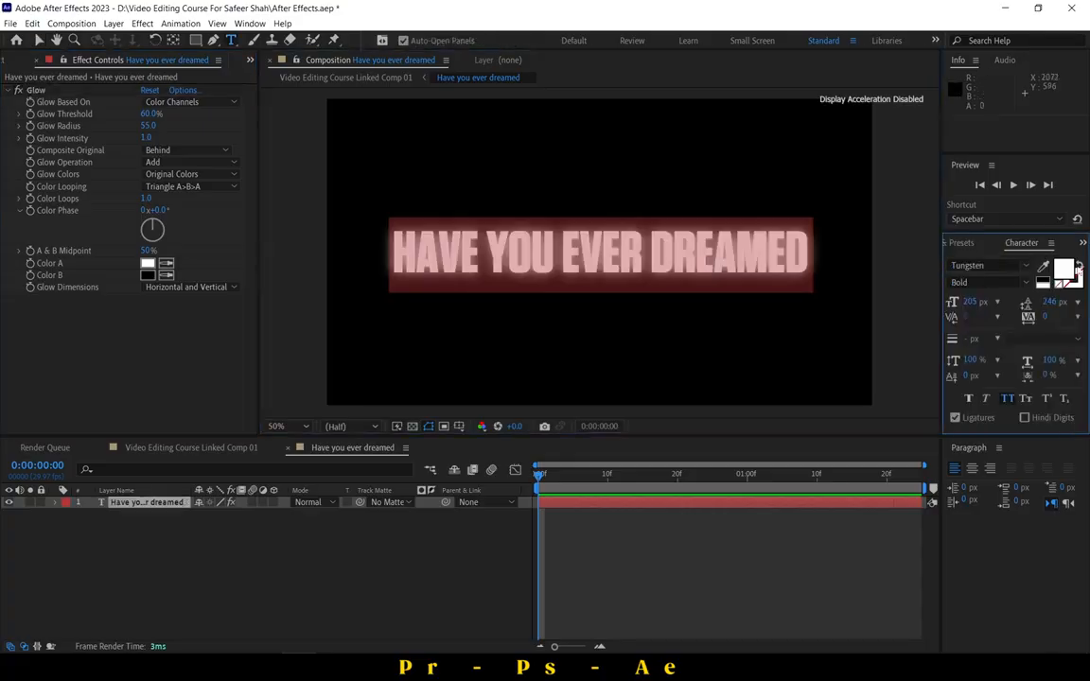
left_click(1063, 270)
type("FF7E00")
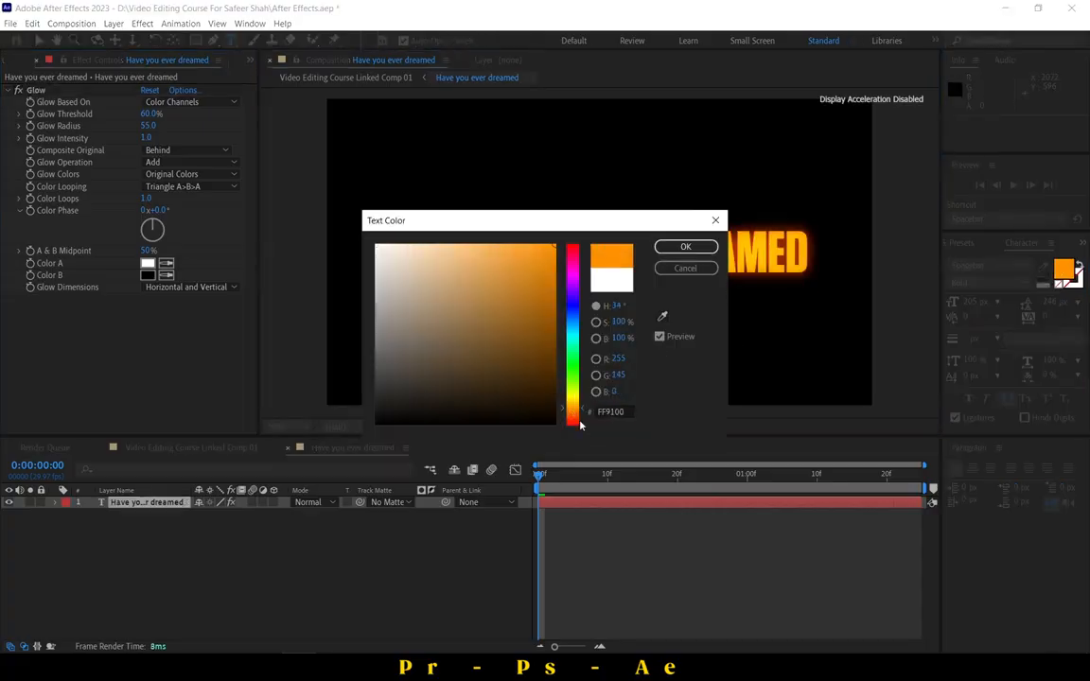
left_click_drag(579, 412, 579, 401)
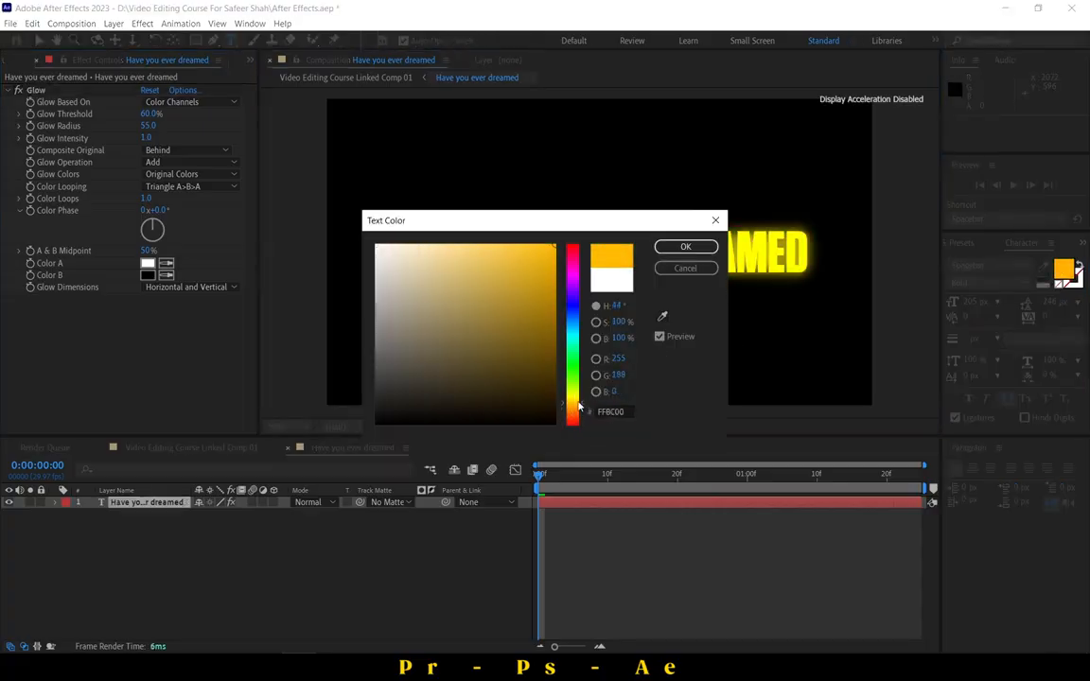
left_click(685, 246)
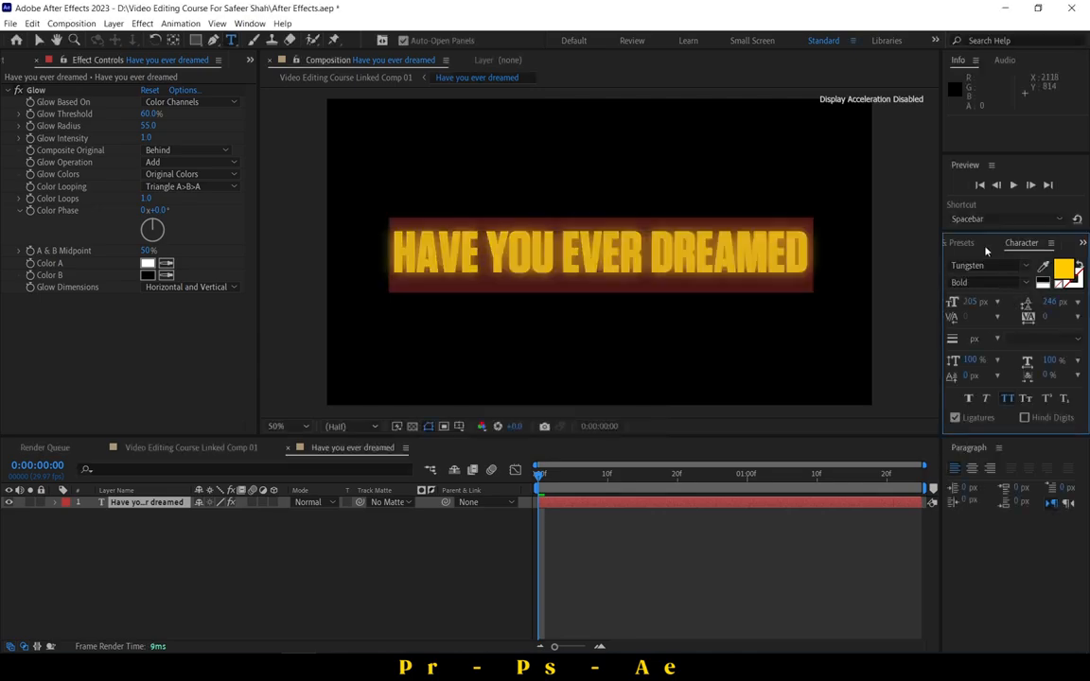
Find the Slide Down By Character text animation preset, apply it to the text layer from the start, and preview the animation.
key("ctrl+5")
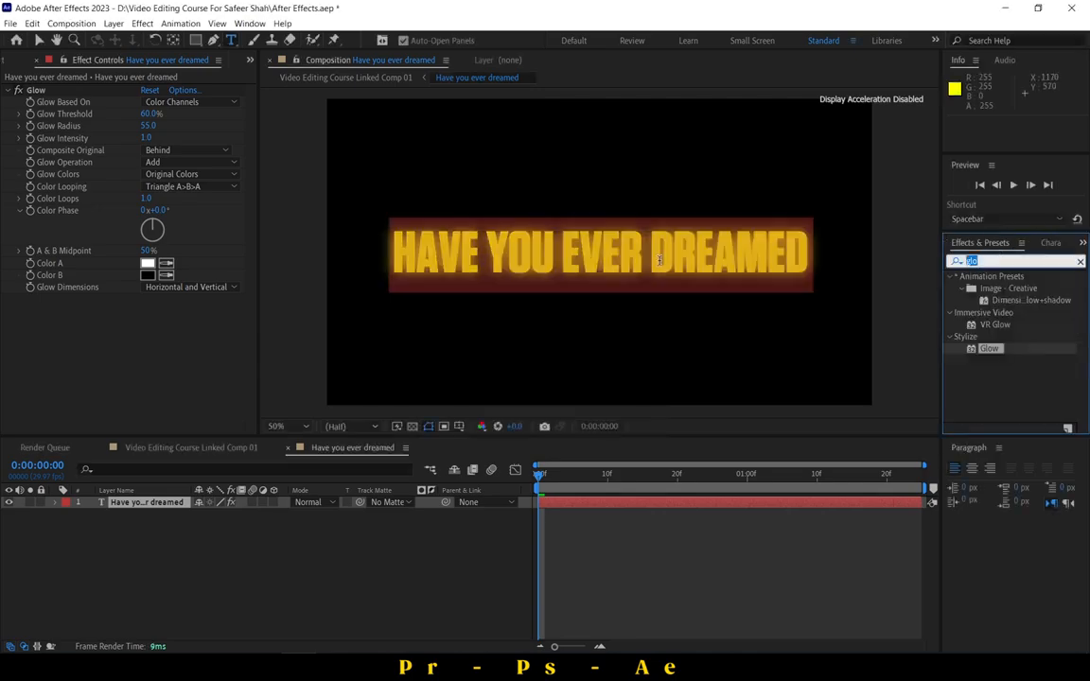
type("ch")
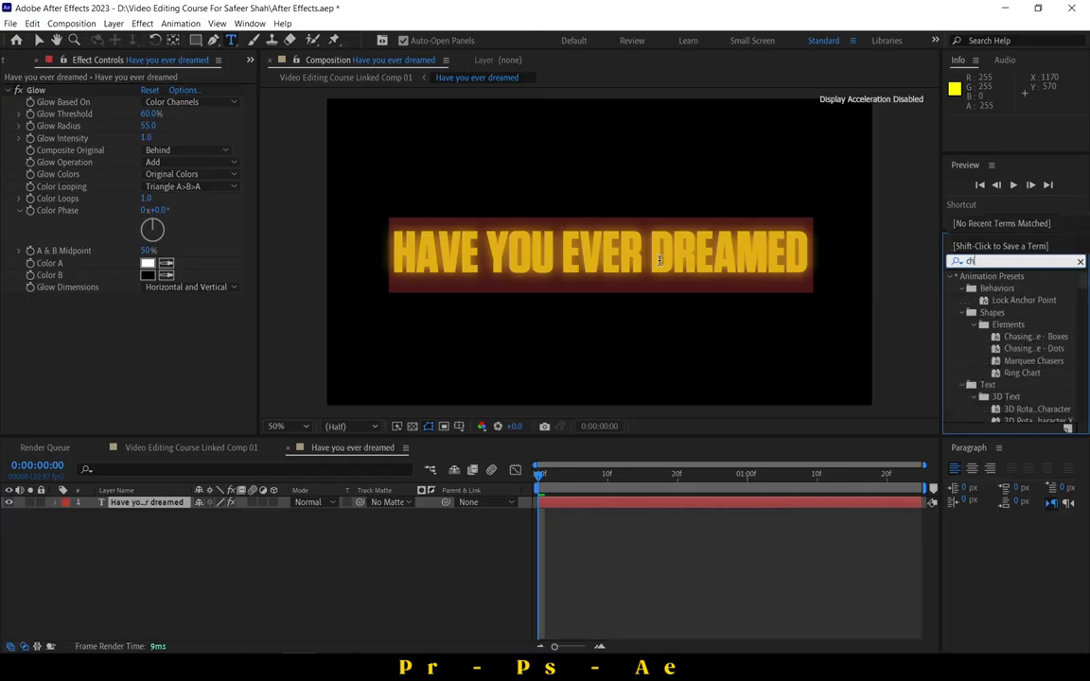
type("ara")
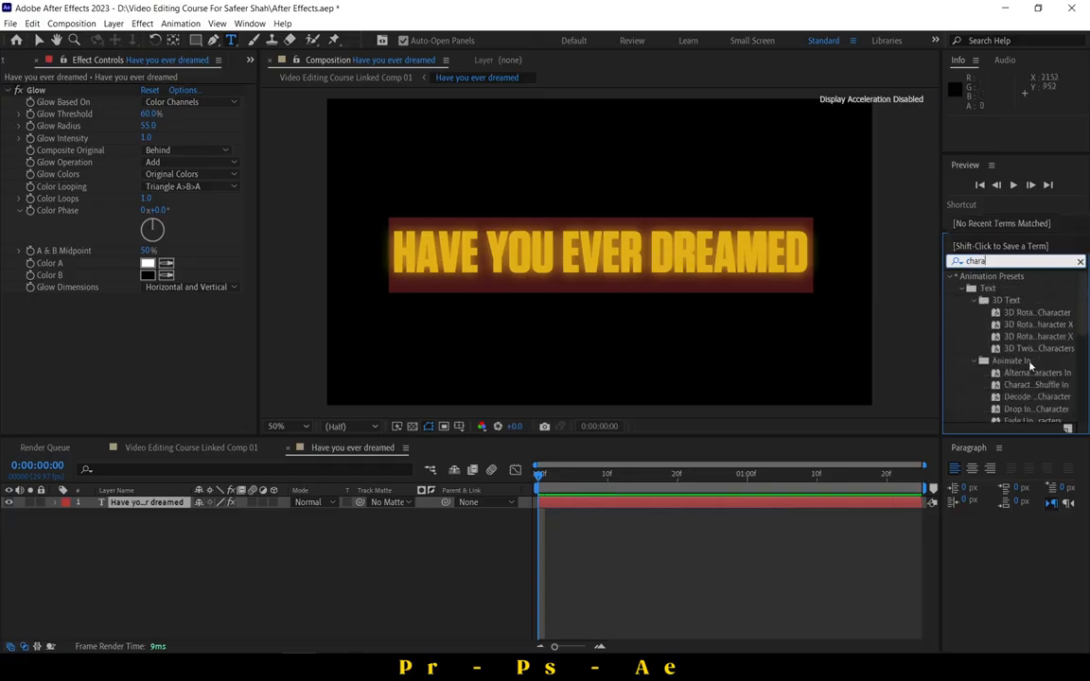
scroll(1028, 365, "down", 1)
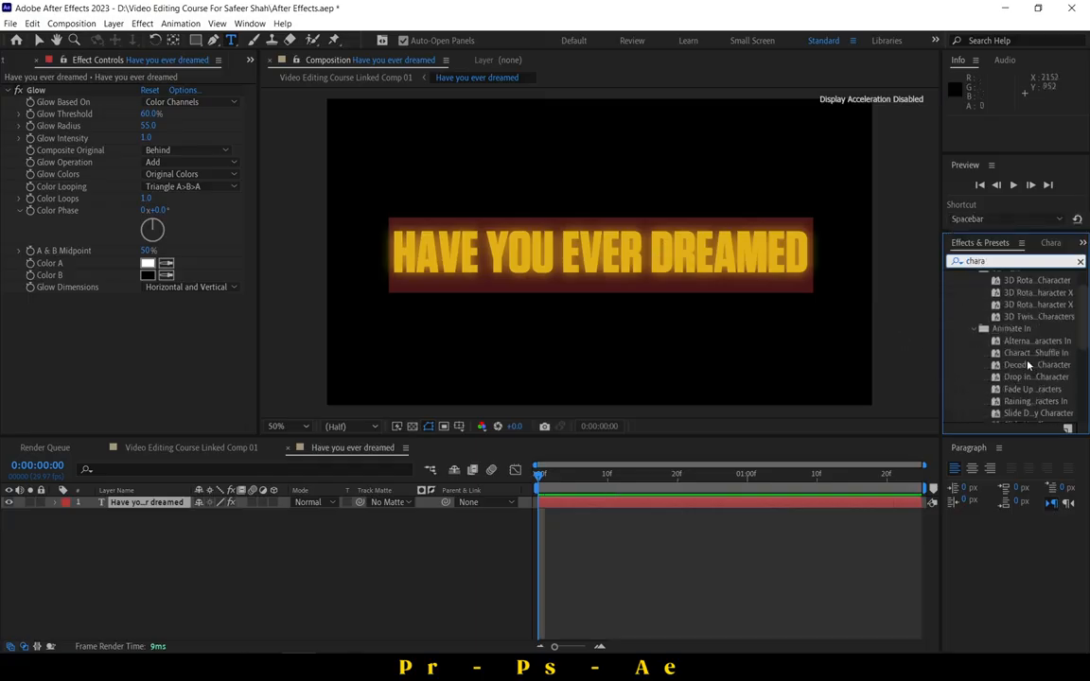
left_click_drag(1034, 414, 619, 504)
left_click_drag(555, 478, 572, 501)
key("space")
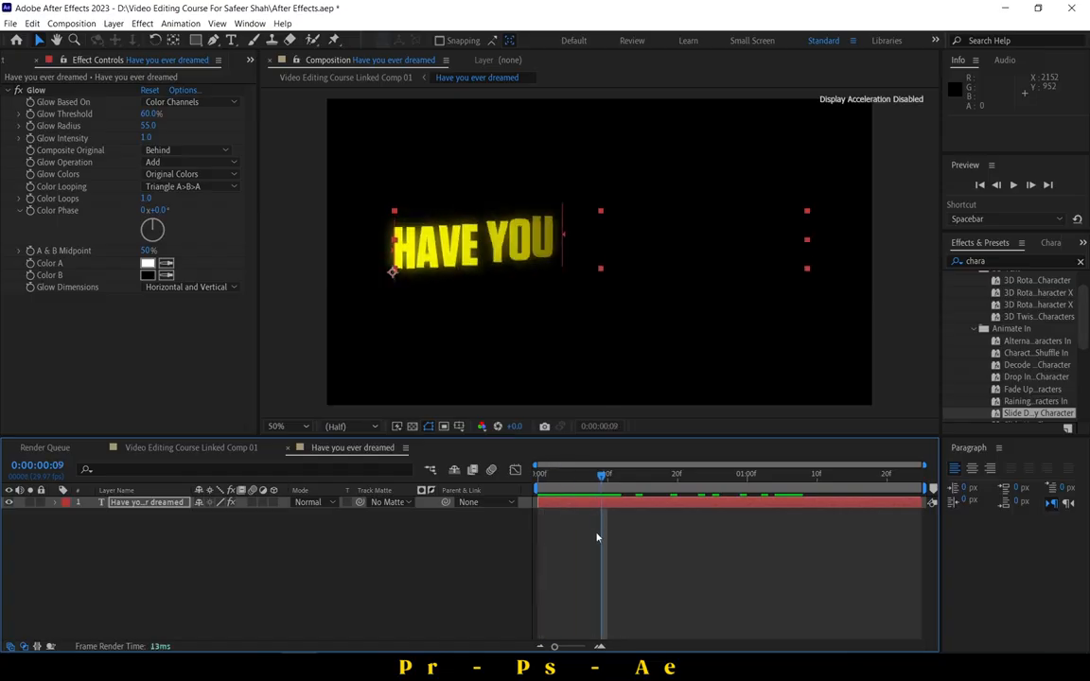
Add the "Have you ever dreamed" composition to the render queue and set its output destination to the project folder.
key("ctrl+m")
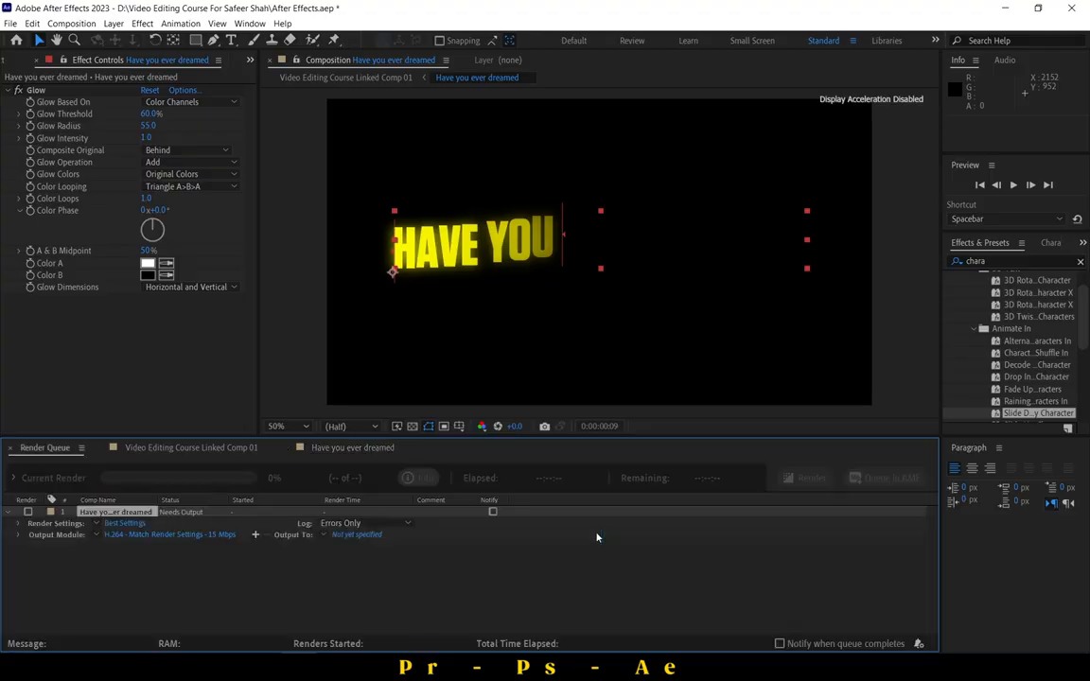
left_click(379, 536)
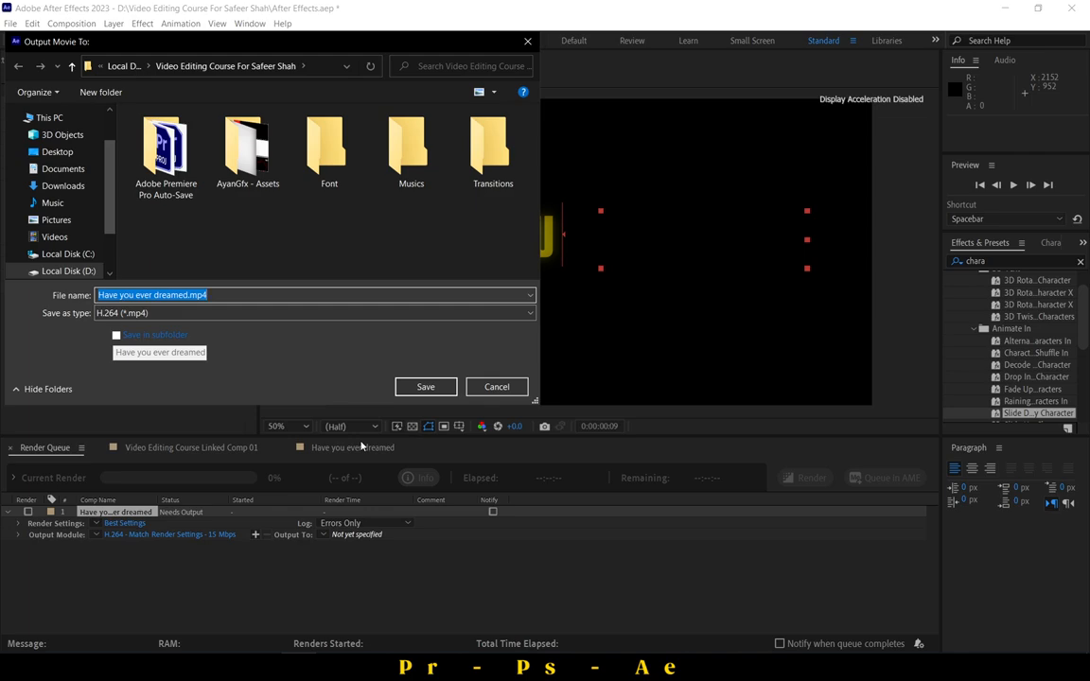
left_click(426, 387)
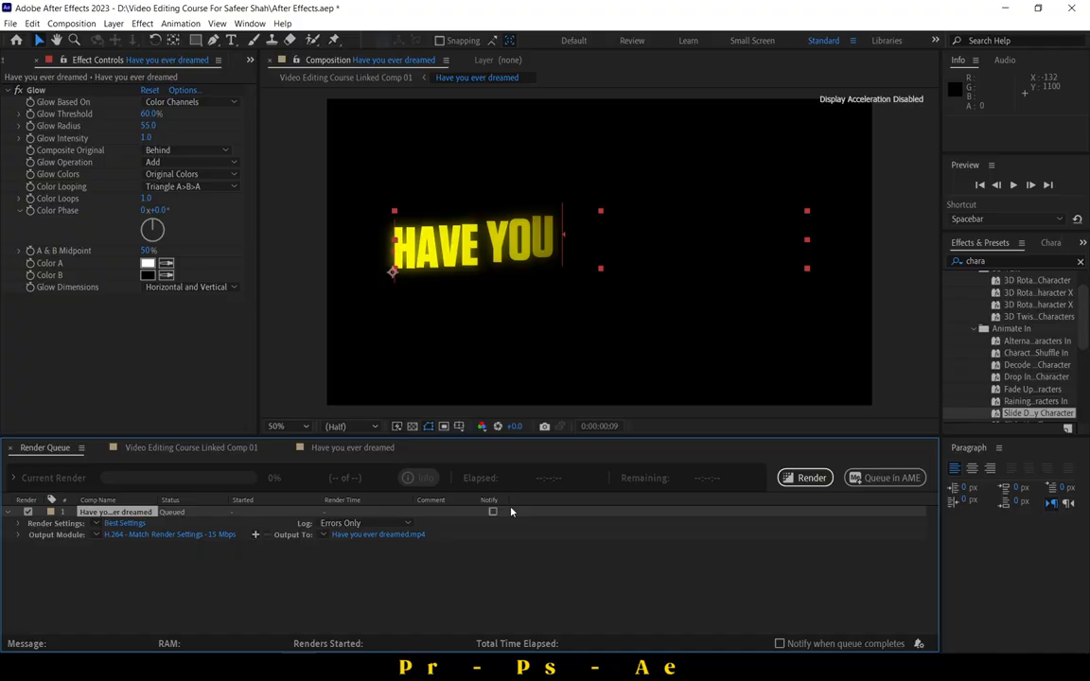
Set the output module to QuickTime with RGB + Alpha channels and render the queued composition.
left_click(210, 536)
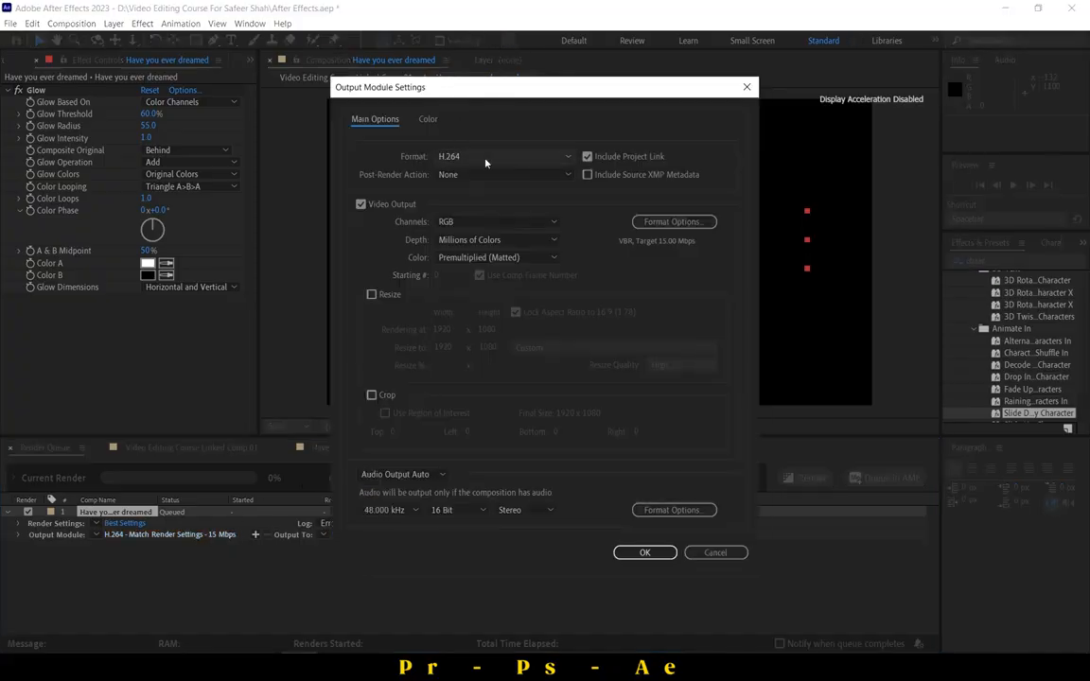
left_click(502, 156)
left_click(473, 327)
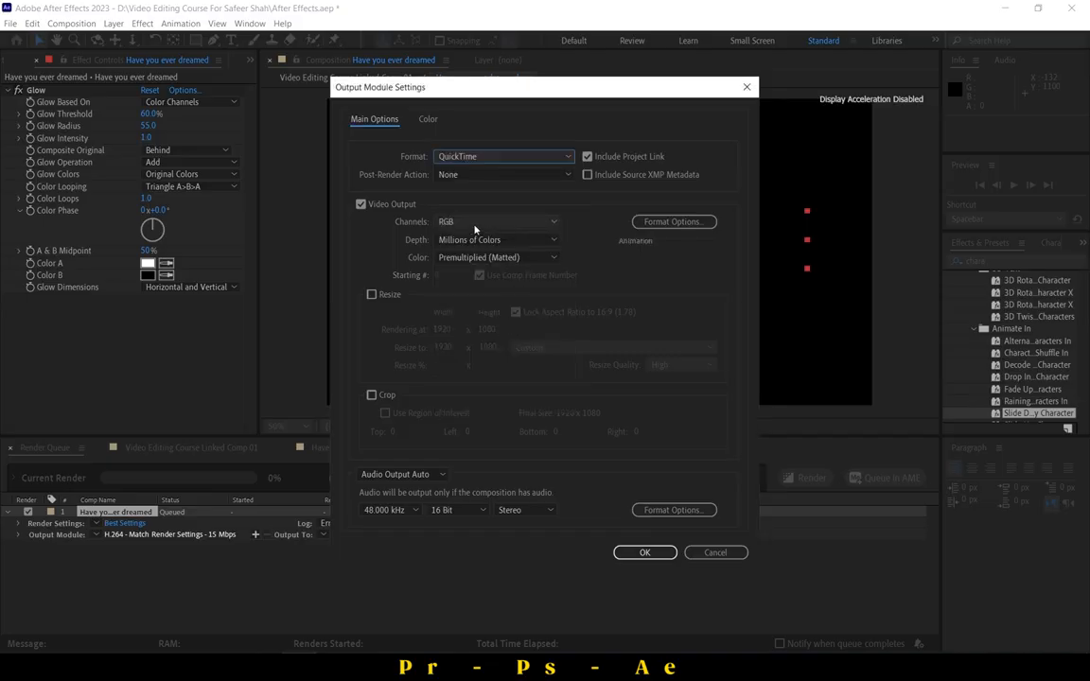
left_click(475, 223)
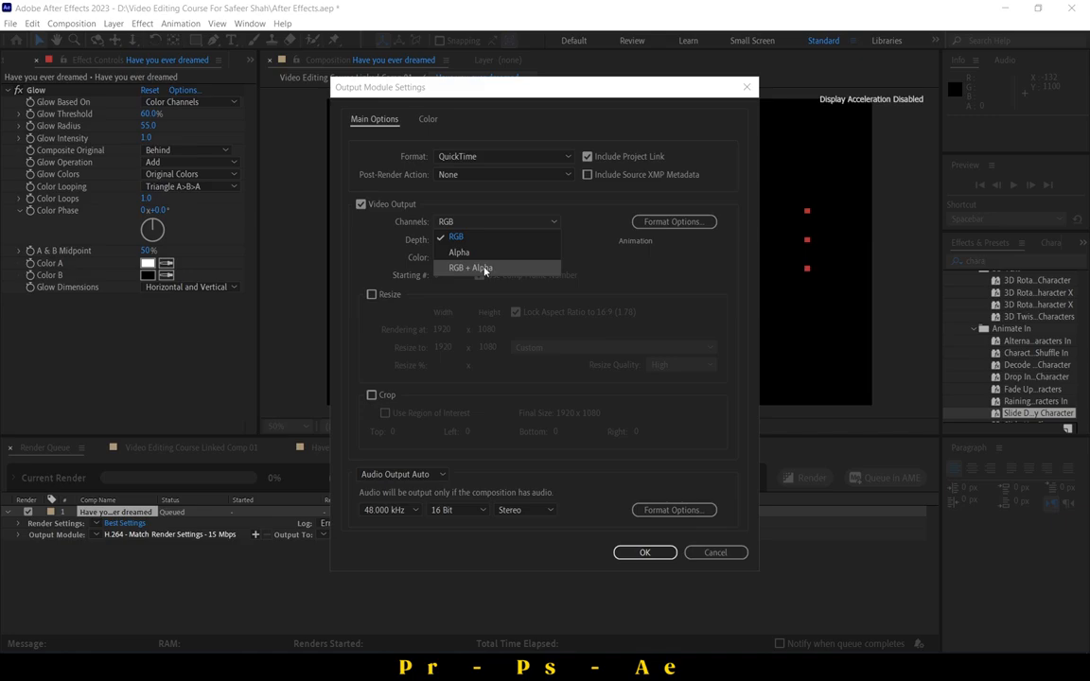
left_click(486, 268)
left_click(645, 551)
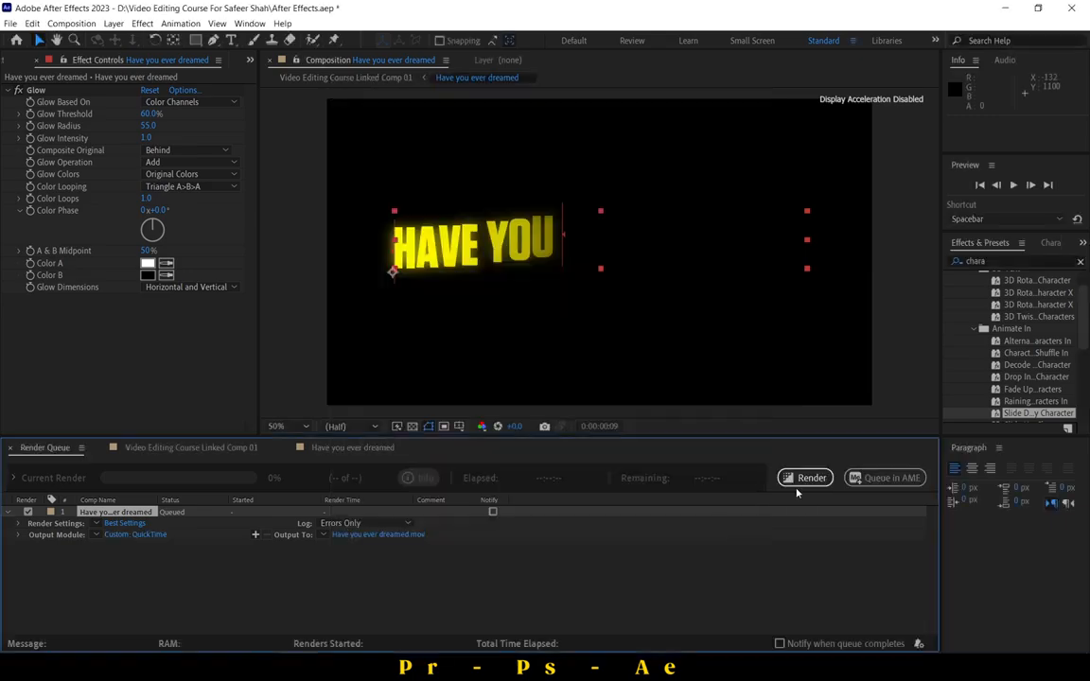
left_click(804, 478)
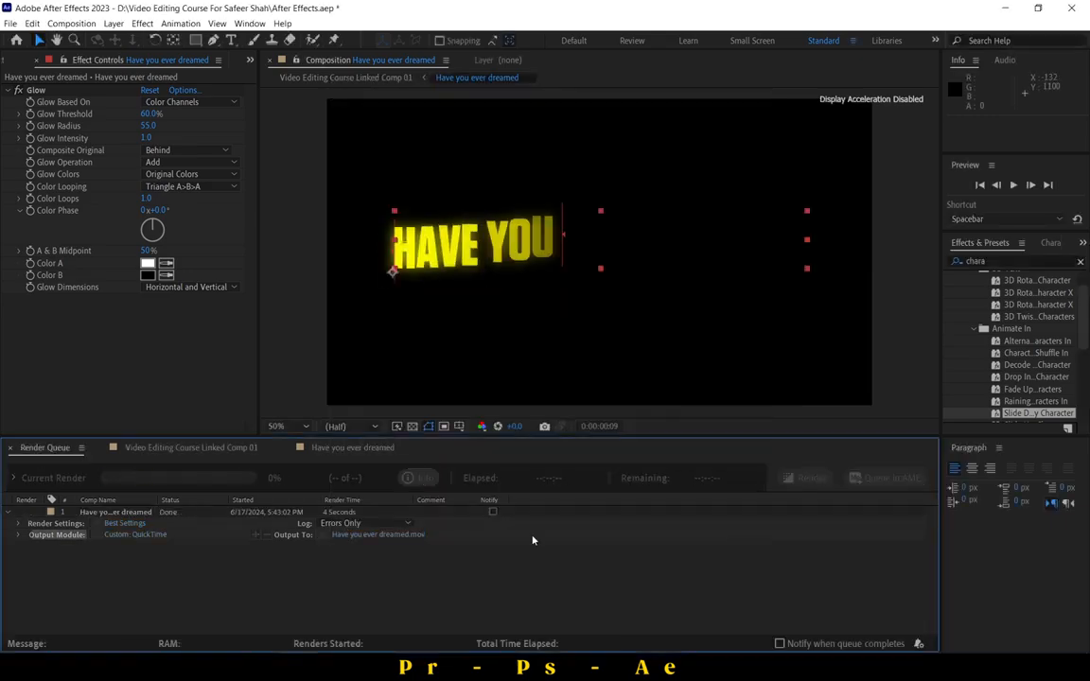
In Premiere Pro, import Have you ever dreamed.mov, place it over the linked composition at the start of V2, and preview it.
left_click(285, 667)
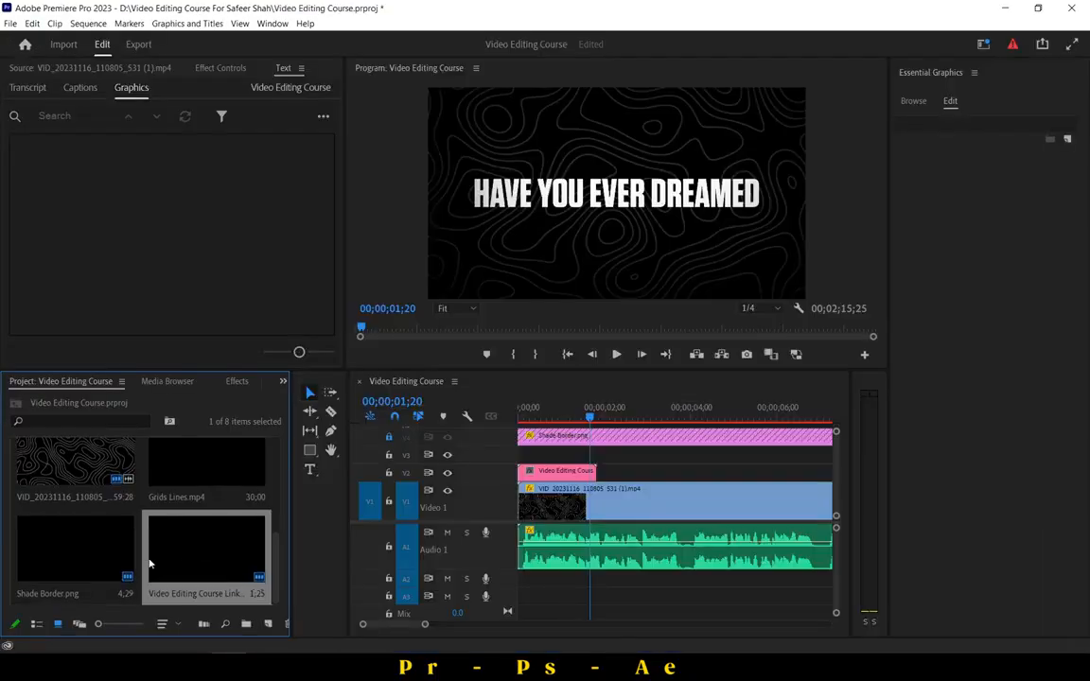
double_click(145, 556)
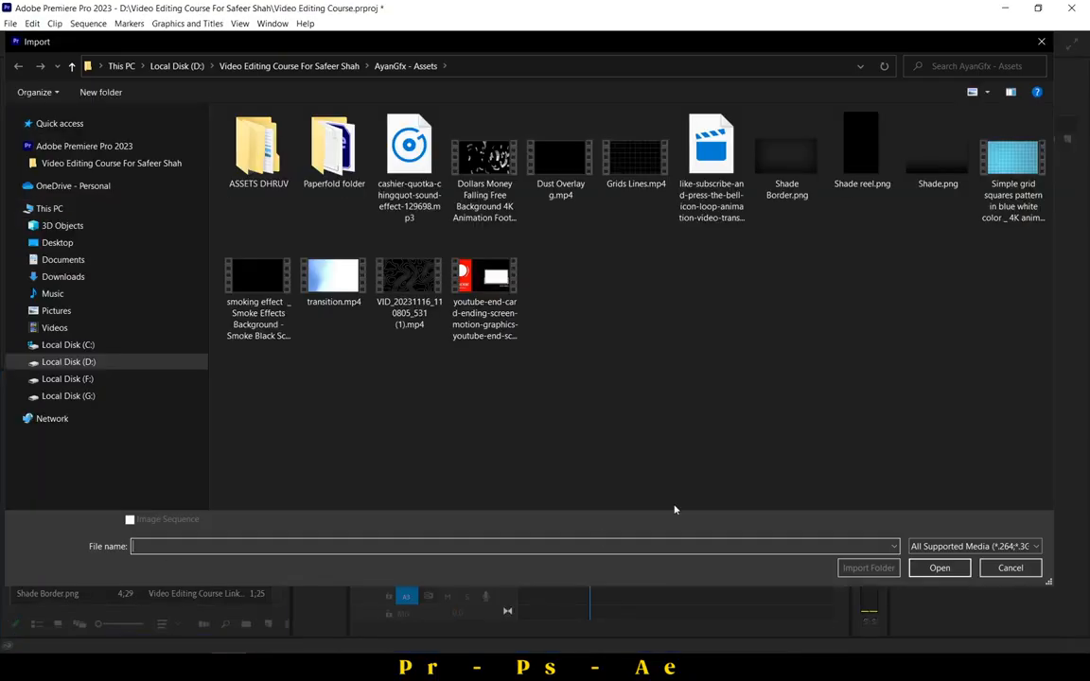
left_click(270, 66)
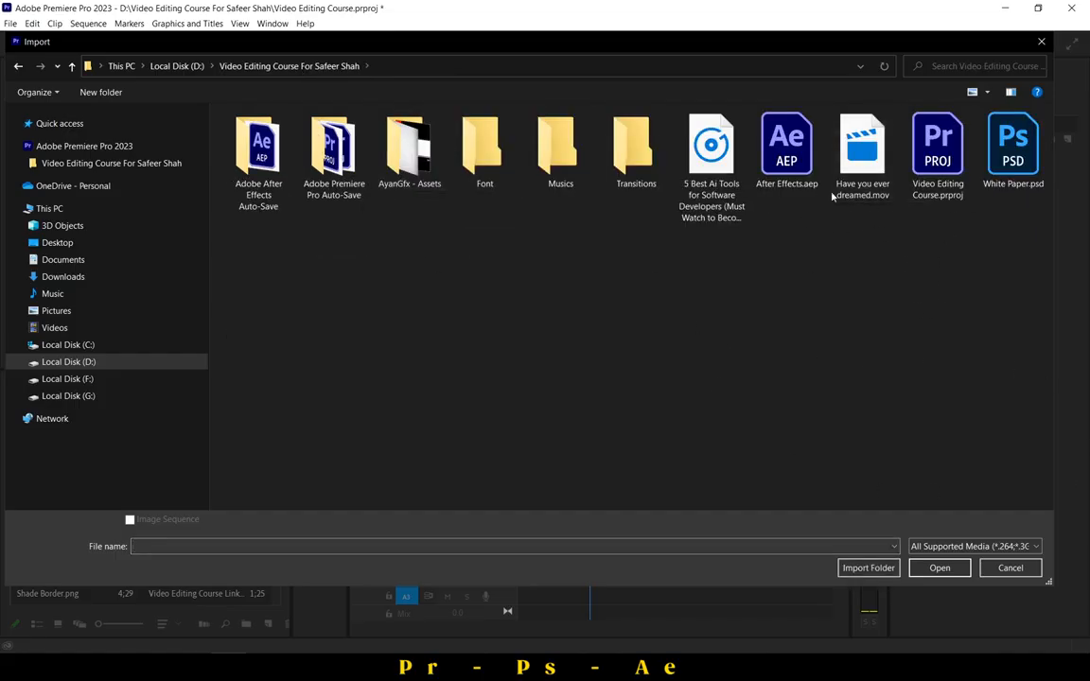
double_click(856, 166)
left_click_drag(90, 558, 526, 472)
key("Home")
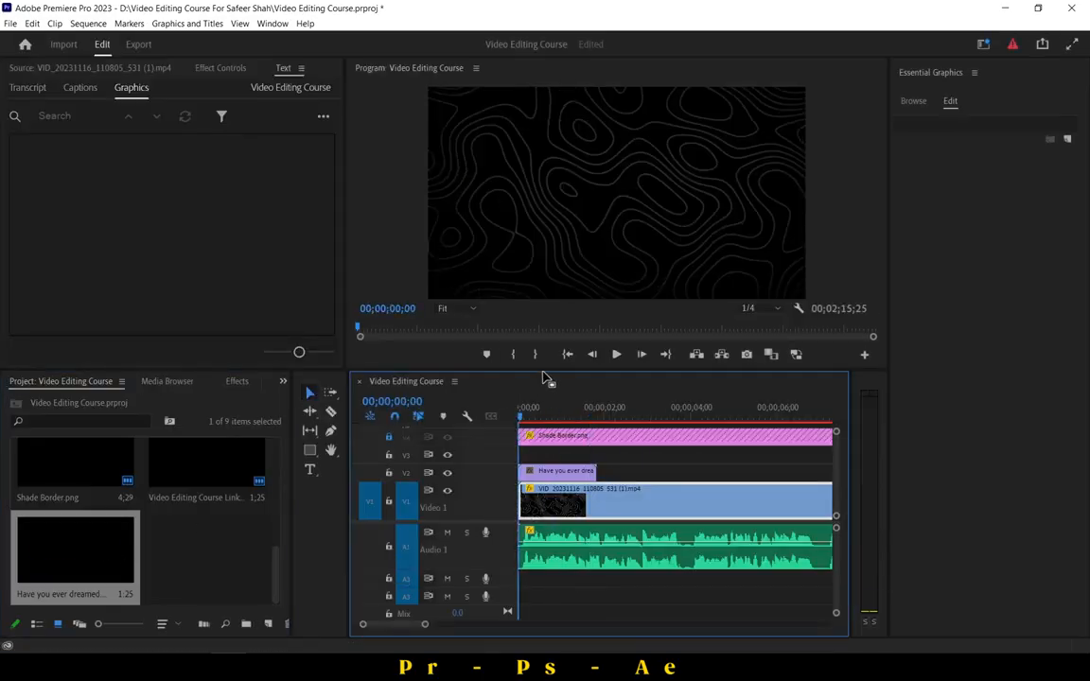
left_click(617, 355)
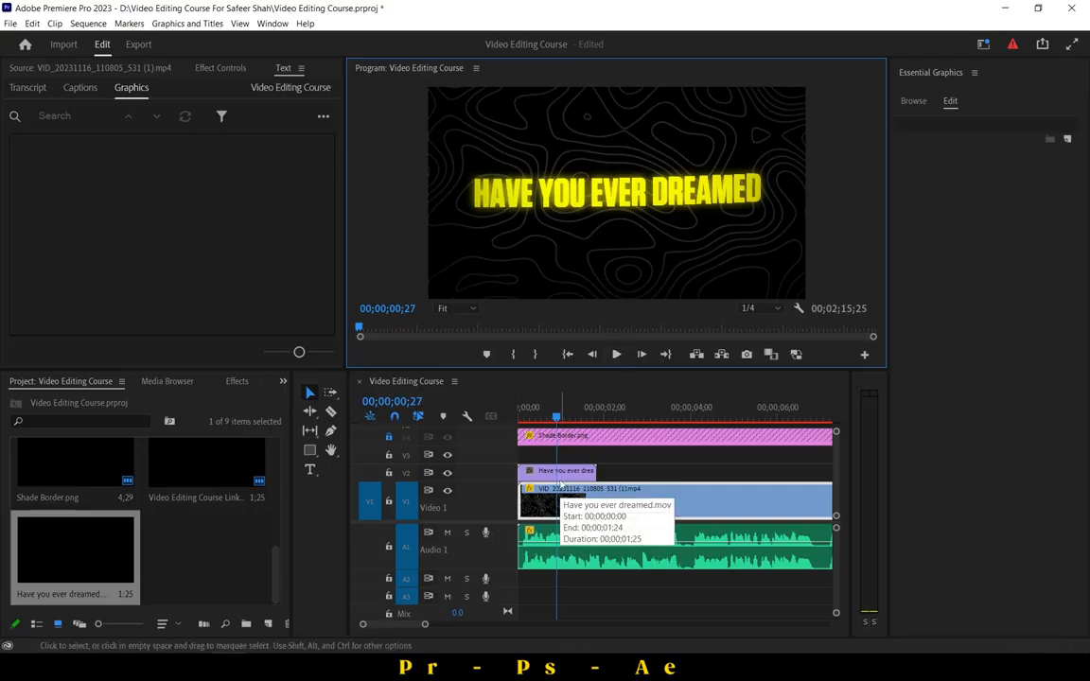
Undo the rendered clip's placement on V2 to bring back the linked composition, and restore the rendered clip.
key("ctrl+z")
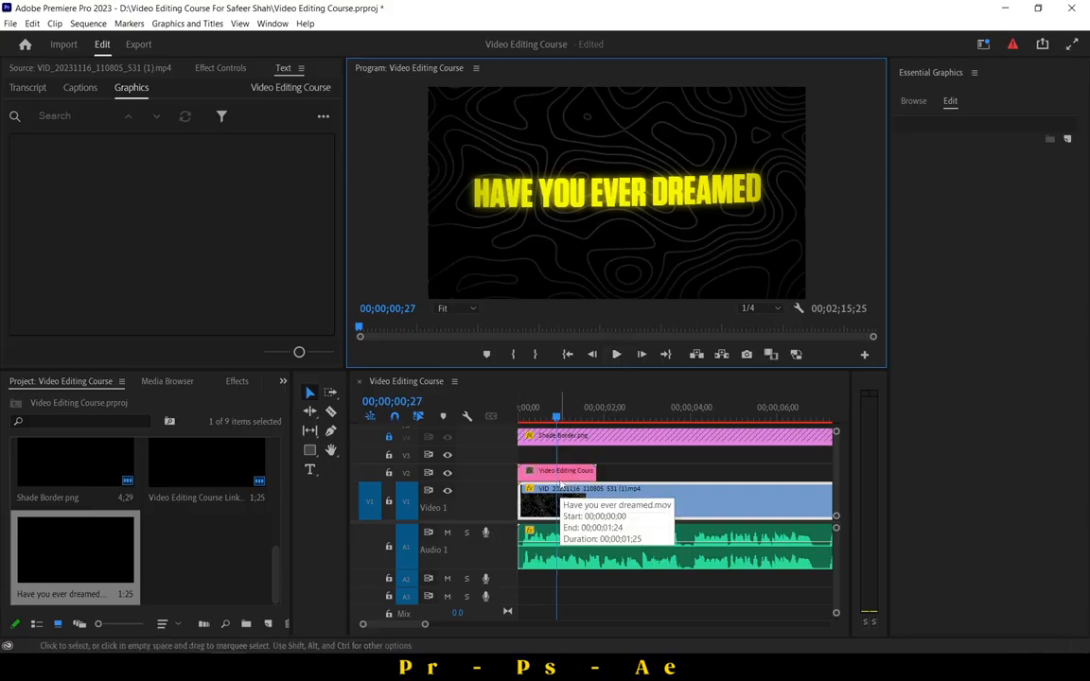
mouse_move(560, 420)
left_mouse_down()
mouse_move(518, 424)
mouse_move(559, 441)
left_mouse_up()
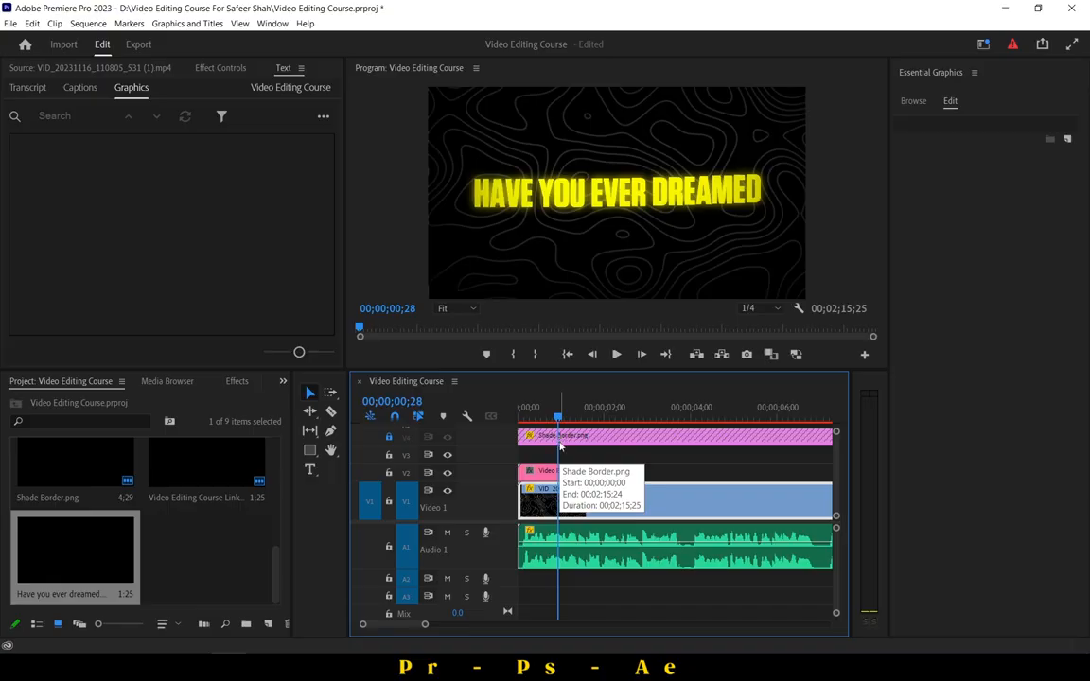
key("ctrl+shift+s")
left_click(1023, 550)
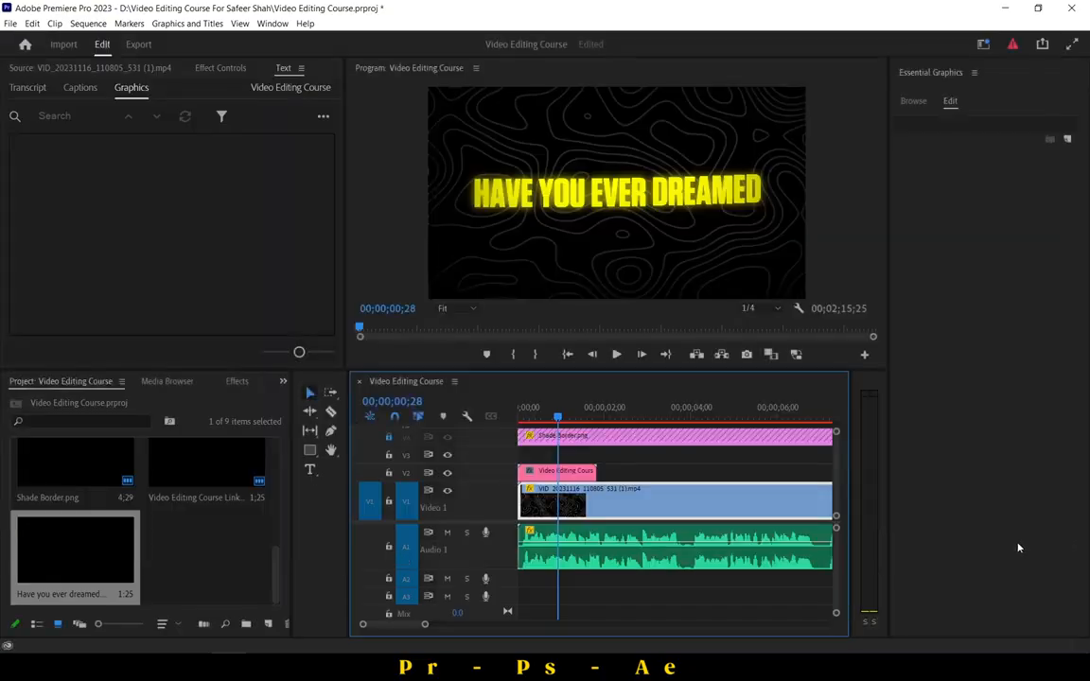
key("ctrl+z")
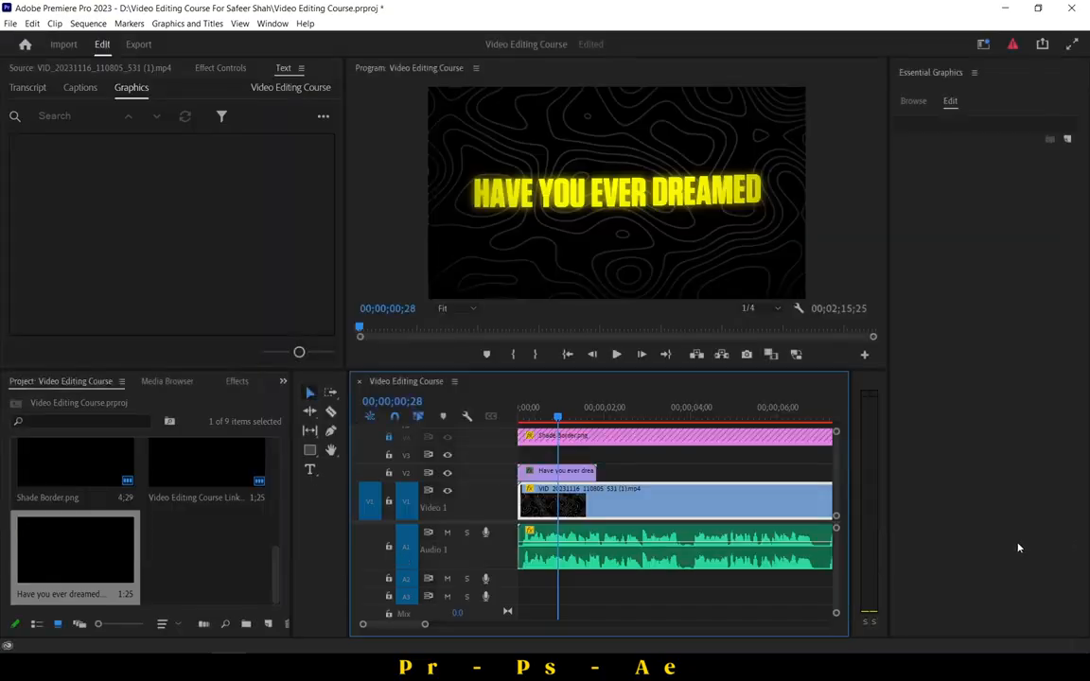
Play the animated text from the start of the sequence and enlarge the program monitor for the preview.
left_click(567, 354)
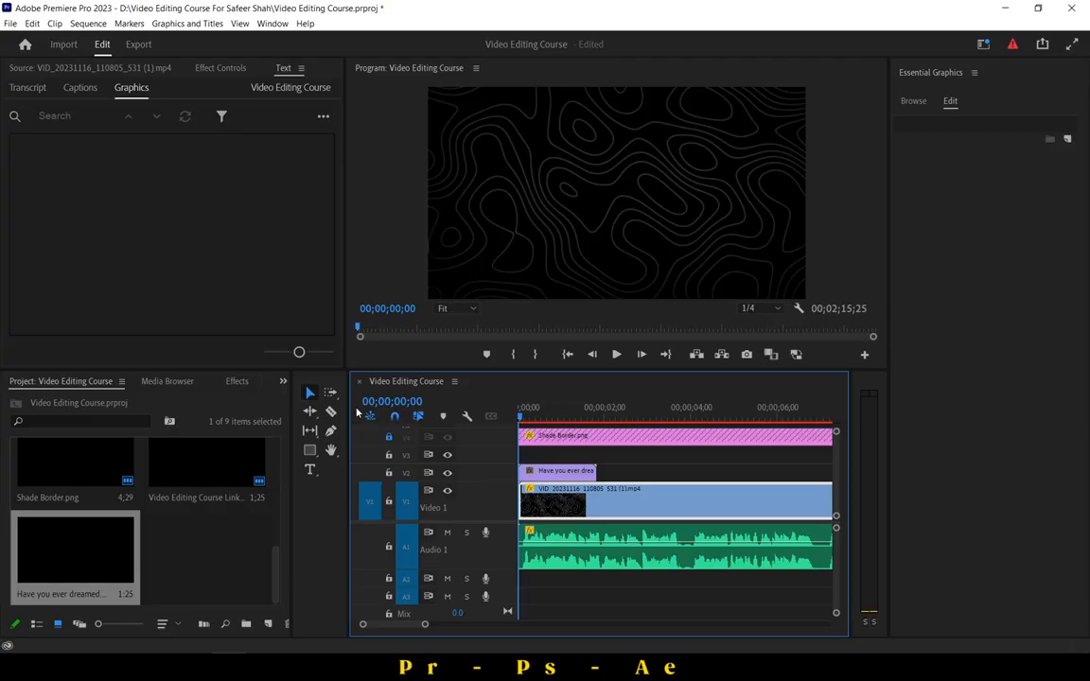
left_click(616, 354)
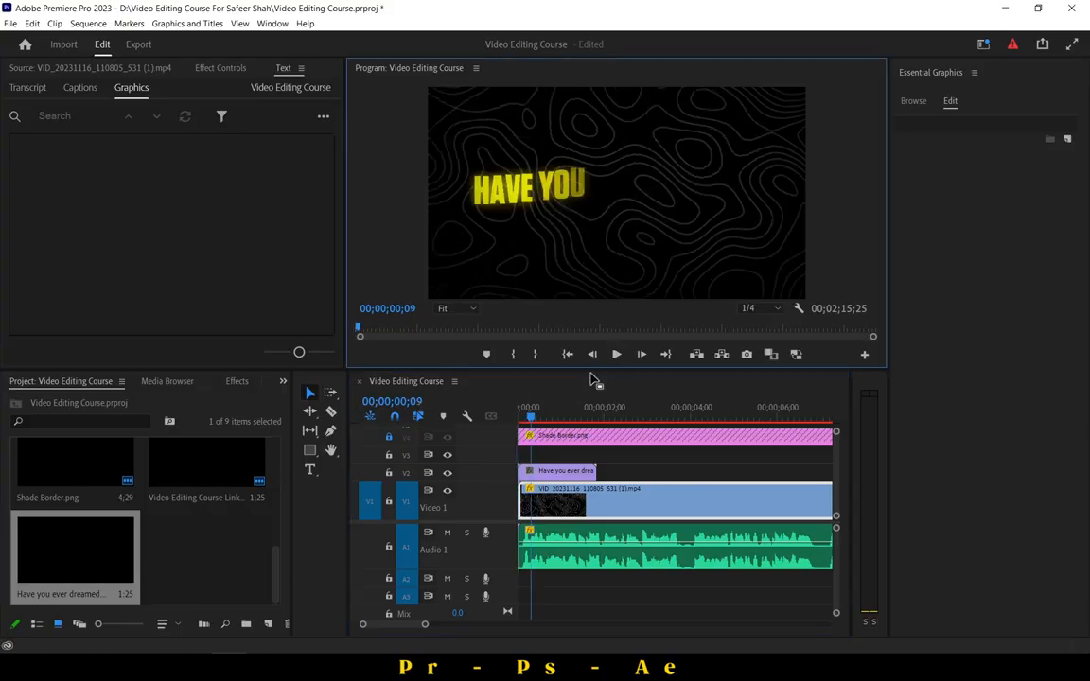
left_click_drag(589, 369, 622, 413)
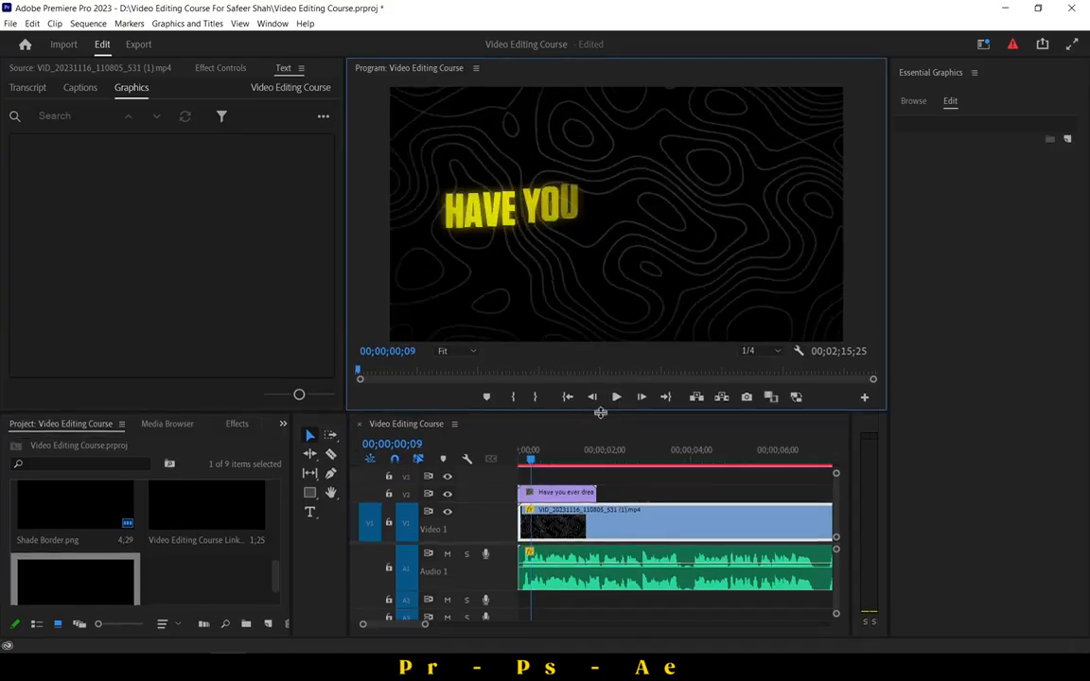
left_click(617, 398)
left_click(616, 397)
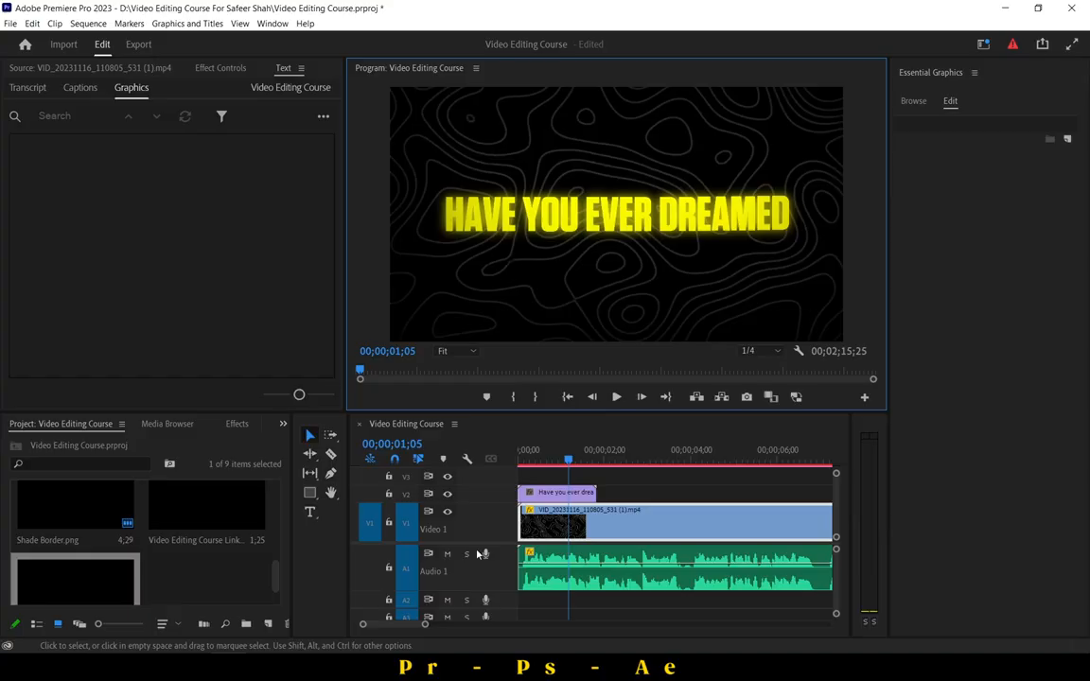
Trim the end of the "Have you ever dreamed" clip to just past one second and check it against the voice-over.
left_click(366, 627)
left_click_drag(366, 627, 370, 627)
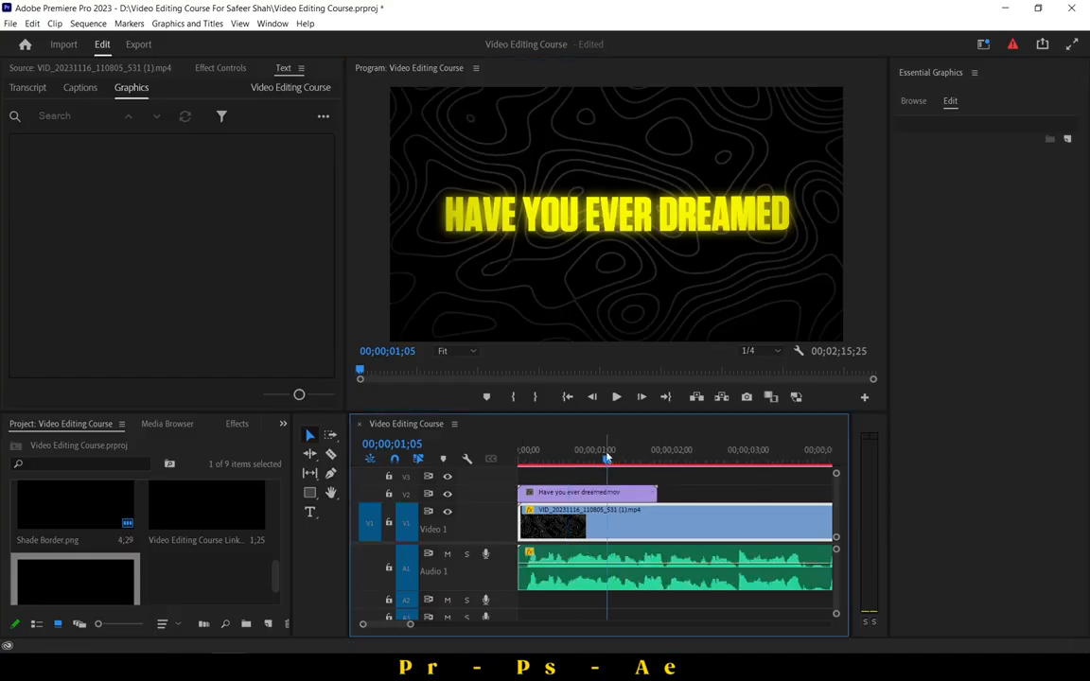
left_click(622, 399)
left_click_drag(656, 493, 612, 493)
key("Home")
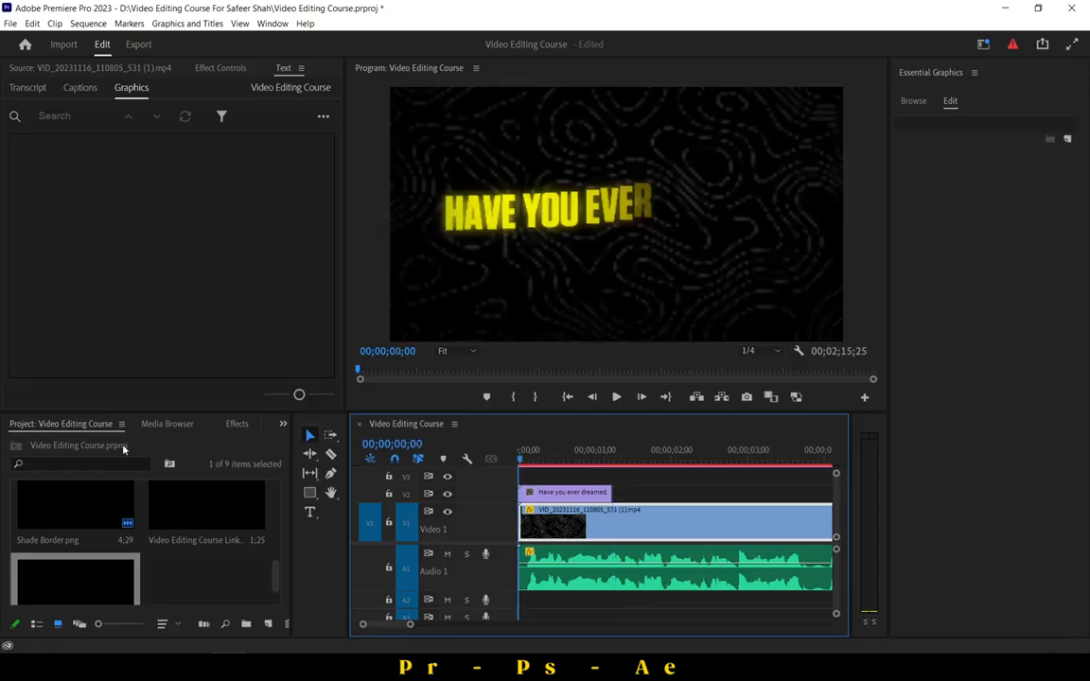
left_click(617, 397)
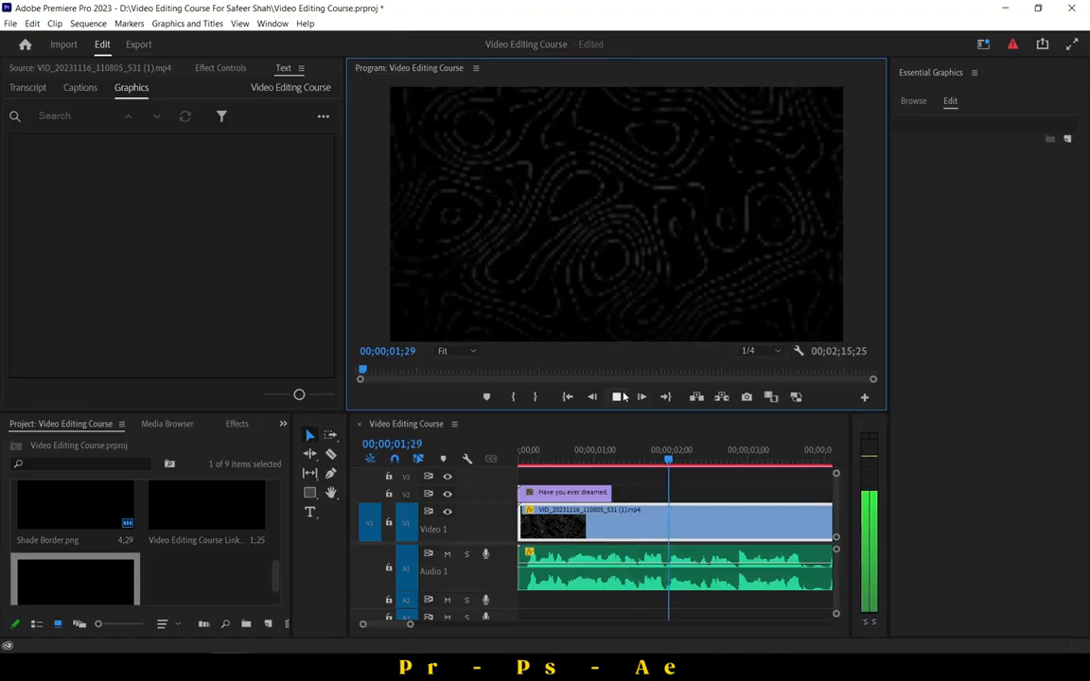
left_click(617, 397)
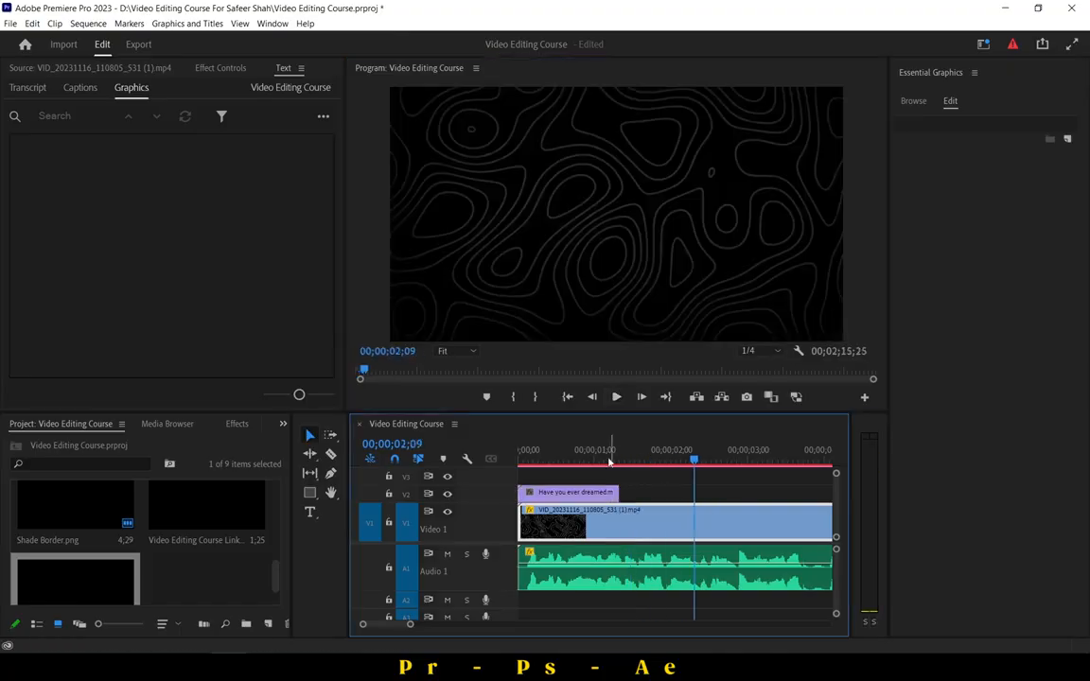
left_click_drag(563, 458, 350, 533)
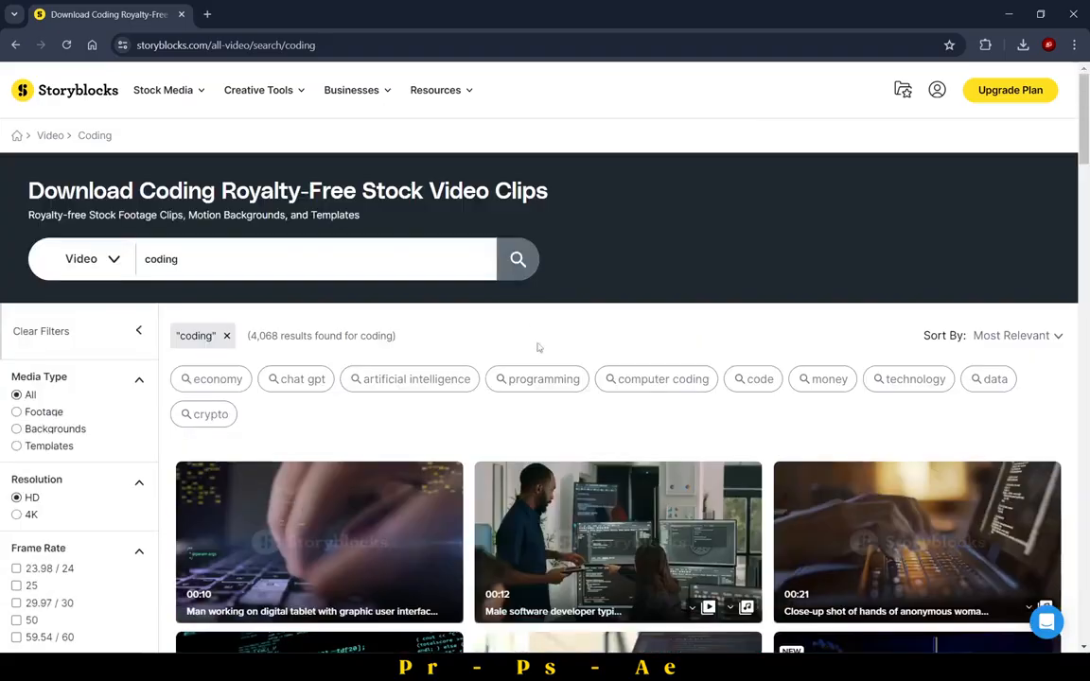
Browse the coding stock videos on Storyblocks and download the macro view of a laptop screen with code writing in HD.
scroll(674, 438, "down", 5)
scroll(674, 438, "down", 10)
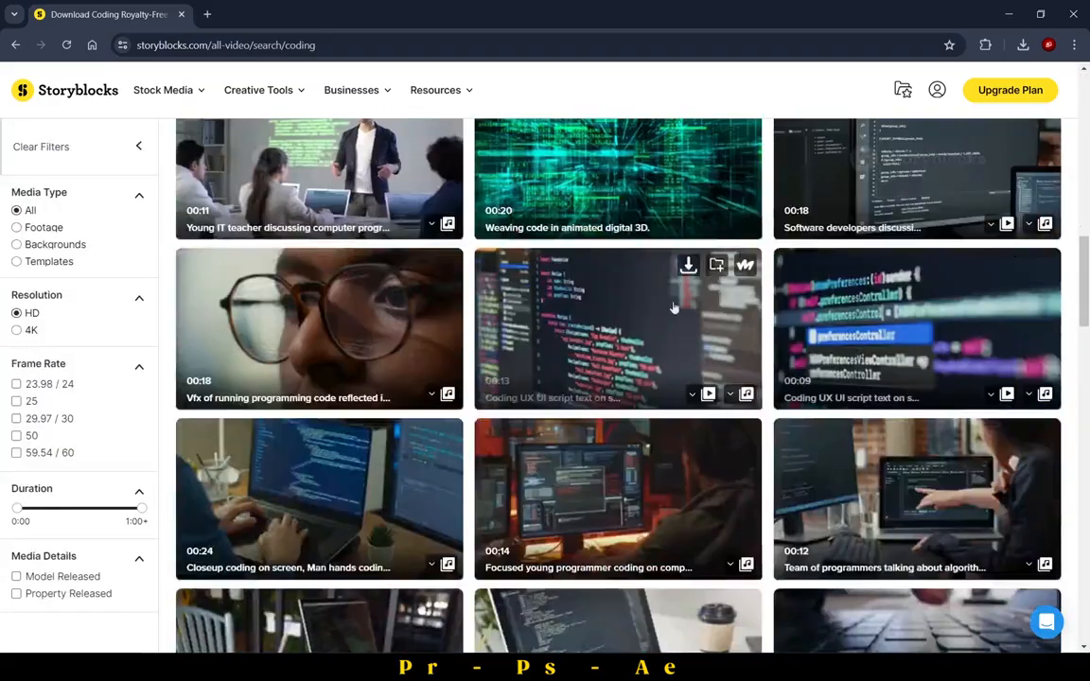
scroll(610, 492, "down", 10)
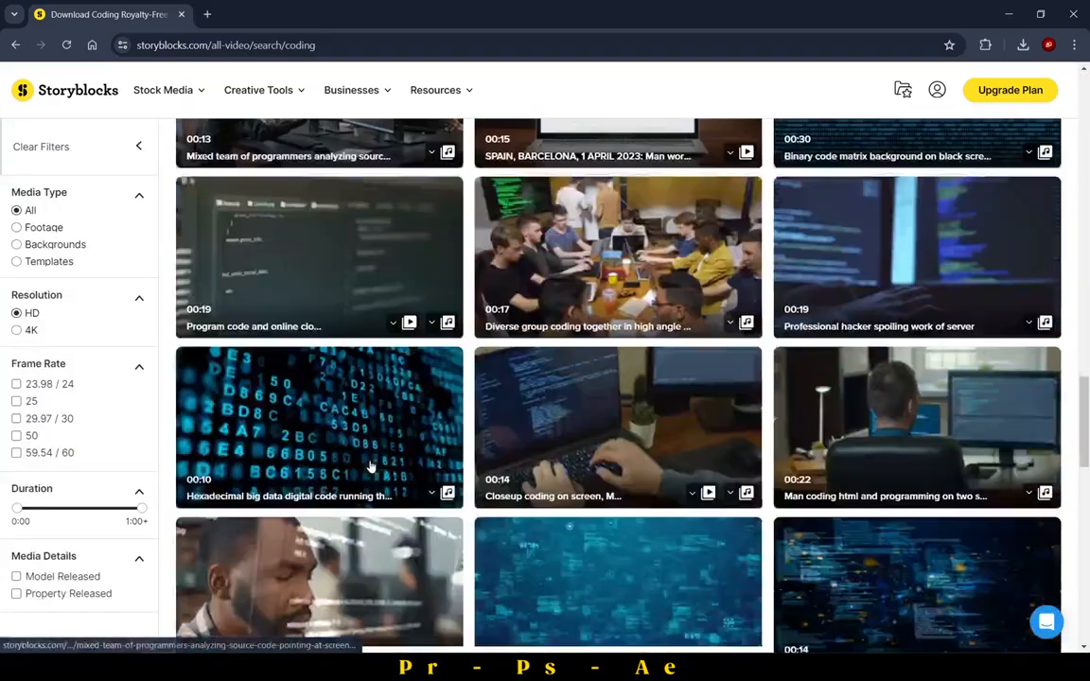
scroll(716, 497, "up", 2)
scroll(611, 483, "down", 4)
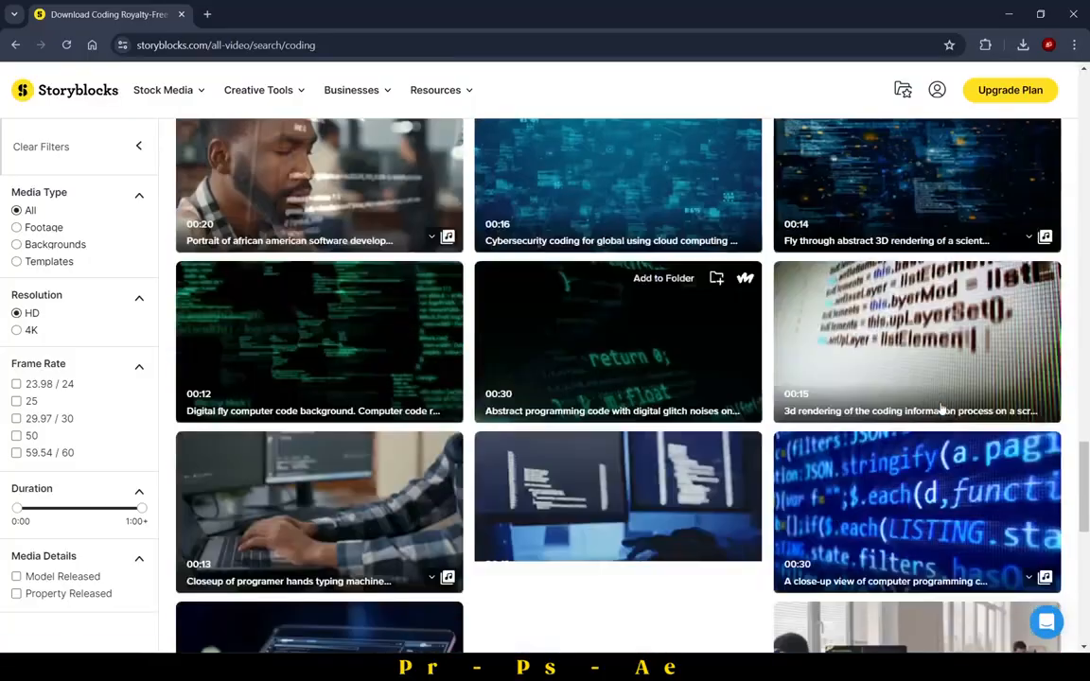
scroll(504, 473, "down", 2)
scroll(384, 499, "down", 10)
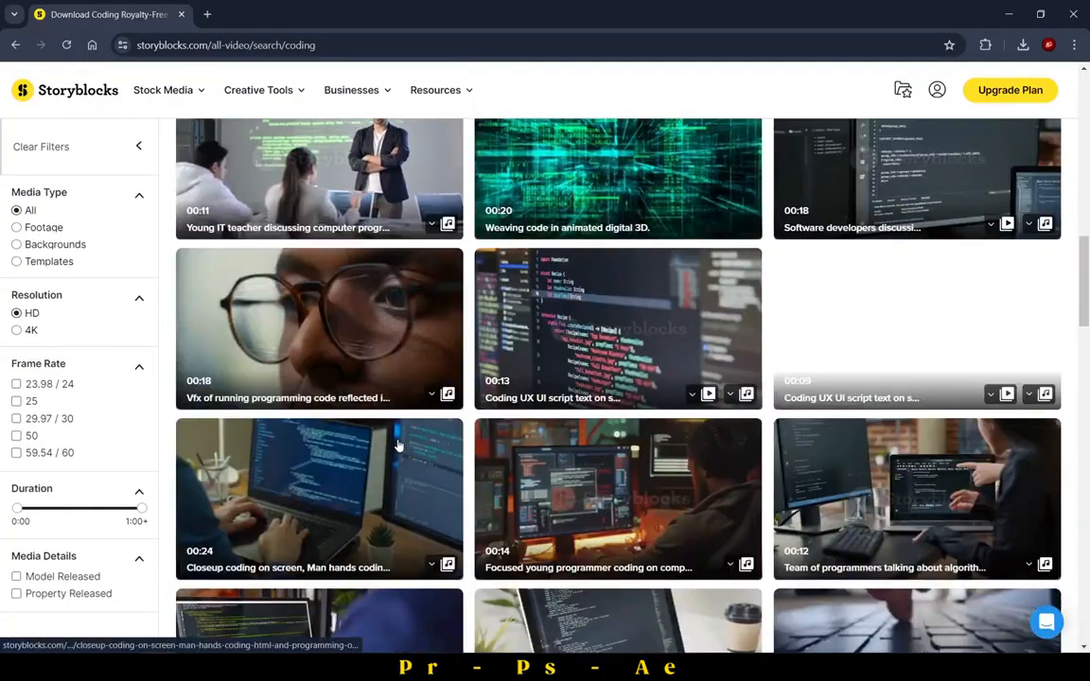
scroll(398, 445, "up", 10)
scroll(644, 483, "down", 3)
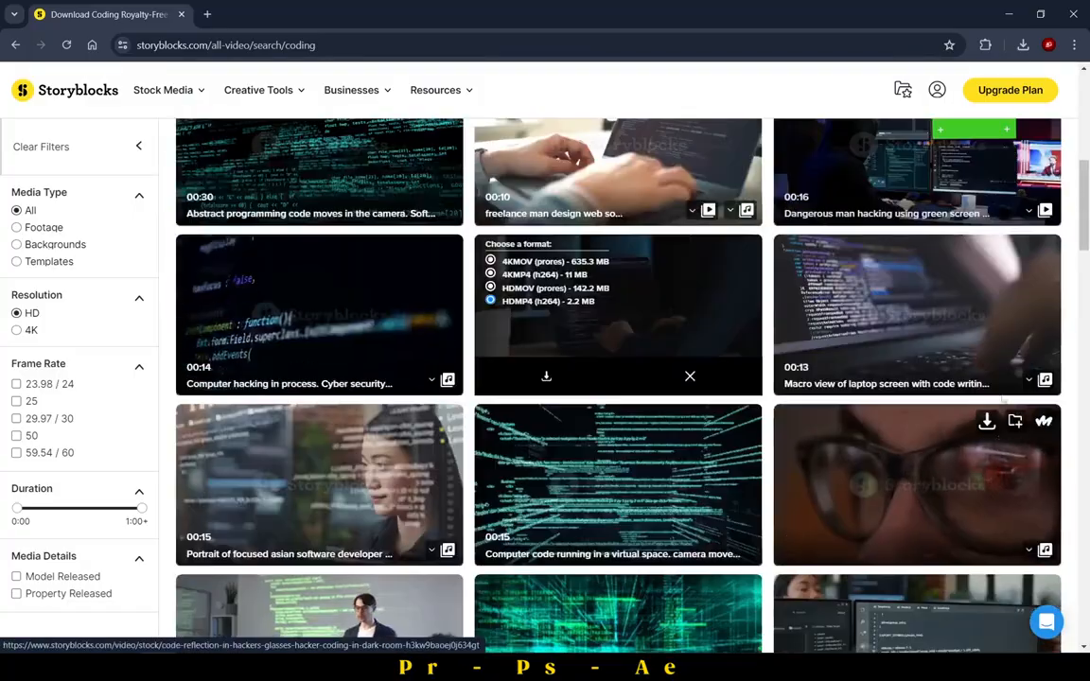
mouse_move(854, 306)
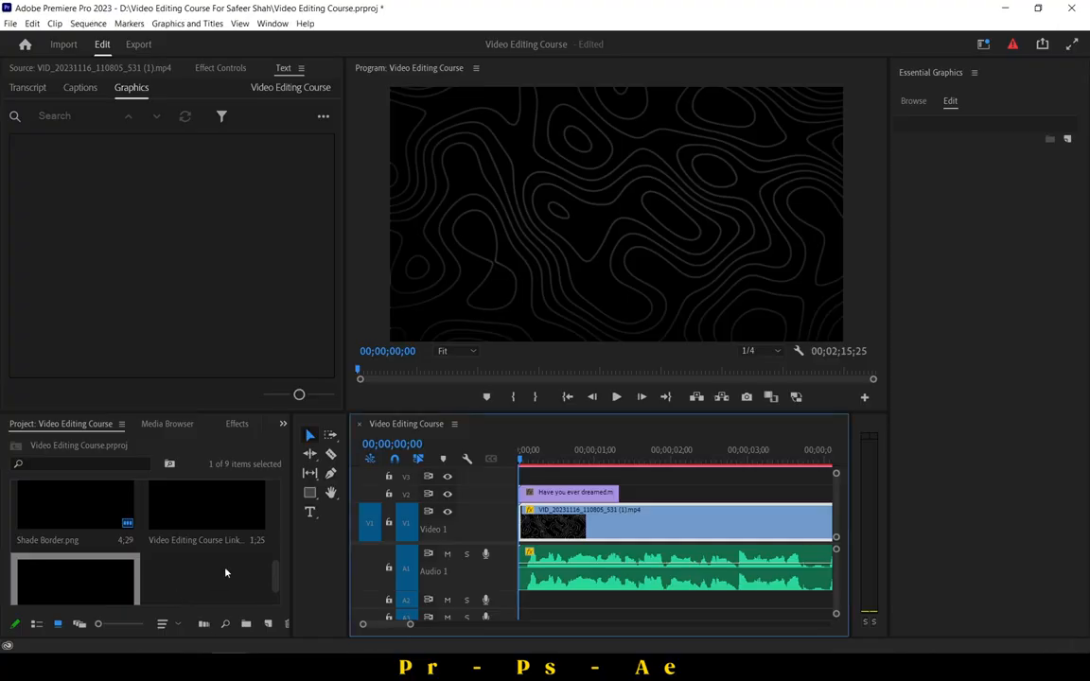
While importing media in Premiere Pro, move the macro laptop-code video from Downloads into the project folder.
double_click(224, 572)
left_click(80, 280)
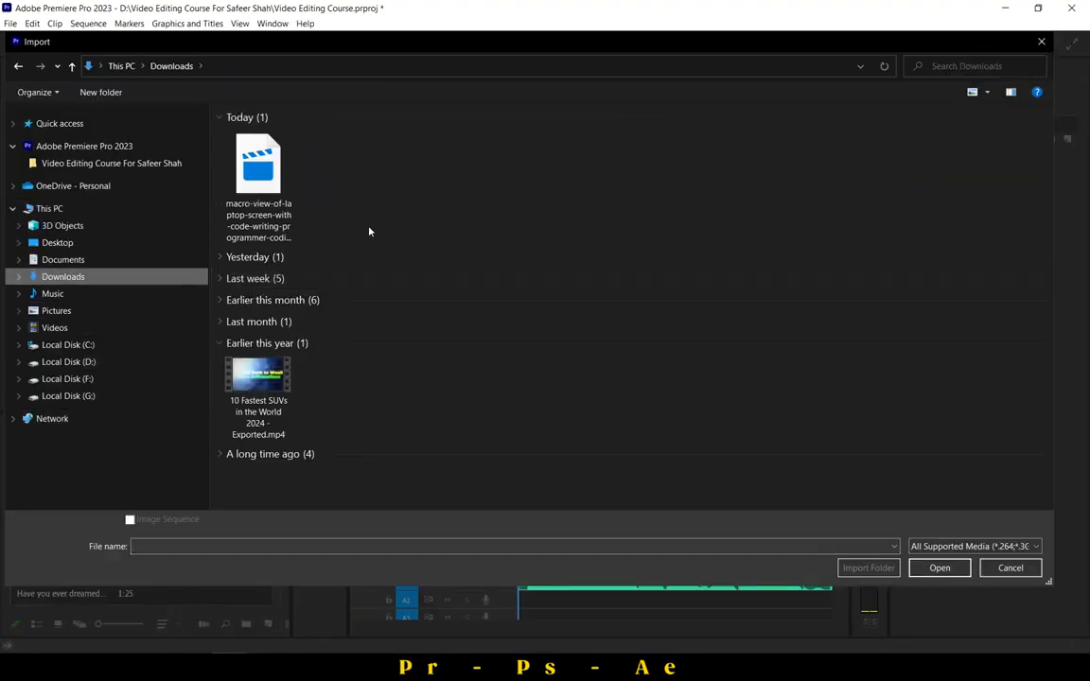
left_click(272, 189)
right_click(265, 179)
left_click(298, 430)
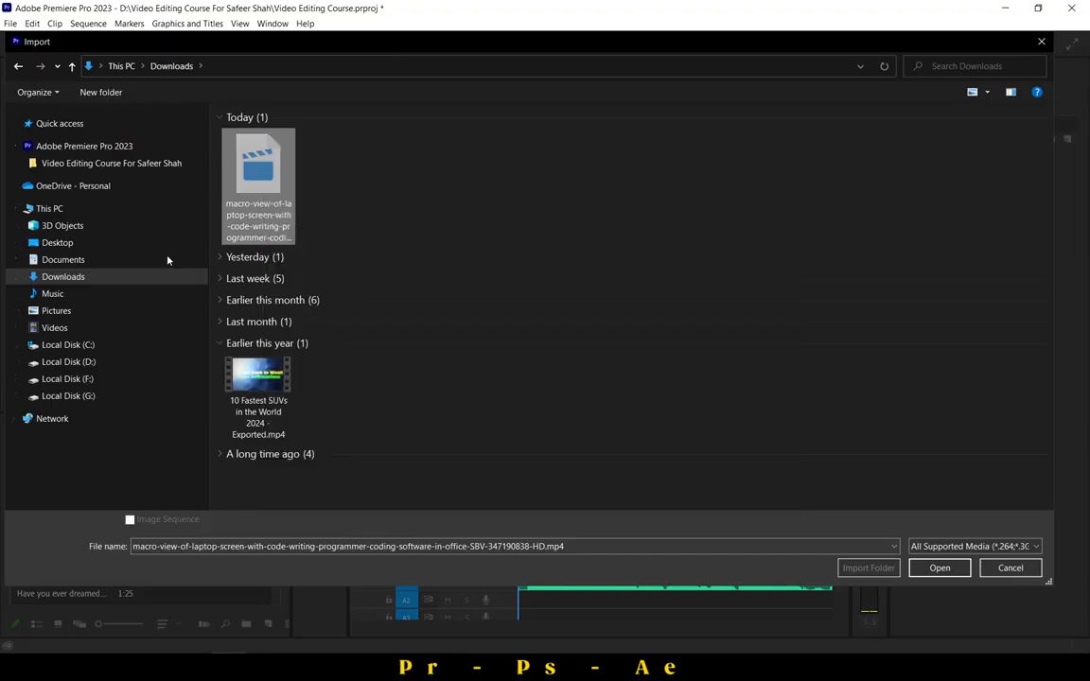
left_click(95, 162)
right_click(605, 361)
left_click(653, 438)
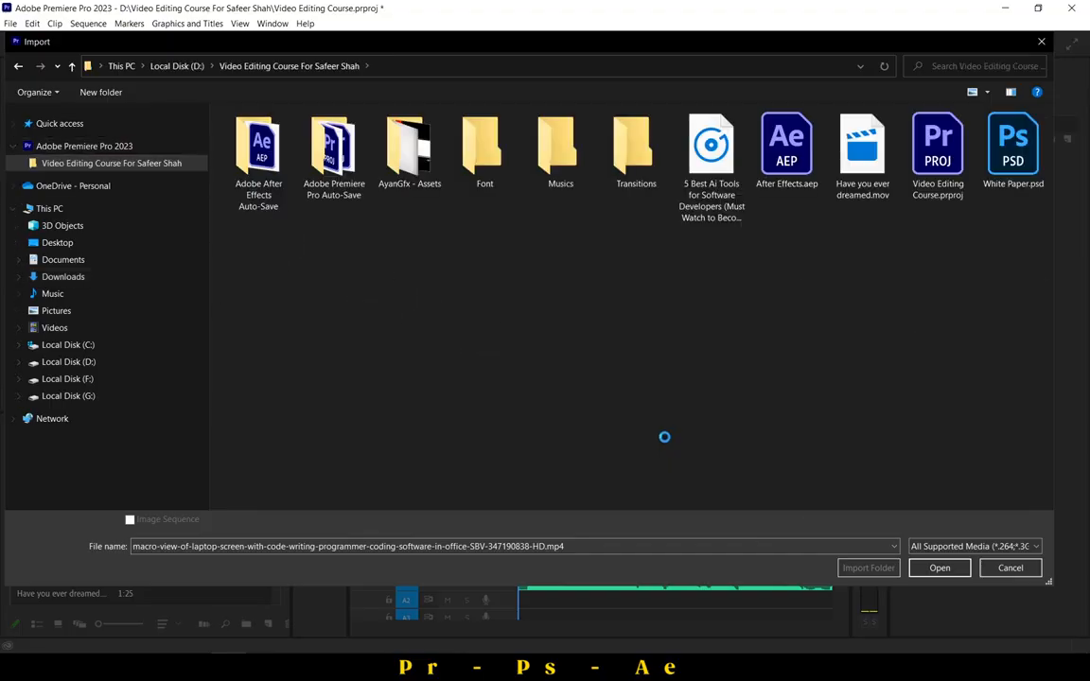
Import the macro laptop-code video, place it on V2 directly after the "Have you ever dreamed" clip, and play it against the voice-over.
key("Return")
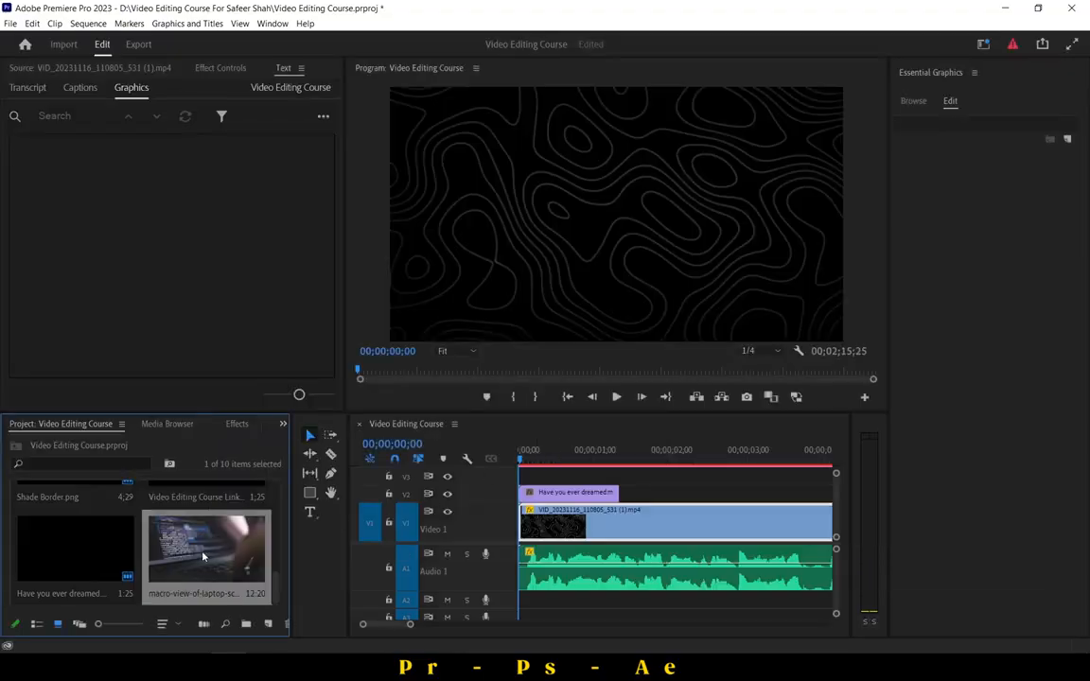
left_click_drag(200, 556, 712, 489)
left_click_drag(632, 497, 614, 498)
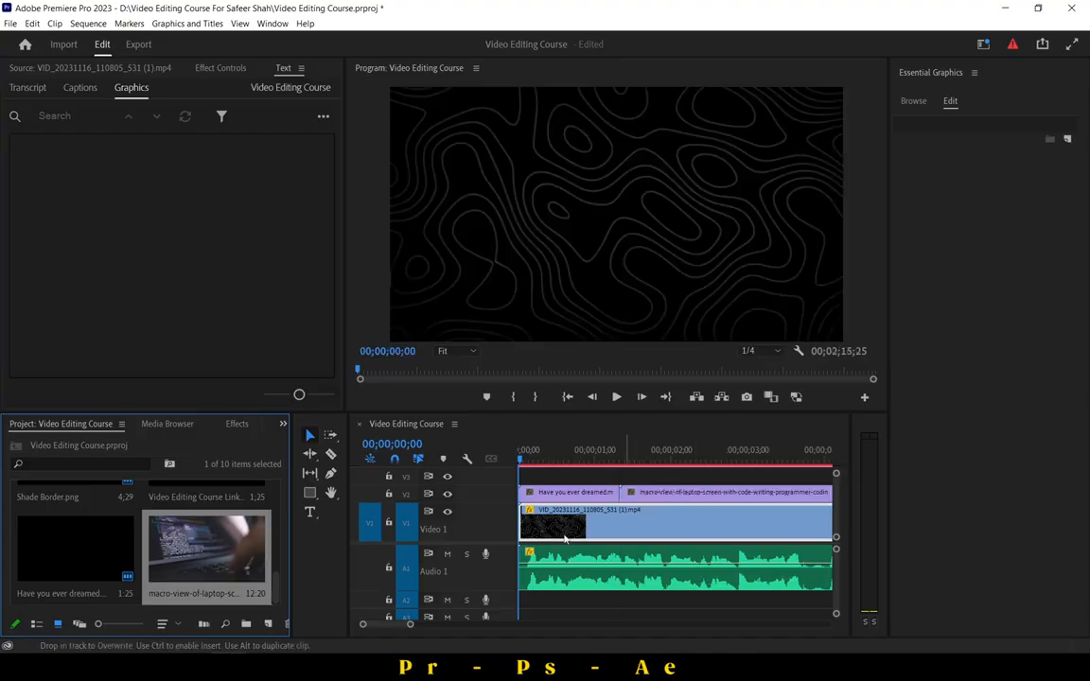
left_click_drag(363, 625, 335, 630)
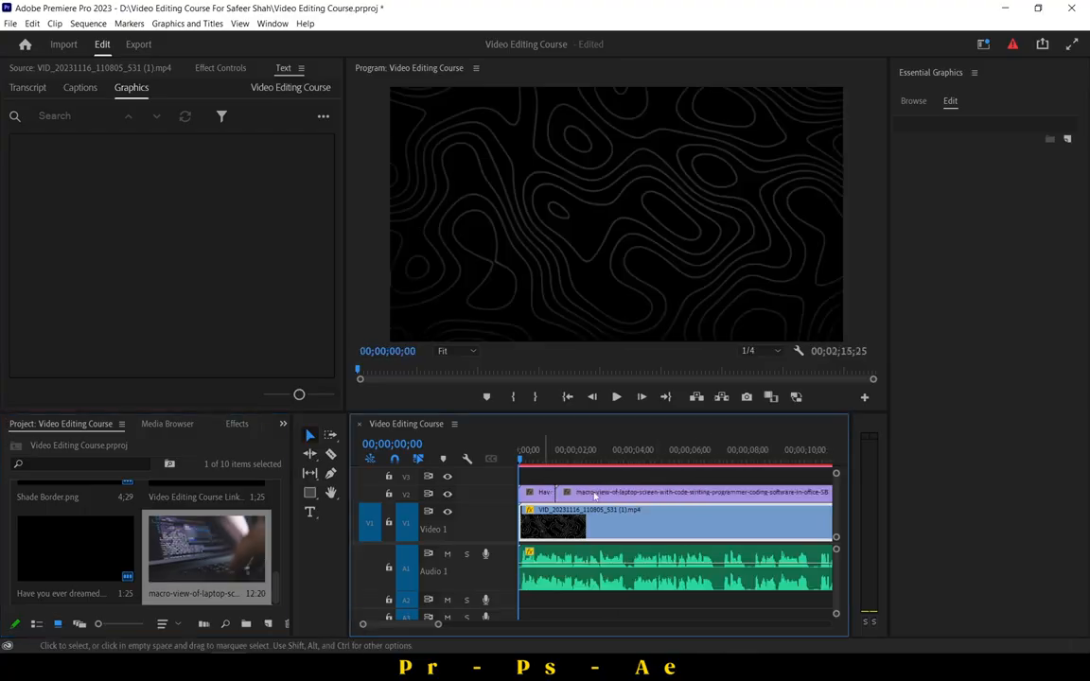
left_click(618, 399)
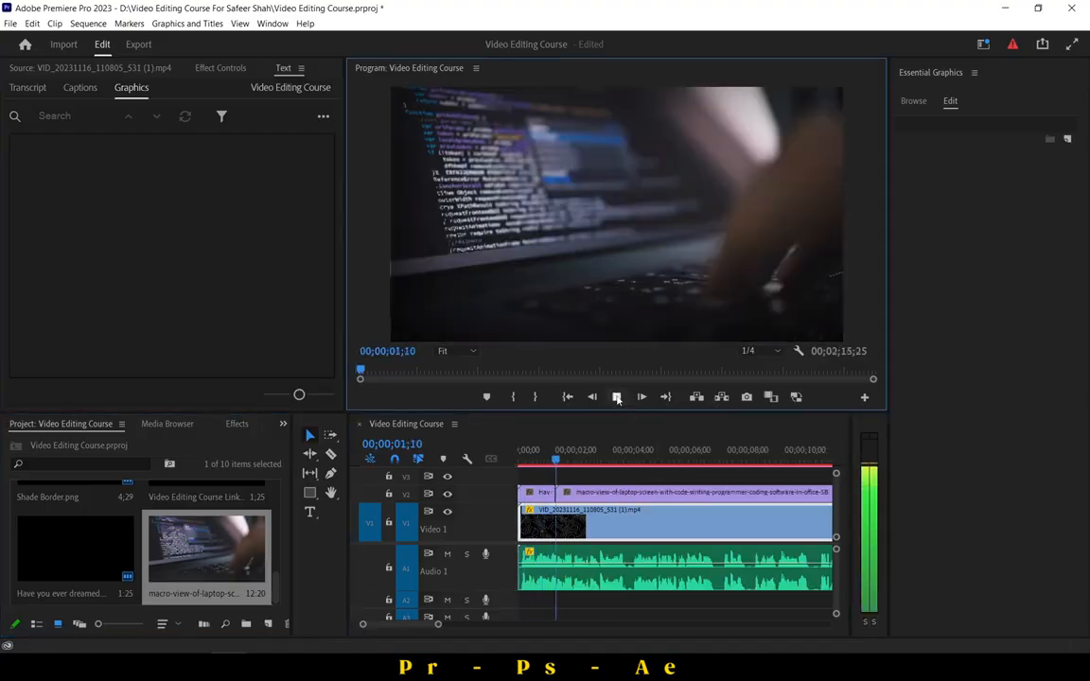
left_click(617, 398)
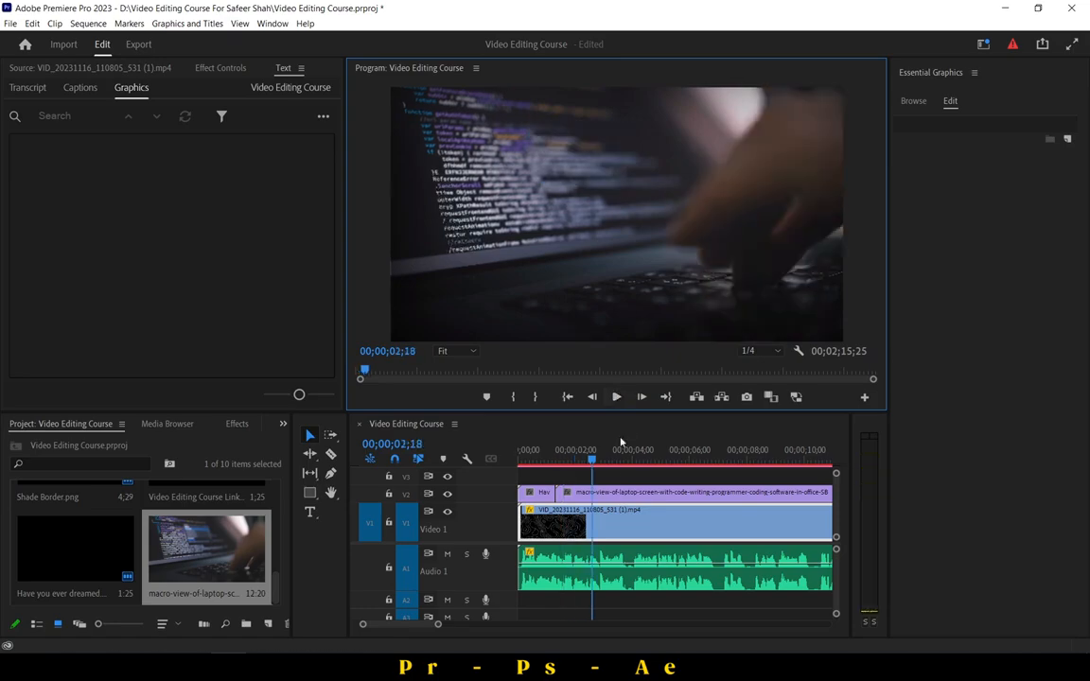
Speed up the laptop-code clip so it ends at about 00;00;03;20, and play it back from its start.
right_click(568, 525)
left_click(606, 418)
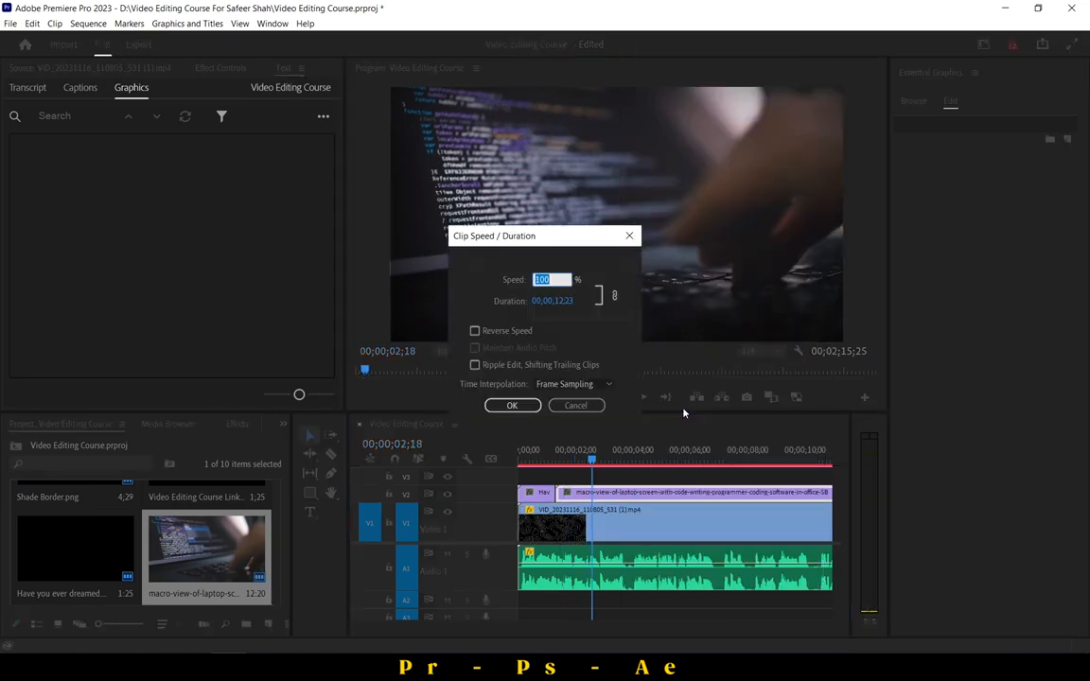
type("55")
key("Return")
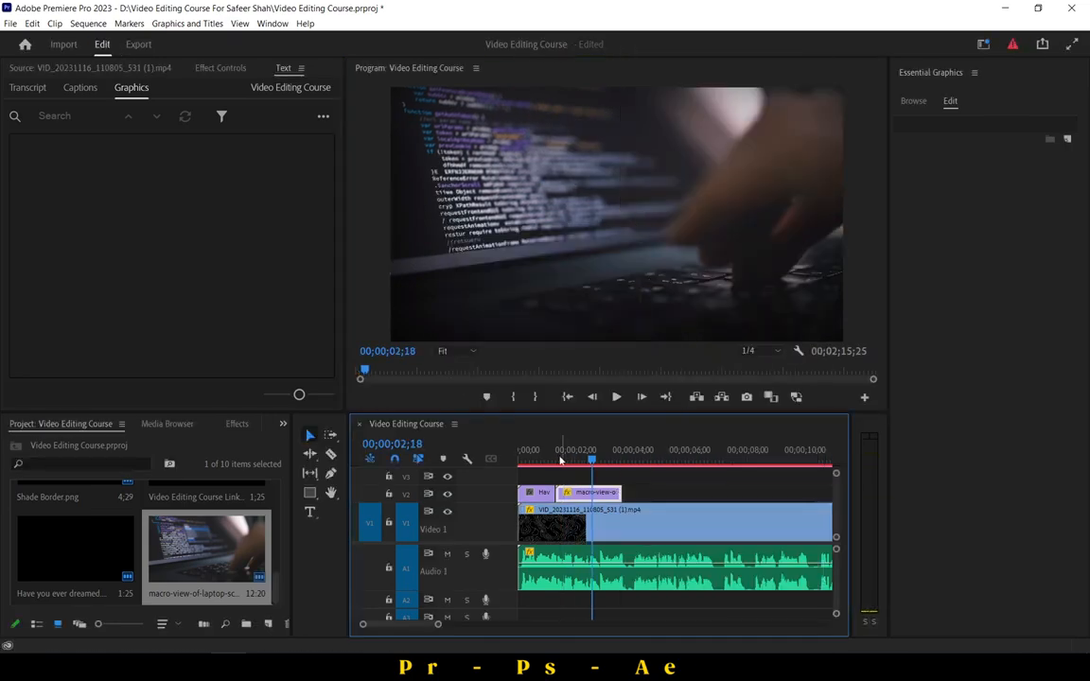
left_click(560, 460)
left_click(616, 396)
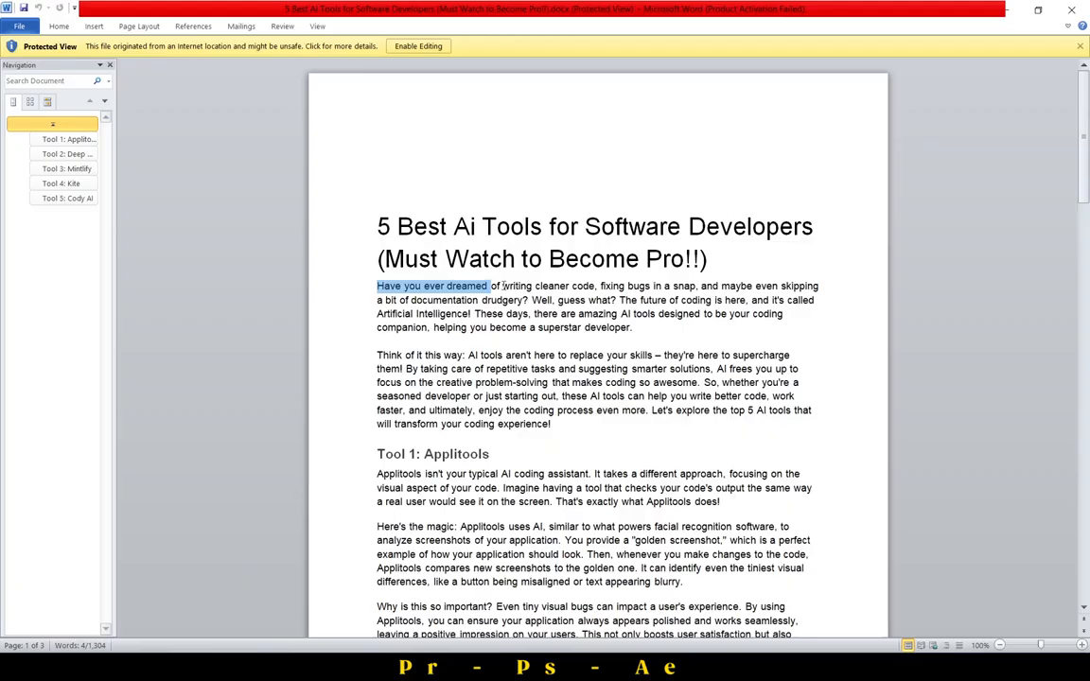
Copy "writing cleaner code" from the Word script, add it in Premiere Pro as text over the laptop-code clip, and centre it horizontally.
right_click(564, 292)
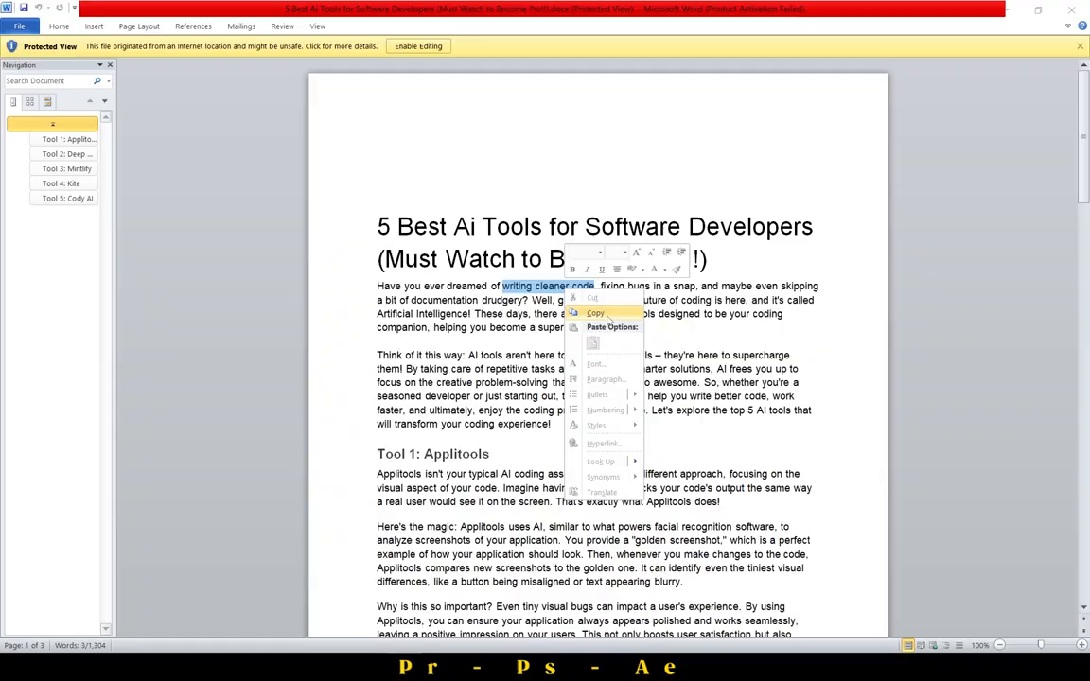
left_click(606, 315)
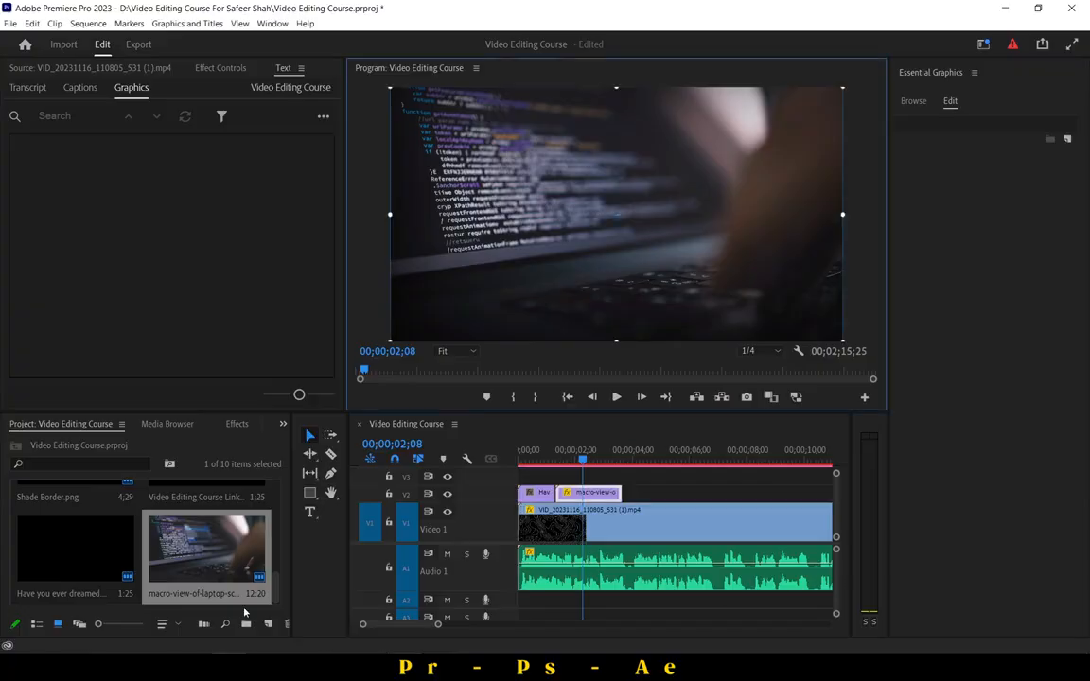
left_click(310, 512)
left_click(647, 488)
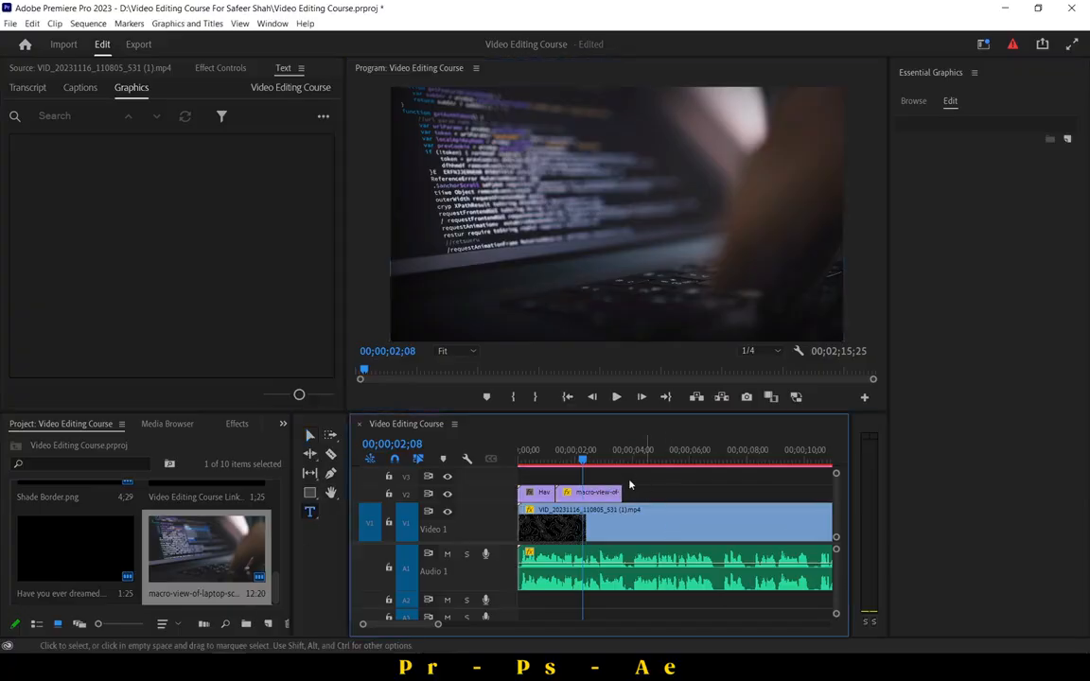
left_click(579, 227)
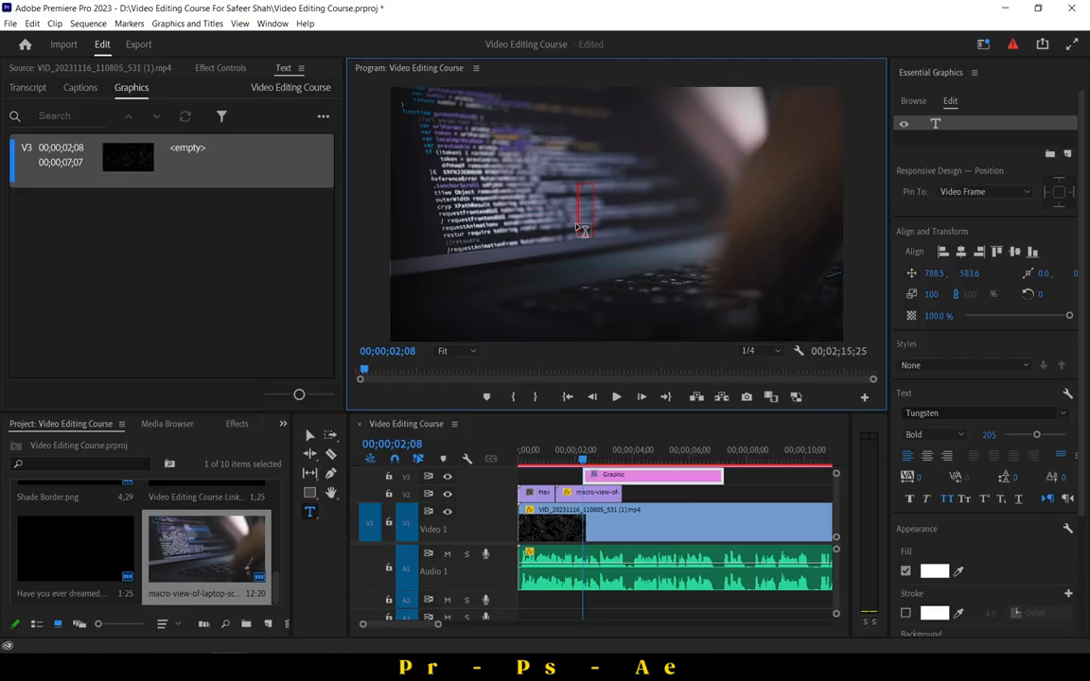
key("ctrl+v")
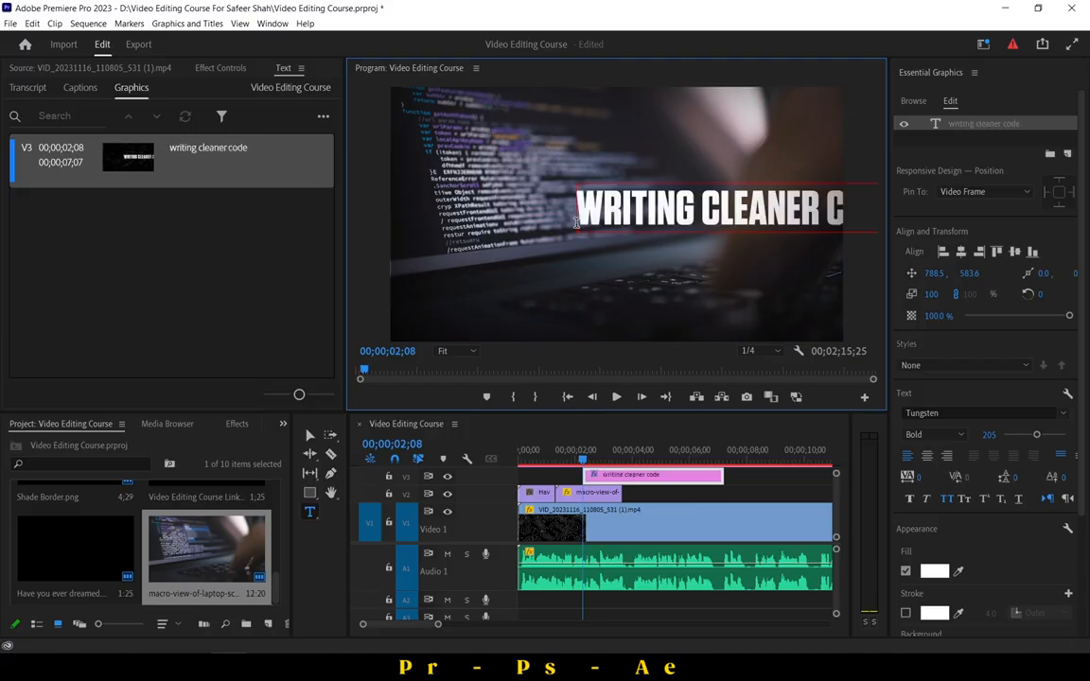
left_click(962, 252)
Set the "writing cleaner code" text in Gazpacho Regular at size 130 with All Caps turned off.
left_click(955, 412)
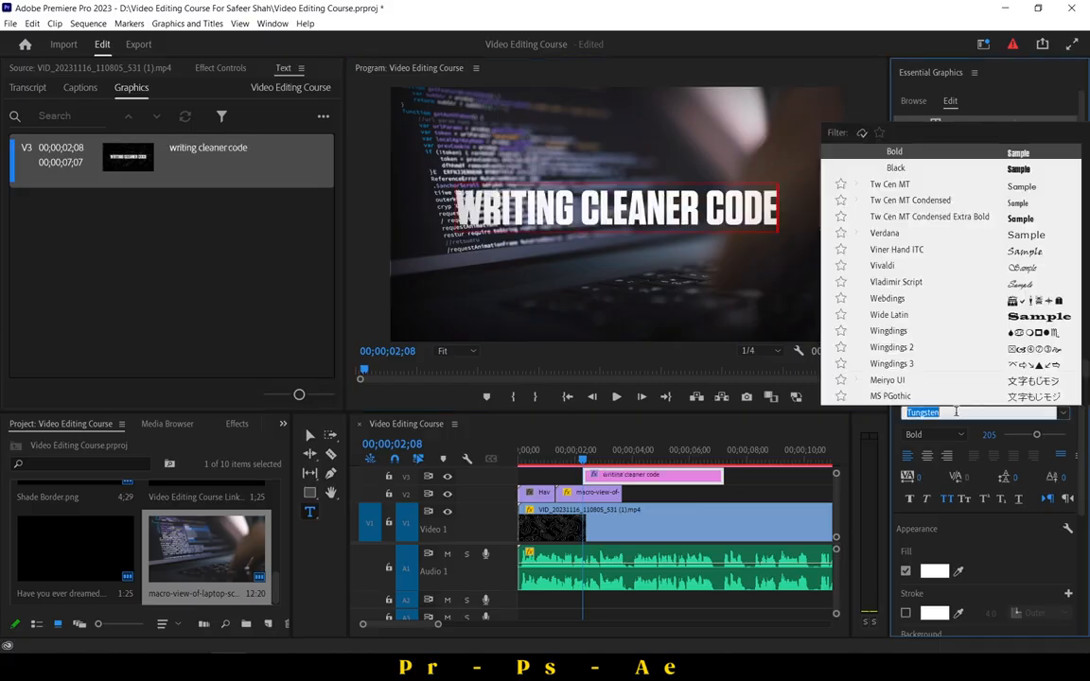
left_click(667, 219)
left_click(959, 414)
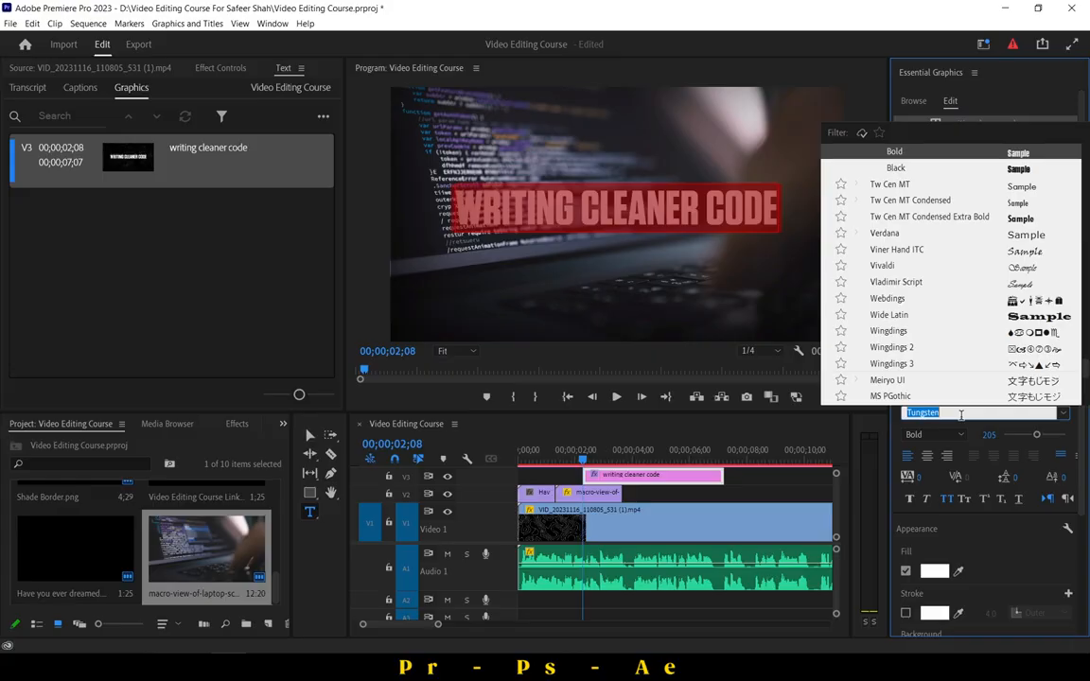
type("gaz")
key("Return")
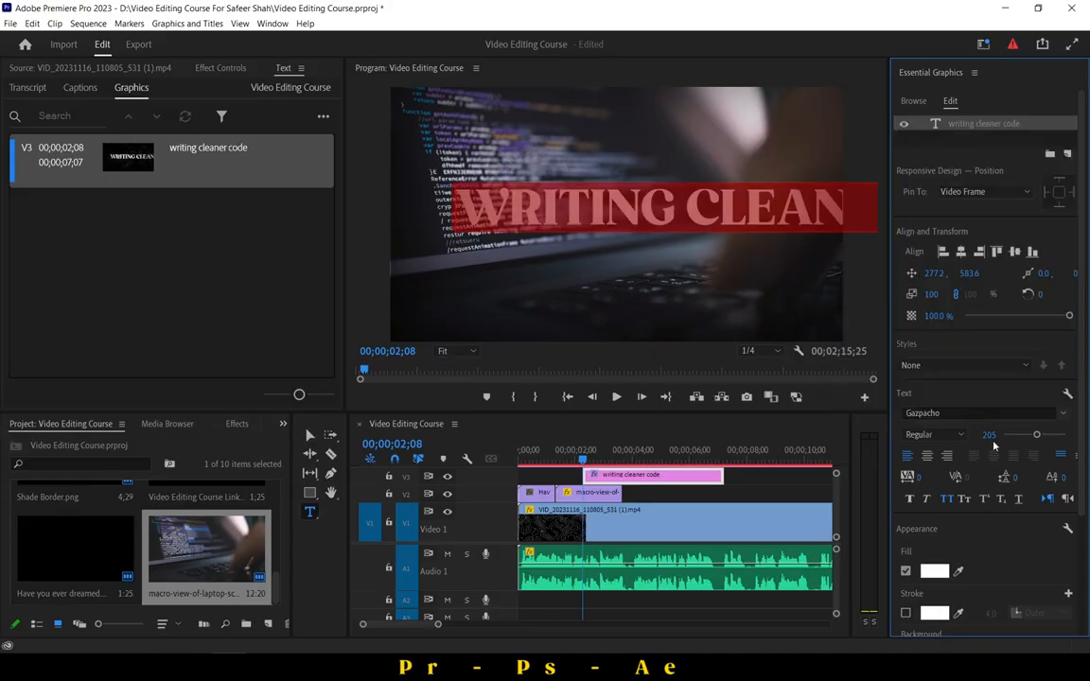
left_click(948, 500)
left_click_drag(989, 437, 984, 433)
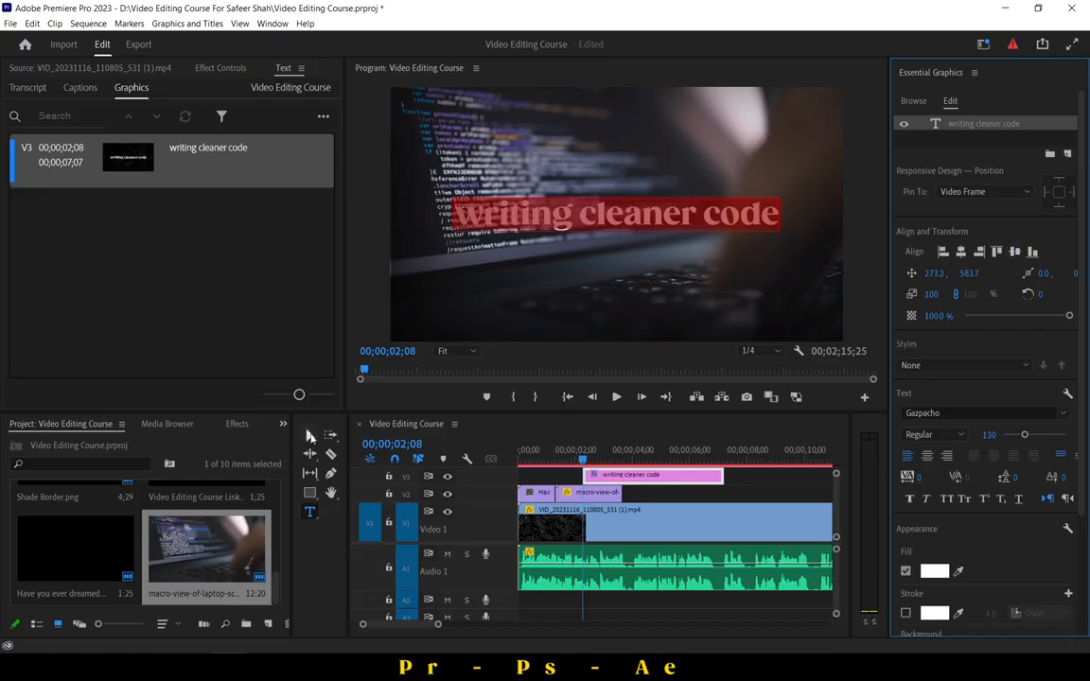
Darken the shadow colour of the "writing cleaner code" text to near black.
left_click(310, 437)
scroll(929, 490, "down", 4)
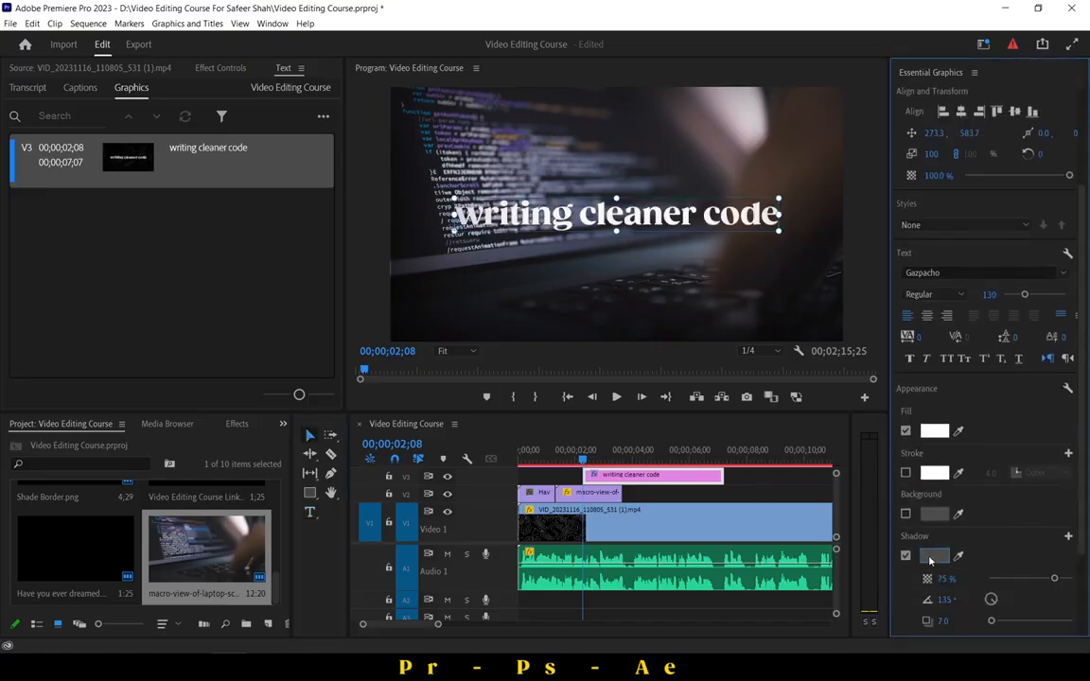
left_click(932, 558)
left_click_drag(321, 246, 327, 238)
left_click(688, 227)
scroll(1010, 565, "down", 4)
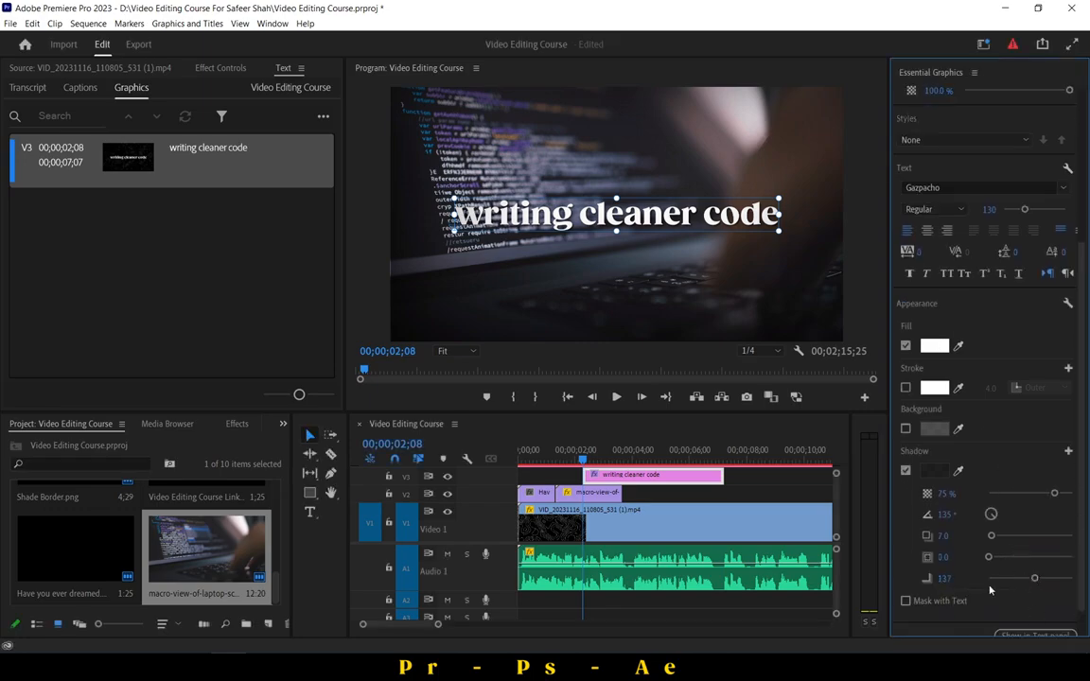
Move the text clip to the start of the laptop-code clip, trim its end to match that clip, and play the result.
left_click_drag(621, 477, 593, 481)
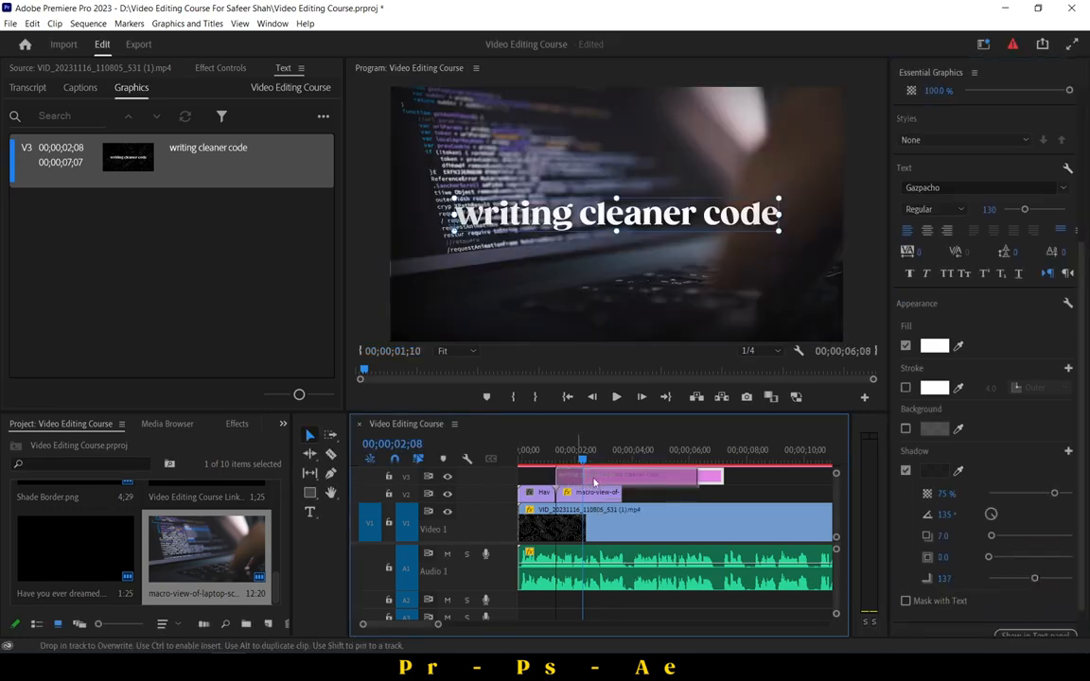
left_click_drag(692, 476, 619, 479)
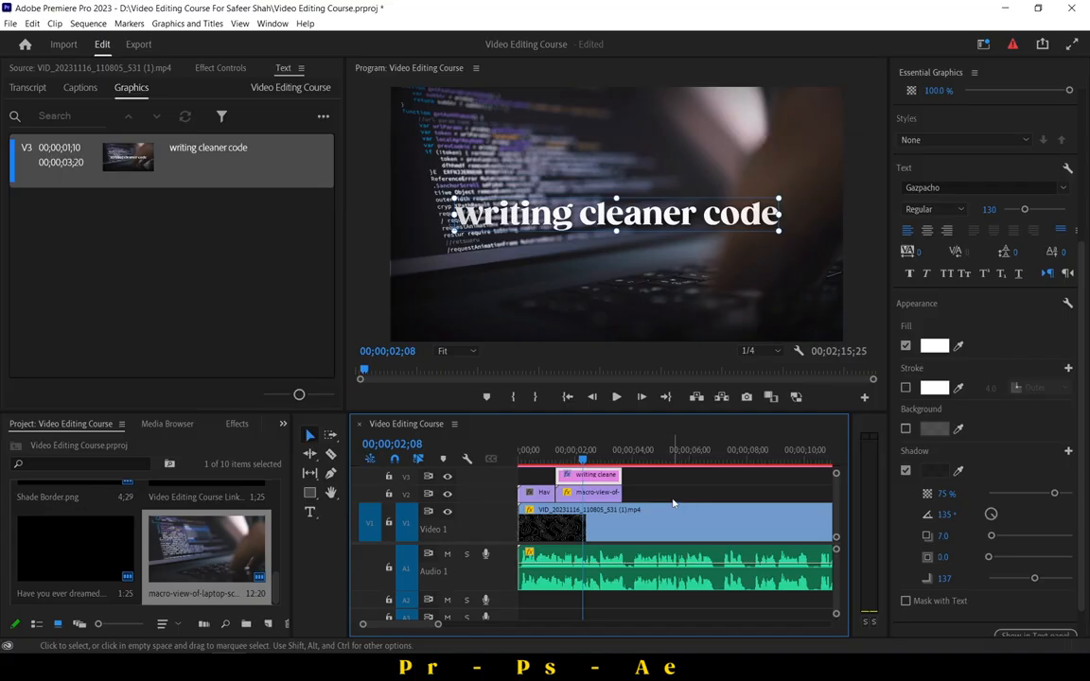
left_click(672, 506)
left_click(545, 453)
left_click(616, 397)
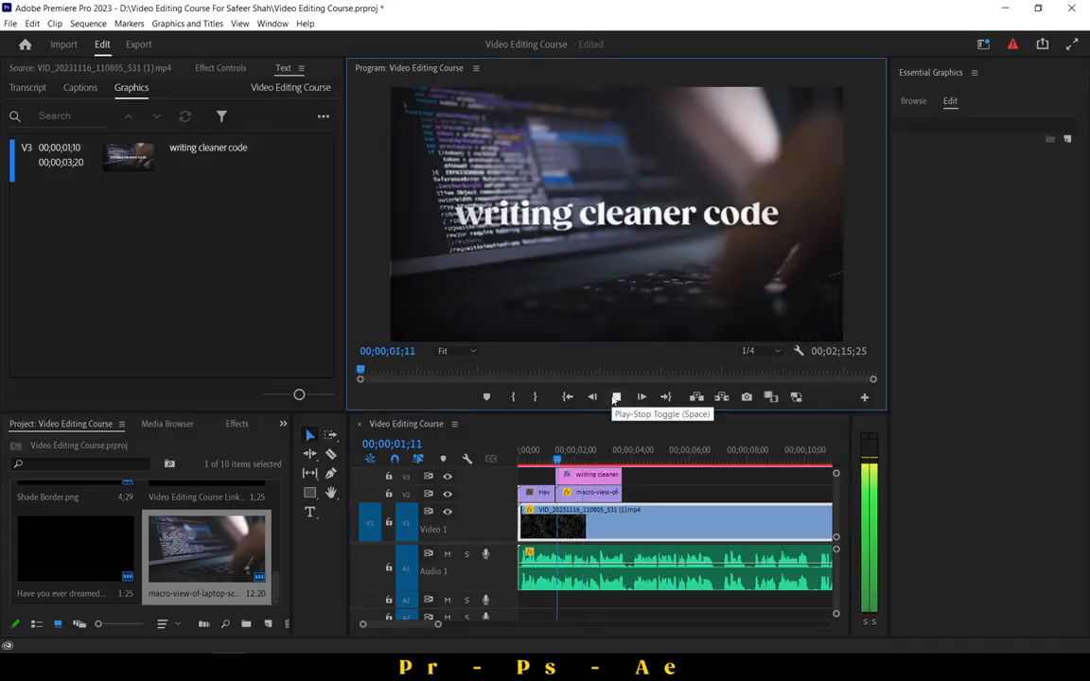
left_click(616, 398)
Keyframe the text's Vector Motion vertical position from 1174 at 00;00;01;10 to 540 at 00;00;01;29.
left_click(596, 475)
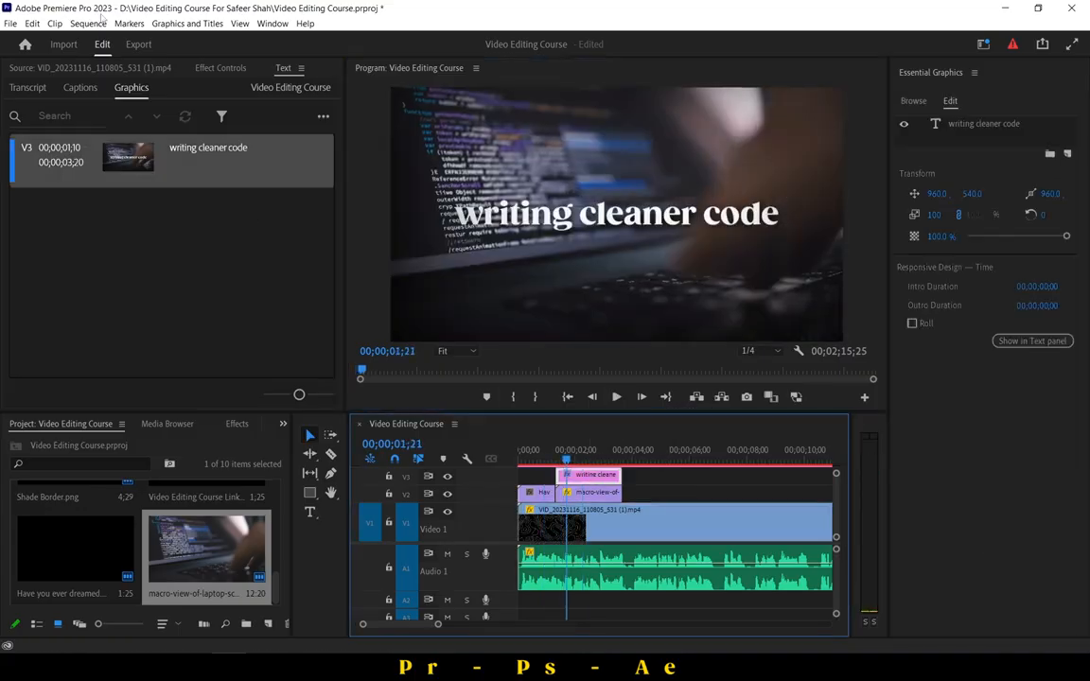
left_click(219, 69)
key("Up")
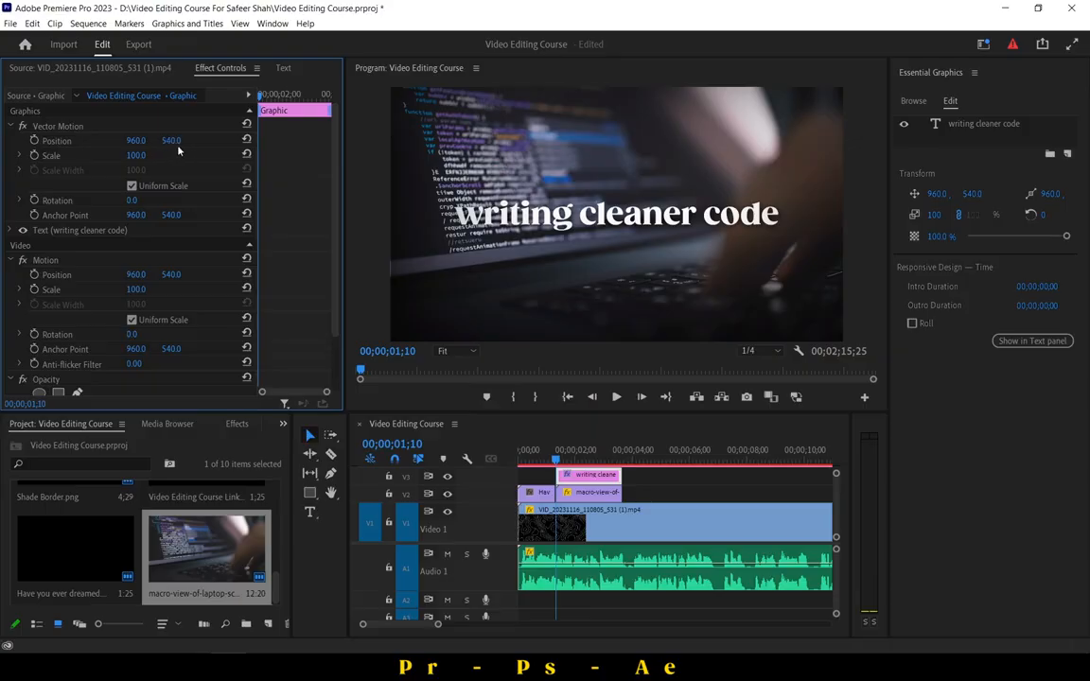
left_click_drag(175, 140, 288, 93)
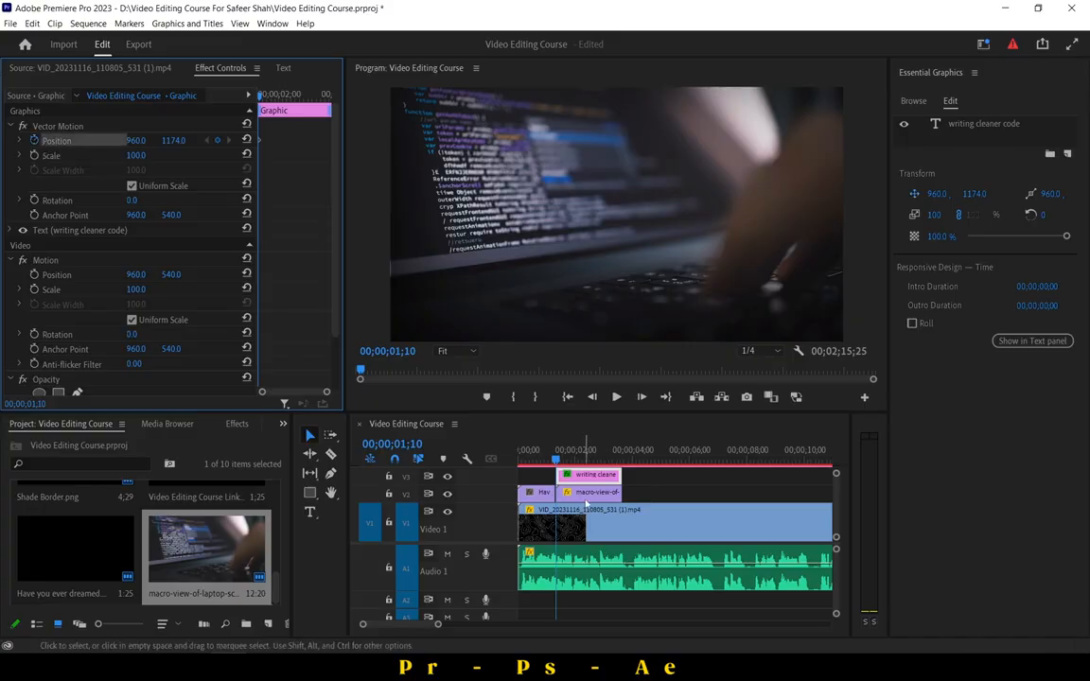
left_click_drag(559, 461, 575, 461)
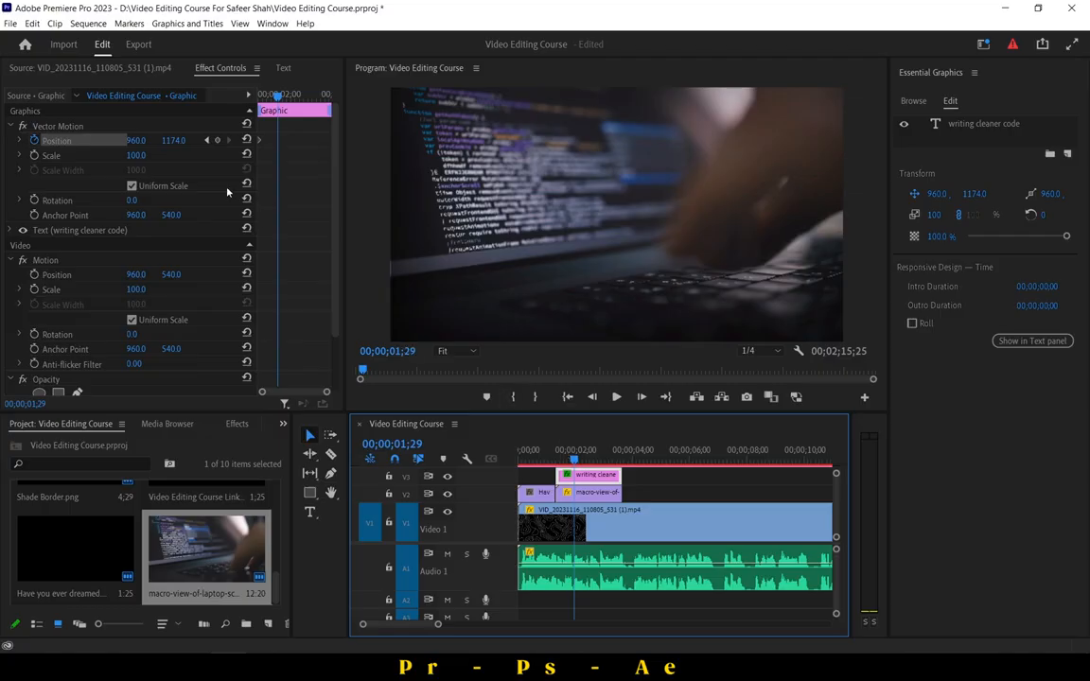
left_click_drag(177, 141, 178, 141)
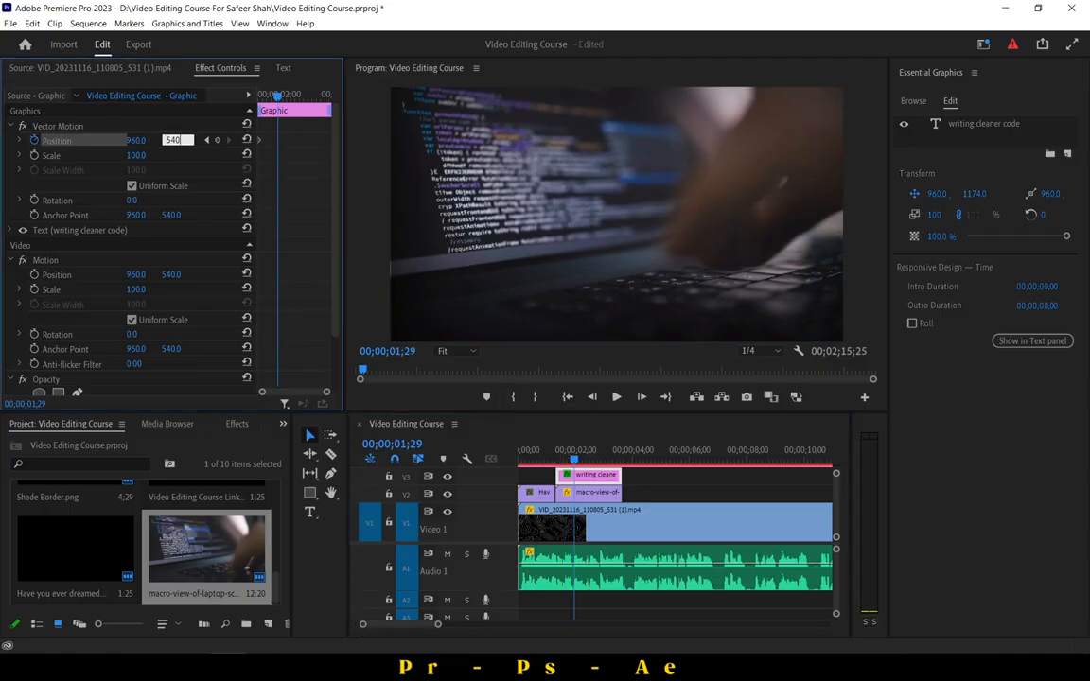
key("Return")
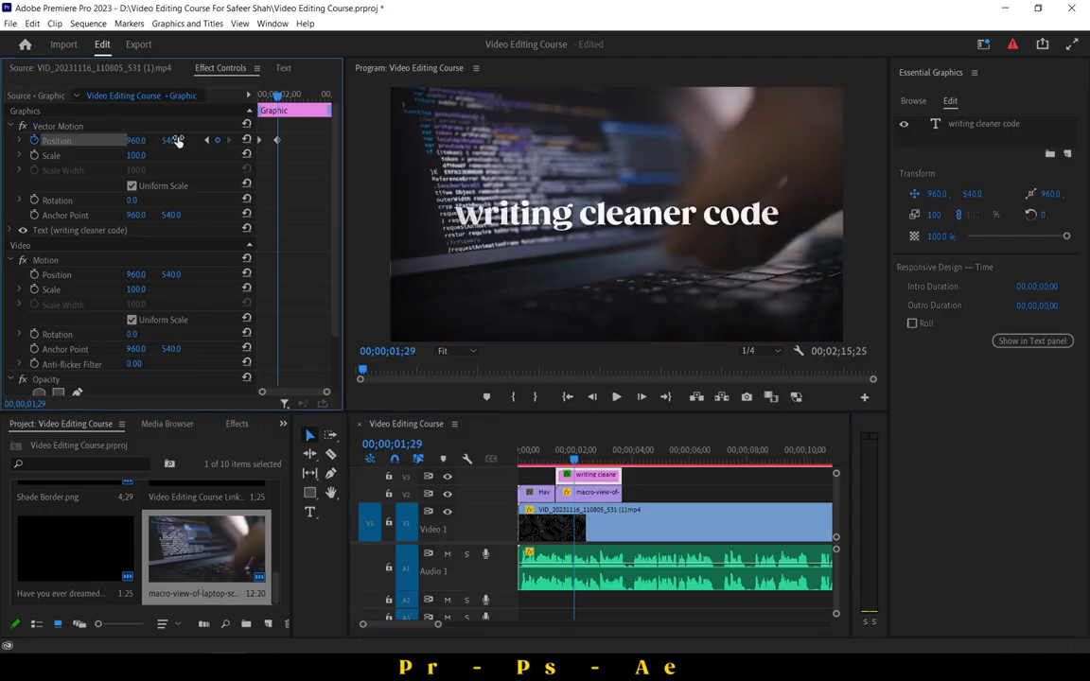
Apply Ease In to the second position keyframe and Ease Out to the first, and shift the velocity curve's peak towards the start.
right_click(278, 142)
mouse_move(345, 243)
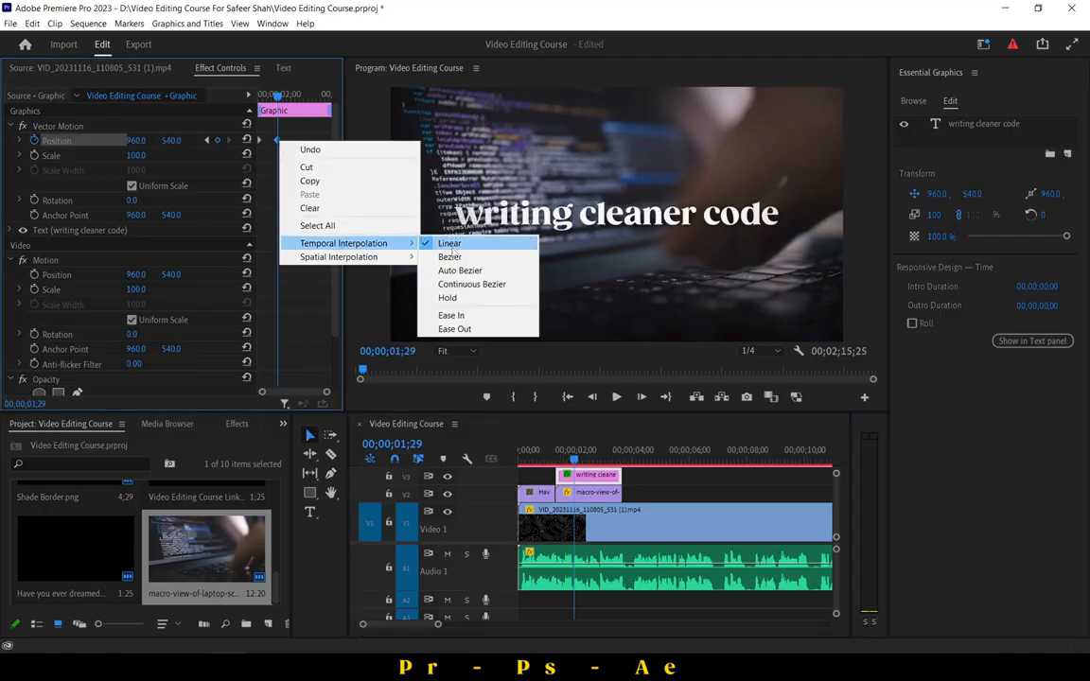
left_click(467, 314)
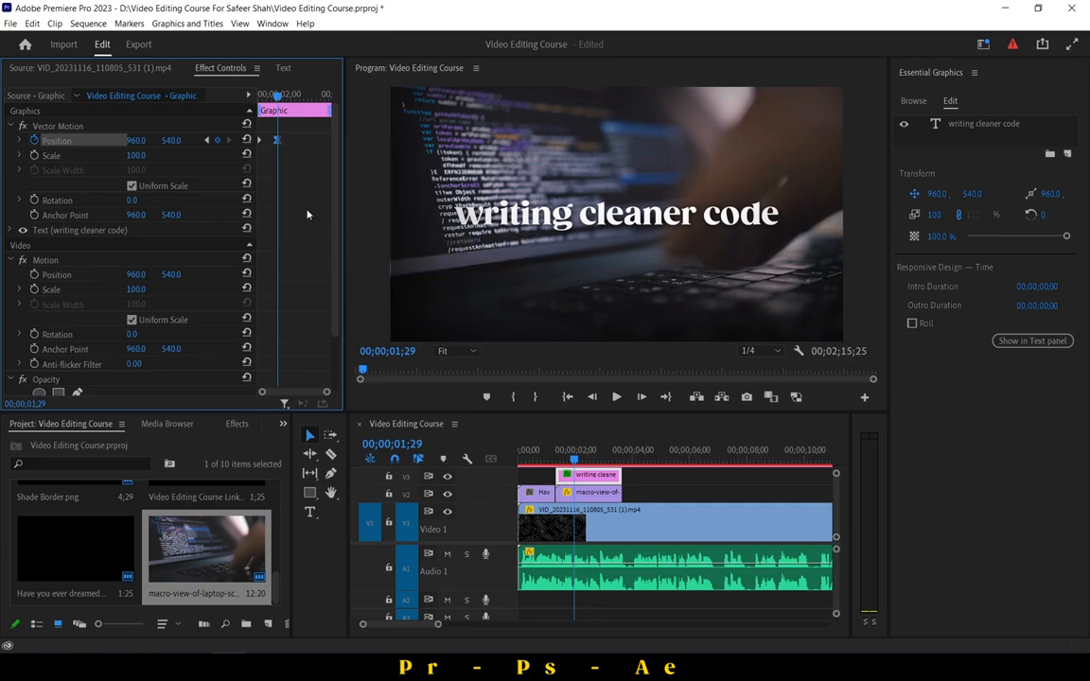
right_click(261, 140)
mouse_move(294, 225)
left_click(416, 298)
left_click(20, 140)
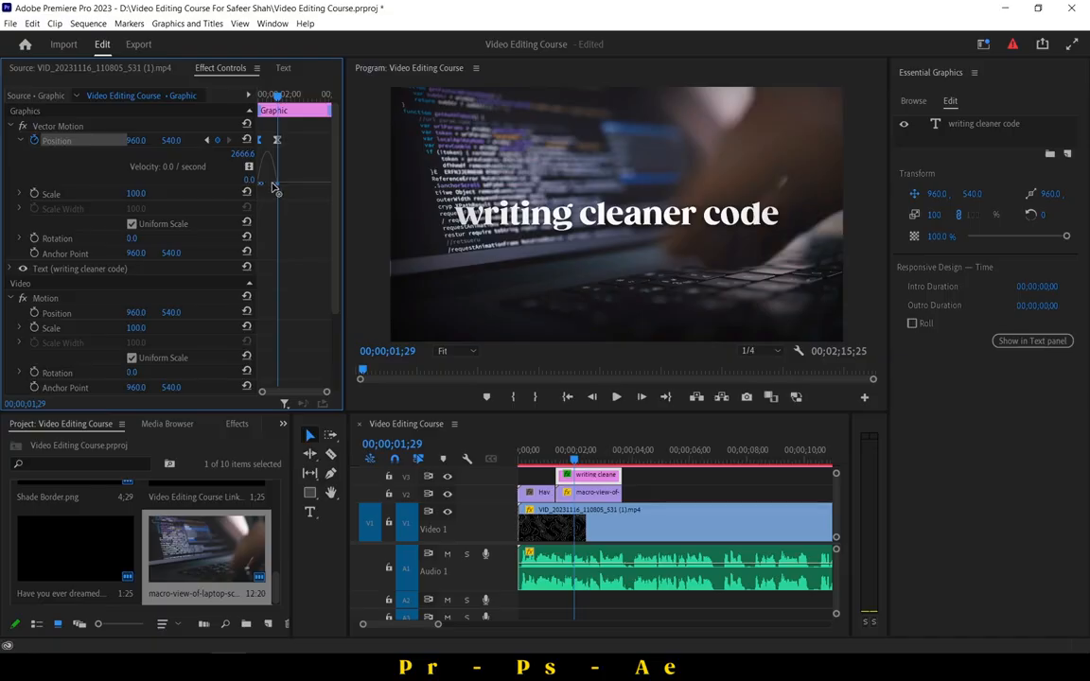
Play the text's rise-in animation, including a pass from the start of the sequence, to check it against the voice-over.
left_click_drag(280, 95, 259, 95)
left_click(615, 397)
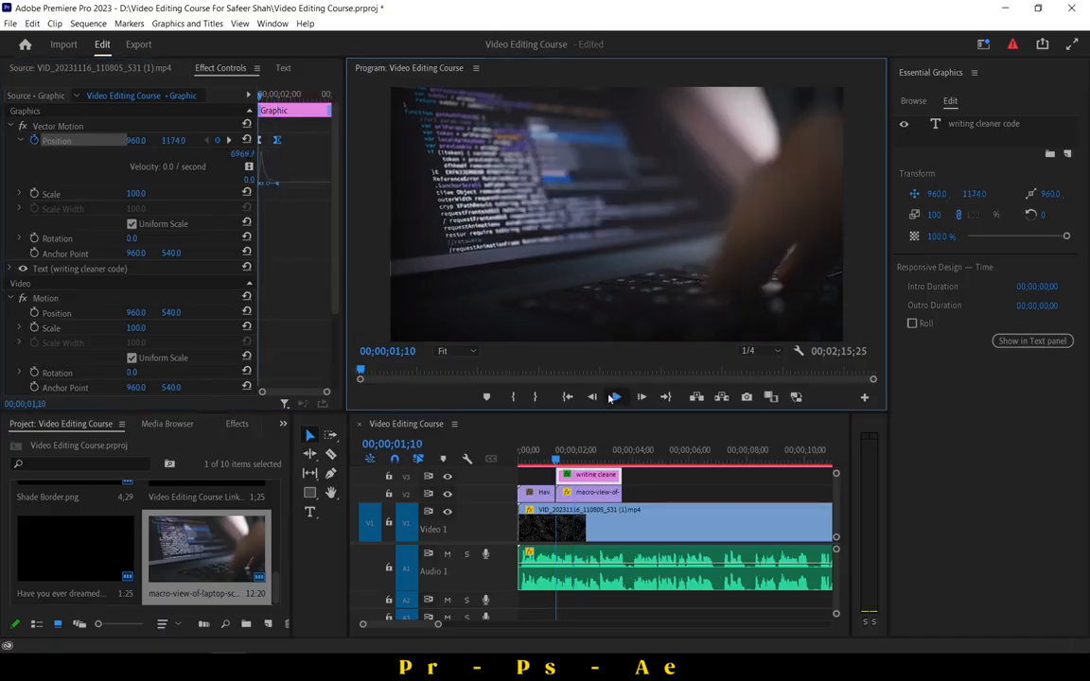
left_click_drag(565, 451, 557, 452)
key("Home")
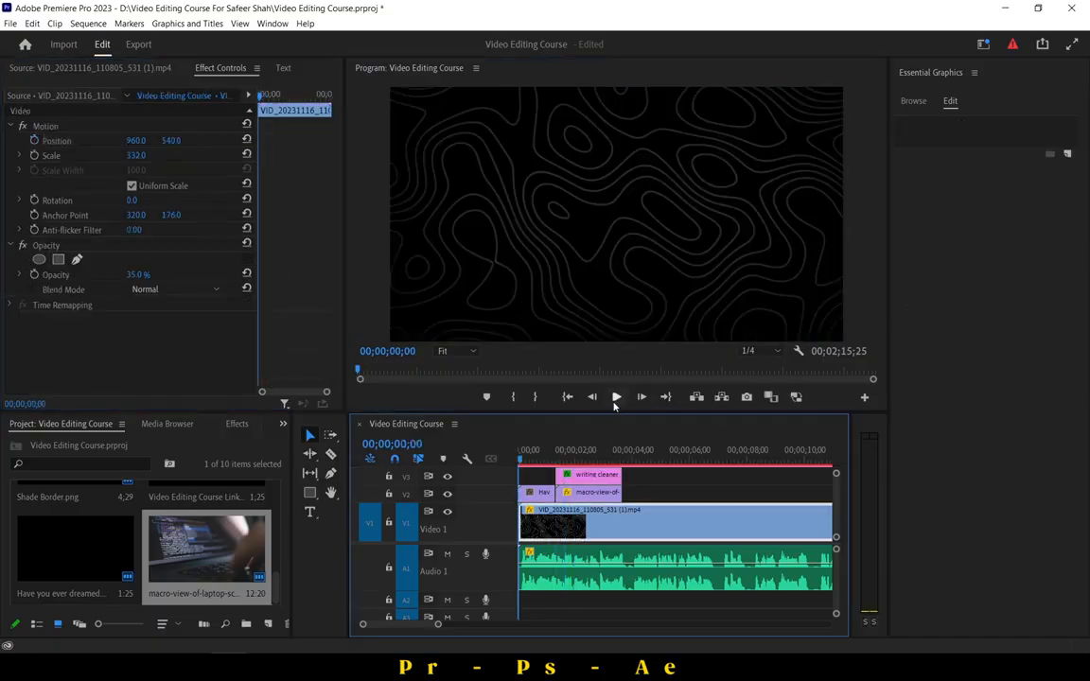
left_click(616, 396)
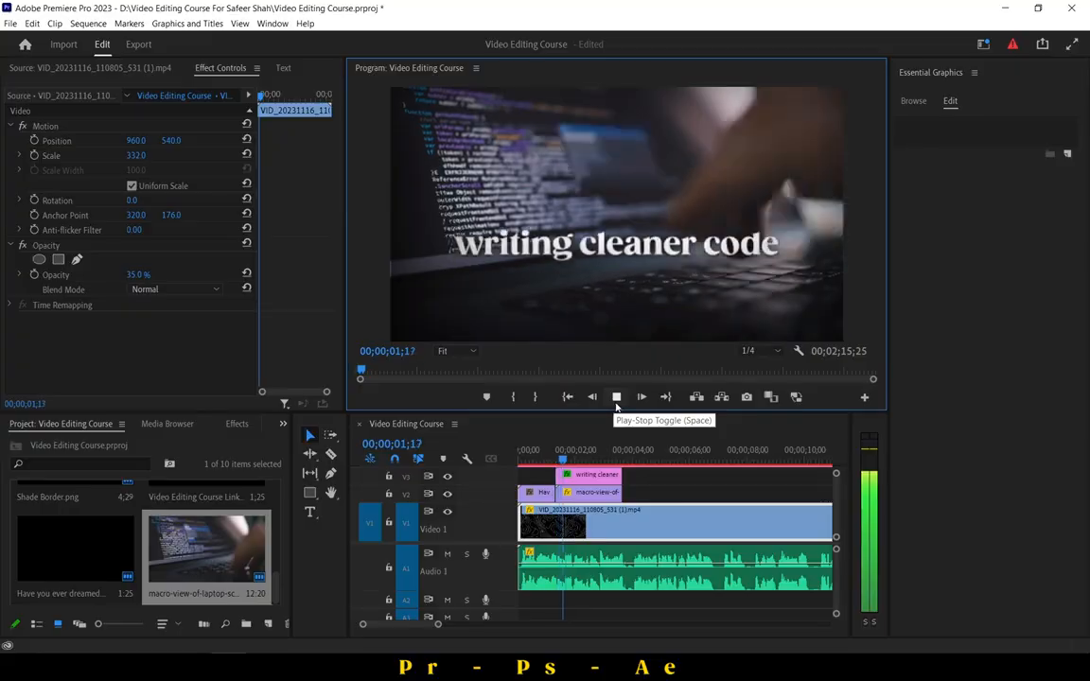
left_click(616, 404)
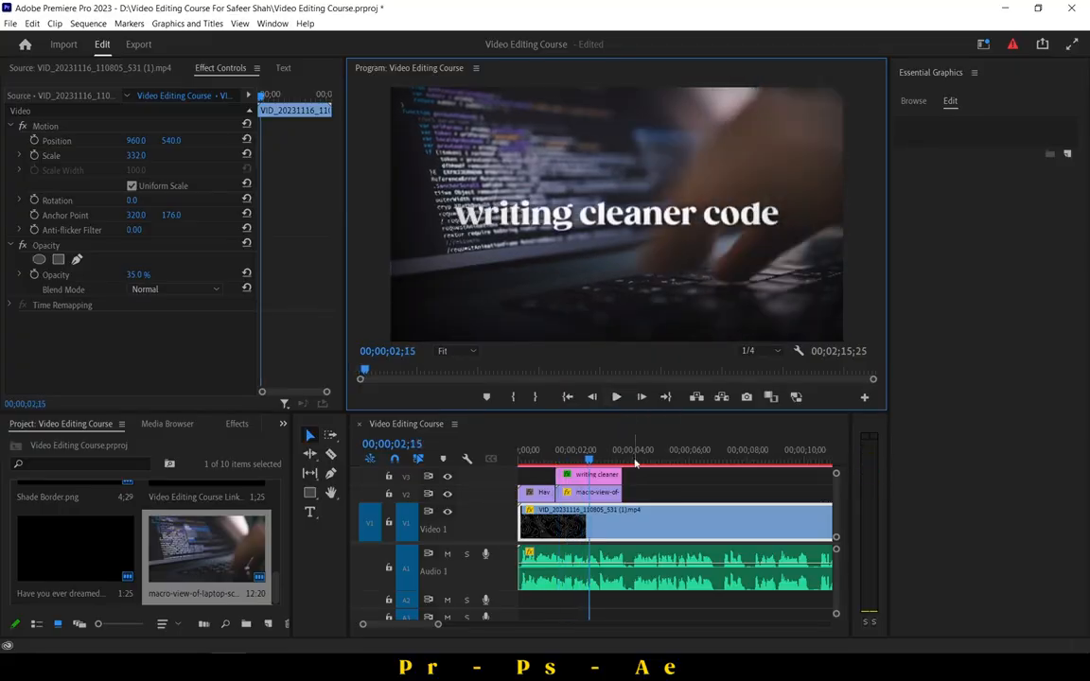
Trim the ends of the text and laptop-code clips to 00;00;02;15 and play the opening from the sequence start.
left_click_drag(620, 474, 589, 490)
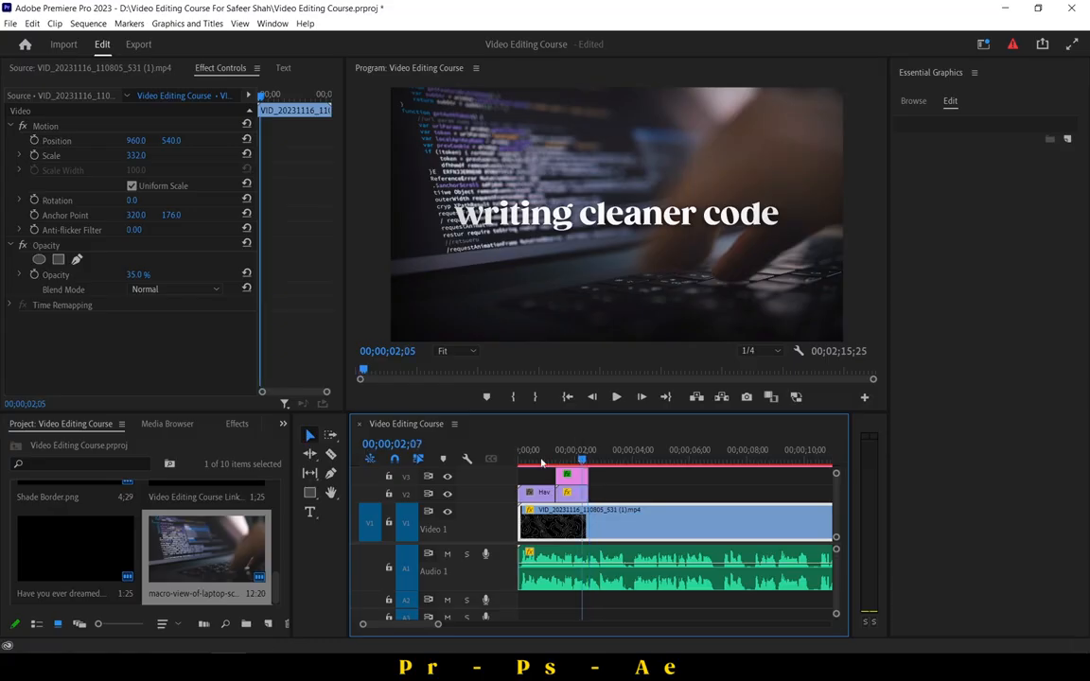
key("Home")
left_click(615, 398)
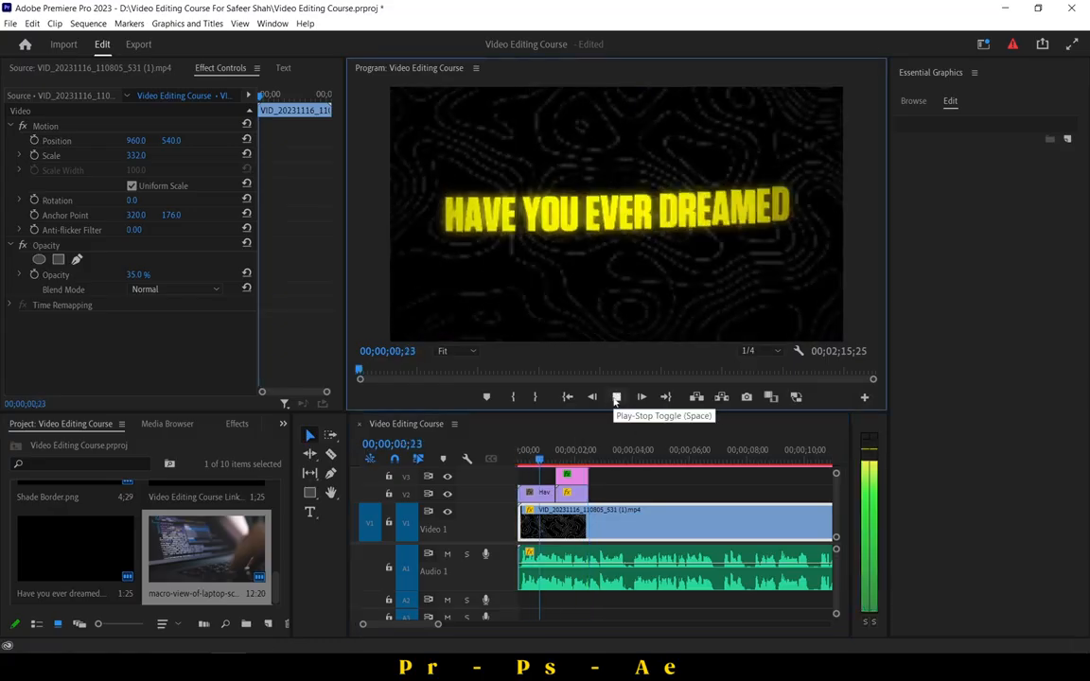
left_click(616, 399)
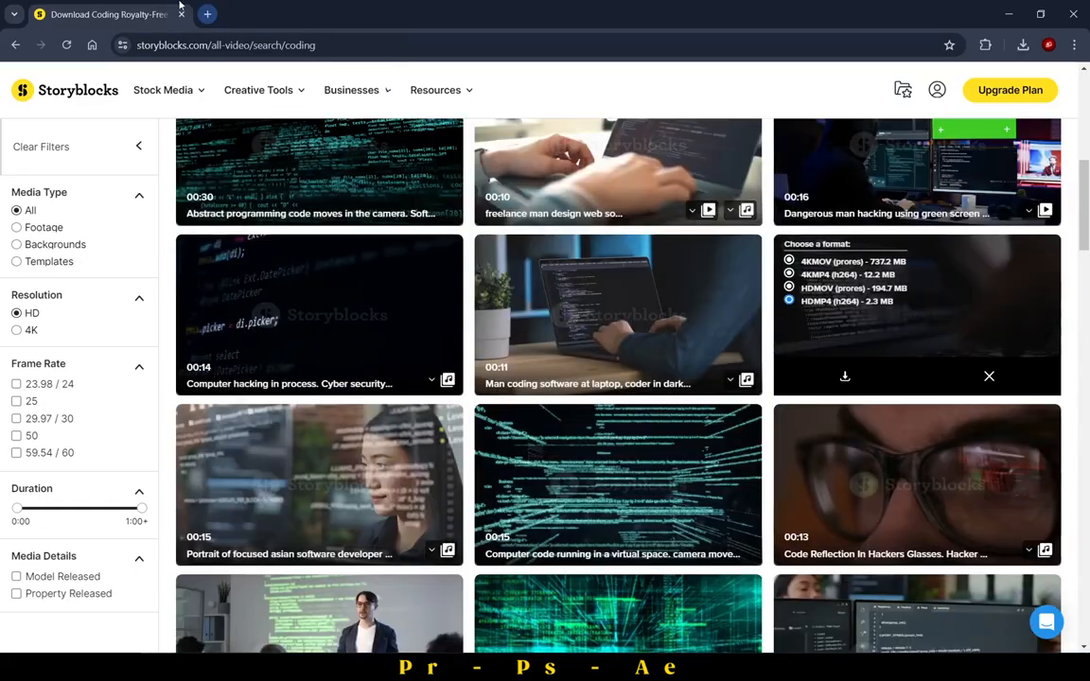
Switch to the browser and open youtube.com in a new tab.
key("ctrl+t")
type("youtube.com")
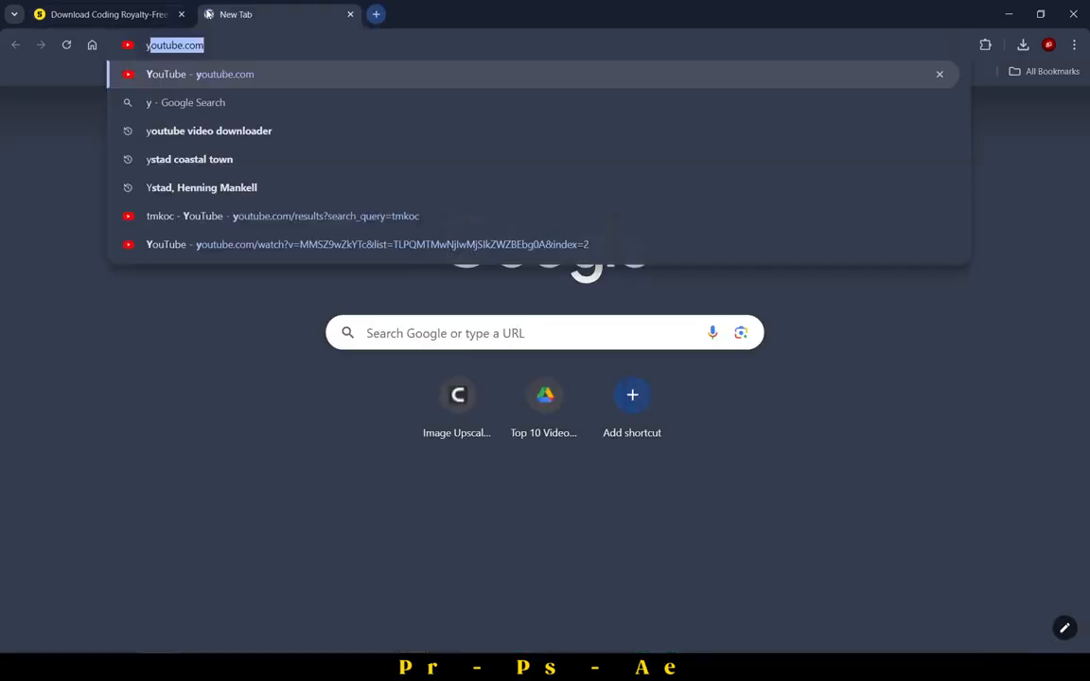
left_click(121, 5)
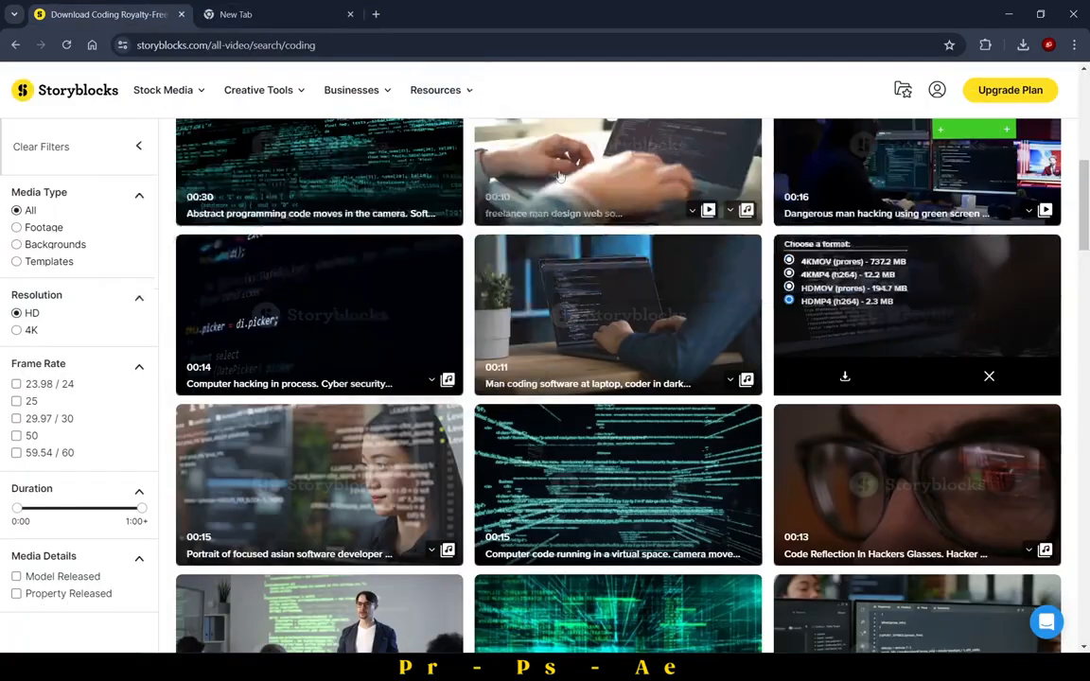
scroll(539, 159, "up", 6)
left_click(289, 7)
key("Return")
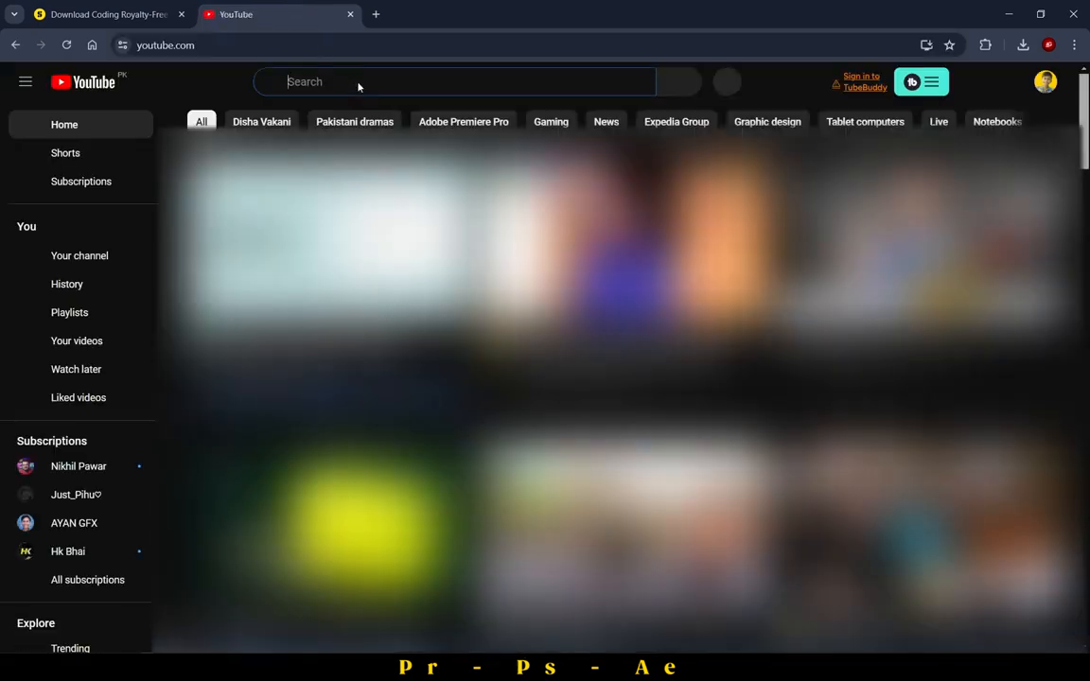
Search YouTube for "frustrated man meme".
left_click(359, 86)
type("frust")
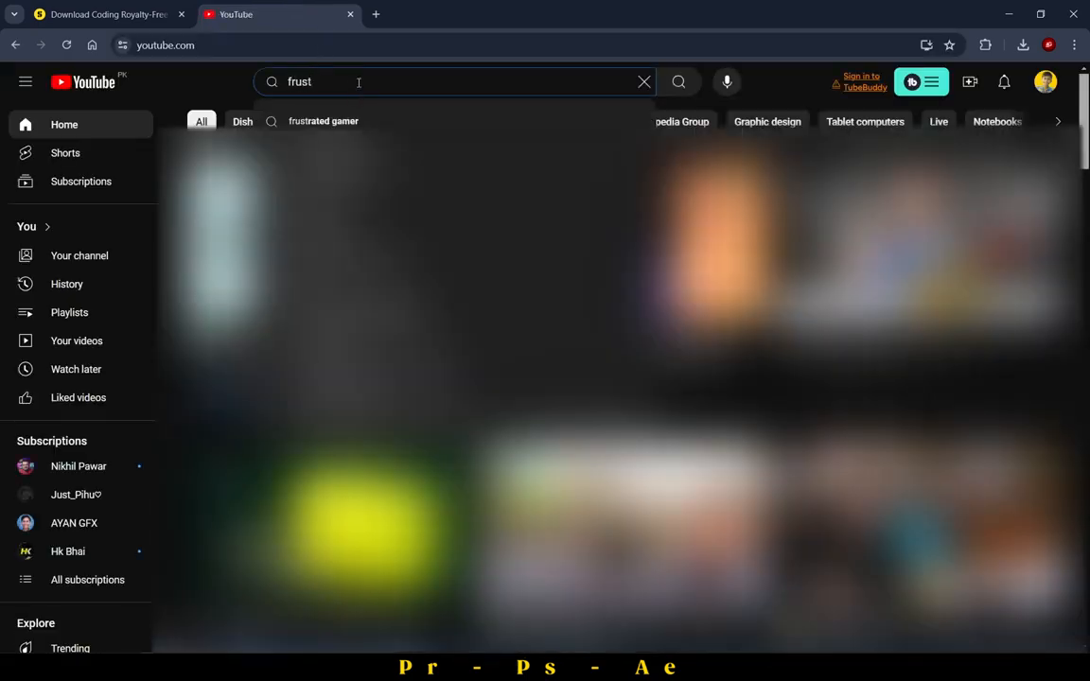
key("Down")
key("BackSpace")
key("BackSpace")
key("BackSpace")
key("BackSpace")
key("BackSpace")
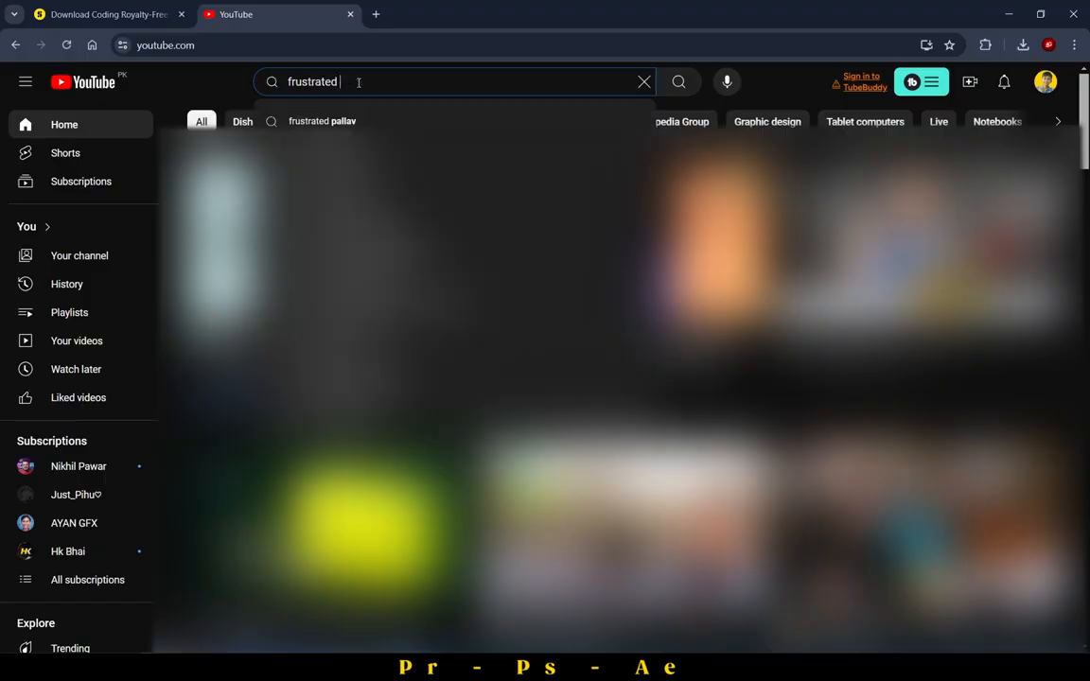
type("man meme")
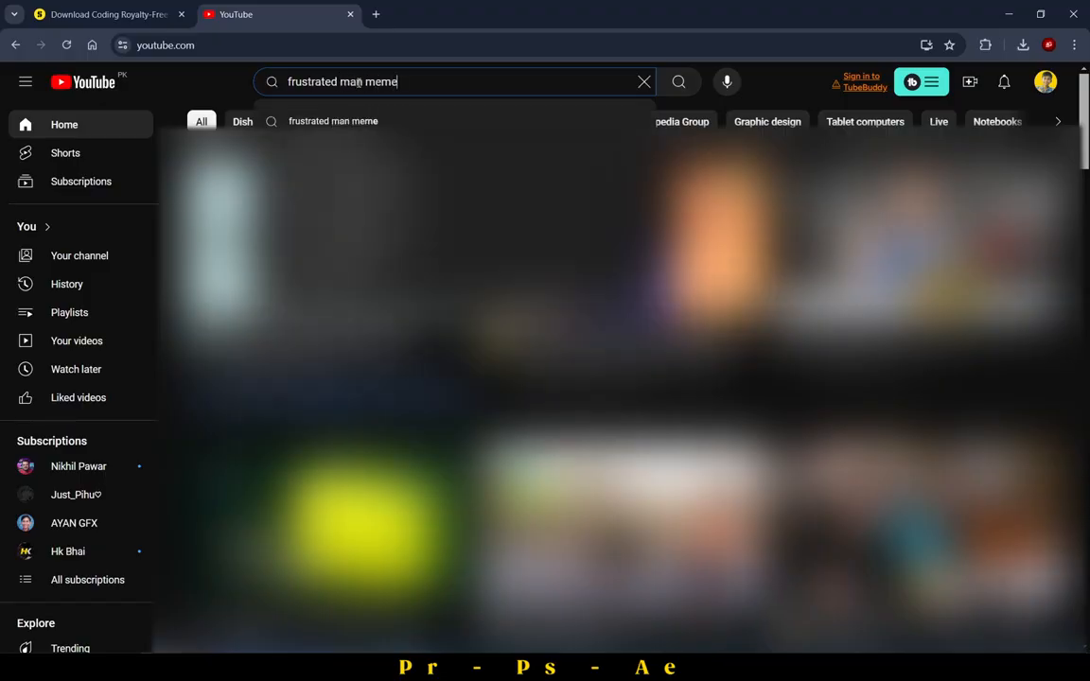
key("Return")
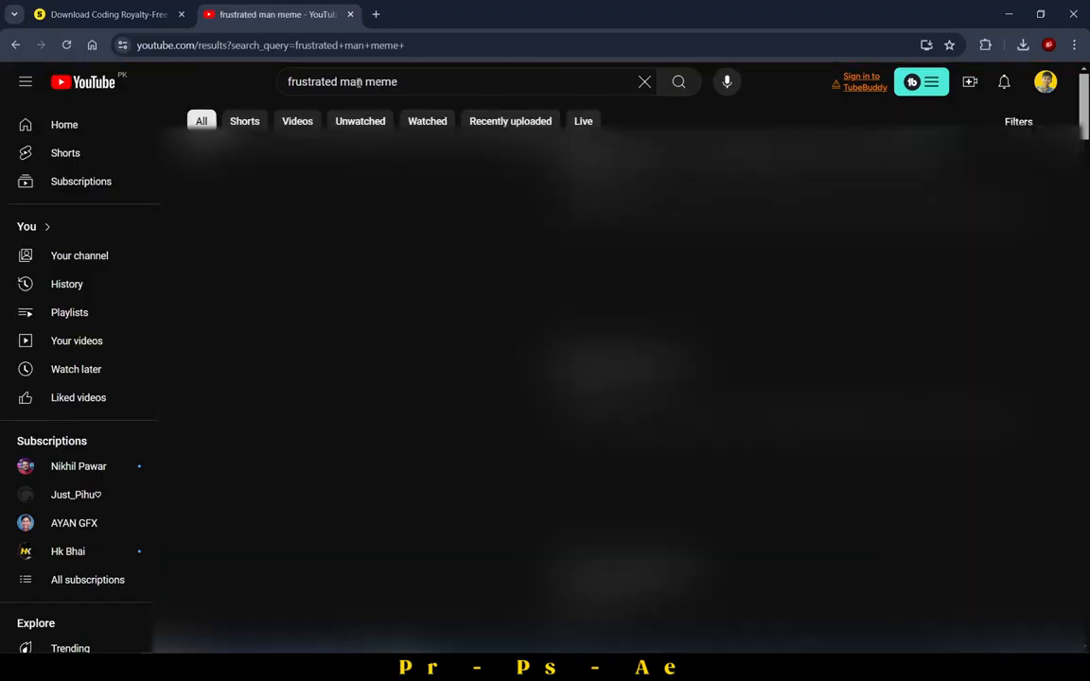
Look through the video search results for a short clip of a man frustrated at his computer.
scroll(703, 255, "down", 5)
scroll(703, 255, "up", 5)
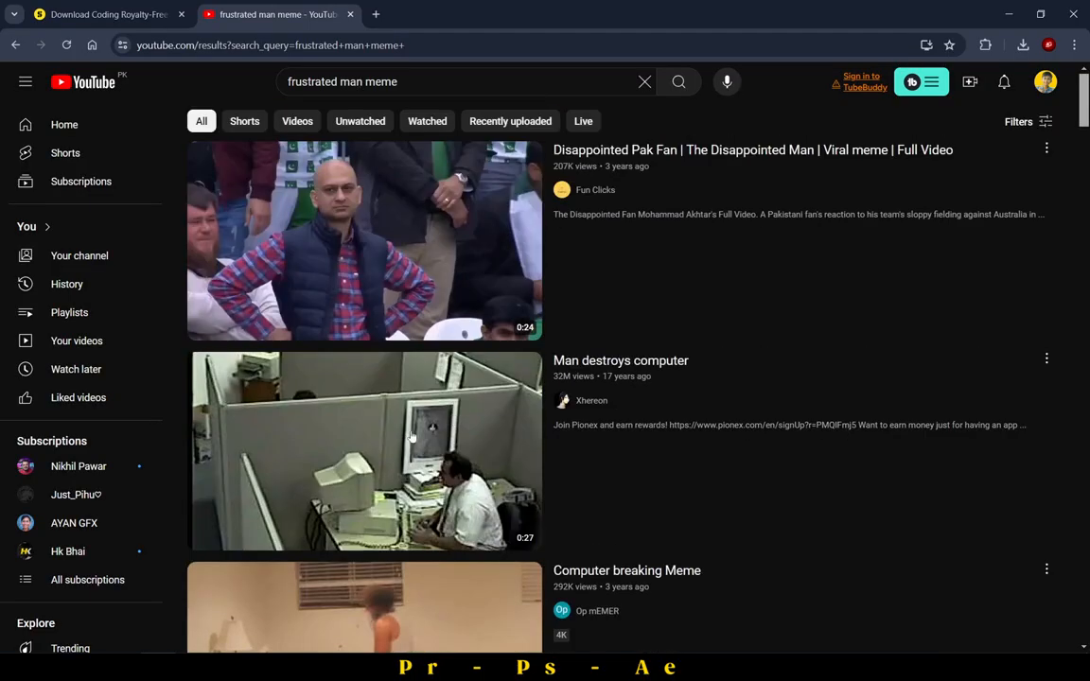
scroll(404, 445, "down", 3)
scroll(416, 364, "up", 1)
scroll(416, 365, "up", 1)
scroll(348, 358, "down", 2)
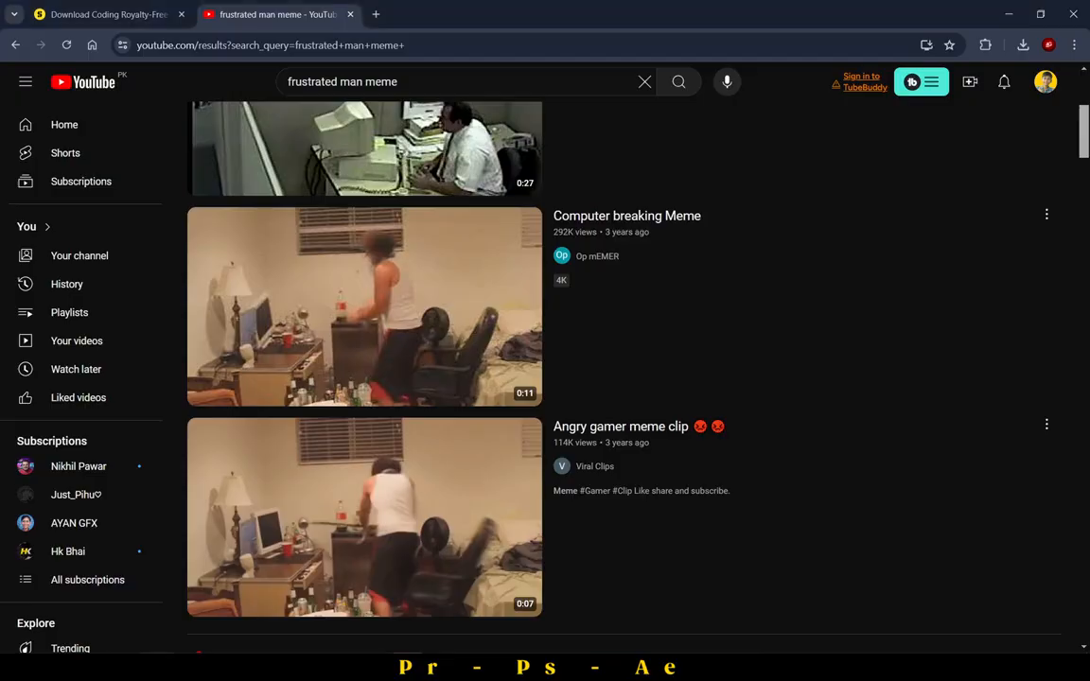
scroll(429, 497, "down", 4)
scroll(429, 498, "up", 6)
scroll(429, 498, "down", 14)
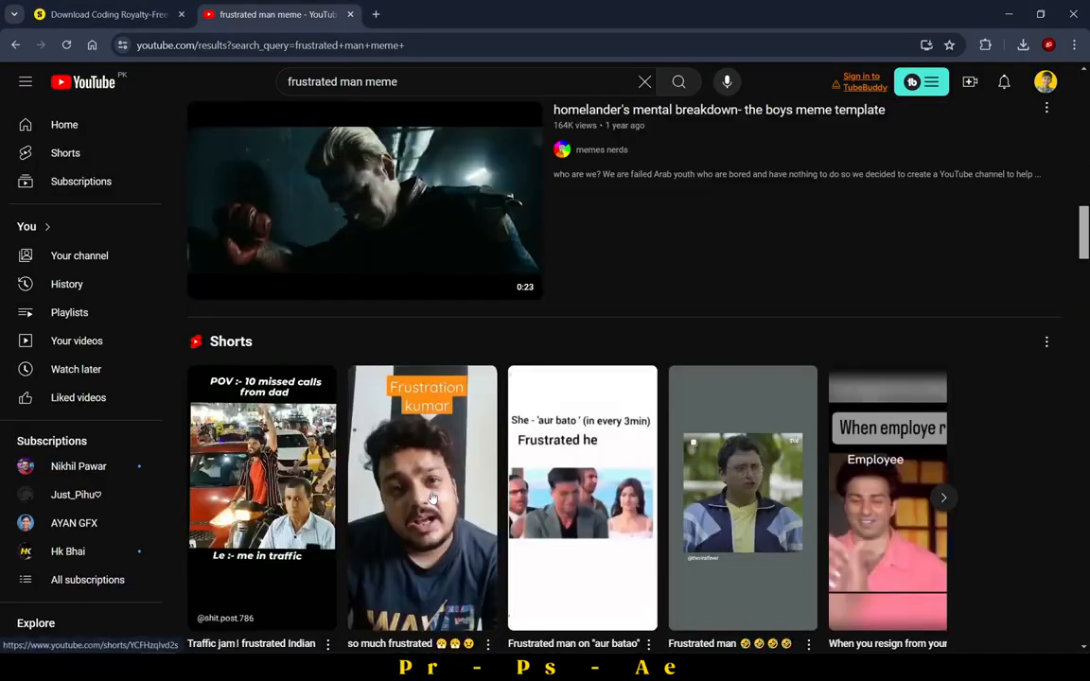
scroll(379, 459, "up", 5)
Preview the "#beating #meme #template #3", "Computer breaking Meme" and "Man destroys computer" results with sound on.
mouse_move(379, 459)
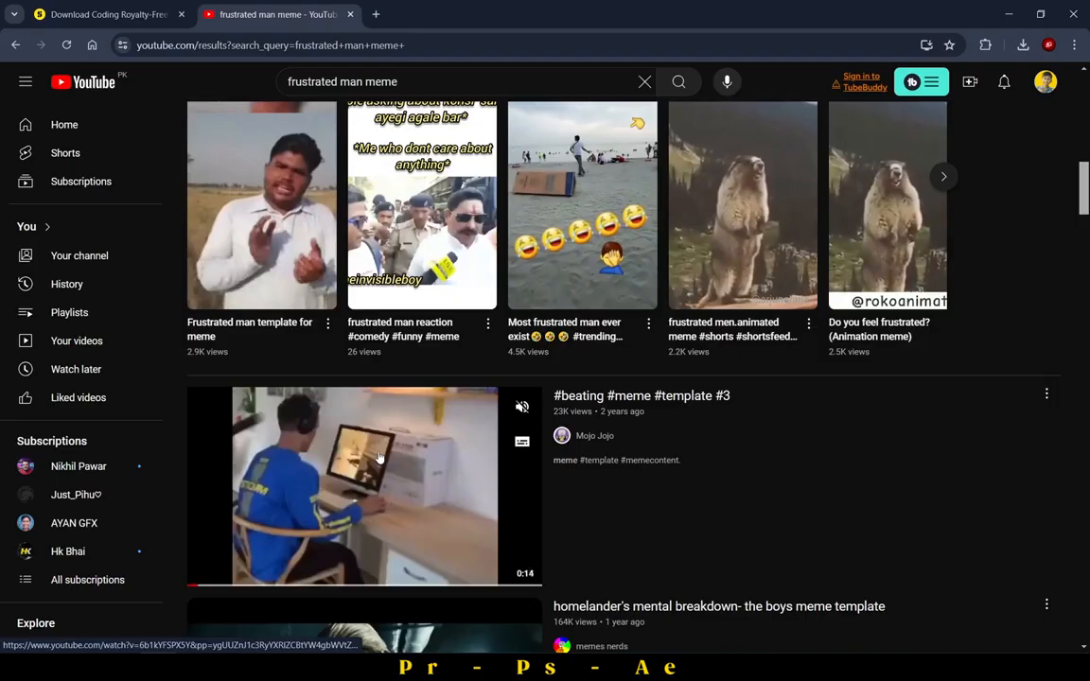
left_click(520, 409)
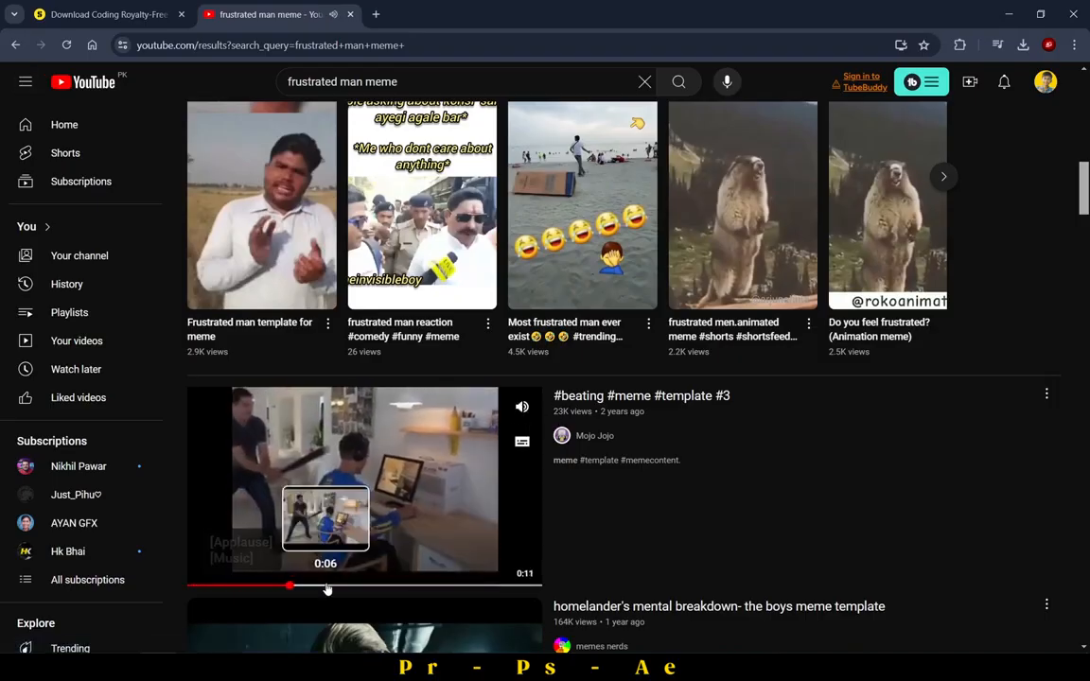
scroll(525, 372, "down", 8)
mouse_move(452, 381)
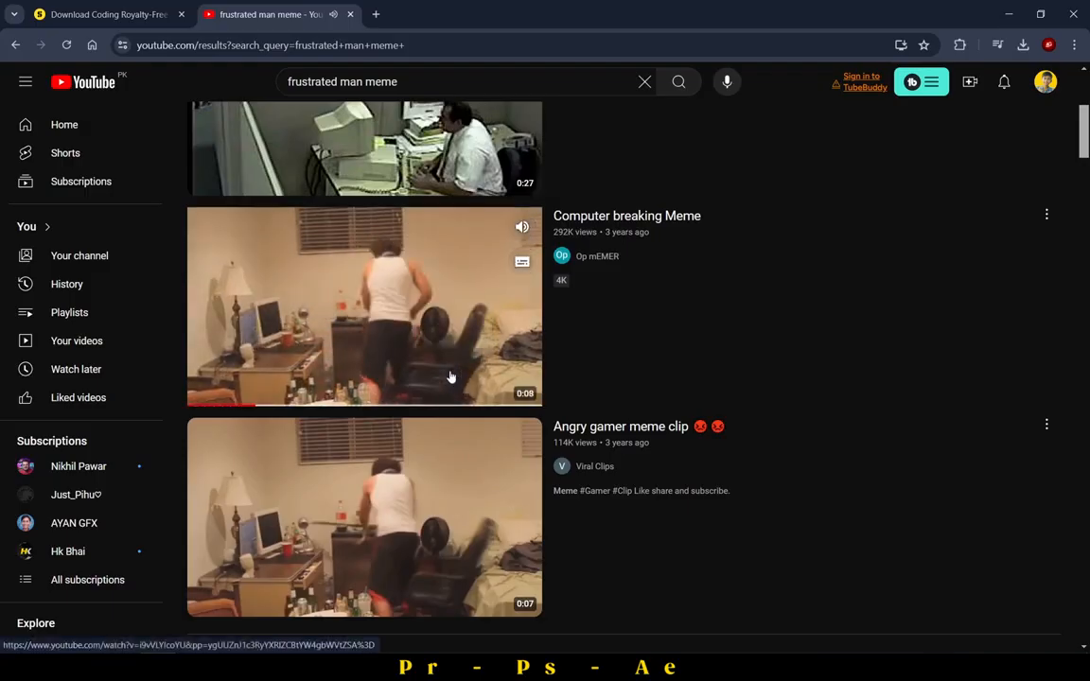
scroll(450, 377, "up", 2)
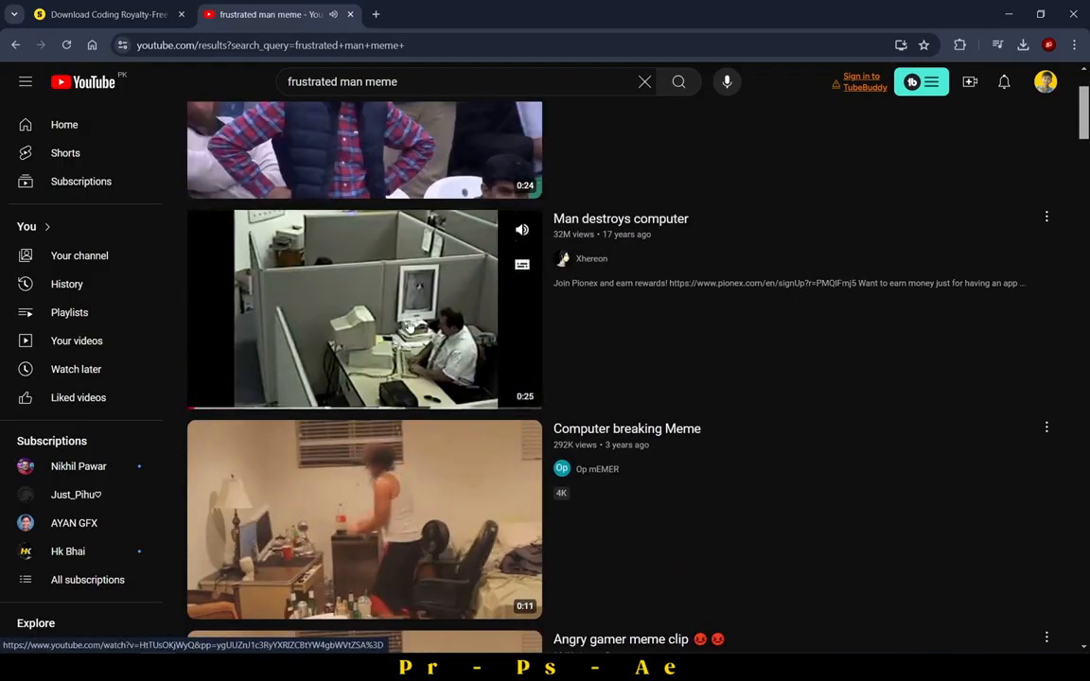
left_click(273, 409)
left_click(299, 409)
scroll(299, 409, "up", 1)
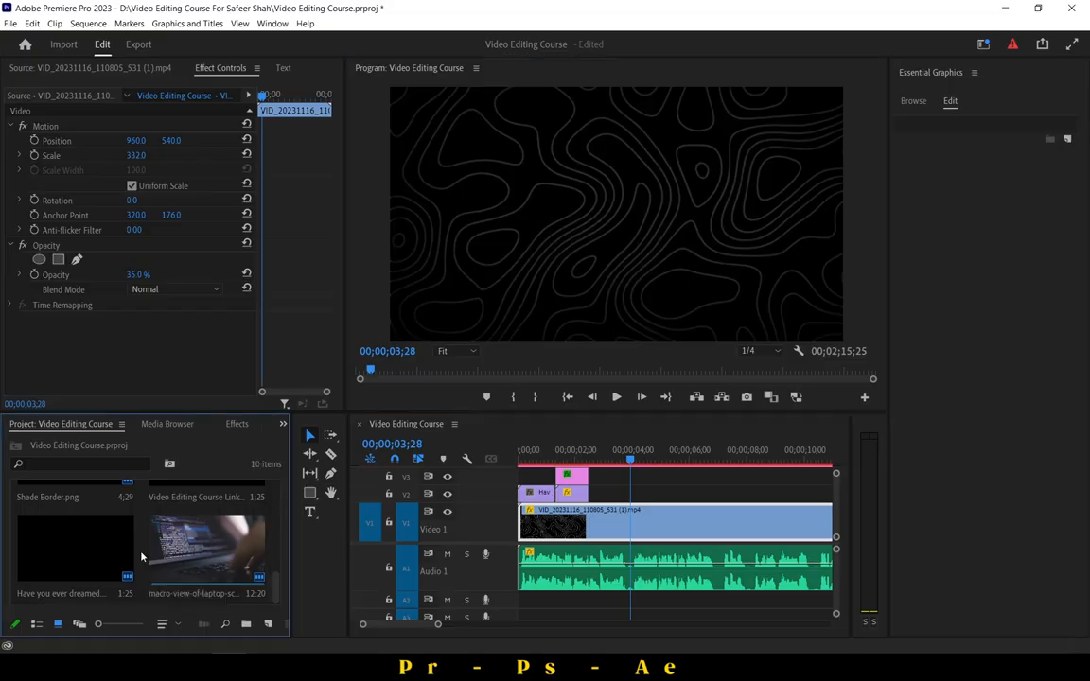
Switch to Premiere Pro, bring videoplayback.mp4 from Downloads into the course project folder on drive D, and import it.
double_click(126, 496)
left_click(63, 276)
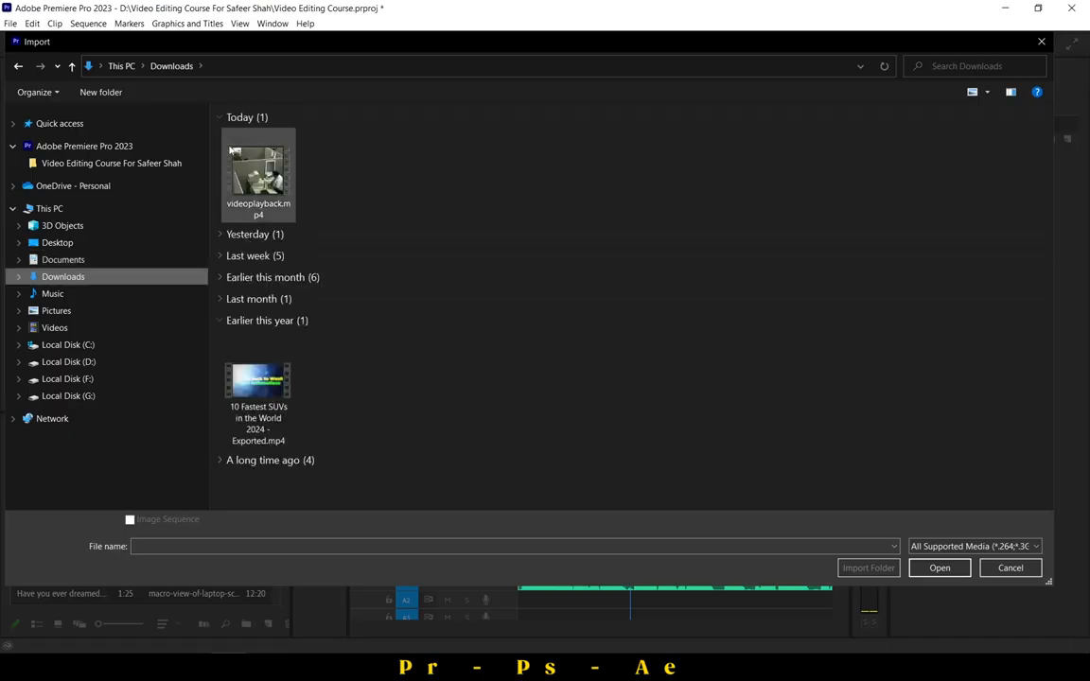
left_click(259, 171)
right_click(230, 144)
left_click(306, 404)
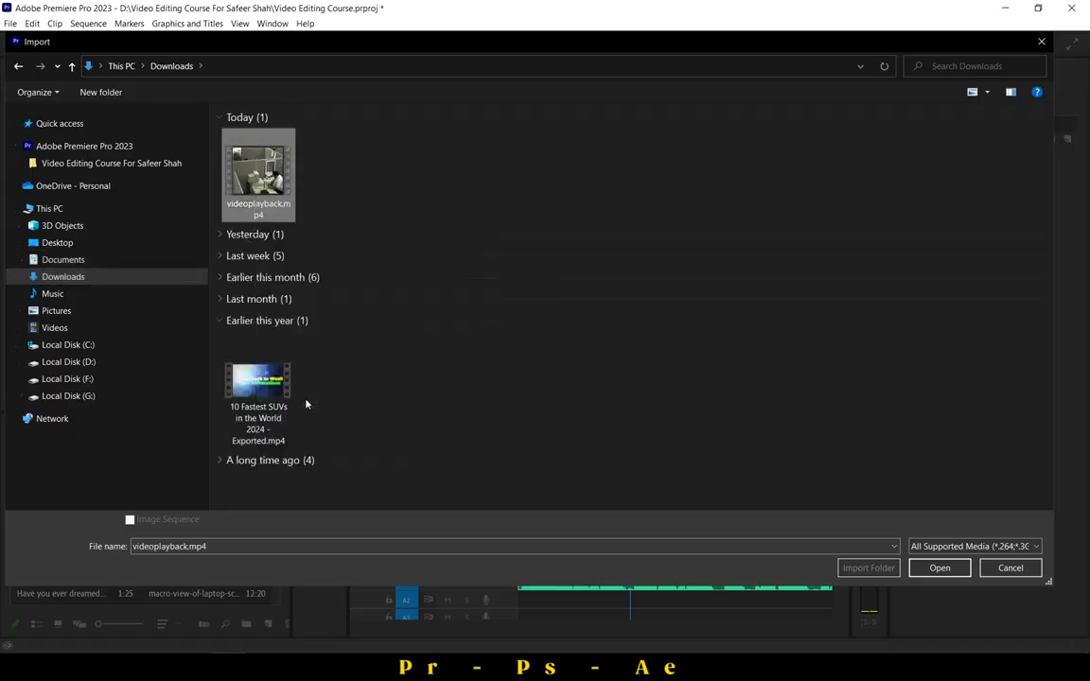
left_click(85, 162)
right_click(606, 384)
left_click(639, 462)
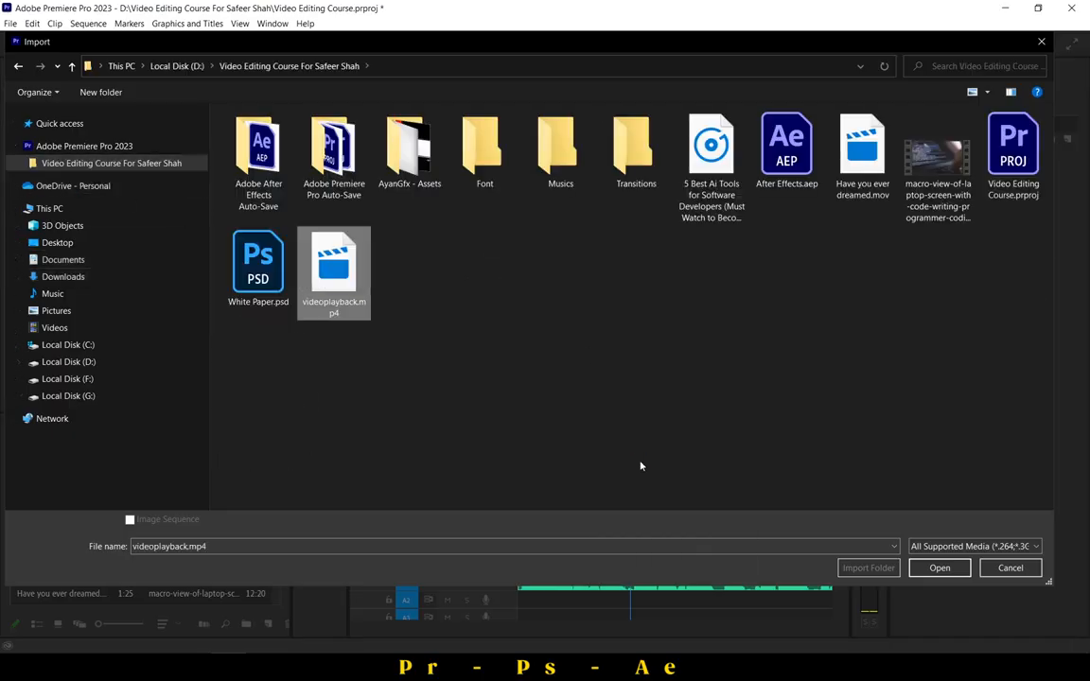
key("Return")
Mark videoplayback.mp4 from 00:00:13:27 to 00:00:15:24 and place that video-only section on V2 directly after the laptop-code clip.
double_click(54, 547)
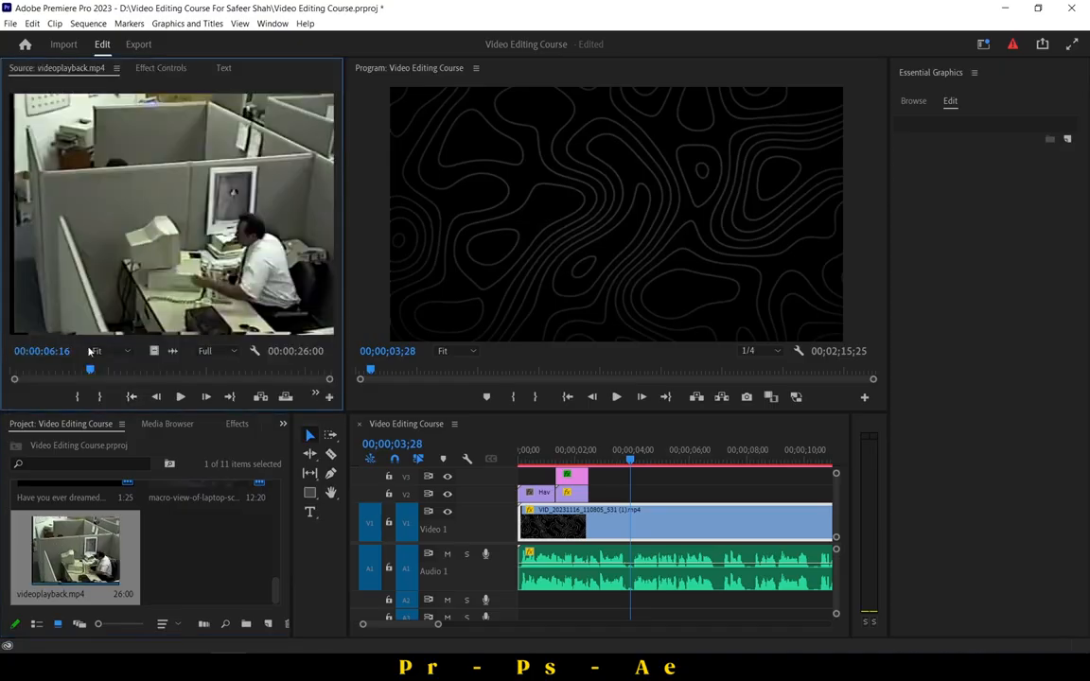
left_click_drag(78, 368, 184, 384)
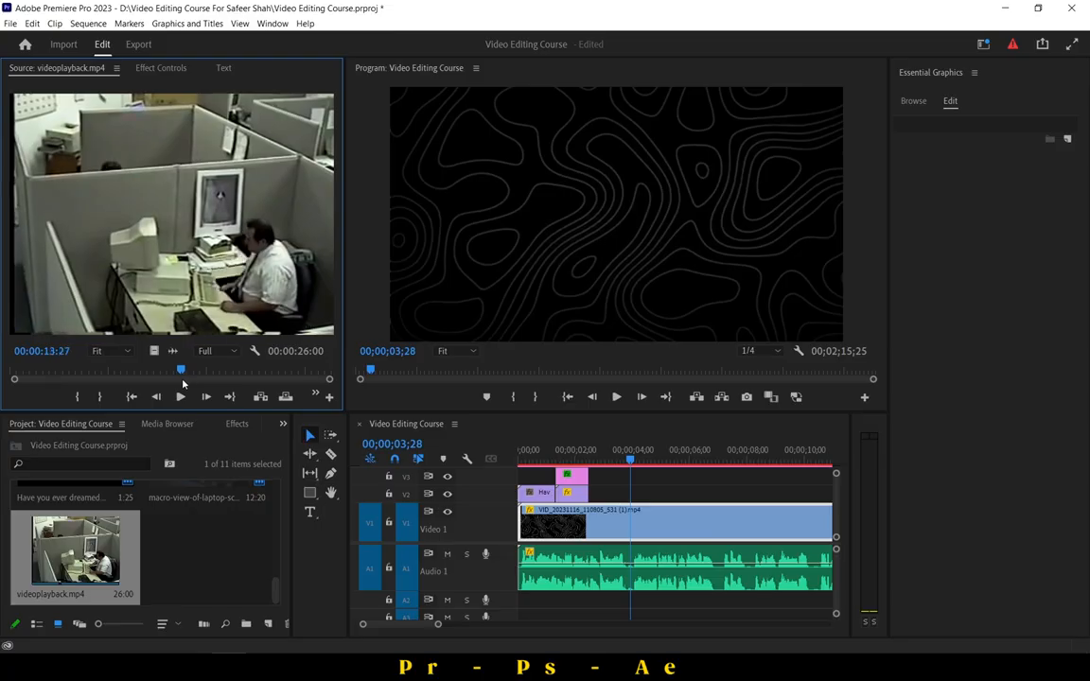
left_click(78, 397)
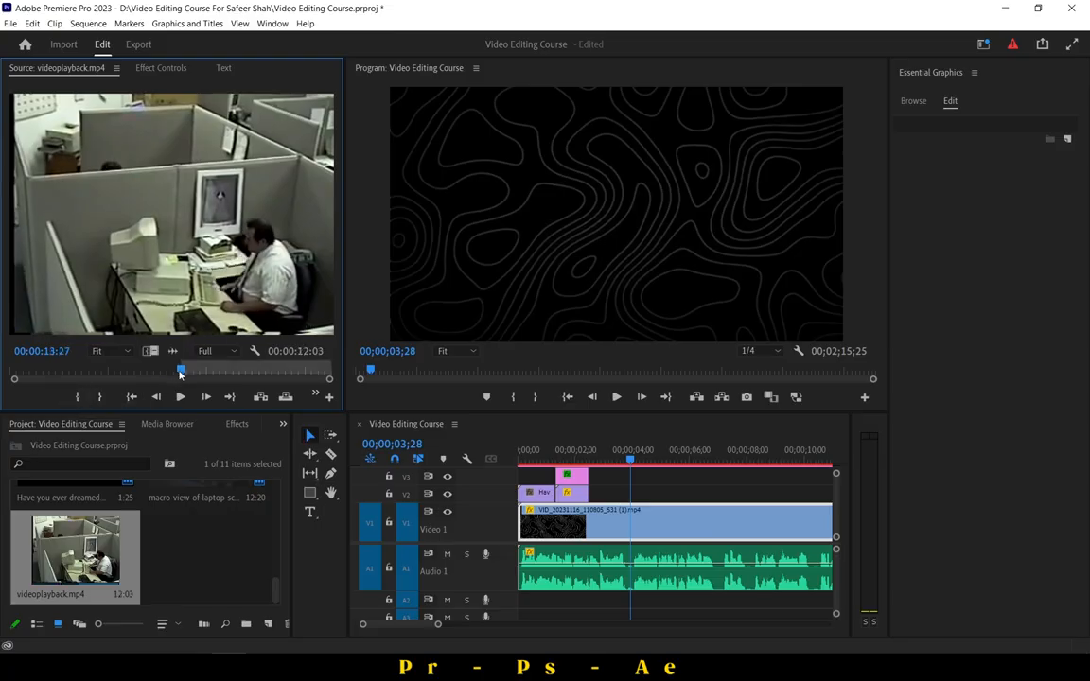
left_click_drag(181, 372, 205, 375)
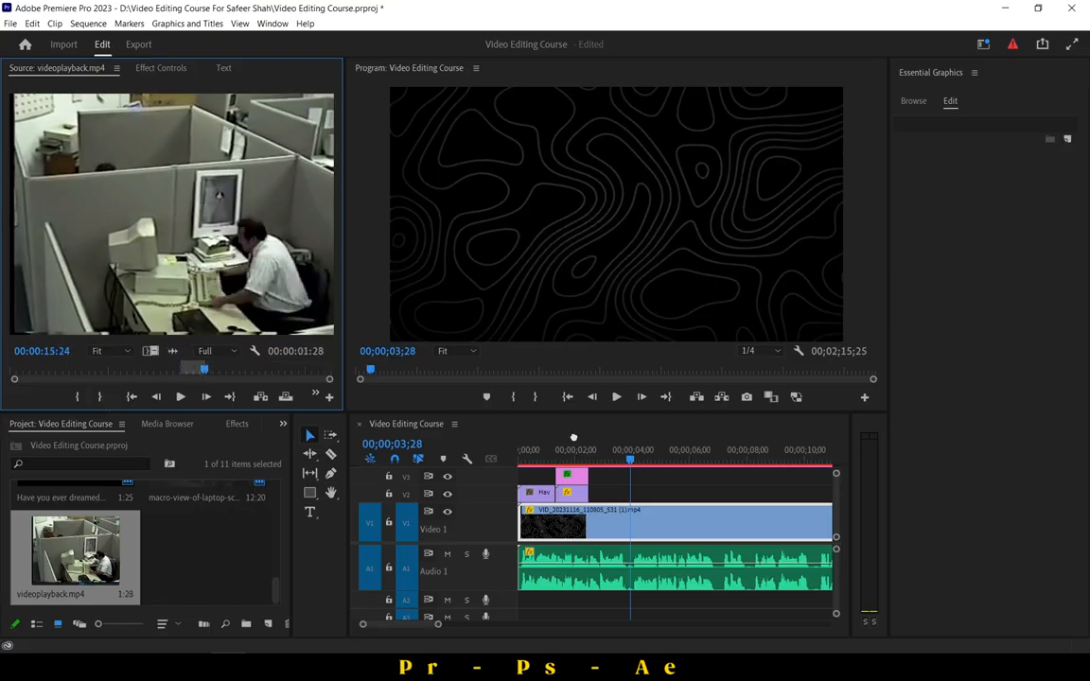
left_click_drag(573, 437, 603, 495)
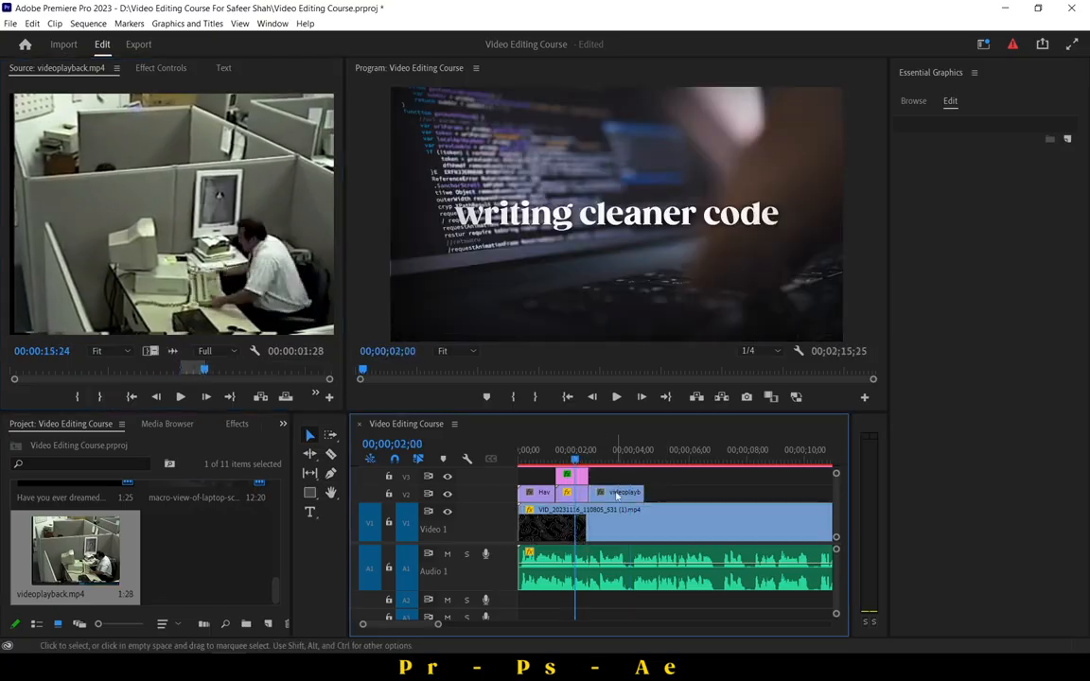
Scale the office clip to the frame size, then reduce its Motion Scale to 88.
right_click(626, 492)
left_click(653, 511)
left_click(614, 461)
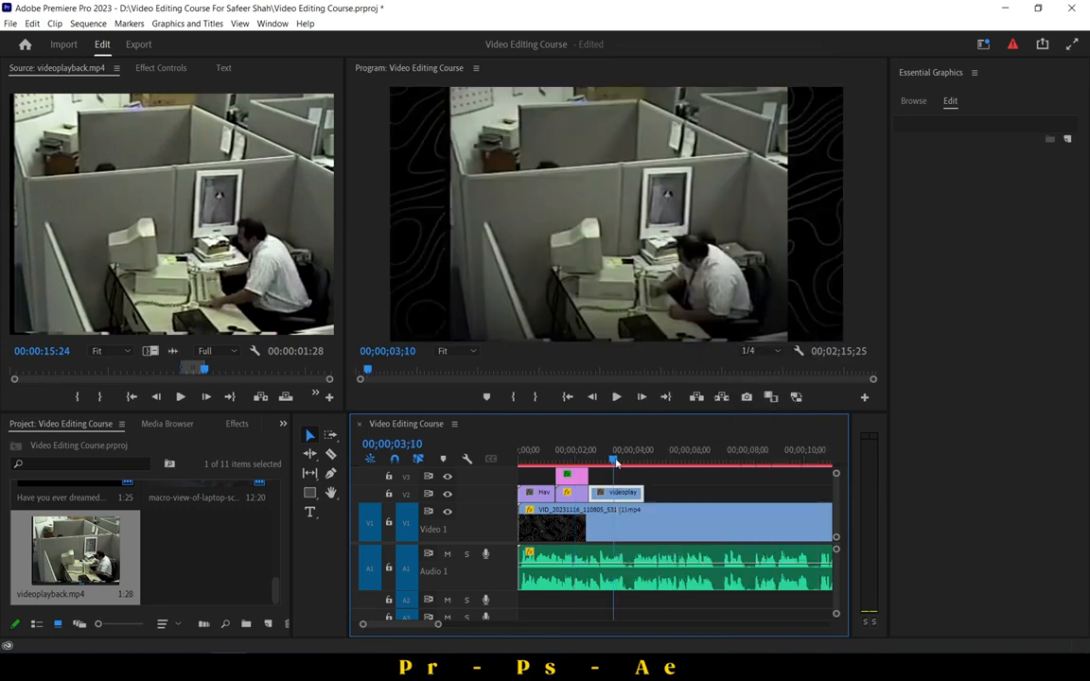
left_click(172, 71)
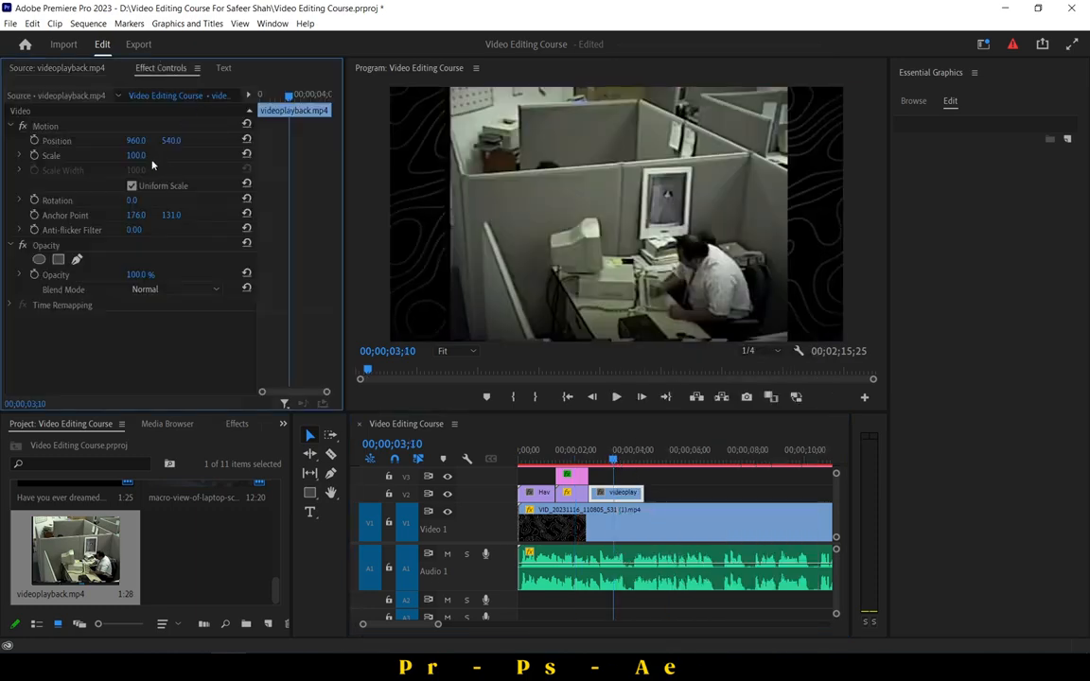
left_click_drag(134, 156, 117, 155)
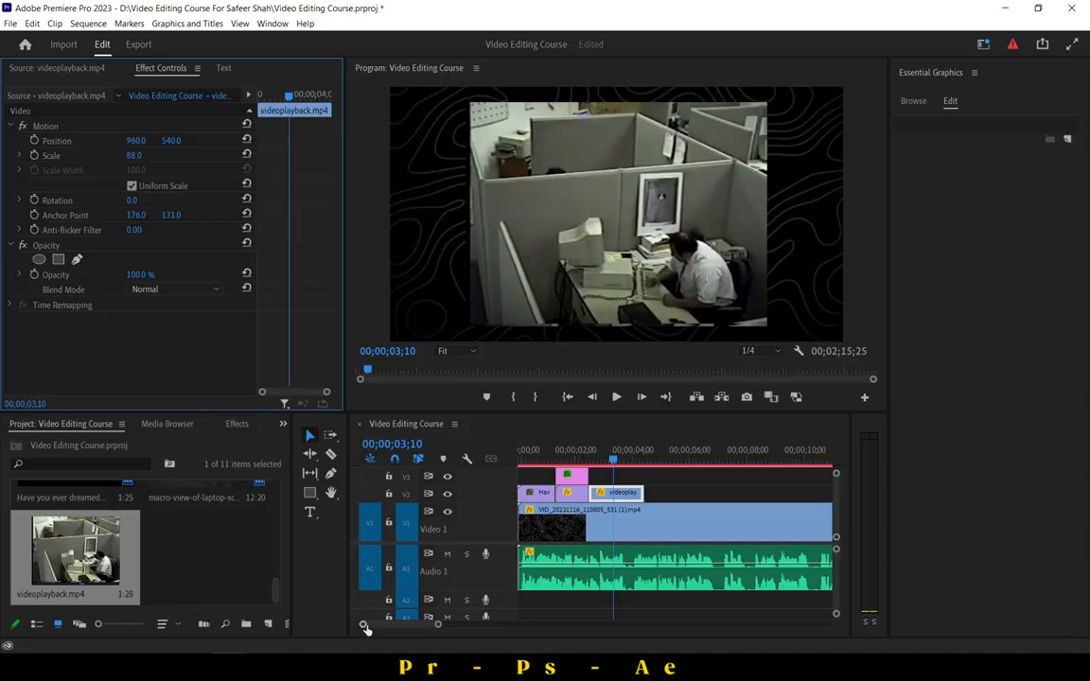
Duplicate the office clip onto V3, directly above the original on V2.
left_click_drag(365, 626, 379, 627)
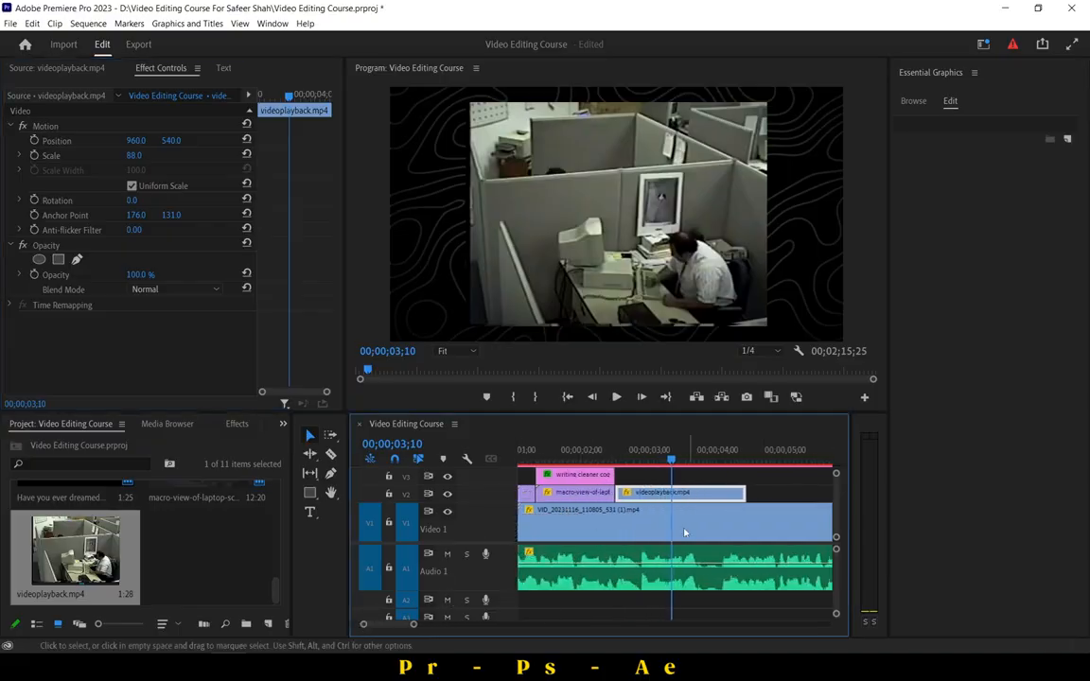
right_click(649, 494)
key("Escape")
left_click_drag(628, 498, 638, 484)
Apply the Text Glow preset to the office clip's copy on V3 and set its Gaussian Blur blurriness to 44.
left_click(236, 423)
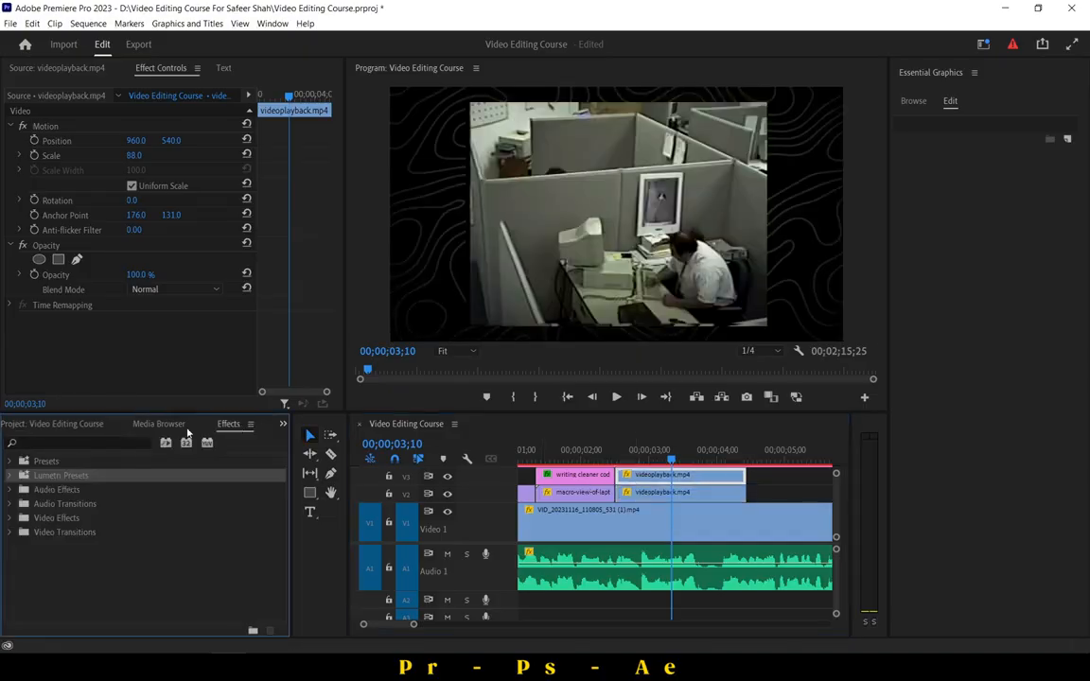
left_click(76, 443)
type("text")
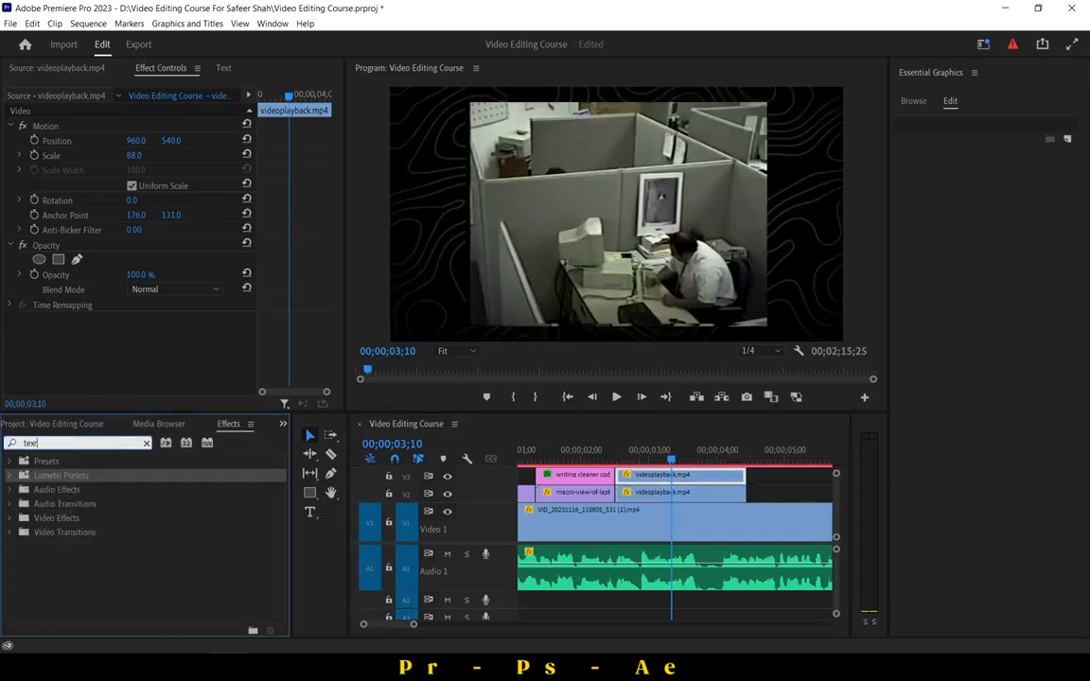
left_click(70, 505)
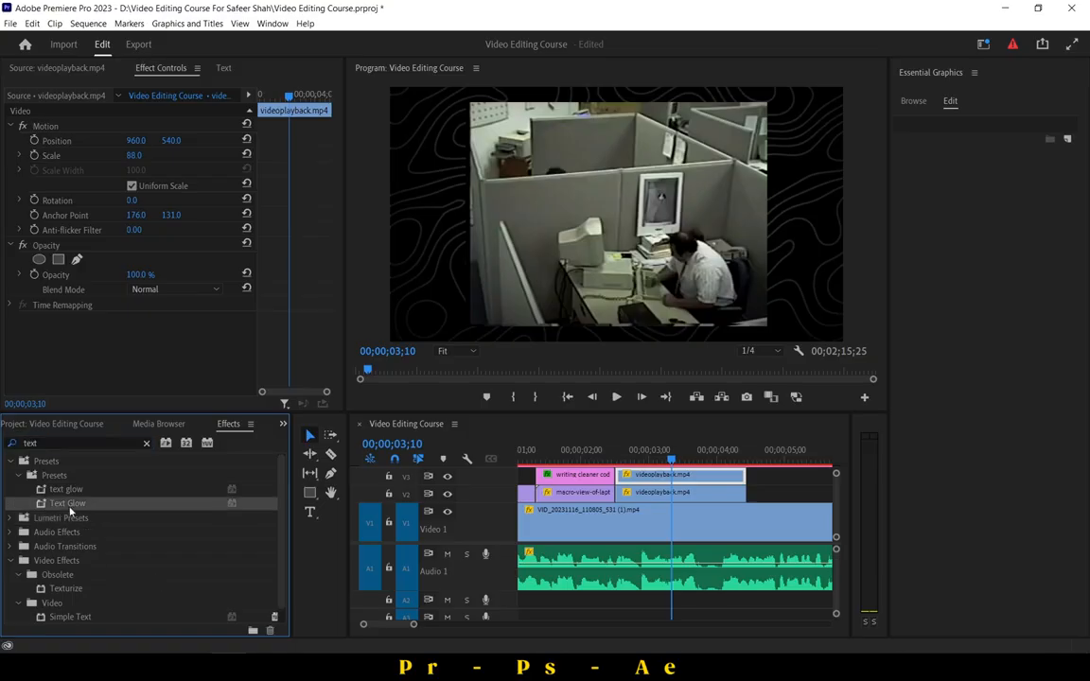
left_click_drag(690, 480, 691, 483)
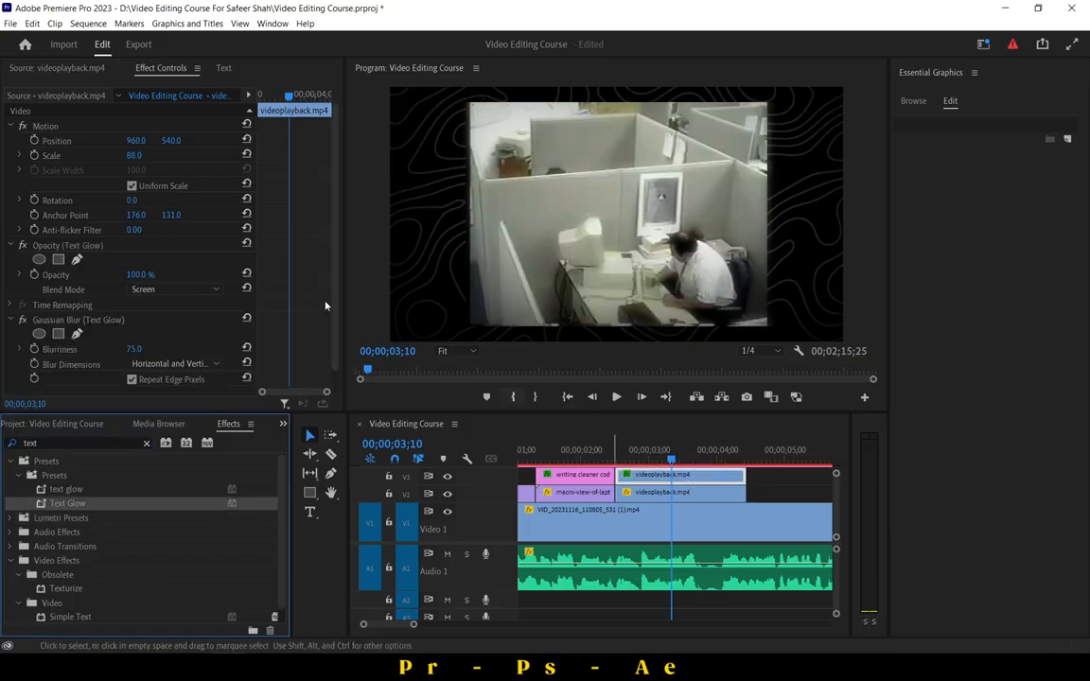
mouse_move(144, 349)
left_mouse_down()
mouse_move(118, 349)
mouse_move(137, 349)
left_mouse_up()
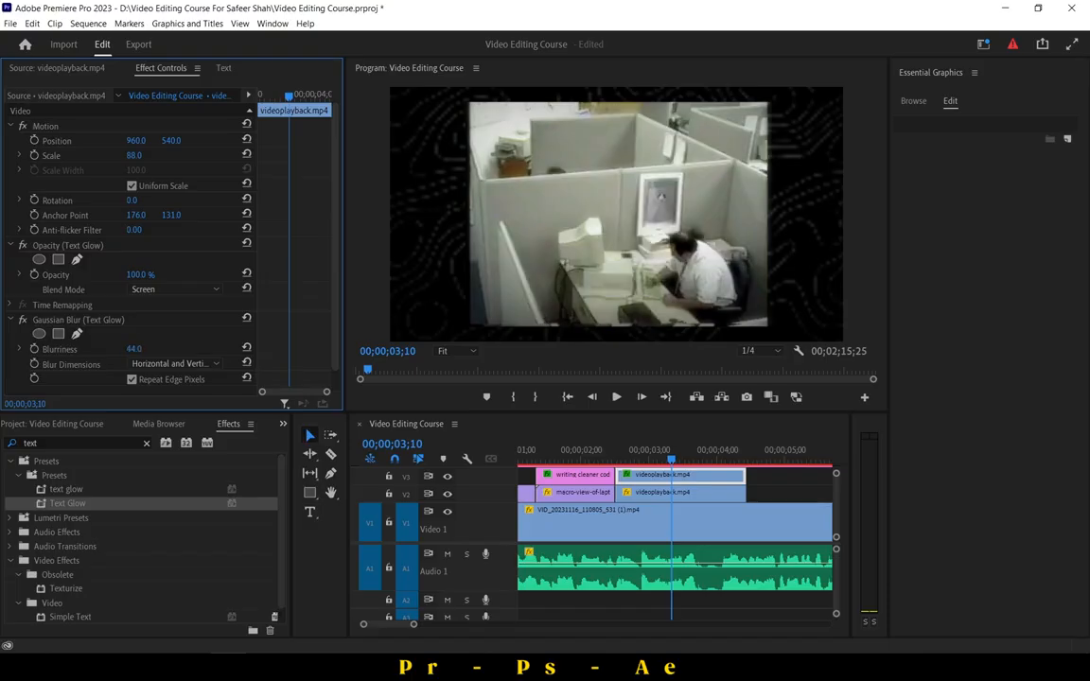
Place only the audio of videoplayback.mp4's marked section on A2, directly beneath the office clip after the laptop-code shot.
left_click(595, 458)
left_click(818, 489)
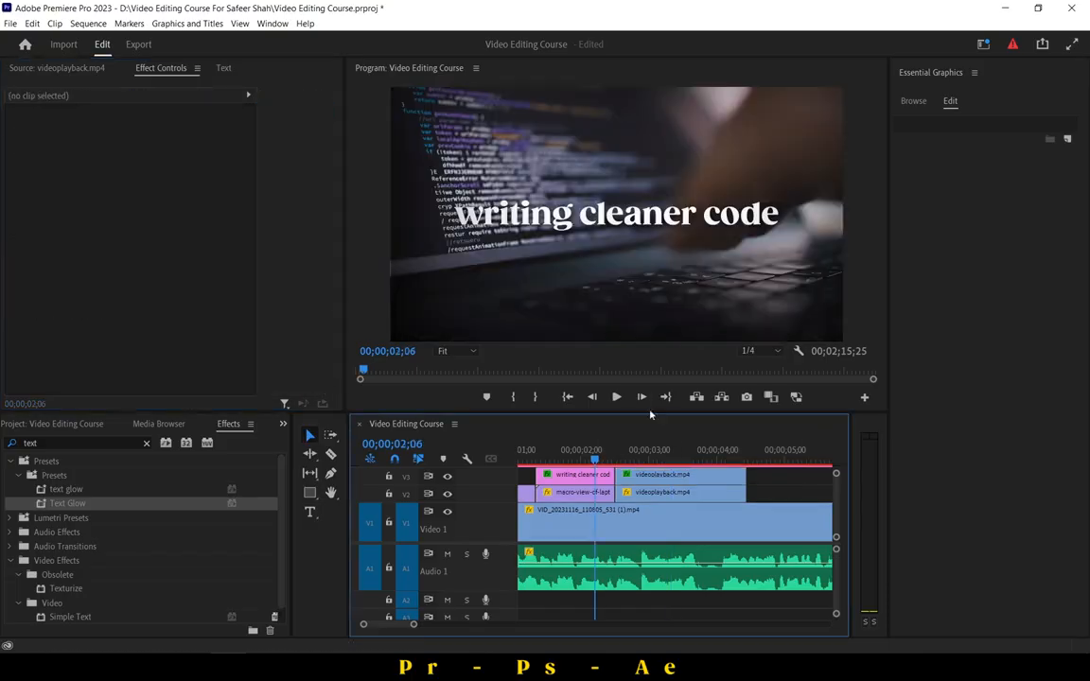
left_click(640, 399)
left_click(616, 397)
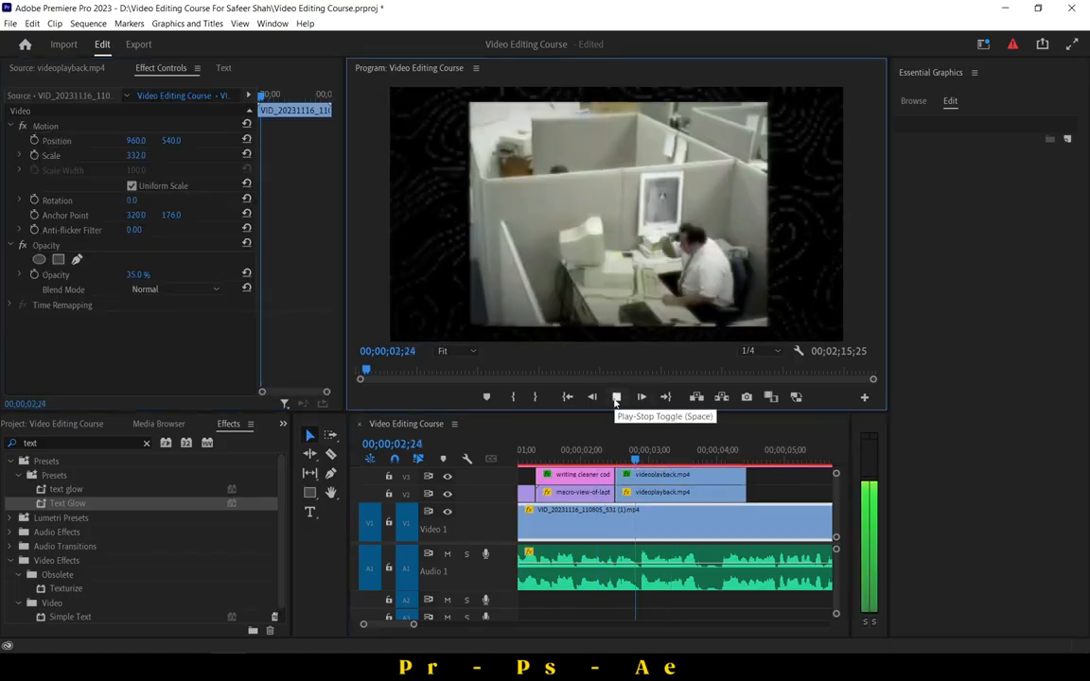
left_click_drag(671, 411, 671, 349)
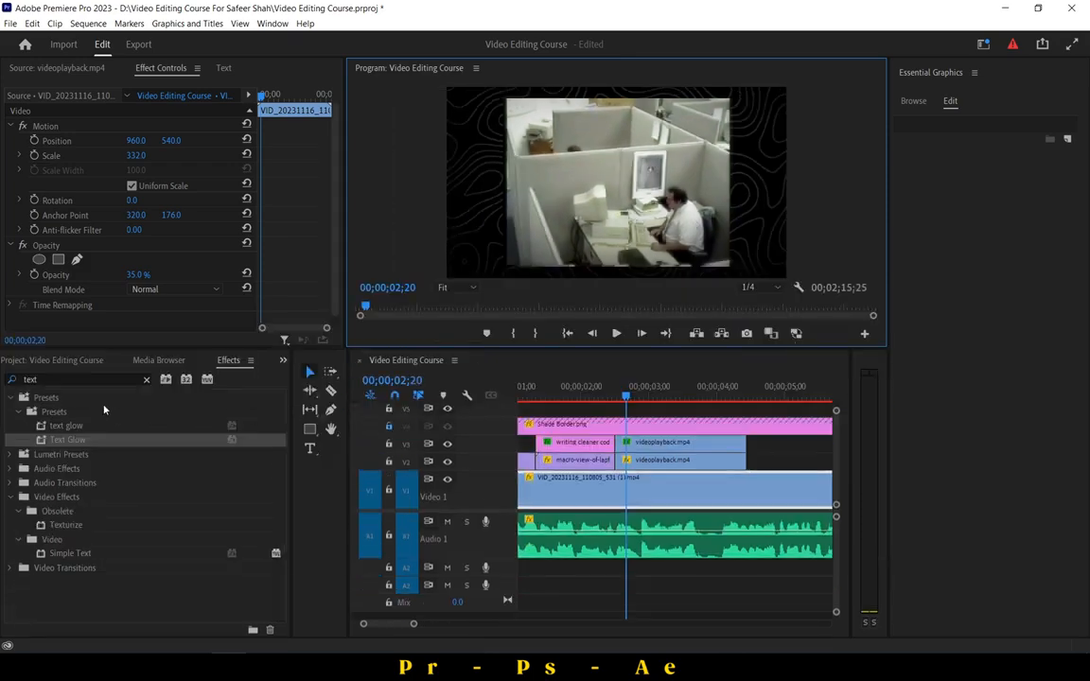
left_click(95, 366)
double_click(98, 542)
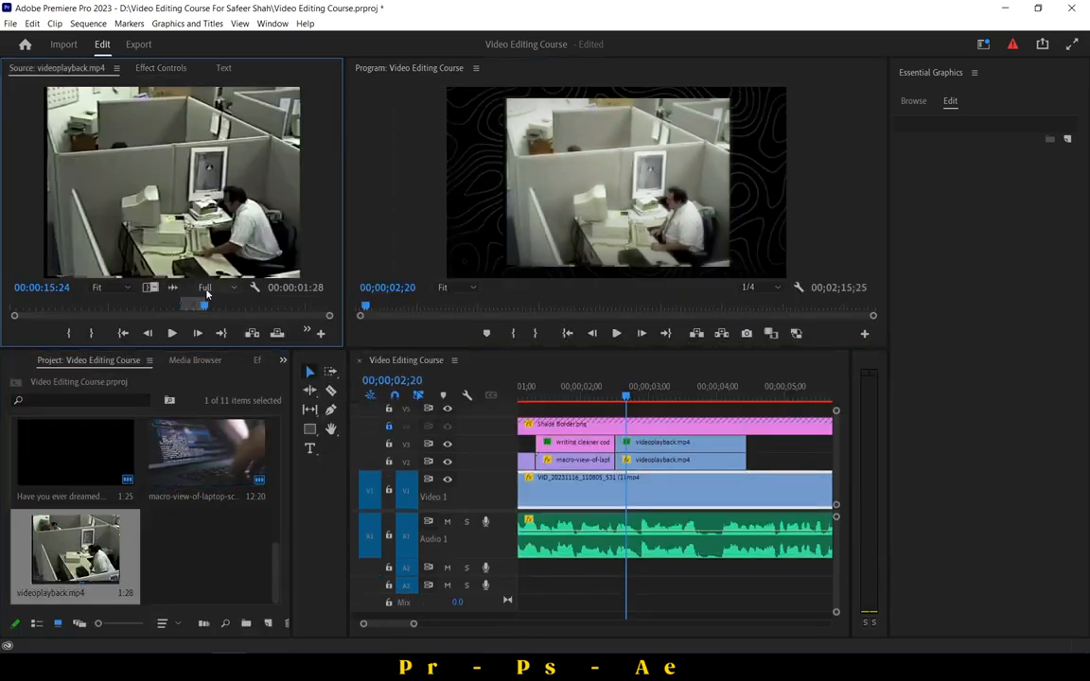
left_click_drag(176, 286, 627, 567)
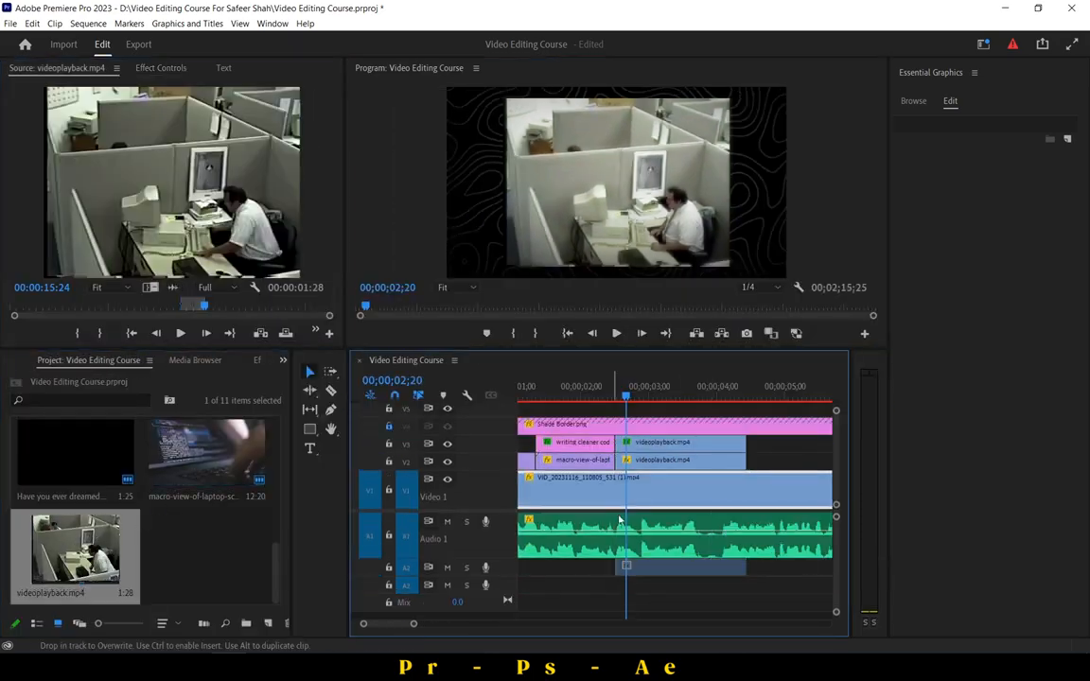
Play through the office clip's sound and adjust the gain of its A2 audio by -10 dB.
left_click(611, 388)
left_click(619, 334)
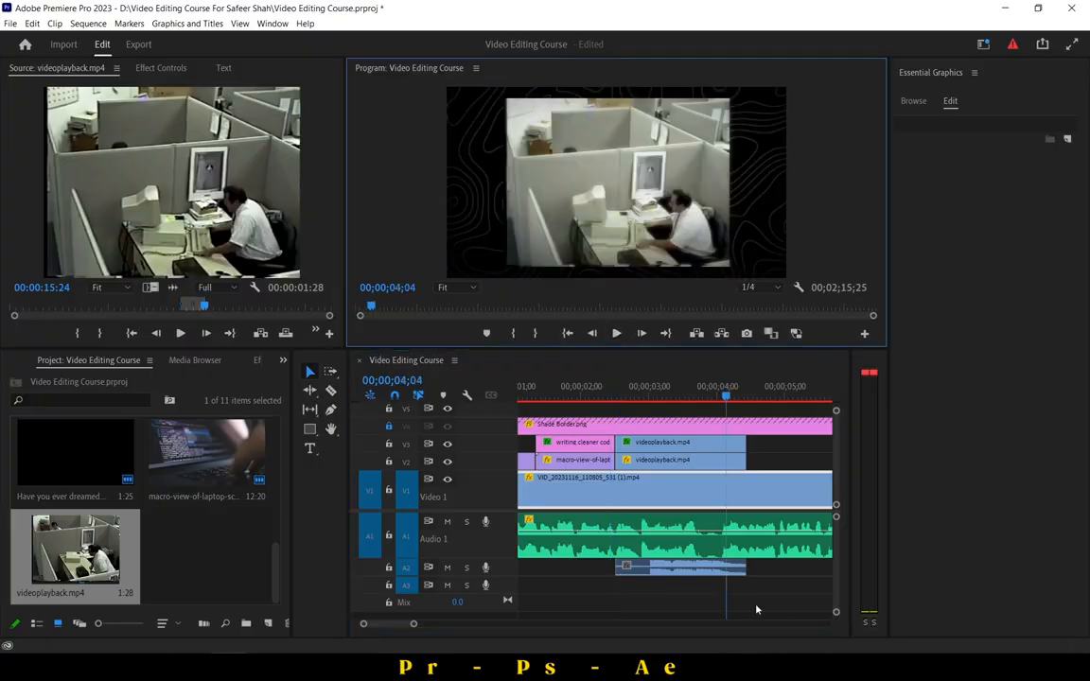
right_click(705, 568)
left_click(751, 424)
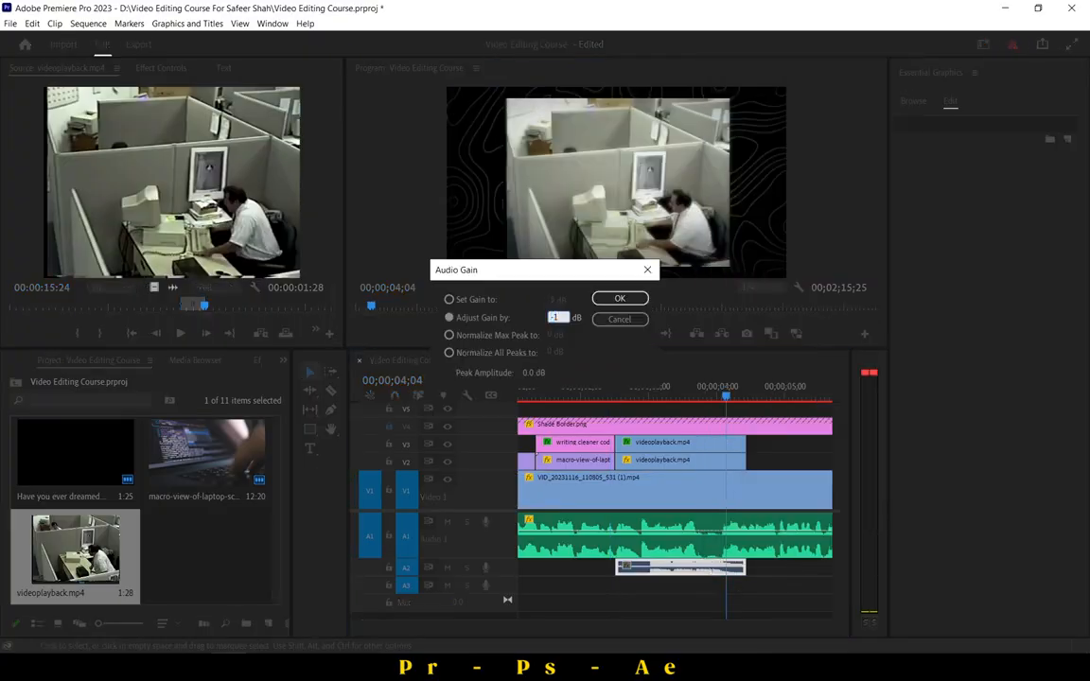
type("-10")
key("Return")
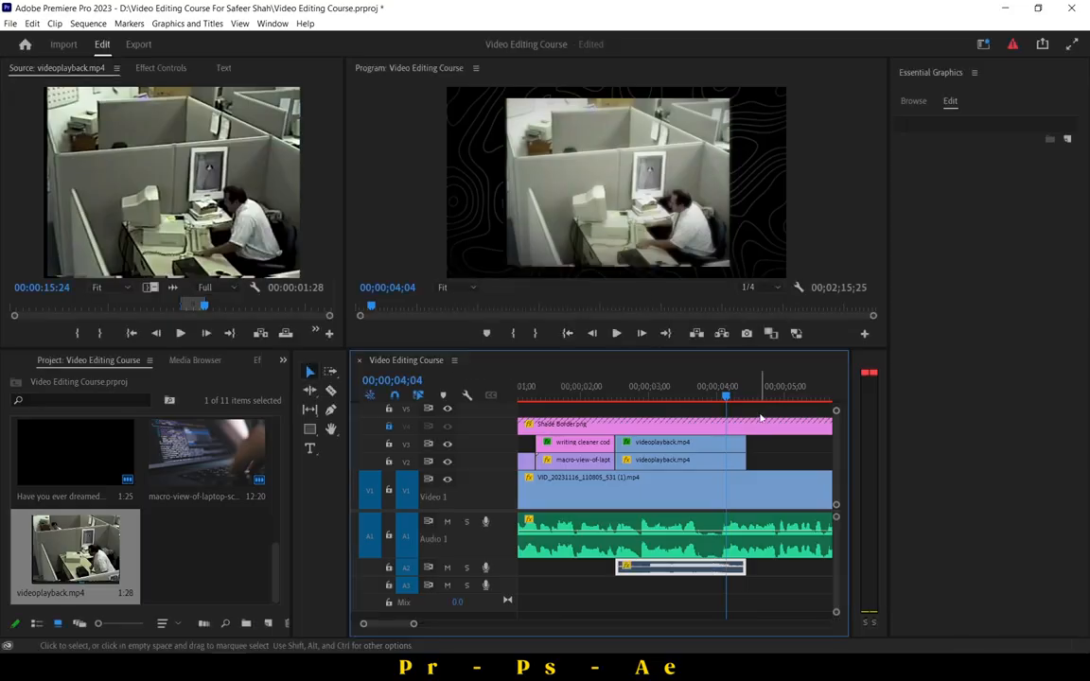
Adjust the gain of the office clip's A2 audio by a further -8 dB and play it back.
left_click(615, 389)
left_click(617, 337)
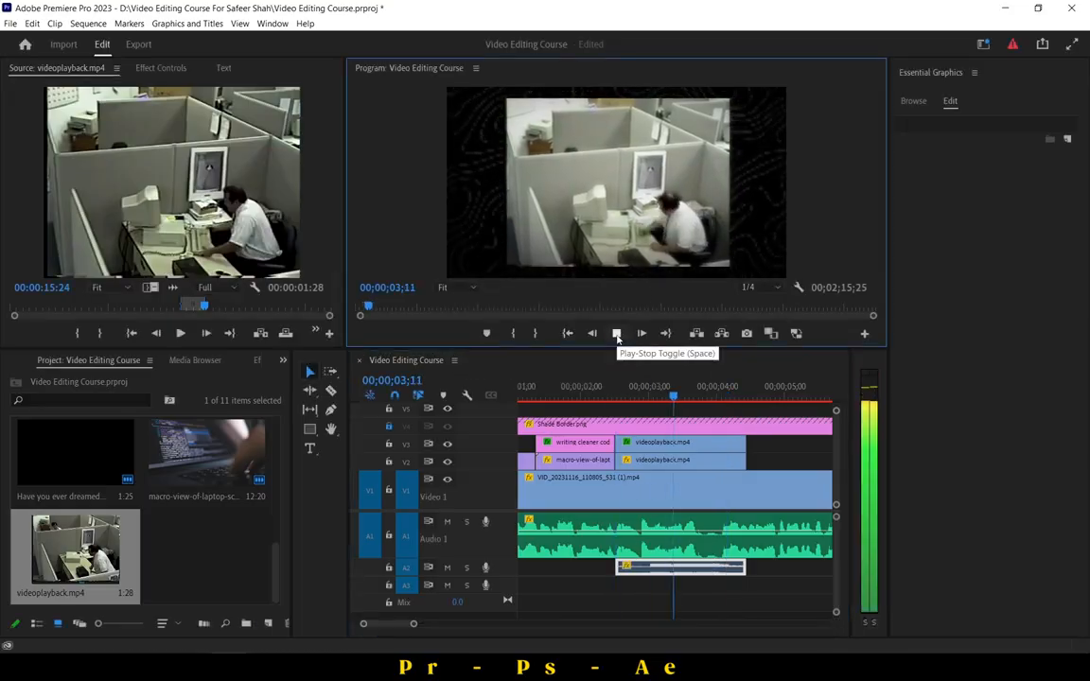
left_click(617, 334)
right_click(619, 567)
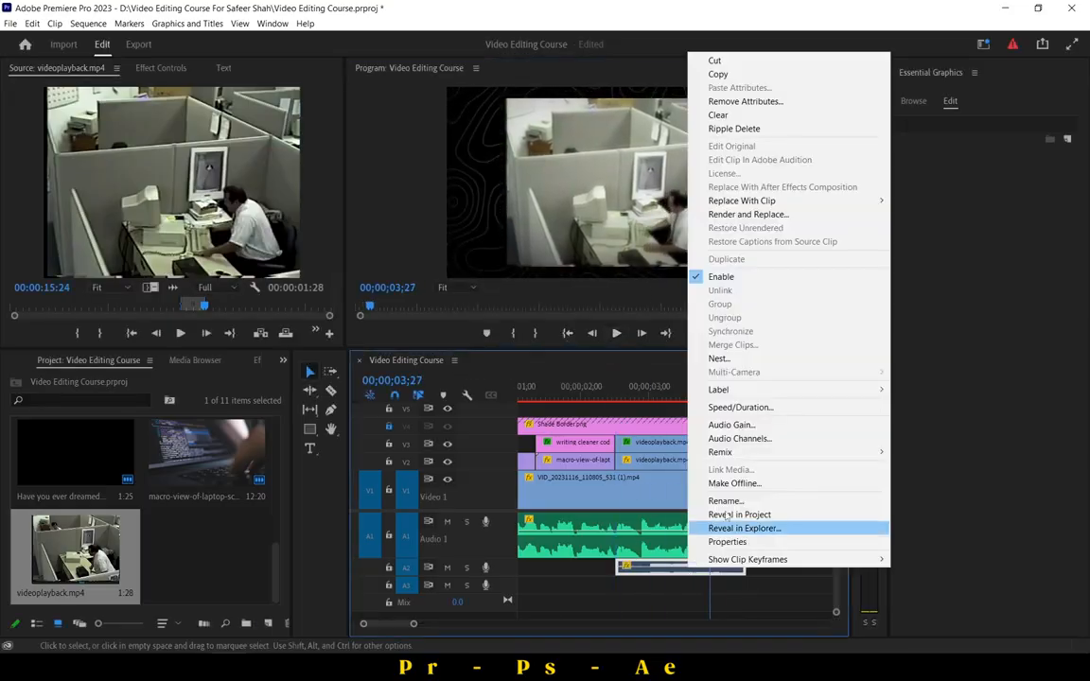
left_click(731, 424)
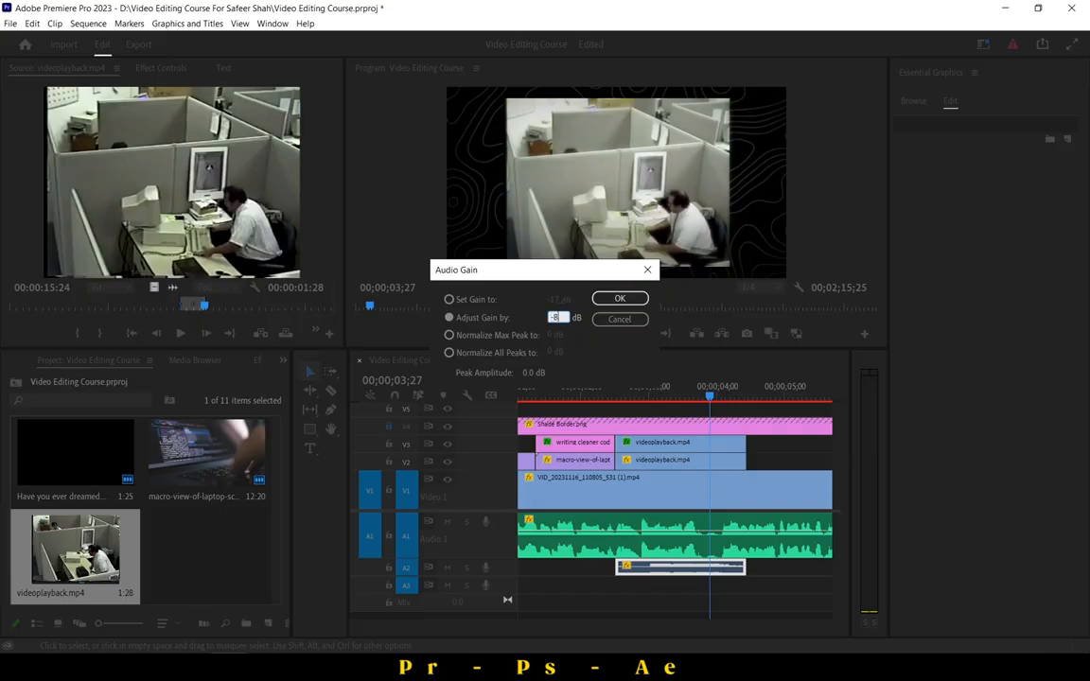
key("Return")
left_click(620, 336)
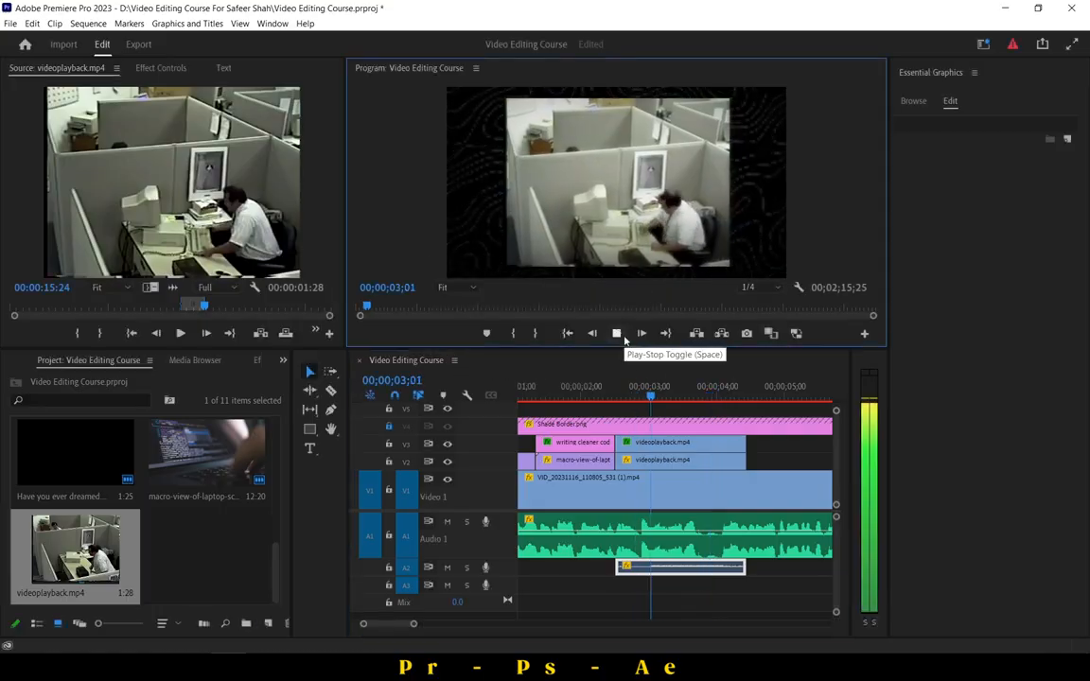
left_click(622, 338)
Skip the Eye Saver break reminder and play the office clip section to judge its sound against the voice-over.
scroll(733, 587, "down", 1)
scroll(732, 586, "up", 3)
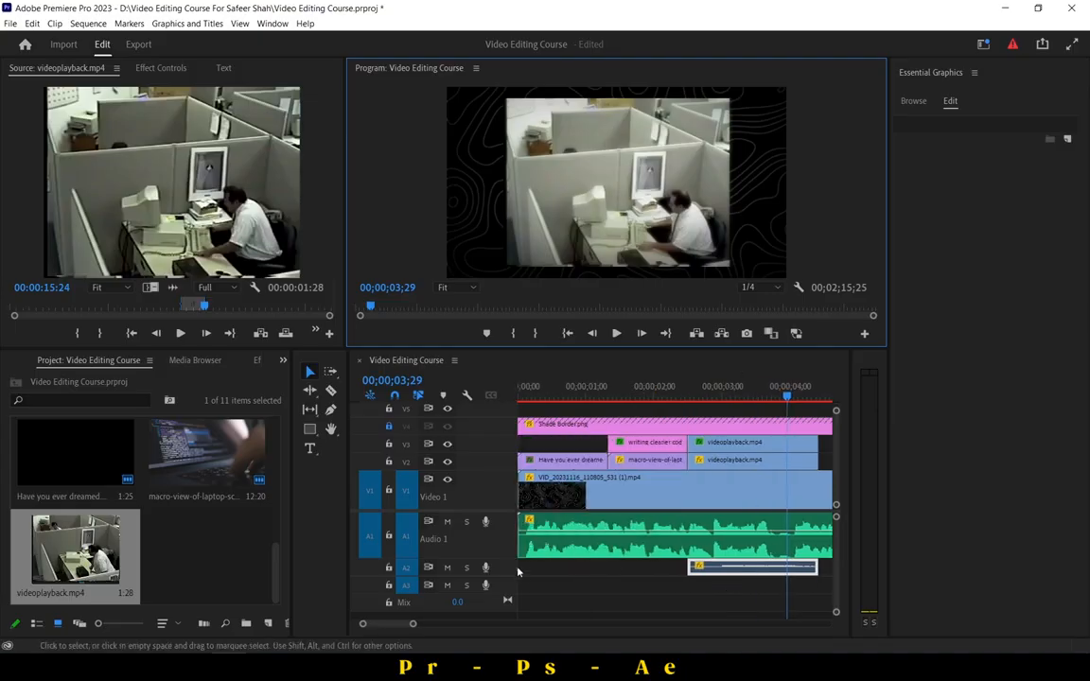
left_click_drag(362, 626, 352, 627)
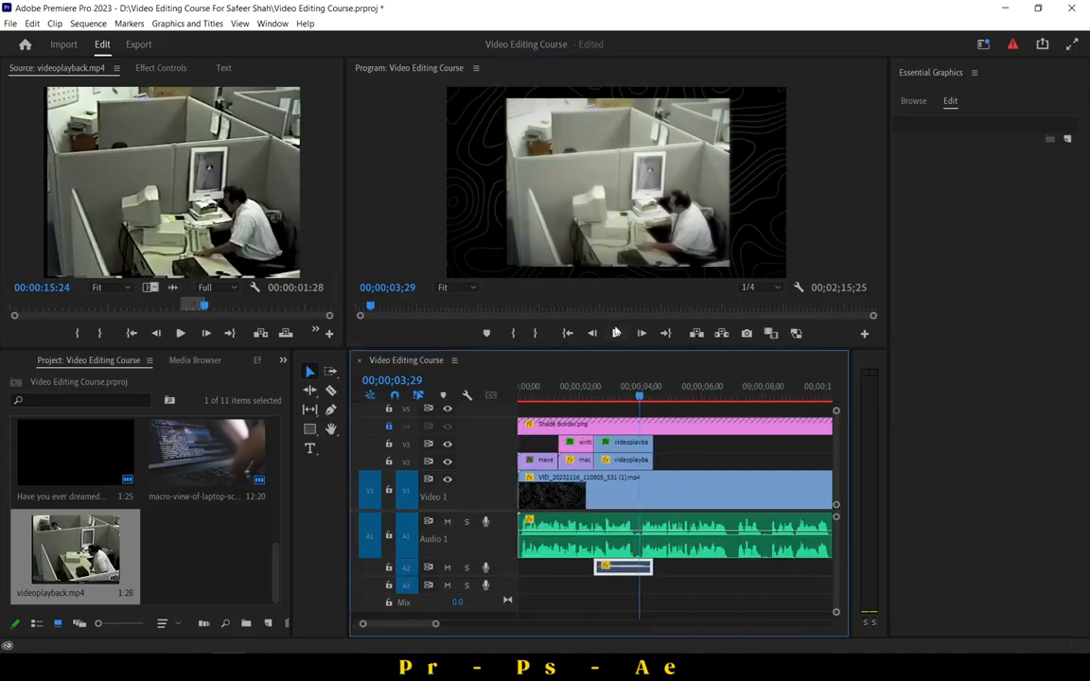
left_click_drag(652, 392, 603, 394)
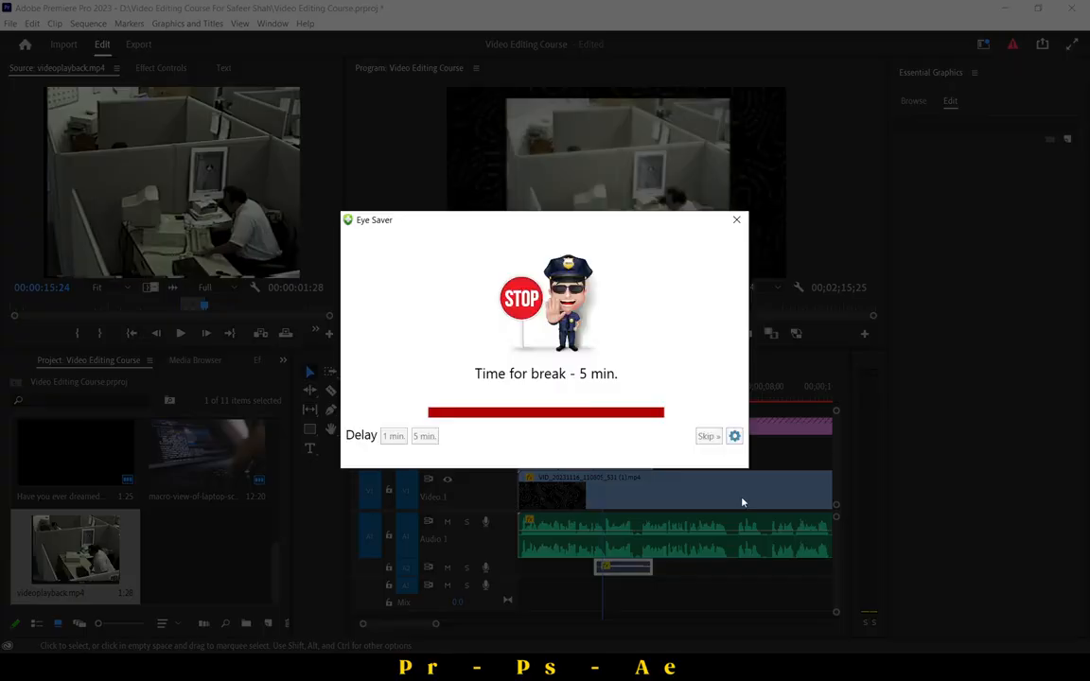
left_click(707, 436)
left_click(616, 333)
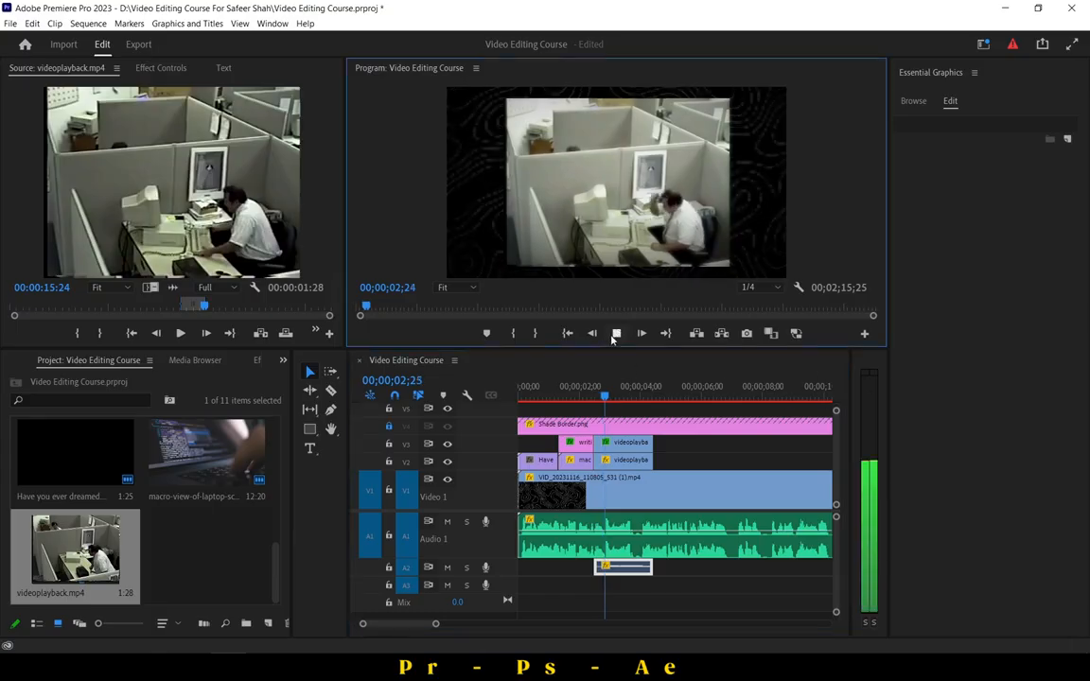
left_click(616, 333)
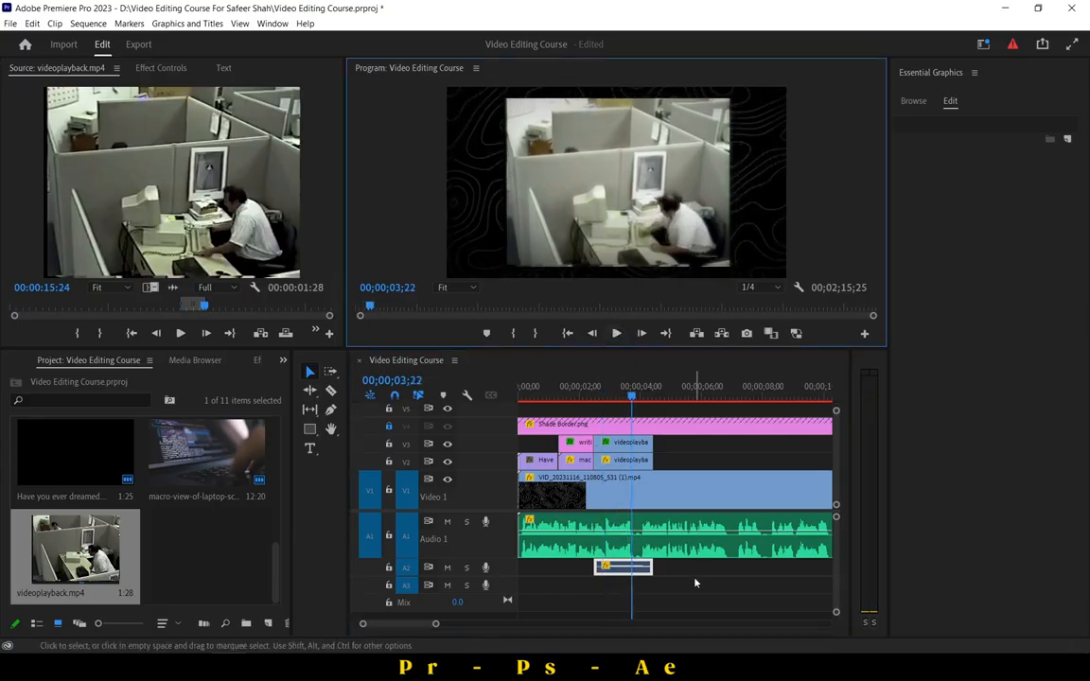
Raise the audio gain of the voice-over clip on A1.
left_click_drag(363, 625, 324, 631)
left_click(627, 556)
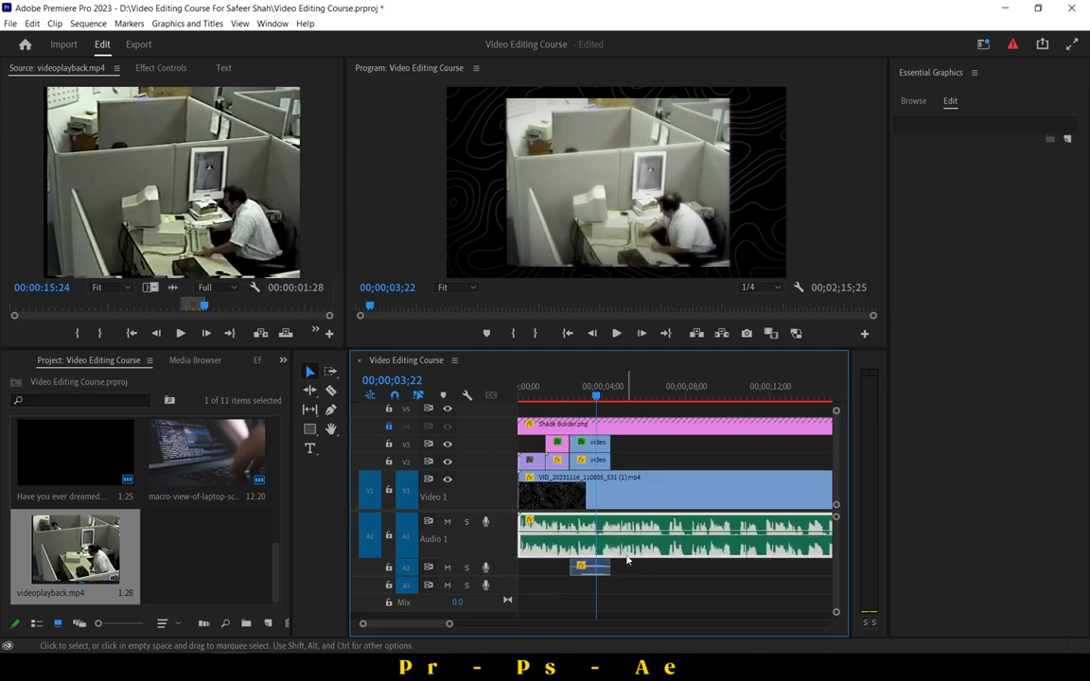
right_click(626, 561)
left_click(693, 414)
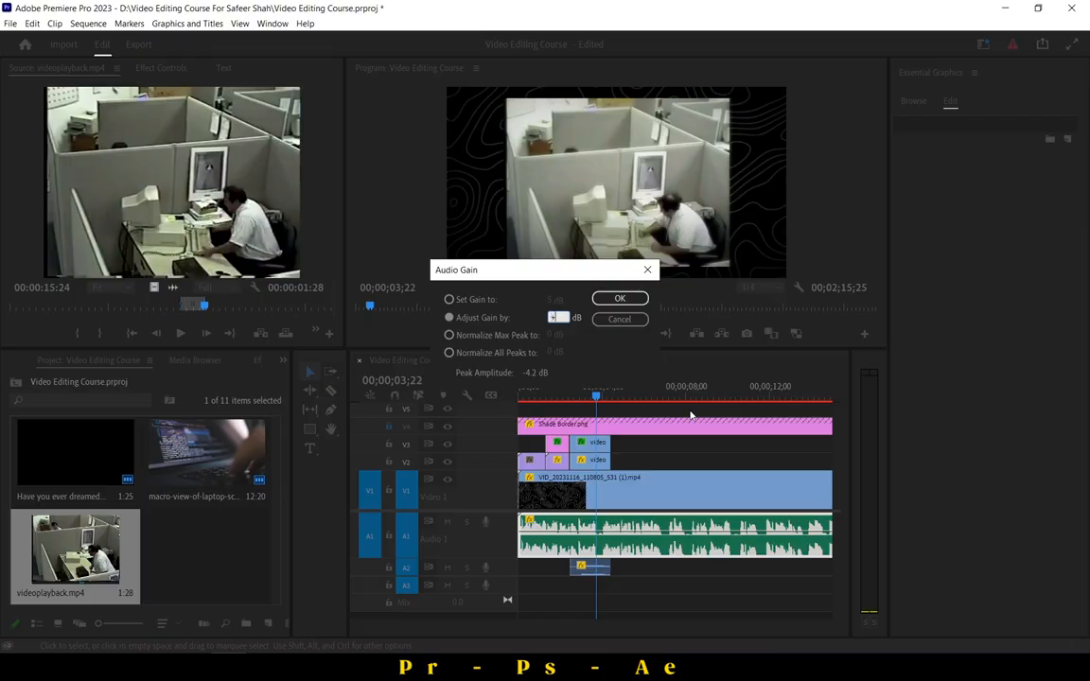
key("Return")
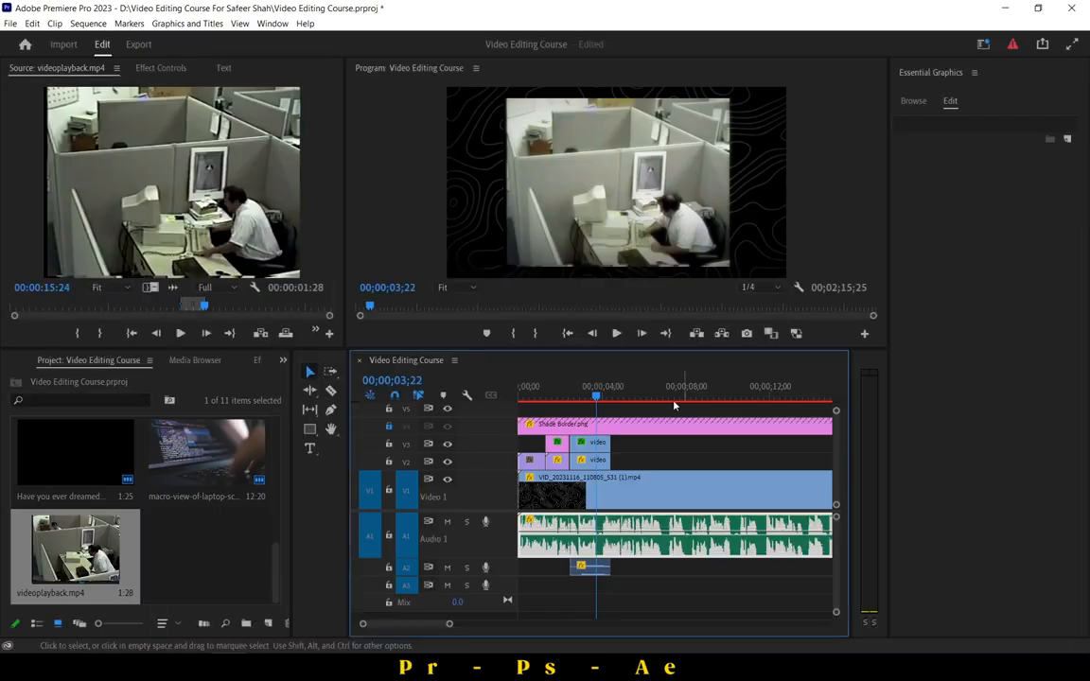
Play back the opening to check the voice-over mix and stop at the spoken word "bugs" at 00;00;03;09.
left_click_drag(666, 395, 348, 384)
left_click(616, 333)
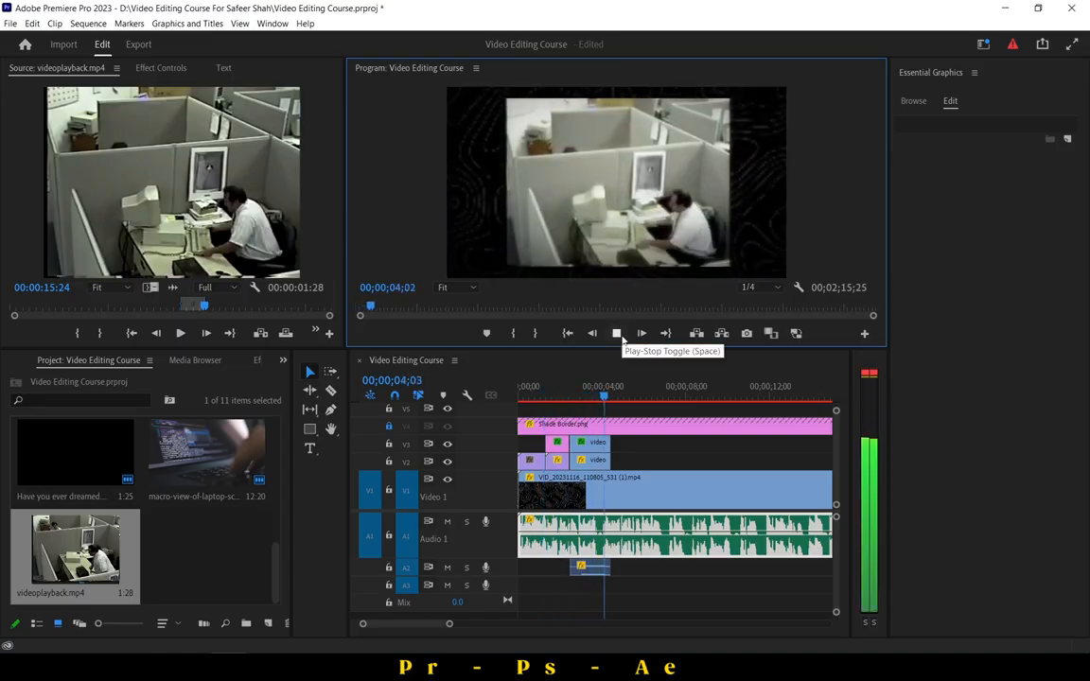
left_click(620, 337)
left_click(620, 336)
left_click(620, 336)
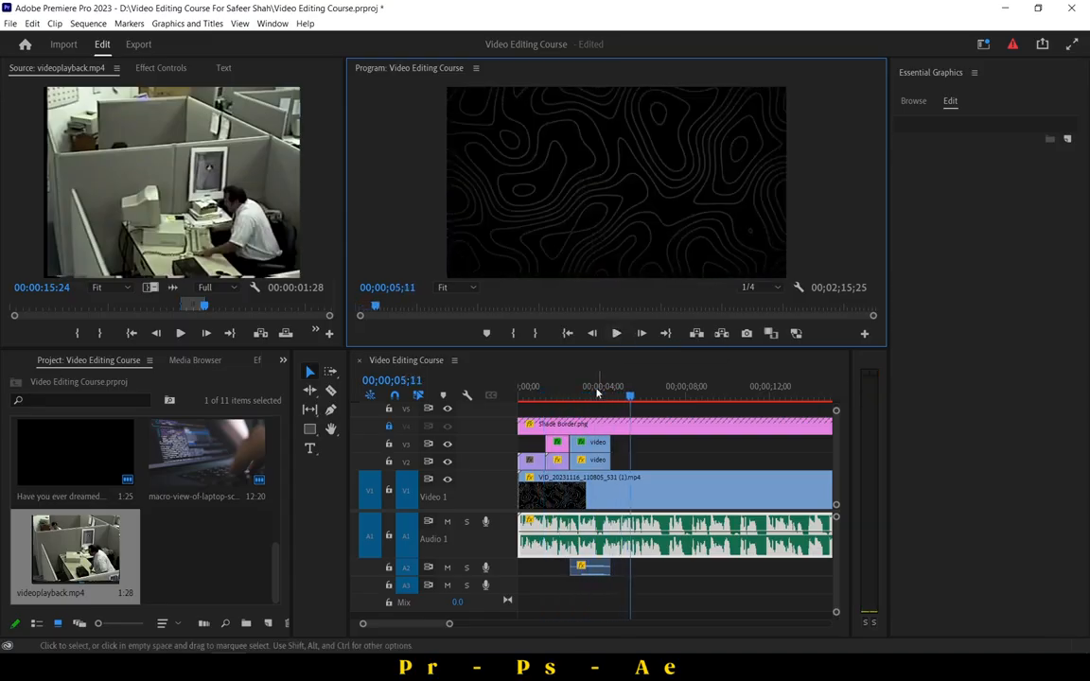
left_click(594, 390)
left_click_drag(365, 624, 391, 625)
scroll(752, 547, "up", 3)
left_click(577, 388)
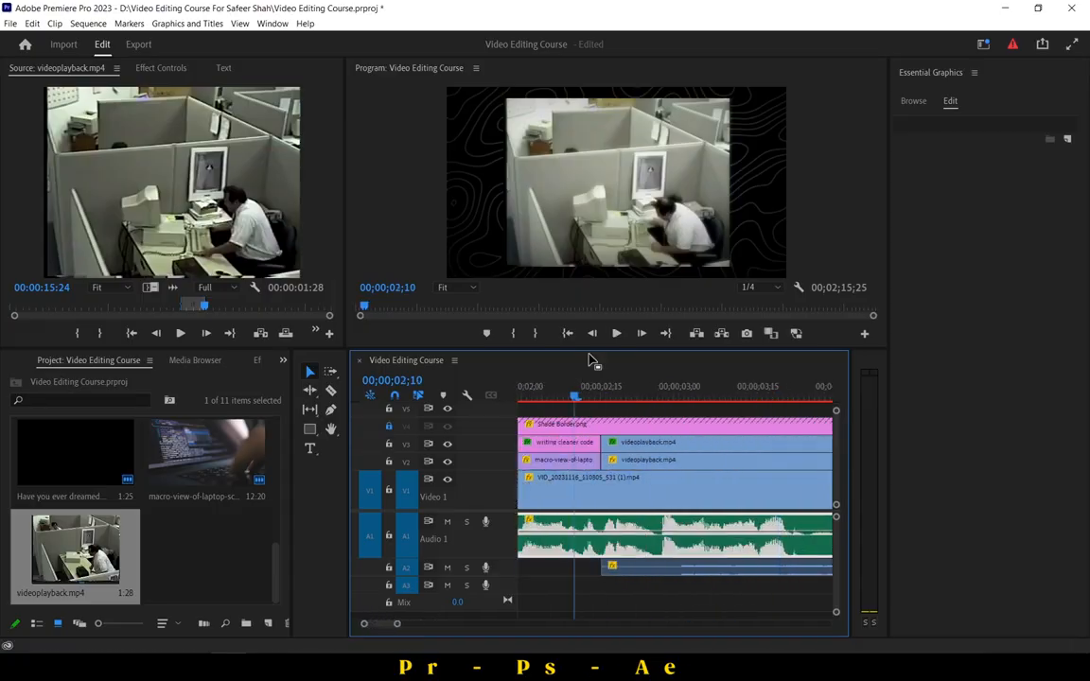
left_click(616, 333)
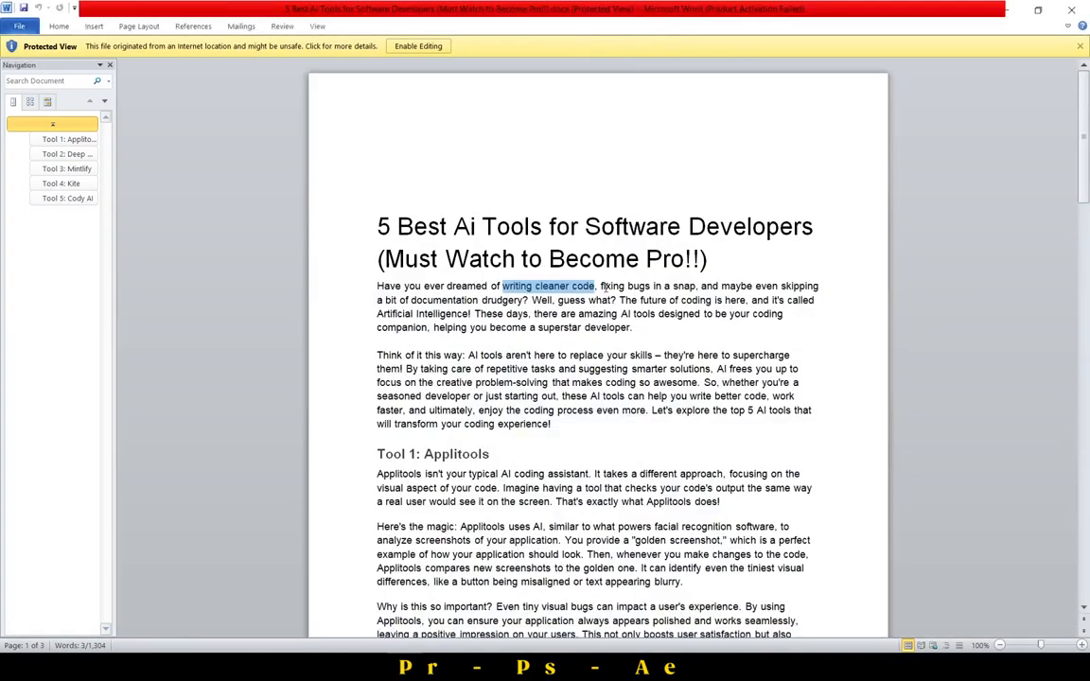
Take the word "bugs" from the Word script and add a "bugs!" title over the office clip at 00;00;03;09.
right_click(640, 290)
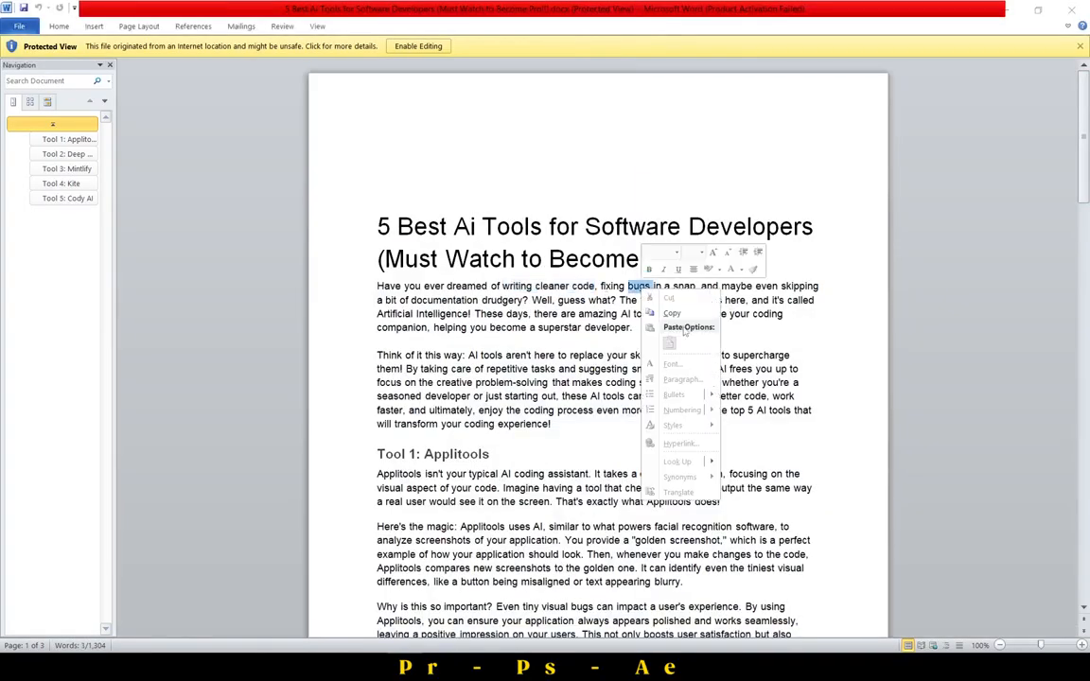
key("Escape")
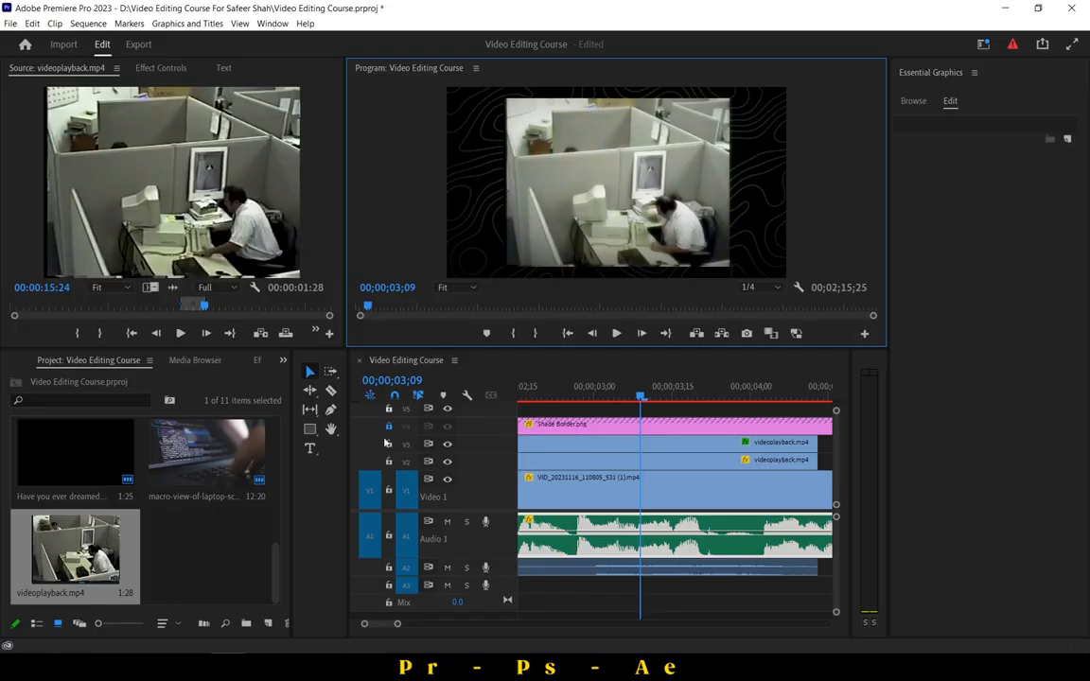
key("t")
left_click(565, 197)
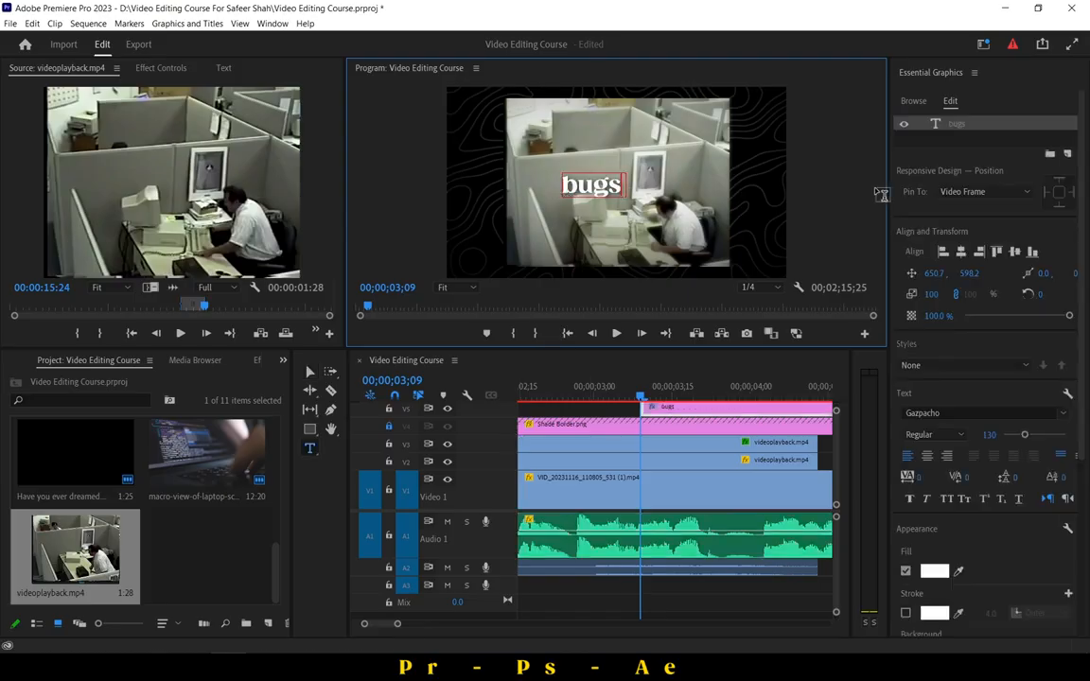
Change the fill colour of the whole "bugs!" title to solid red.
key("ctrl+a")
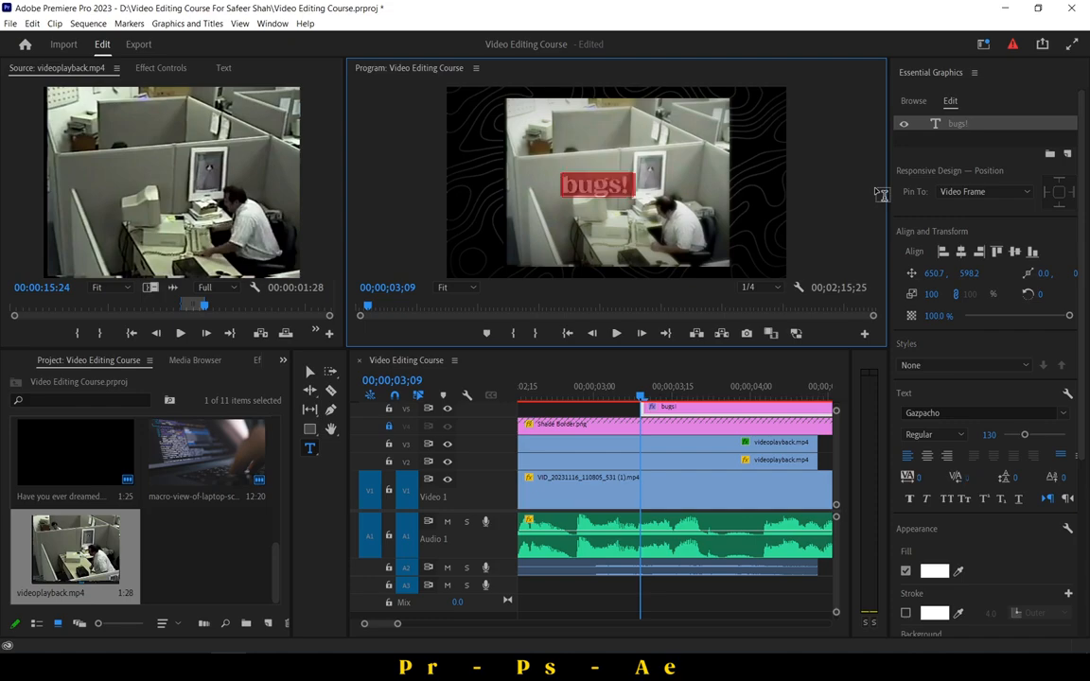
left_click(934, 573)
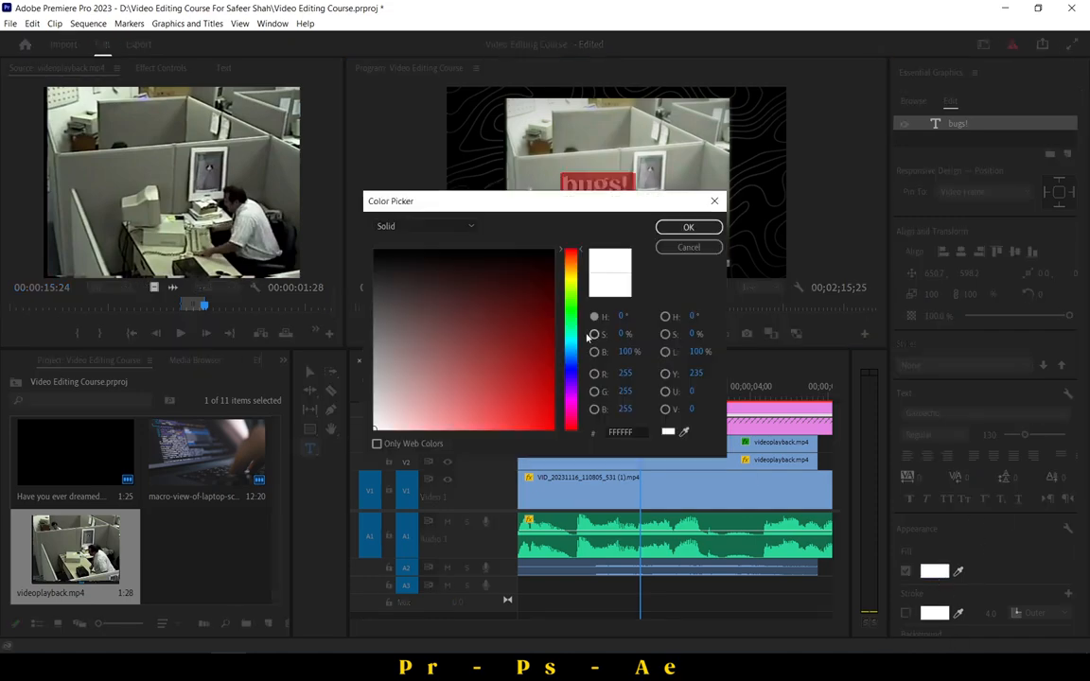
left_click(696, 227)
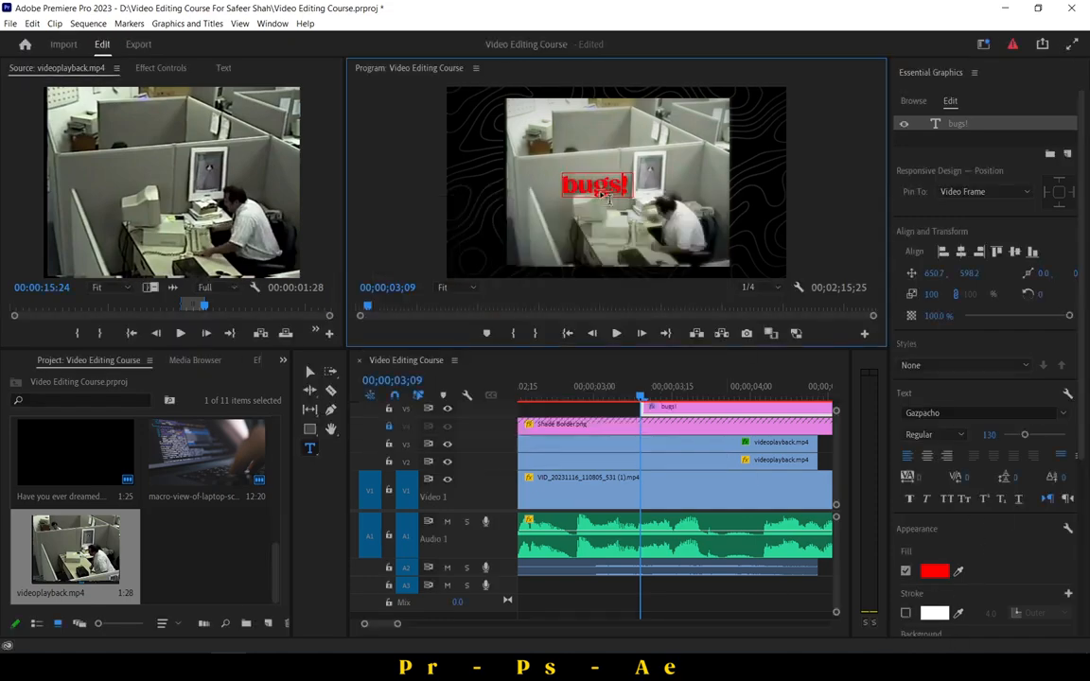
Enlarge the "bugs!" title to font size 201 and centre it vertically in the frame.
left_click_drag(988, 435, 987, 435)
left_click(1031, 253)
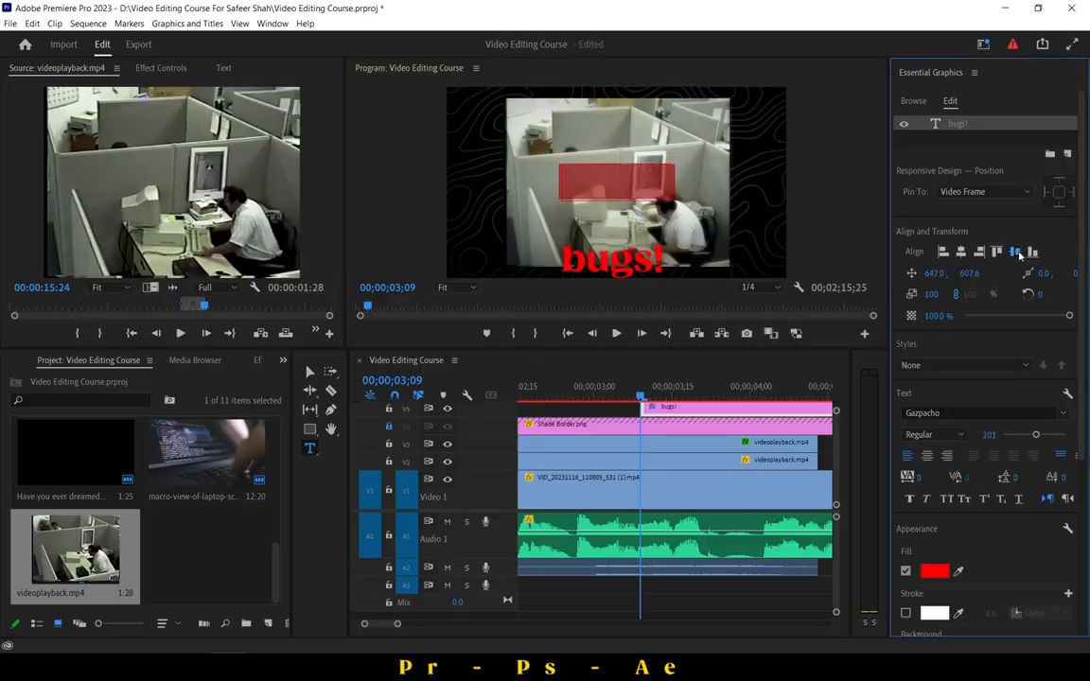
left_click(1015, 252)
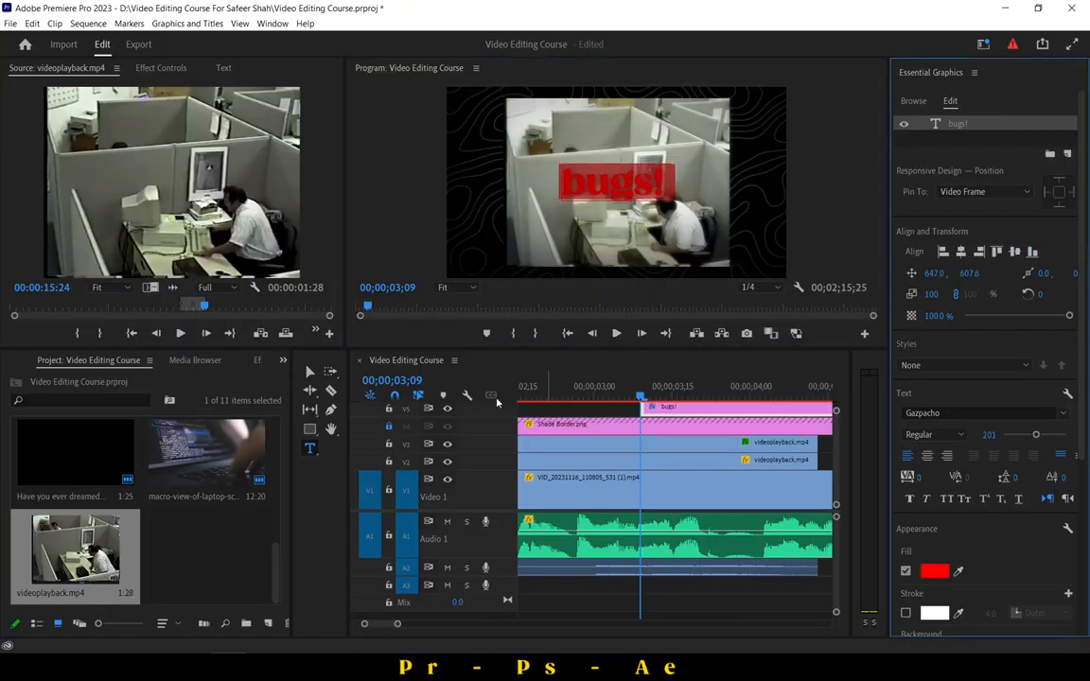
left_click(311, 372)
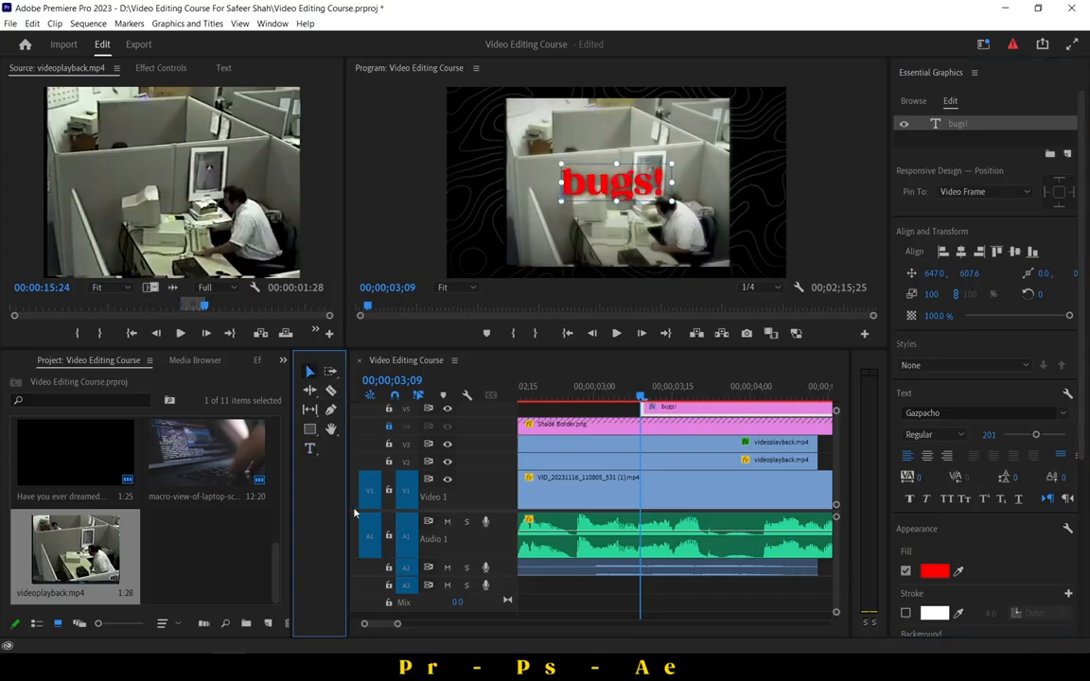
Narrow the toolbox to a single column and play the sequence on past the "bugs!" title.
left_click_drag(351, 513, 338, 512)
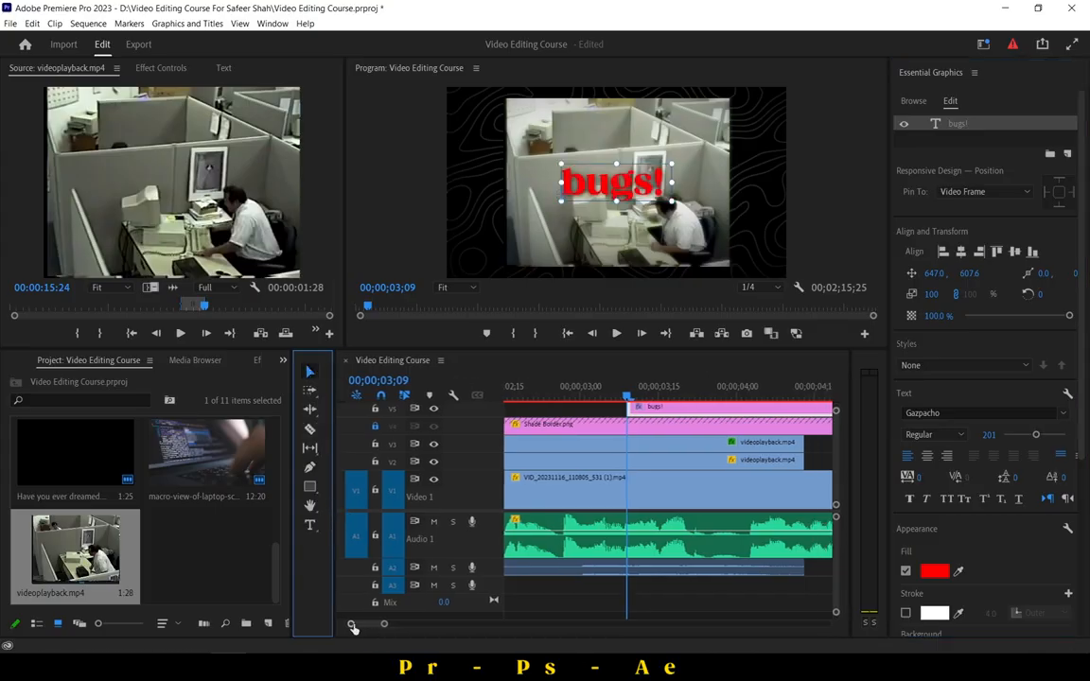
left_click_drag(352, 627, 349, 628)
left_click(616, 333)
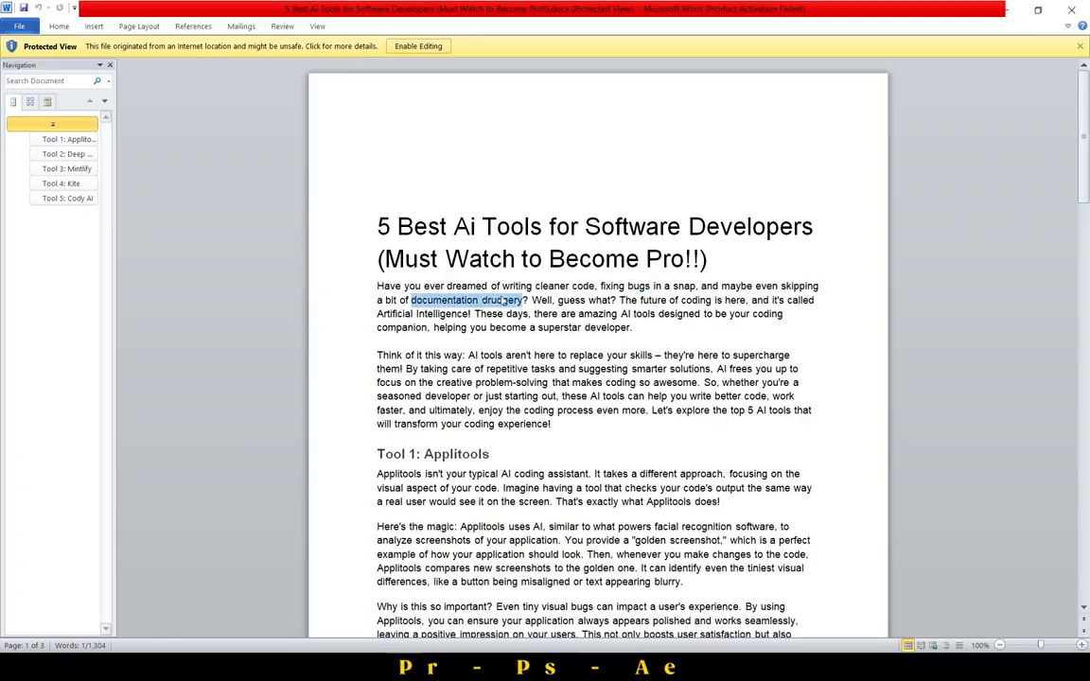
Copy the phrase "documentation drudgery" from the Word script and search Storyblocks videos for it.
right_click(502, 301)
key("Escape")
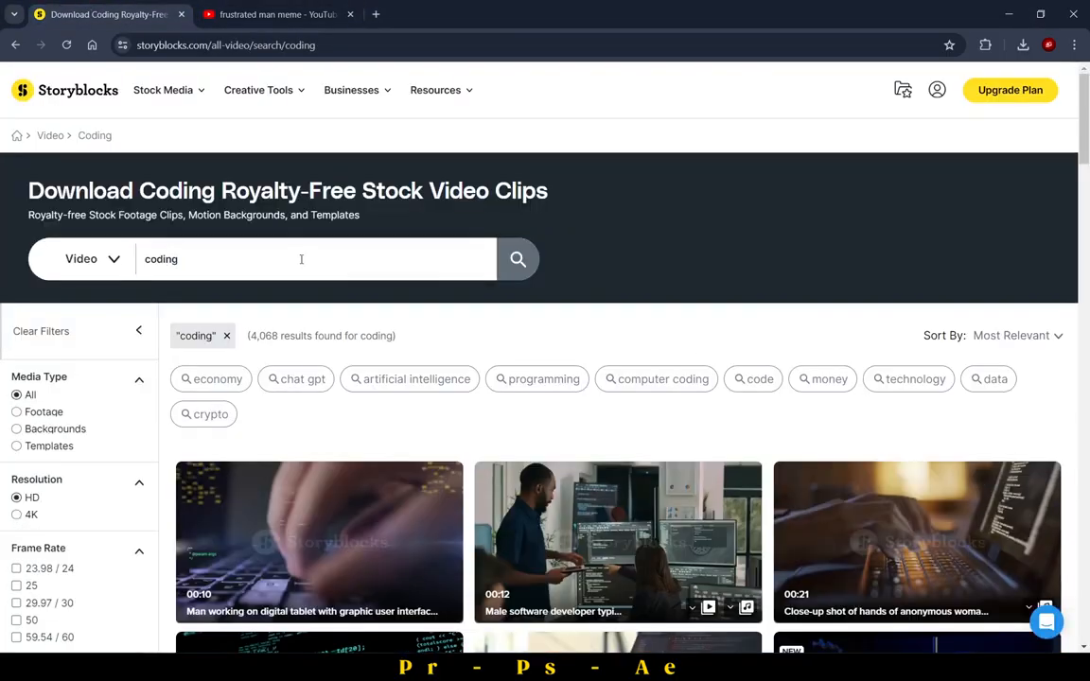
left_click(271, 264)
right_click(272, 265)
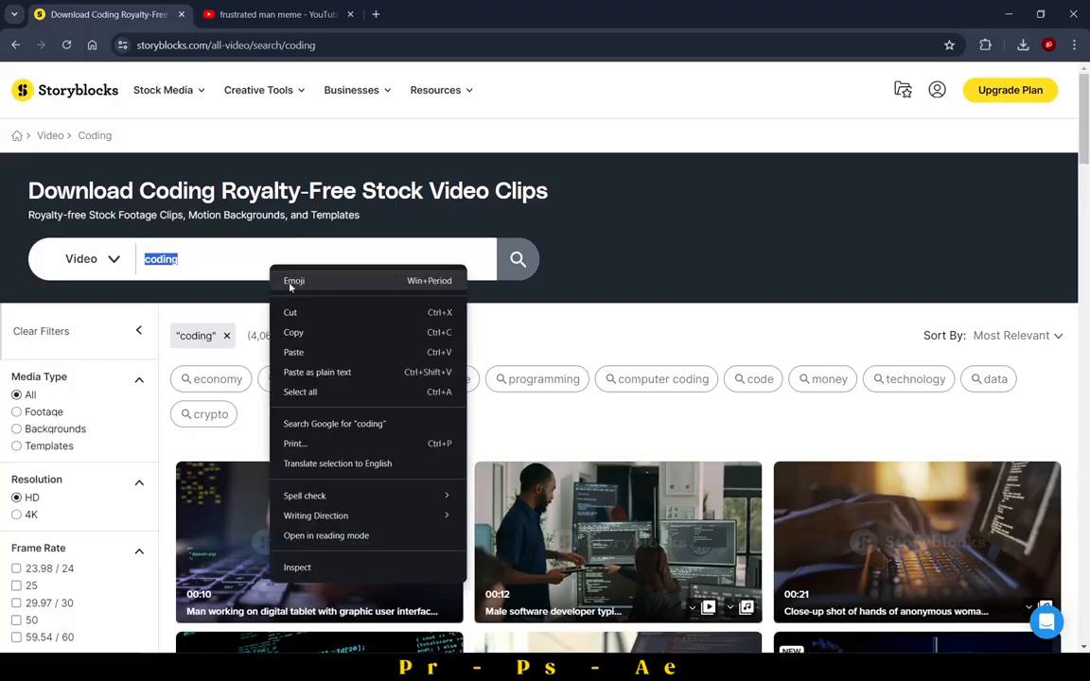
left_click(302, 350)
key("Return")
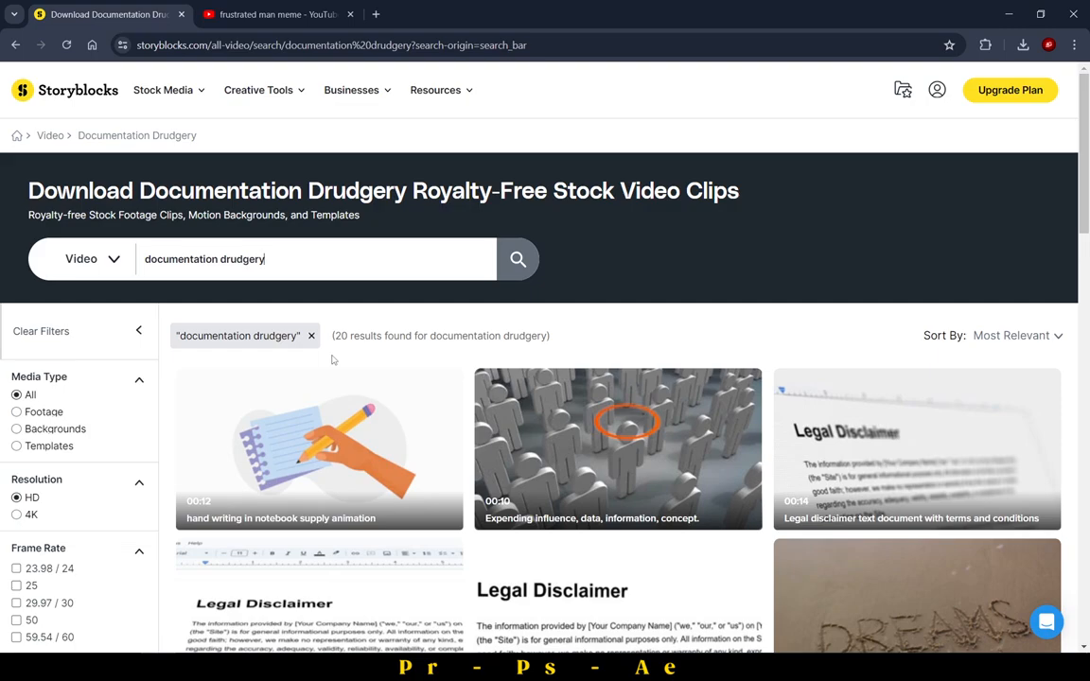
Look through the "documentation drudgery" video results for a clip that suits the voice-over line.
scroll(331, 360, "down", 5)
scroll(681, 454, "up", 5)
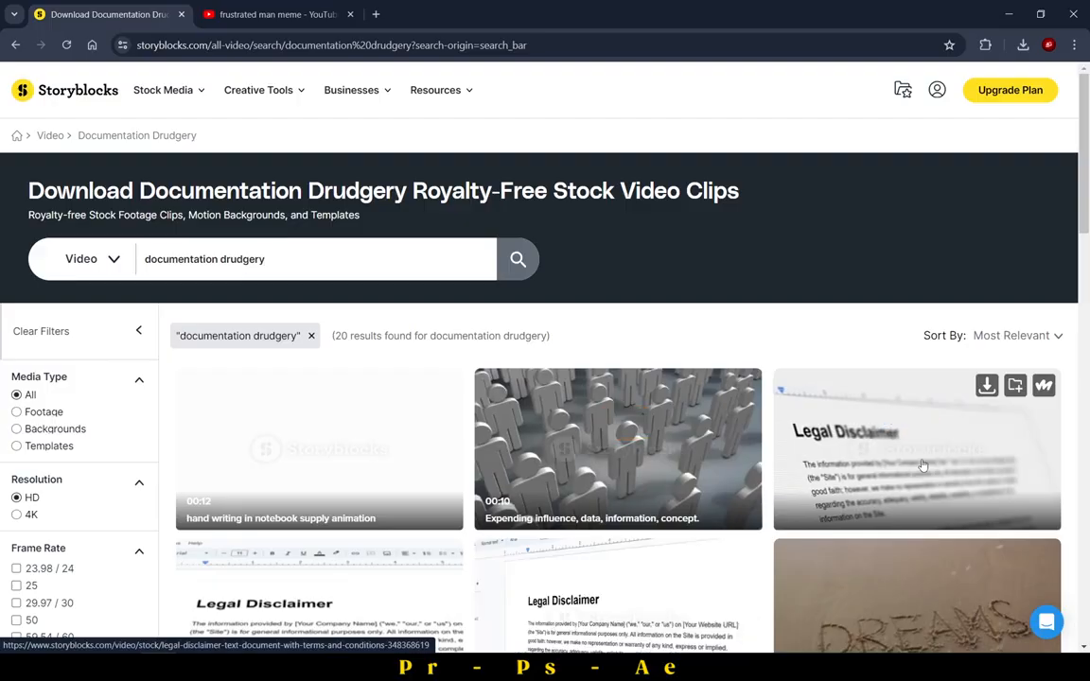
scroll(601, 568, "down", 1)
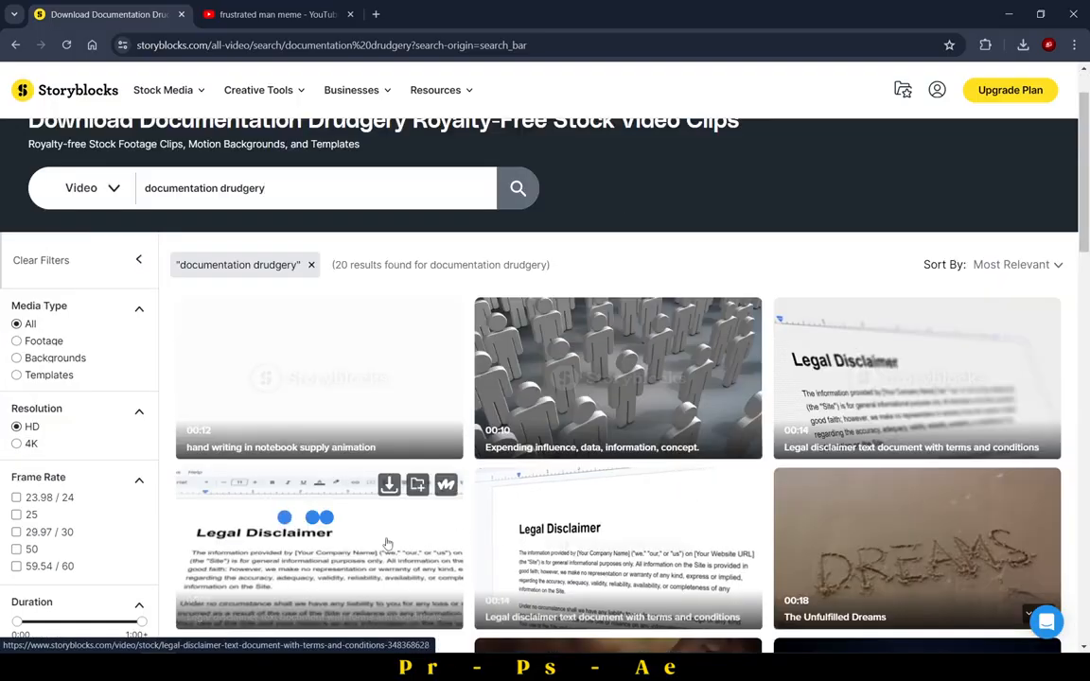
scroll(378, 539, "down", 5)
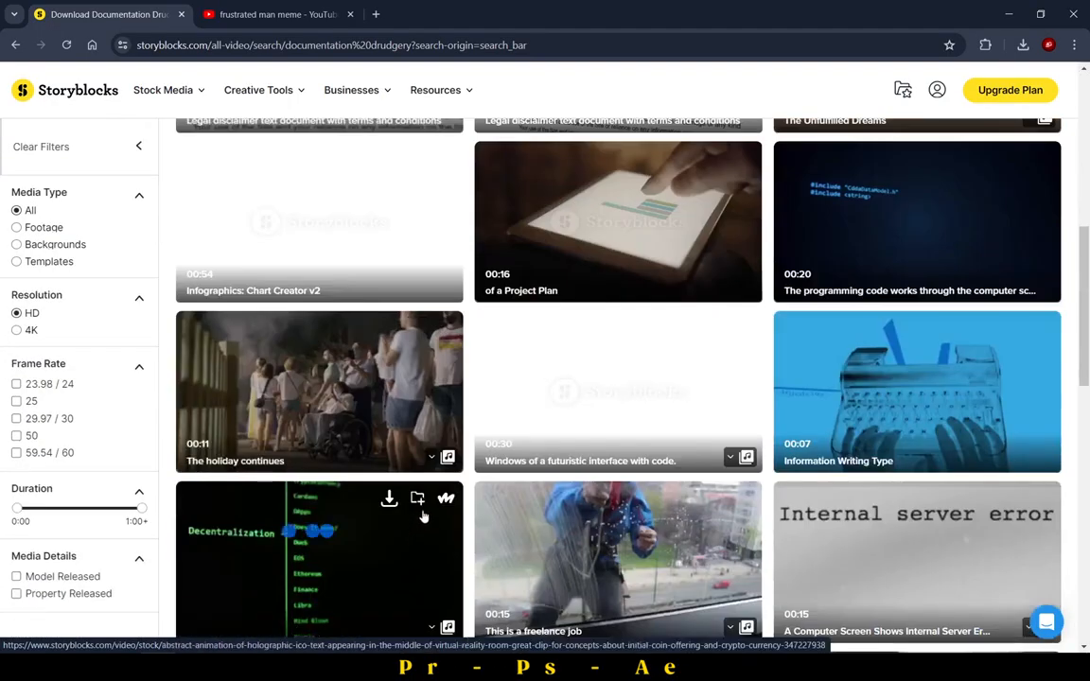
scroll(370, 536, "down", 5)
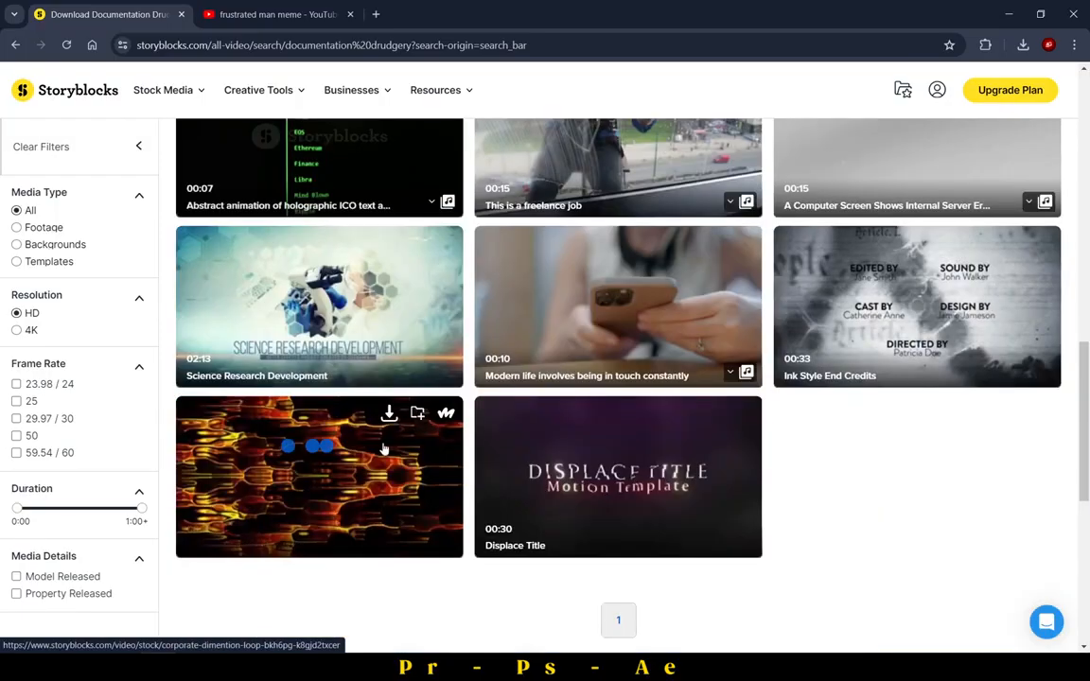
scroll(595, 444, "up", 5)
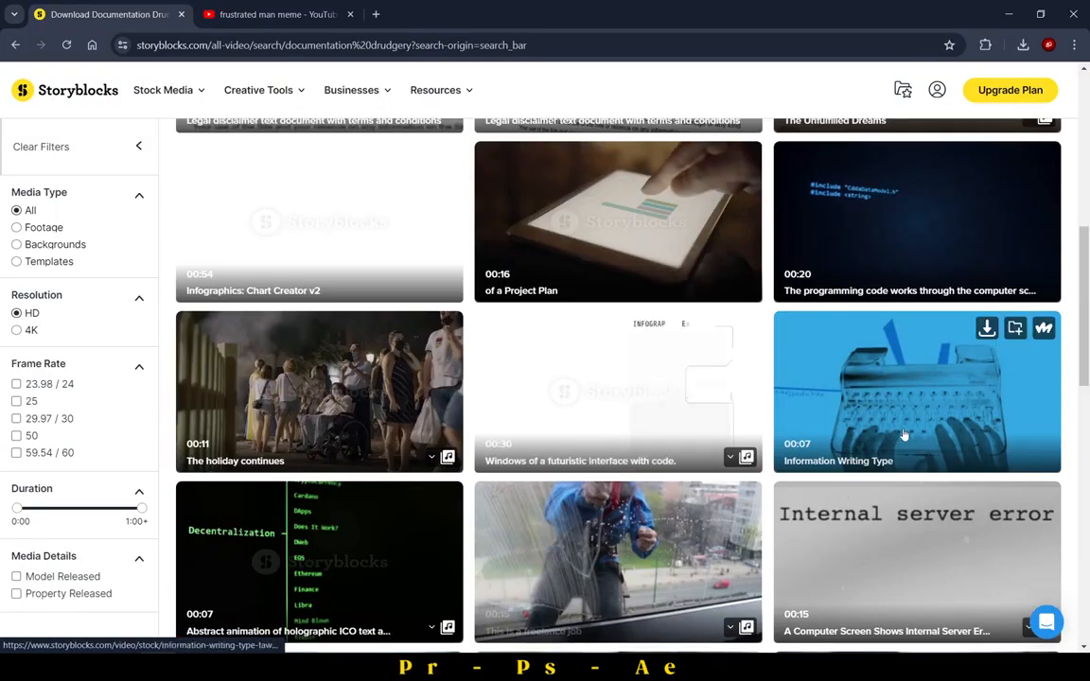
scroll(910, 430, "up", 2)
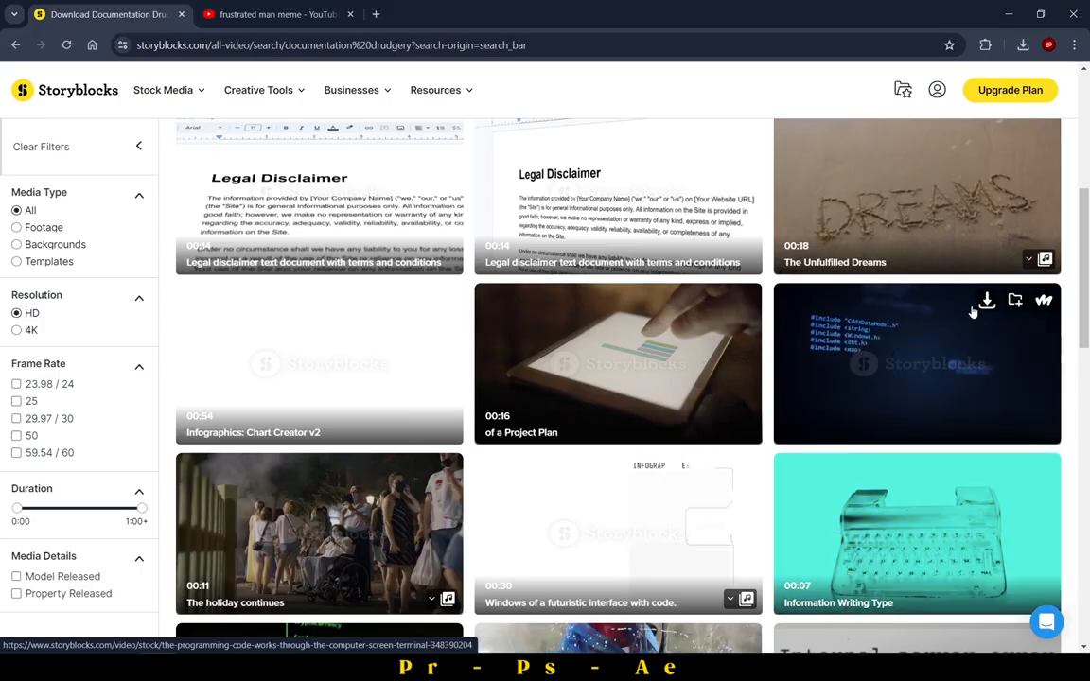
scroll(897, 352, "up", 1)
Download the stock clip of programming code running through a computer screen terminal in HDMP4 (h264) format.
left_click(988, 372)
left_click(853, 431)
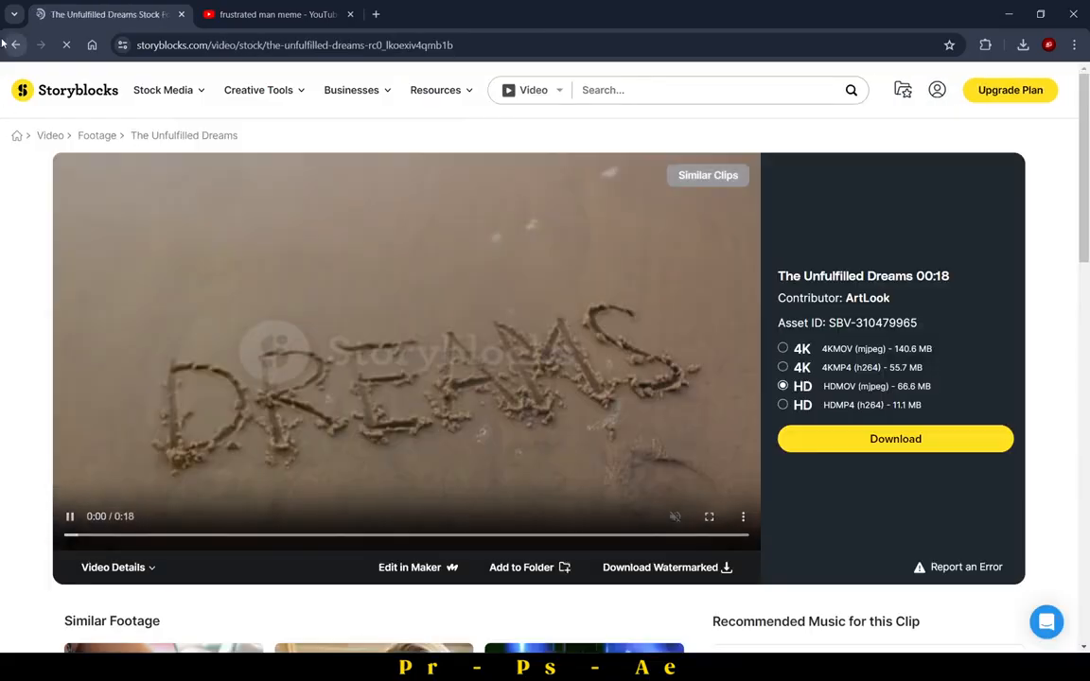
key("alt+Left")
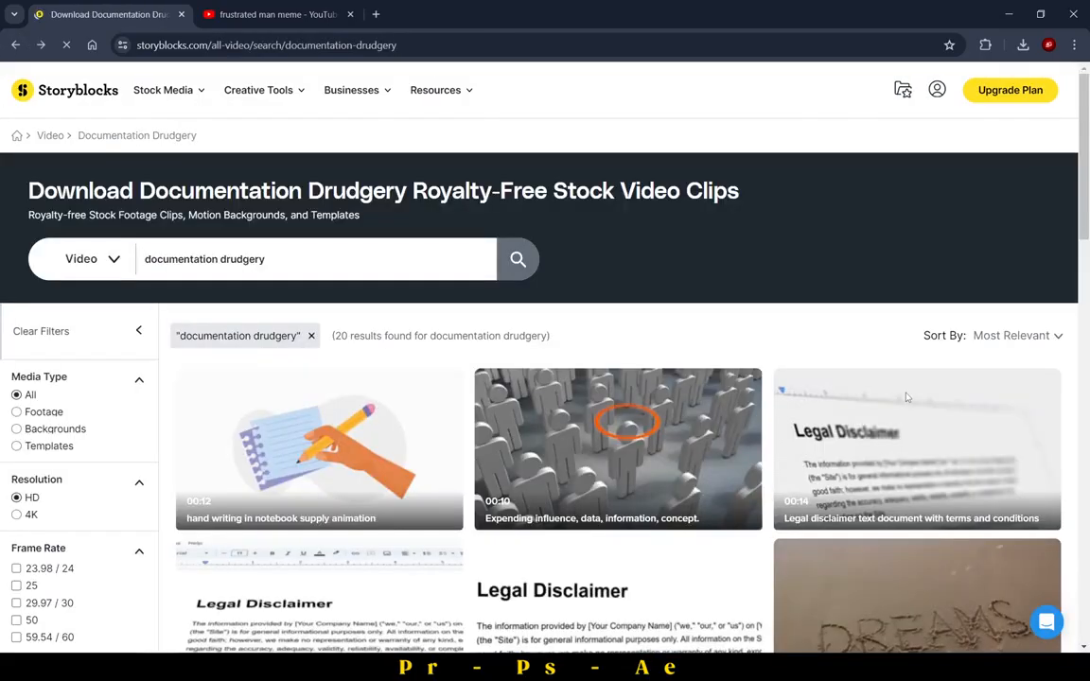
left_click(989, 373)
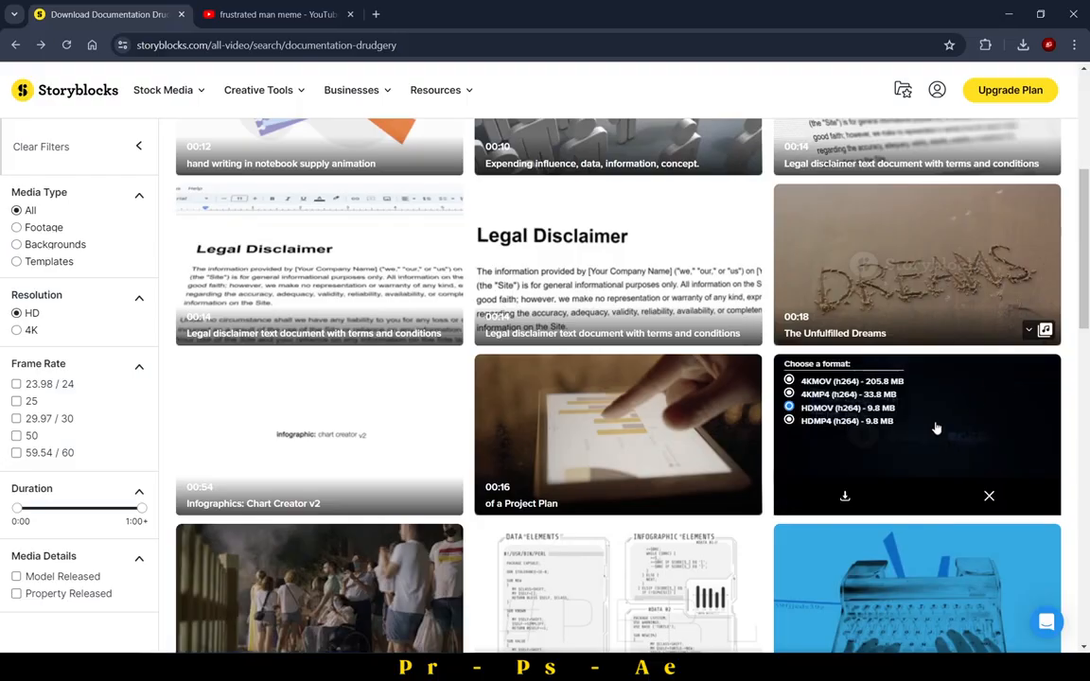
left_click(869, 421)
left_click(845, 495)
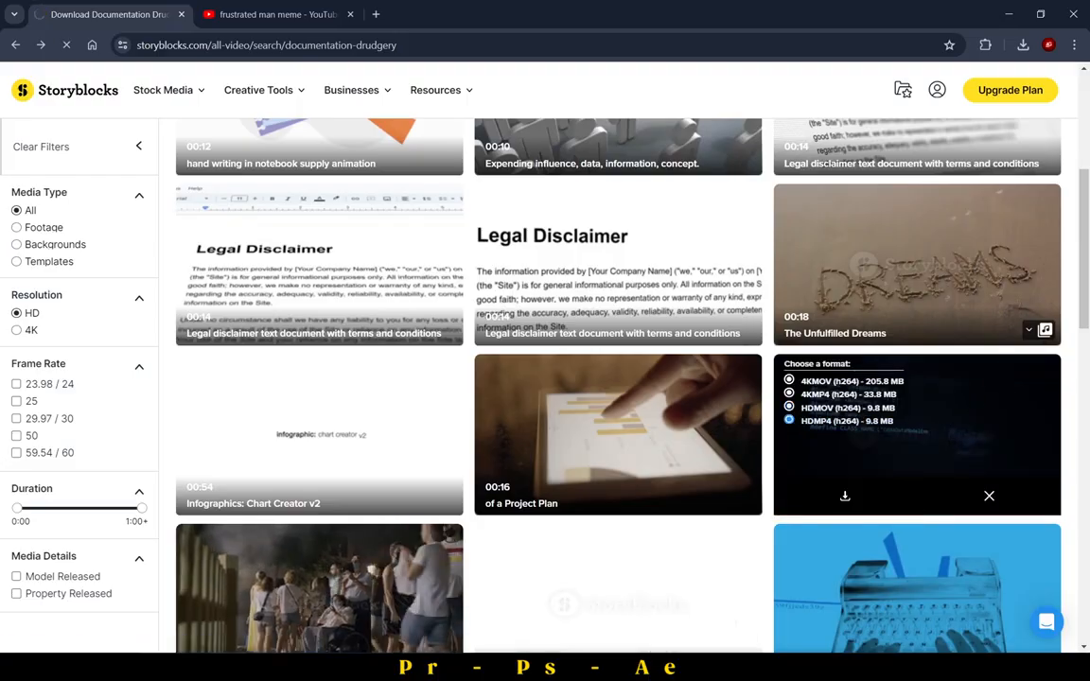
mouse_move(227, 670)
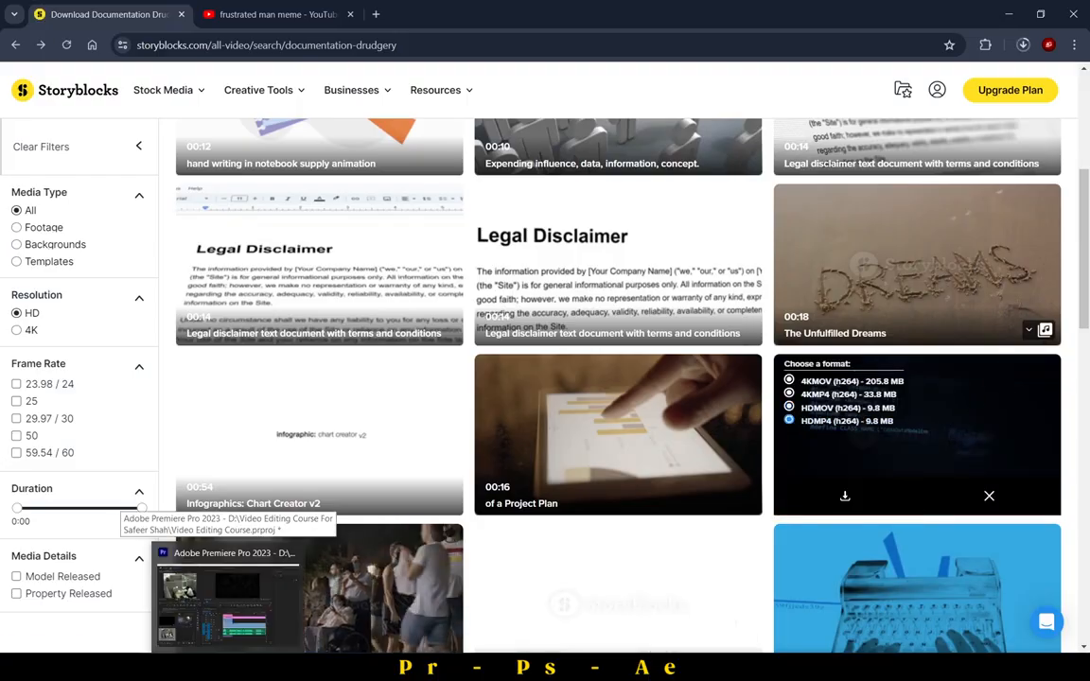
left_click(227, 588)
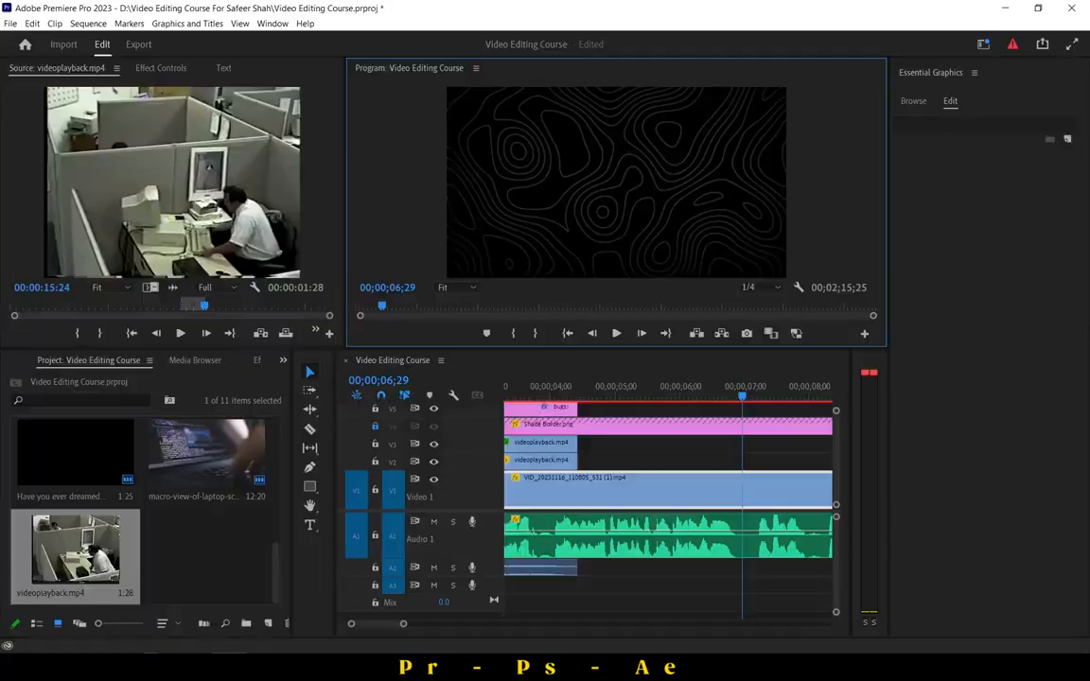
double_click(194, 580)
left_click(178, 276)
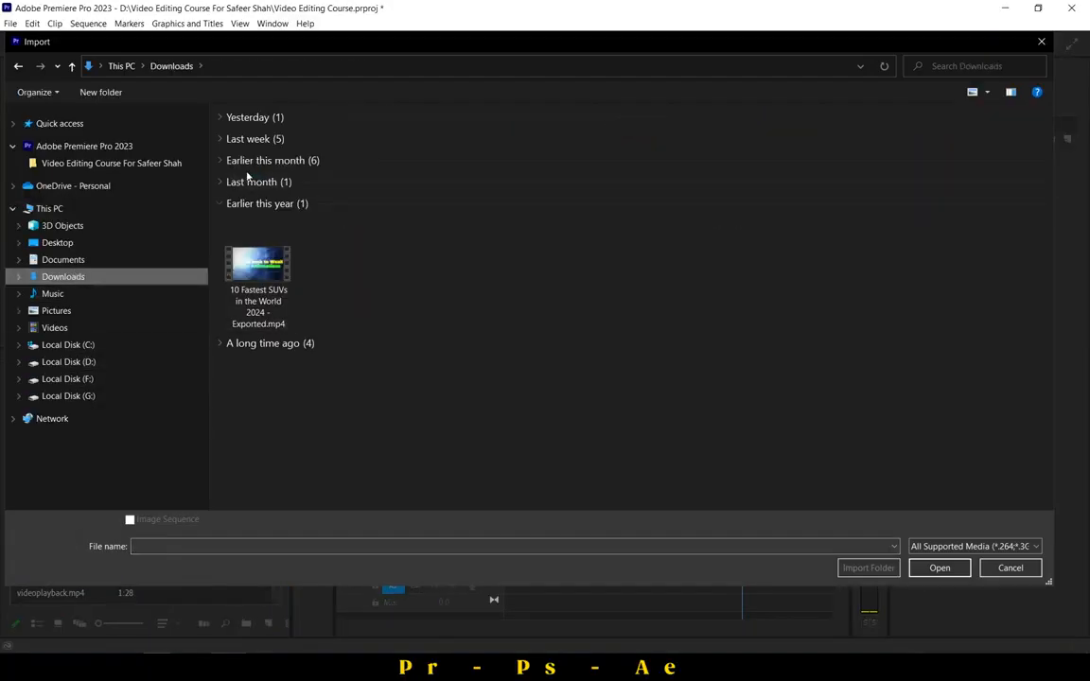
left_click(267, 169)
right_click(271, 167)
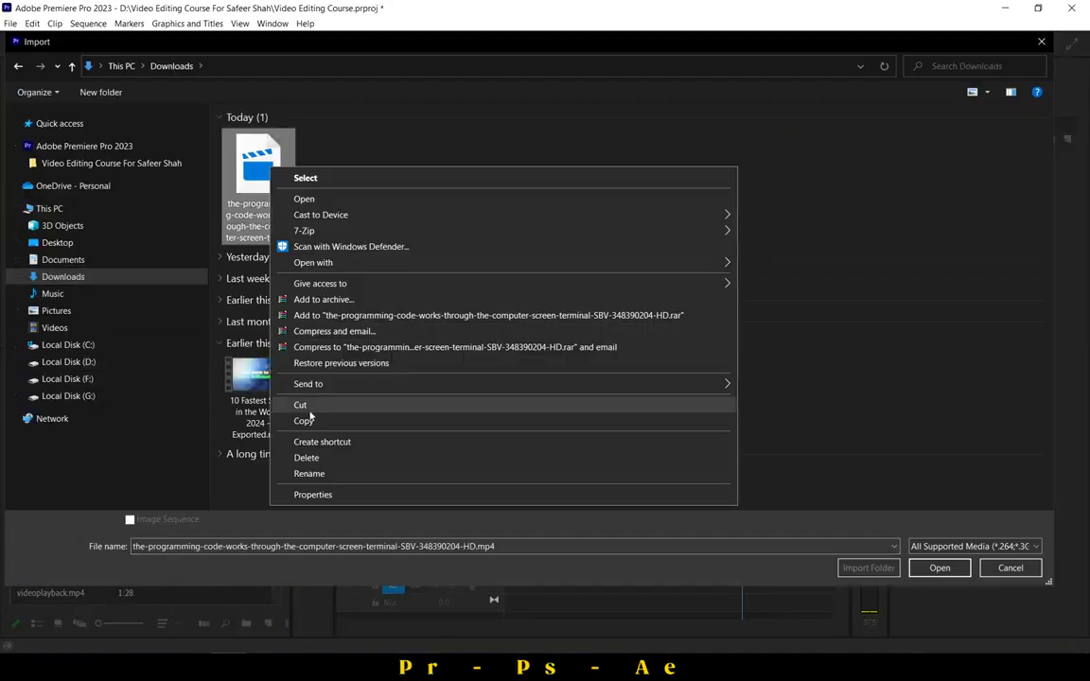
left_click(300, 404)
left_click(111, 163)
right_click(626, 294)
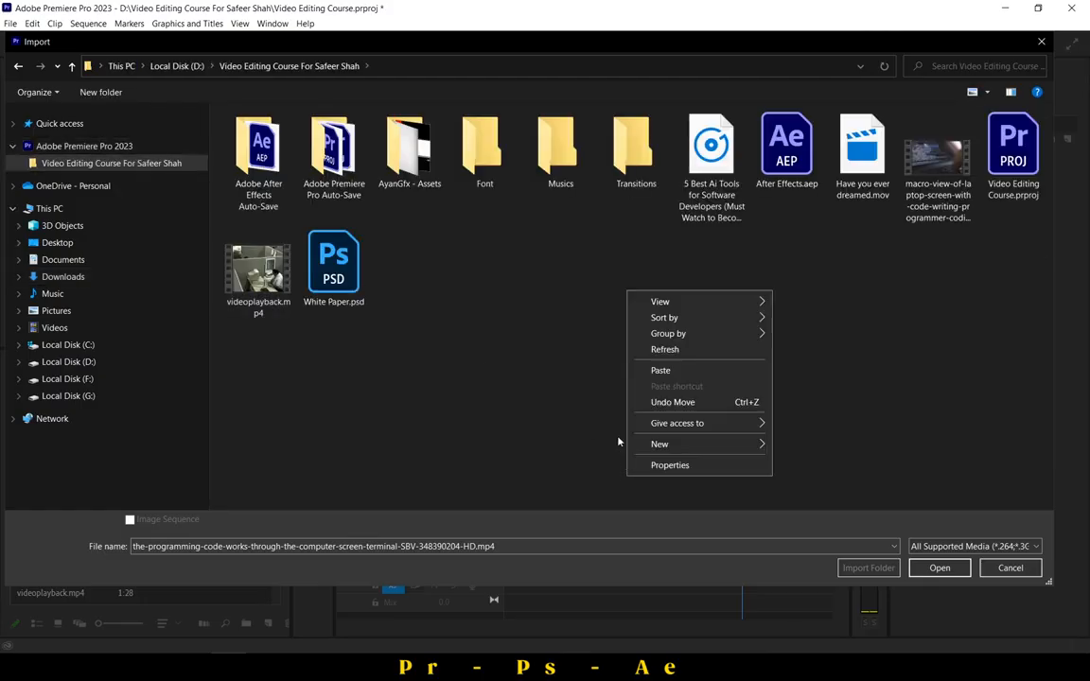
left_click(680, 371)
key("Return")
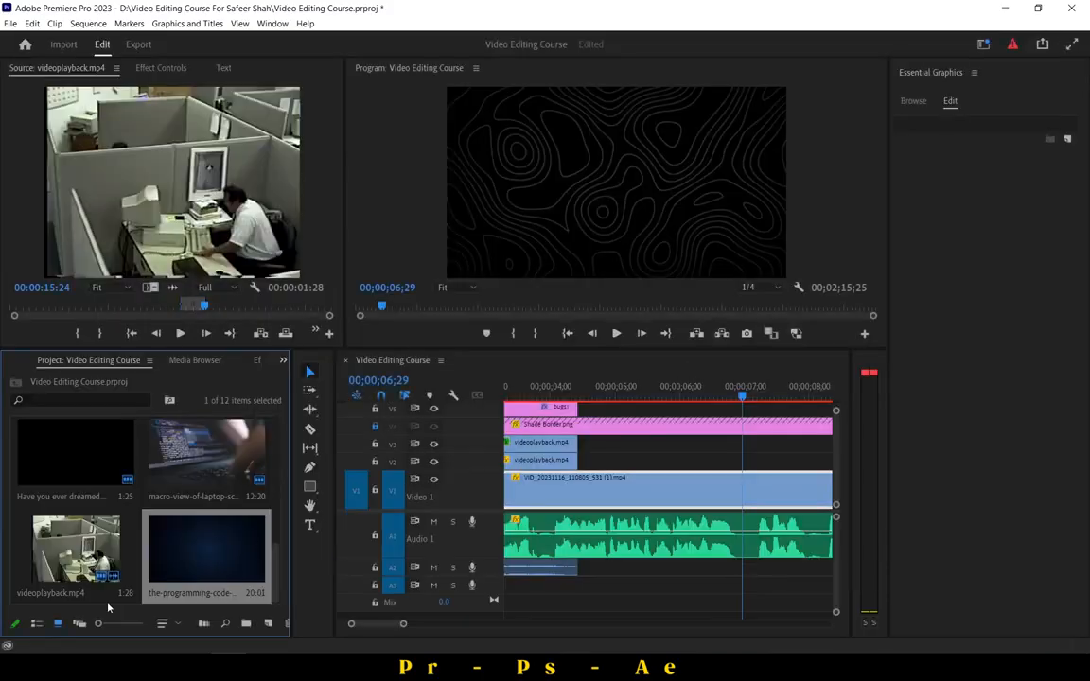
Place the programming-code clip on V2 directly after videoplayback.mp4 and play the sequence from the start.
left_click_drag(205, 554, 581, 459)
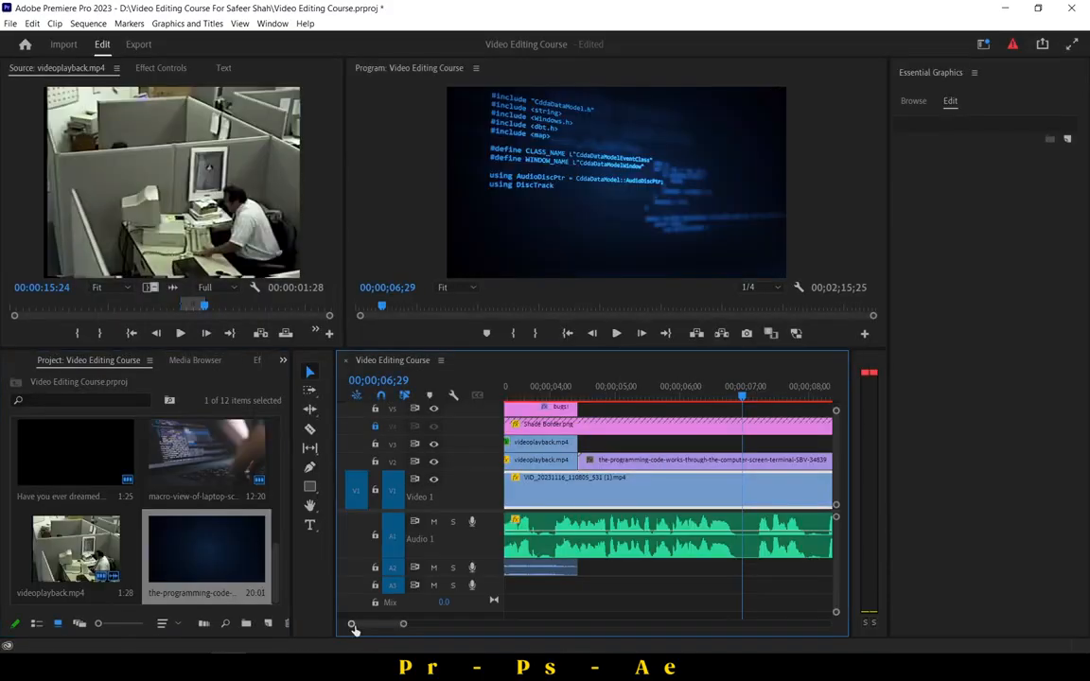
left_click_drag(352, 626, 277, 643)
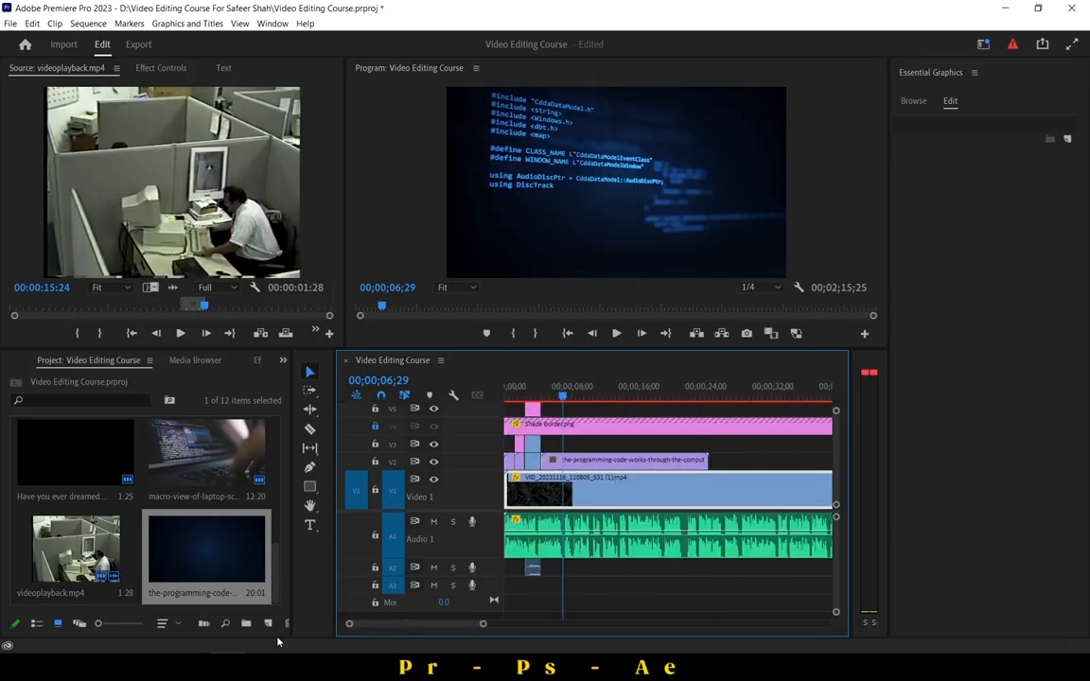
left_click_drag(535, 393, 503, 395)
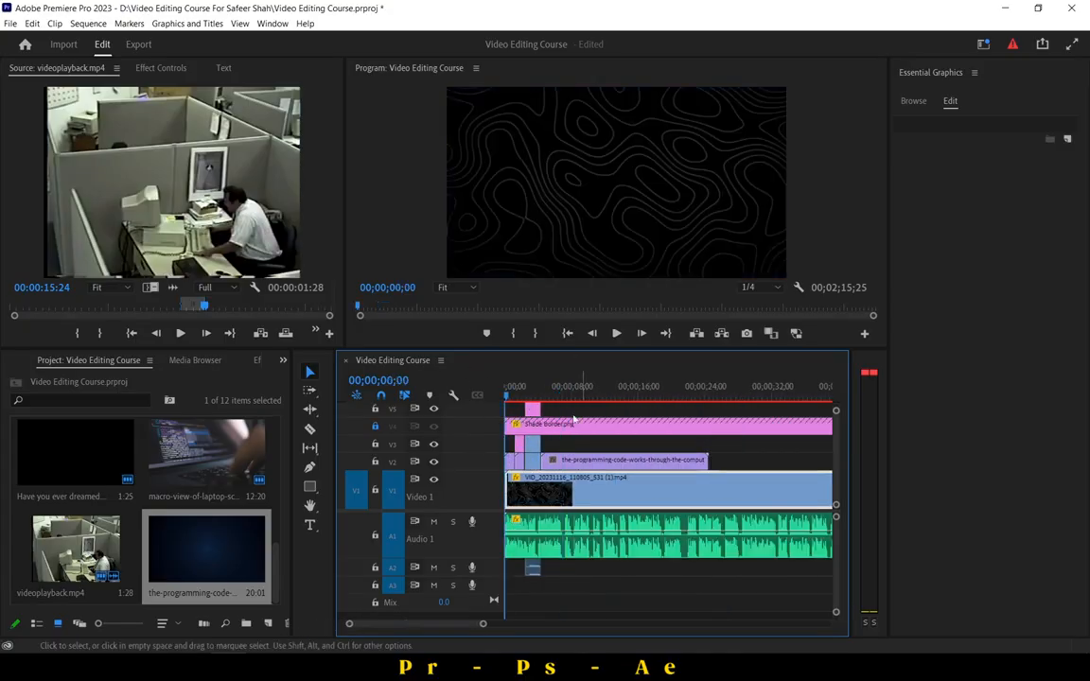
left_click(616, 334)
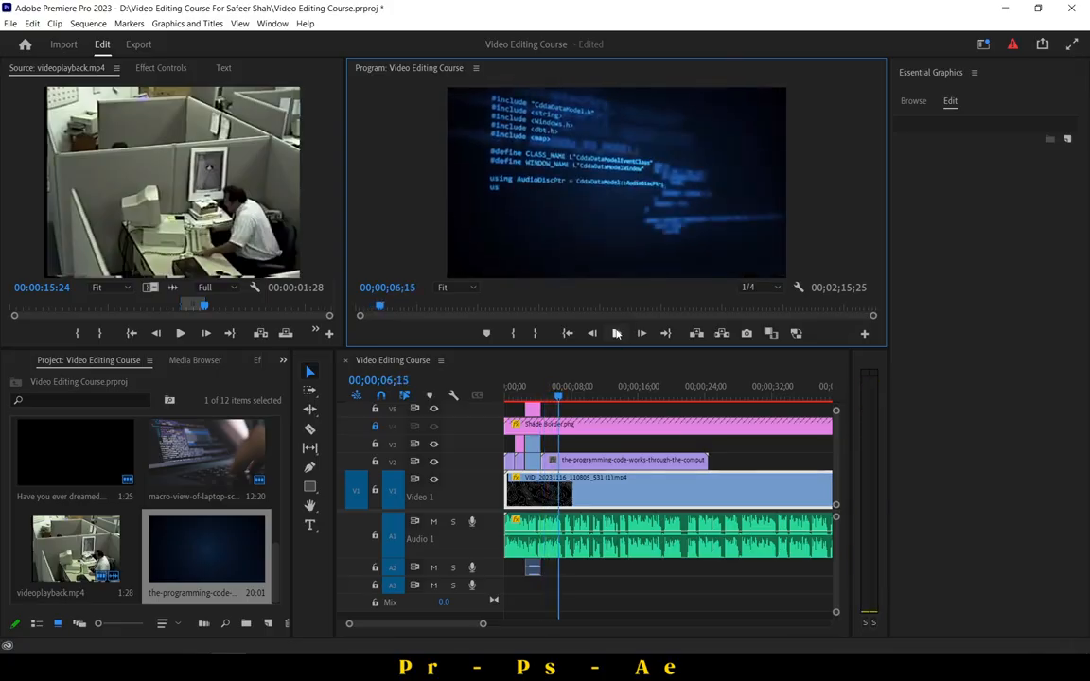
Split the programming-code clip on V2 at about 00;00;07;06, where the audio waveform resumes, and delete the part after the cut.
left_click(346, 628)
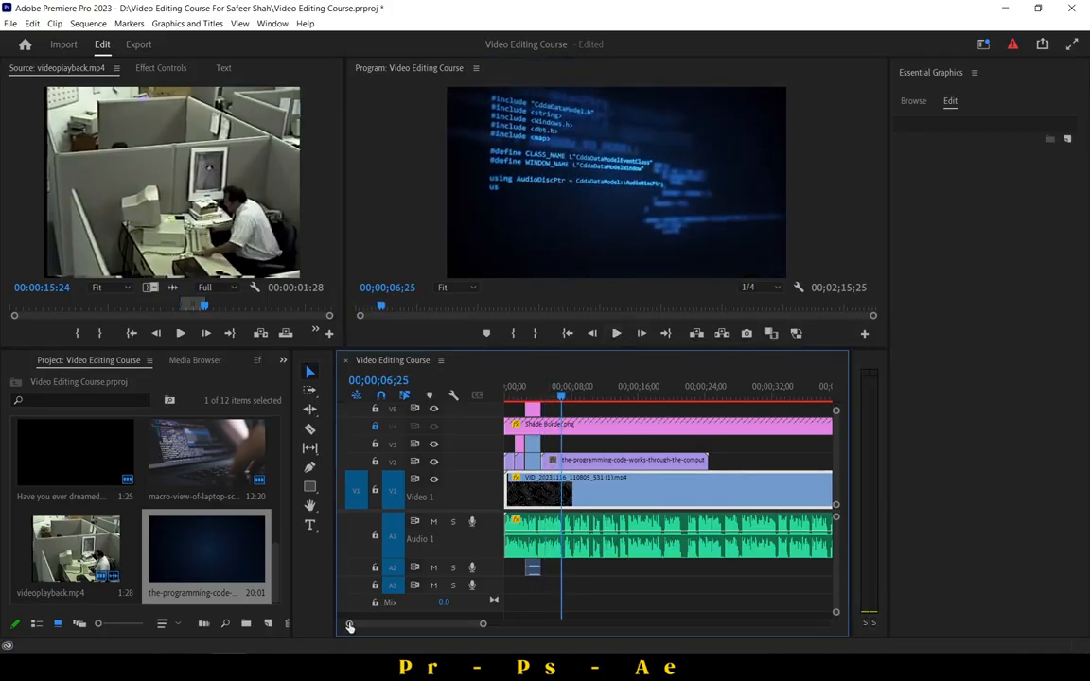
left_click_drag(349, 625, 402, 619)
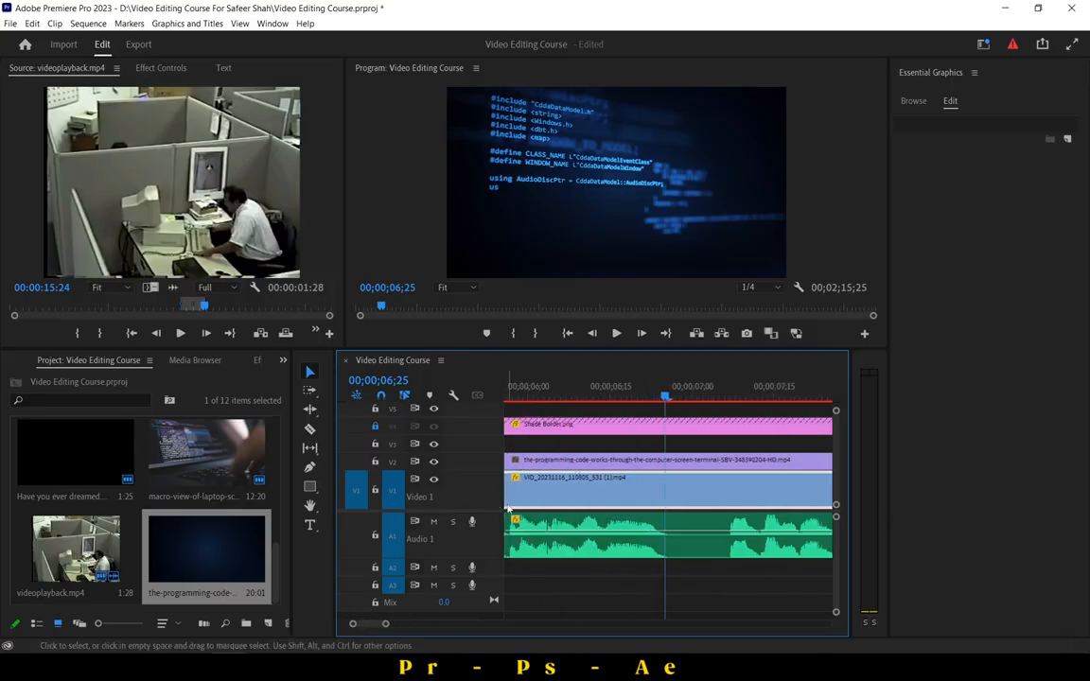
left_click(310, 429)
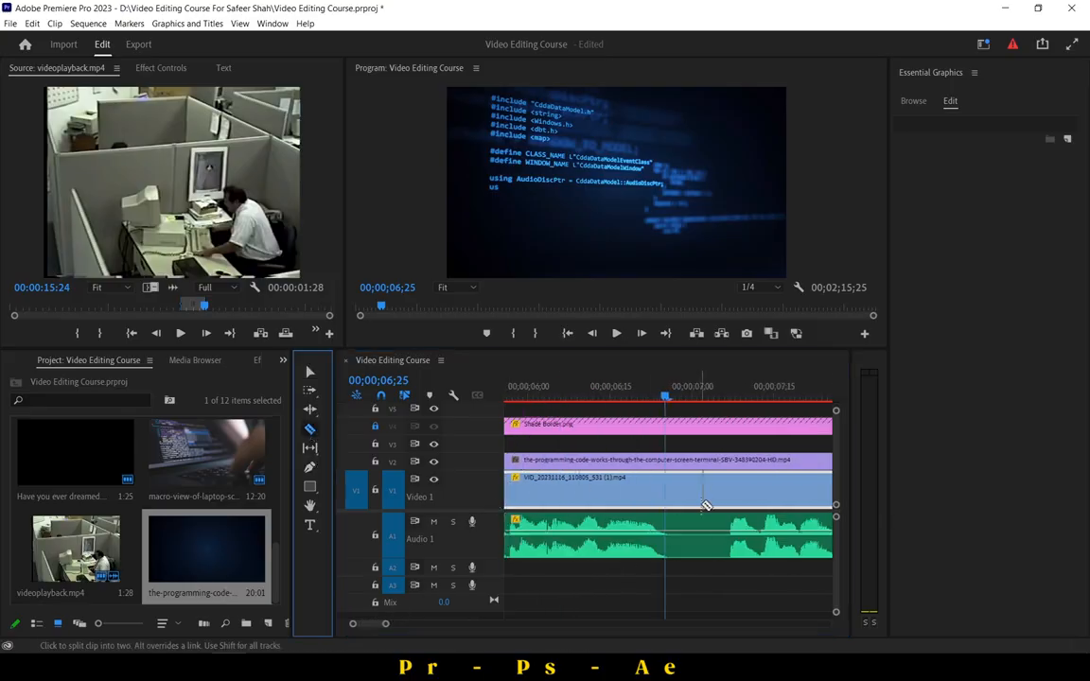
left_click(729, 458)
left_click(785, 464)
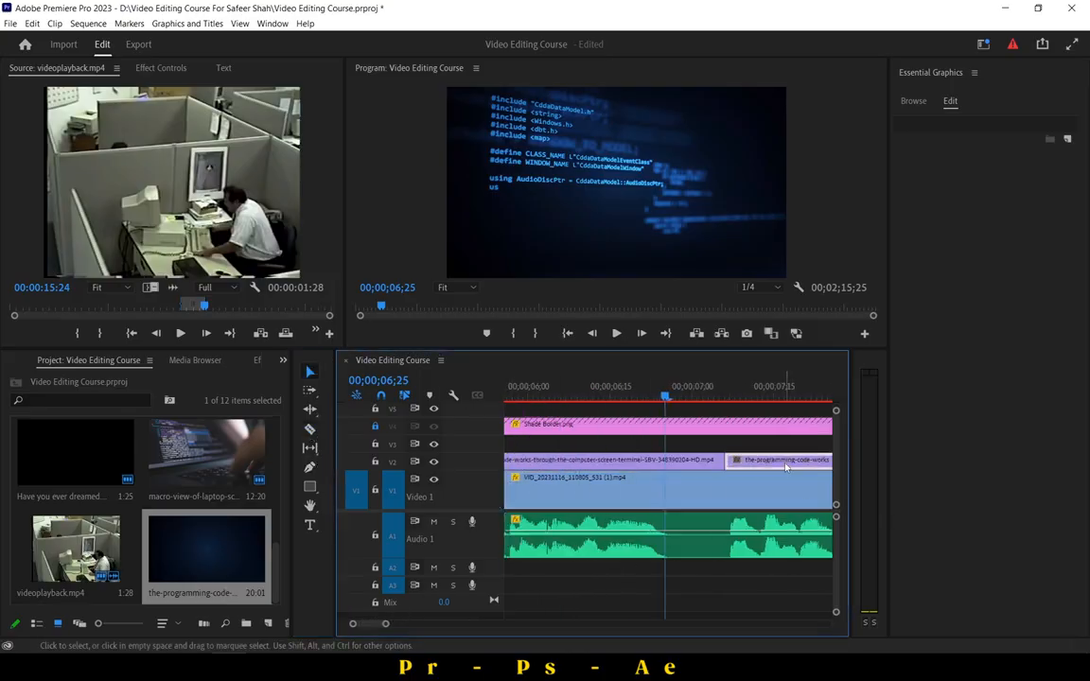
key("Delete")
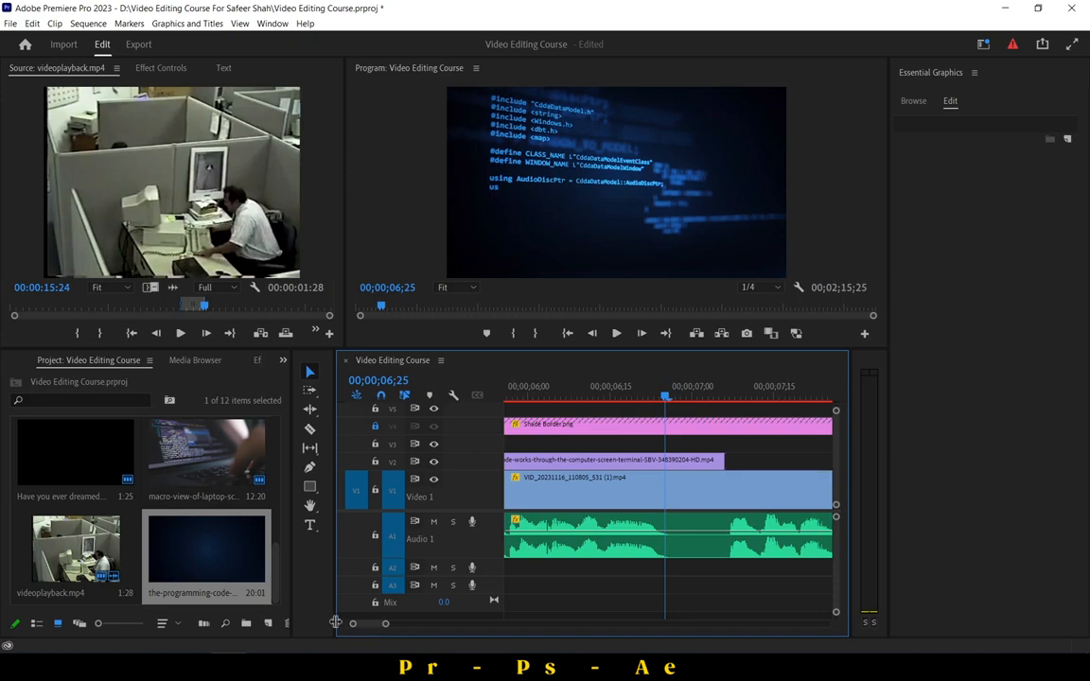
Play the sequence past the trimmed clip, and copy the phrase "guess what" from the script document in Word.
left_click_drag(353, 624, 331, 630)
left_click(615, 338)
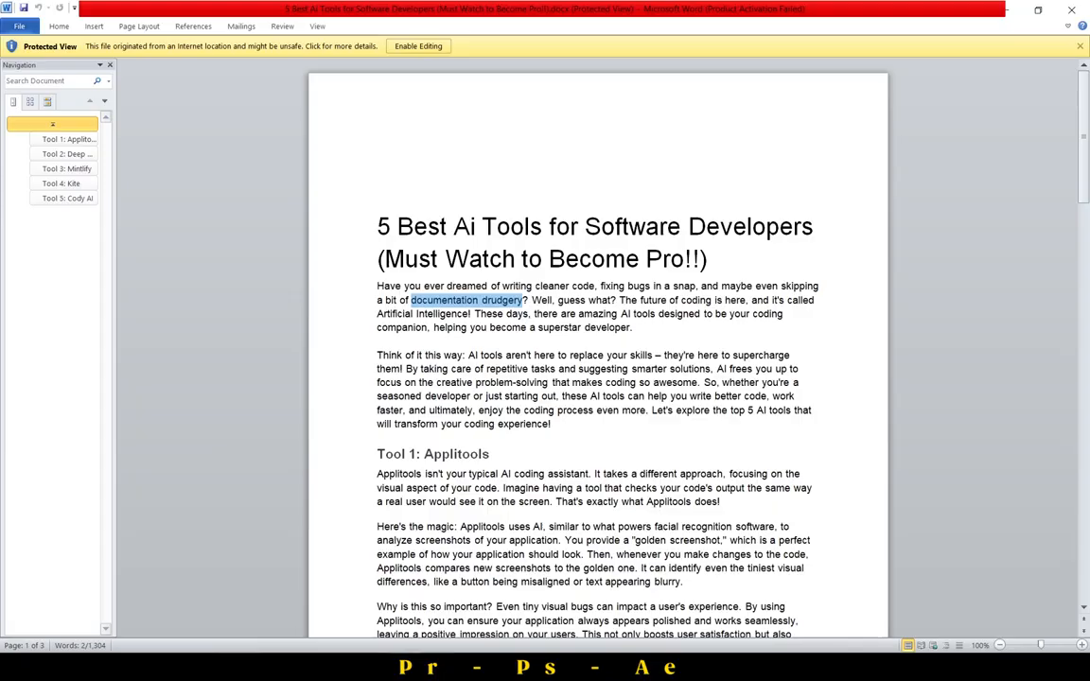
left_click_drag(558, 300, 612, 301)
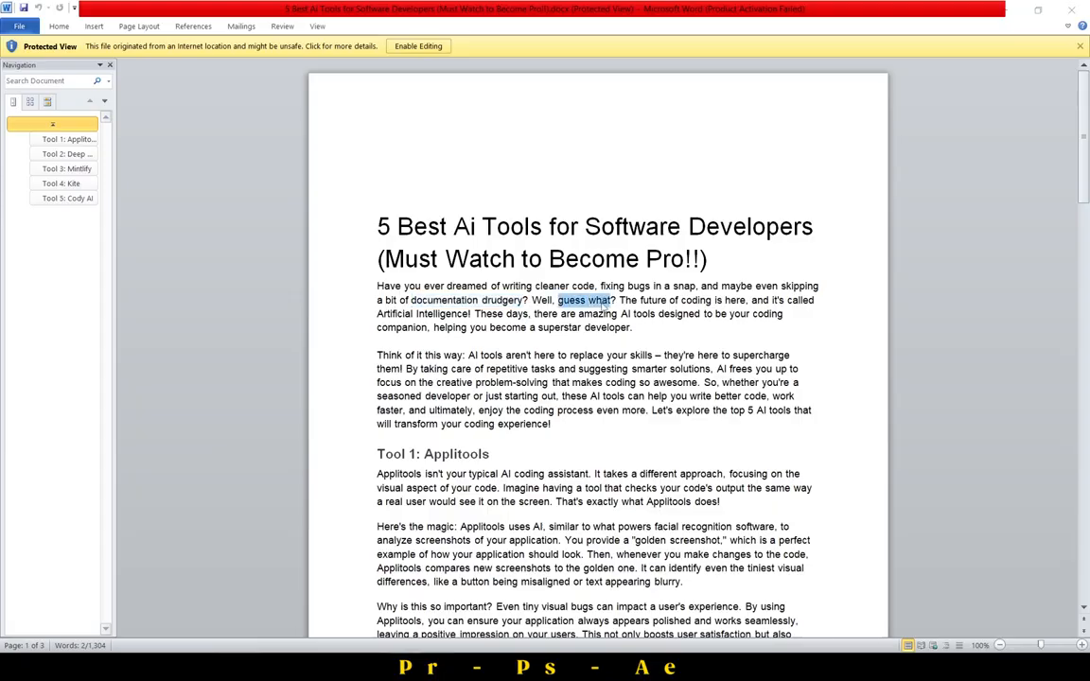
right_click(558, 301)
left_click(568, 324)
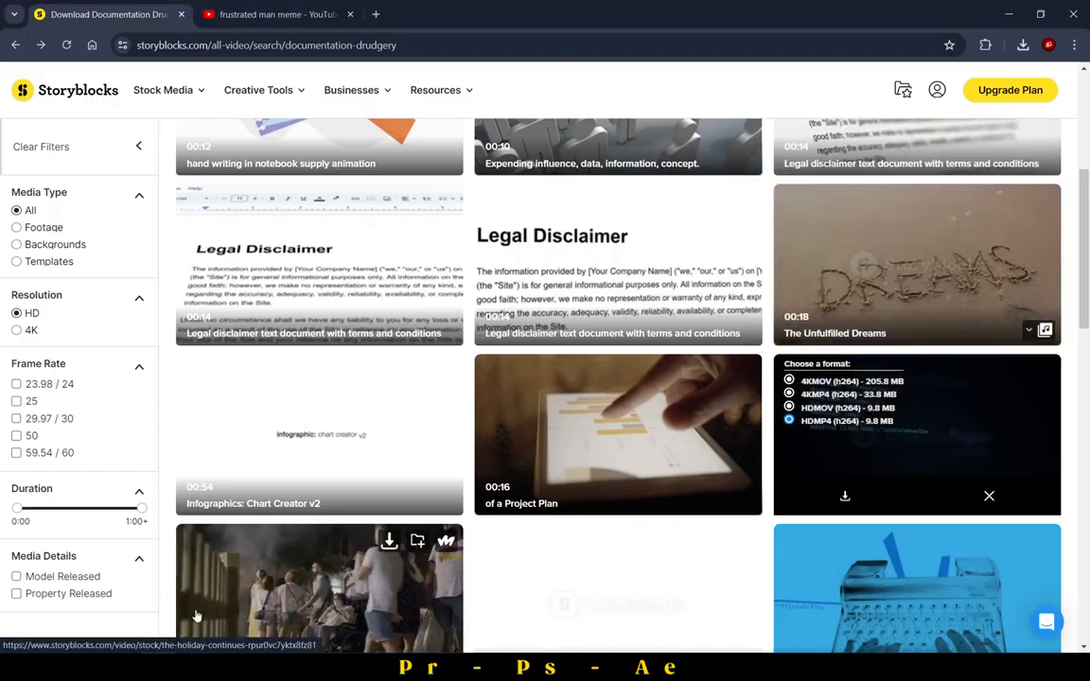
Switch to Chrome and open Flaticon's icon search page for "success" in a new tab.
key("ctrl+t")
type("flaticon.com/search?word=success")
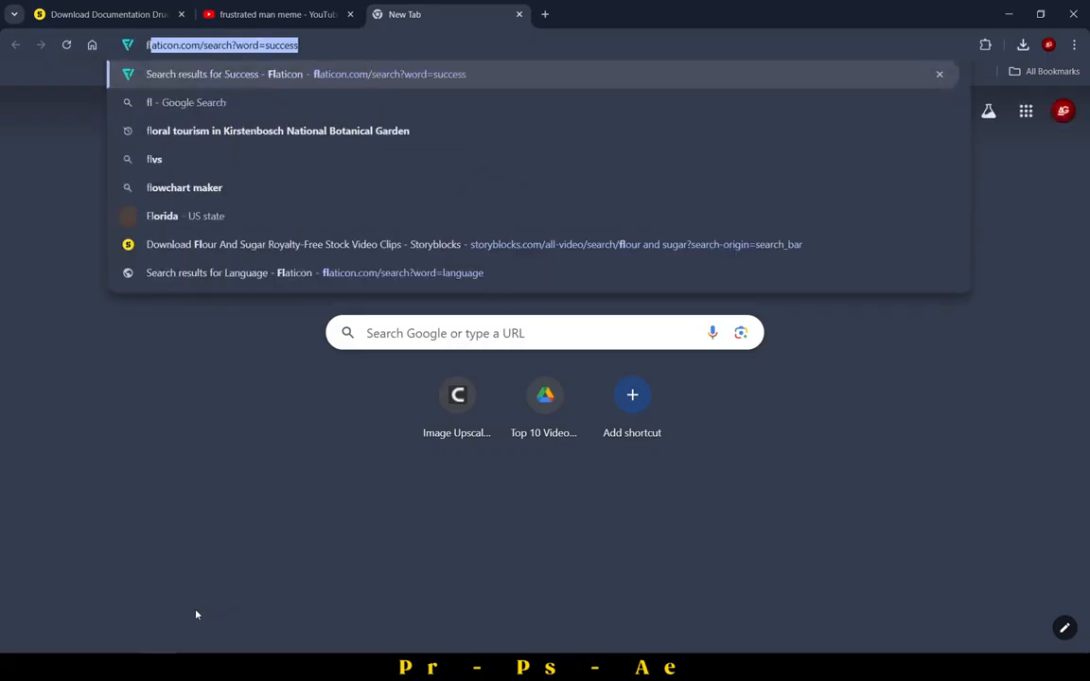
key("Return")
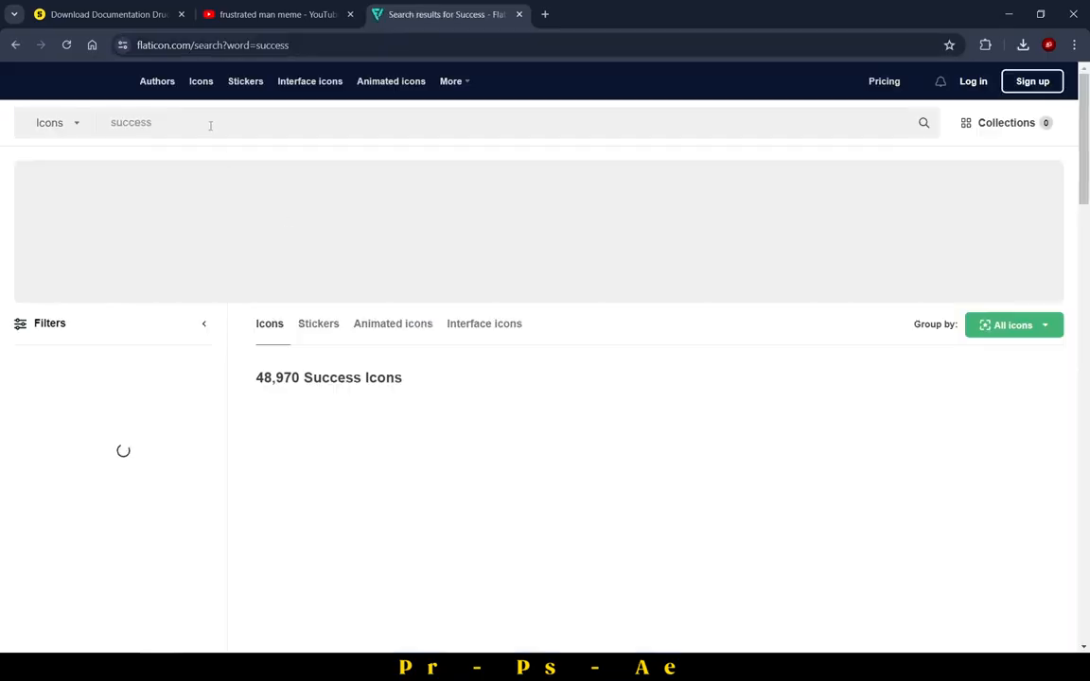
Replace the Flaticon search text with the copied phrase "guess what" and run the icon search.
left_click(210, 125)
key("End")
key("ctrl+v")
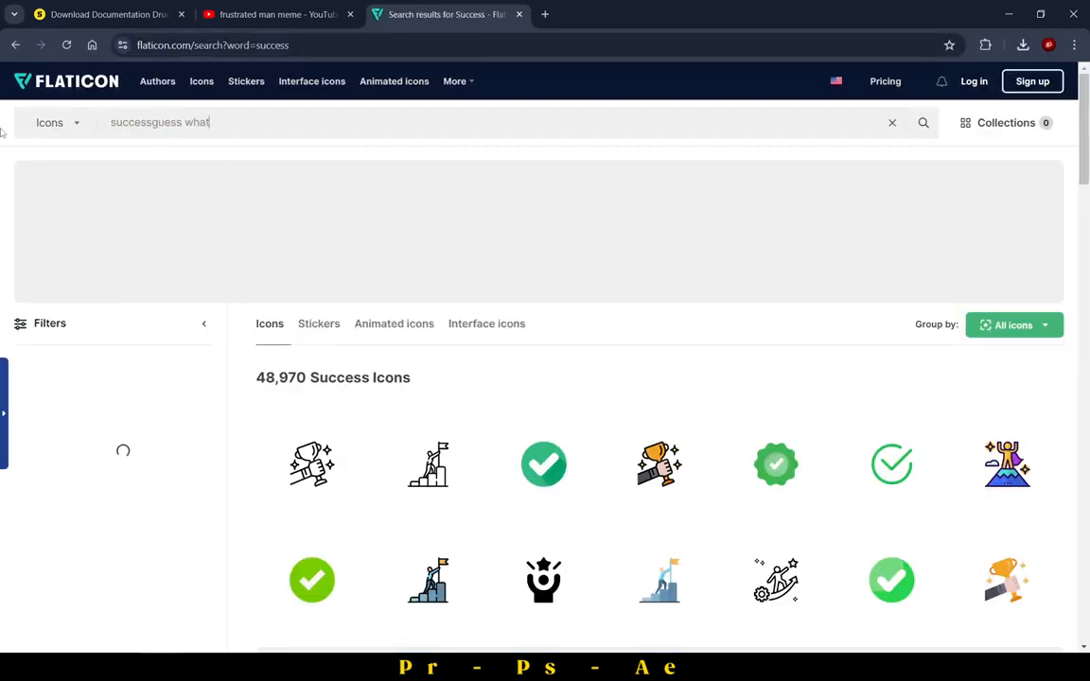
key("super")
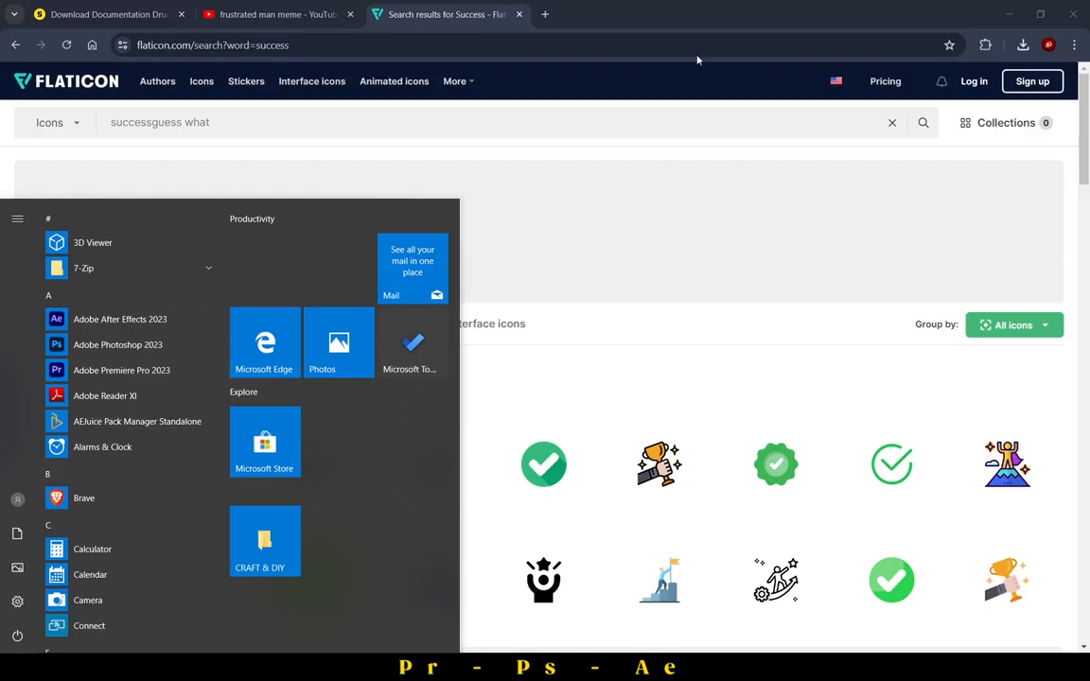
key("super")
left_click(304, 124)
key("ctrl+v")
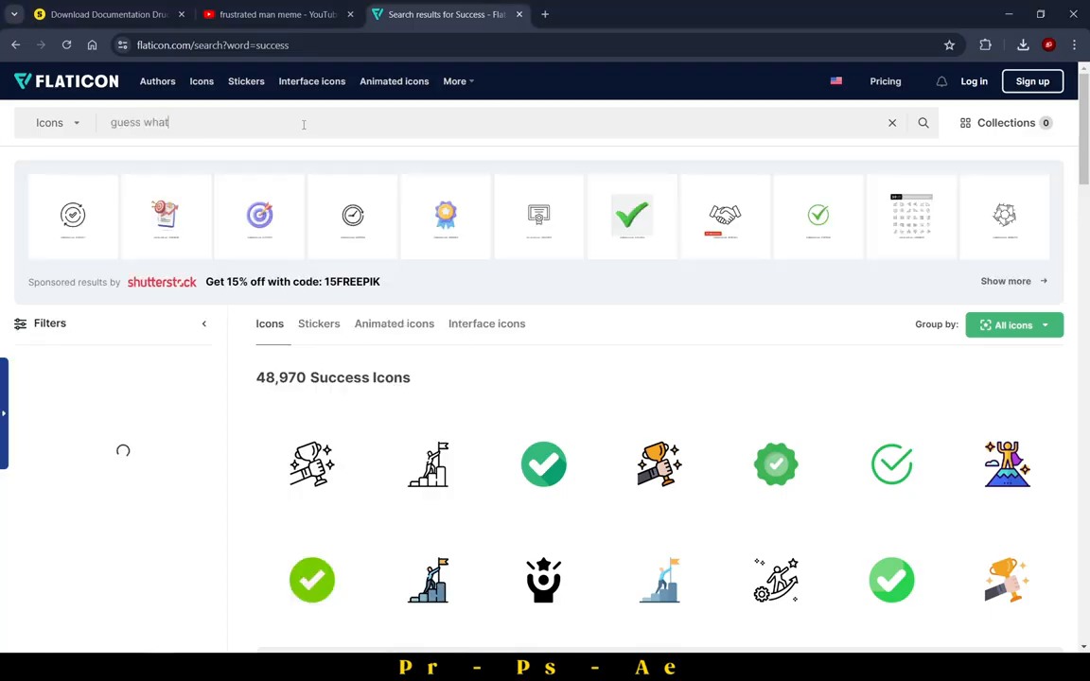
key("Return")
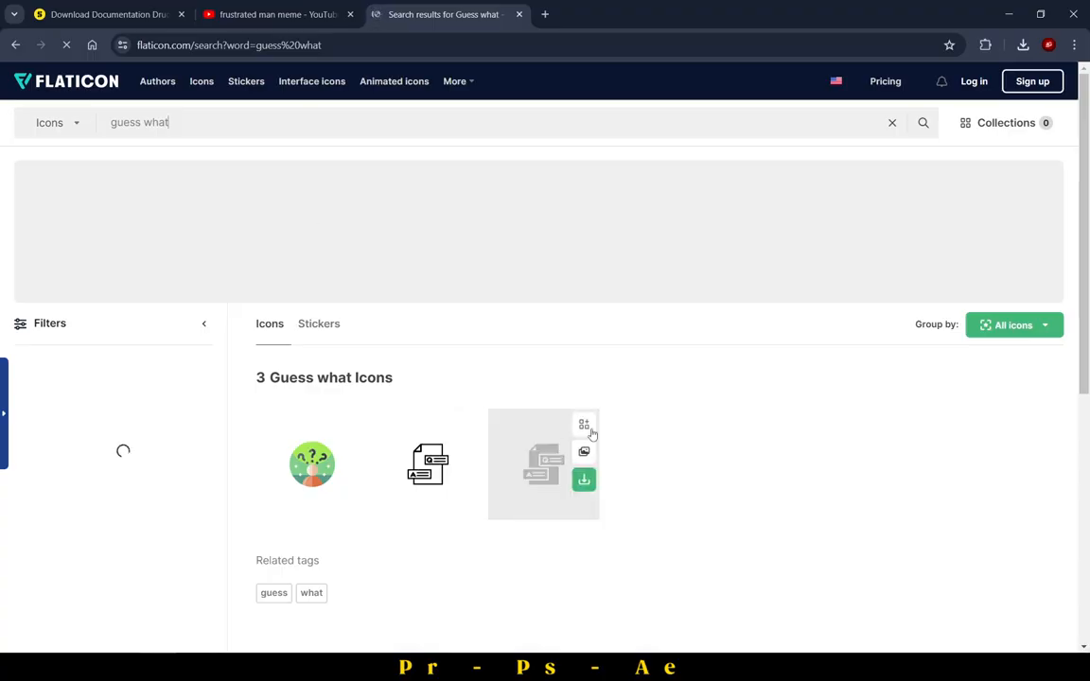
Download the solid black question-and-answer document icon using the free download option.
left_click(584, 479)
left_click(568, 564)
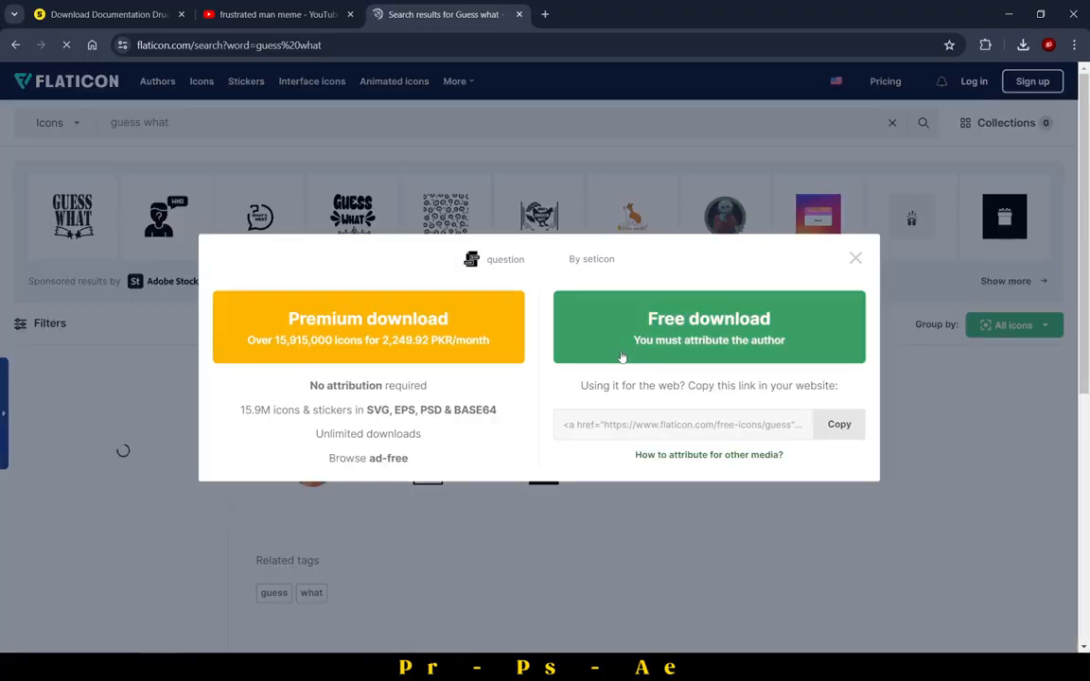
left_click(641, 361)
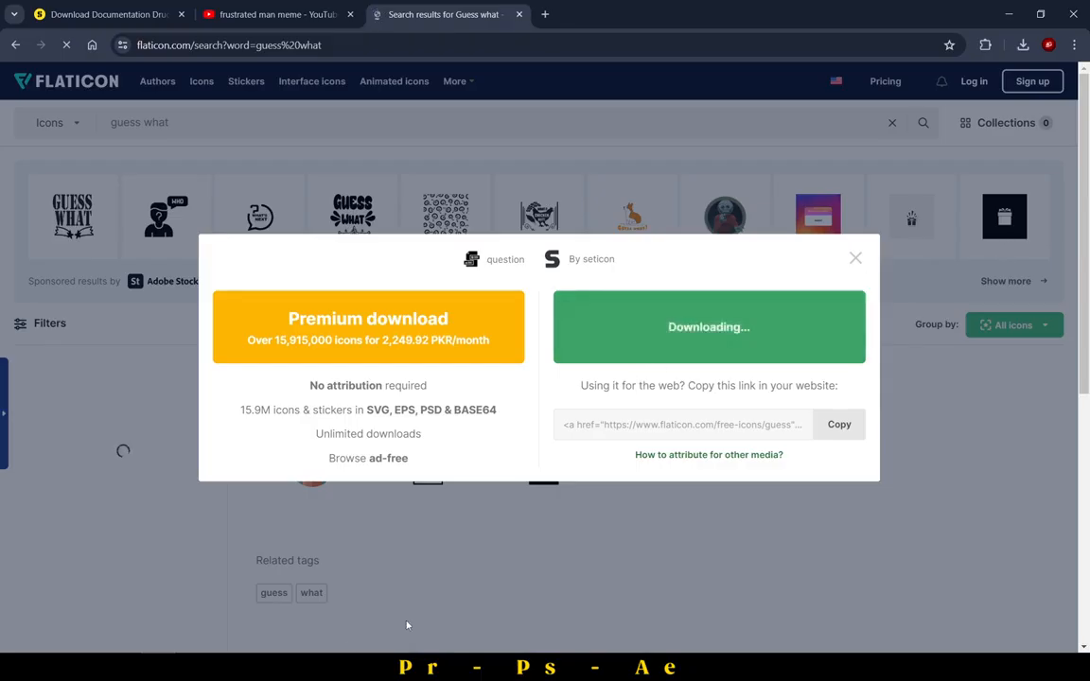
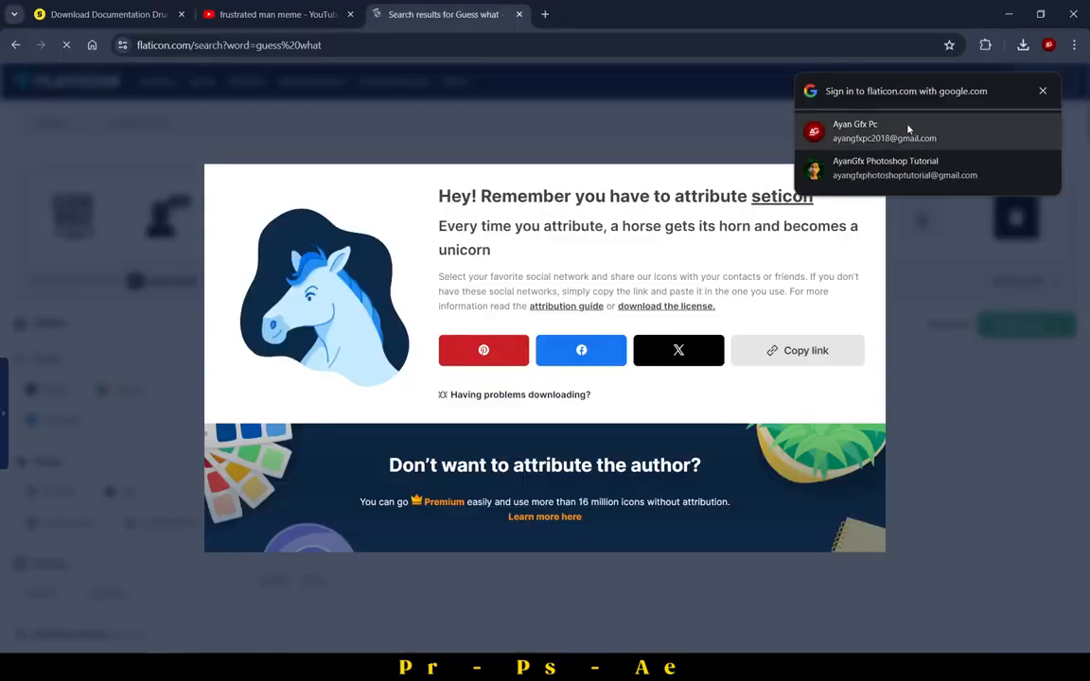
Bring the downloaded question icon into White Paper.psd in Photoshop and enlarge it to fill more of the canvas height.
left_click(1023, 45)
left_click_drag(877, 110, 615, 331)
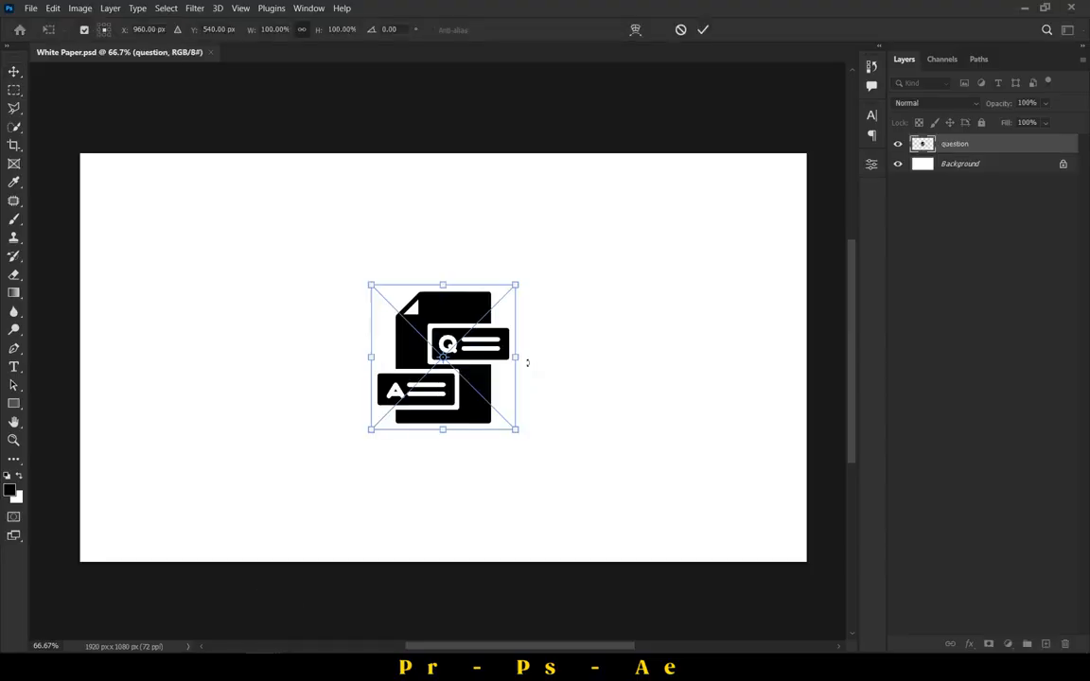
left_click_drag(519, 360, 651, 367)
key("Return")
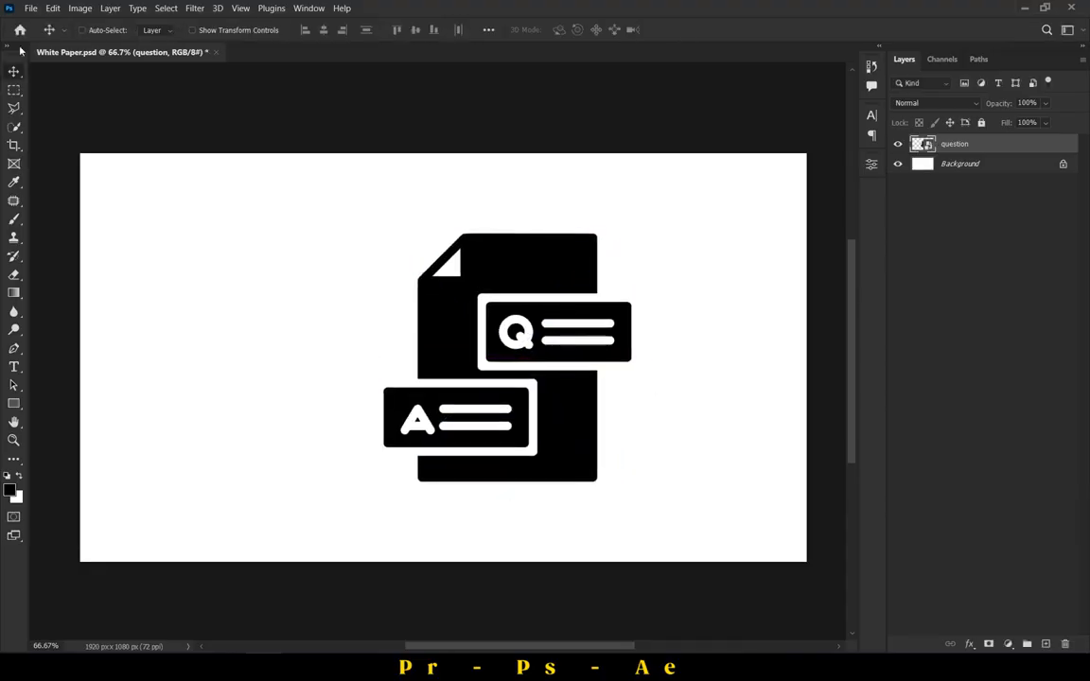
Center the question icon horizontally on the whole canvas and clear the selection.
key("ctrl+a")
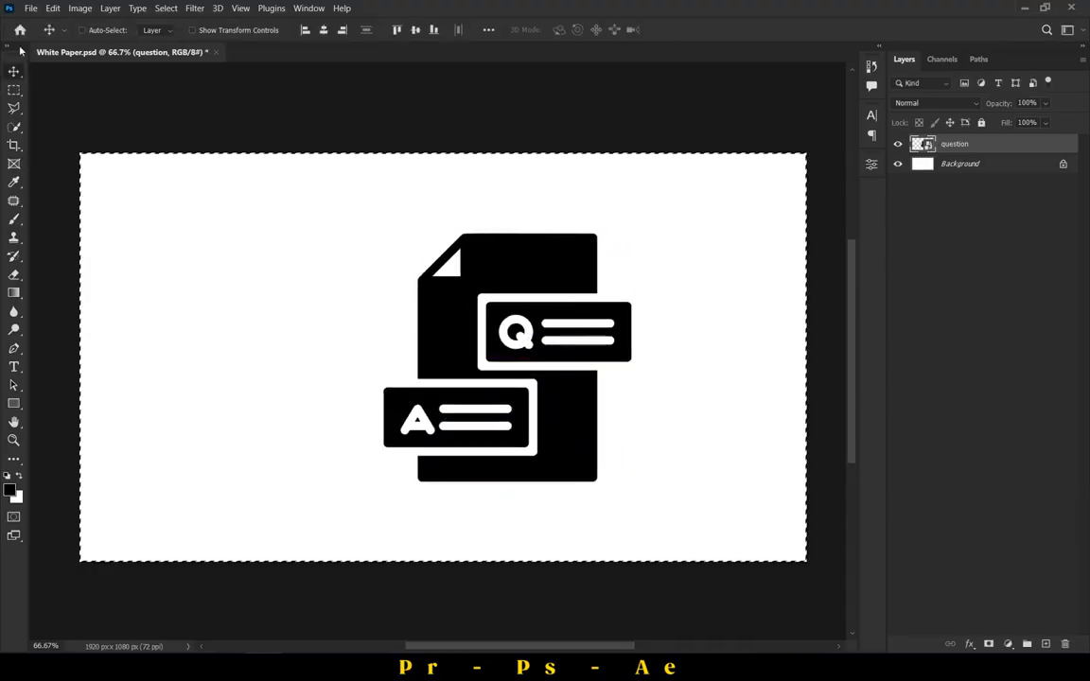
left_click(923, 145, "ctrl")
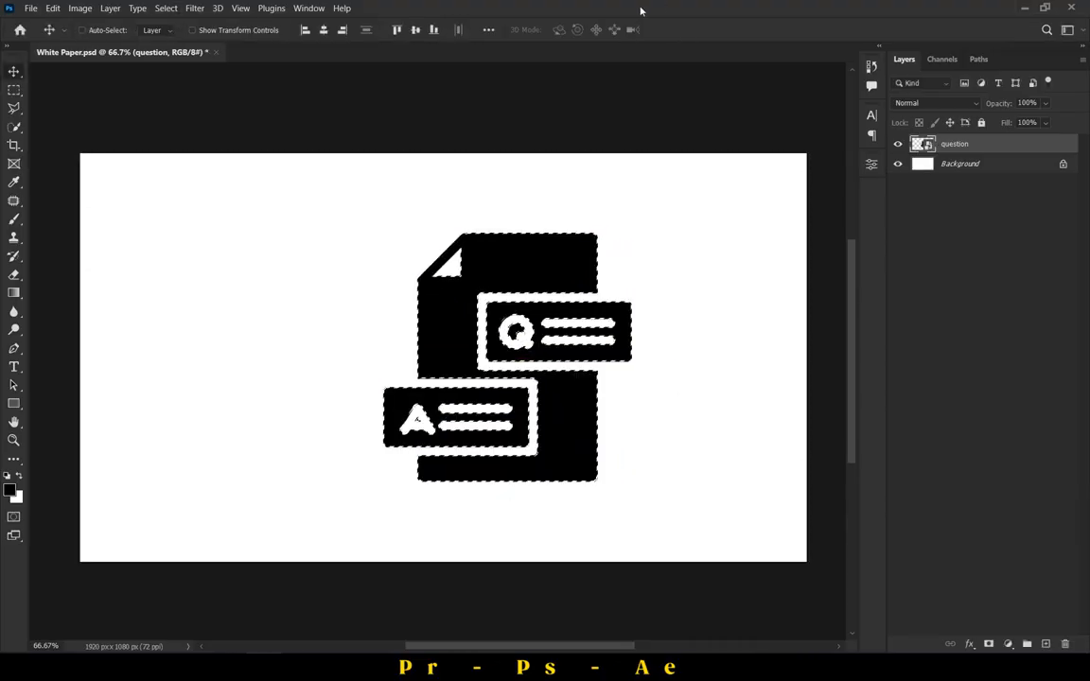
key("ctrl+d")
key("ctrl+a")
left_click(322, 32)
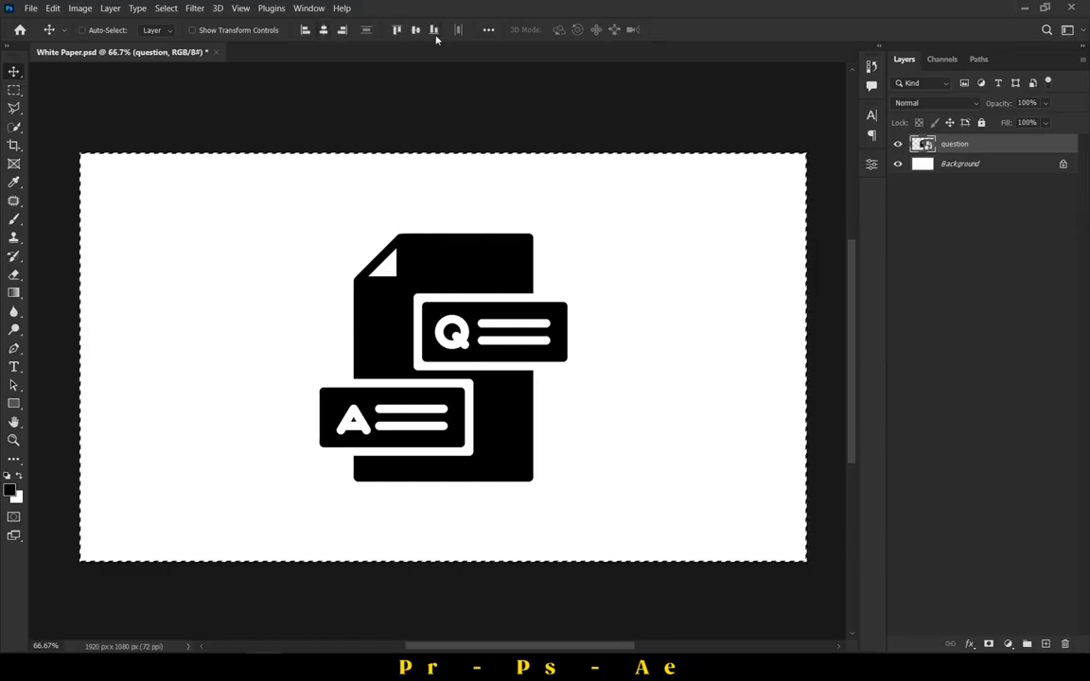
key("ctrl+d")
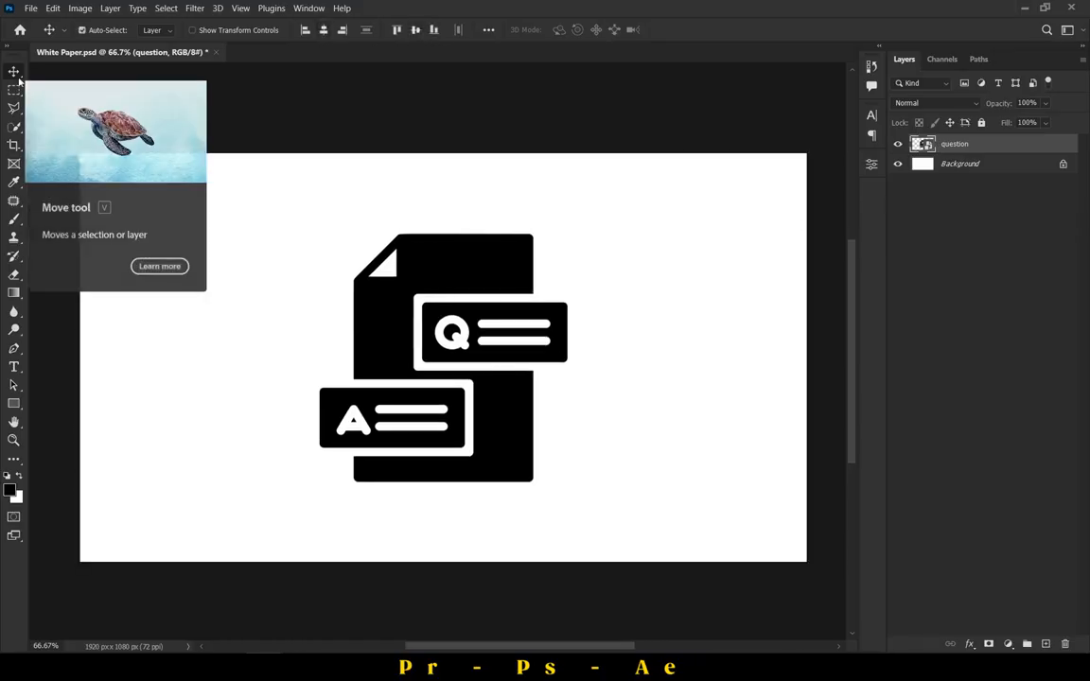
Apply a white Color Overlay to the question layer and hide the Background layer.
left_click(971, 643)
left_click(1016, 580)
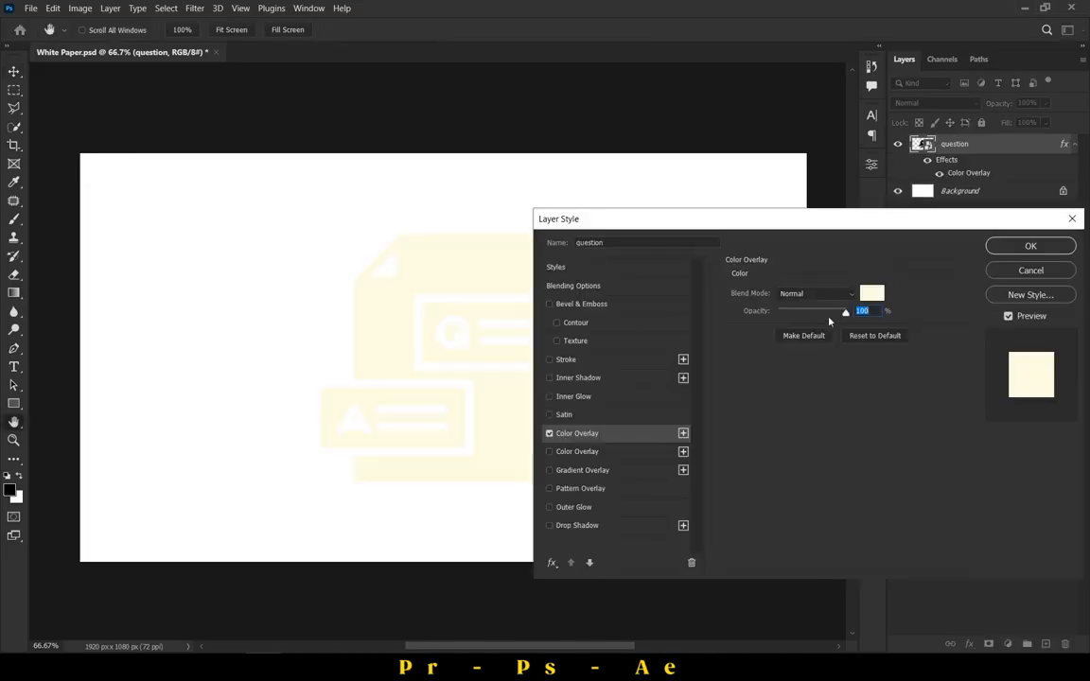
left_click(872, 296)
left_click(418, 238)
left_click(1041, 338)
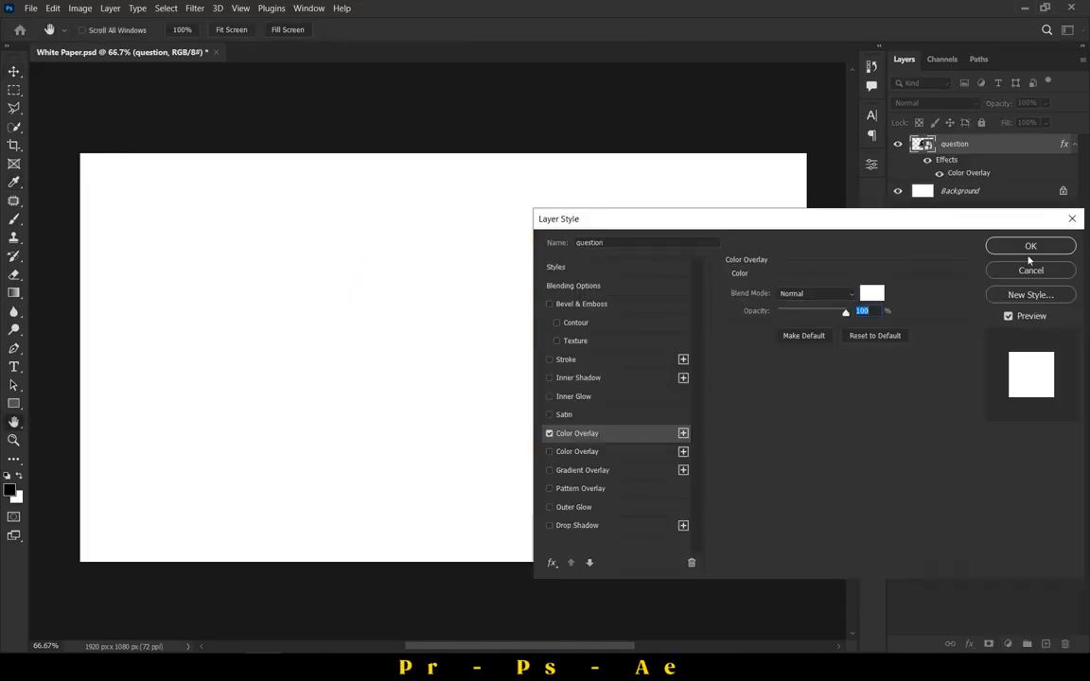
left_click(1018, 247)
left_click(897, 190)
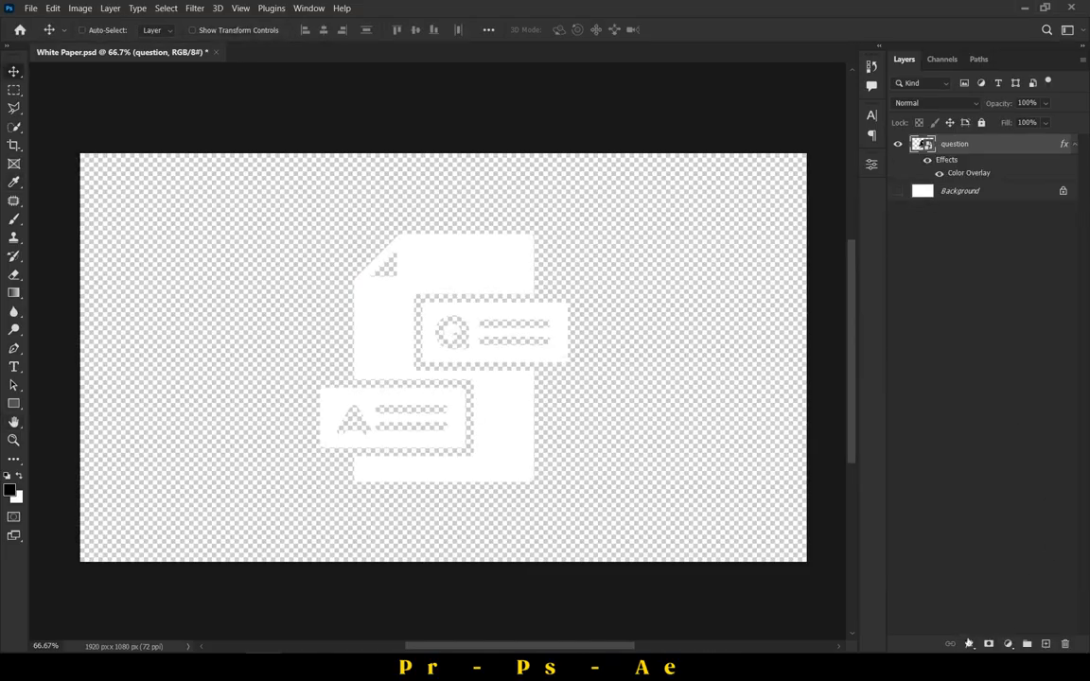
Add a white Outer Glow to the question layer at 22% opacity and 65 px size.
left_click(968, 643)
left_click(1003, 618)
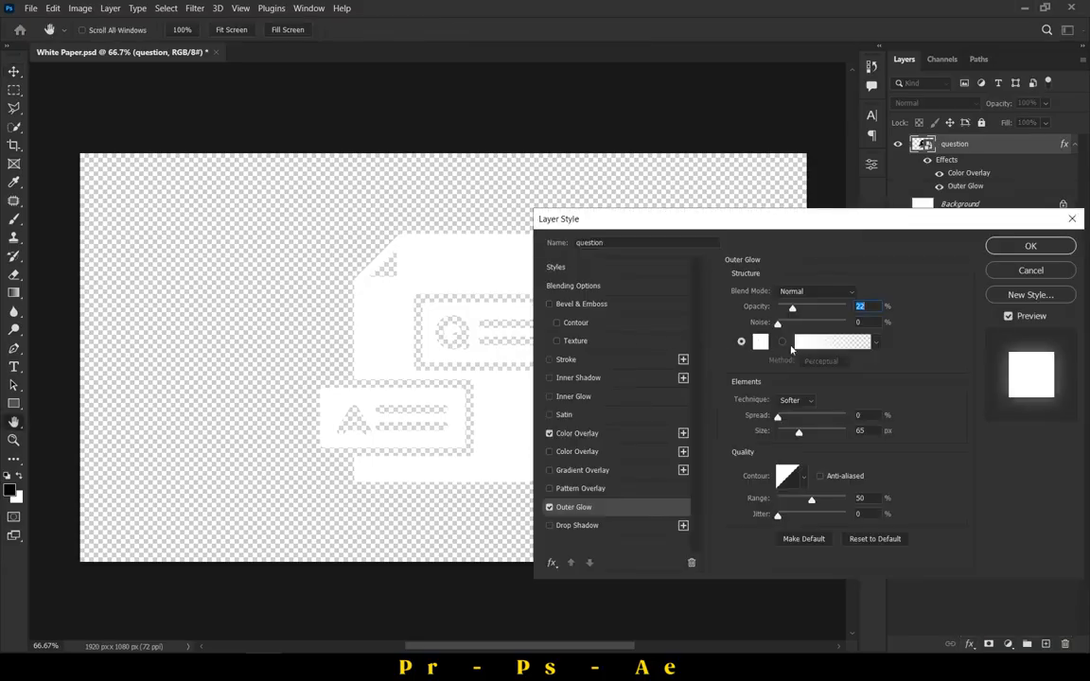
key("Return")
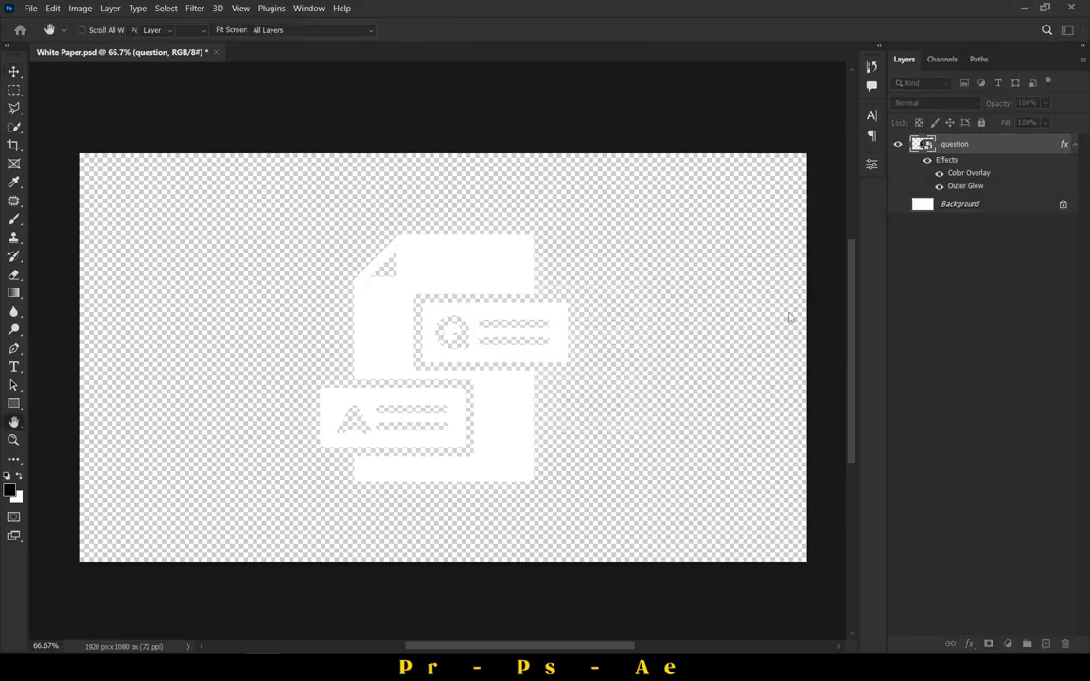
Save a copy of the icon artwork in the project folder as a PNG file named note book.
key("ctrl+alt+s")
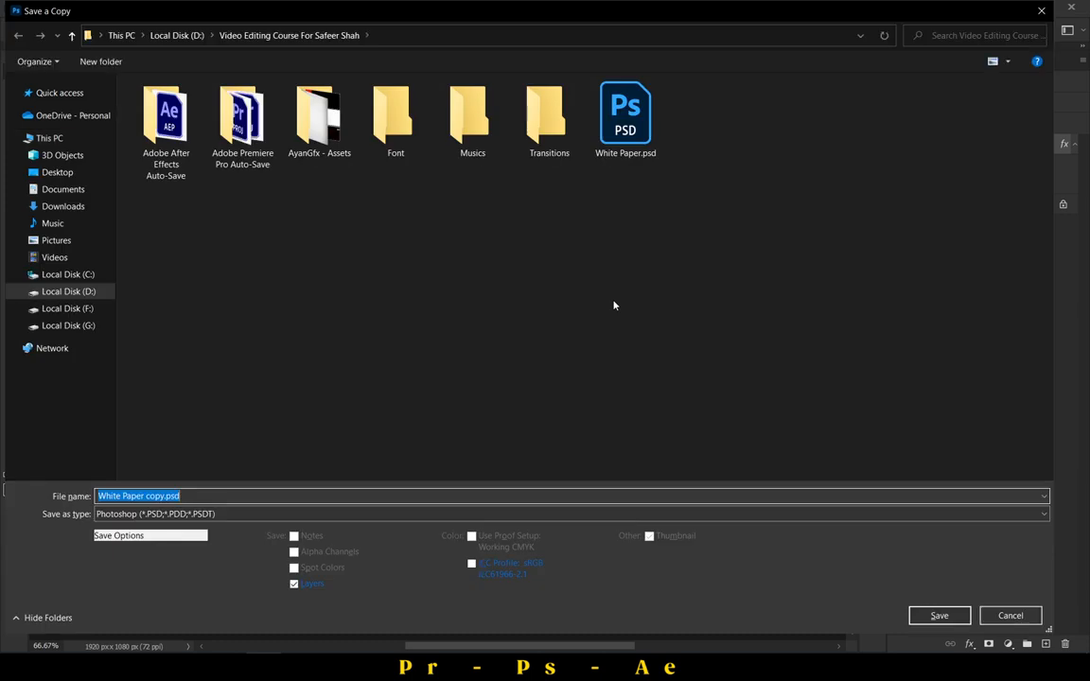
left_click(161, 513)
left_click(163, 445)
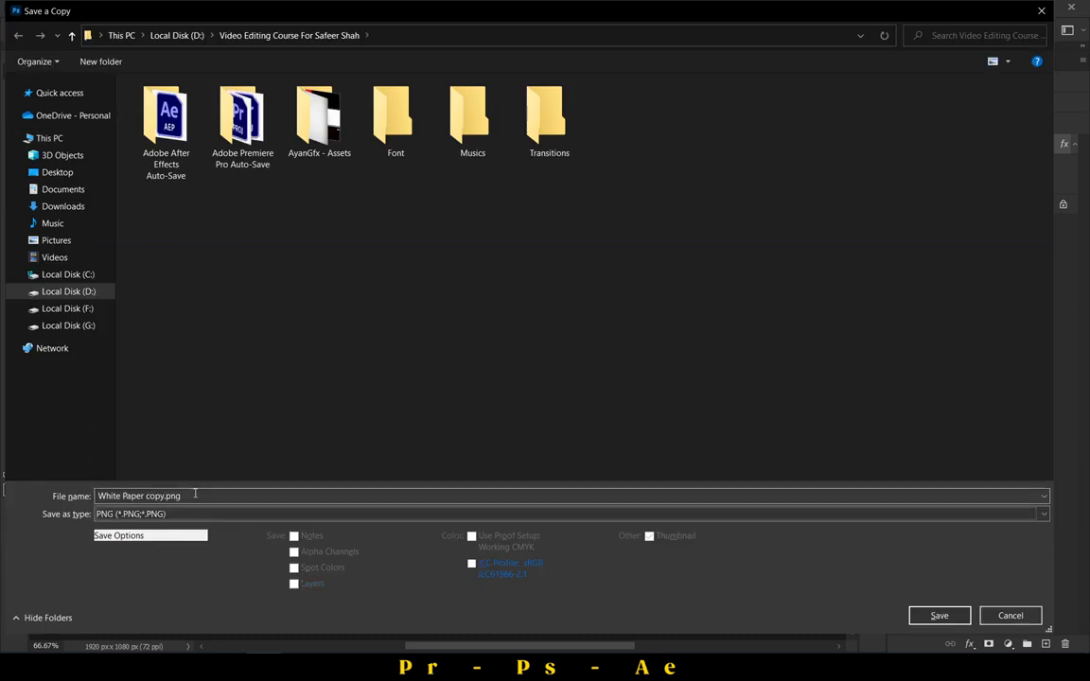
left_click(195, 494)
type("note book")
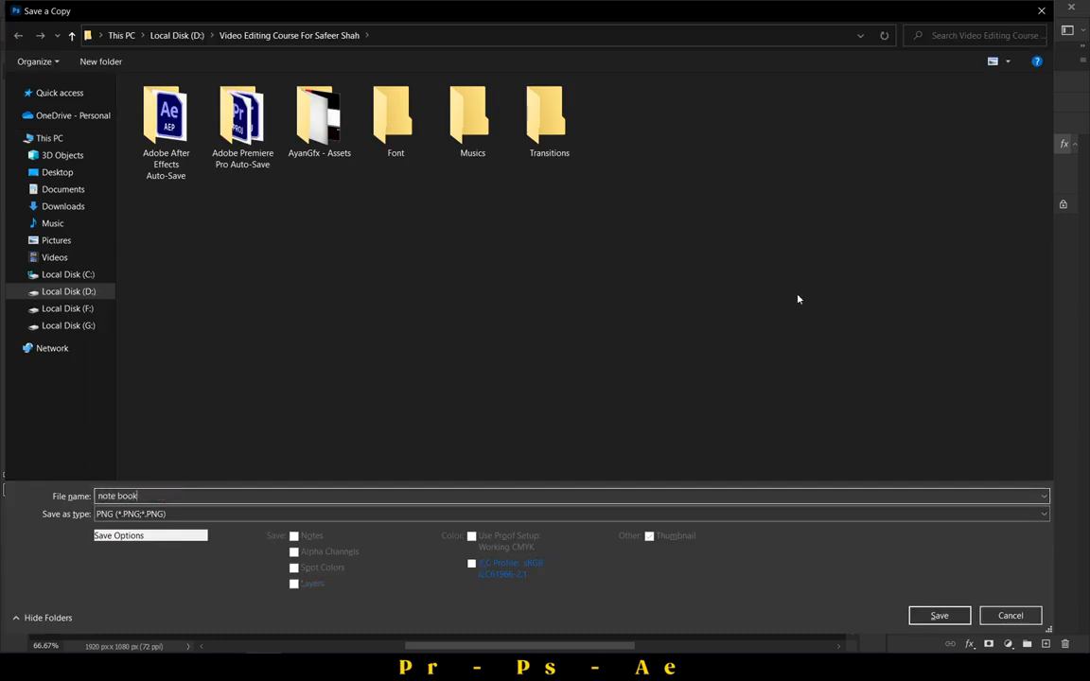
key("Return")
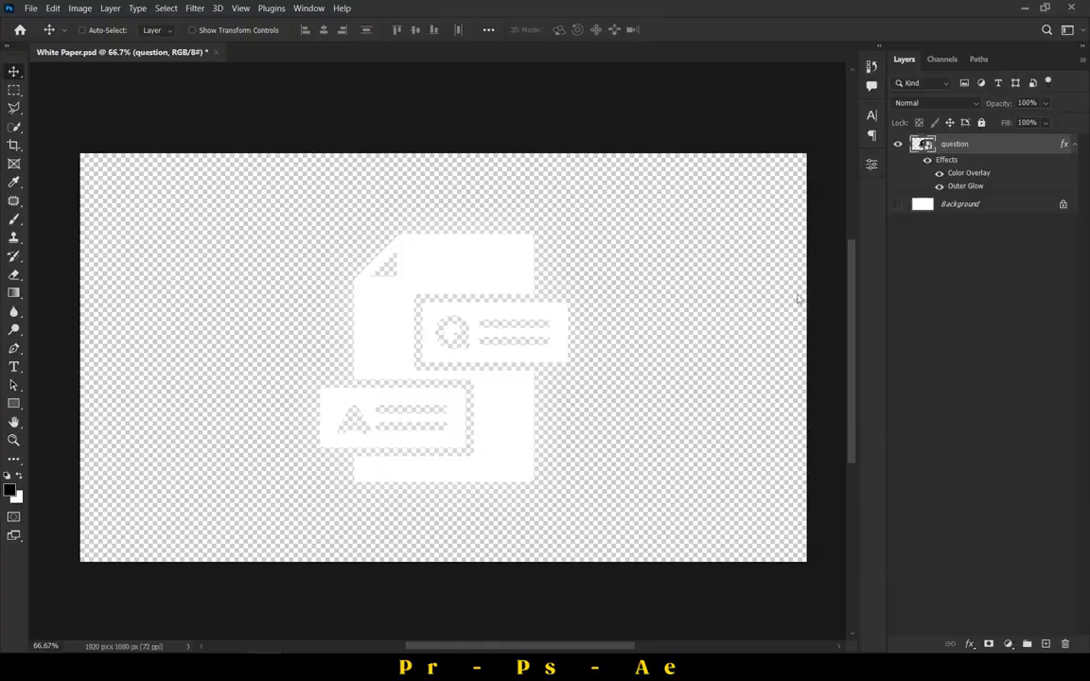
key("Return")
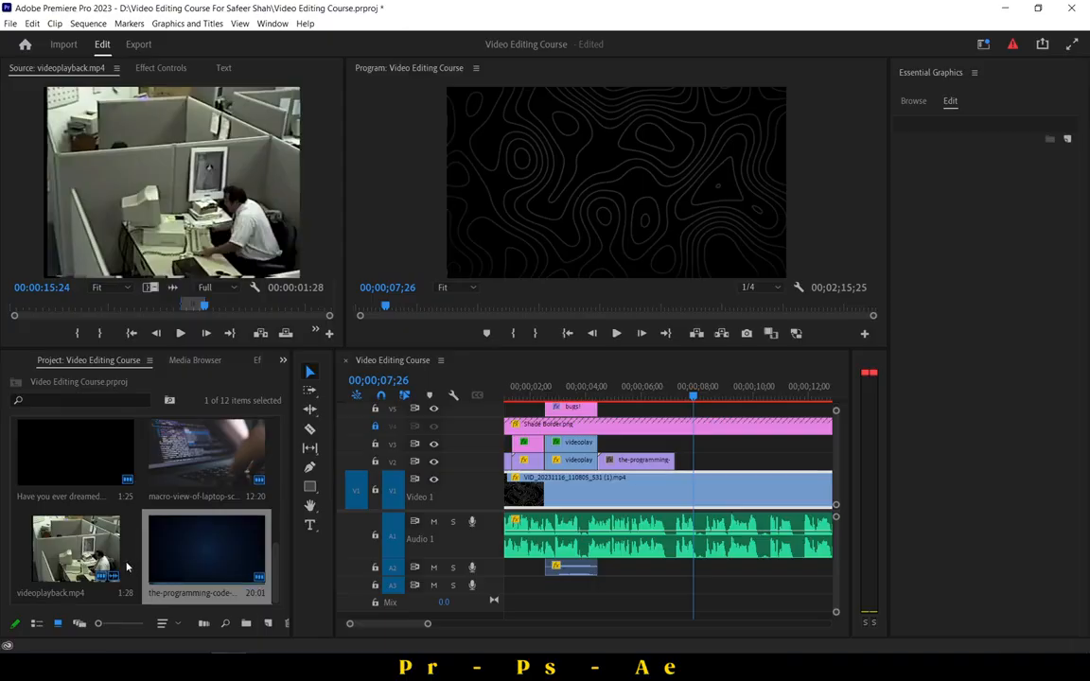
Switch to Premiere Pro, import note book.png and place it on track V2 directly after the programming-code clip.
double_click(139, 565)
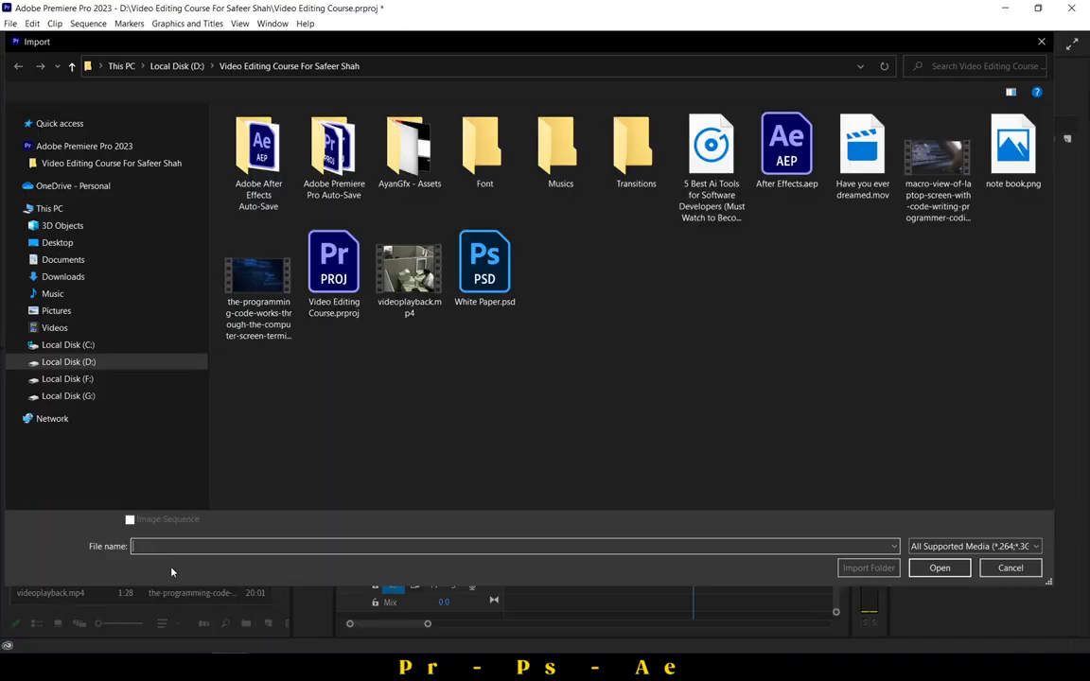
double_click(1016, 168)
left_click_drag(106, 549, 676, 463)
left_click(669, 400)
scroll(695, 450, "right", 3)
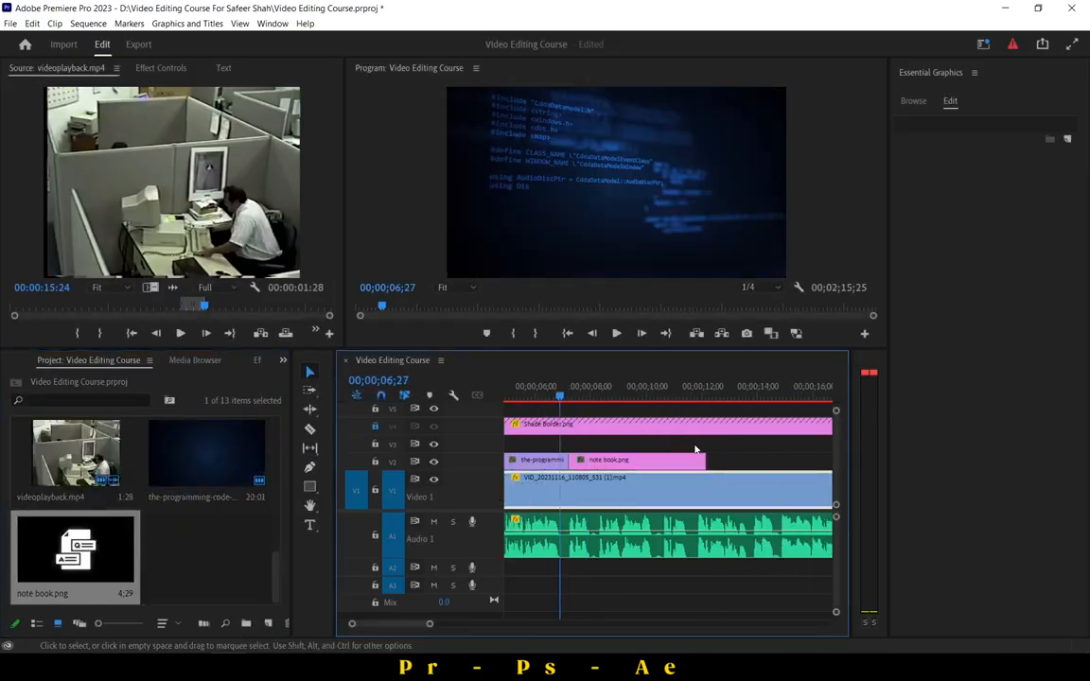
Preview the note book.png clip and set a Scale keyframe of 0 at its start, at 00;00;07;06.
left_click(640, 463)
left_click(616, 334)
left_click(616, 336)
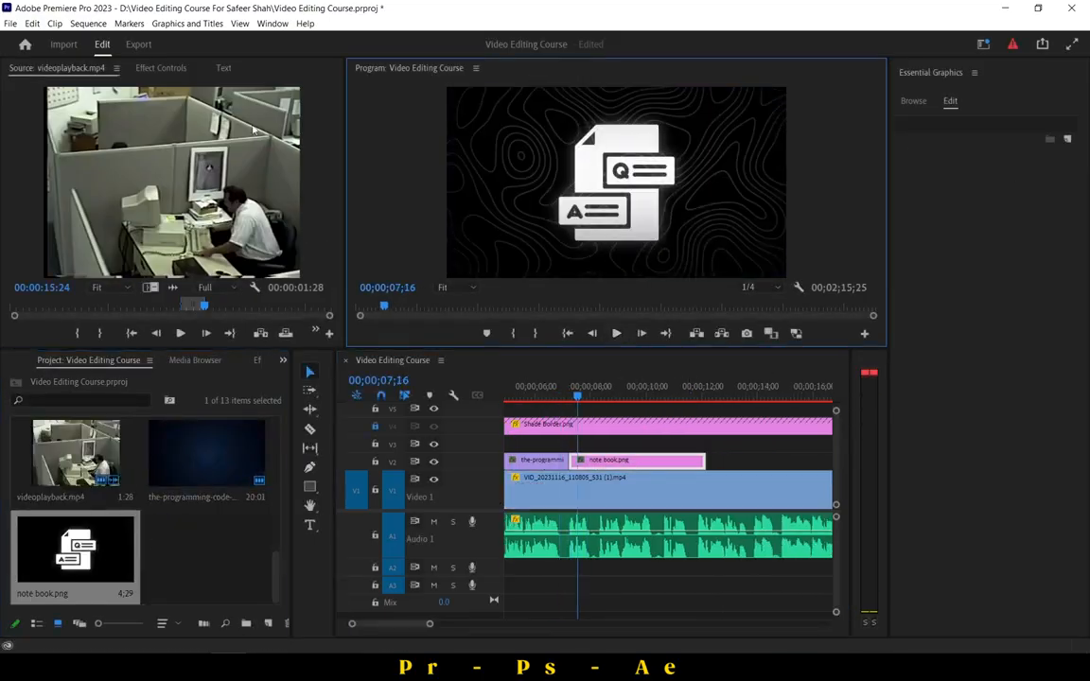
left_click(151, 68)
left_click(260, 96)
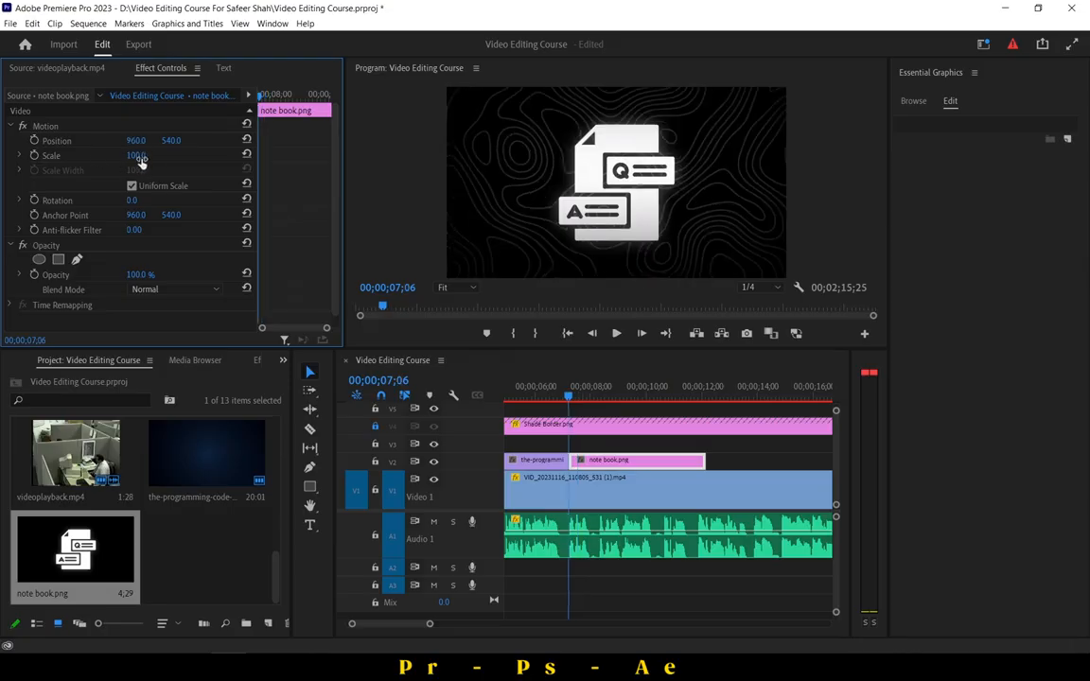
left_click_drag(136, 155, 4, 118)
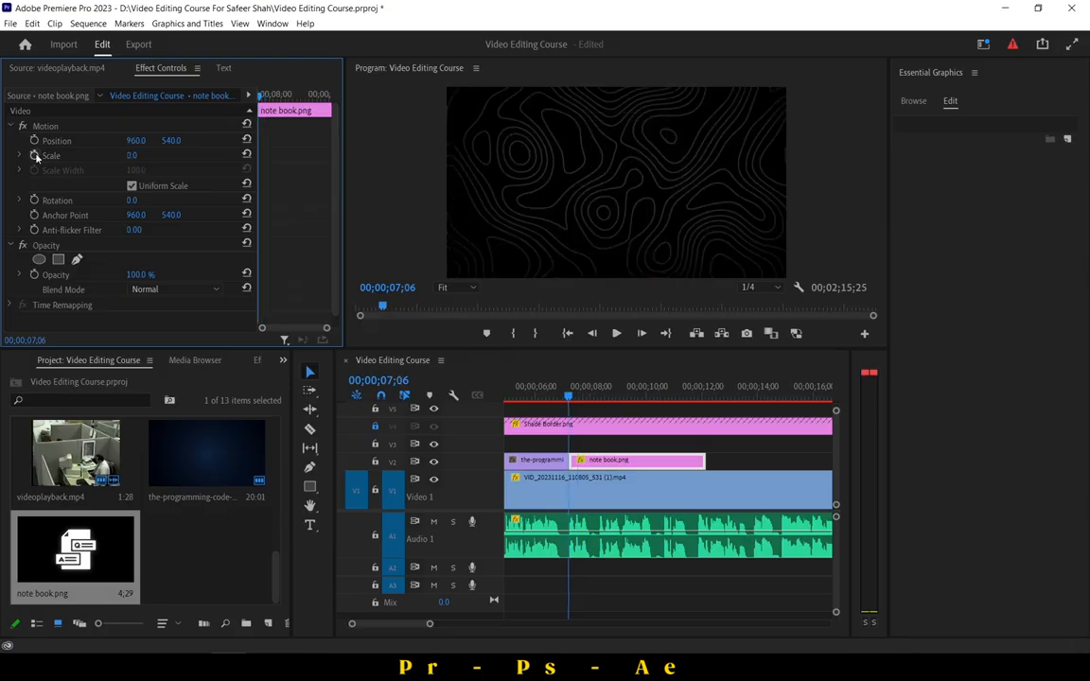
left_click(35, 155)
Add a Scale keyframe of 100 to the note book.png clip at 00;00;08;23.
left_click(612, 395)
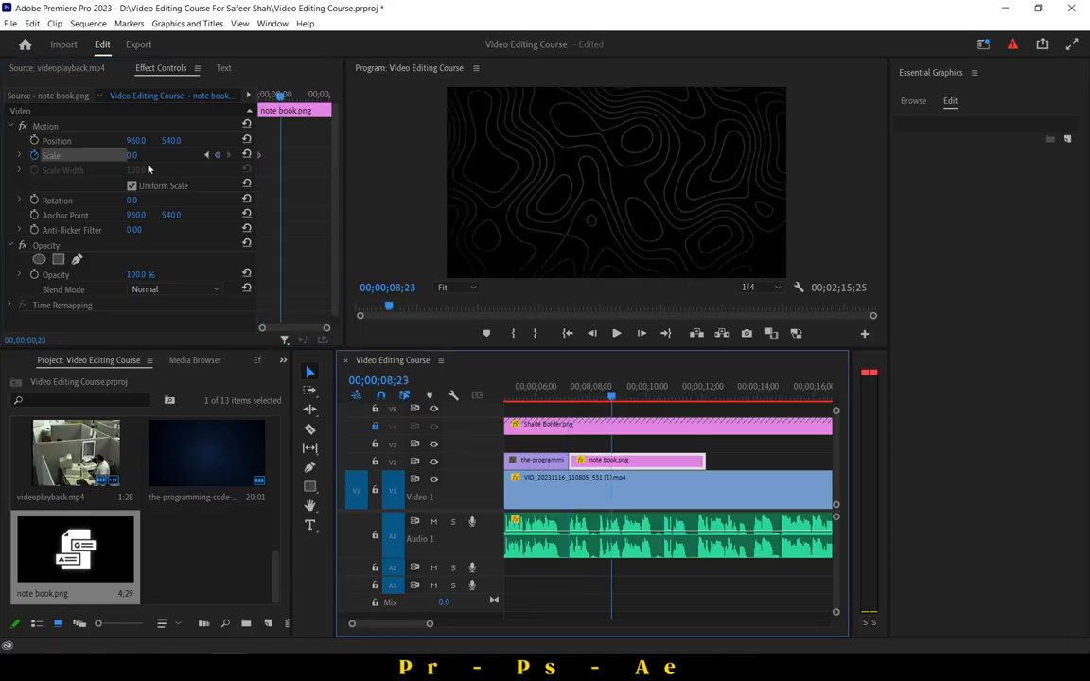
mouse_move(134, 157)
left_mouse_down()
mouse_move(163, 156)
mouse_move(148, 155)
left_mouse_up()
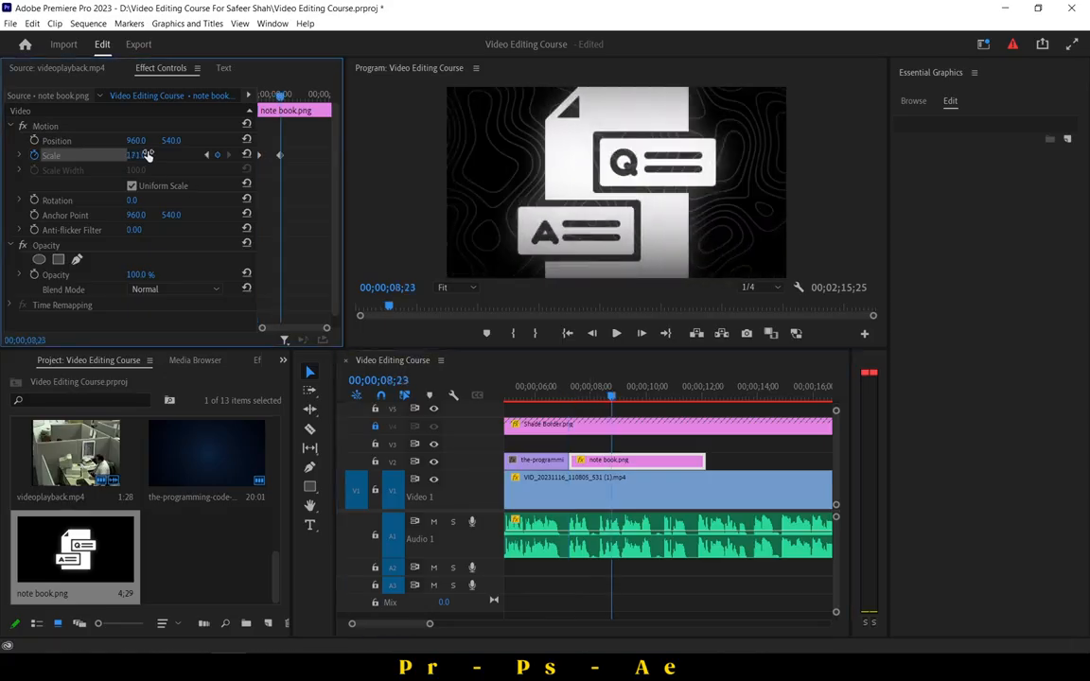
key("ctrl+z")
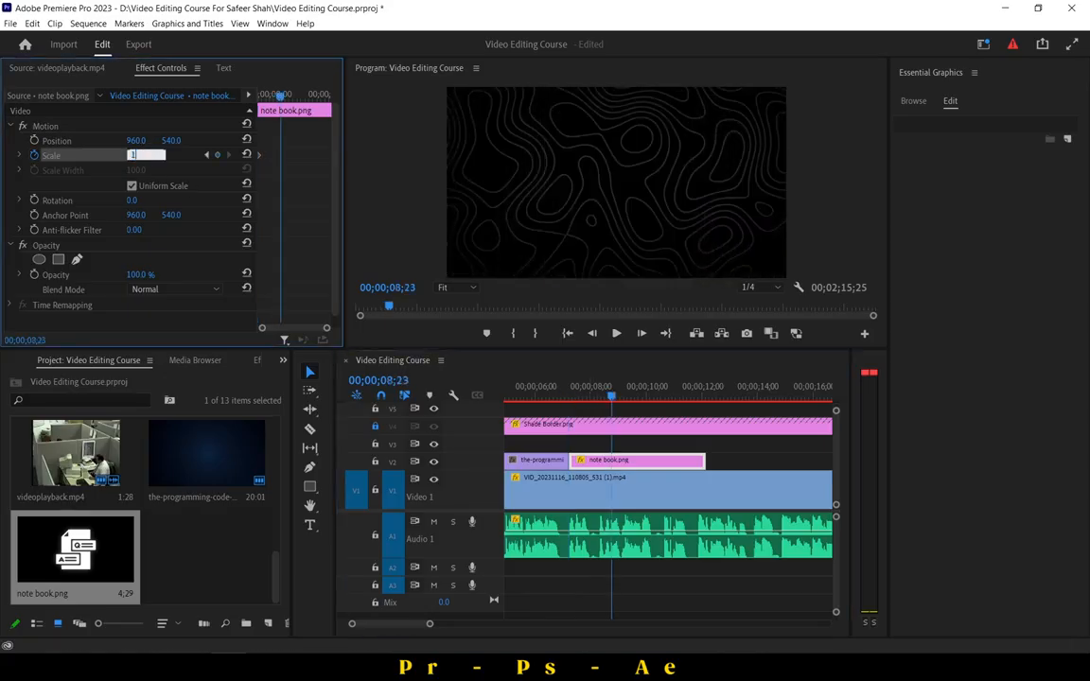
type("100")
key("Return")
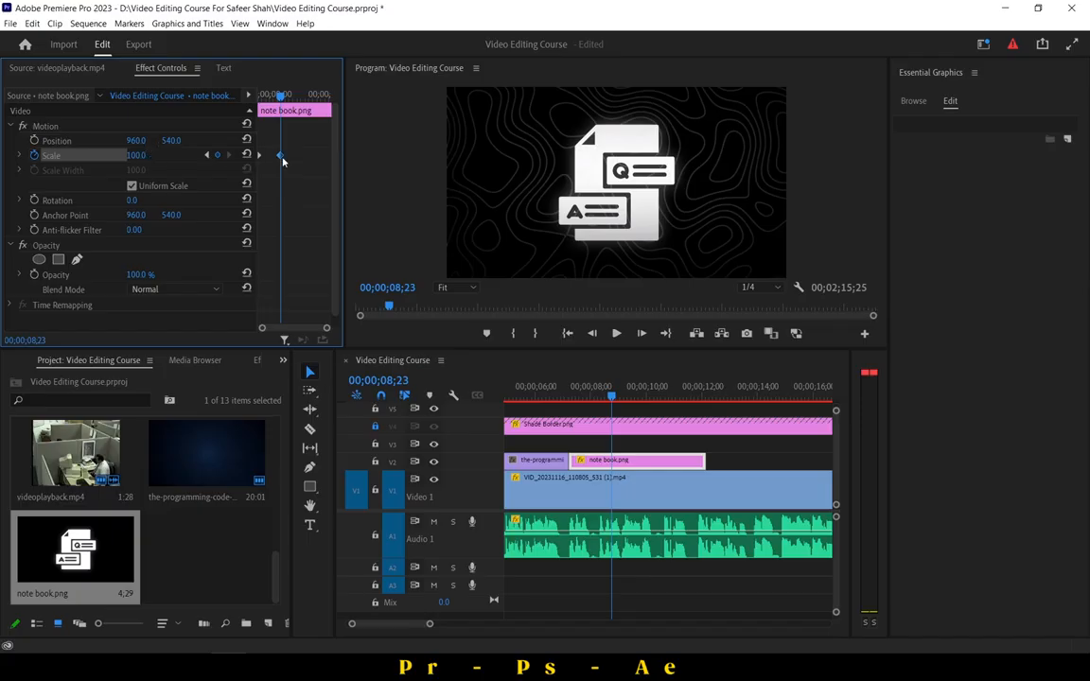
Apply Ease In to the ending Scale keyframe and Ease Out to the starting one, then shape the velocity curve for a faster start.
right_click(281, 157)
left_click(330, 333)
right_click(261, 156)
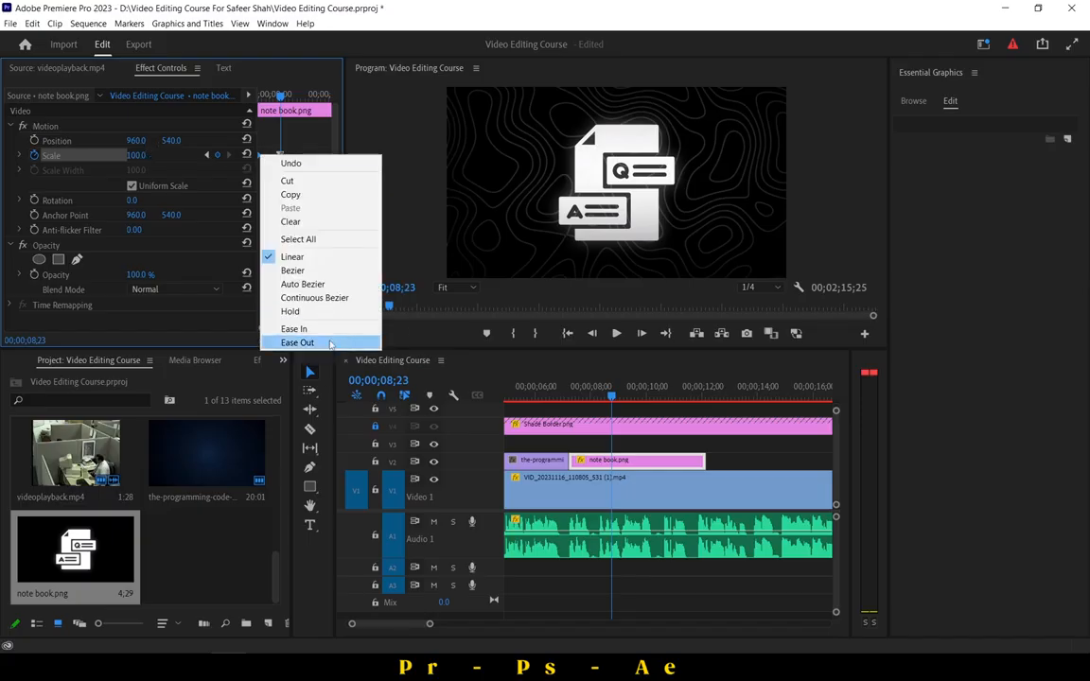
left_click(350, 476)
left_click(22, 156)
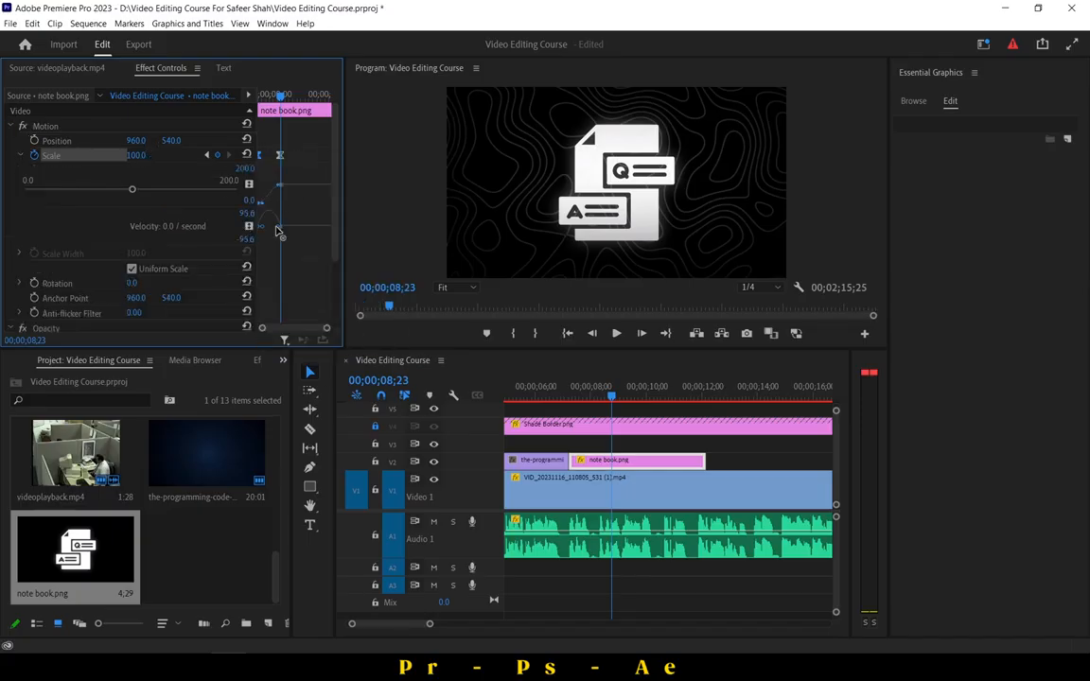
key("Up")
left_click(616, 333)
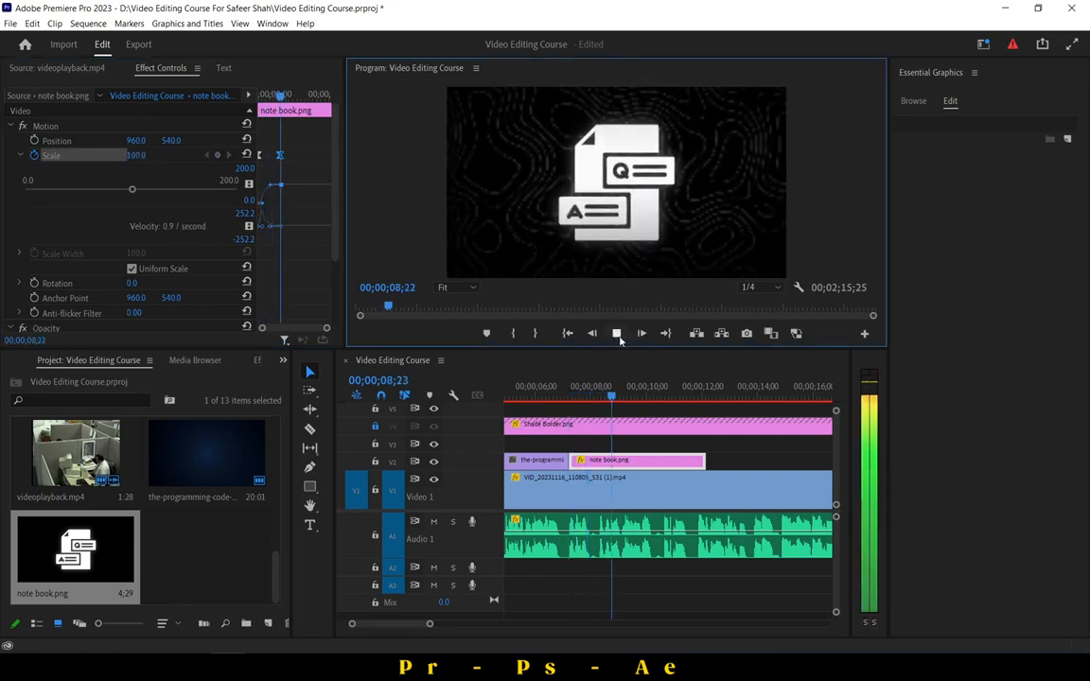
left_click(616, 333)
Trim the note book.png clip to end at 00;00;09;04 and play back the result.
left_click(622, 397)
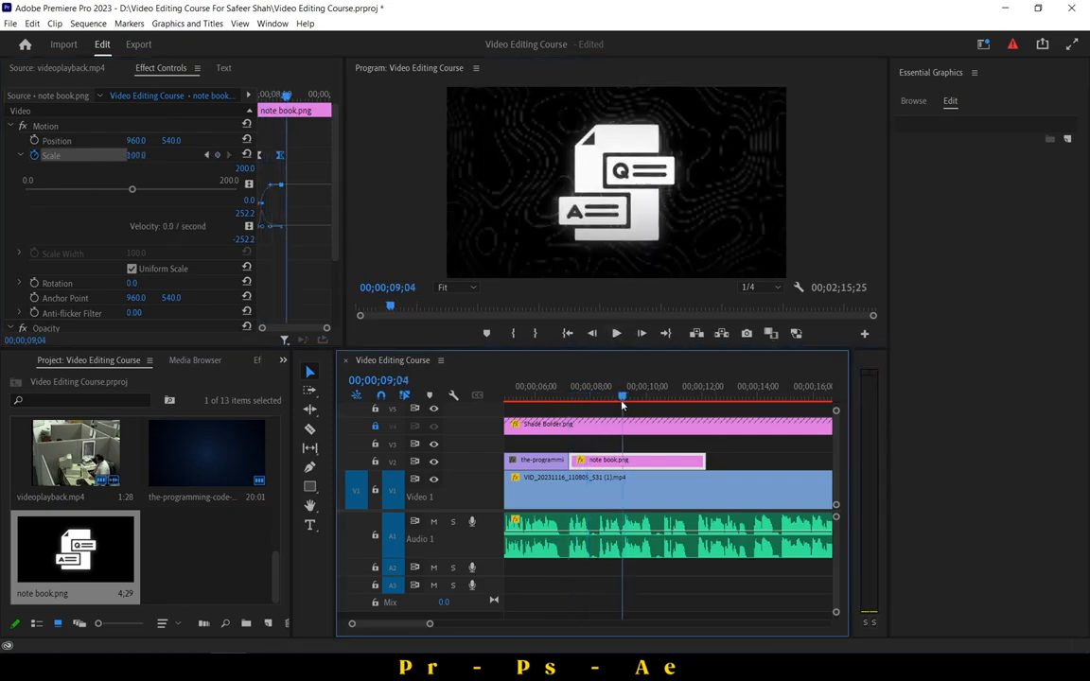
left_click_drag(704, 459, 622, 459)
left_click(568, 388)
left_click(616, 333)
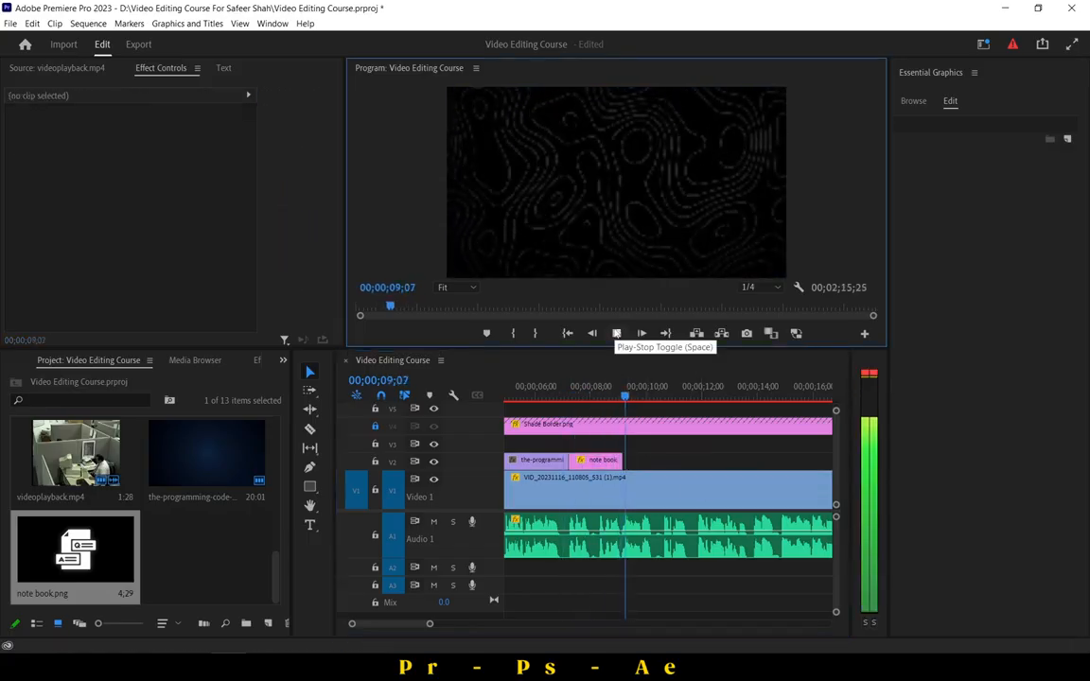
left_click(662, 492)
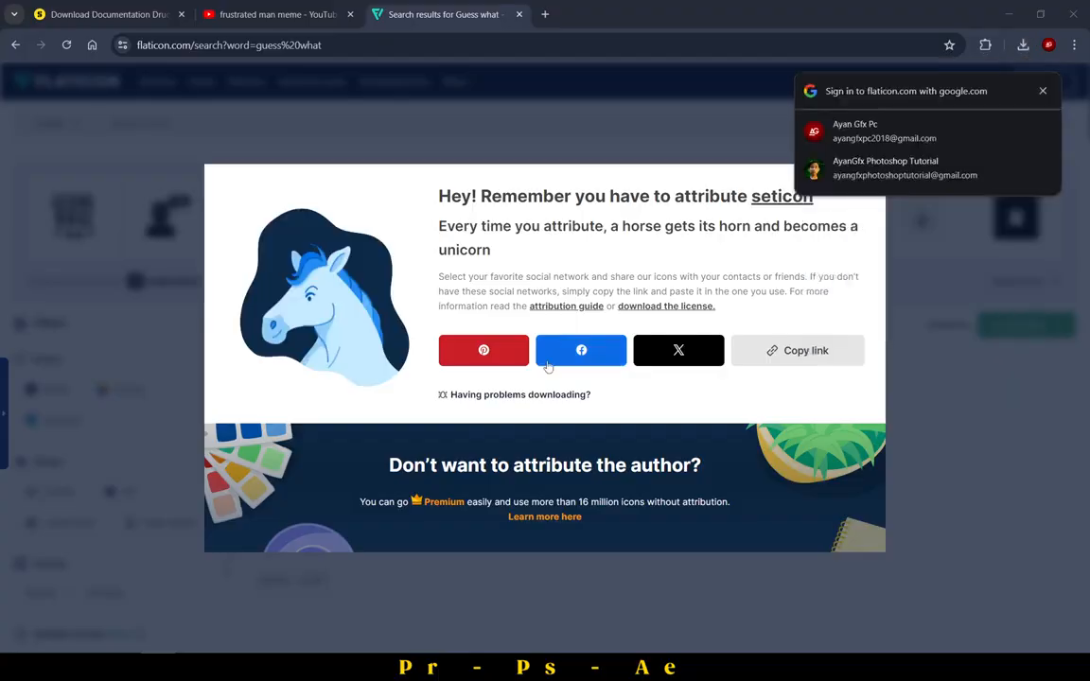
Switch to Storyblocks in the browser and search its videos for "coding".
left_click(132, 8)
left_click_drag(308, 264, 5, 249)
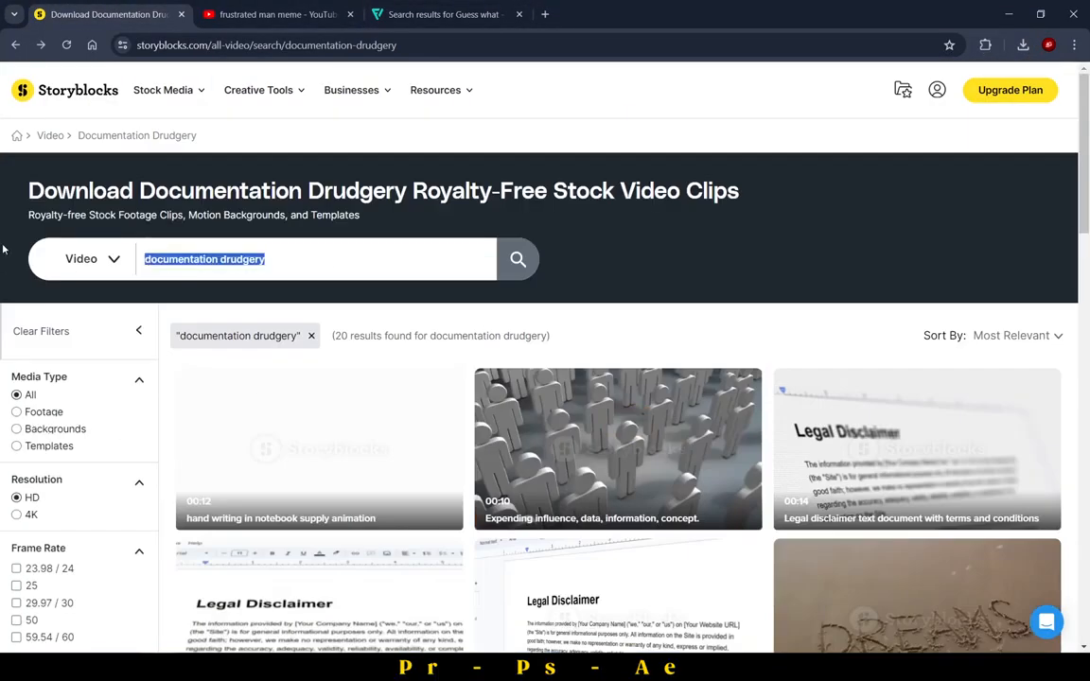
type("coding")
key("Return")
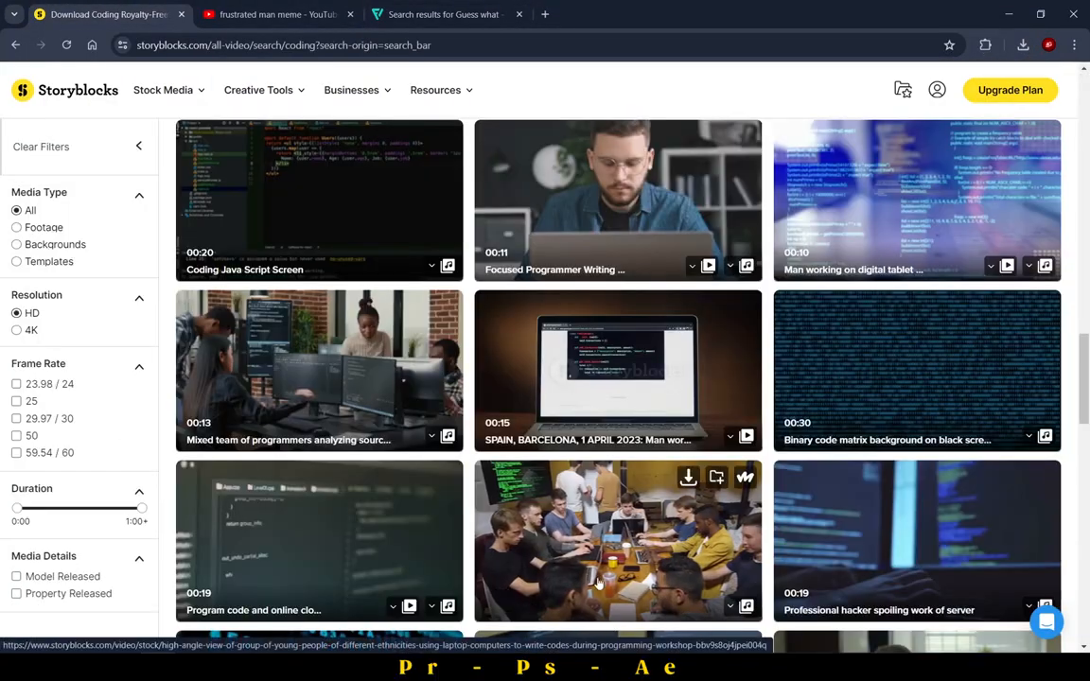
Download the "SPAIN, BARCELONA, 1 APRIL 2023" laptop clip in HDMP4 (h264) format.
scroll(376, 390, "up", 8)
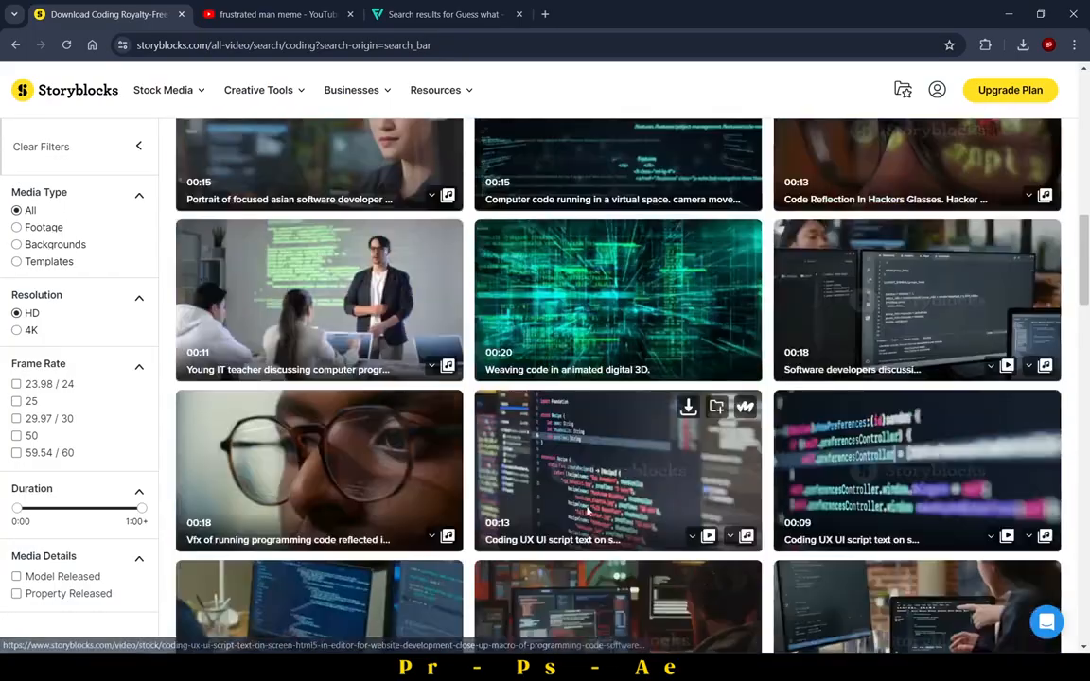
scroll(641, 488, "down", 6)
left_click(688, 448)
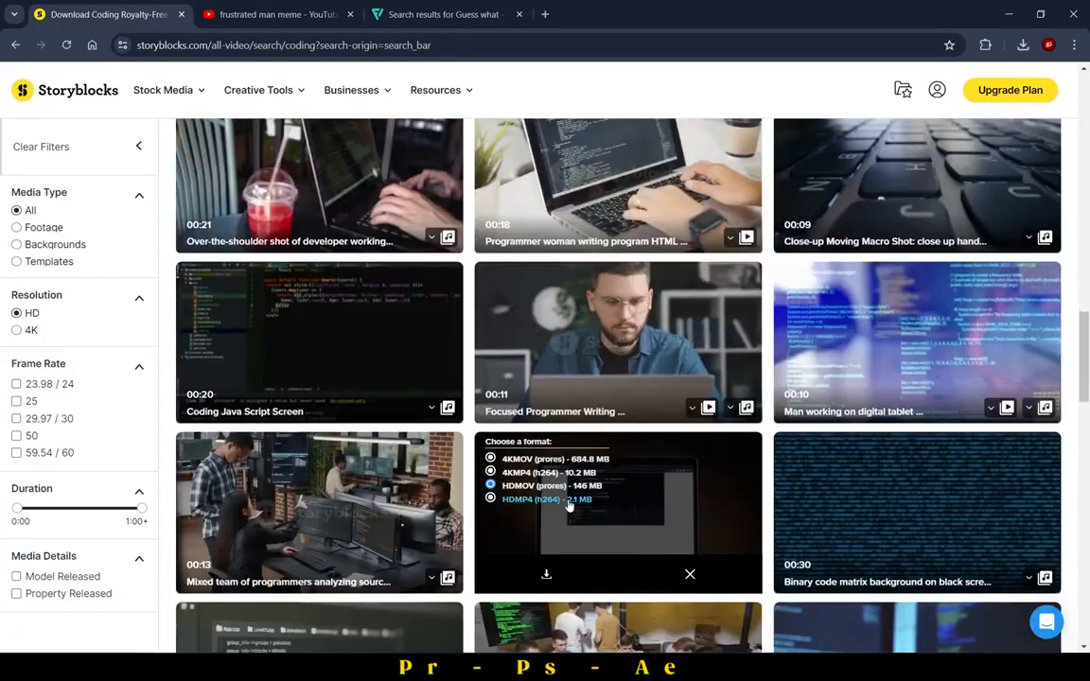
left_click(547, 573)
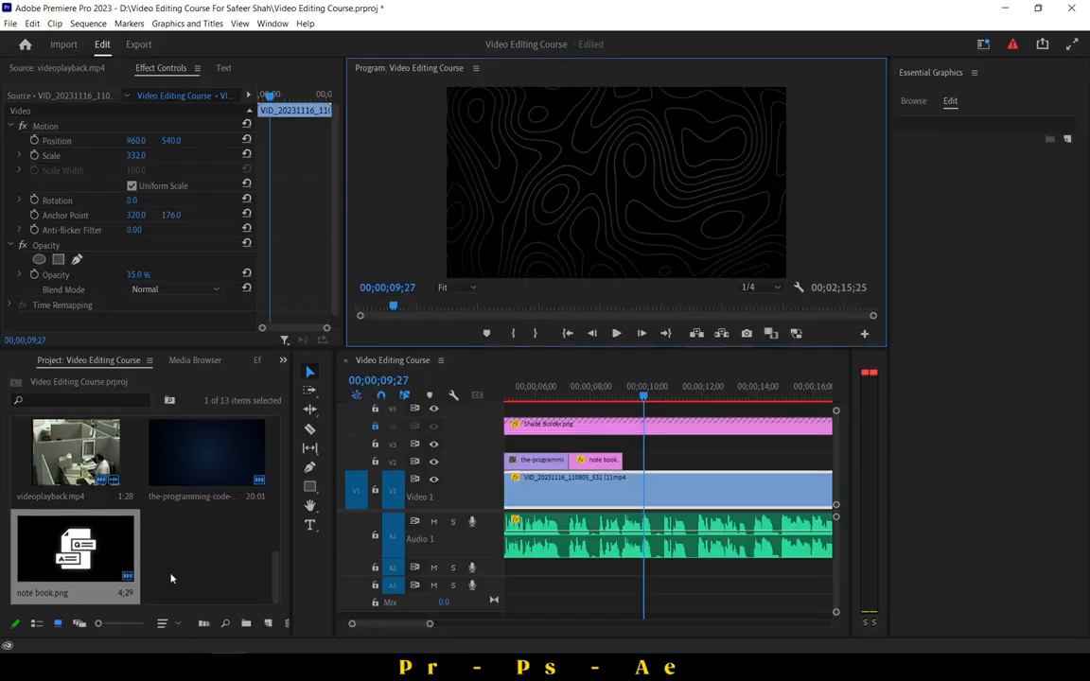
Switch to Premiere Pro, move the downloaded spain-barcelona clip from Downloads into the project folder and import it.
double_click(156, 515)
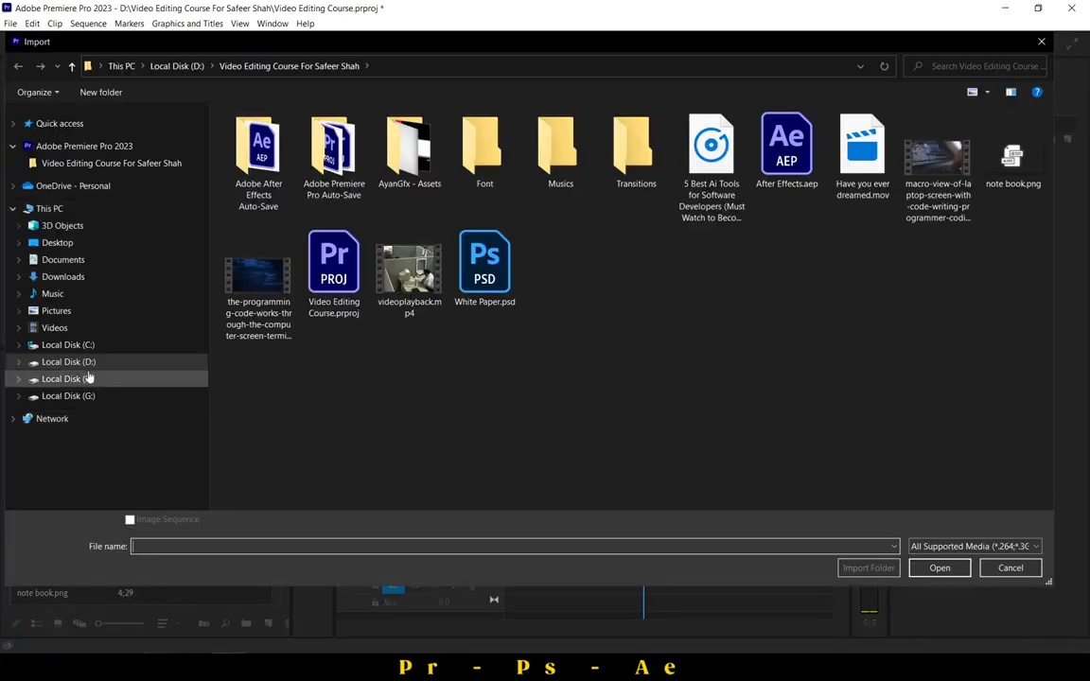
left_click(70, 284)
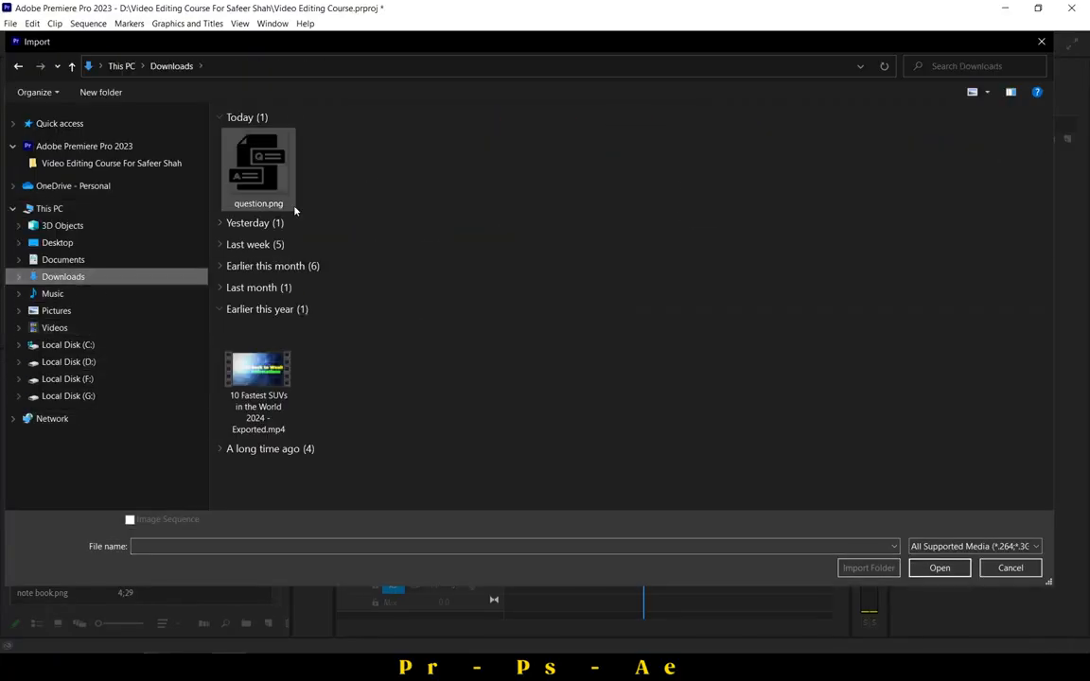
left_click(333, 180)
right_click(339, 186)
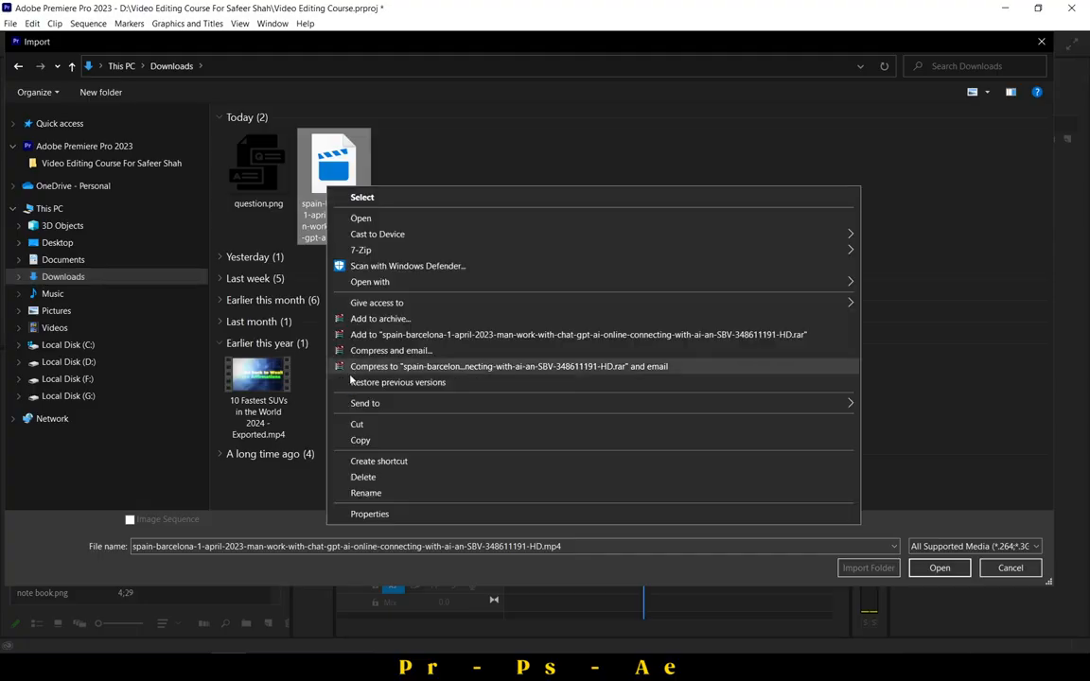
left_click(365, 424)
left_click(121, 162)
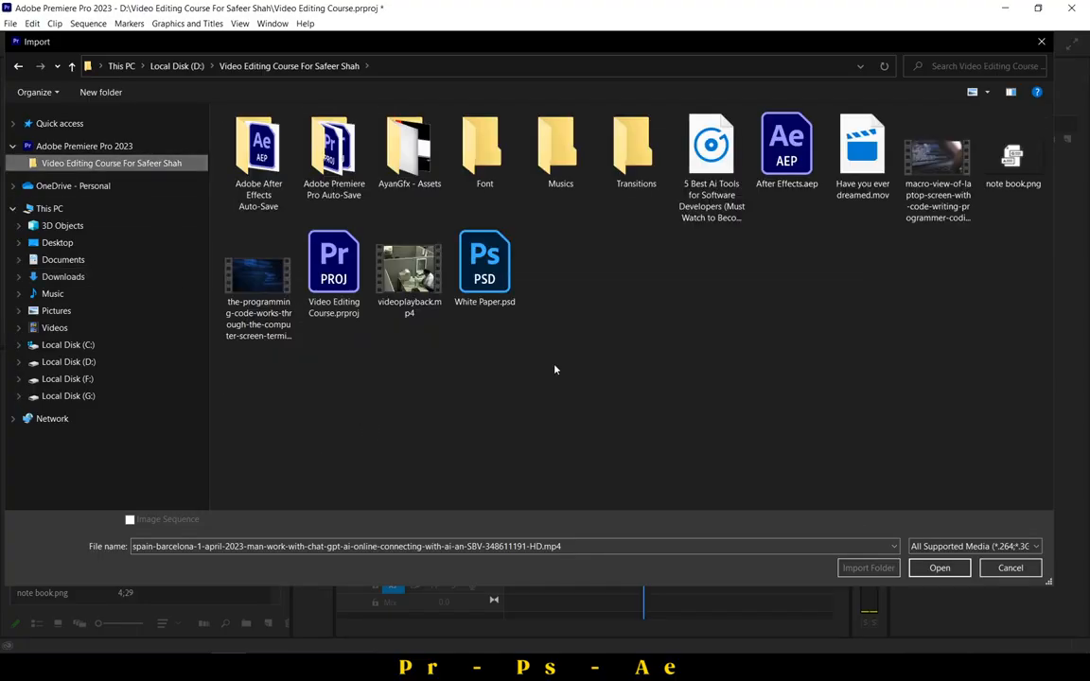
key("ctrl+v")
key("Return")
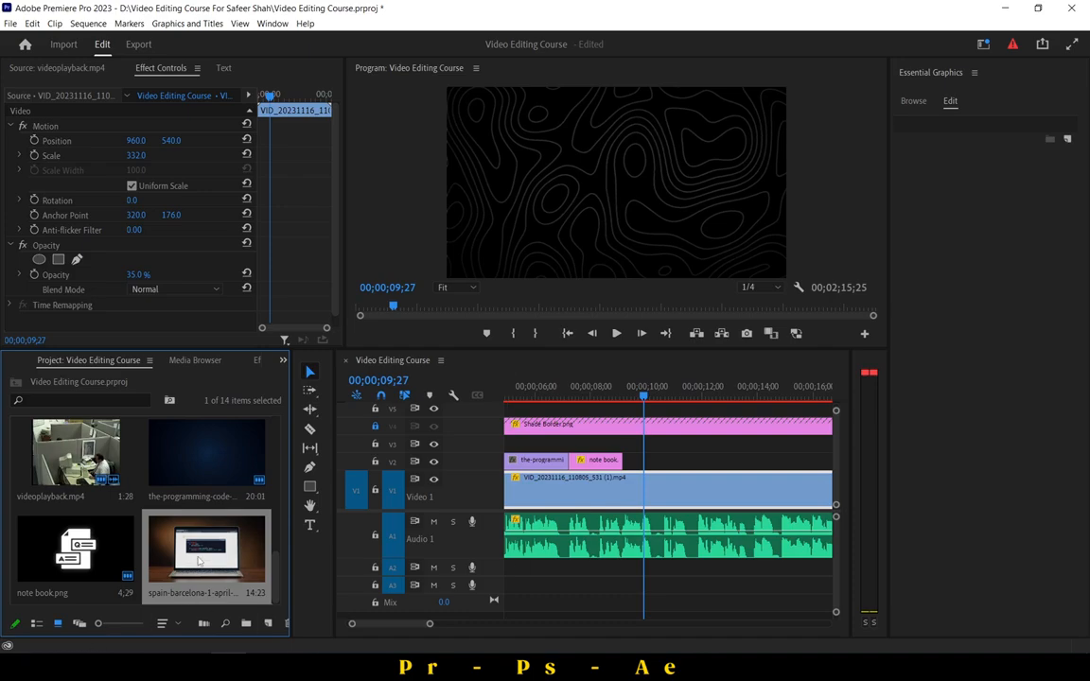
Place the spain-barcelona laptop clip on track V2 directly after note book.png.
left_click_drag(220, 561, 624, 458)
left_click(615, 394)
scroll(620, 394, "down", 1)
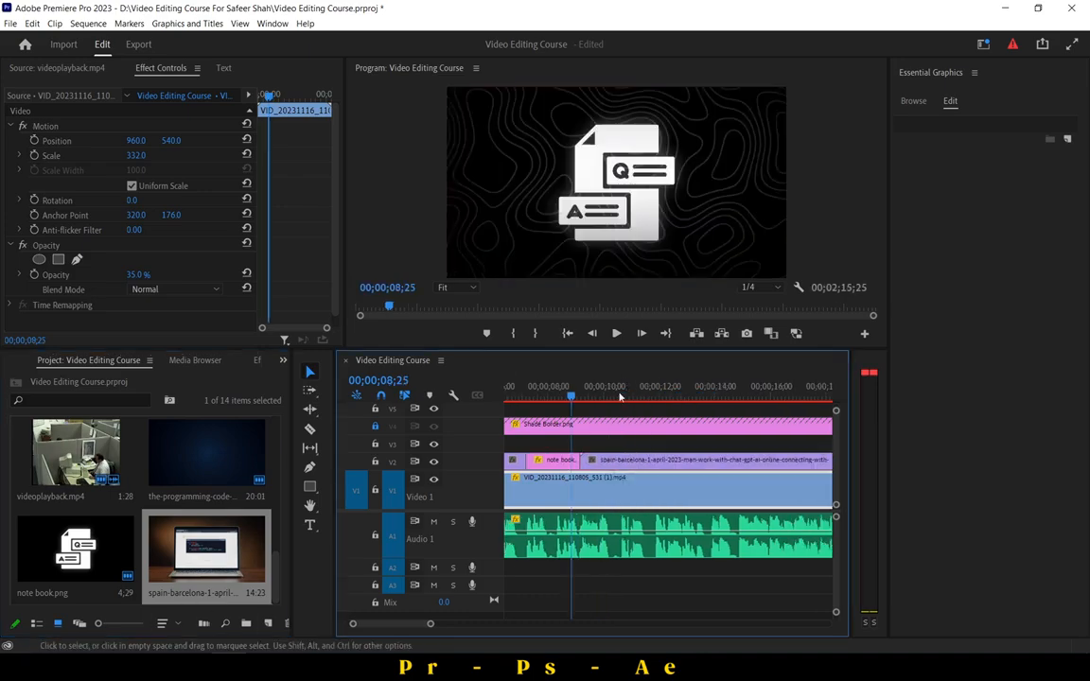
Cut the V1 background clip where note book.png ends and delete the part after the cut.
left_click(619, 335)
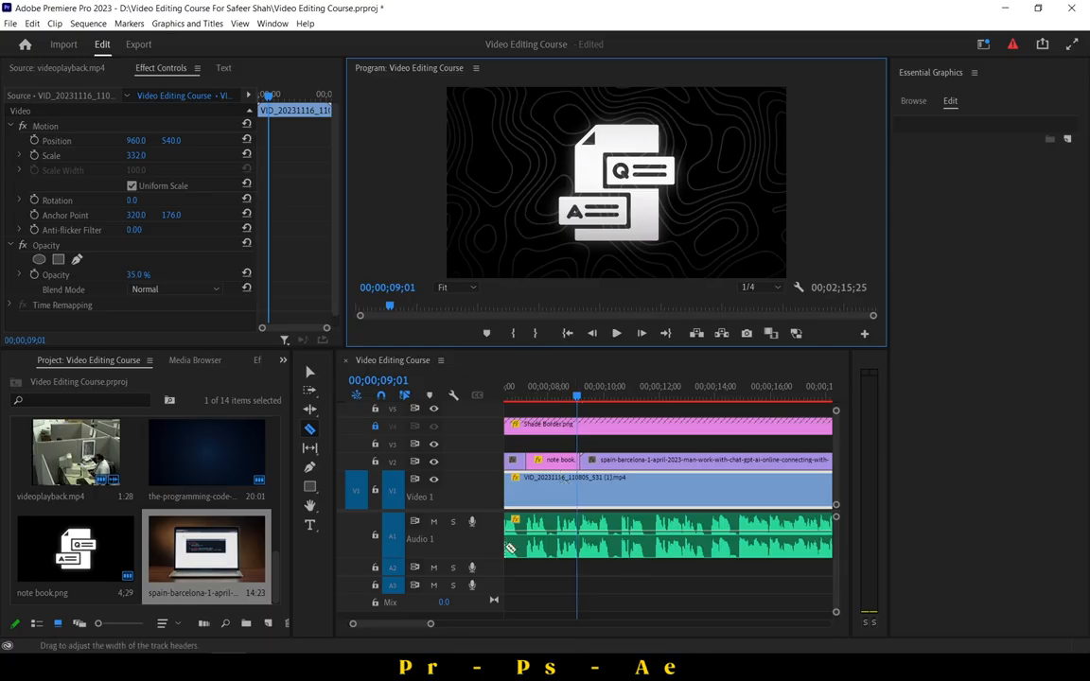
left_click(587, 492)
key("v")
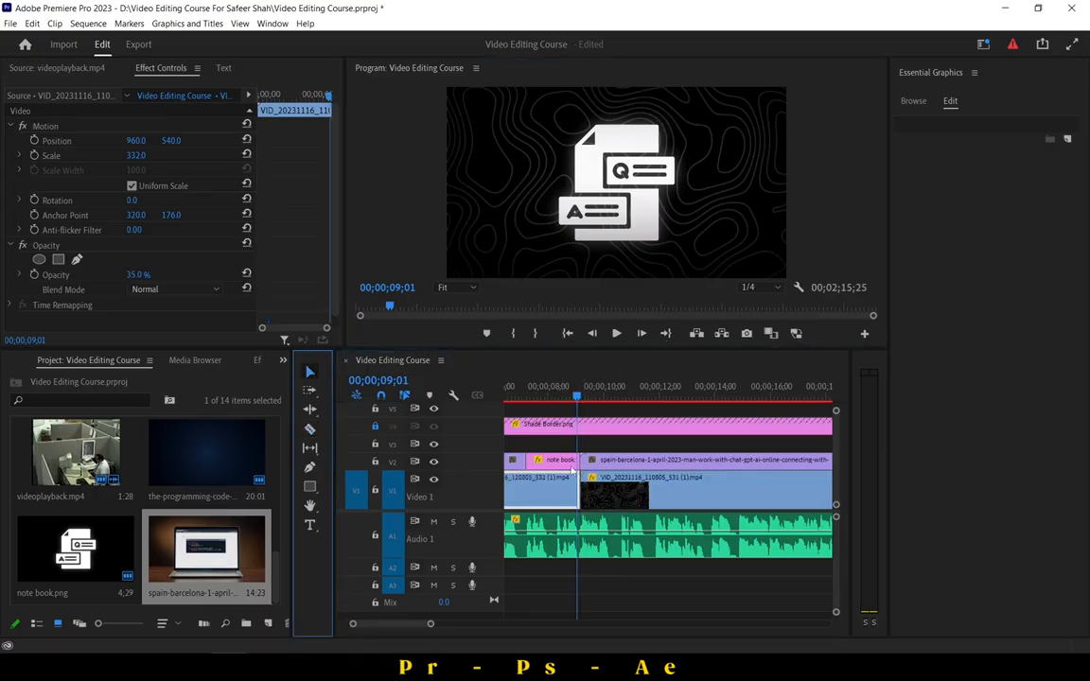
left_click(632, 481)
key("Delete")
Move the laptop clip down to track V1 right after the background clip, play it back and return to its start.
left_click_drag(630, 461, 632, 489)
left_click(616, 333)
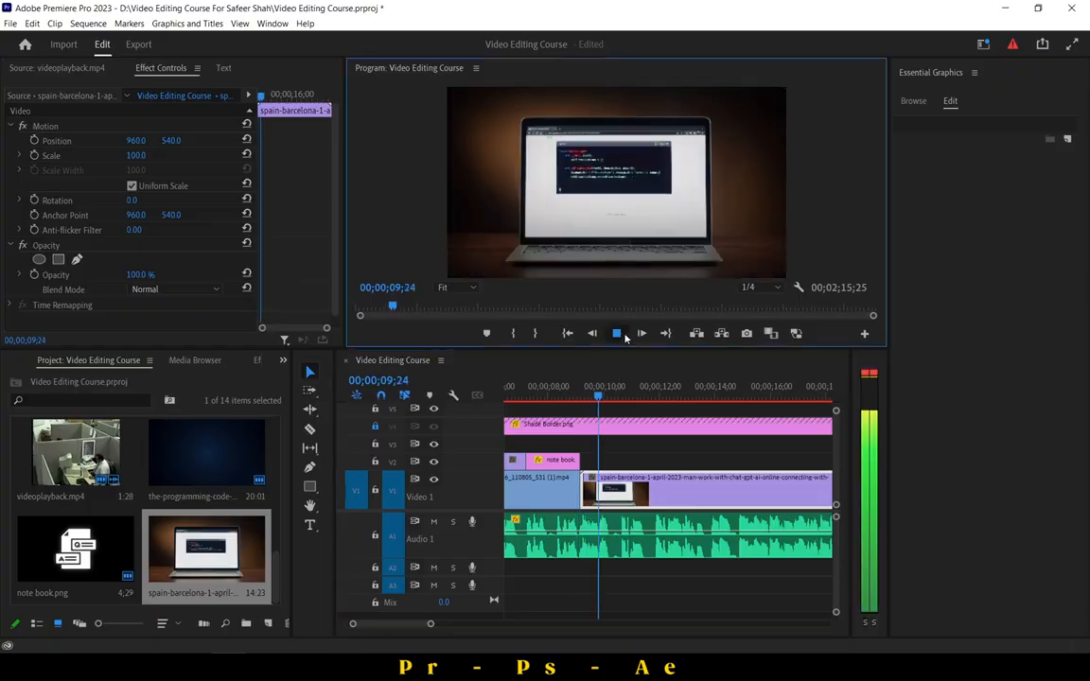
key("space")
key("Up")
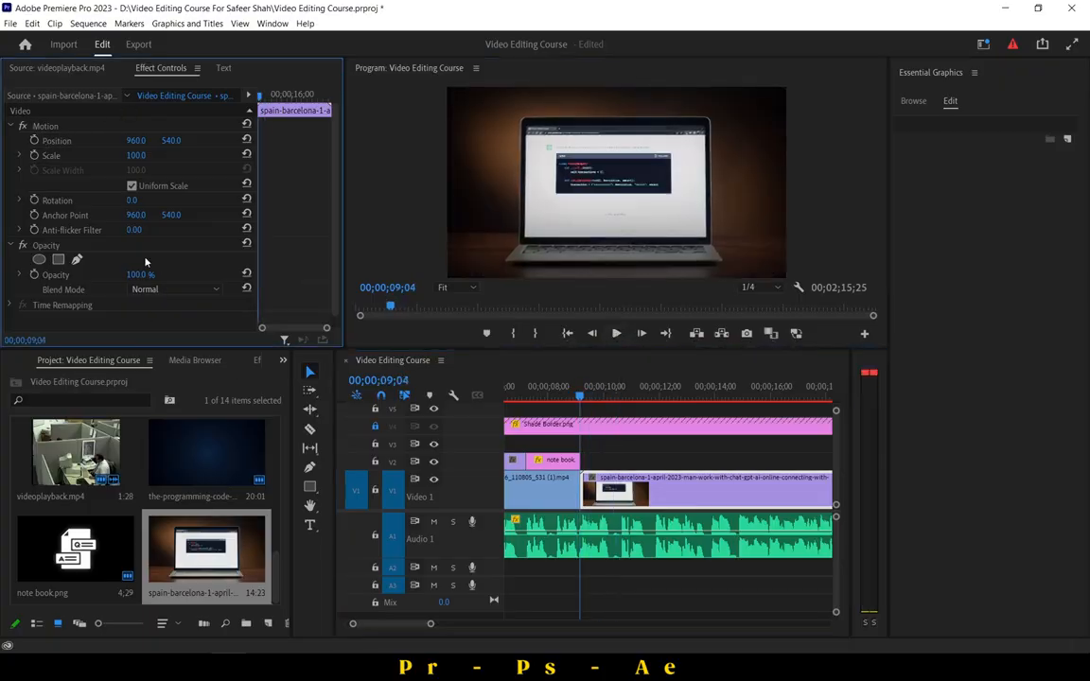
Animate the laptop clip's scale from 100 at 00;00;09;04 to 135 at 00;00;13;07.
left_click(66, 217)
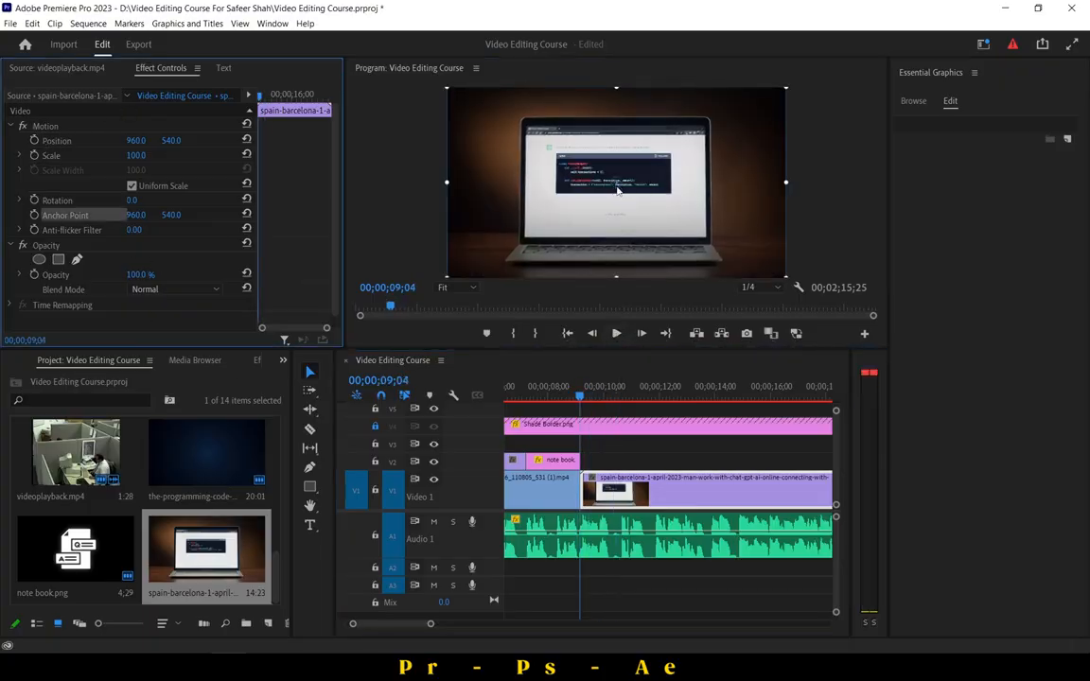
left_click(35, 156)
scroll(690, 532, "down", 1)
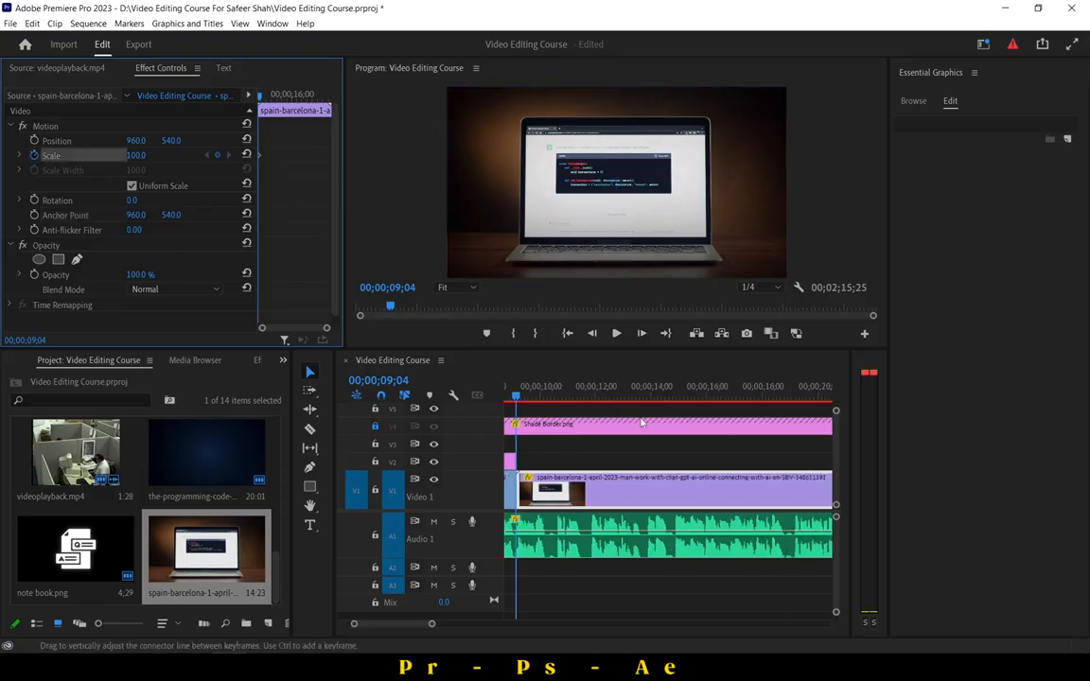
left_click_drag(668, 395, 632, 402)
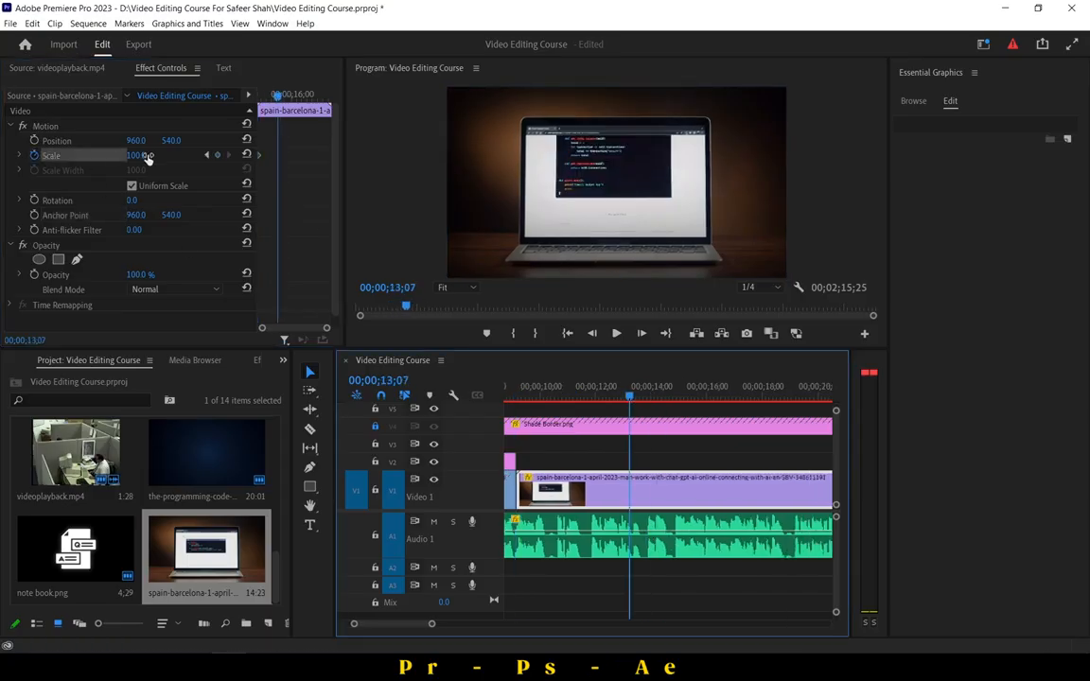
left_click_drag(145, 157, 165, 157)
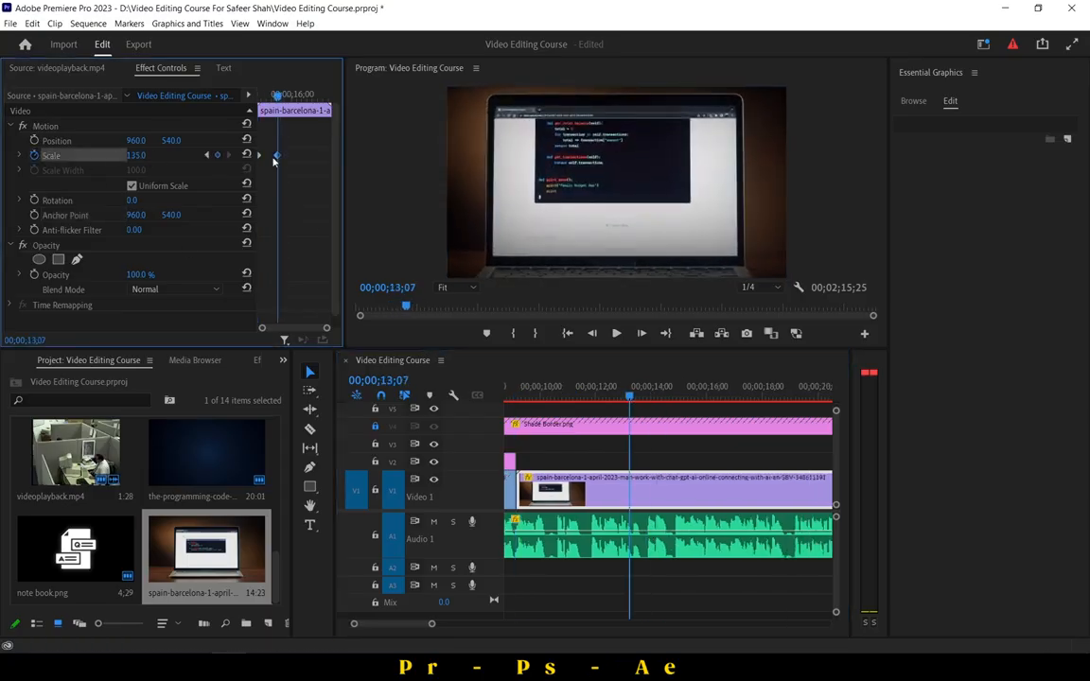
Apply Ease In and Ease Out to the laptop clip's scale keyframes and return to the clip's start.
right_click(275, 157)
left_click(317, 315)
right_click(275, 155)
left_click(295, 345)
key("Up")
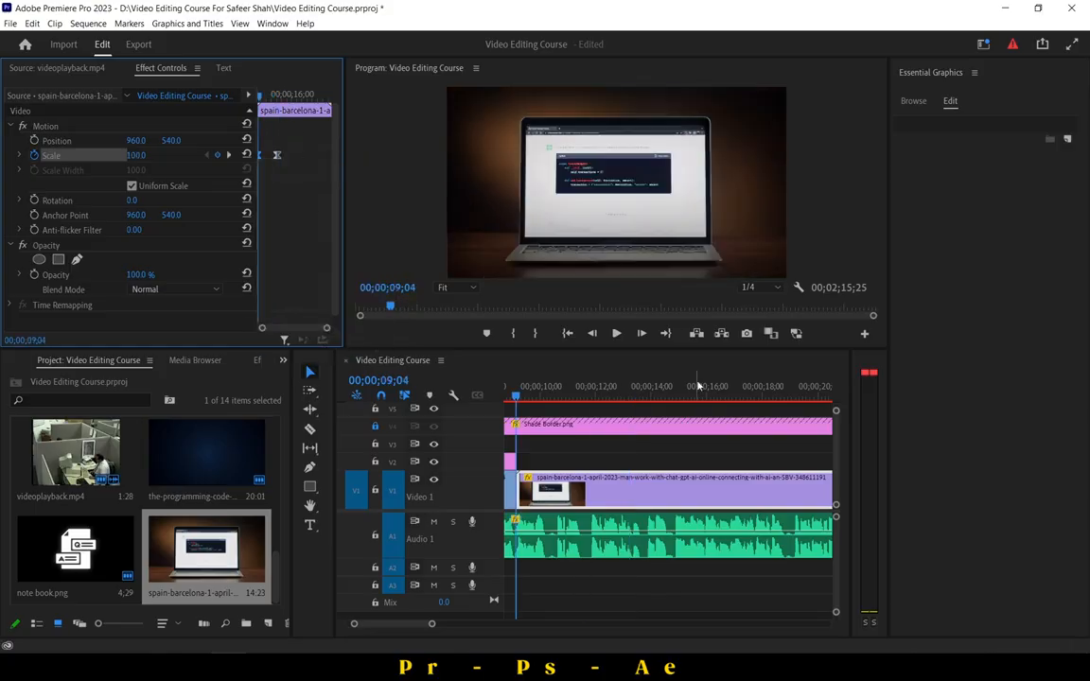
Trim the laptop clip's start up to 00;00;09;29, closing the gap to the background clip, and play back the transition.
left_click(616, 336)
scroll(733, 445, "down", 1)
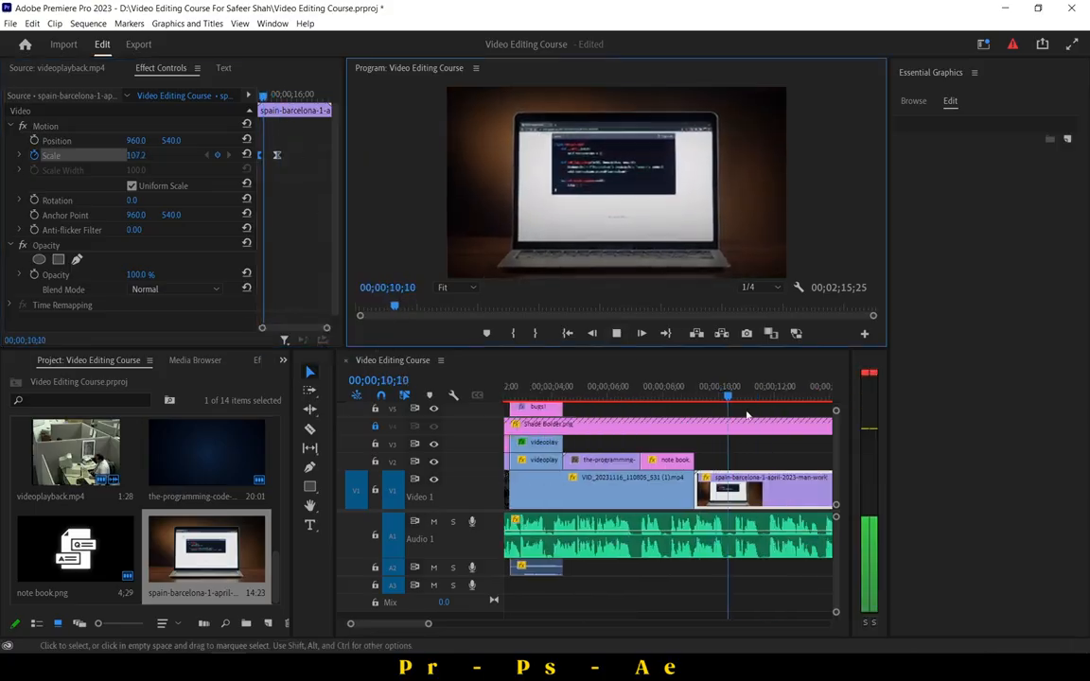
left_click(725, 400)
left_click_drag(723, 404, 717, 405)
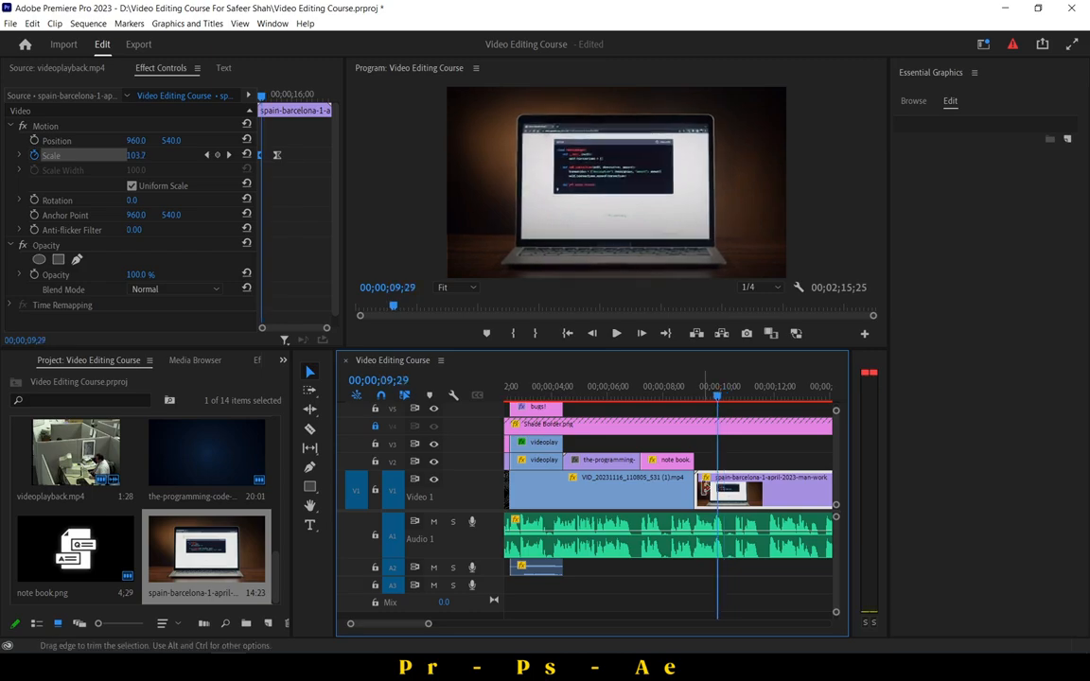
left_click_drag(697, 488, 722, 501)
left_click(686, 399)
scroll(696, 447, "down", 1)
left_click(617, 335)
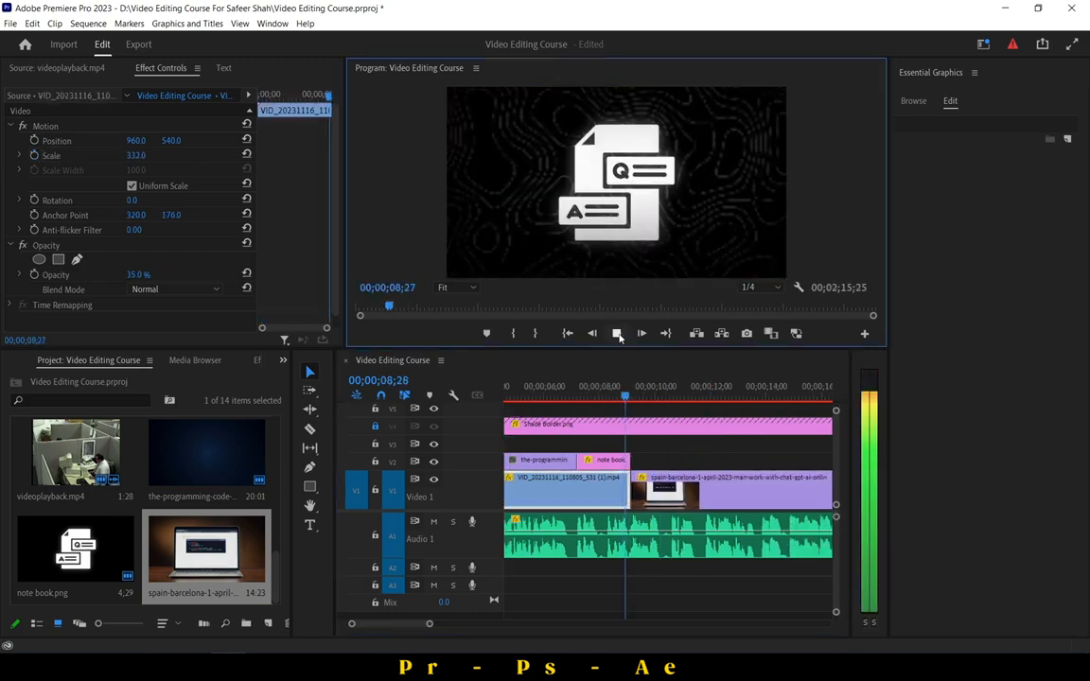
left_click(618, 335)
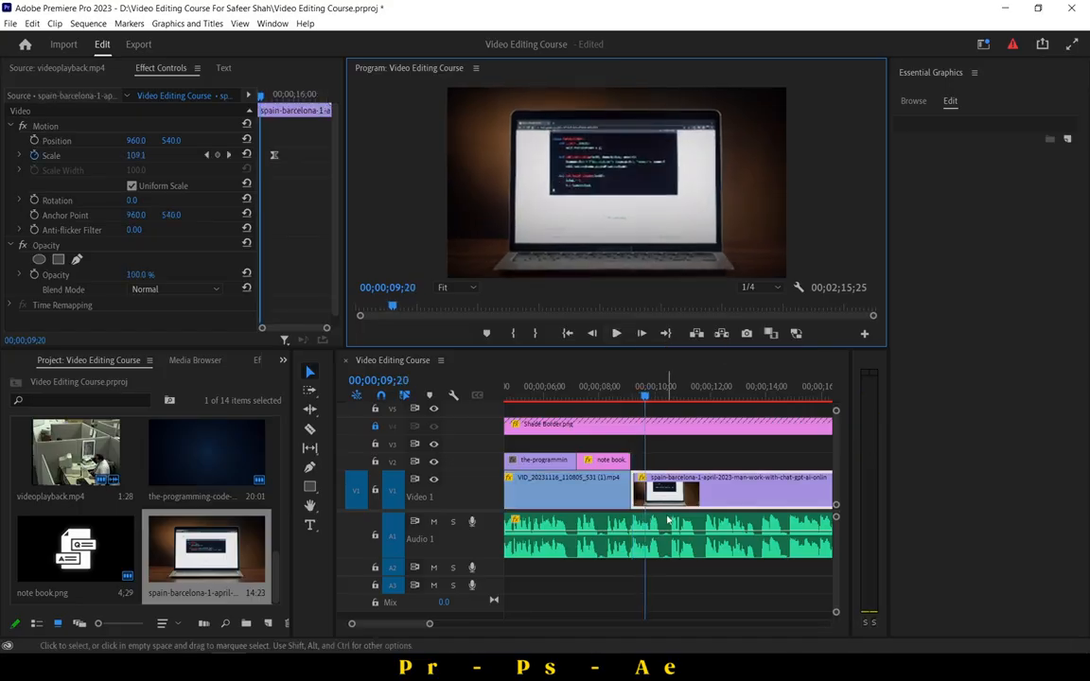
Set the laptop clip's opacity to 65%.
left_click(146, 276)
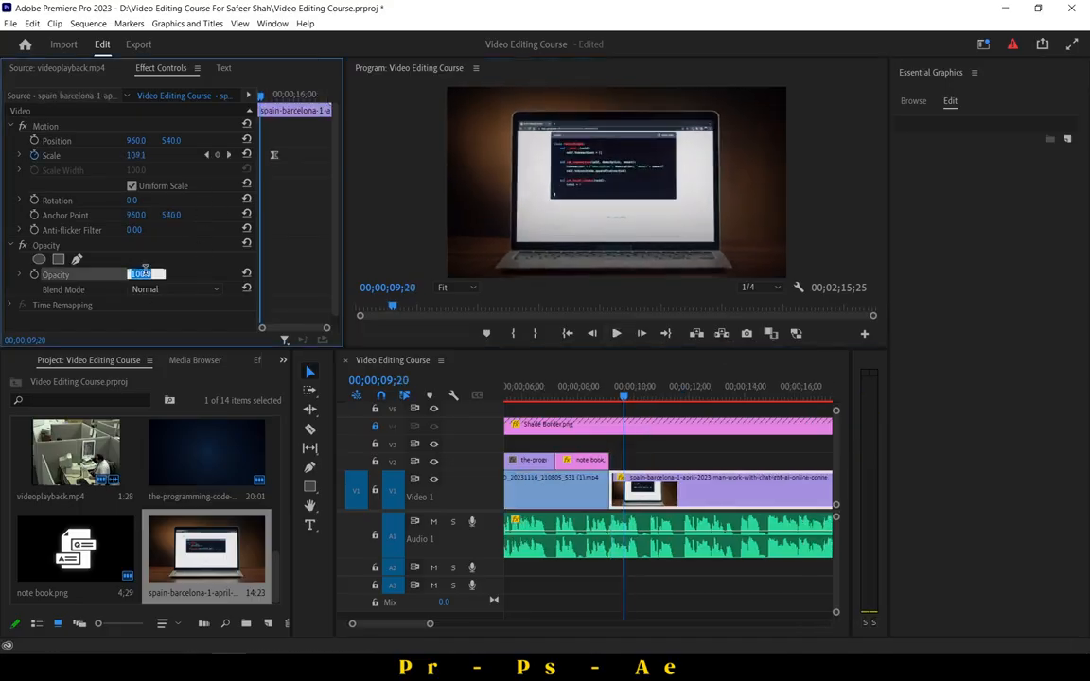
type("65")
key("Return")
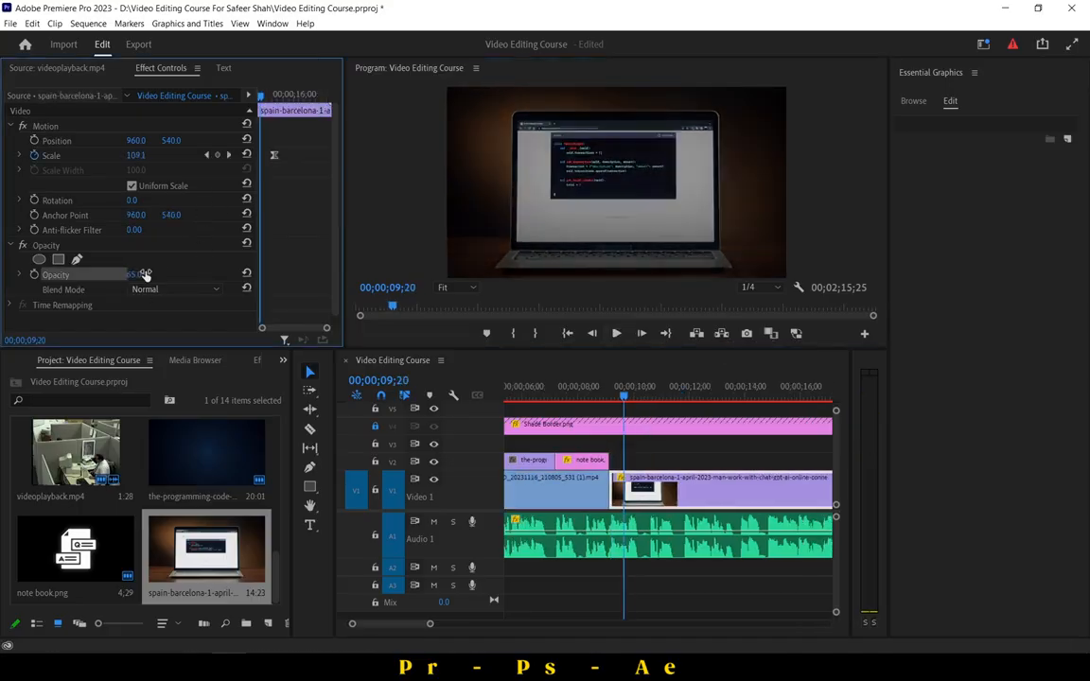
Switch to the Word script, copy the phrase "The future of coding is here" and return to Premiere Pro.
left_click(538, 666)
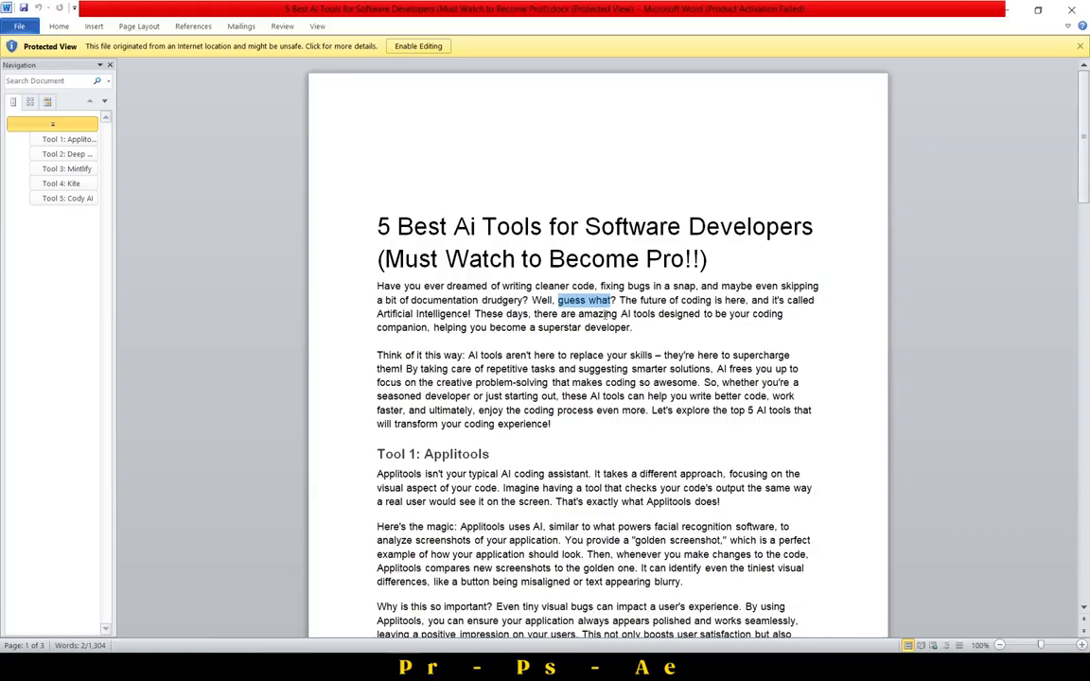
left_click_drag(620, 300, 714, 301)
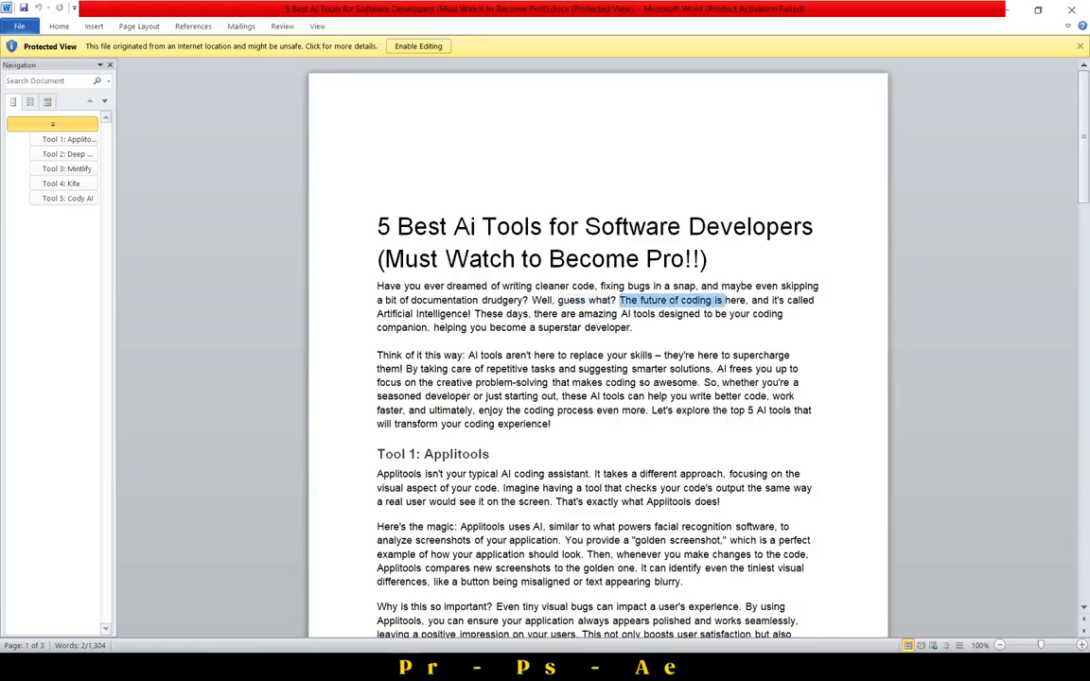
right_click(717, 302)
left_click(733, 316)
key("alt+Tab")
Add a text layer over the laptop clip containing the copied phrase "The future of coding is here".
left_click(308, 524)
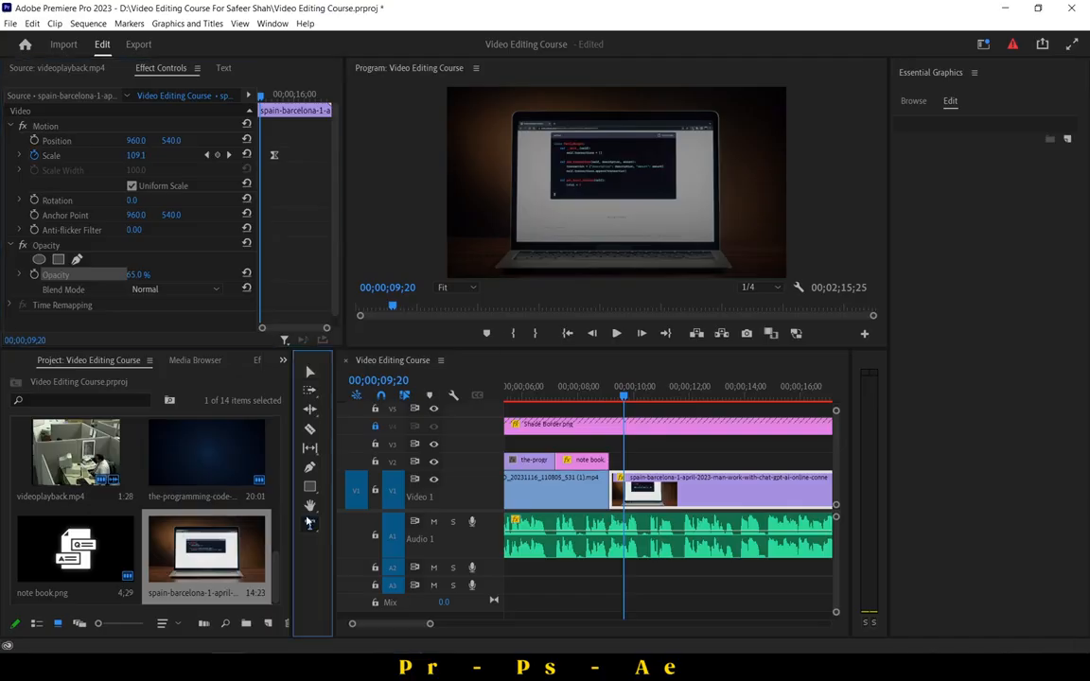
left_click(593, 189)
key("ctrl+v")
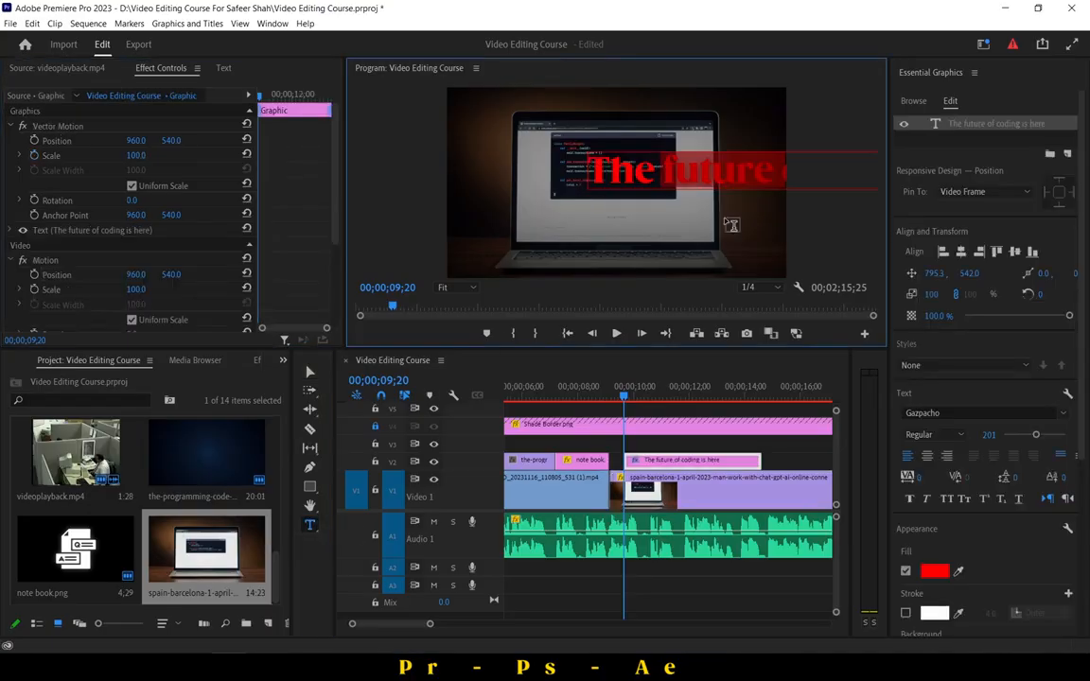
Format the whole title in the Tungsten font with all caps and a white FFFFFF fill.
key("ctrl+a")
left_click(972, 414)
type("Tungsten")
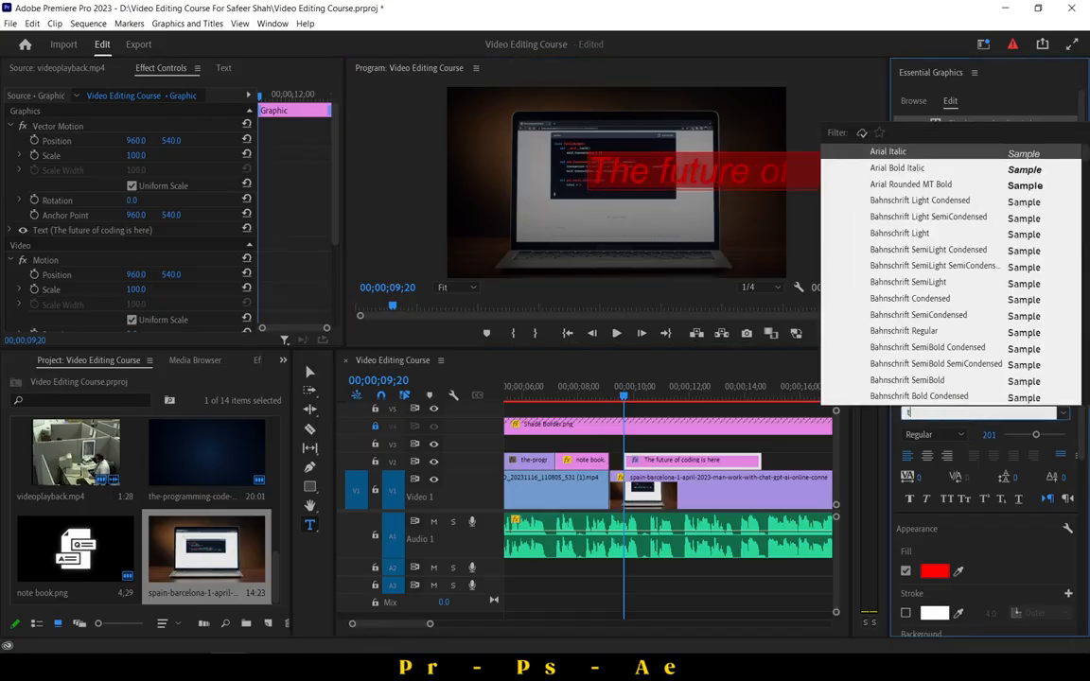
key("Return")
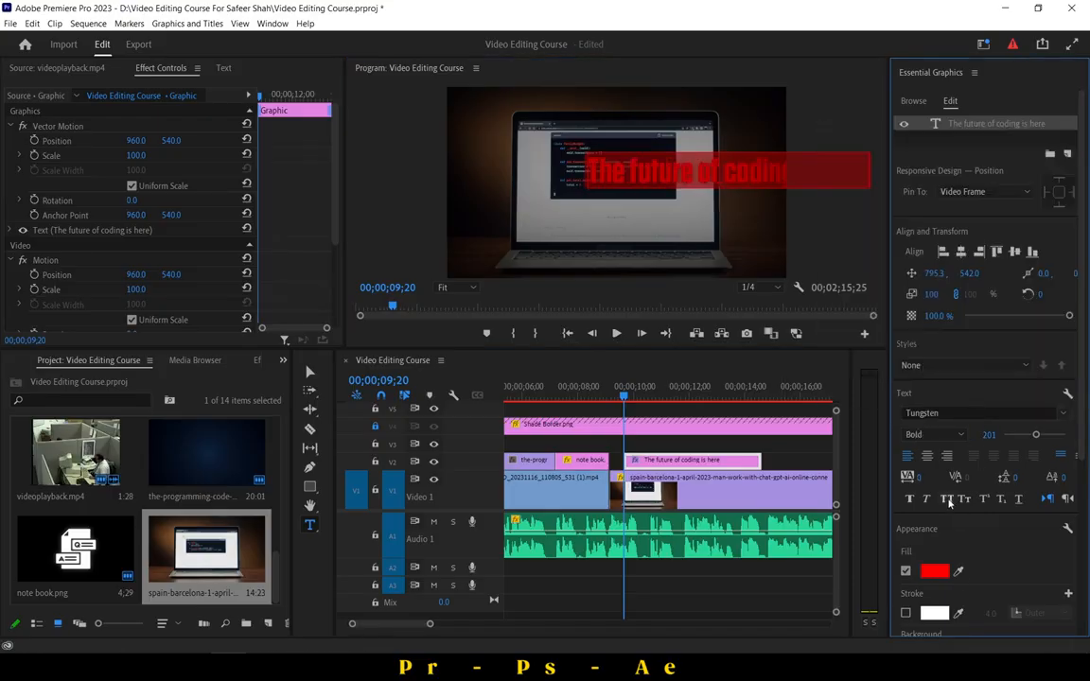
left_click(946, 498)
left_click(935, 571)
left_click(376, 428)
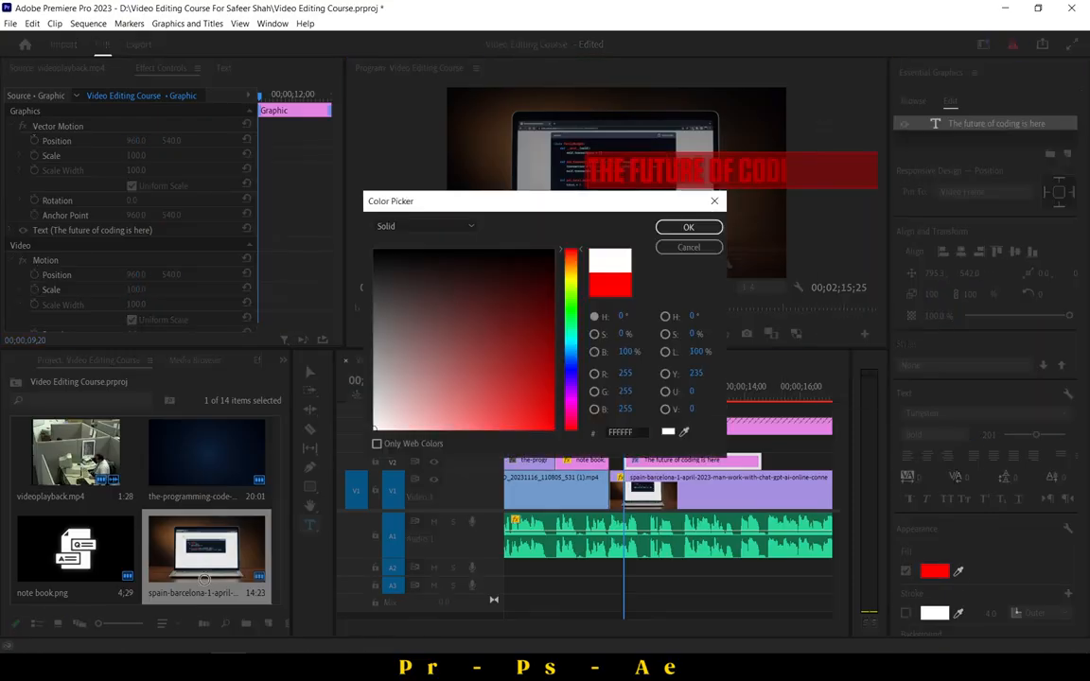
left_click(691, 228)
Center the title horizontally and vertically in the frame and return to the Selection tool.
left_click(961, 253)
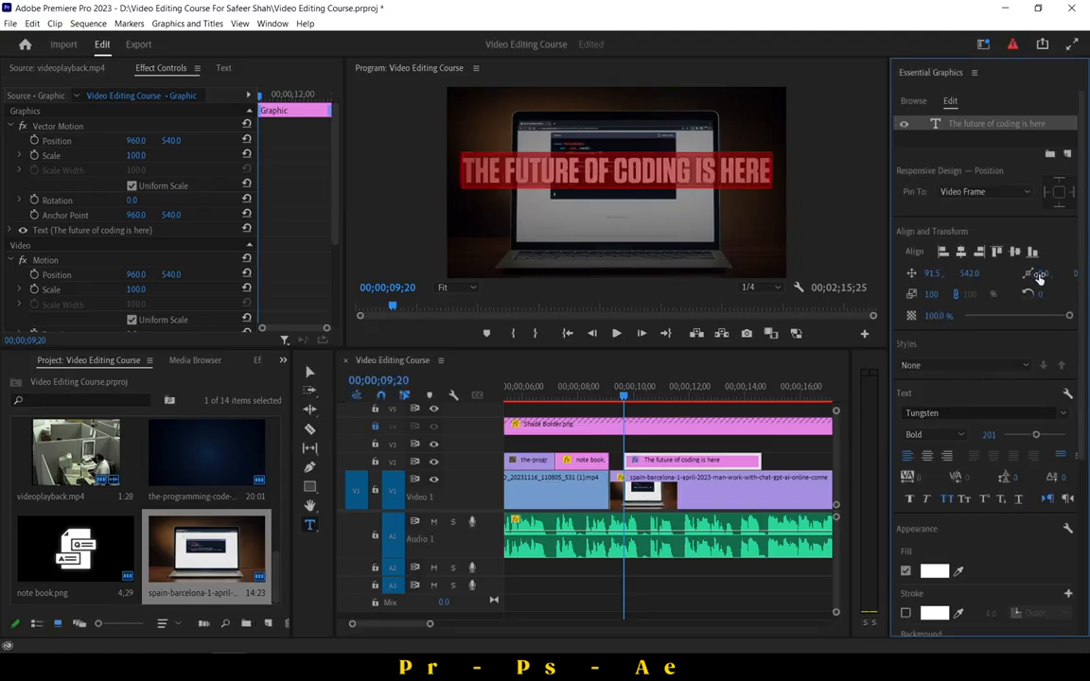
left_click(1020, 252)
left_click(315, 374)
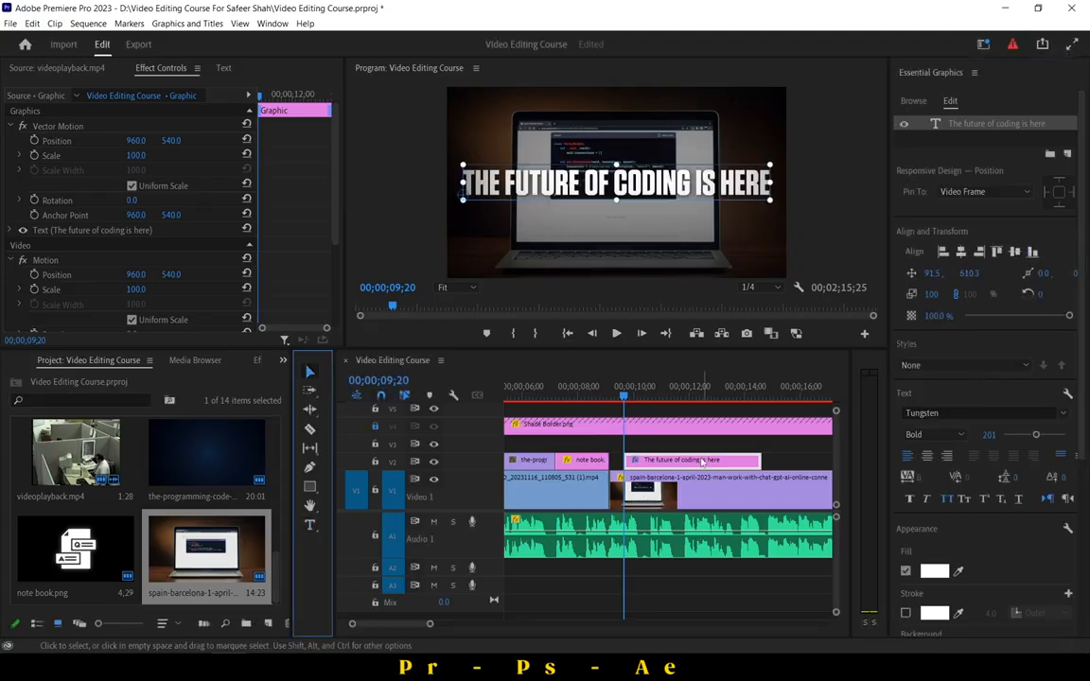
Align the title graphic with the laptop clip's start and replace it with an After Effects composition.
left_click_drag(703, 462, 689, 462)
right_click(686, 462)
left_click(746, 182)
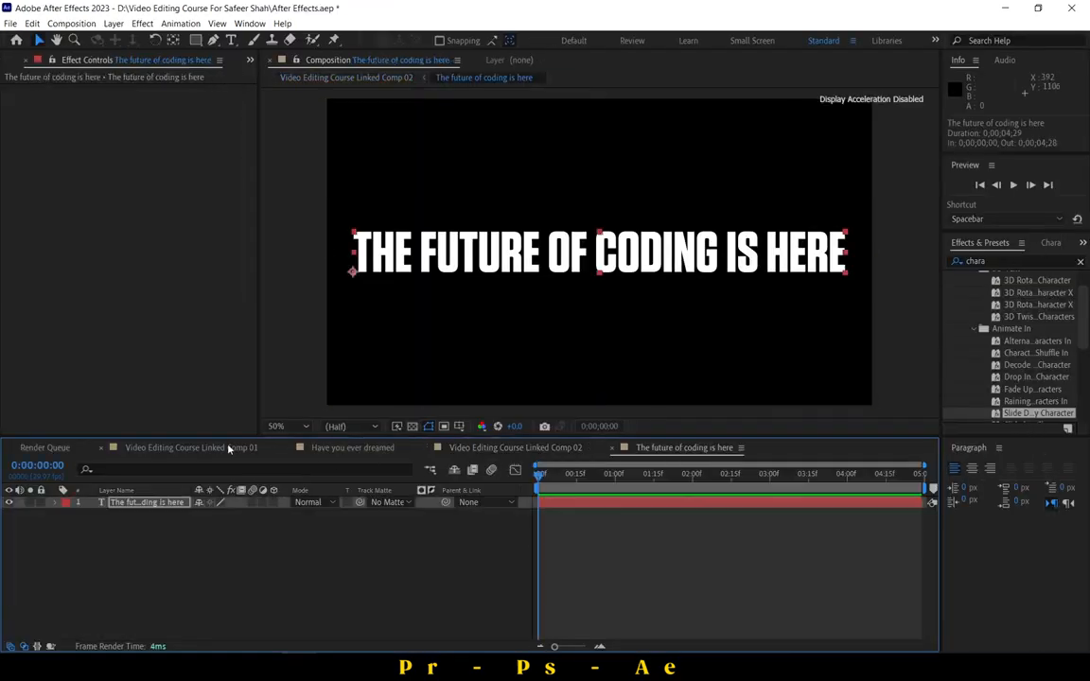
Copy the Glow effect from the Have you ever dreamed text layer onto the The future of coding is here layer.
left_click(350, 448)
right_click(47, 90)
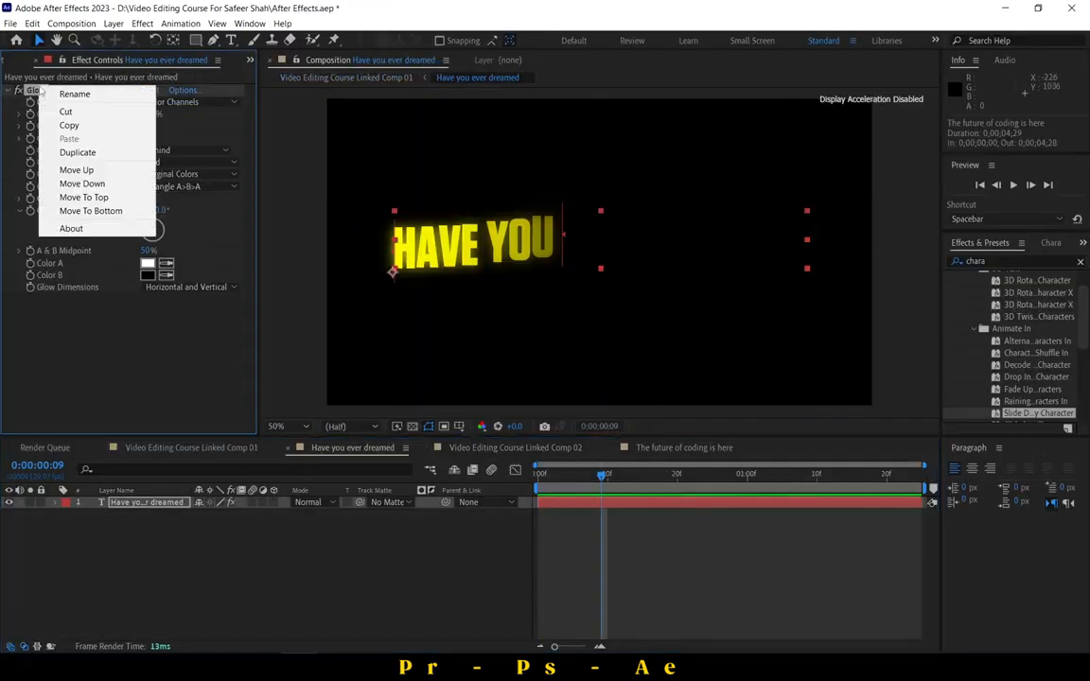
left_click(73, 122)
left_click(683, 447)
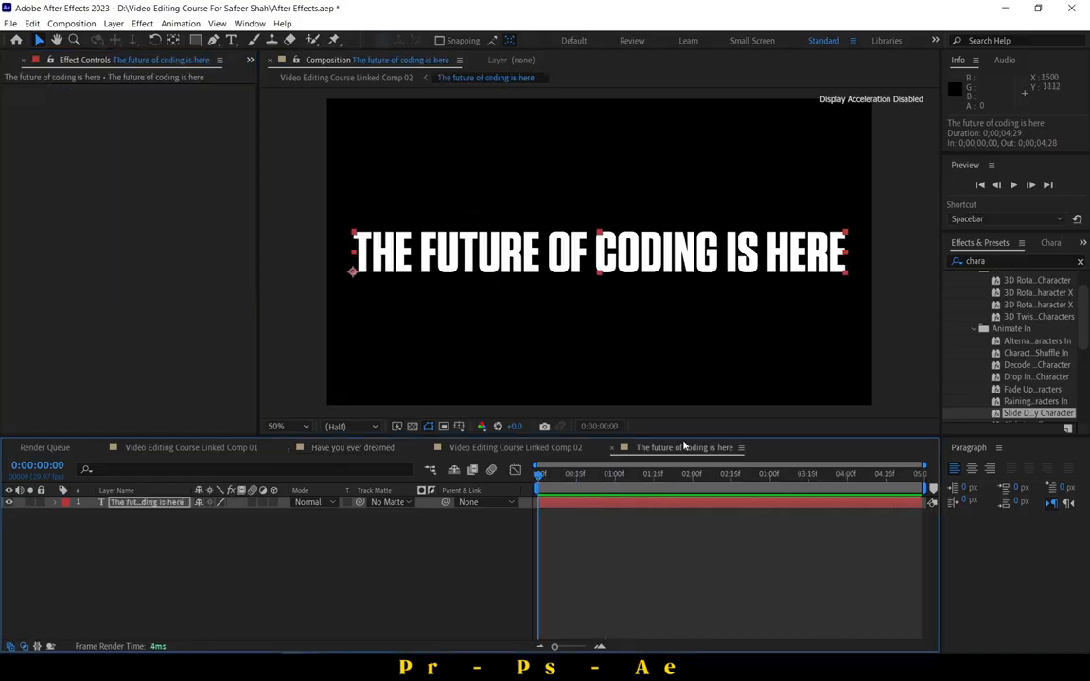
key("ctrl+v")
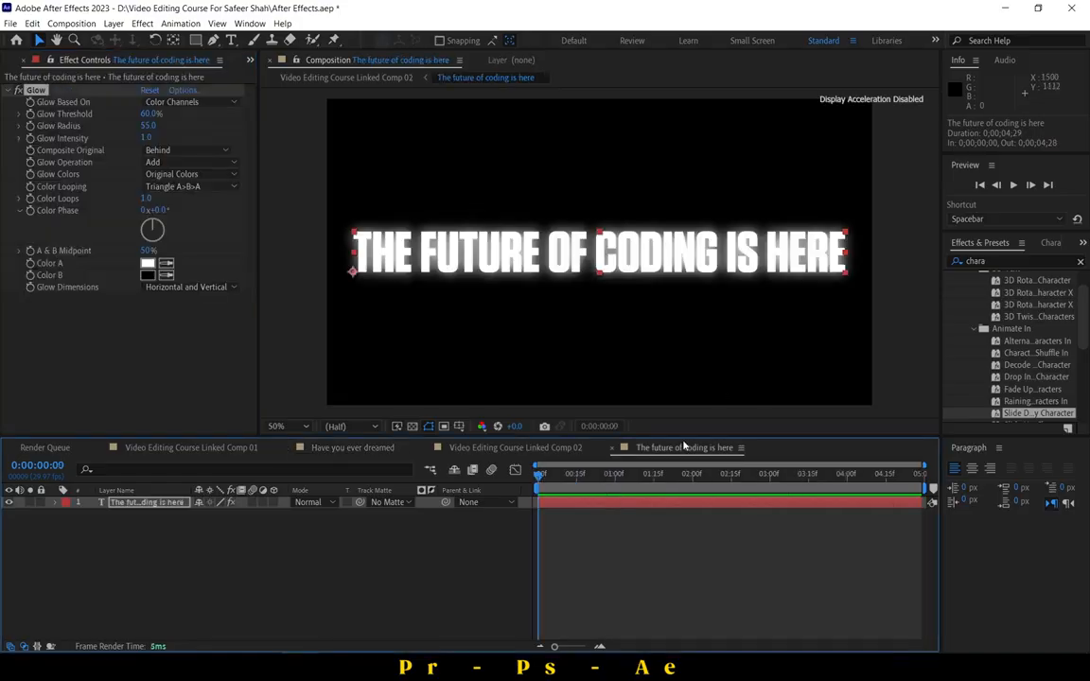
Search the effects and presets for blur and apply Blur and Fade In to the The future of coding is here layer.
left_click(984, 260)
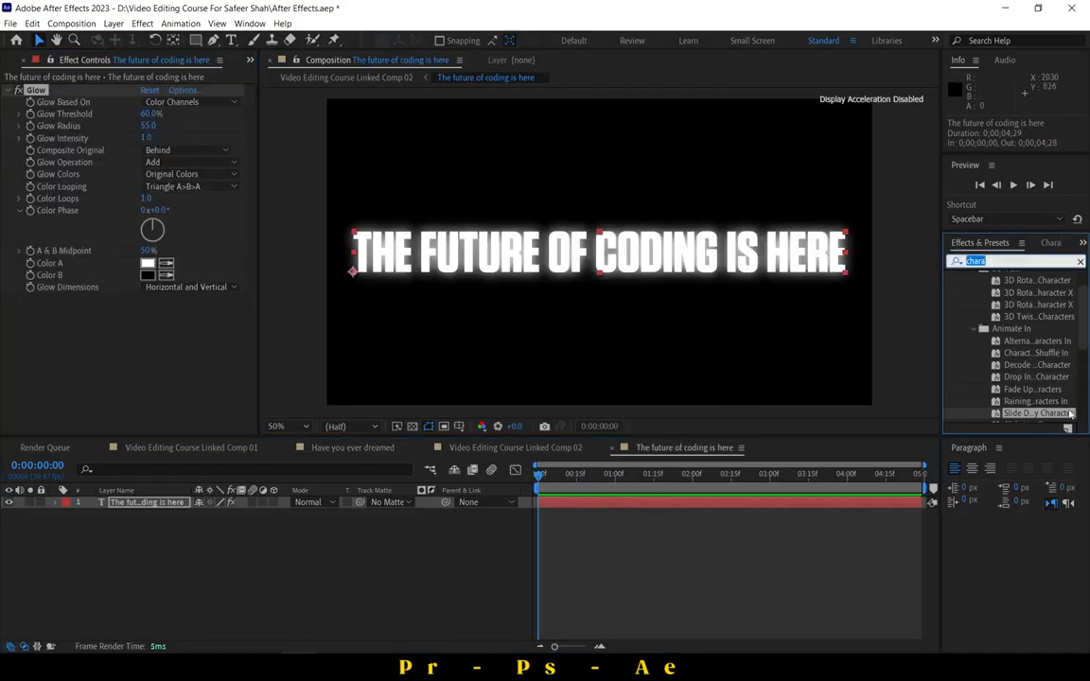
key("BackSpace")
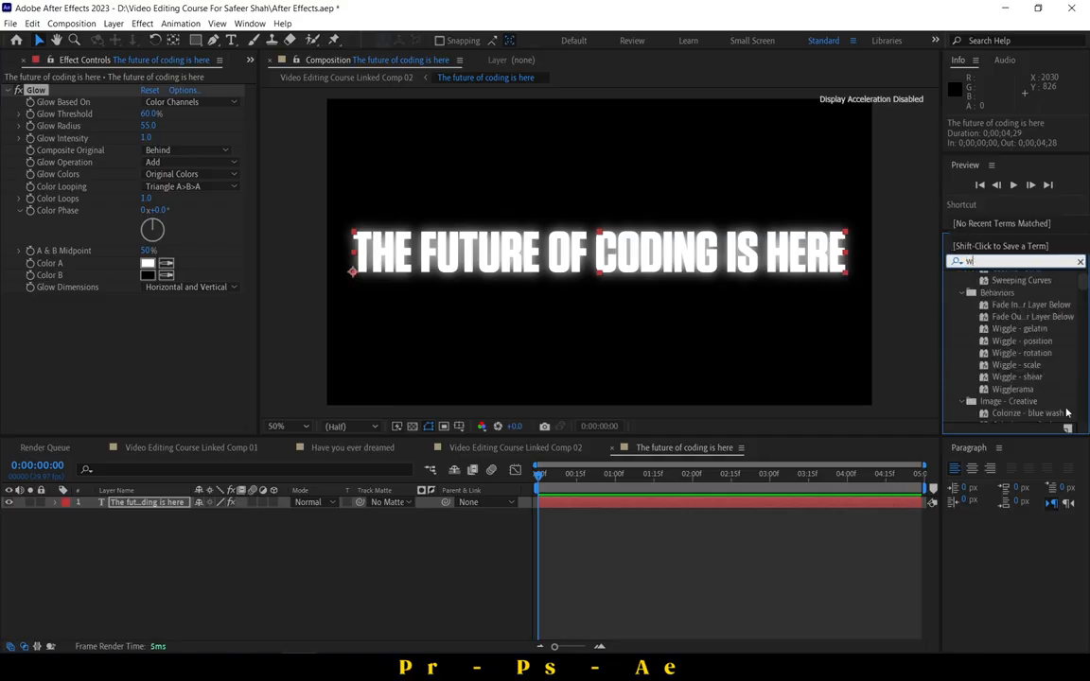
type("sli")
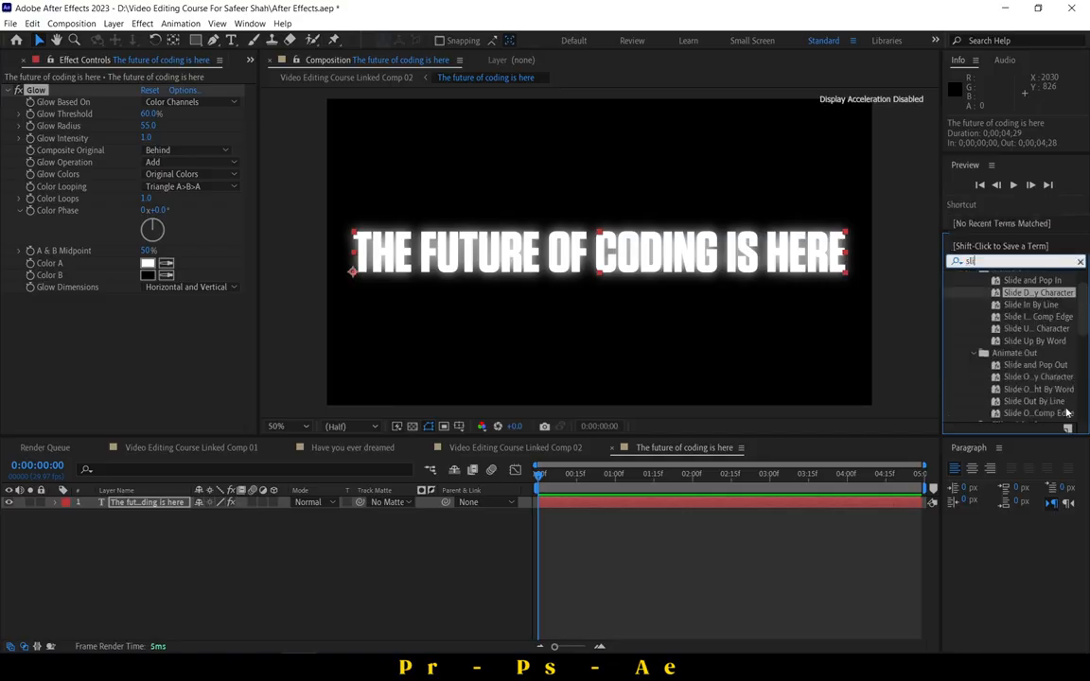
type("de")
key("BackSpace")
key("BackSpace")
key("BackSpace")
key("BackSpace")
type("b")
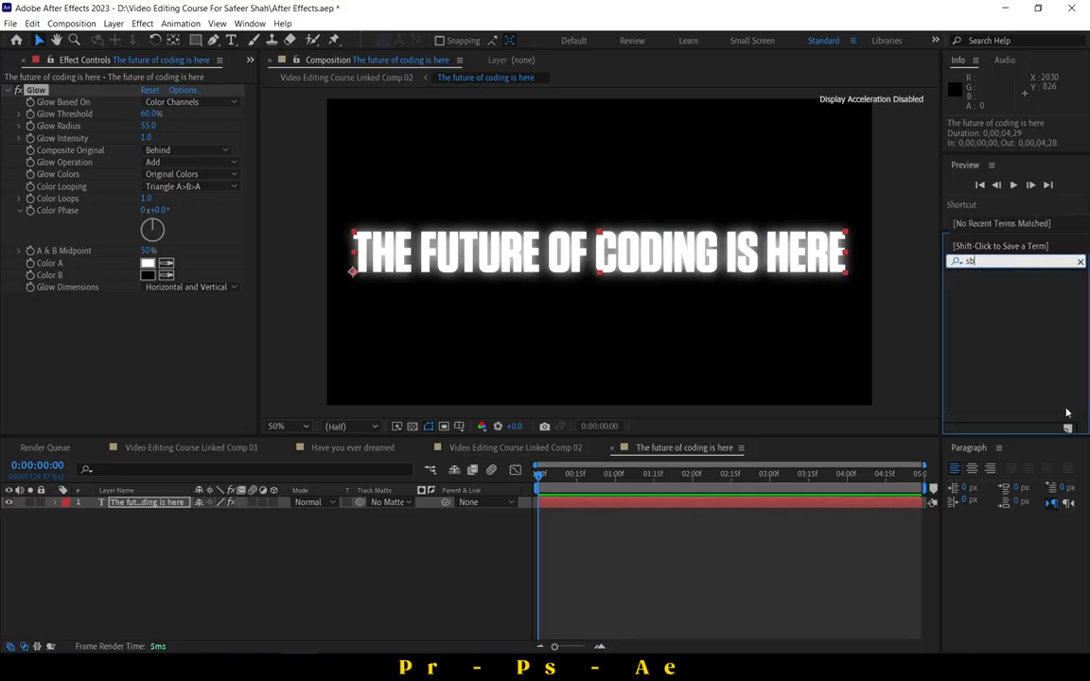
type("l")
key("BackSpace")
key("BackSpace")
key("BackSpace")
type("blur")
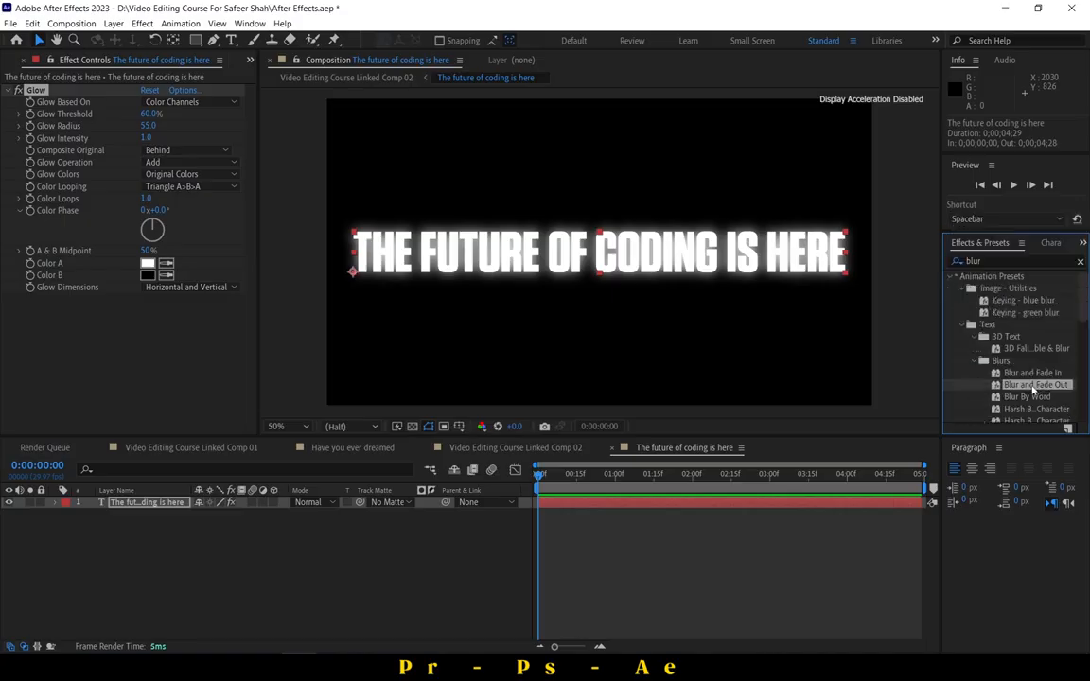
left_click_drag(1031, 373, 708, 485)
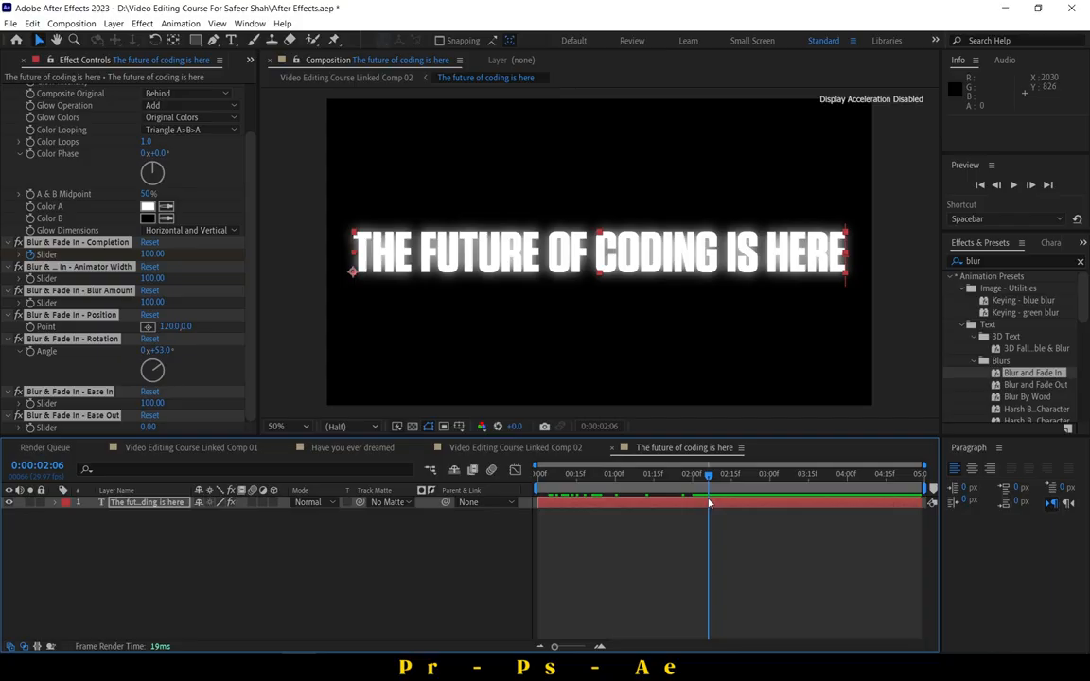
Queue the The future of coding is here composition, set its output to QuickTime with RGB + Alpha channels and render it.
key("ctrl+s")
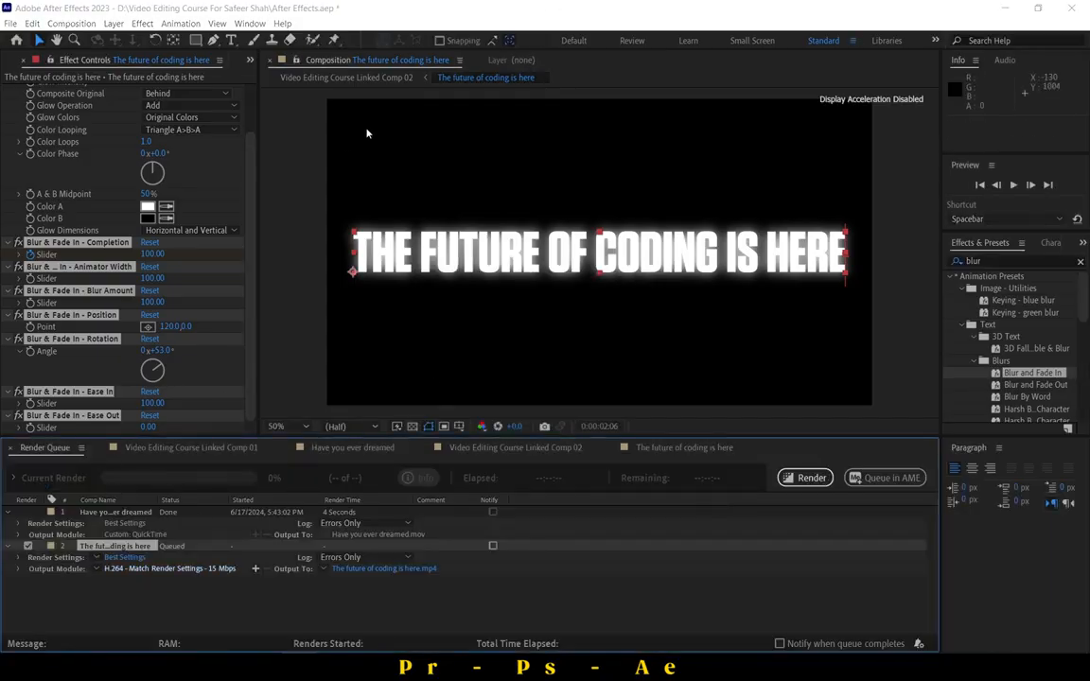
left_click(459, 158)
left_click(492, 328)
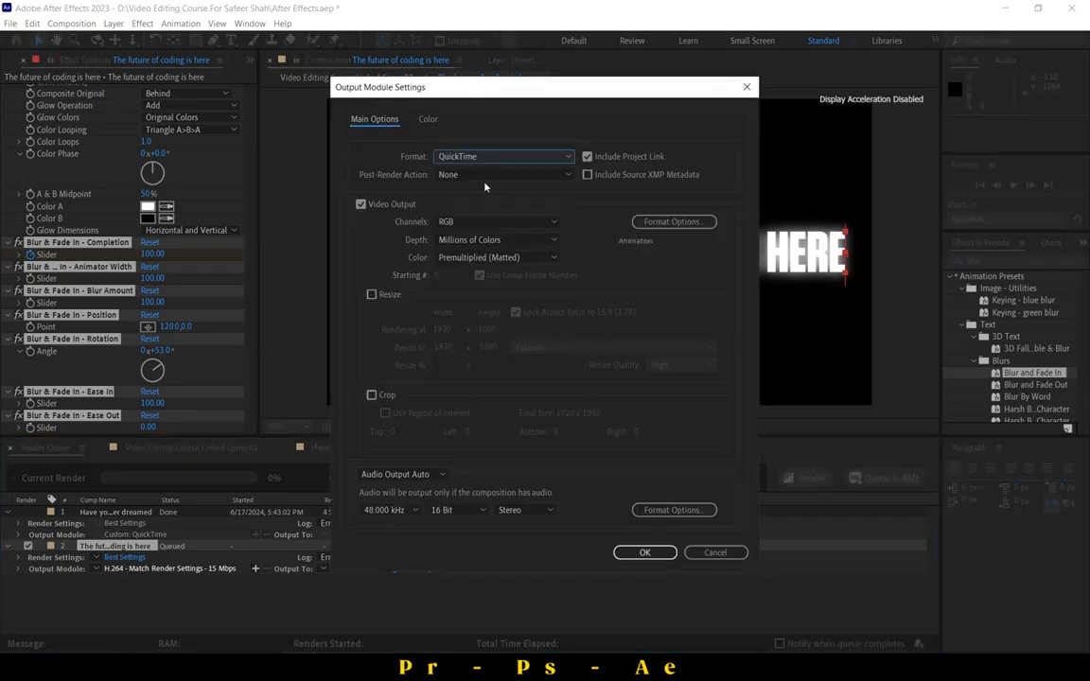
left_click(495, 222)
left_click(464, 265)
left_click(645, 553)
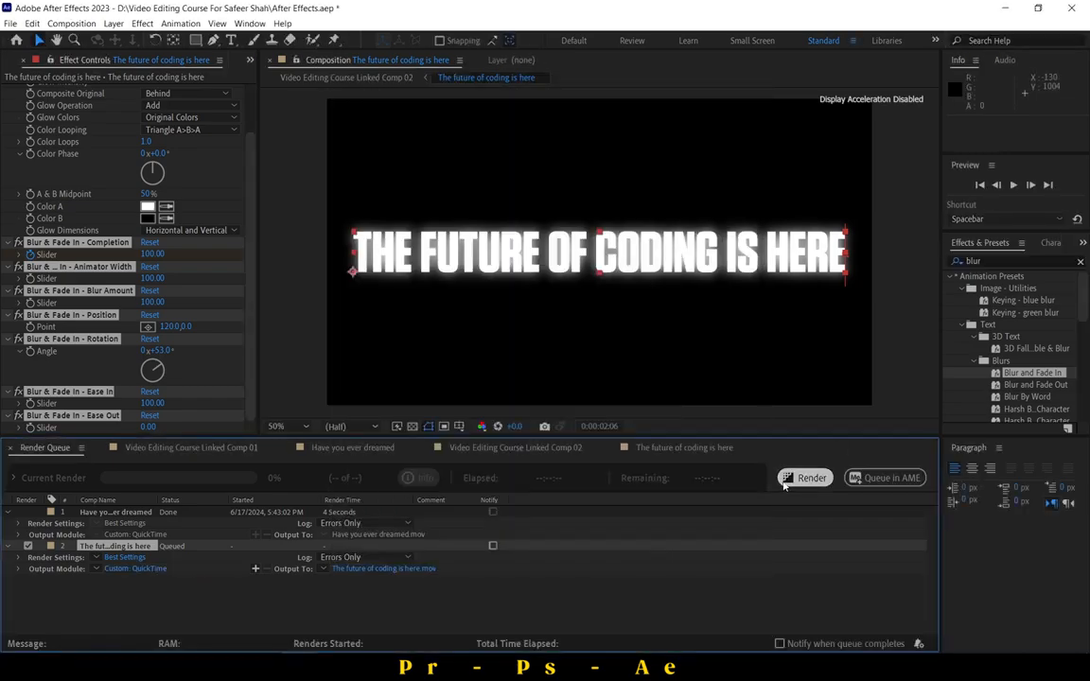
left_click(785, 480)
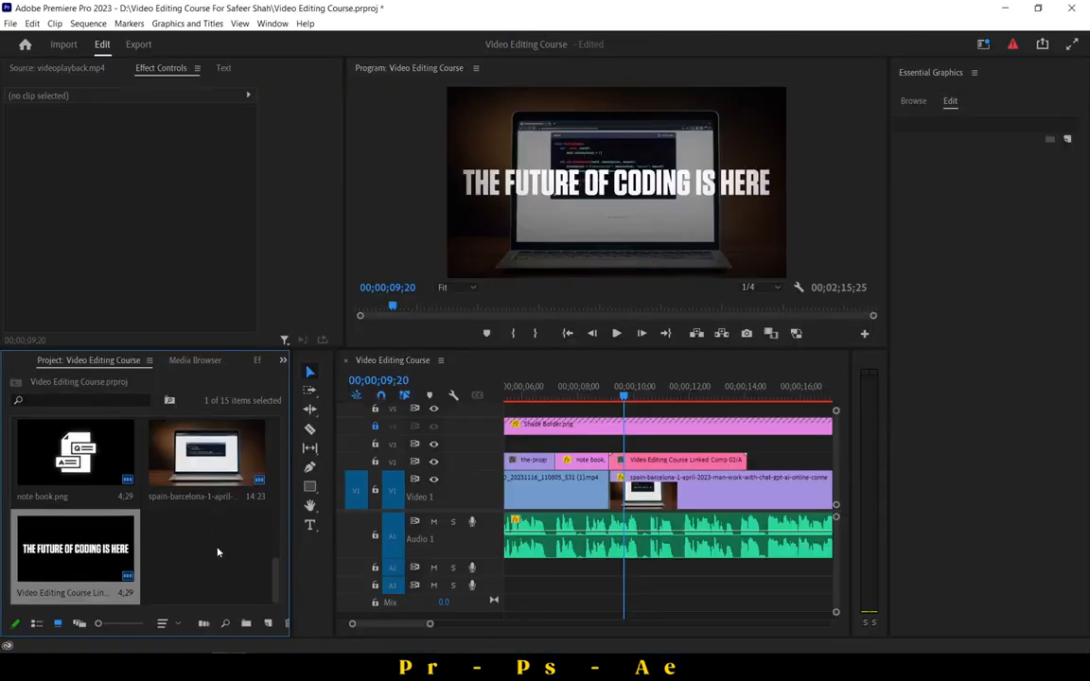
Import the rendered The future of coding is here.mov into the Premiere Pro project and put it in place of the linked composition on V2.
double_click(216, 551)
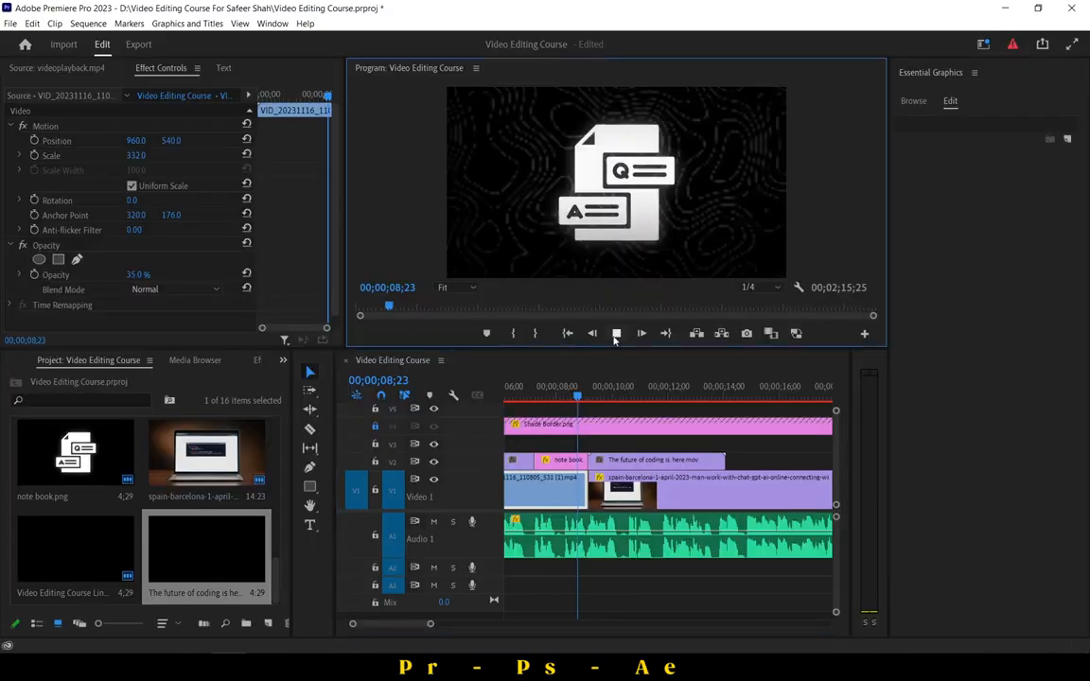
Play the sequence through the title and trim the end of The future of coding is here.mov on V2 to the playhead at 00;00;11;29.
left_click(616, 333)
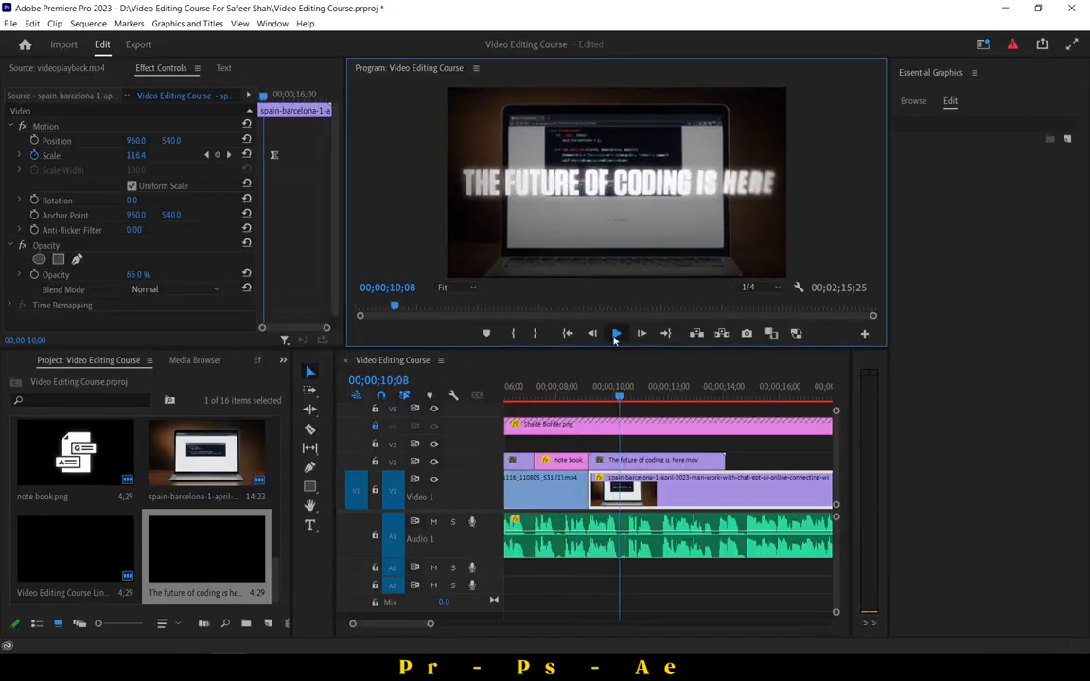
left_click(616, 333)
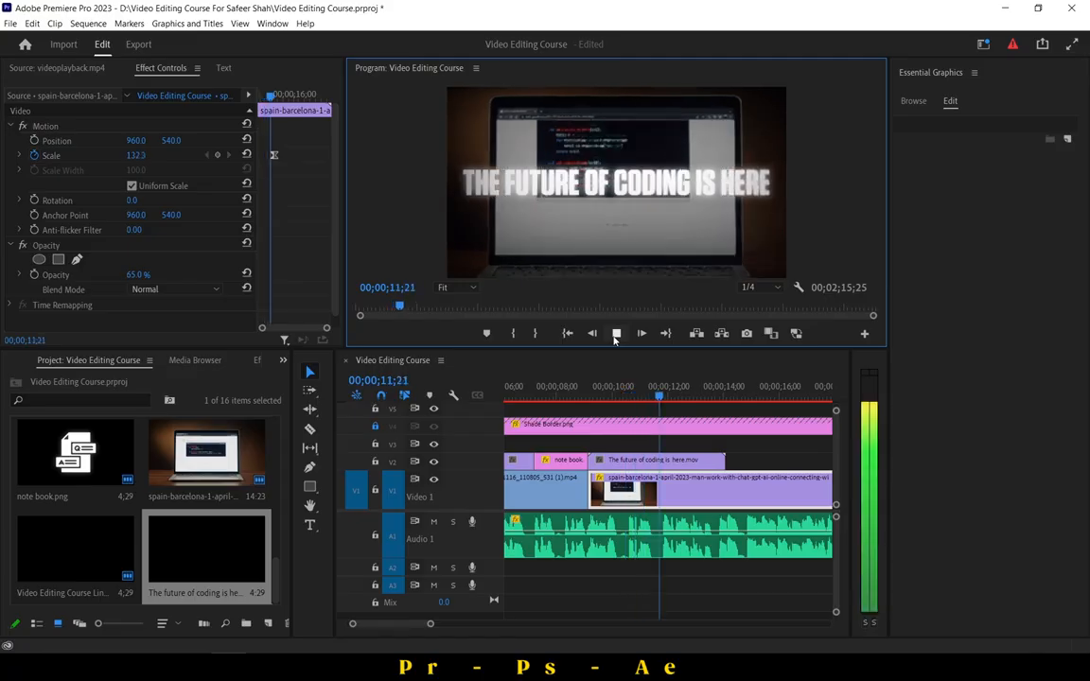
left_click(616, 333)
left_click_drag(725, 460, 665, 462)
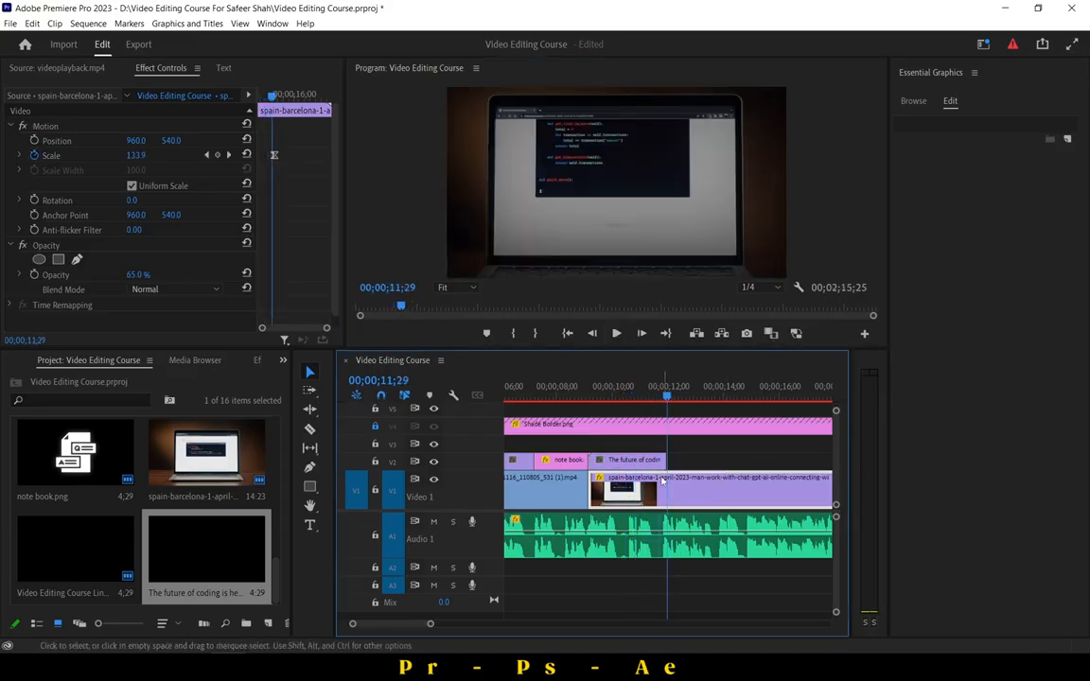
Split the spain-barcelona laptop clip on V1 at 00;00;11;29 and delete the part after the cut.
left_click(311, 466)
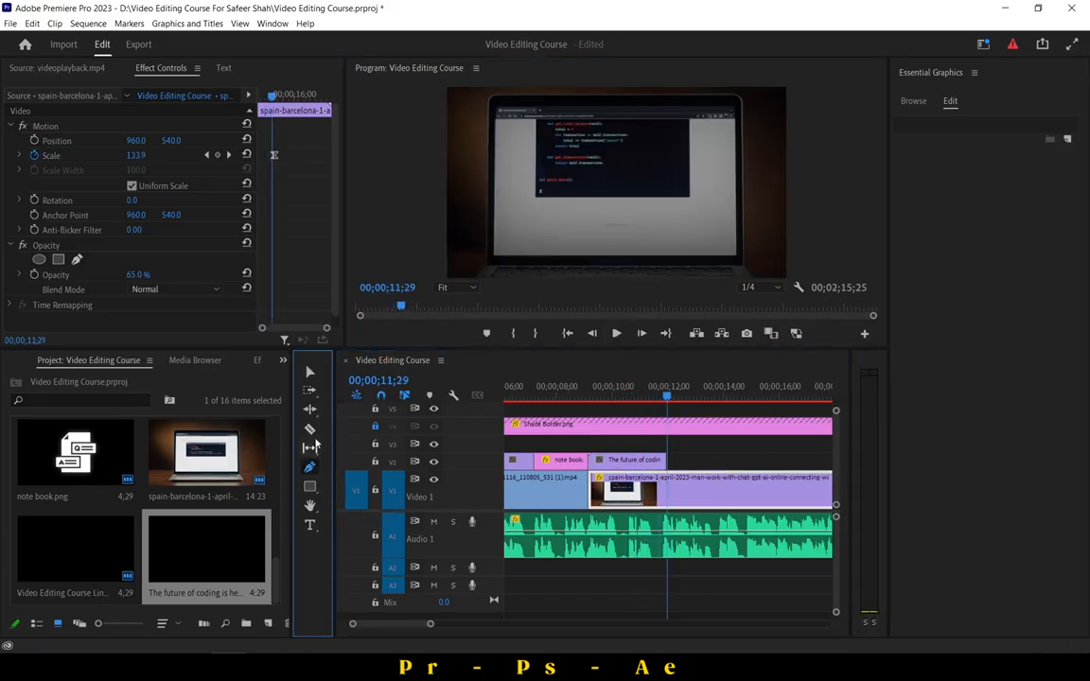
left_click(668, 493)
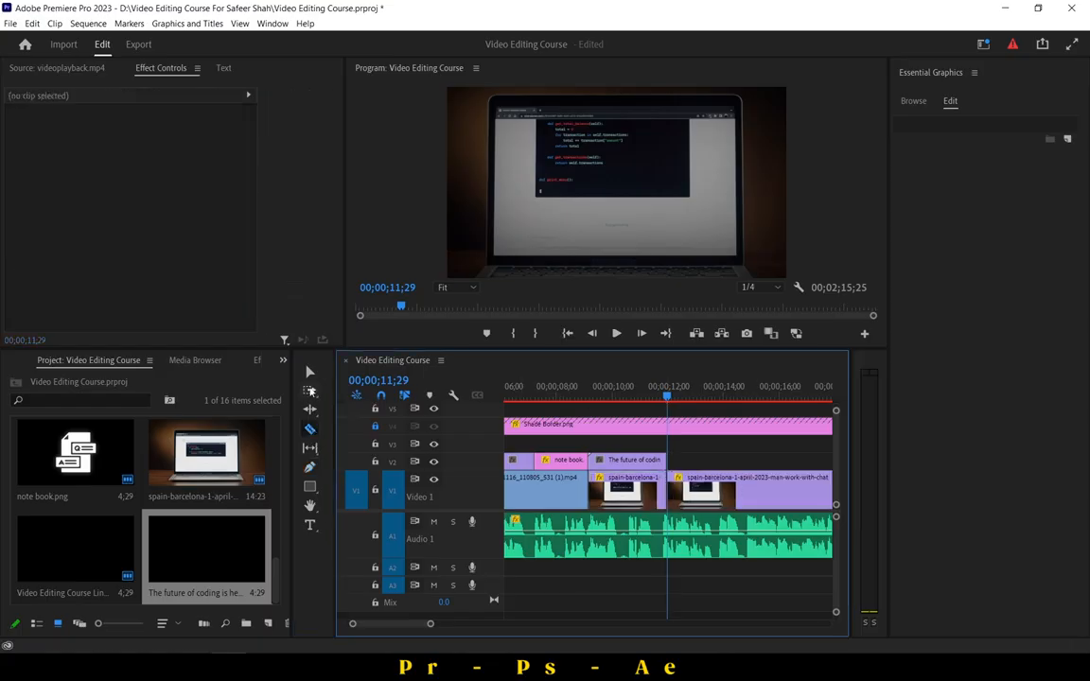
key("v")
left_click(709, 493)
key("Delete")
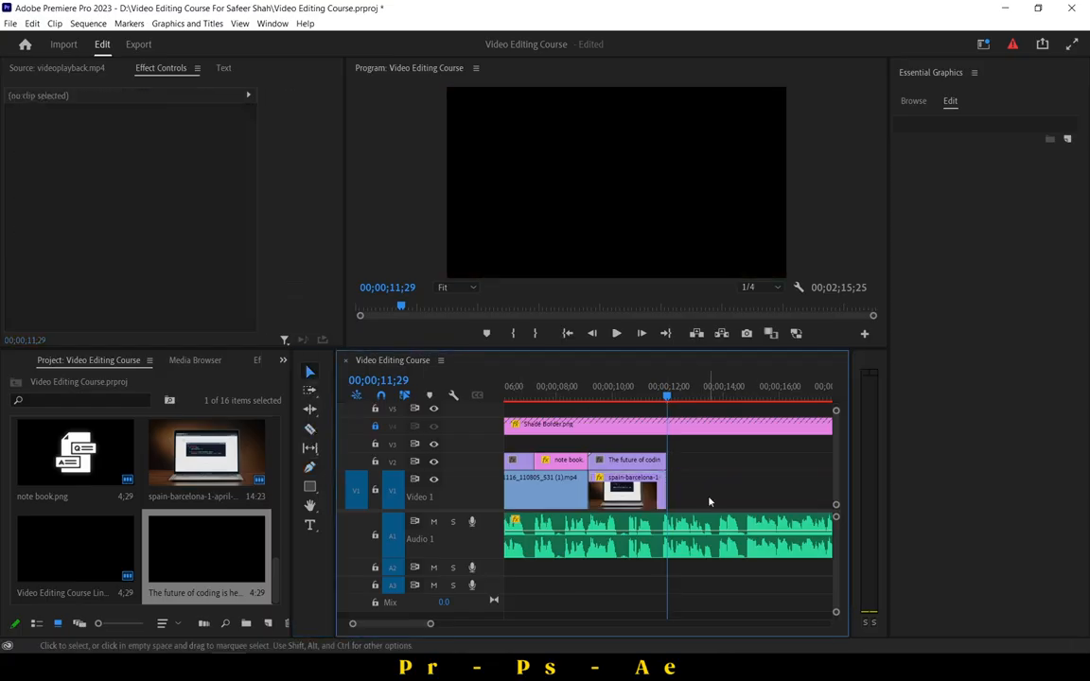
Listen to the narration that follows the title clip, then return the playhead to the start of the sequence.
left_click(616, 333)
left_click(618, 334)
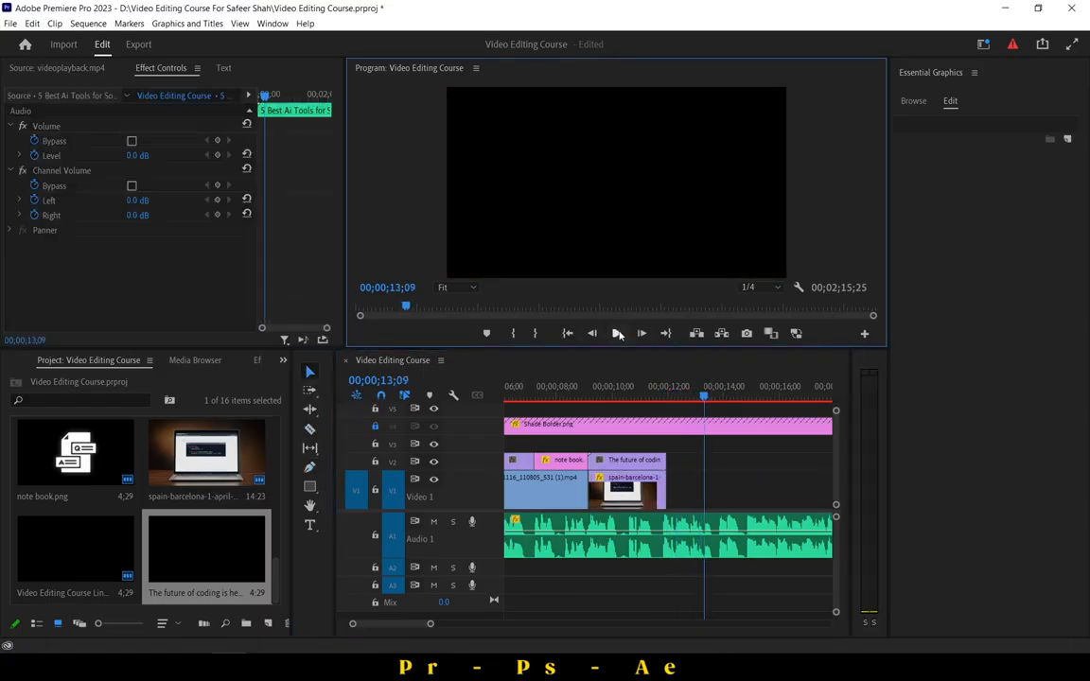
left_click(656, 393)
scroll(715, 497, "up", 5)
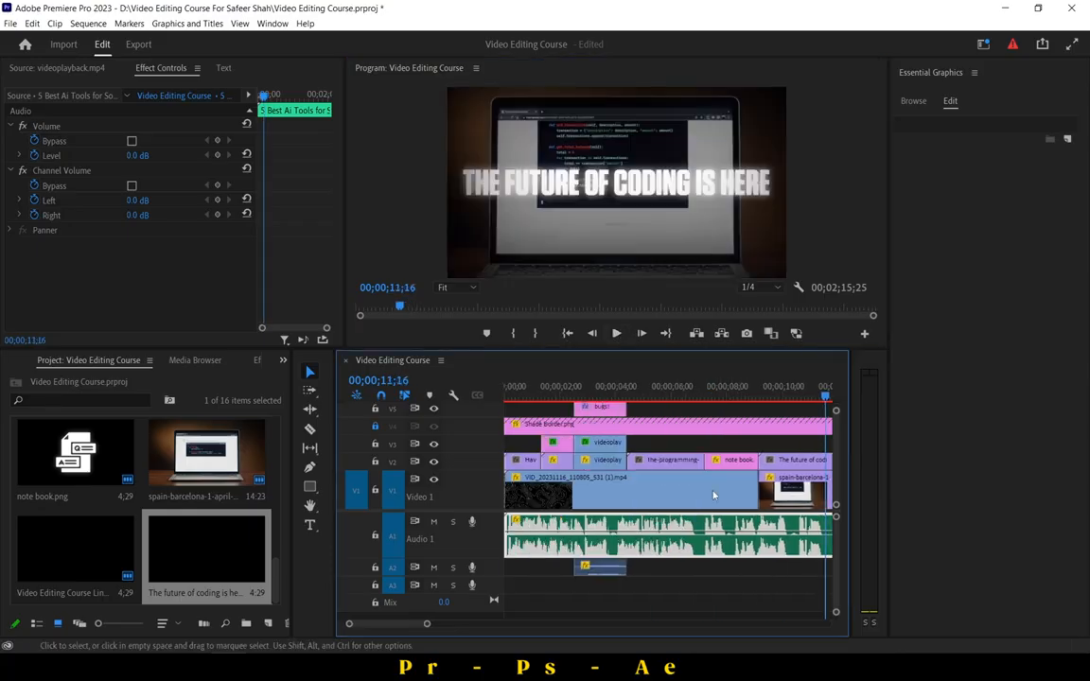
left_click_drag(624, 391, 201, 390)
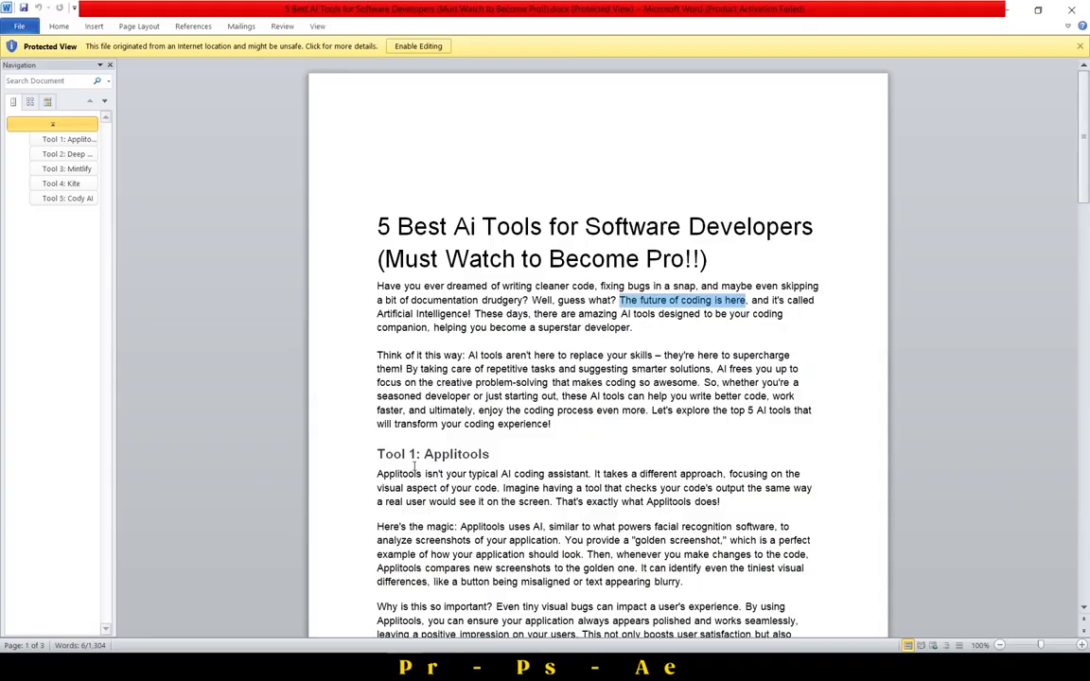
Copy the phrase Artificial Intelligence from the script in Word and search Storyblocks videos for it in the browser.
double_click(430, 462)
left_click(502, 424)
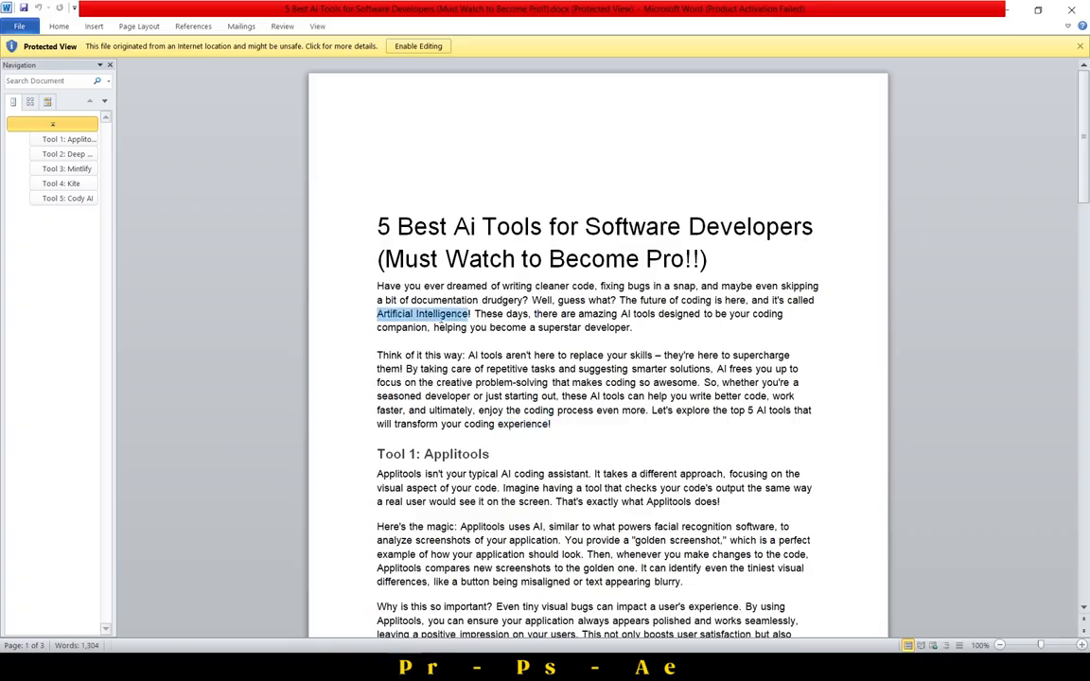
right_click(440, 322)
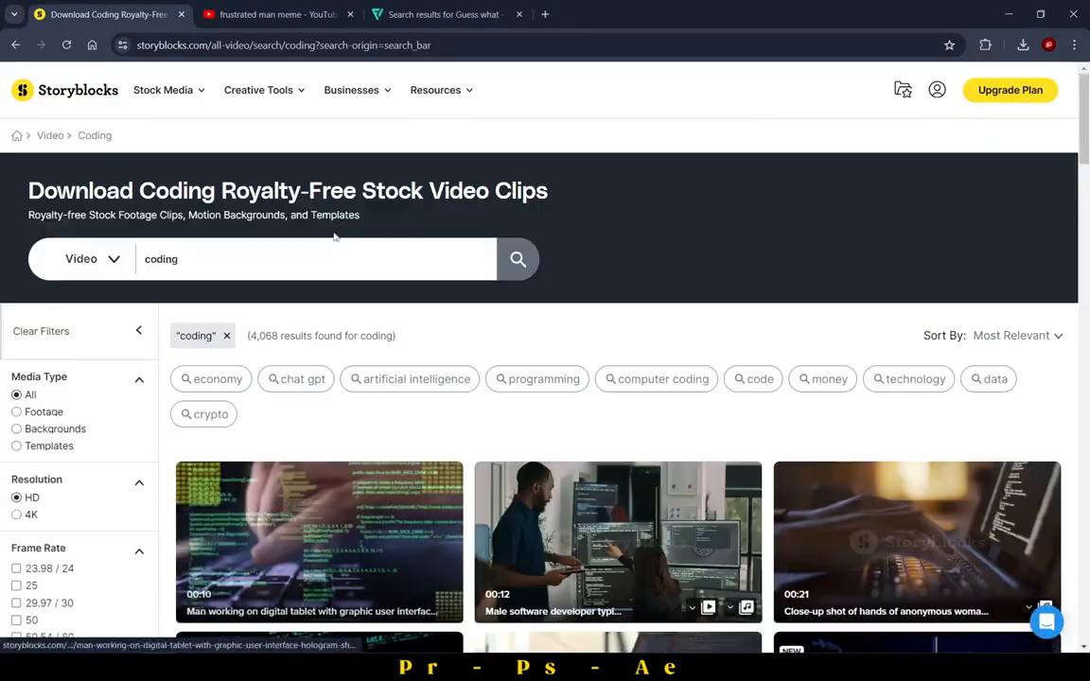
left_click_drag(334, 239, 3, 222)
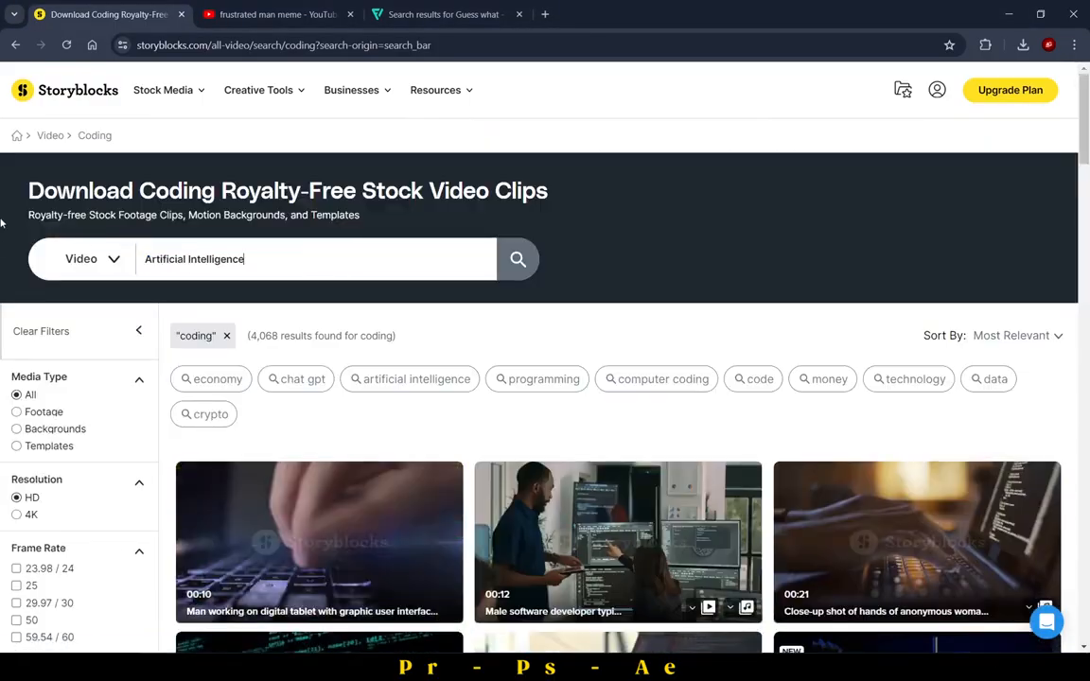
key("Return")
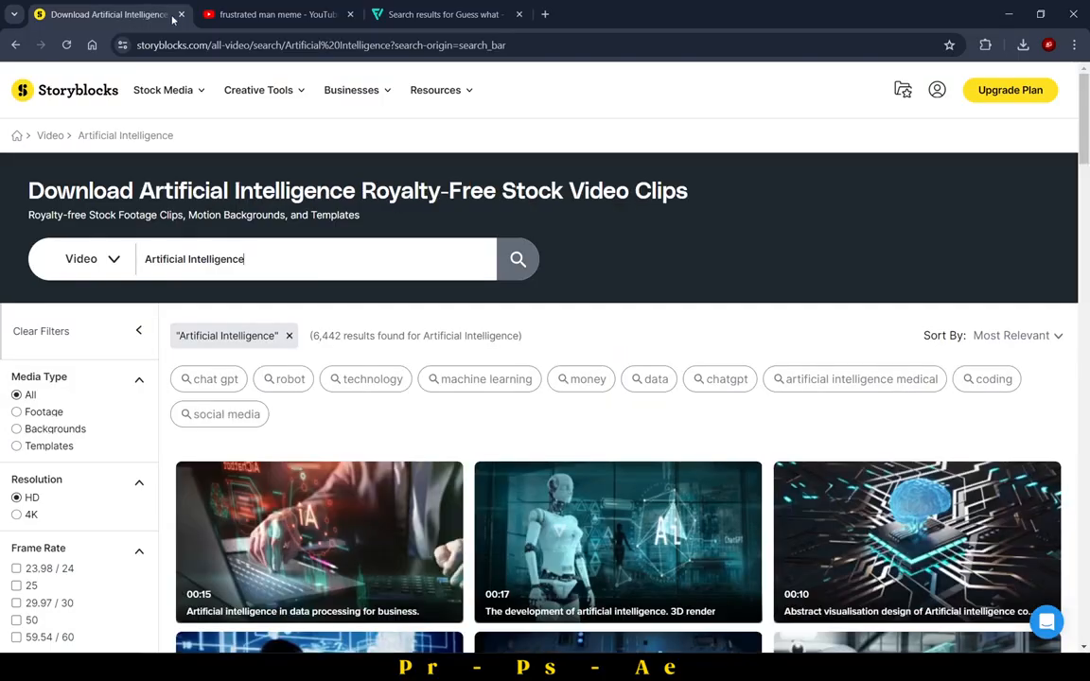
Browse the Artificial Intelligence results and download the close-up computer programming code clip in HDMP4 (h264) format.
scroll(553, 441, "down", 4)
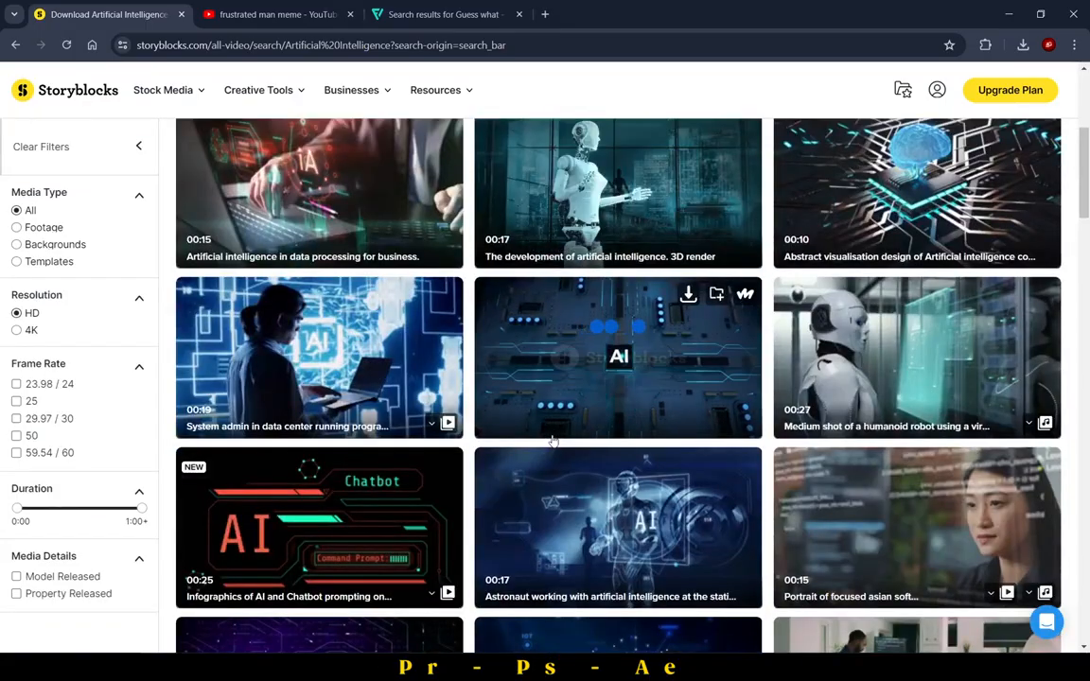
scroll(554, 441, "down", 3)
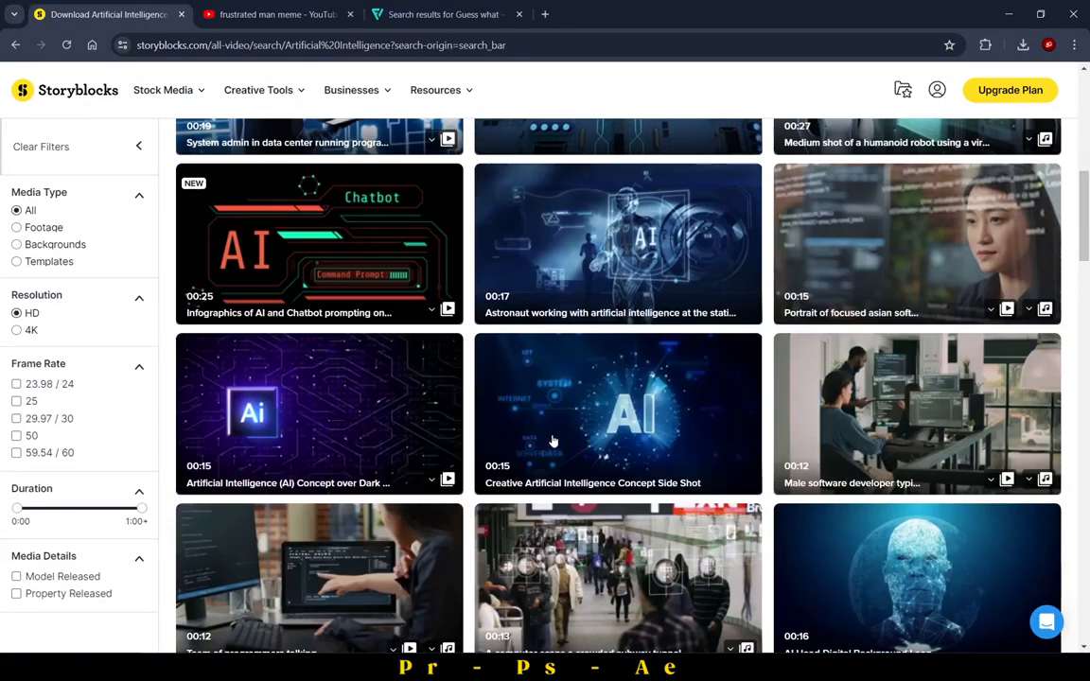
scroll(553, 441, "down", 3)
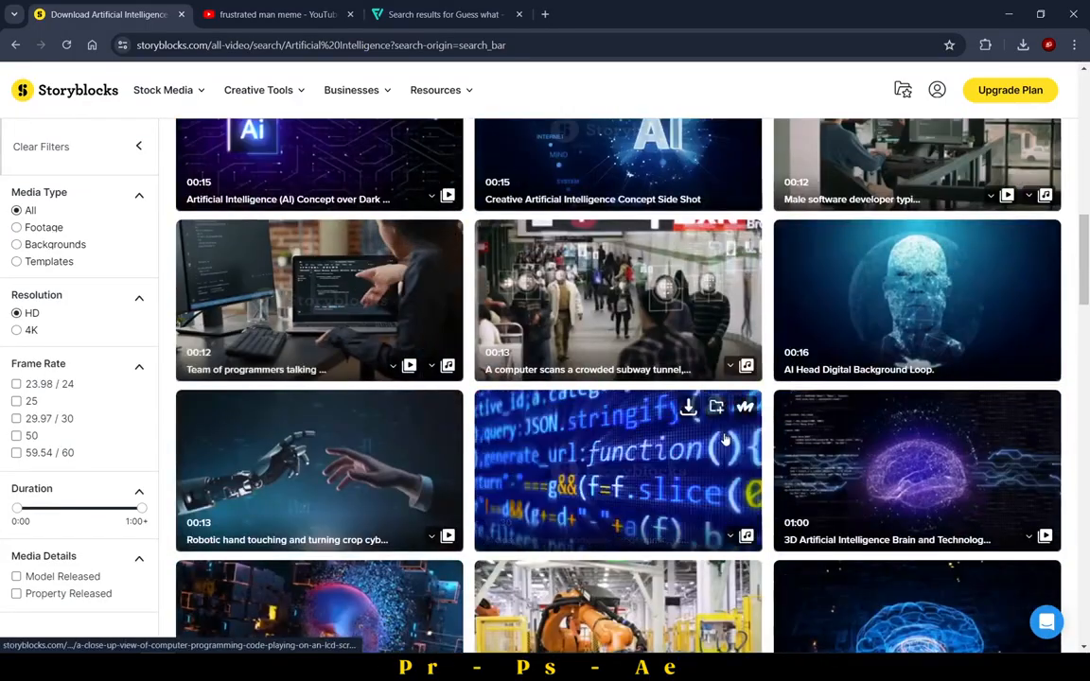
left_click(688, 407)
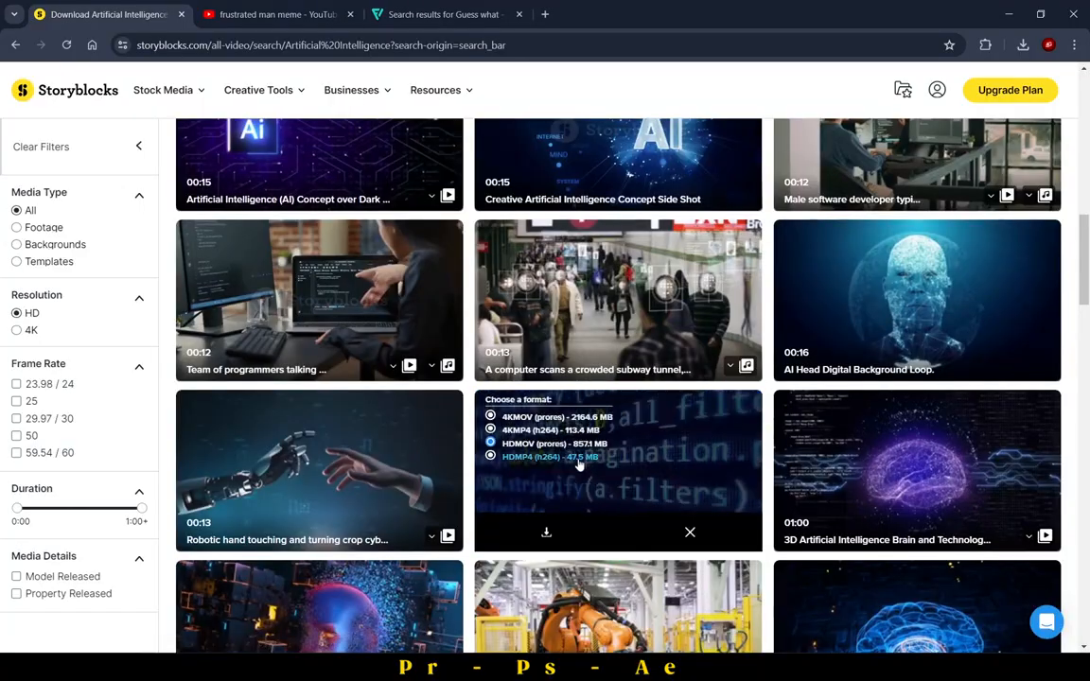
left_click(574, 532)
scroll(574, 532, "down", 6)
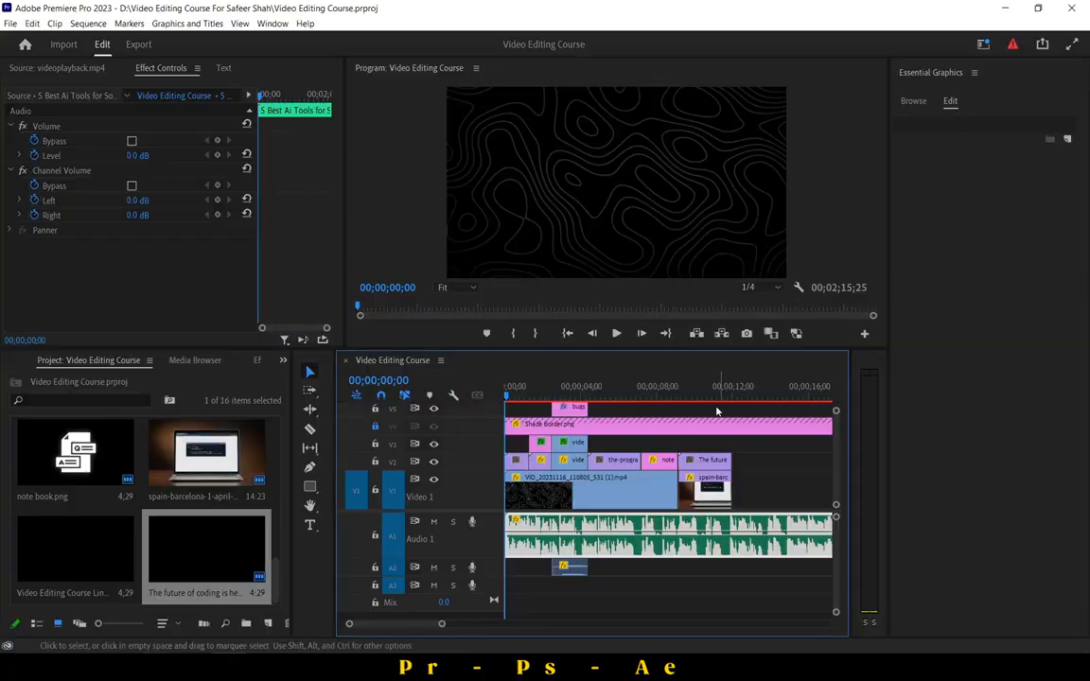
In Premiere Pro, duplicate the bugs! title from V5 onto V3 directly after the end of the laptop clip.
left_click(709, 395)
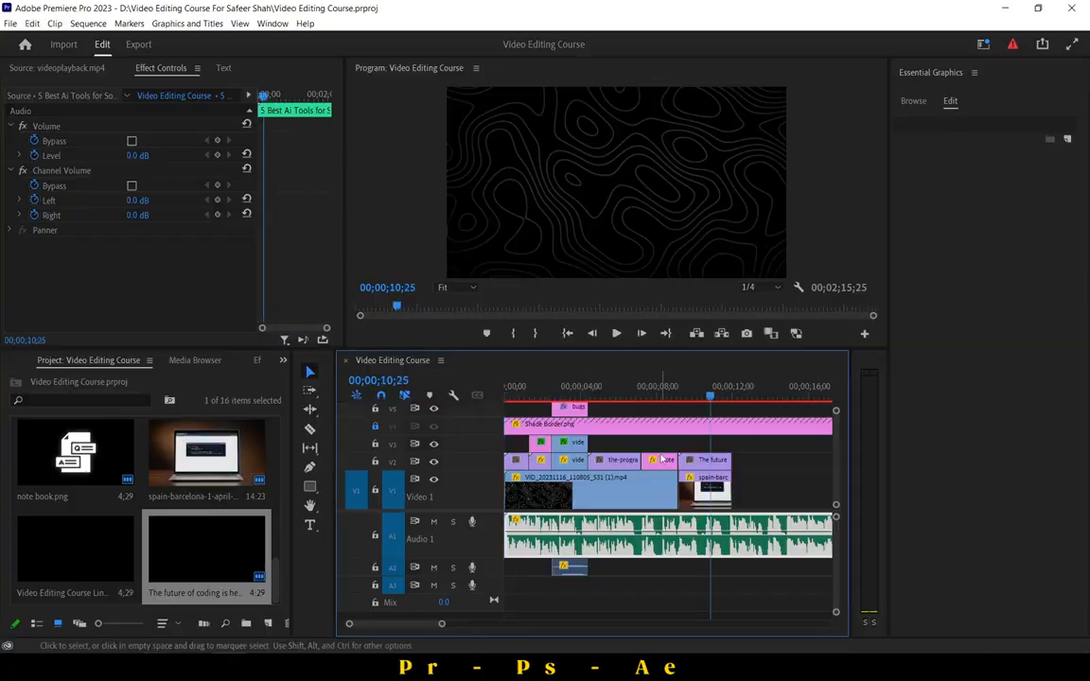
left_click(673, 397)
left_click(576, 408)
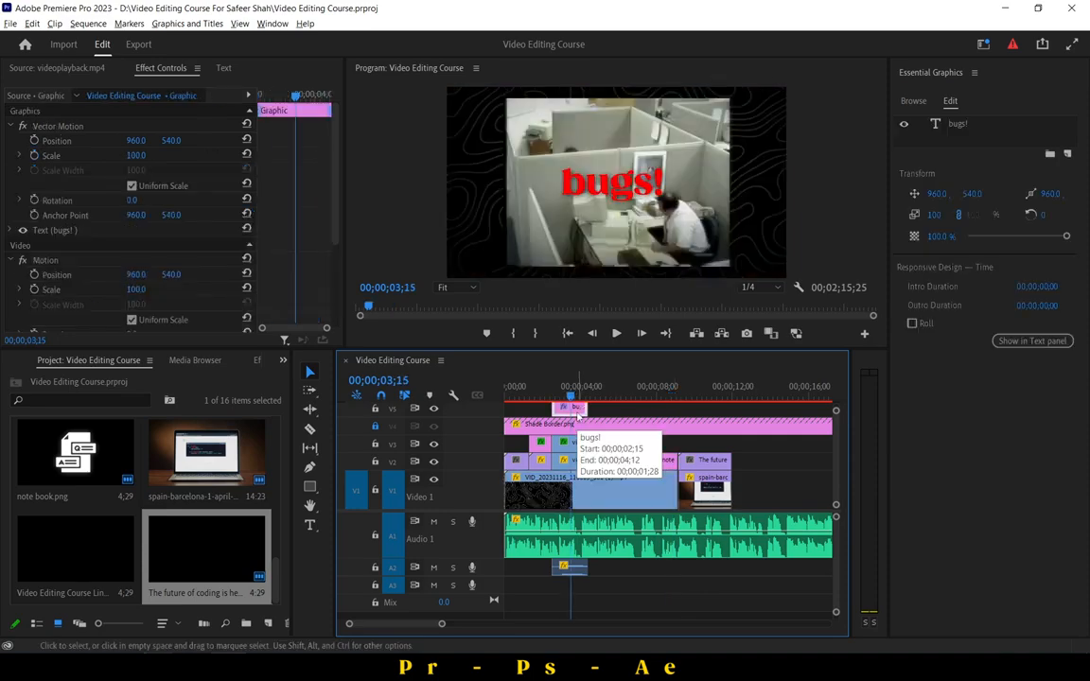
left_click_drag(577, 411, 757, 446)
Replace the text of the copied bugs! title on V3 with Artificial Intelligence.
left_click(753, 391)
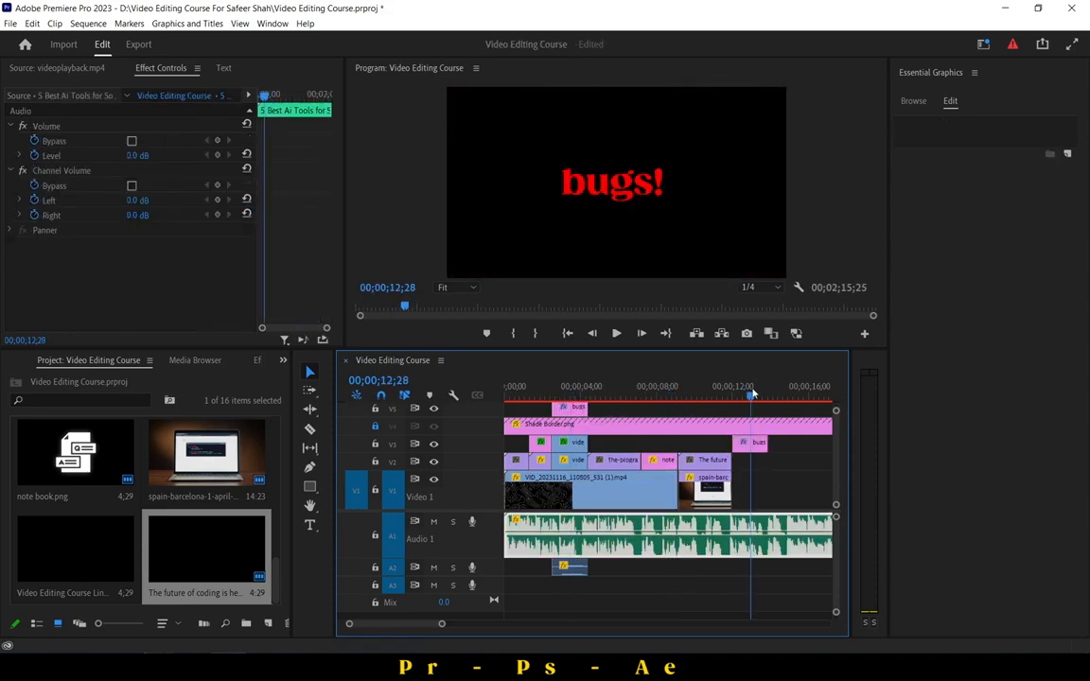
left_click(615, 185)
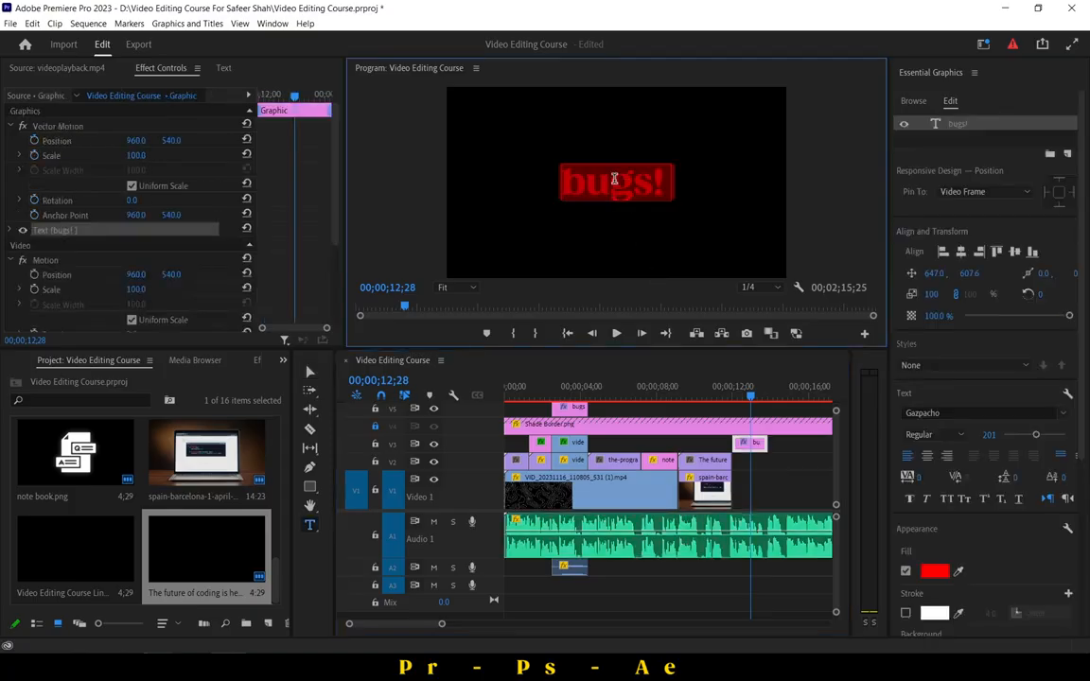
type("Artificial Intelligence")
Reduce the Artificial Intelligence title's font size to 158 and centre the text horizontally and vertically in the frame.
left_click(959, 252)
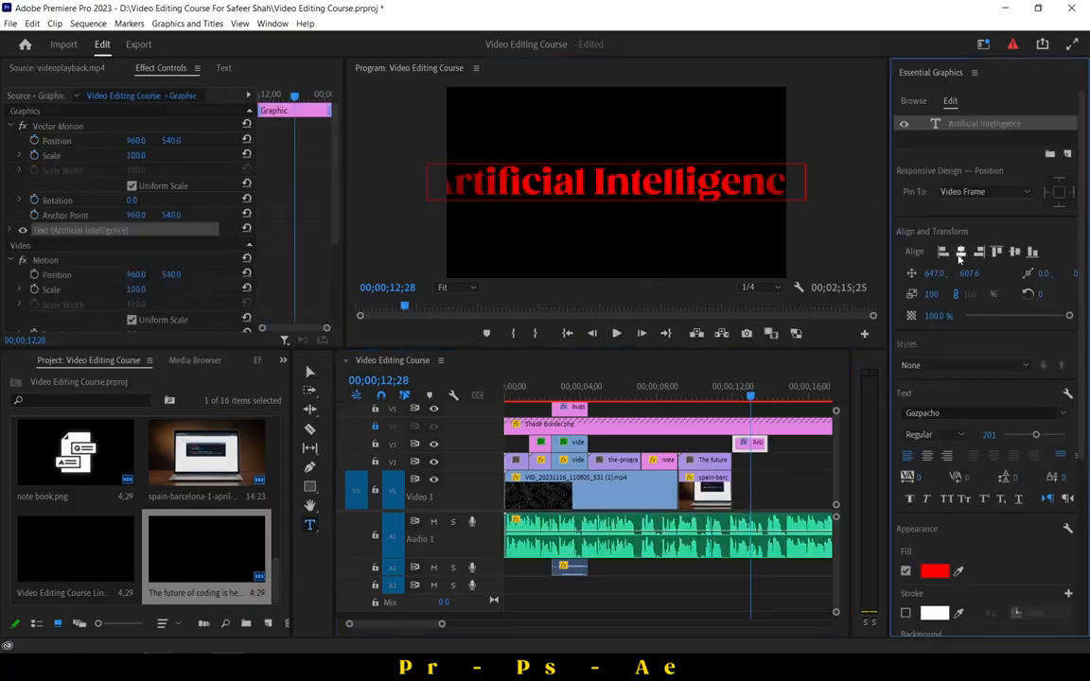
left_click(734, 185)
key("ctrl+a")
left_click_drag(989, 435, 951, 436)
left_click(963, 252)
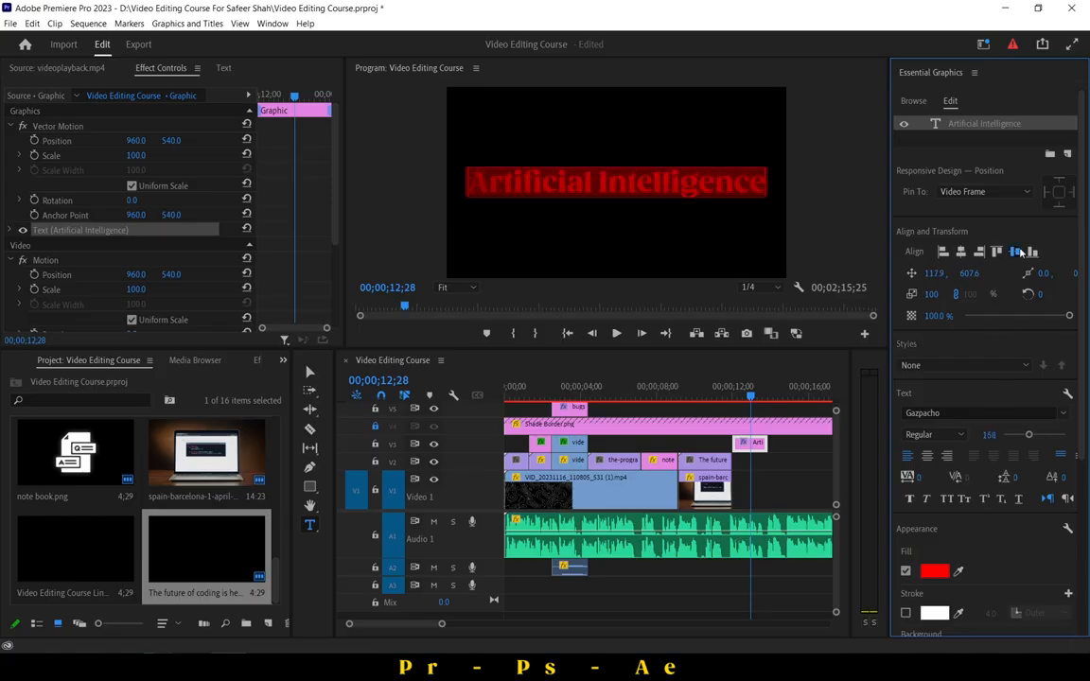
Change the fill colour of the Artificial Intelligence title to yellow.
left_click(935, 572)
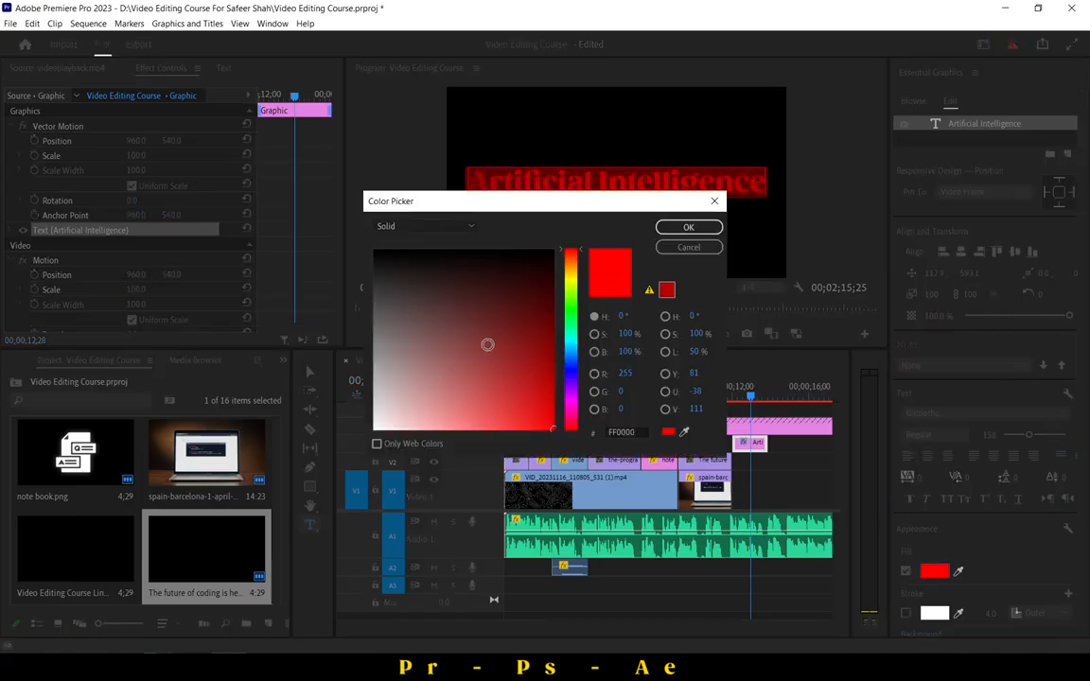
left_click(571, 274)
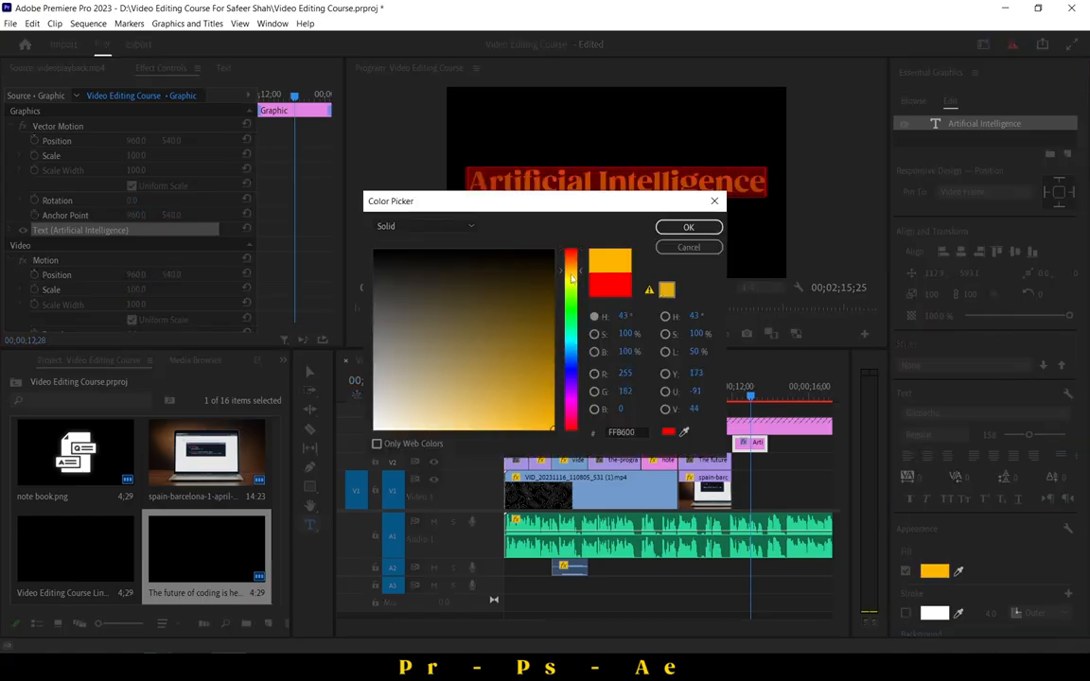
left_click(685, 229)
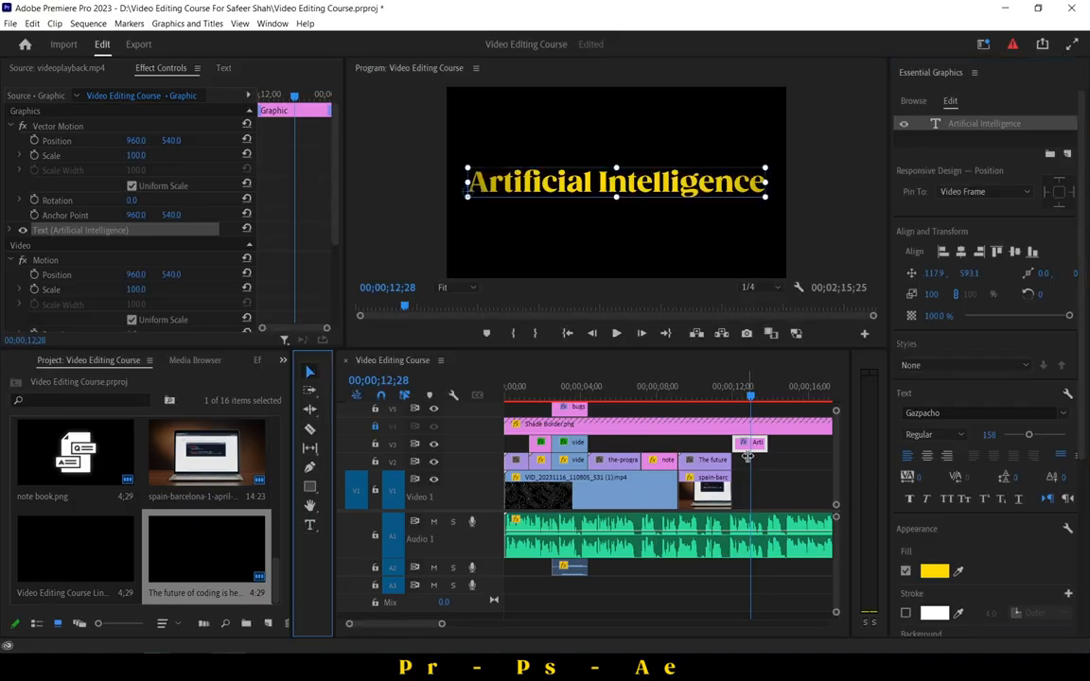
left_click(749, 456)
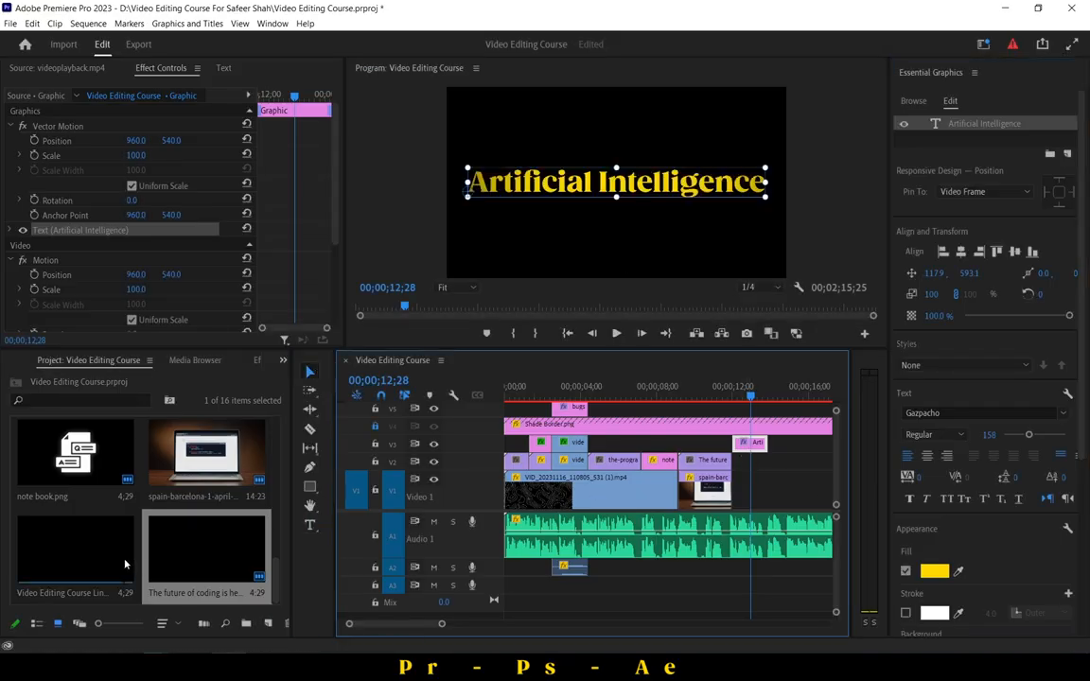
Open the Downloads folder in the import dialog and check the programming code clip's HDMP4 (h264) download in the browser.
double_click(139, 583)
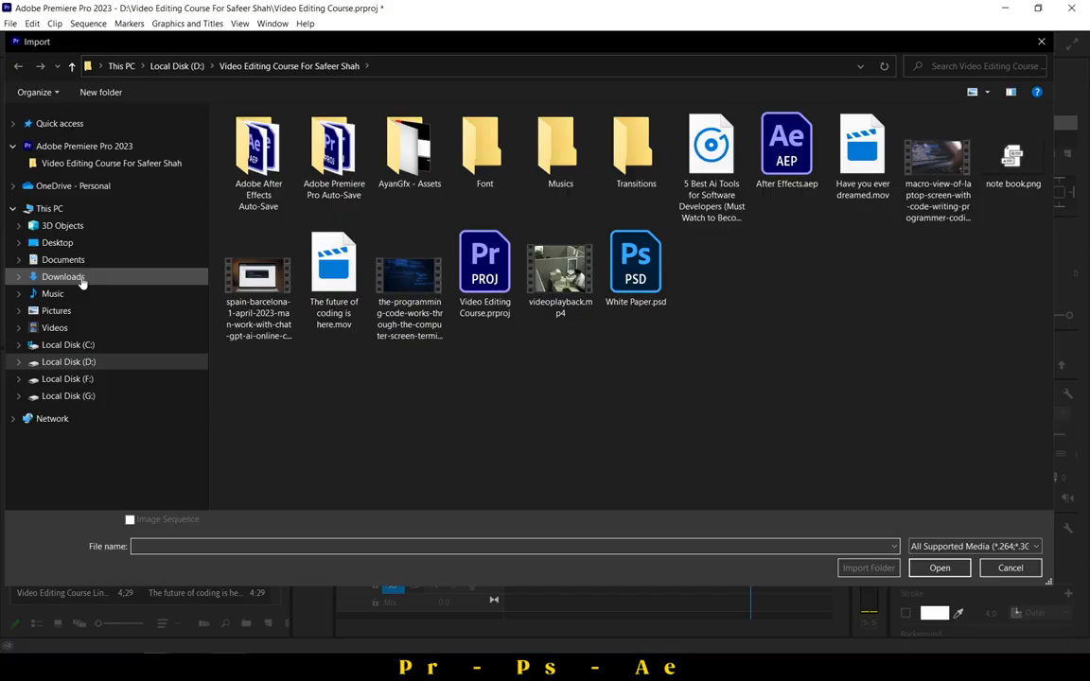
left_click(63, 277)
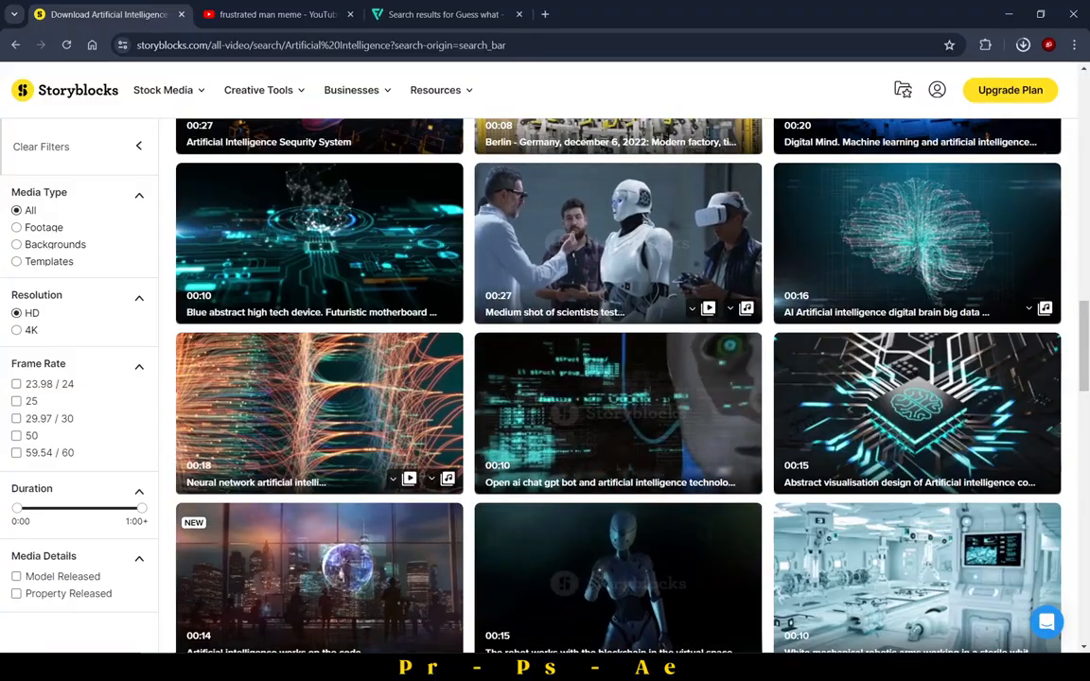
mouse_move(536, 481)
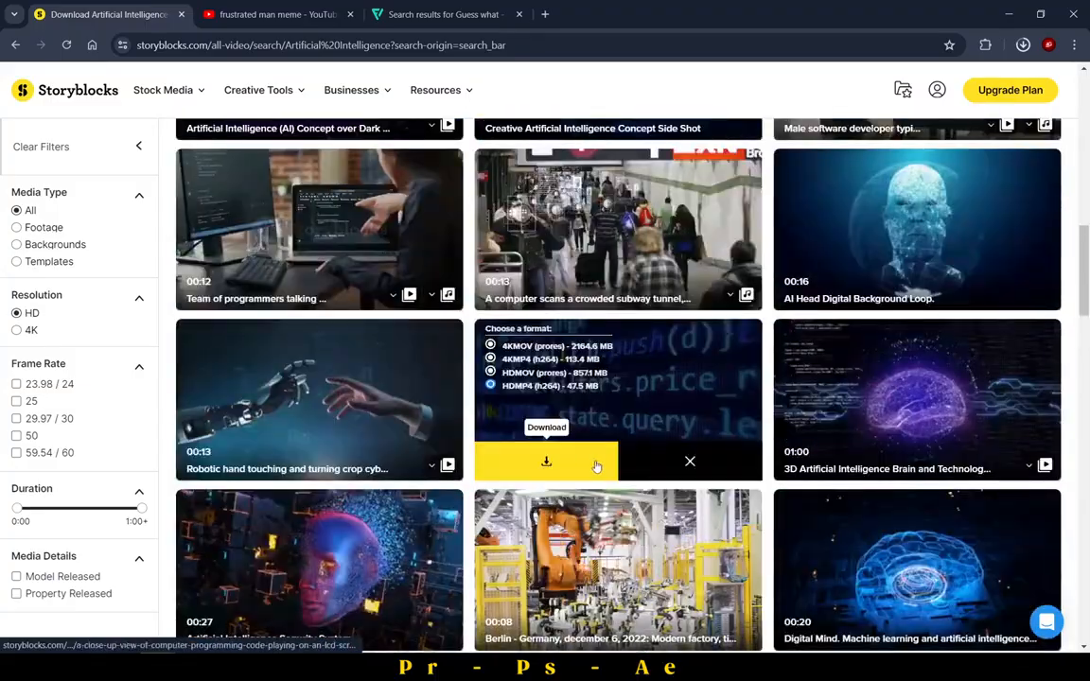
left_click(596, 462)
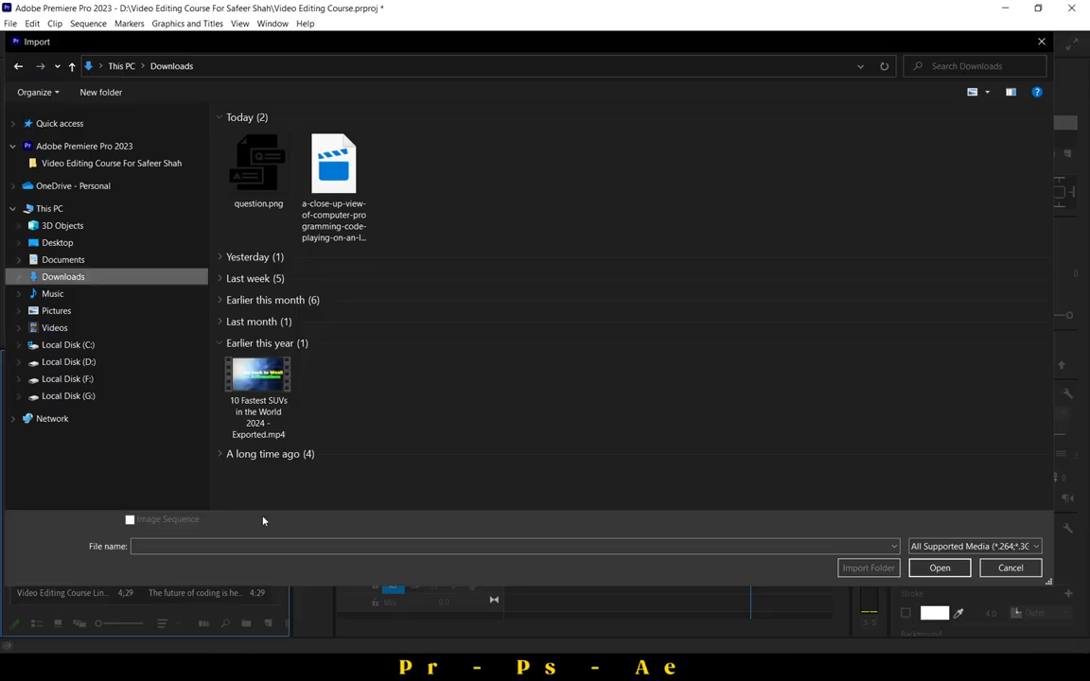
Move the downloaded close-up programming code MP4 from Downloads into the video editing course project folder and import it into the project.
left_click(320, 186)
right_click(320, 186)
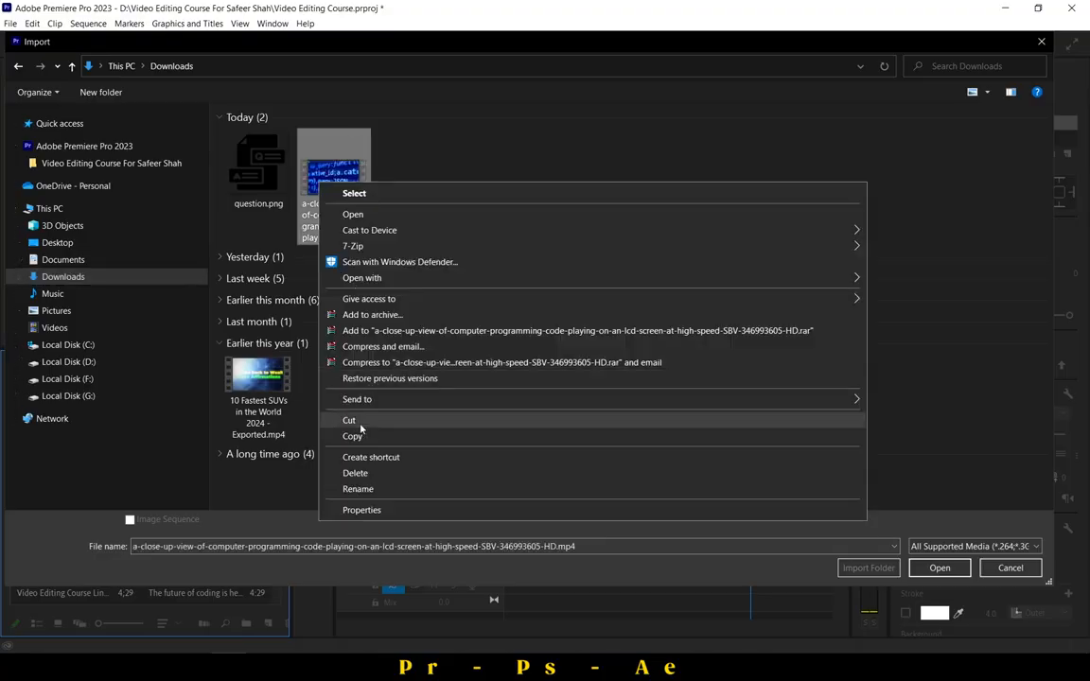
left_click(360, 420)
left_click(127, 162)
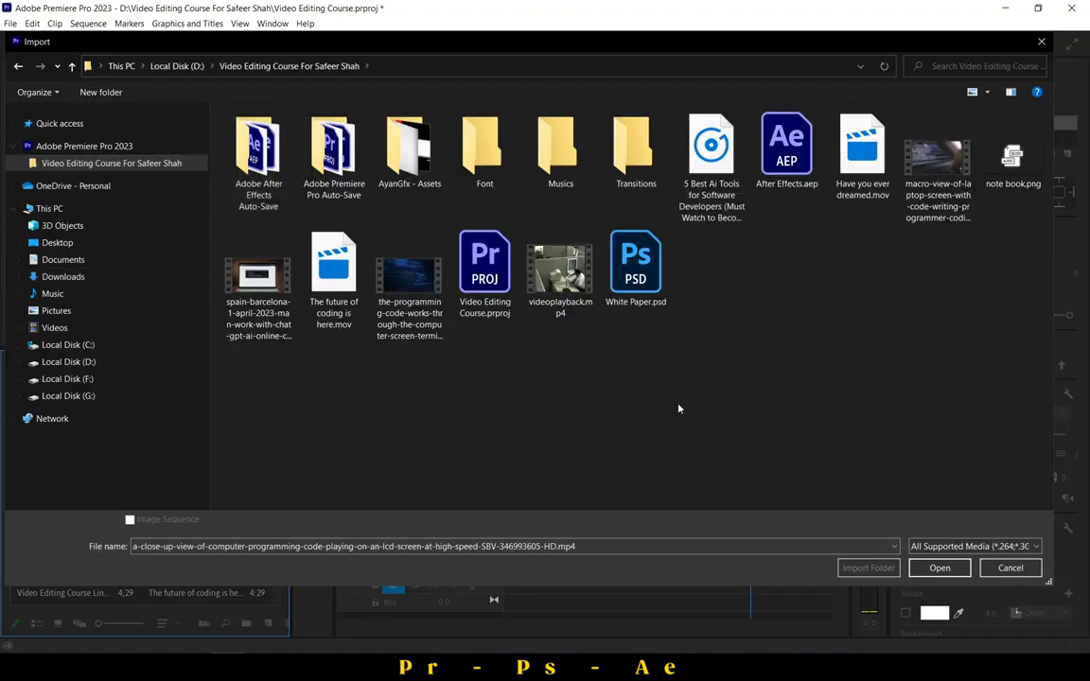
key("ctrl+v")
key("Return")
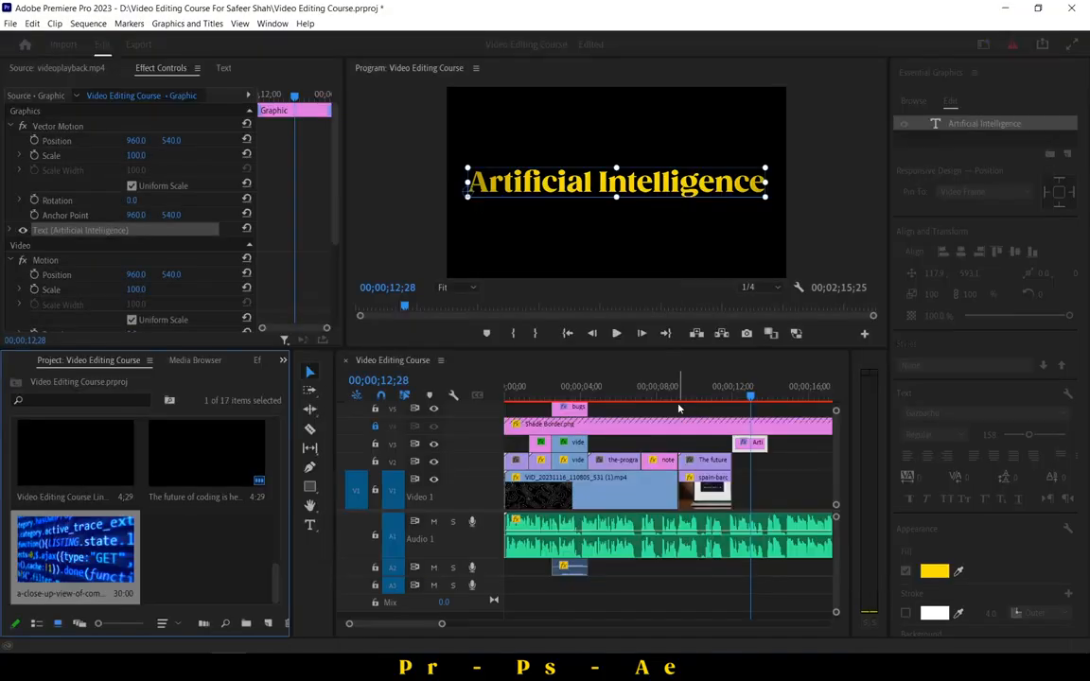
Place the close-up programming code clip on Video 1 beneath the Artificial Intelligence title and play back the transition into it.
left_click_drag(96, 543, 735, 506)
left_click(720, 383)
scroll(725, 424, "down", 2)
left_click(617, 337)
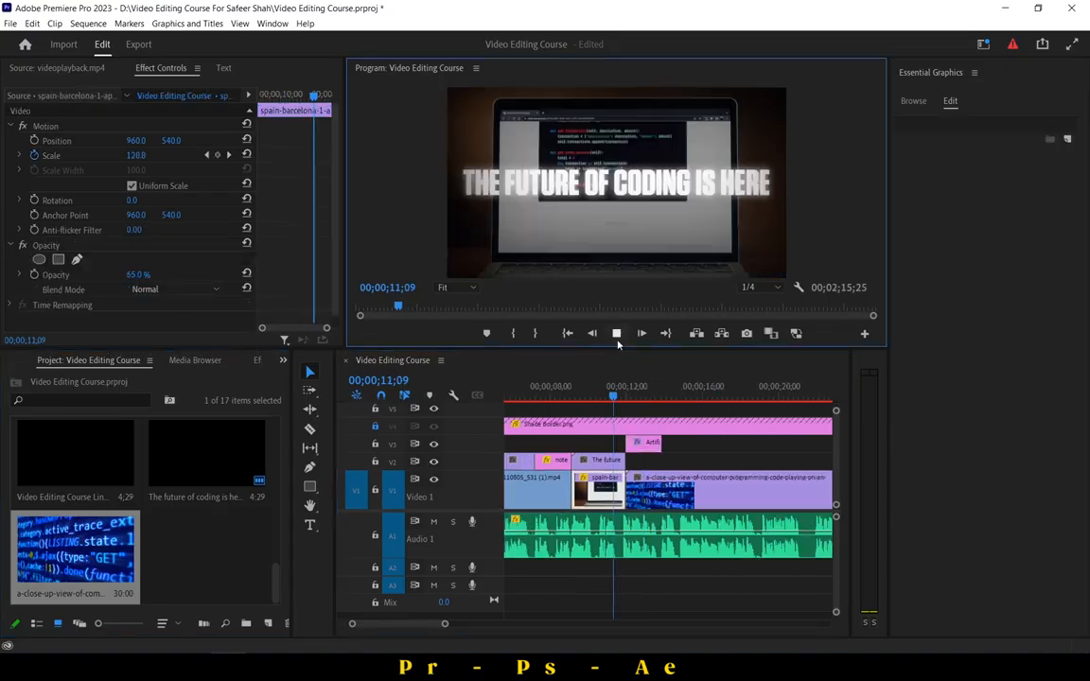
left_click(617, 342)
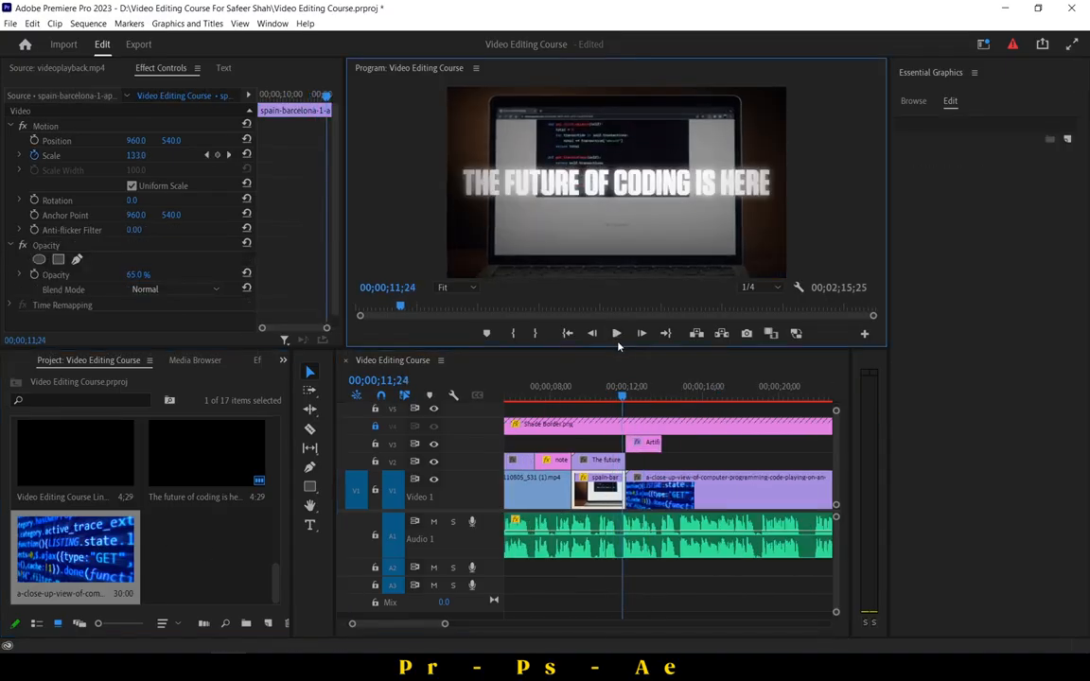
left_click(618, 346)
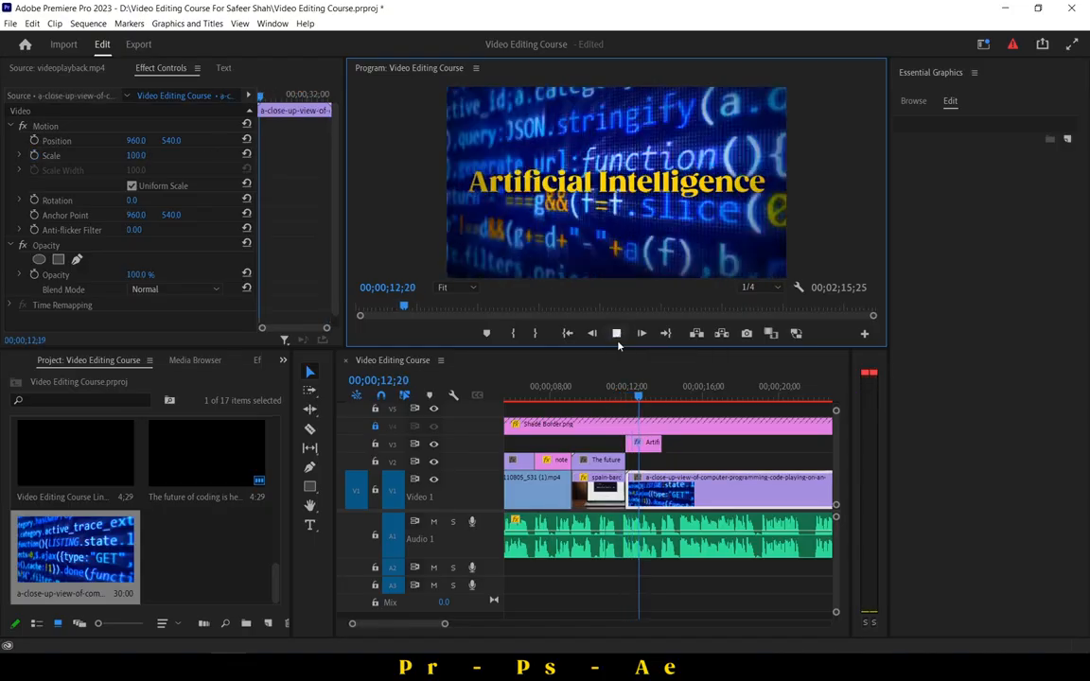
left_click(618, 345)
Cut the close-up code clip at the end of the Artificial Intelligence title and delete the remaining part.
left_click(354, 626)
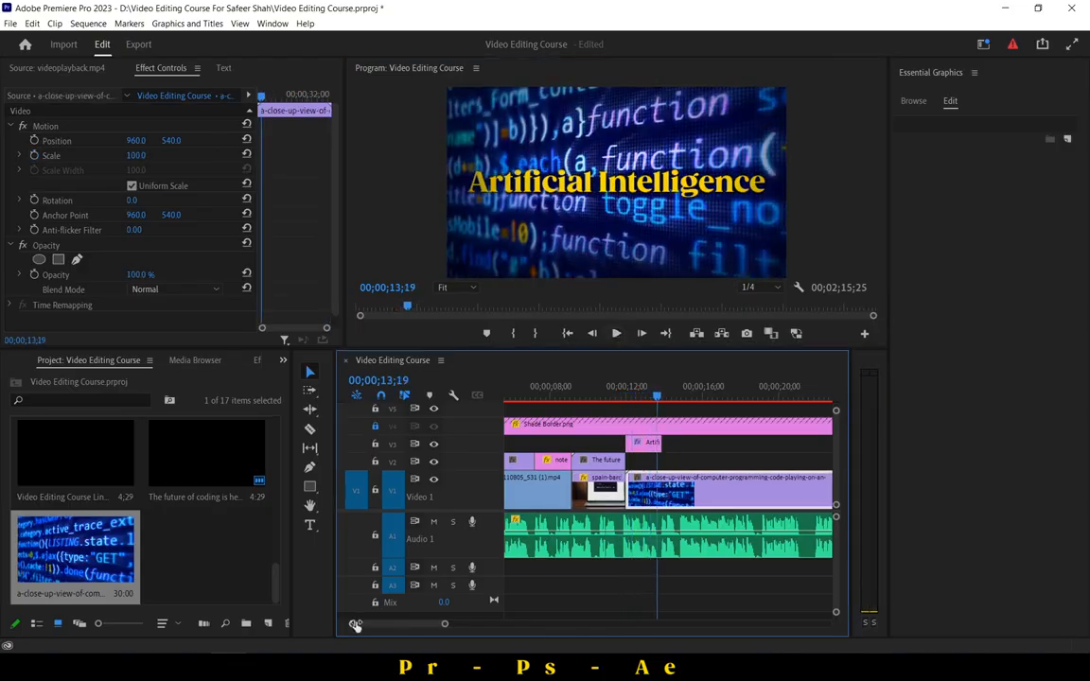
left_click_drag(355, 625, 383, 626)
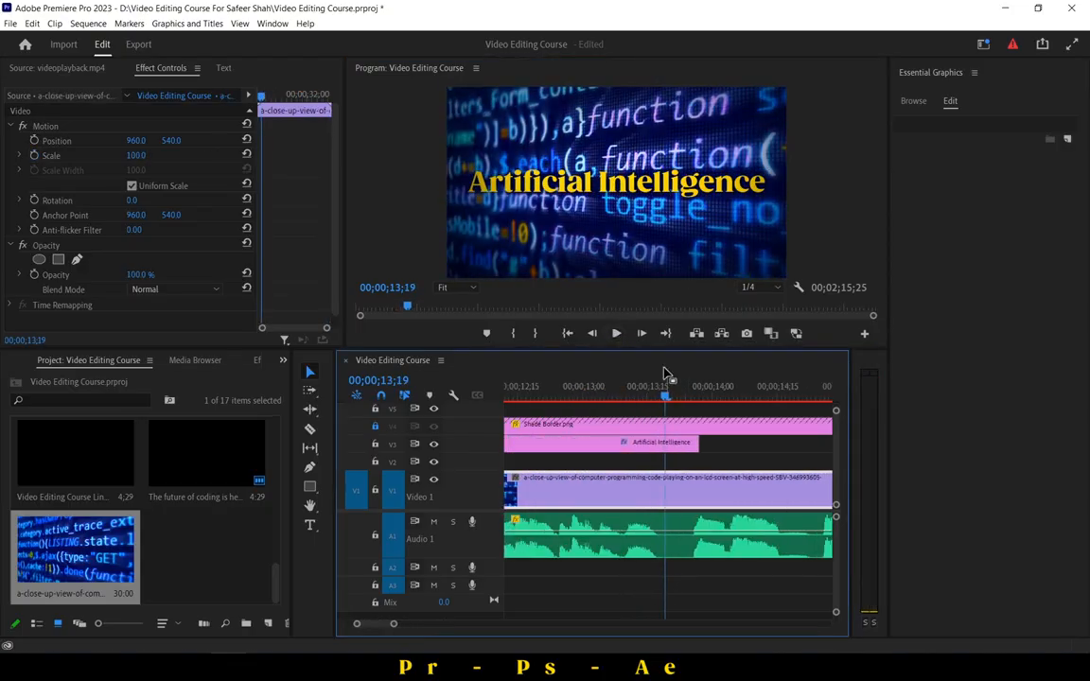
left_click(613, 333)
left_click(613, 333)
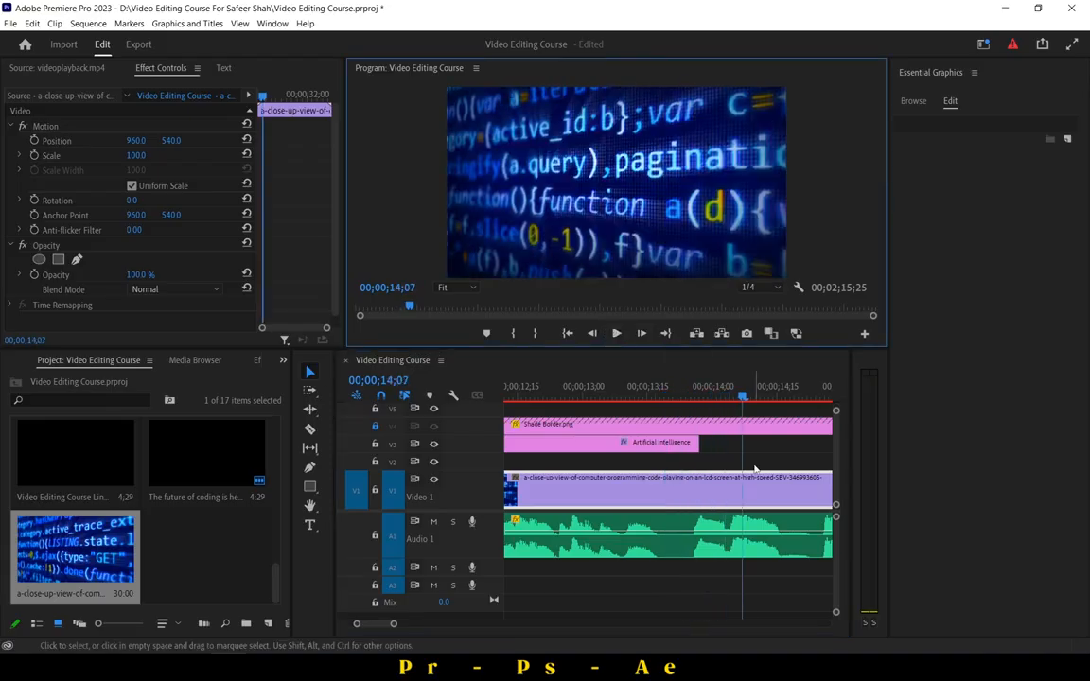
left_click(310, 429)
left_click(698, 490)
left_click(730, 491)
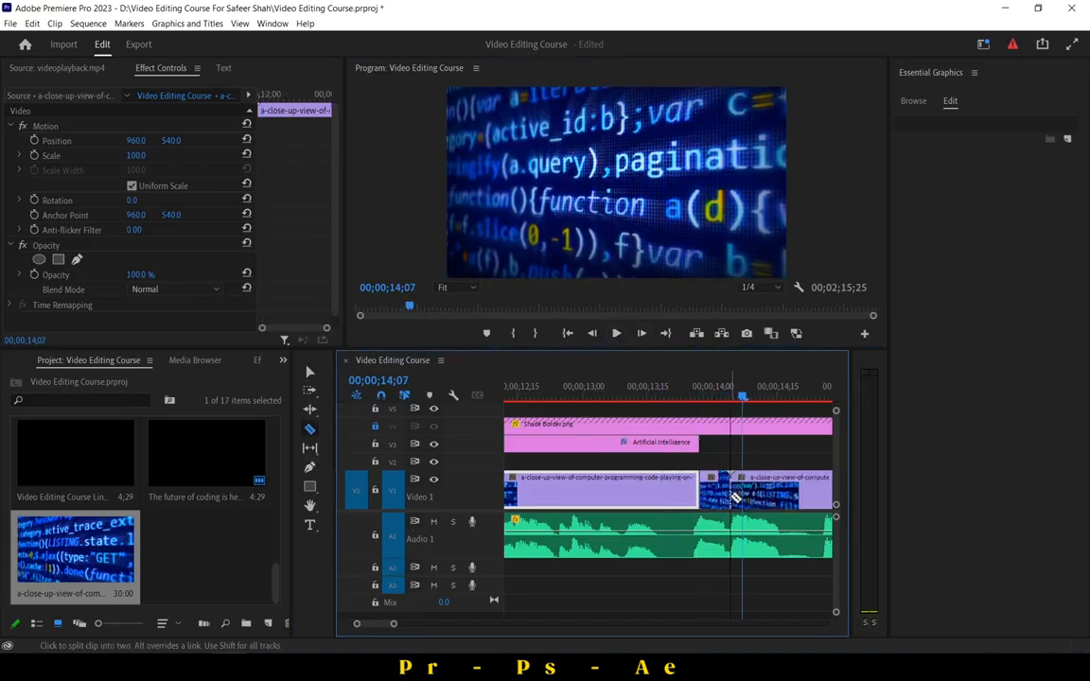
left_click(309, 372)
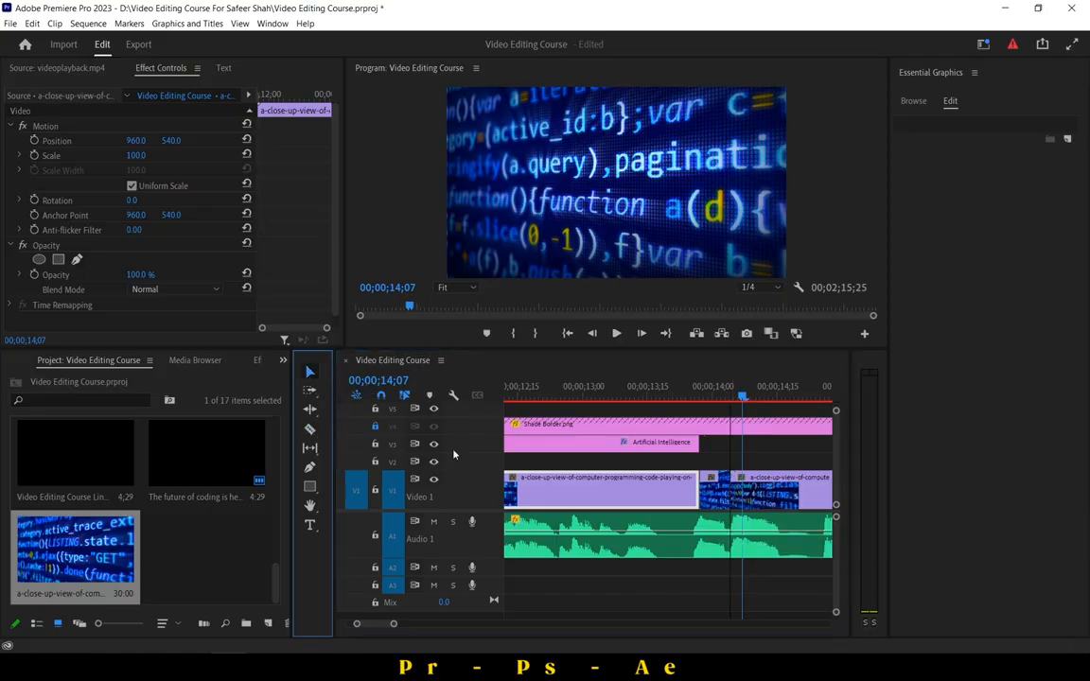
key("ctrl+z")
left_click(728, 503)
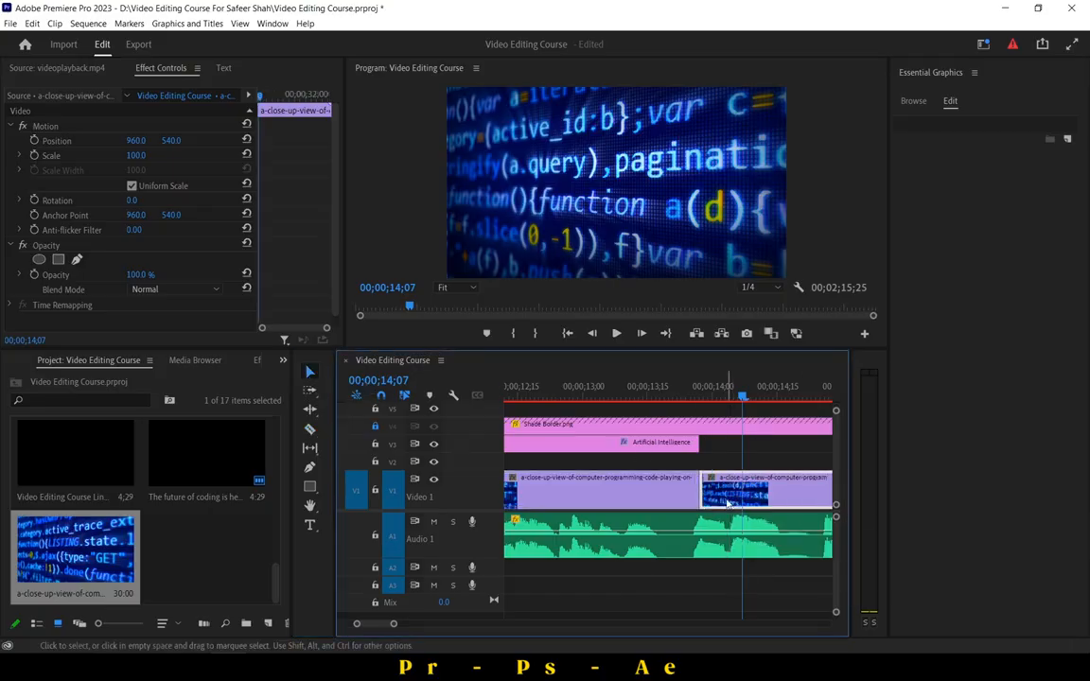
key("Delete")
Play the narration around and past the end of the shortened code clip to decide what footage should follow.
left_click(552, 388)
left_click(616, 333)
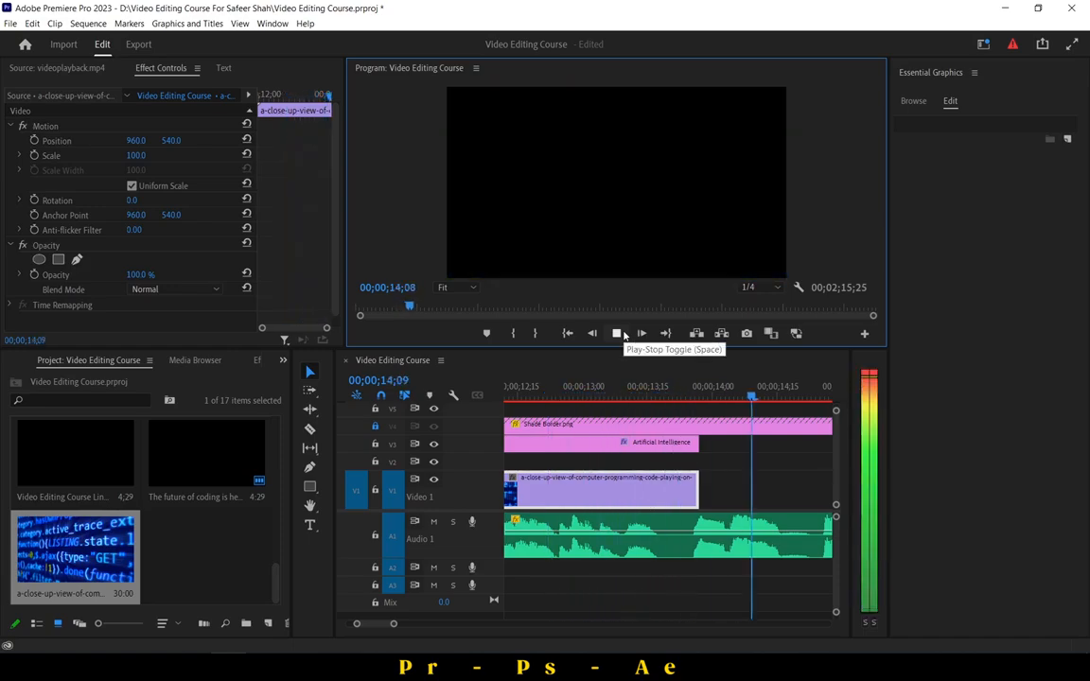
left_click(620, 333)
scroll(653, 456, "down", 2)
left_click_drag(596, 450, 567, 497)
left_click(610, 496)
scroll(615, 487, "up", 1)
left_click(610, 389)
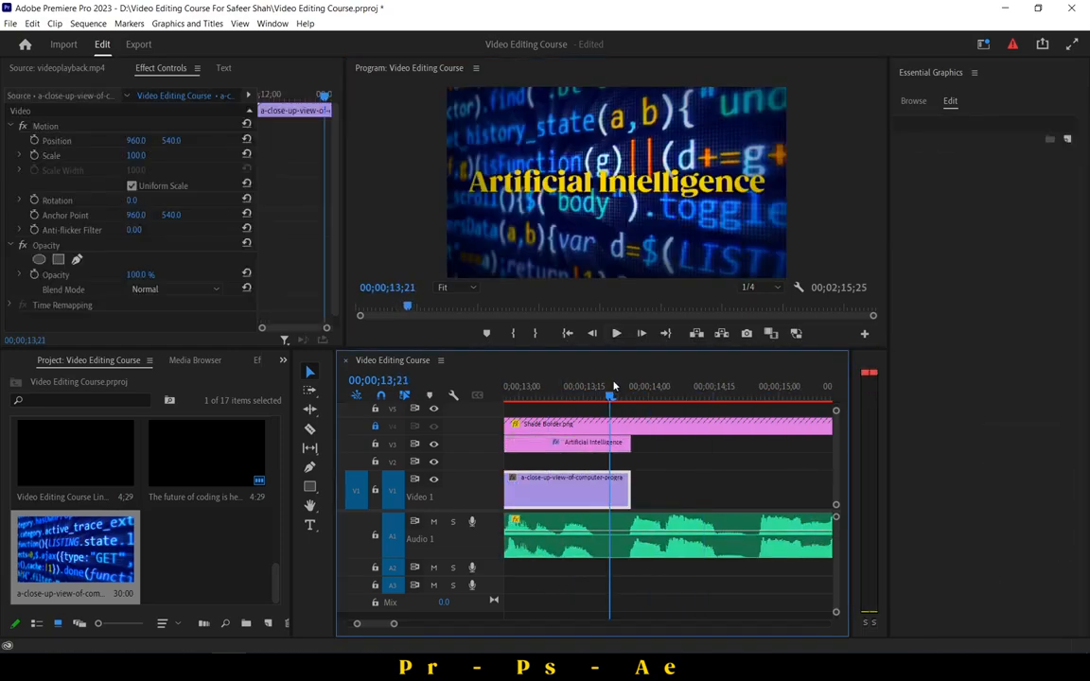
left_click(616, 337)
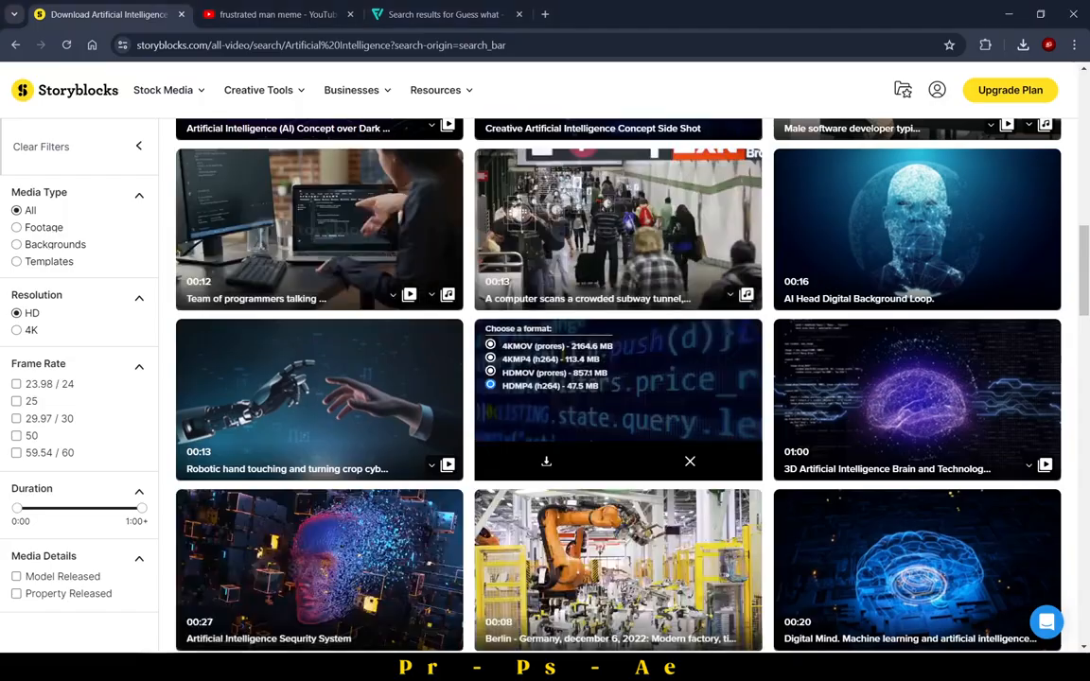
Switch to Storyblocks in the browser and look through the Artificial Intelligence video results for the next B-roll clip.
scroll(596, 526, "down", 5)
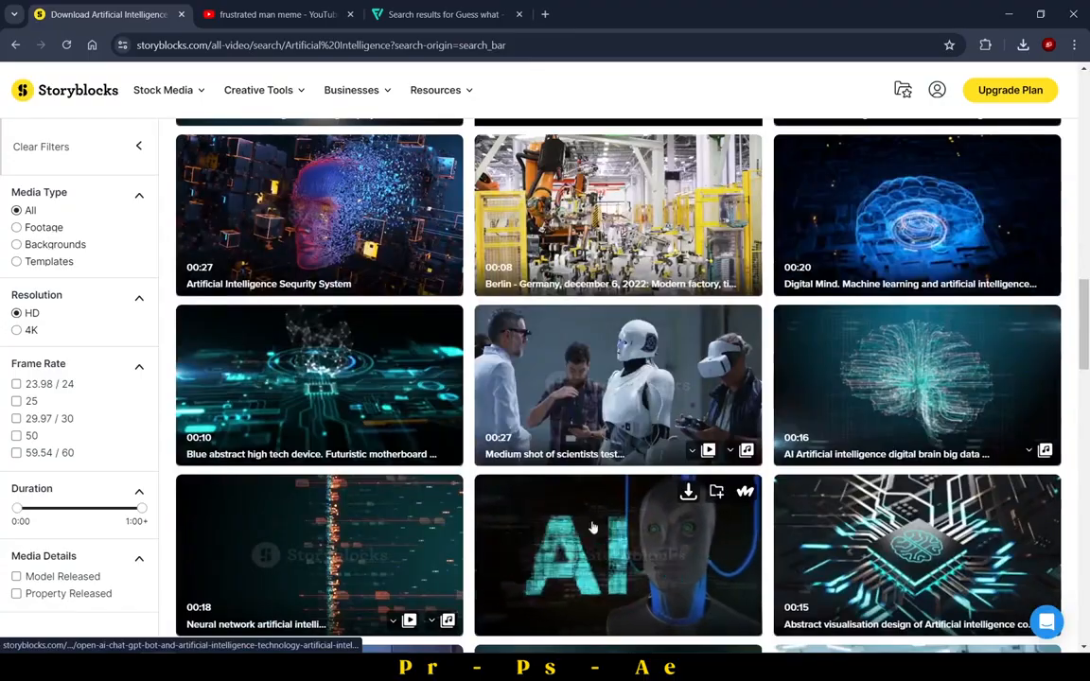
scroll(596, 526, "down", 4)
scroll(643, 379, "down", 5)
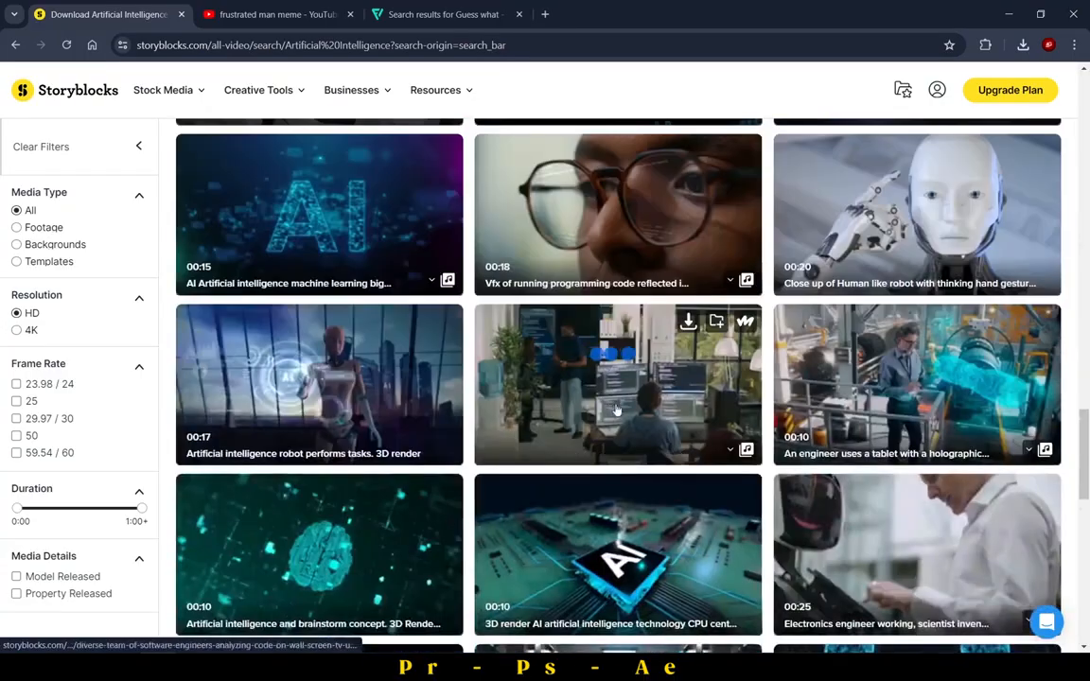
scroll(662, 367, "down", 2)
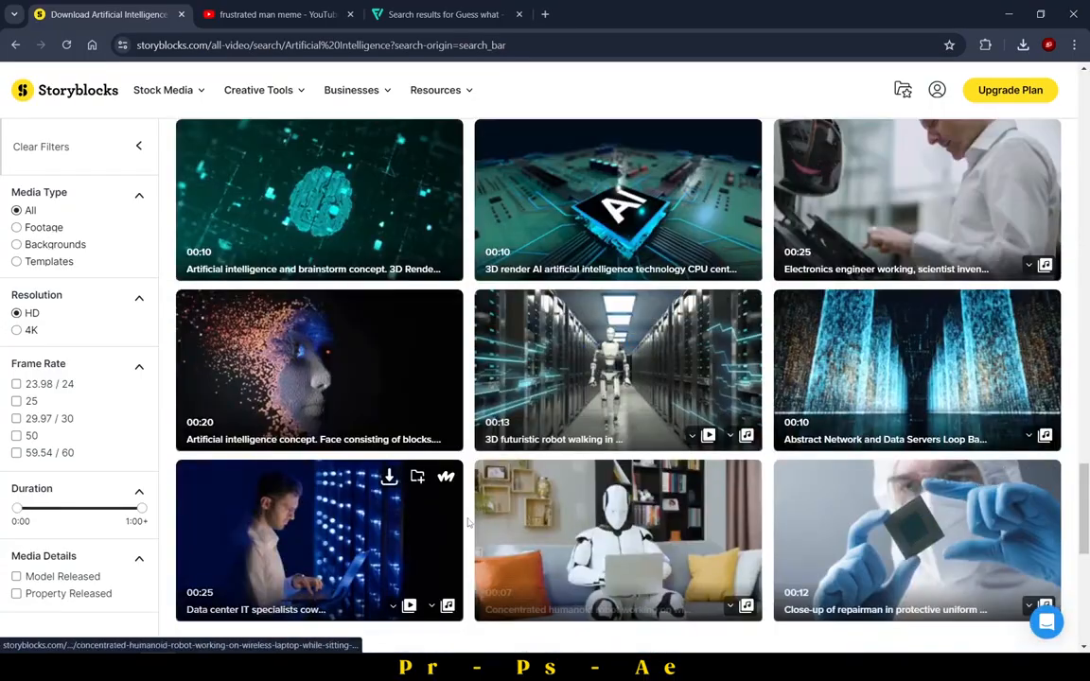
scroll(467, 521, "down", 5)
scroll(468, 522, "up", 20)
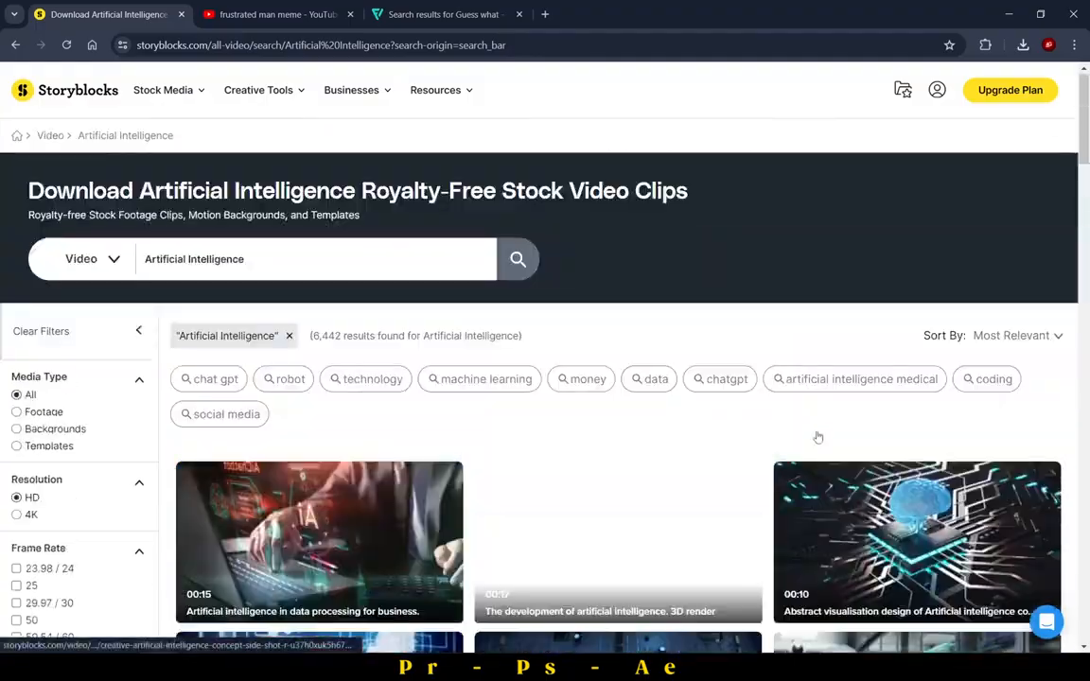
scroll(568, 492, "down", 10)
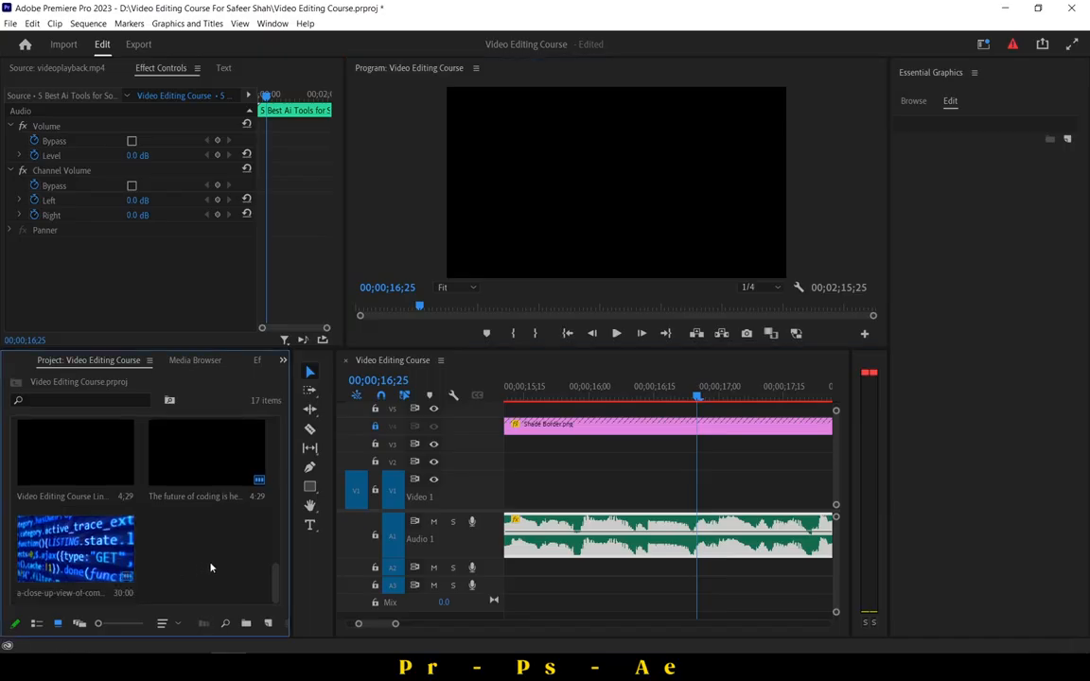
Import the team-of-programmers clip from Downloads into the Premiere Pro project and place it on Video 1 right after the code clip.
double_click(212, 568)
left_click(83, 277)
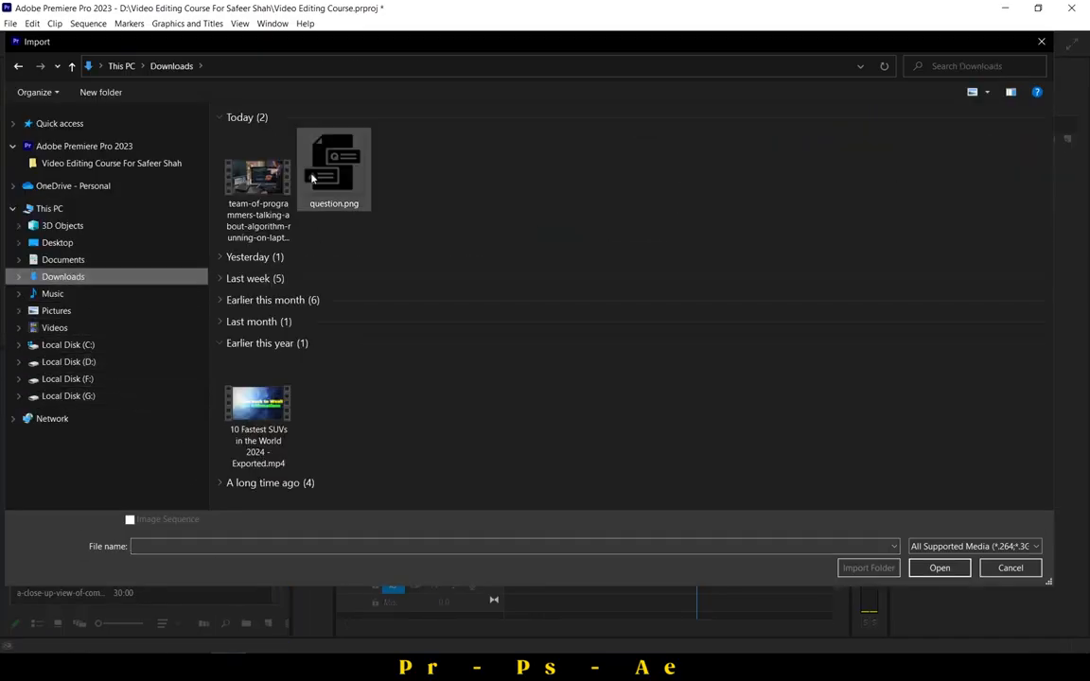
double_click(261, 180)
left_click_drag(240, 540, 610, 498)
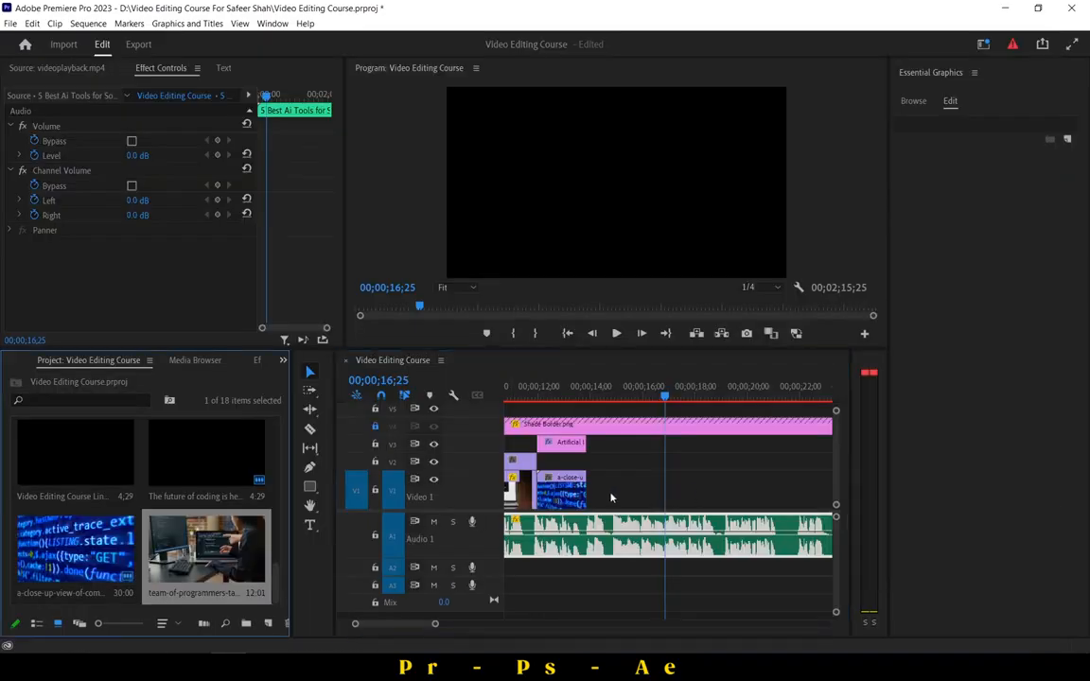
left_click(606, 478)
left_click_drag(212, 548, 601, 491)
Play the narration over the team-of-programmers clip and trim the clip's end back to match the spoken section.
left_click(574, 388)
left_click(615, 335)
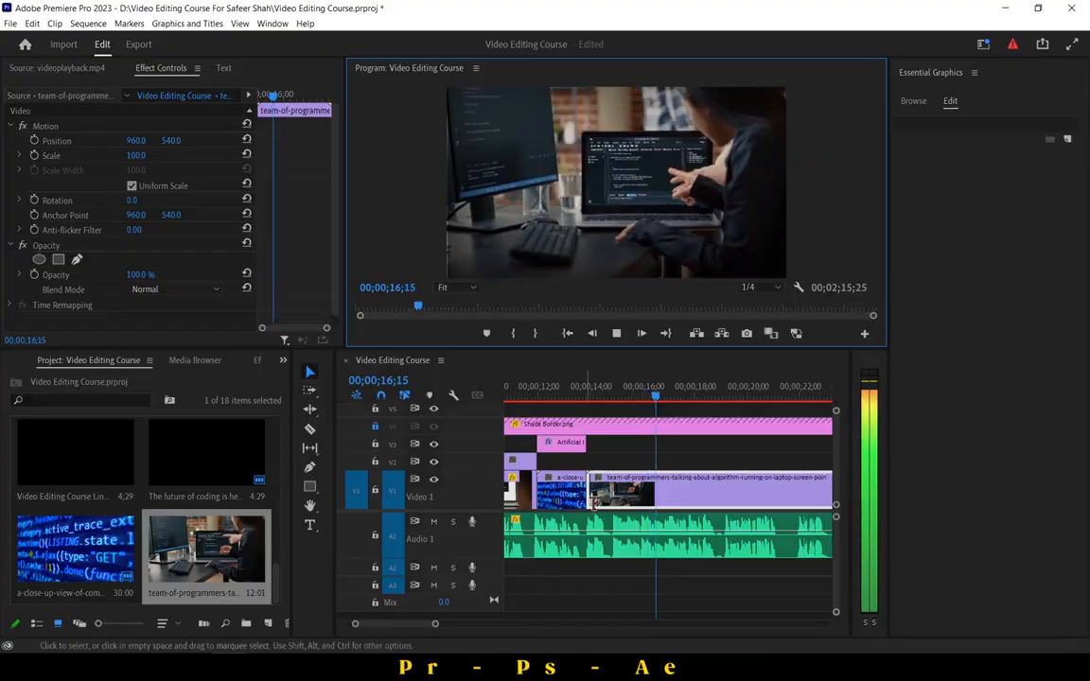
left_click(616, 333)
left_click(616, 333)
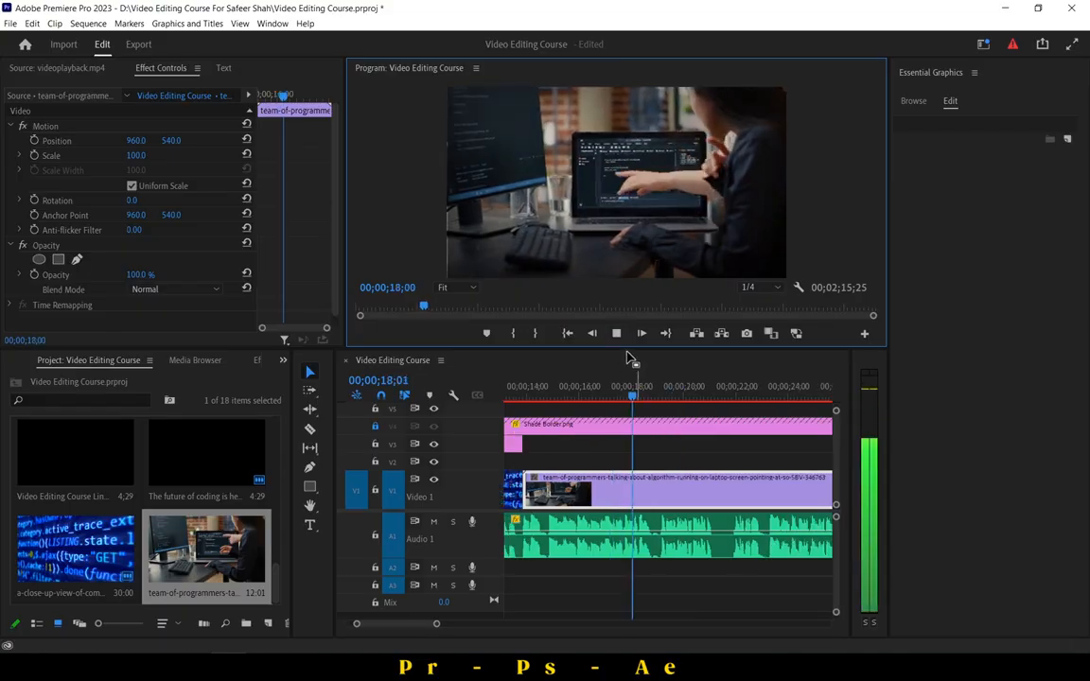
left_click(617, 333)
left_click(616, 333)
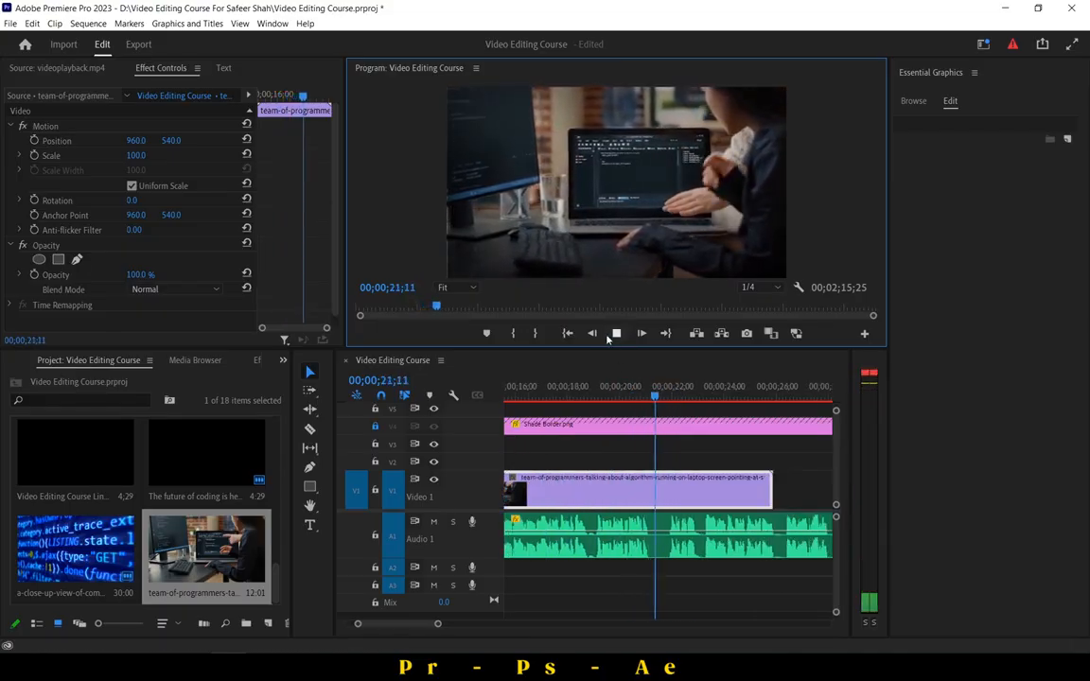
key("space")
left_click_drag(771, 494, 594, 492)
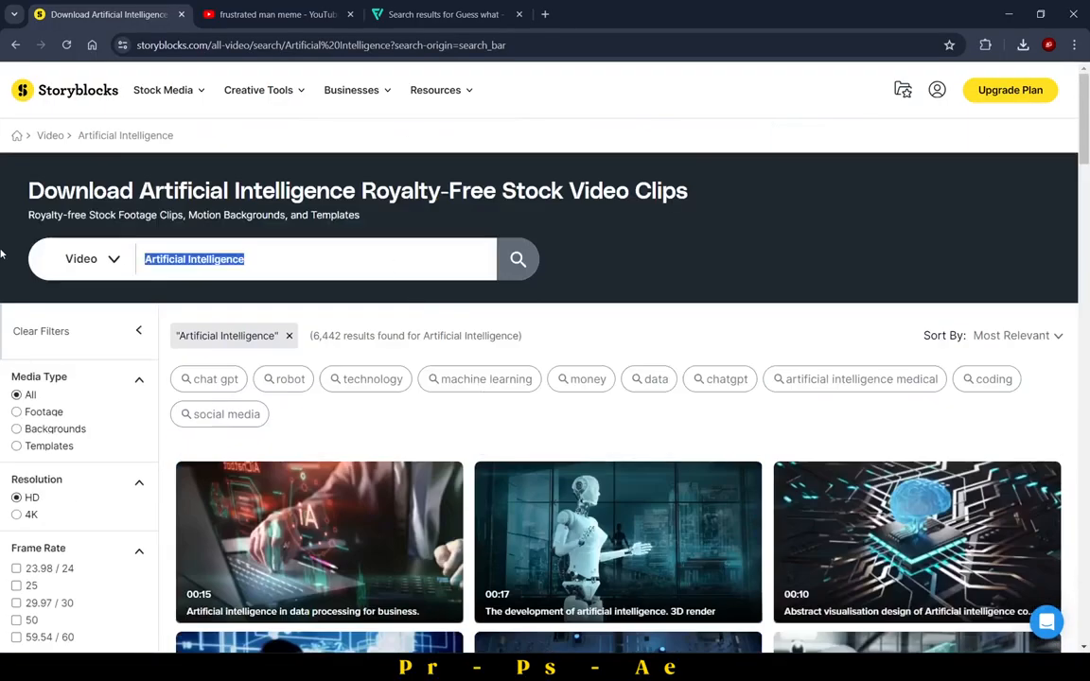
Search Storyblocks videos for "king man" and look through the results for a suitable clip.
type("ki")
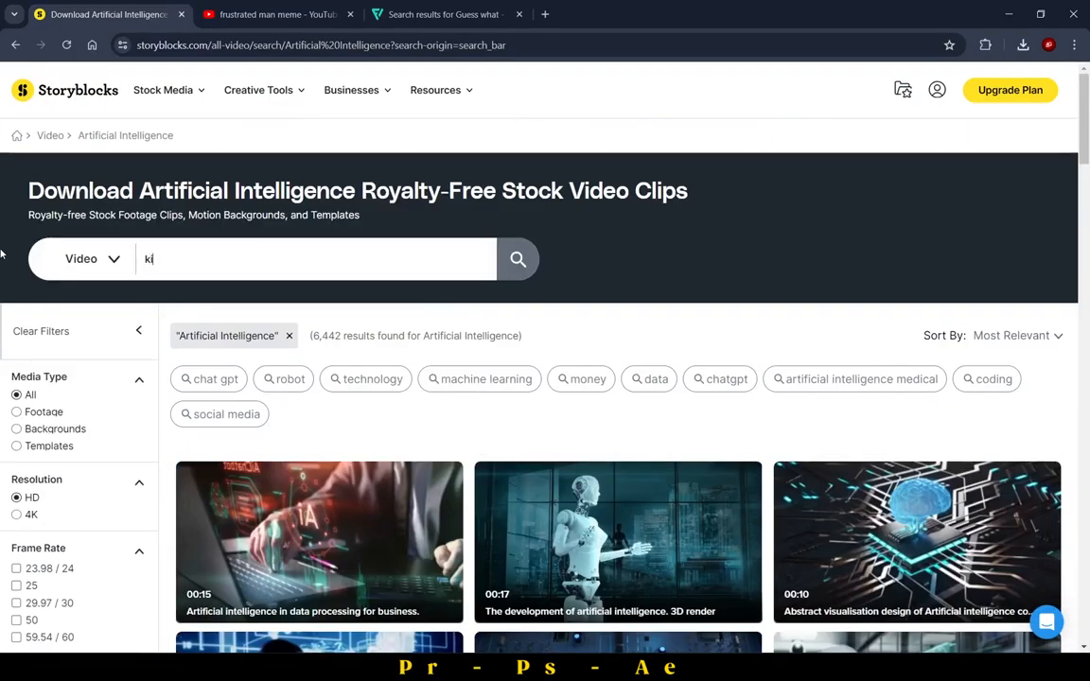
type("ng man")
key("Return")
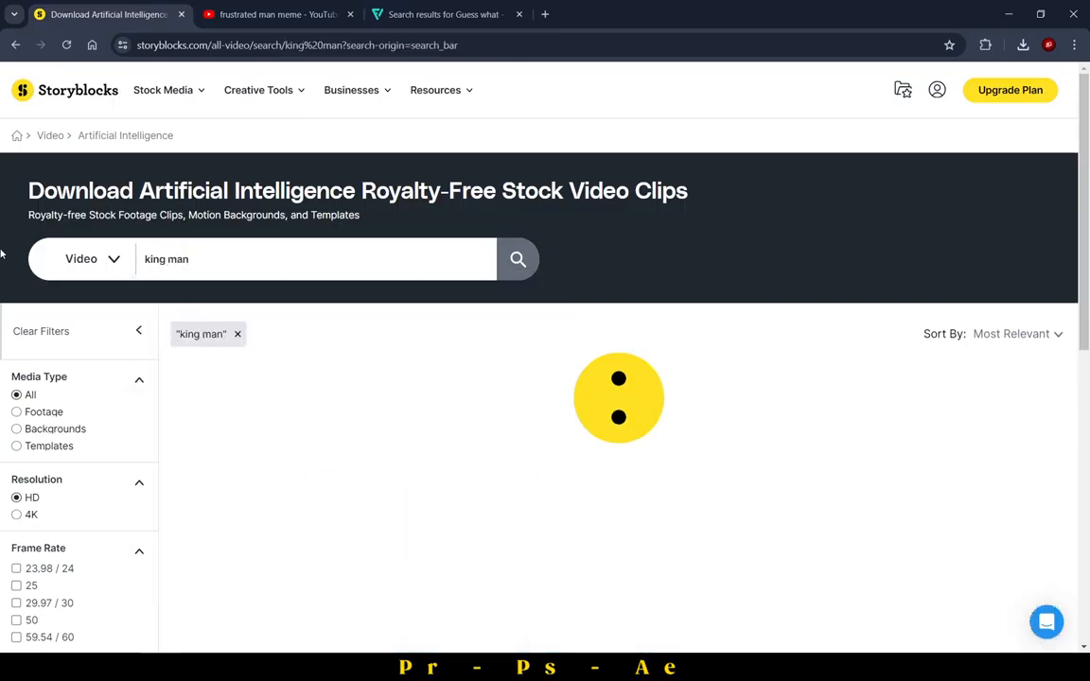
scroll(601, 327, "down", 5)
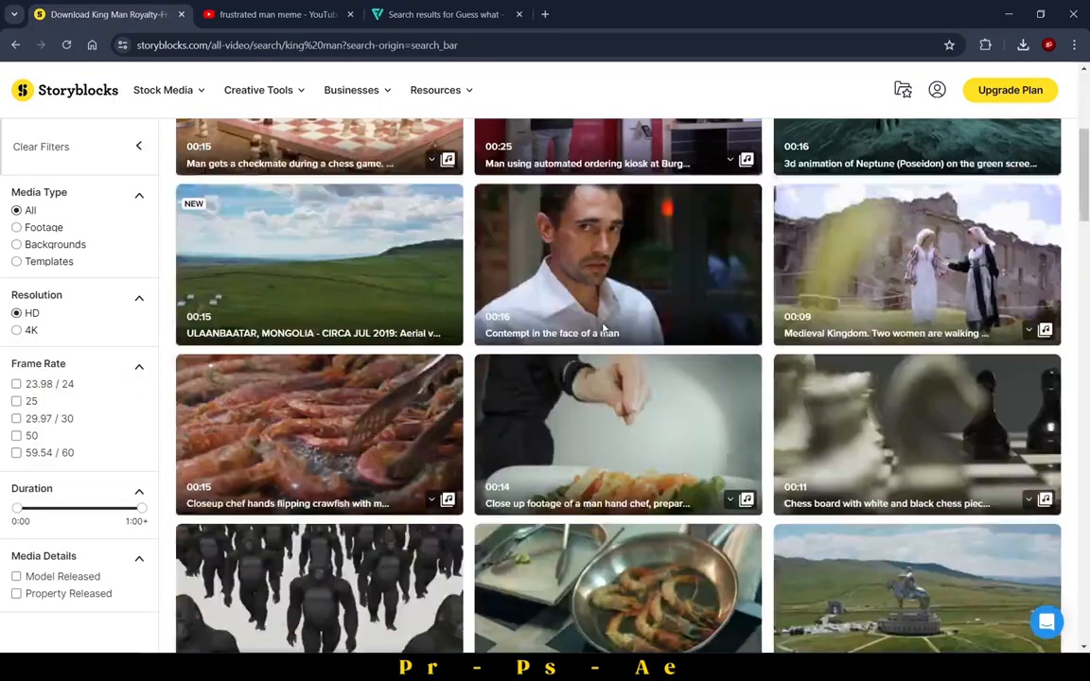
scroll(599, 333, "down", 8)
scroll(599, 333, "up", 15)
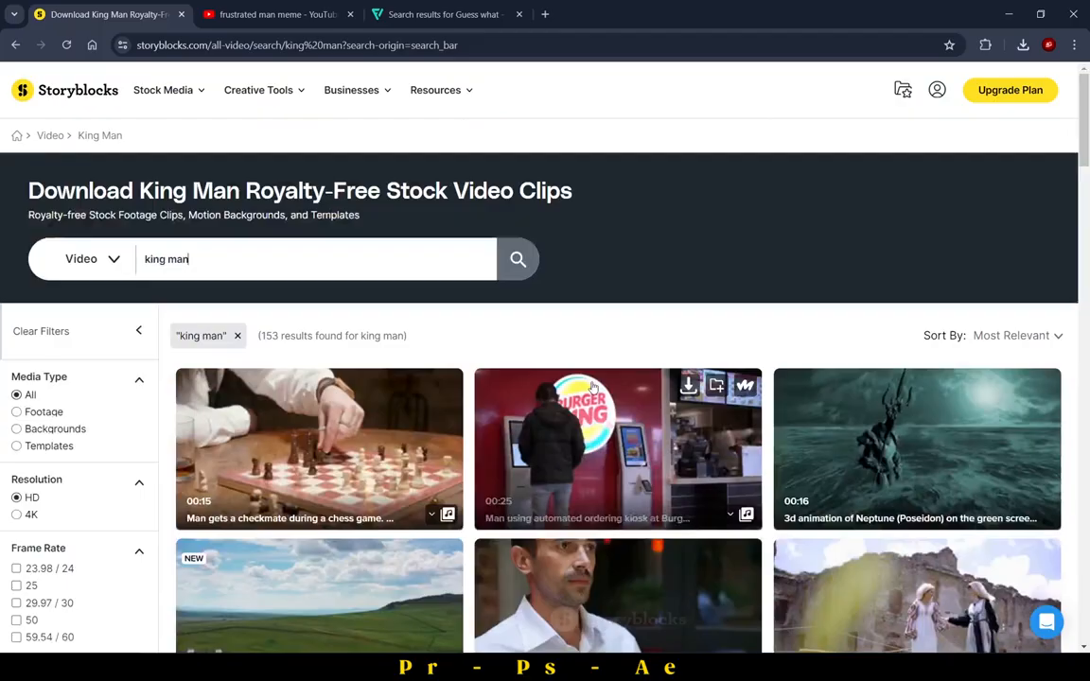
Replace the Storyblocks search with the suggested term "successful man" and run it.
key("ctrl+a")
type("su")
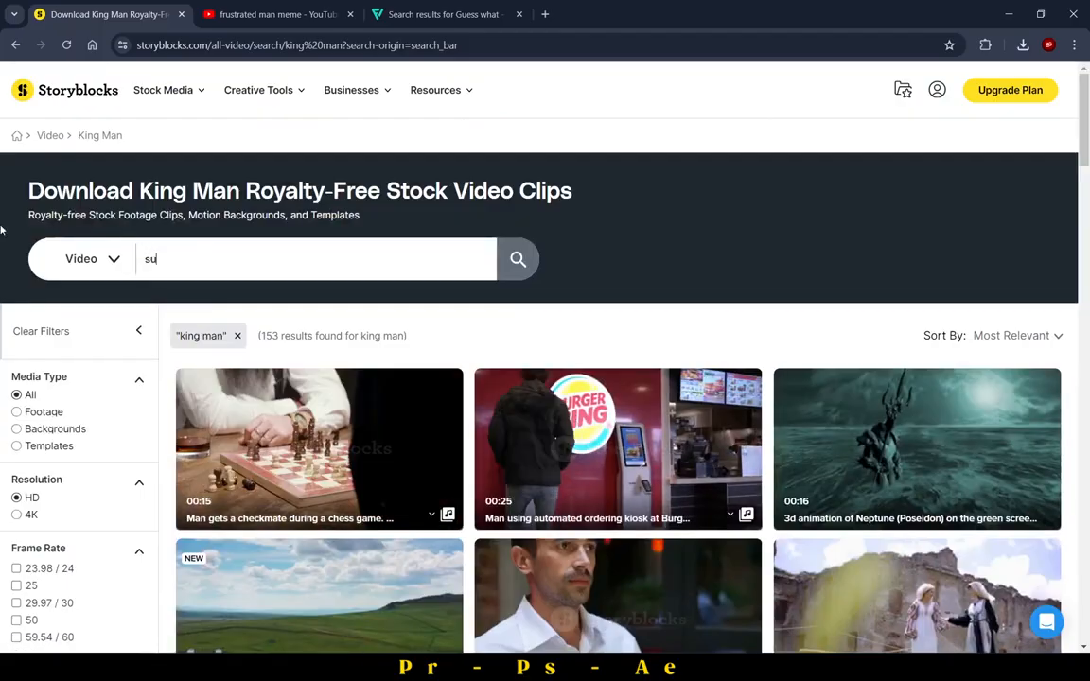
type("cc")
key("Down")
key("Down")
key("Down")
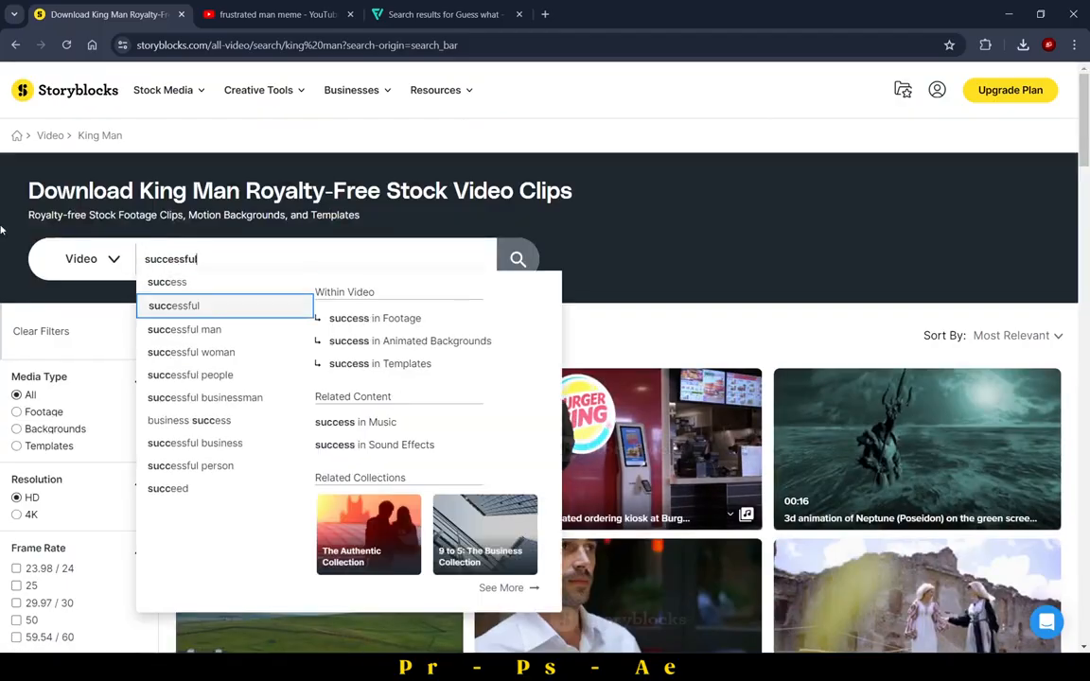
key("Return")
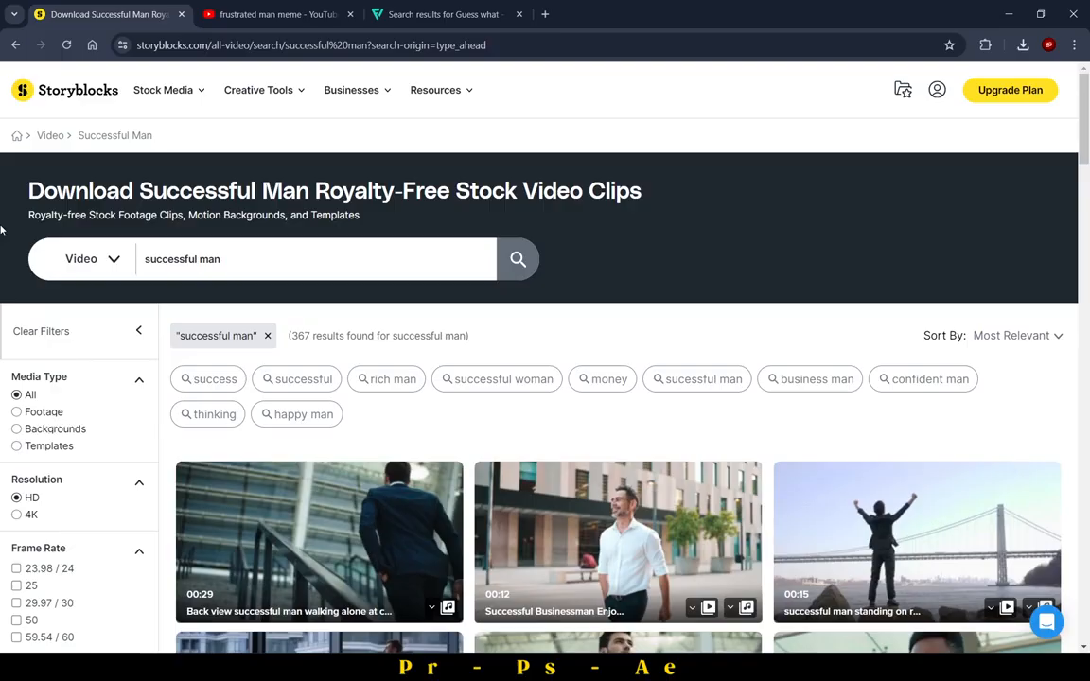
Look through the "successful man" results and download the excited businessman clip at a dark office desk as an HD MP4.
scroll(566, 364, "down", 3)
scroll(565, 364, "down", 5)
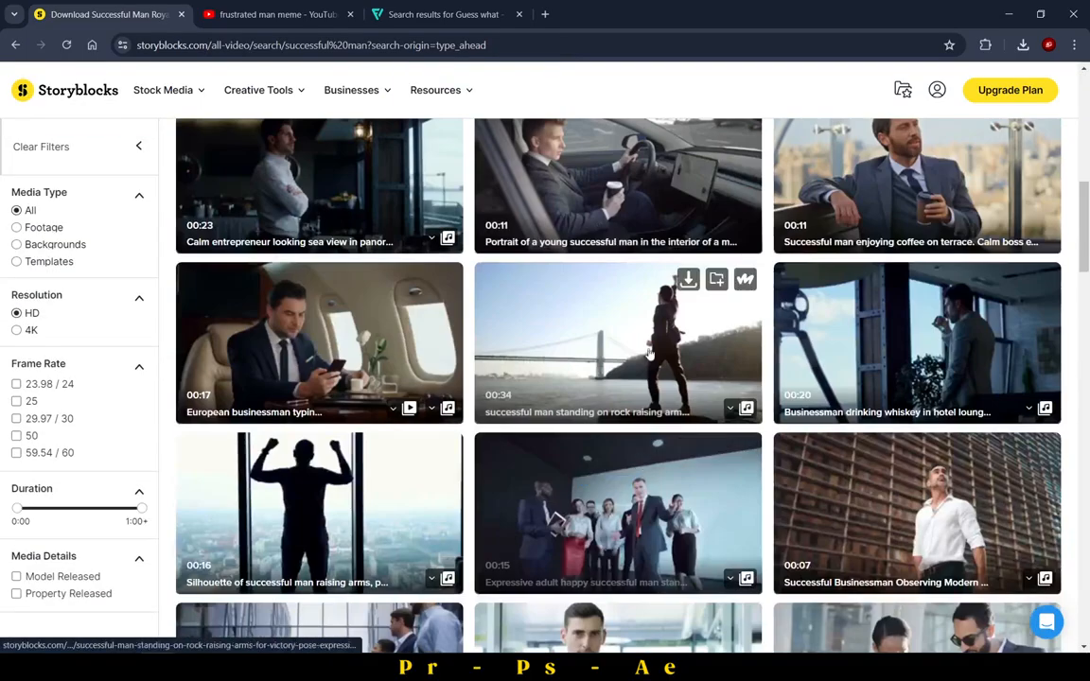
scroll(356, 381, "down", 5)
scroll(744, 453, "down", 10)
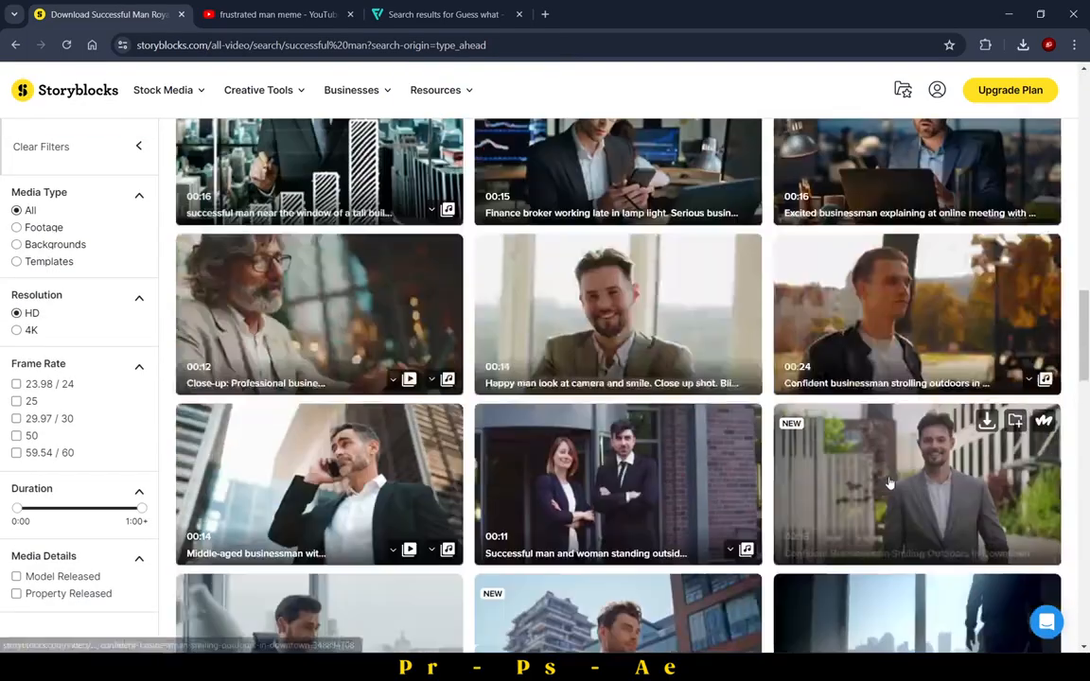
scroll(699, 444, "down", 10)
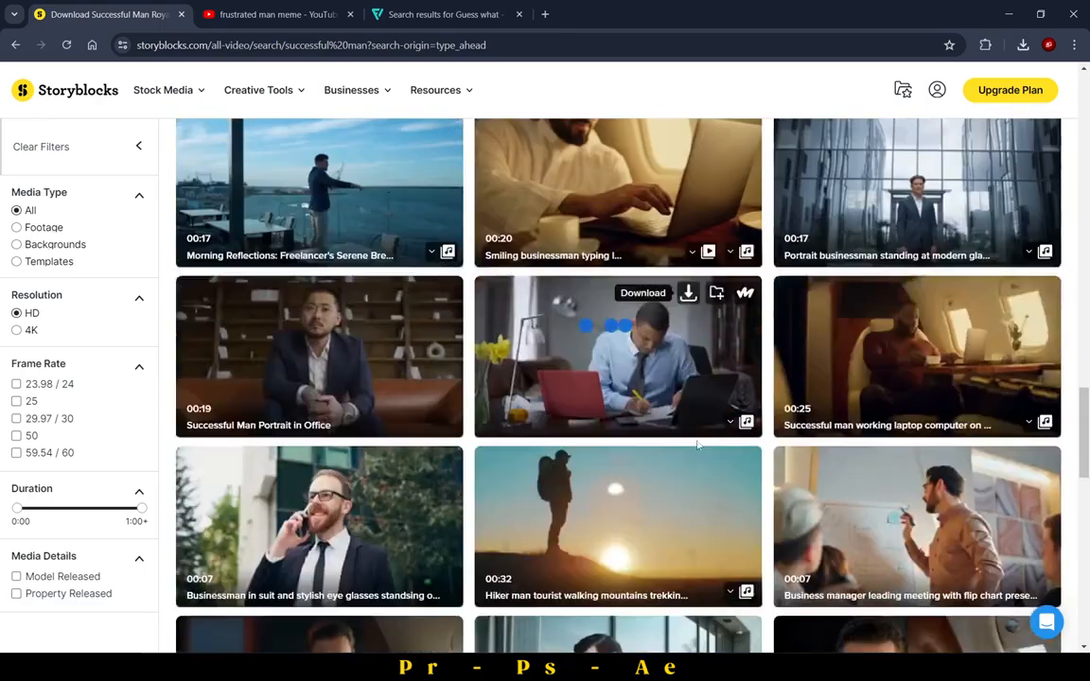
scroll(691, 325, "down", 5)
scroll(677, 379, "up", 7)
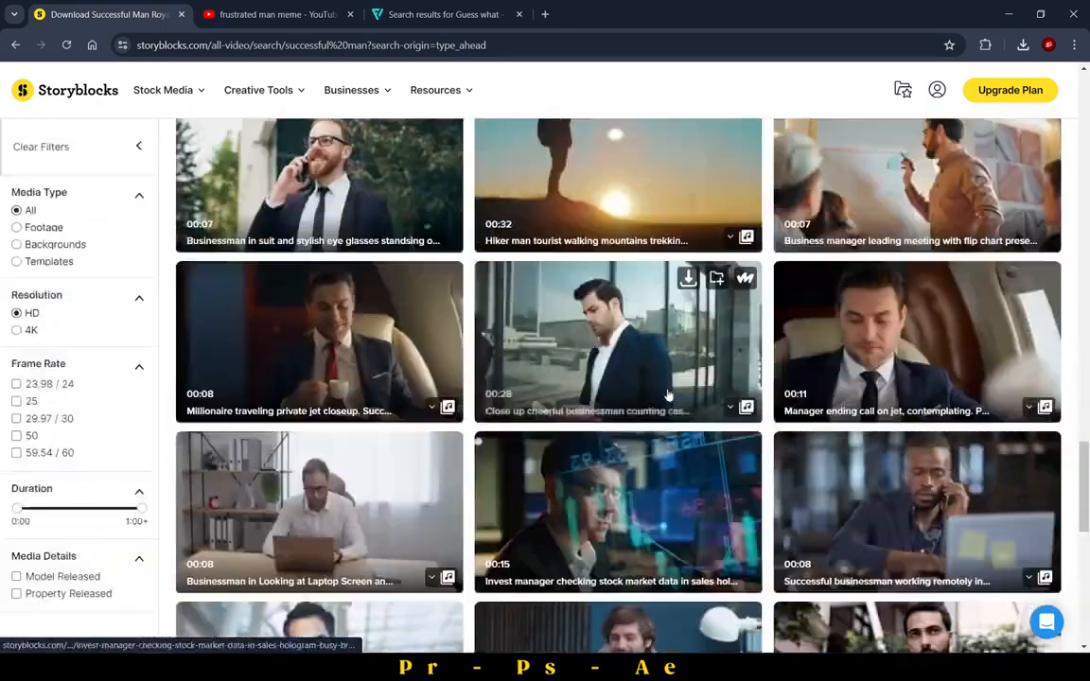
scroll(669, 394, "down", 6)
left_click(652, 397)
scroll(622, 381, "up", 2)
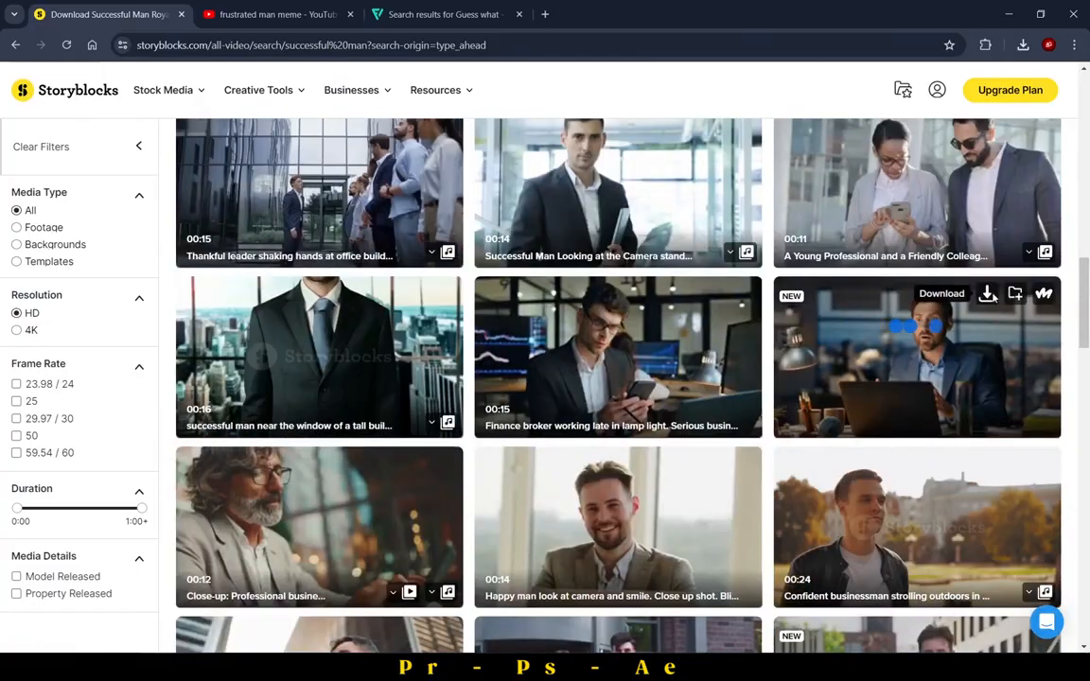
left_click(988, 295)
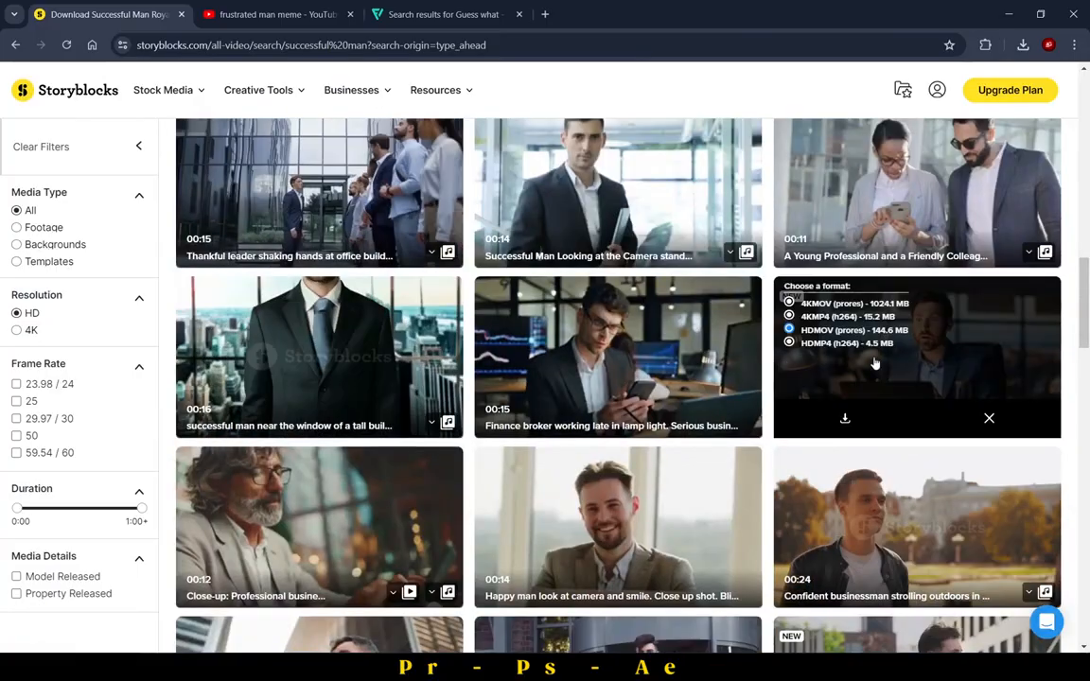
left_click(845, 418)
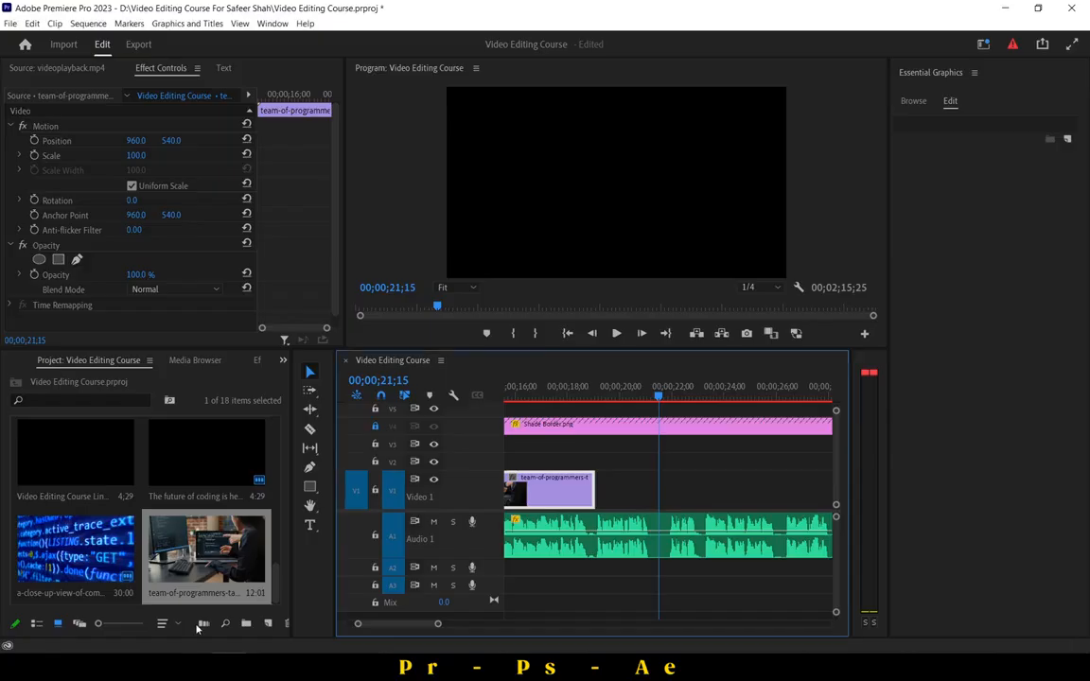
Import the downloaded excited-businessman clip by way of the project folder and place it on Video 1 right after the team-of-programmers clip.
key("ctrl+i")
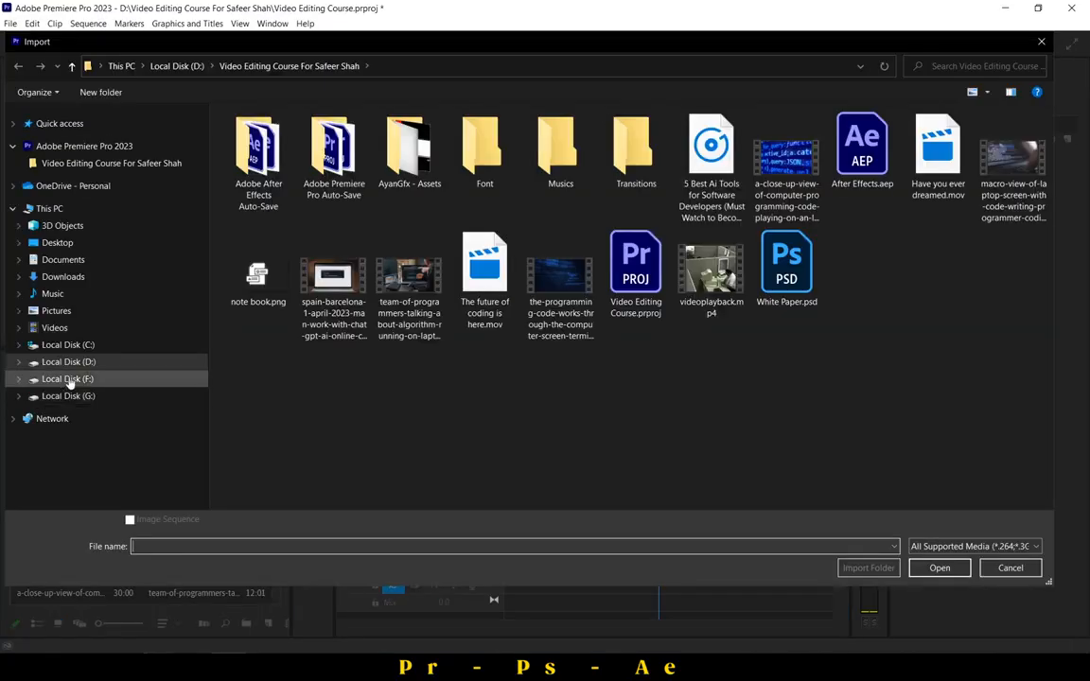
left_click(64, 276)
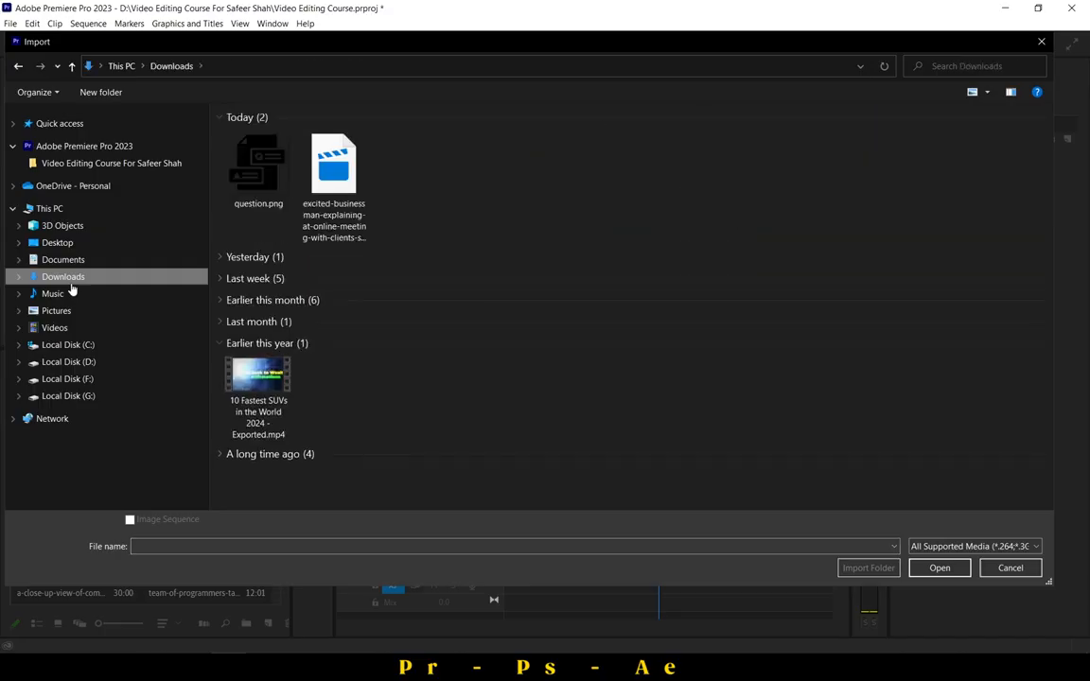
left_click(321, 194)
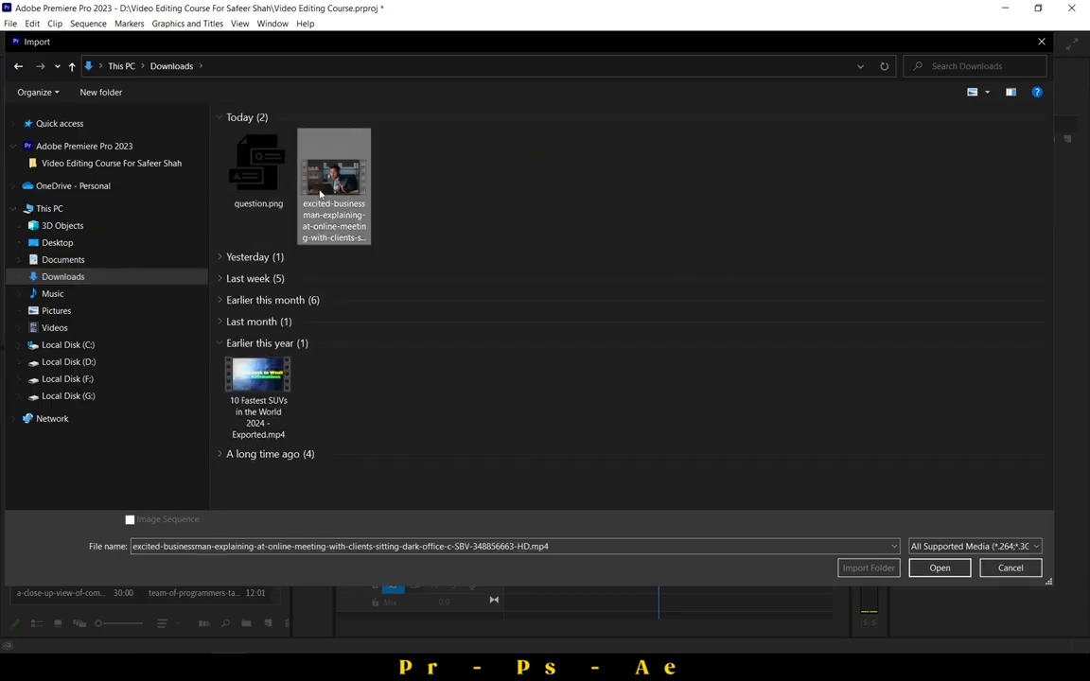
left_click(124, 163)
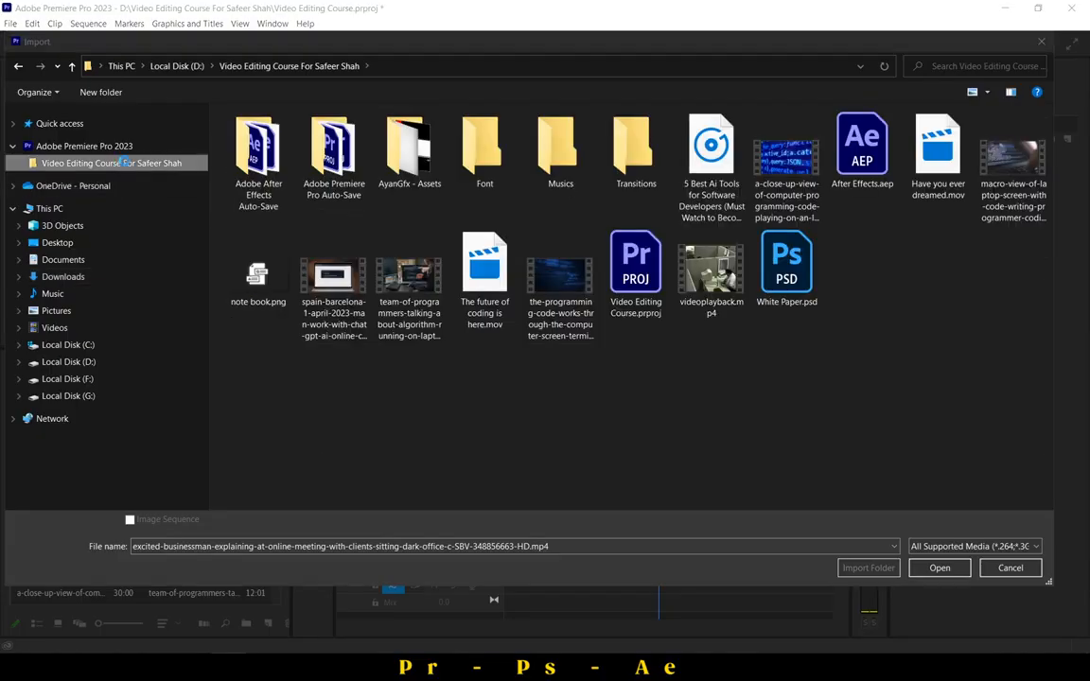
key("Return")
left_click_drag(71, 556, 606, 494)
Play the narration over the excited-businessman clip, cut the clip where the spoken section ends and delete the remainder.
left_click_drag(542, 399, 581, 397)
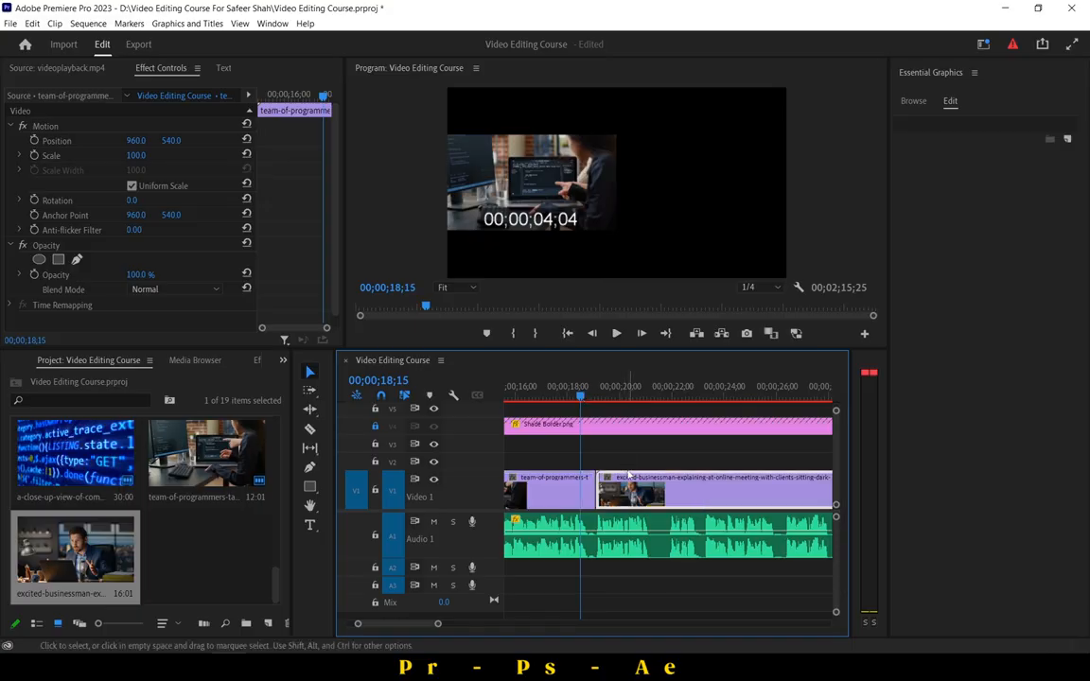
left_click(617, 335)
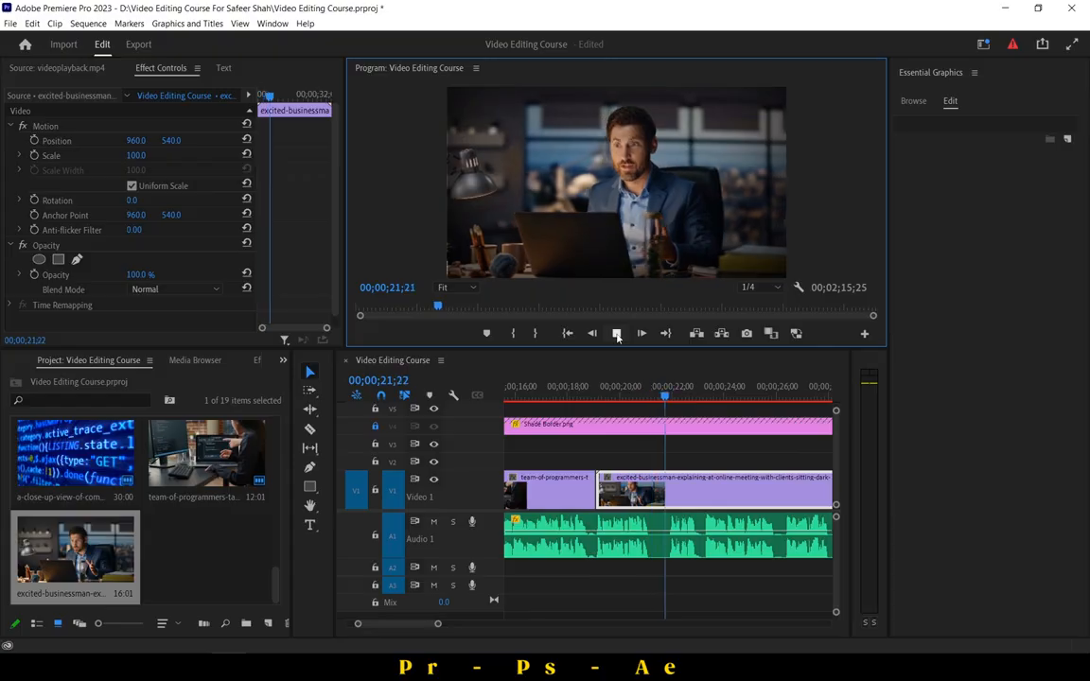
left_click(674, 396)
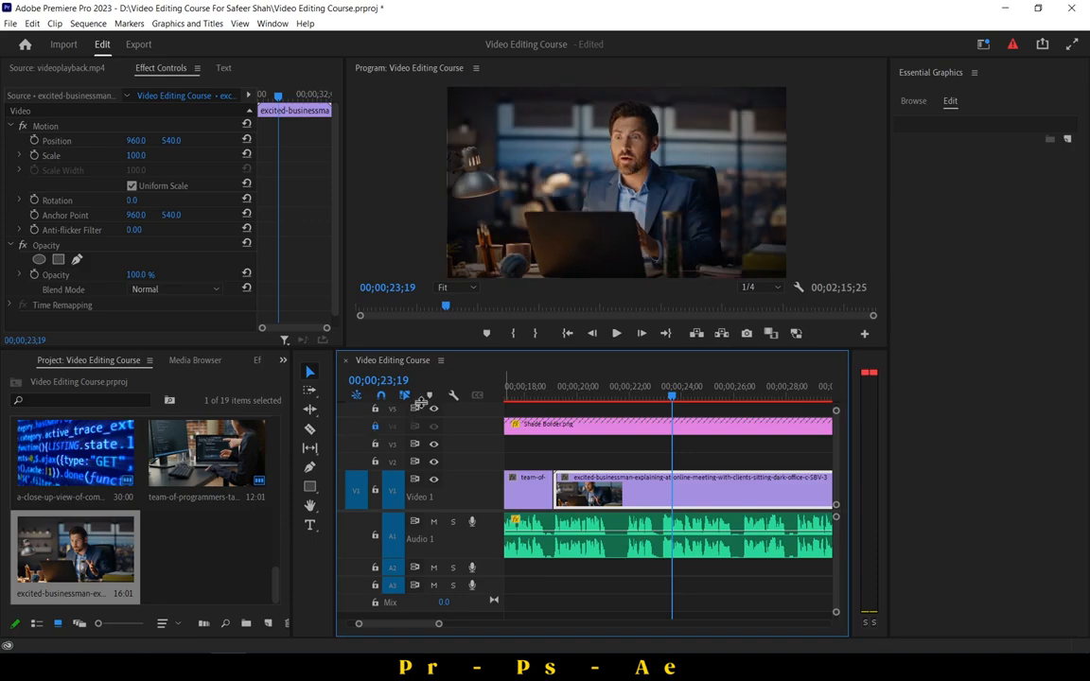
left_click(311, 430)
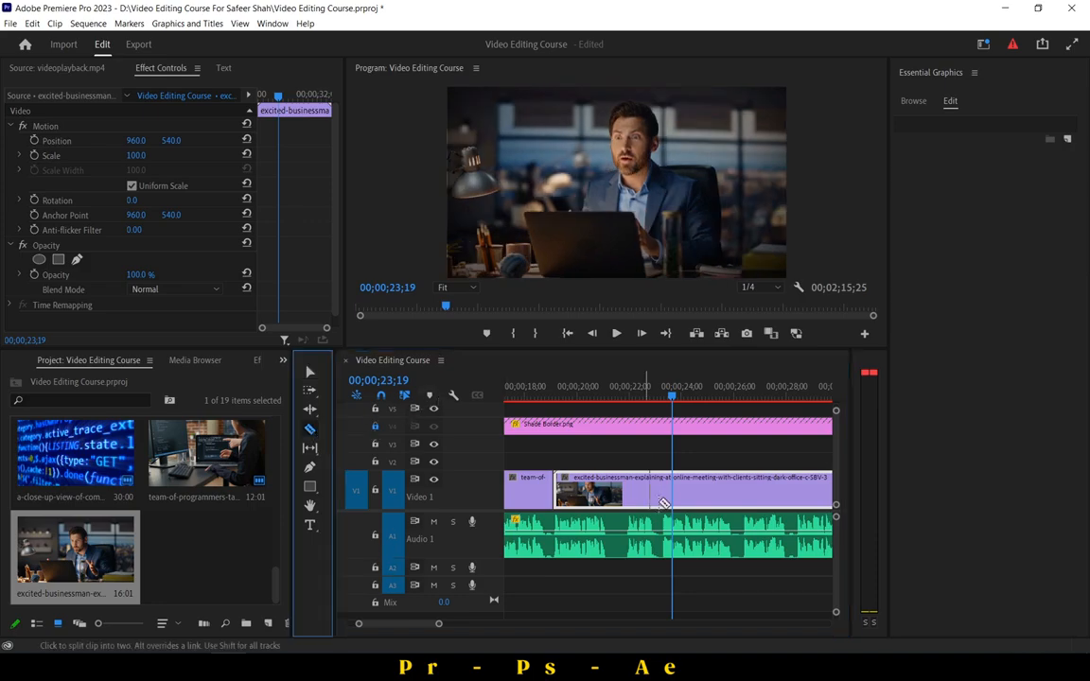
left_click(667, 501)
left_click(311, 374)
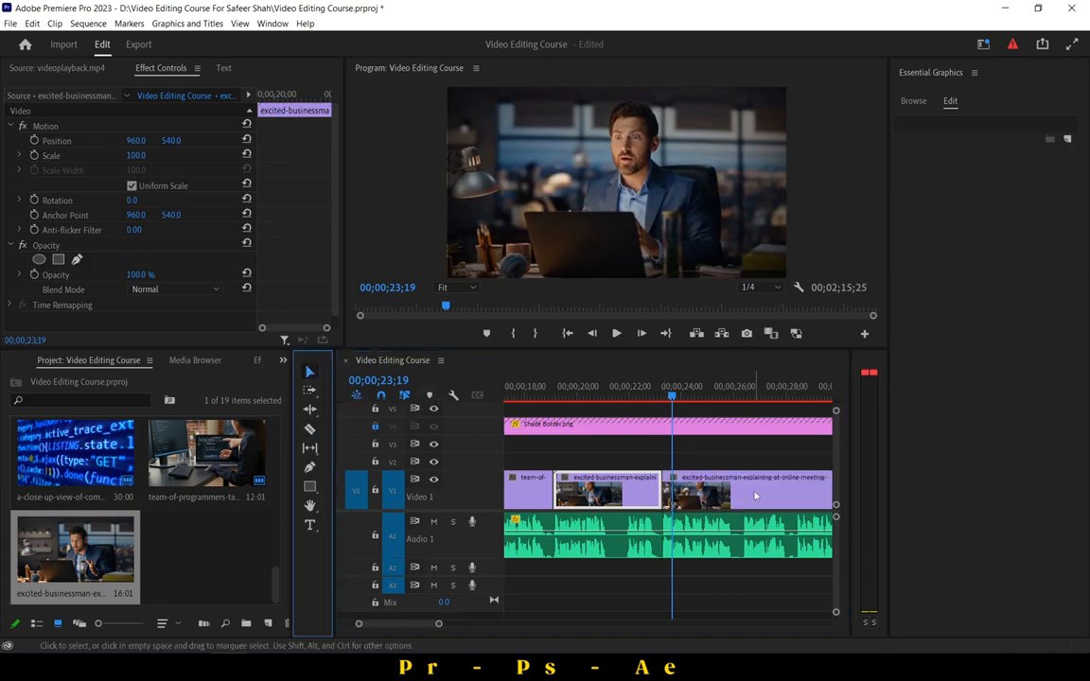
left_click(747, 492)
key("Delete")
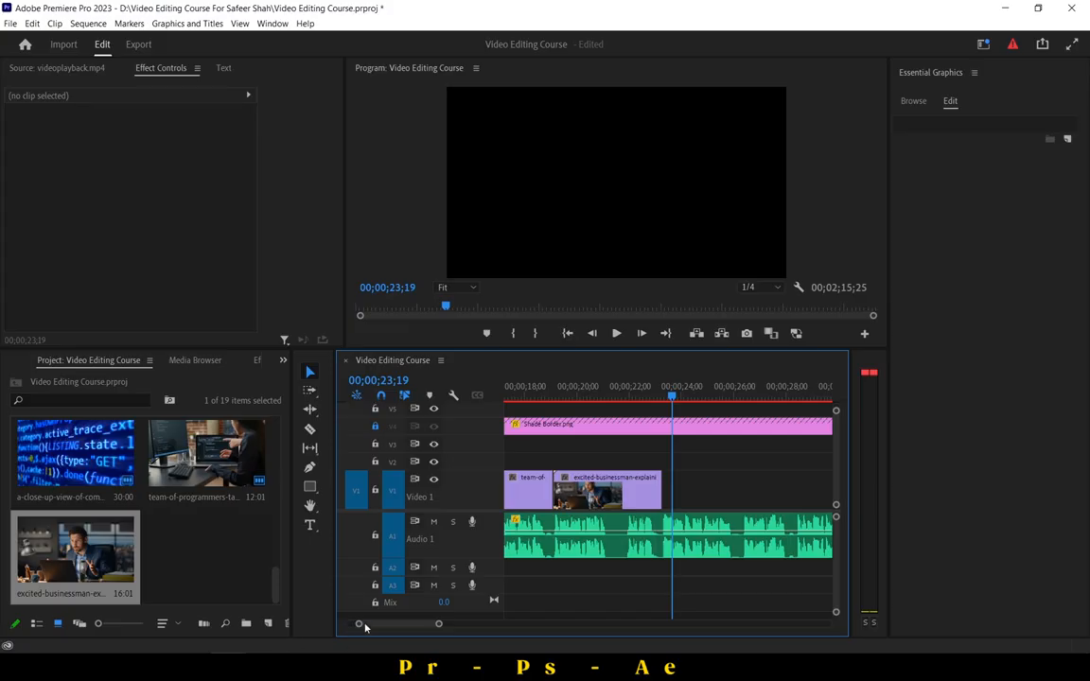
left_click_drag(357, 626, 324, 634)
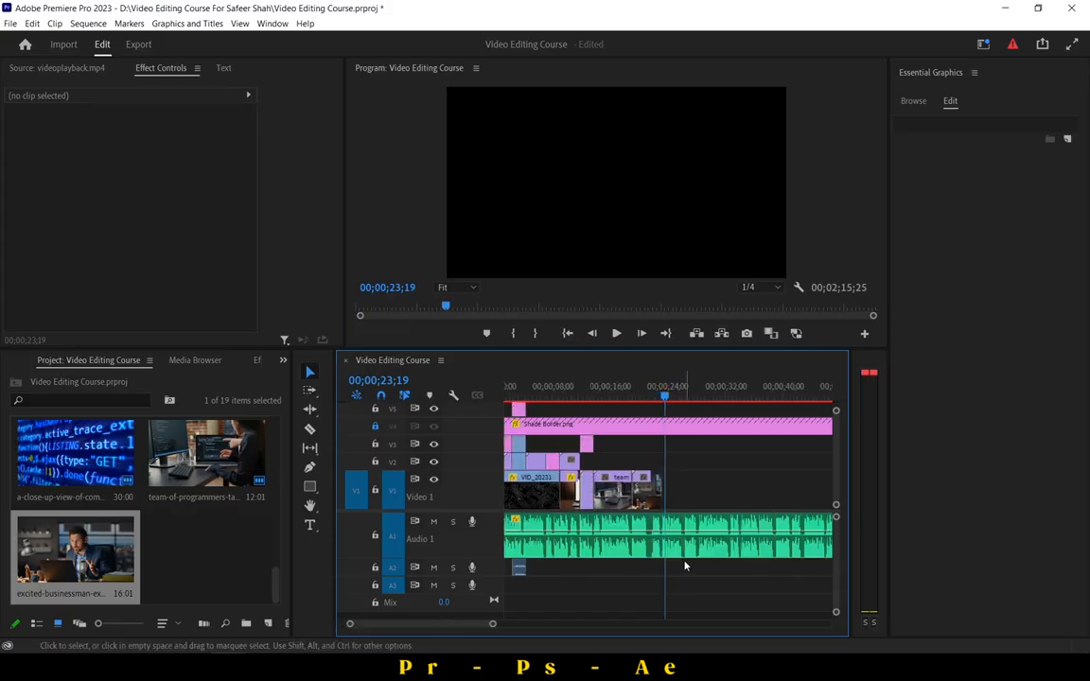
scroll(686, 566, "up", 1)
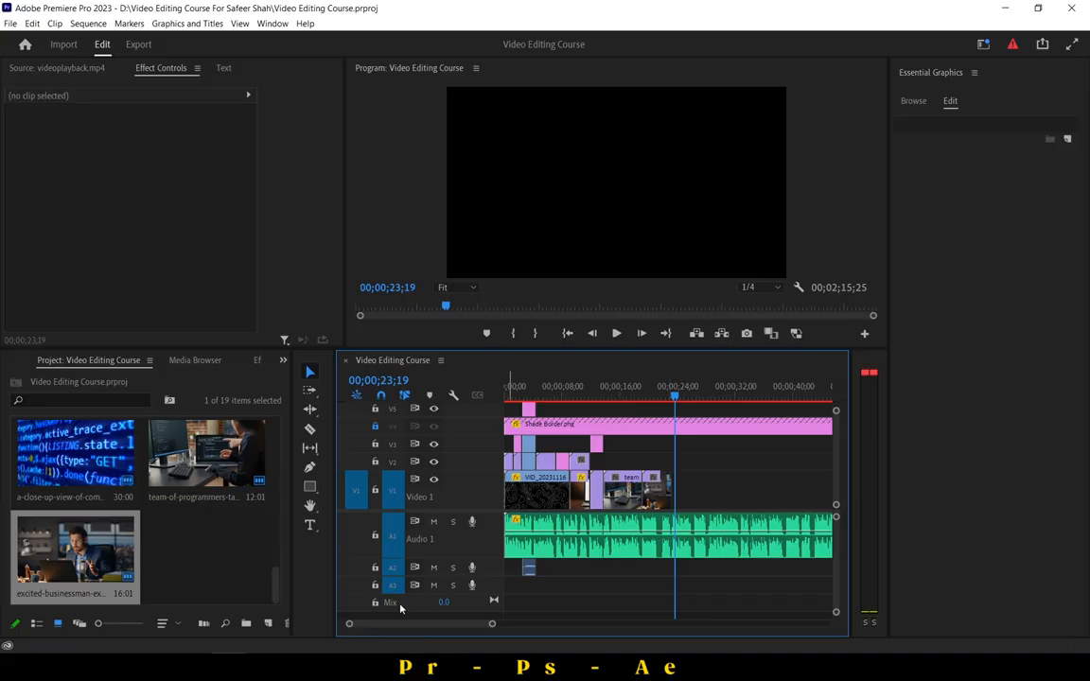
left_click_drag(349, 625, 365, 628)
scroll(680, 545, "up", 1)
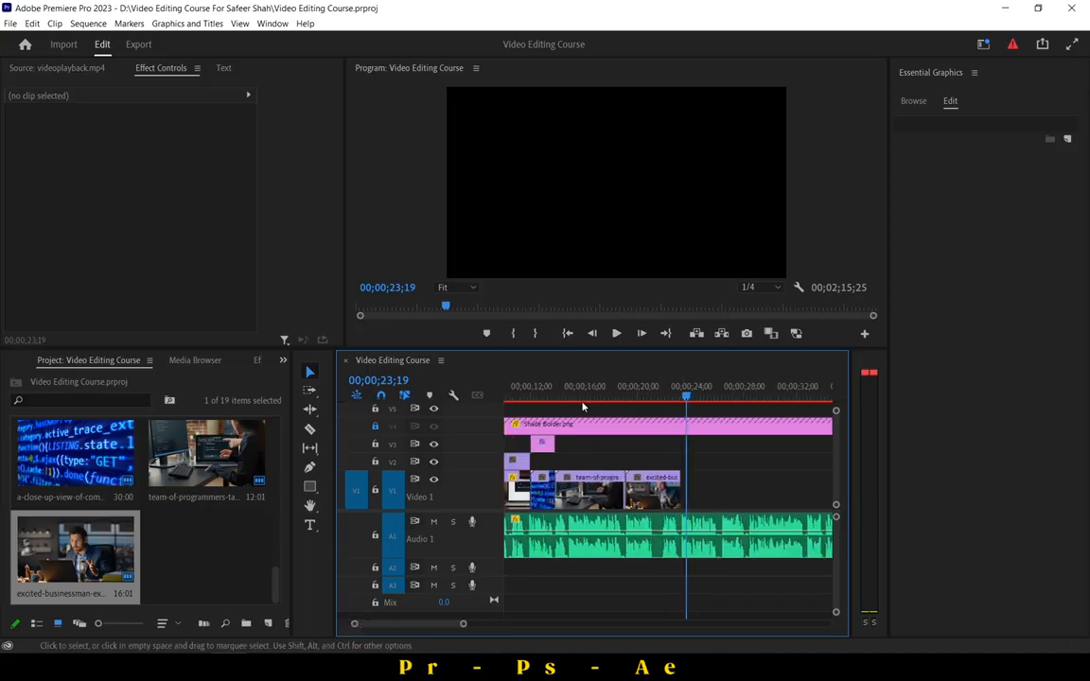
left_click(548, 394)
left_click_drag(548, 395, 550, 397)
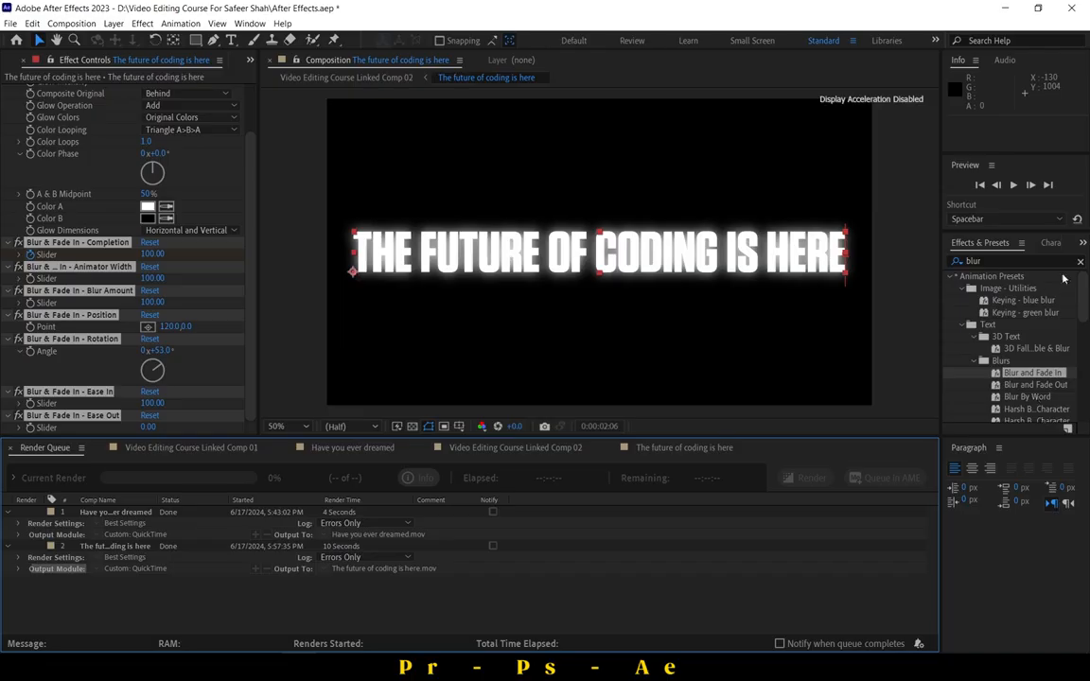
Switch to After Effects, clear the effects search and look through the Text animation presets, including the Animate In group.
left_click(1080, 261)
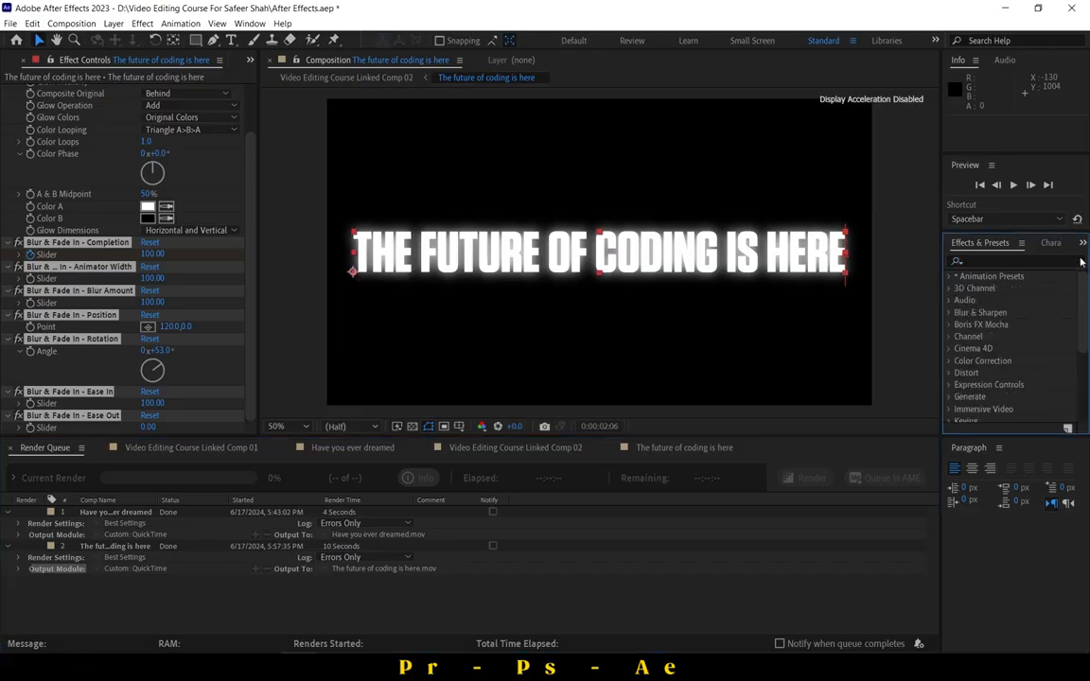
left_click(955, 276)
scroll(1003, 350, "down", 5)
scroll(1007, 357, "up", 3)
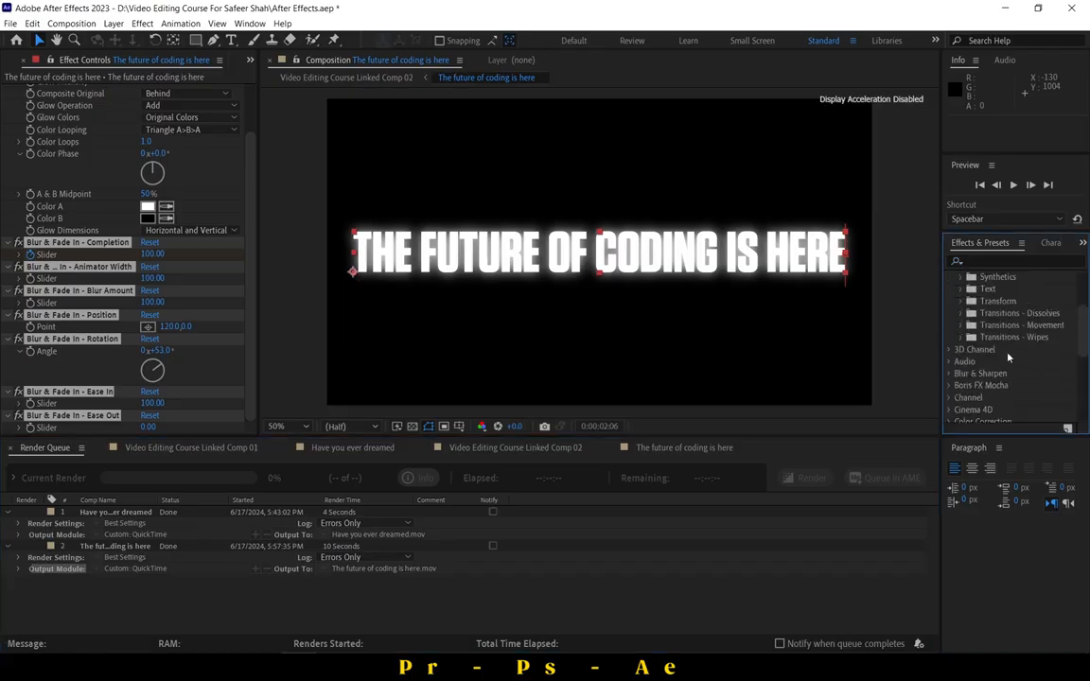
left_click(962, 288)
scroll(1039, 330, "down", 5)
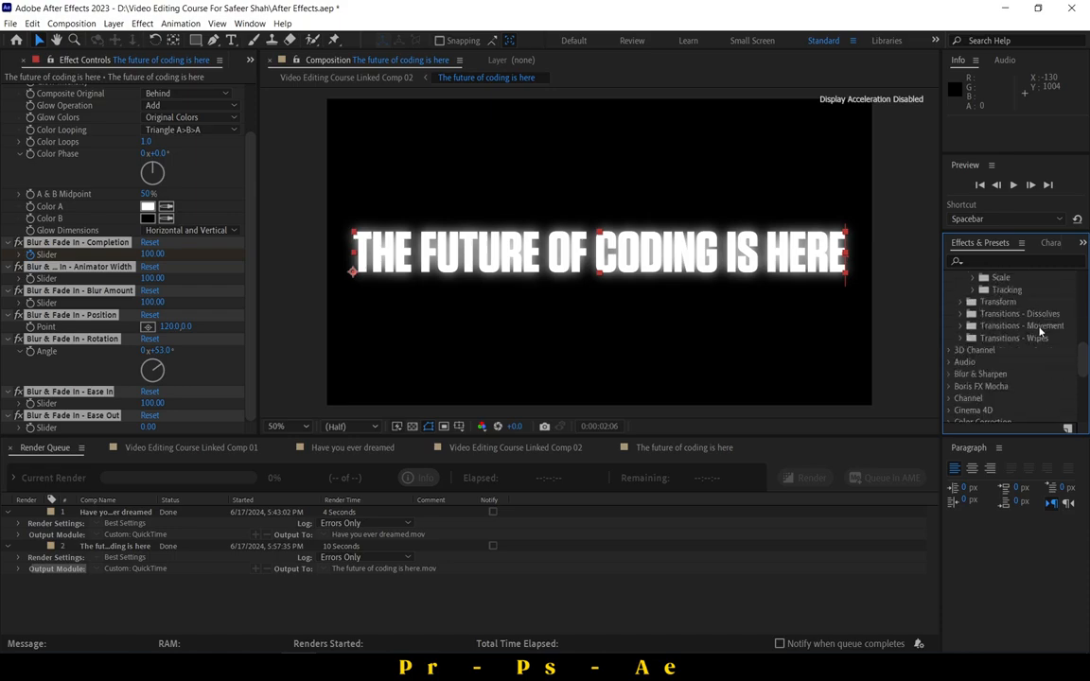
scroll(1039, 331, "up", 4)
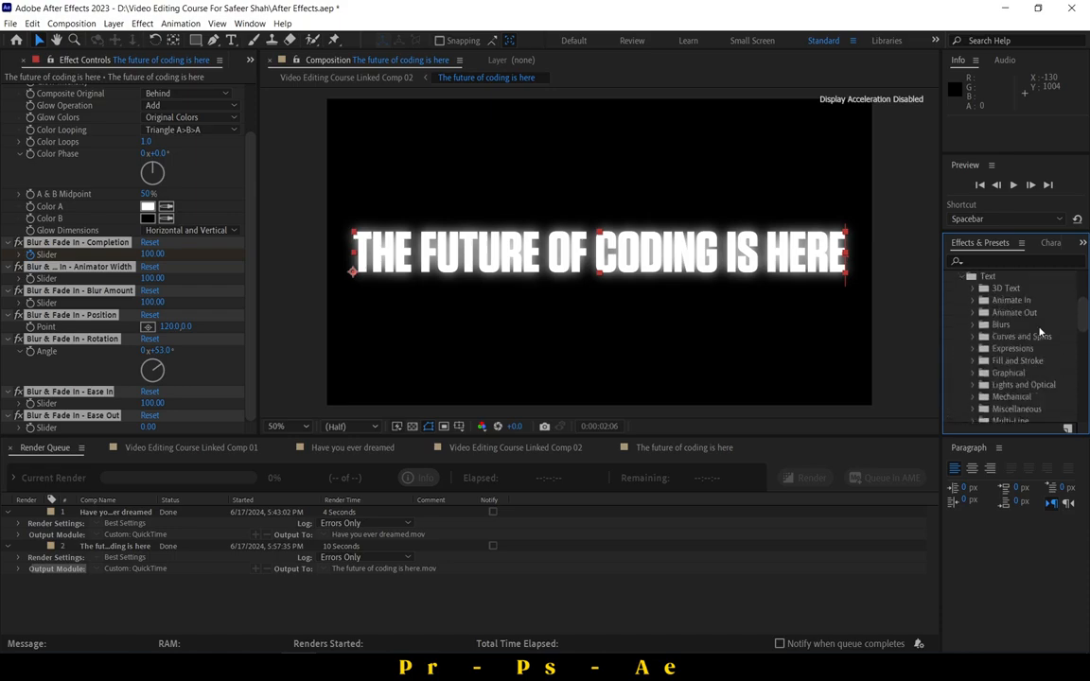
left_click(974, 301)
scroll(975, 312, "down", 10)
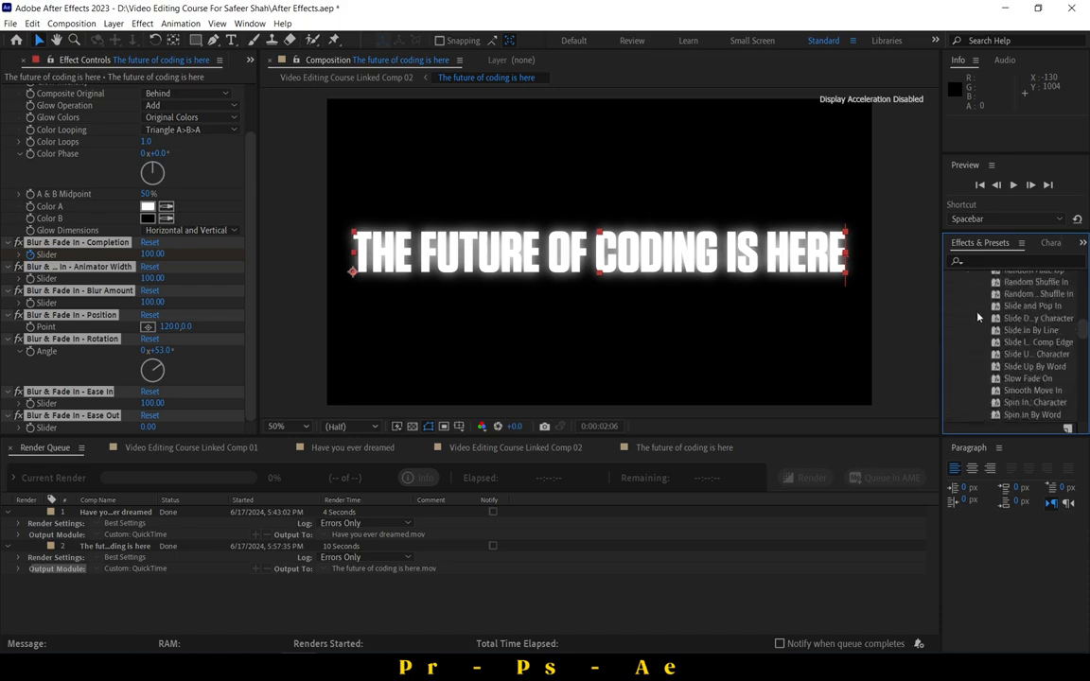
scroll(979, 329, "up", 5)
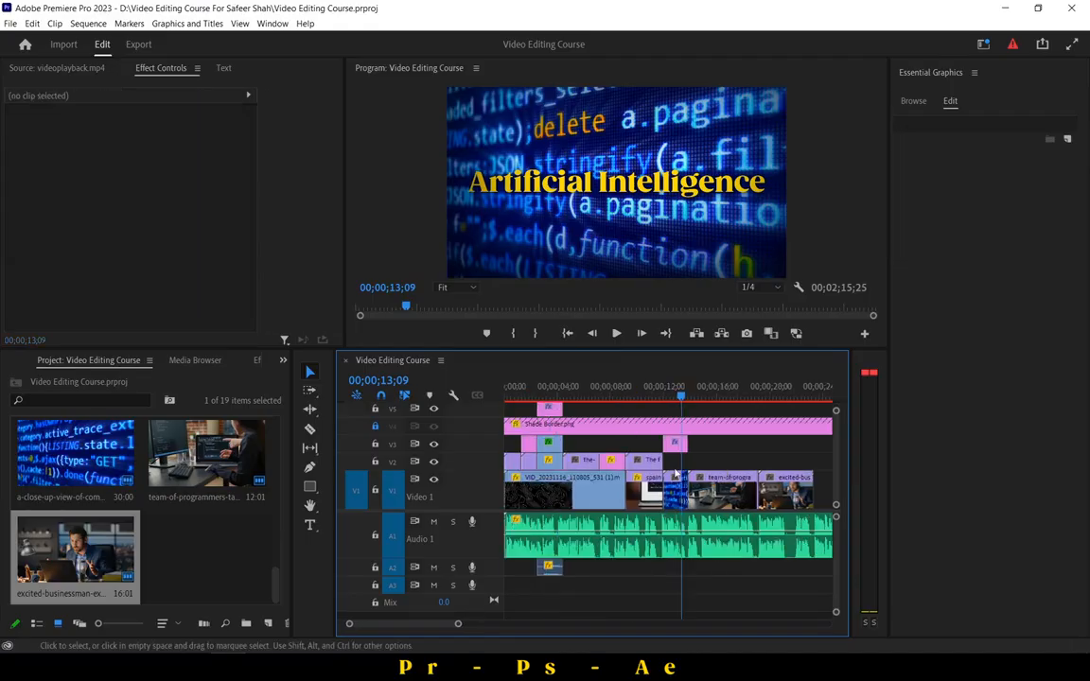
Import transition.mp4 from the AyanGfx - Assets folder in Premiere Pro and place it on V6 over the cut between the first two V2 clips.
double_click(177, 559)
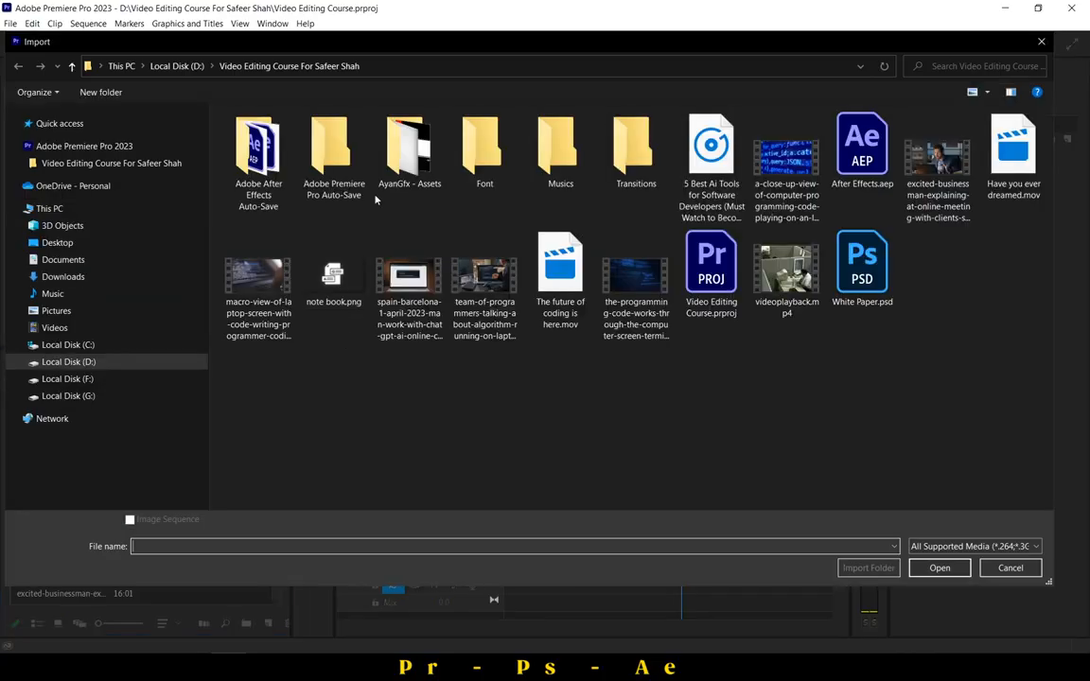
double_click(416, 161)
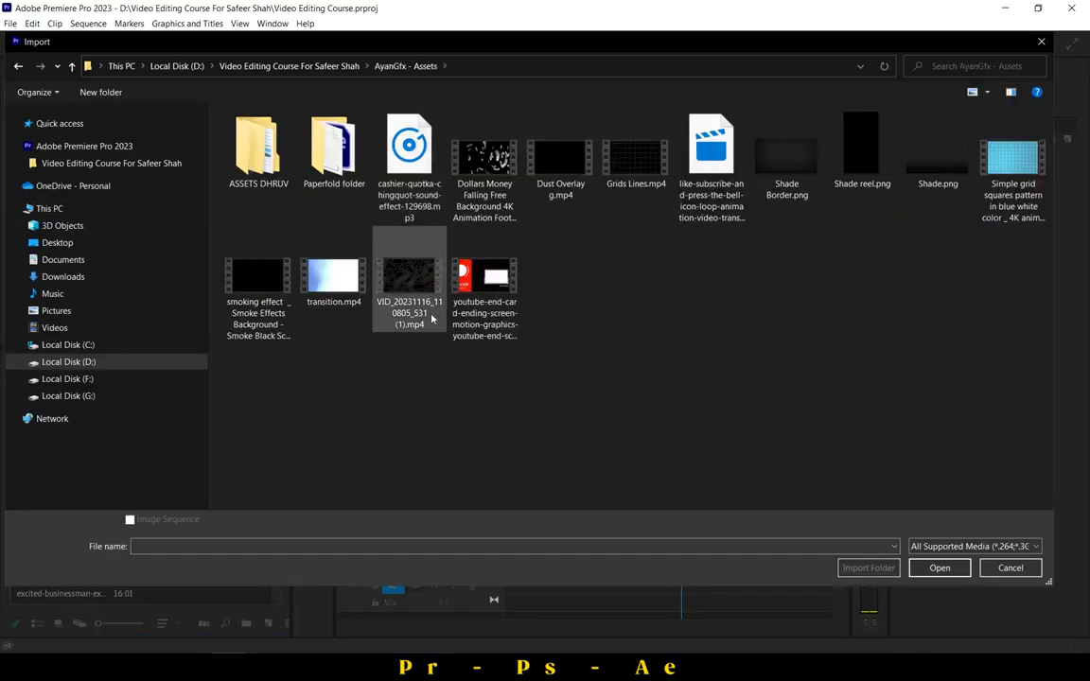
double_click(336, 270)
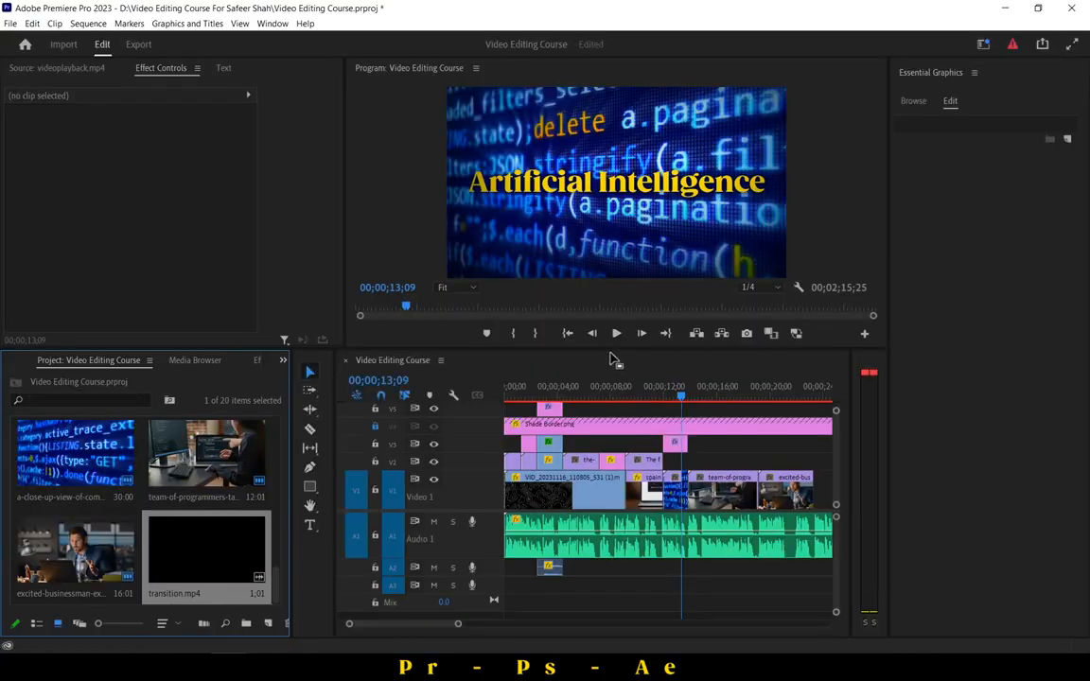
left_click_drag(604, 350, 602, 226)
left_click_drag(351, 624, 374, 626)
scroll(605, 559, "up", 5)
left_click_drag(188, 521, 542, 335)
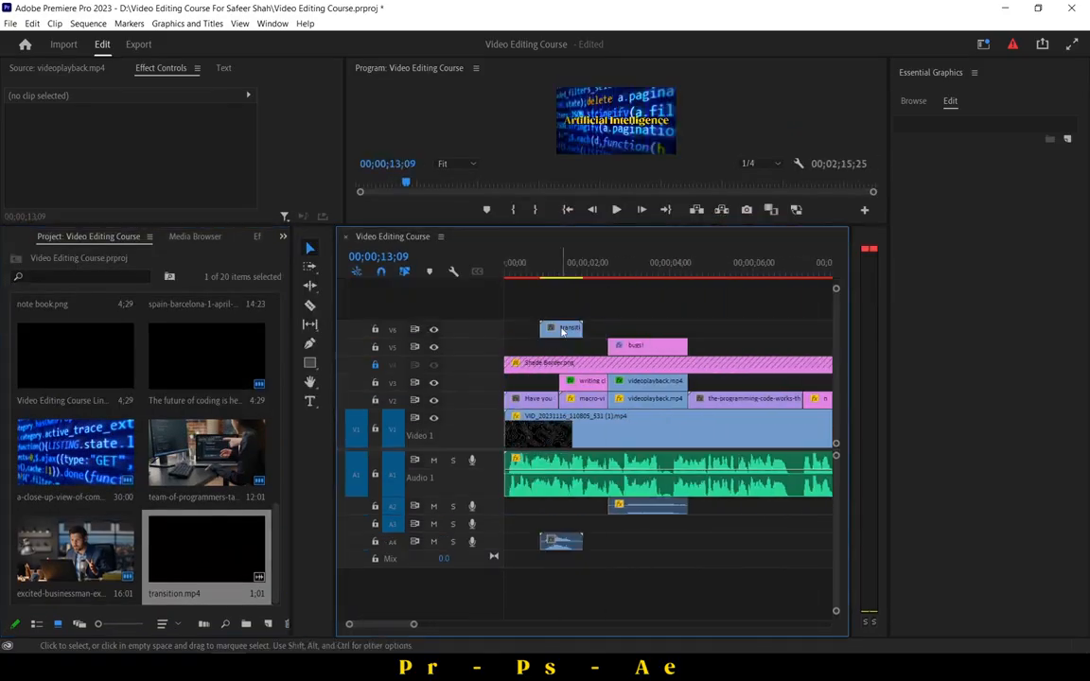
Set the transition clip's blend mode to Screen and play the sequence from the beginning to check it.
left_click(566, 329)
left_click(565, 264)
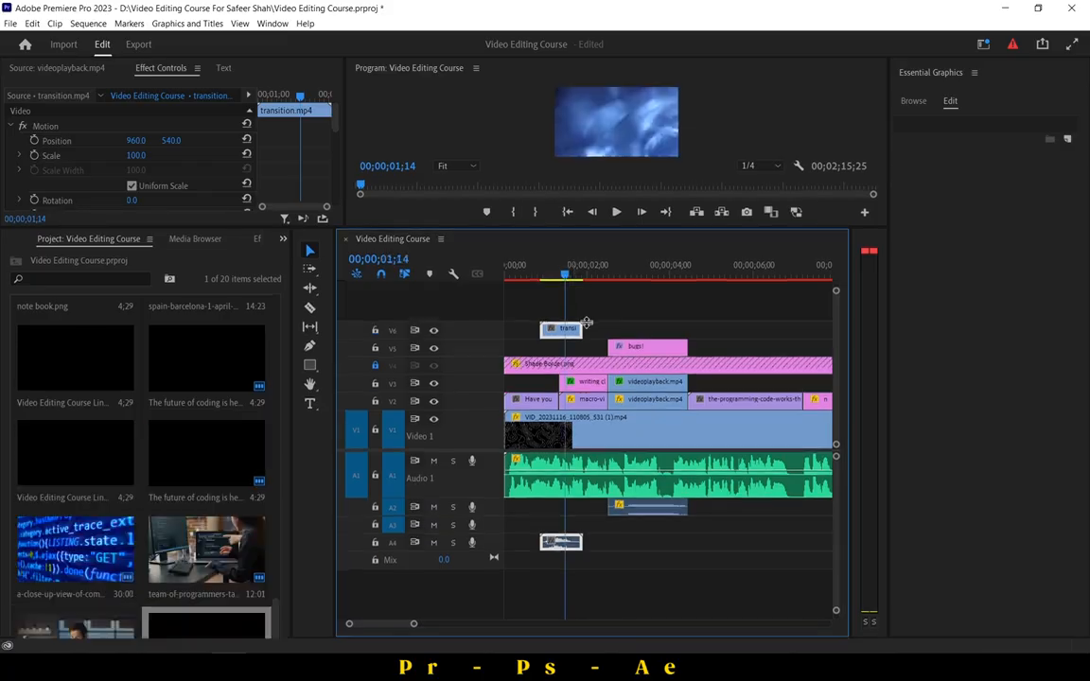
left_click_drag(584, 227, 584, 325)
left_click(175, 289)
left_click(169, 436)
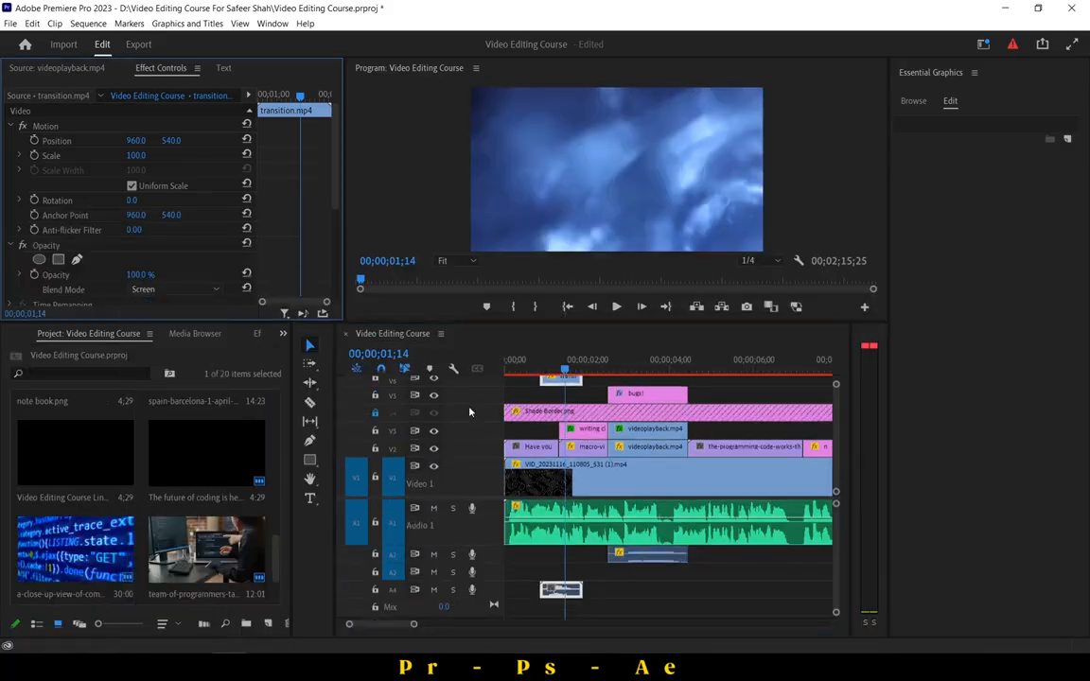
left_click_drag(564, 366, 504, 364)
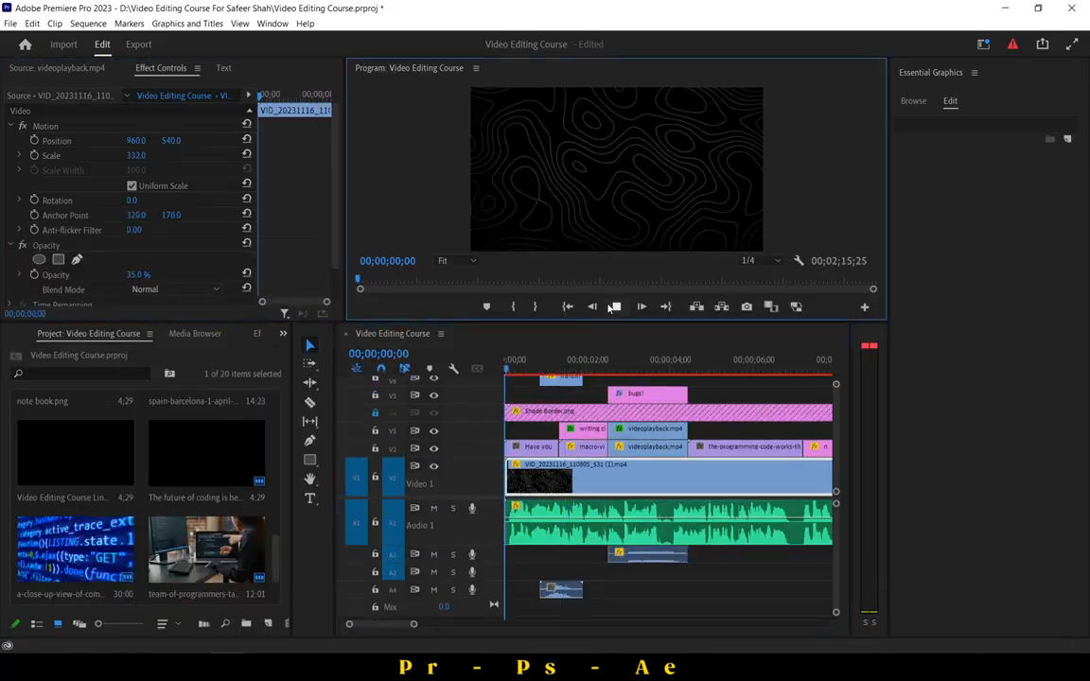
left_click(616, 306)
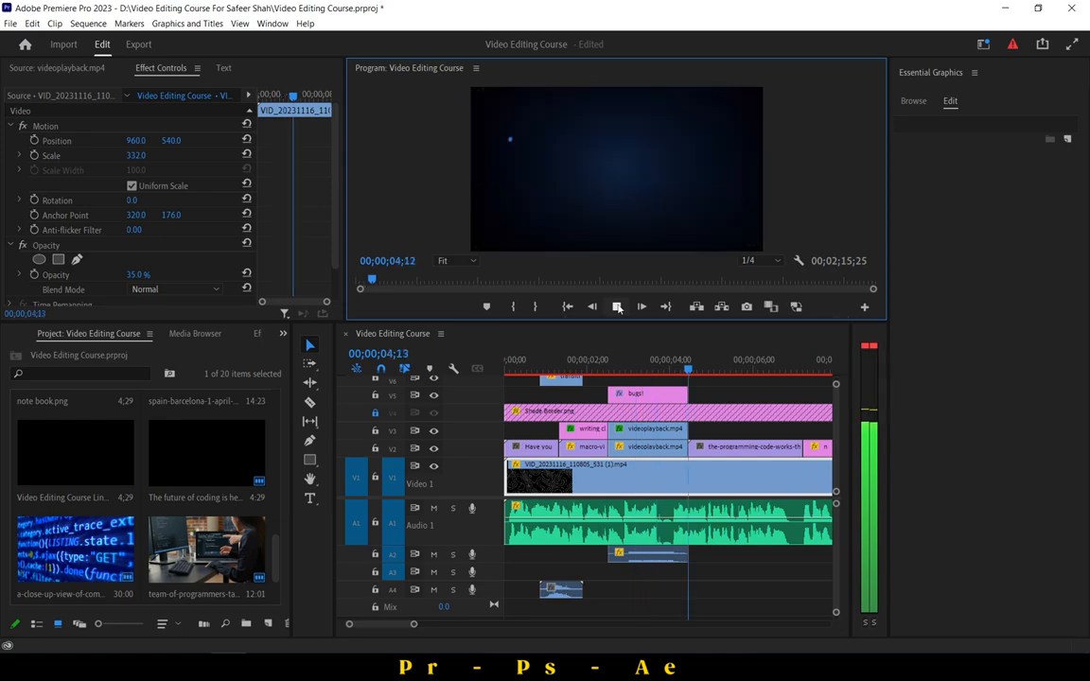
Copy the transition clip on V6 and paste it over the cut between the videoplayback.mp4 and the-programming-code clips.
left_click(617, 307)
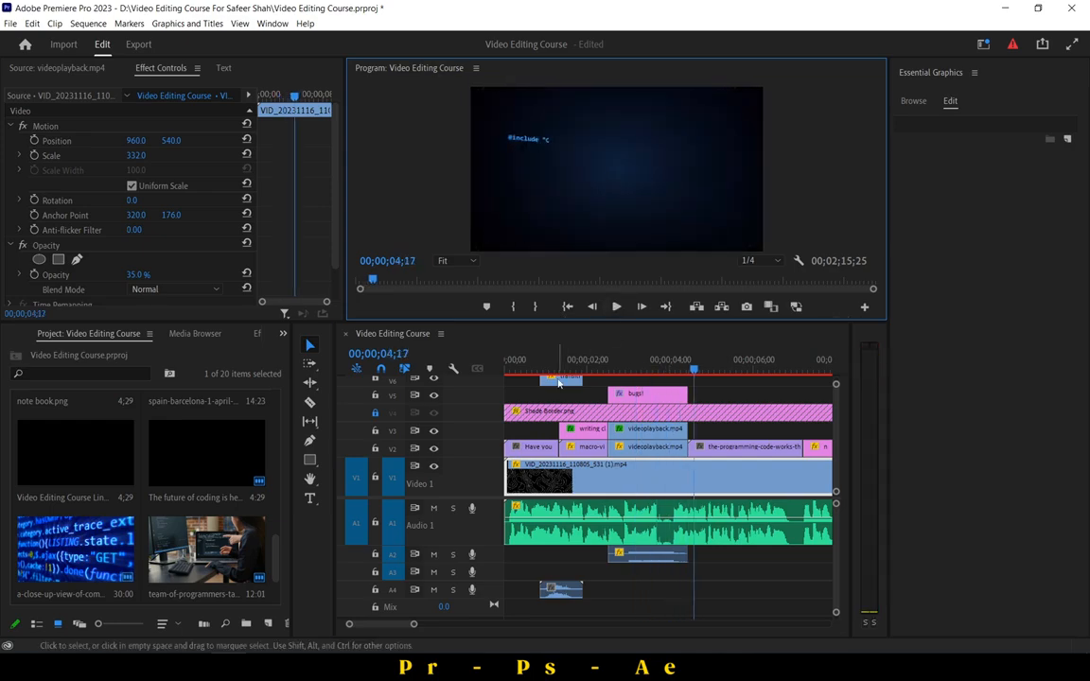
left_click(558, 382)
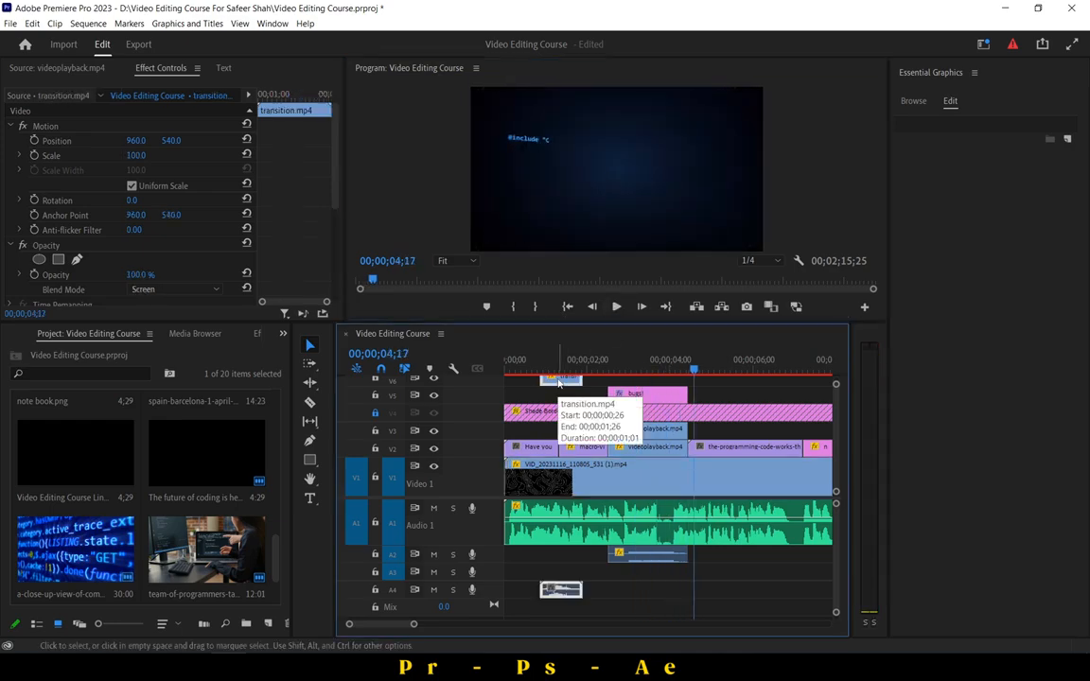
right_click(558, 383)
left_click(608, 38)
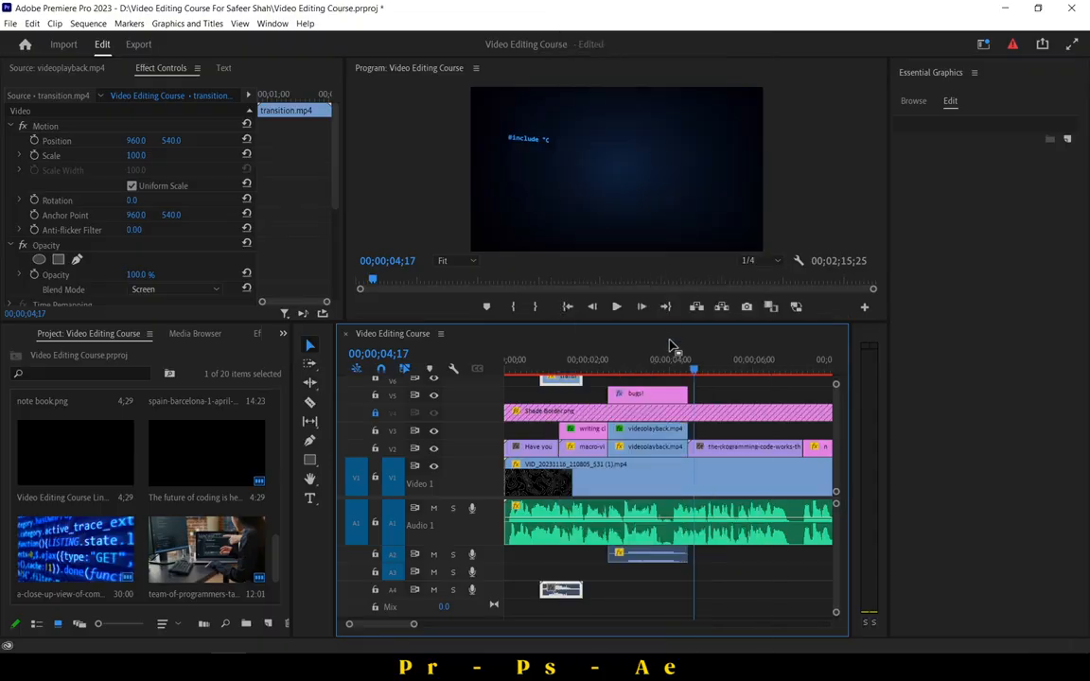
left_click(680, 358)
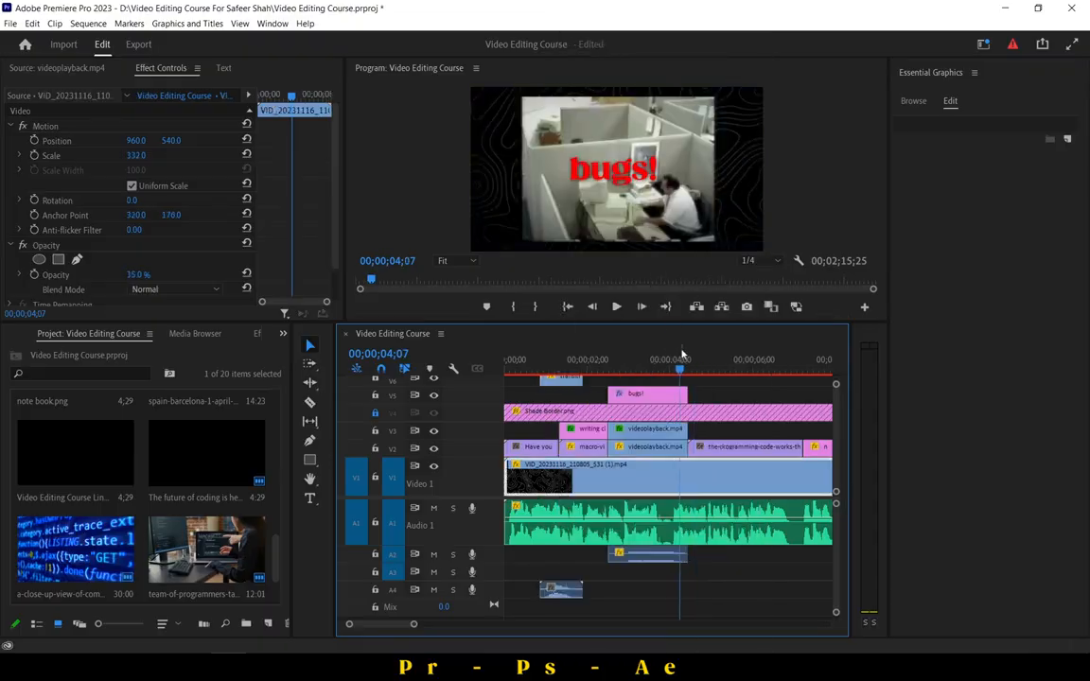
key("ctrl+v")
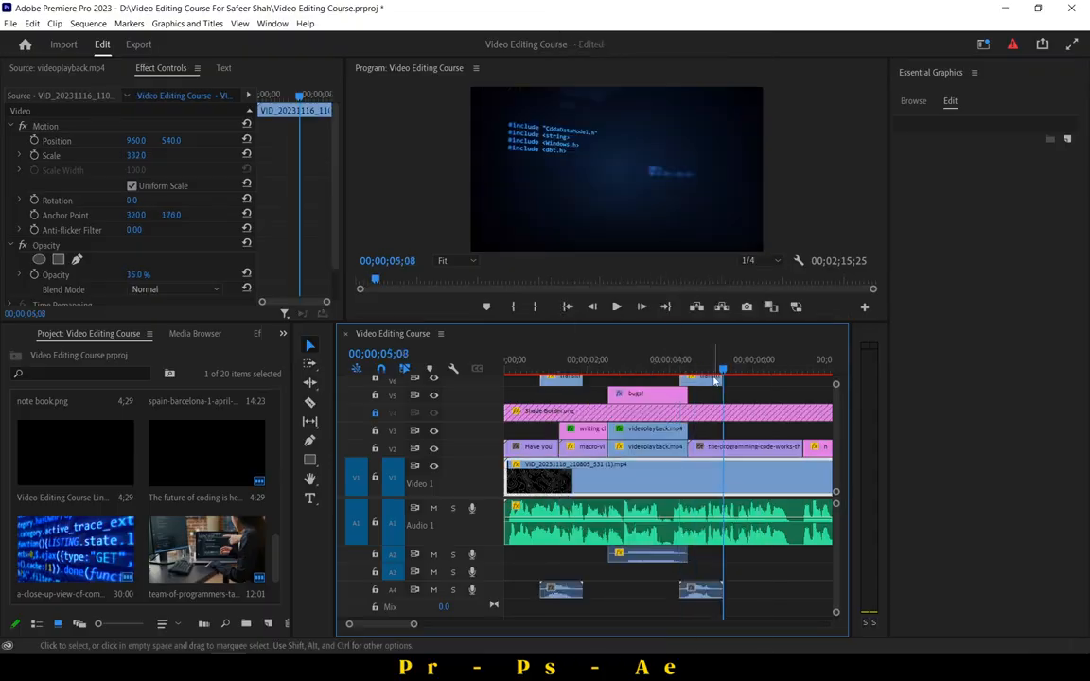
left_click_drag(712, 379, 700, 383)
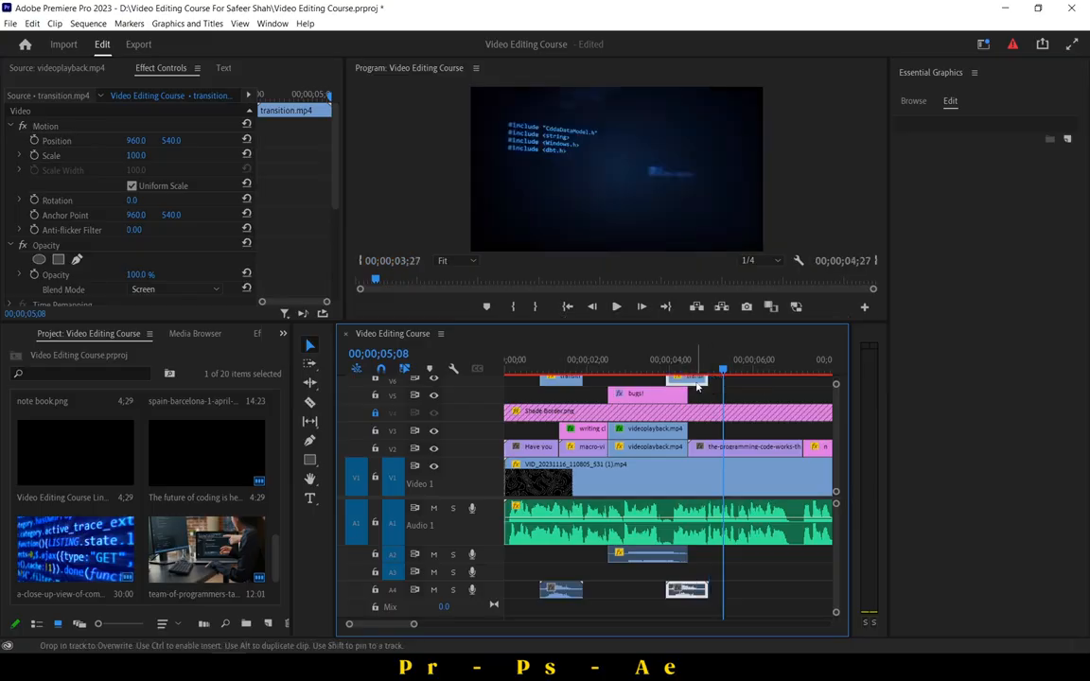
Paste another transition clip at the cut between the-programming-code and note book.png clips and move it to V3.
scroll(674, 393, "down", 2)
left_click(688, 362)
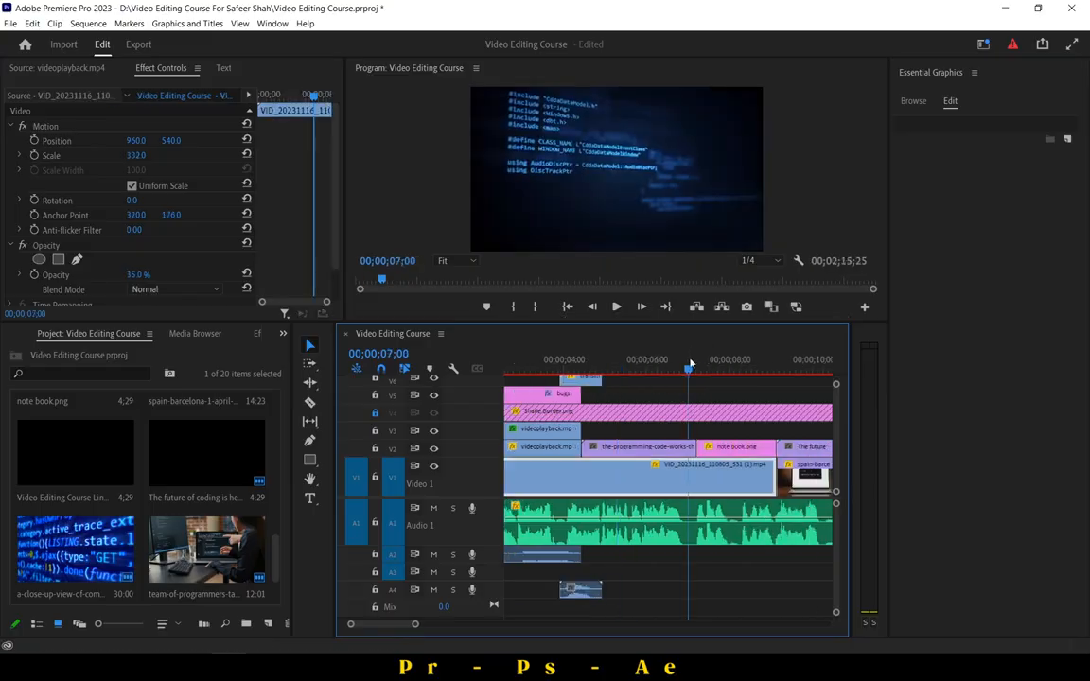
key("ctrl+v")
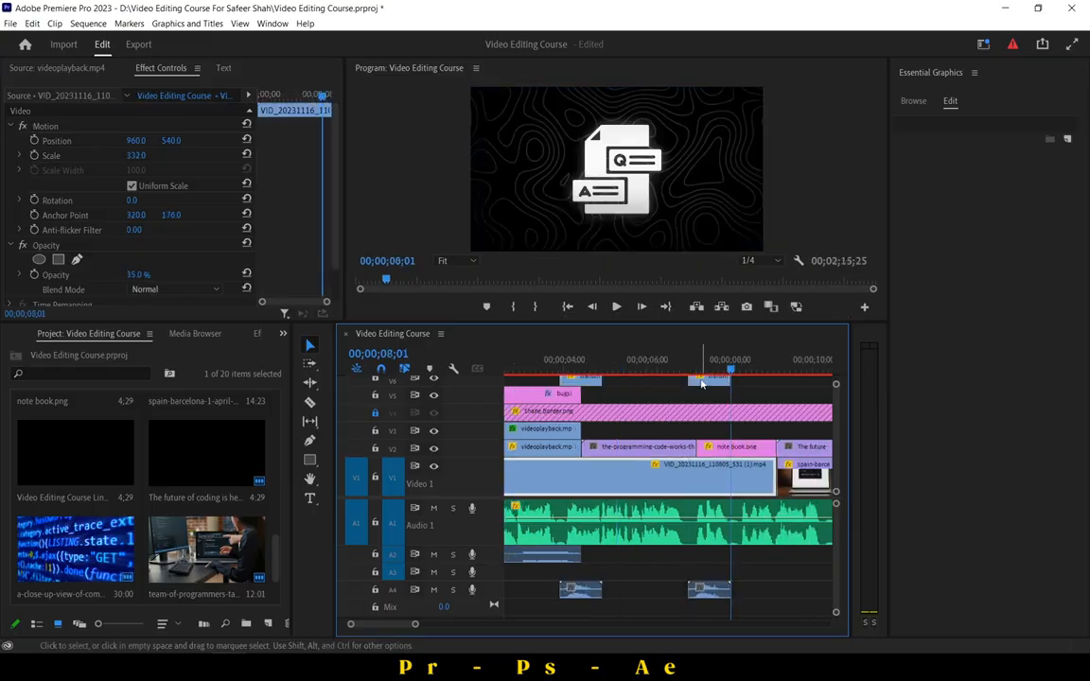
left_click_drag(701, 383, 710, 436)
Paste the transition clip on V6 over the cut between the team-of-programmers and excited-businessman clips and play that section.
scroll(681, 398, "down", 3)
left_click(711, 362)
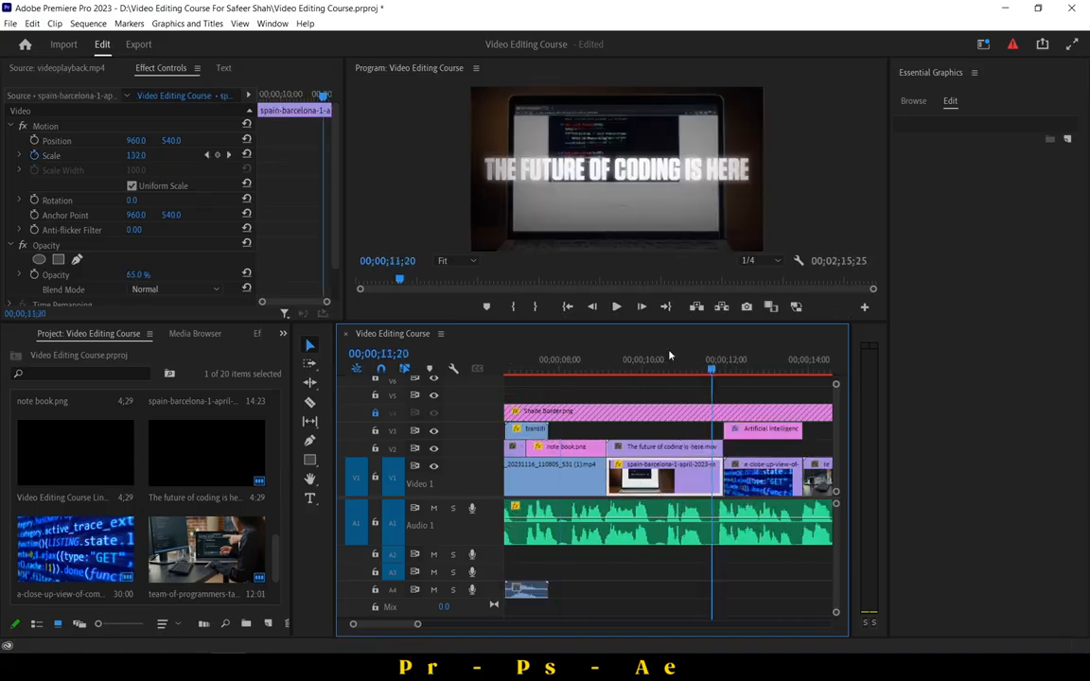
left_click(585, 361)
left_click_drag(605, 365, 725, 368)
scroll(725, 367, "down", 3)
left_click(796, 365)
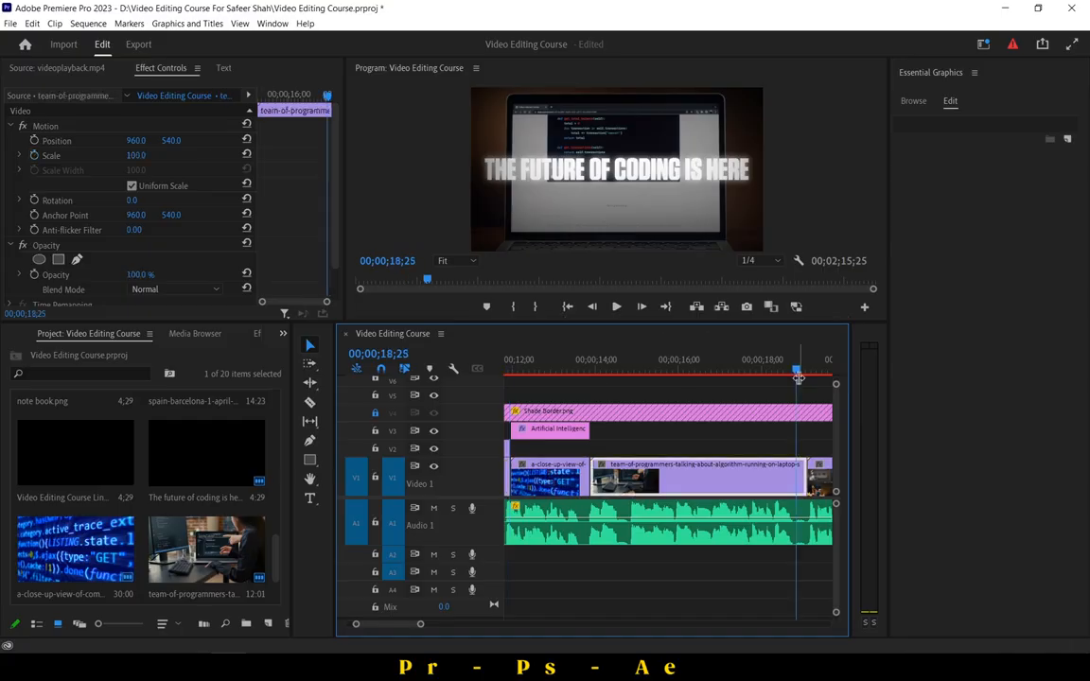
left_click_drag(798, 377, 791, 377)
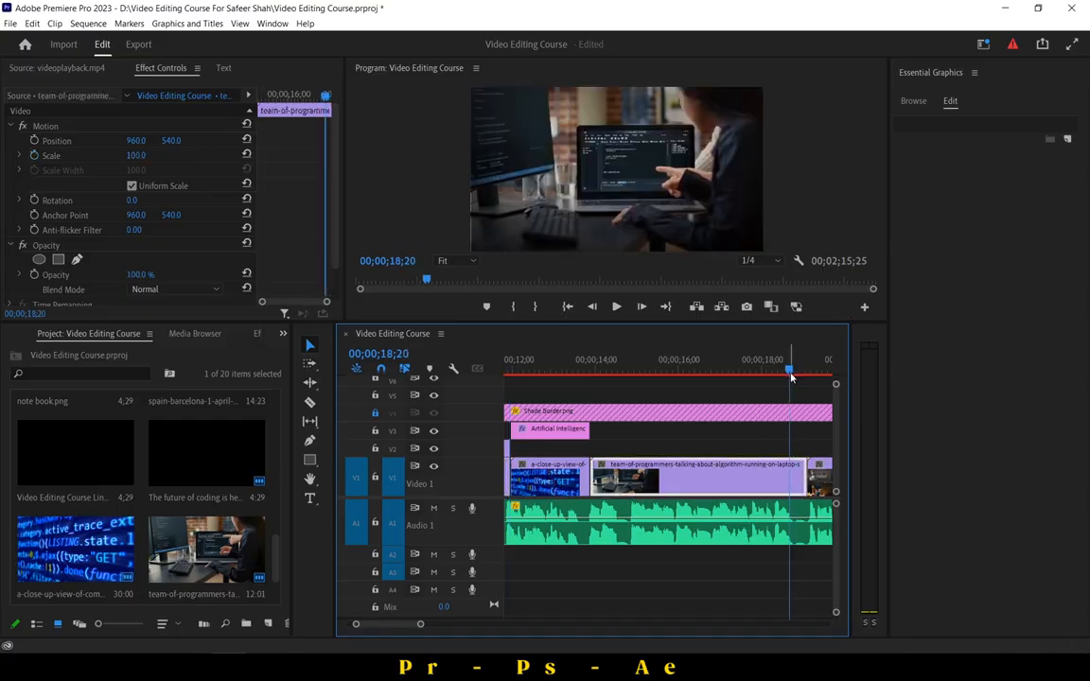
scroll(791, 367, "down", 3)
left_click(609, 364)
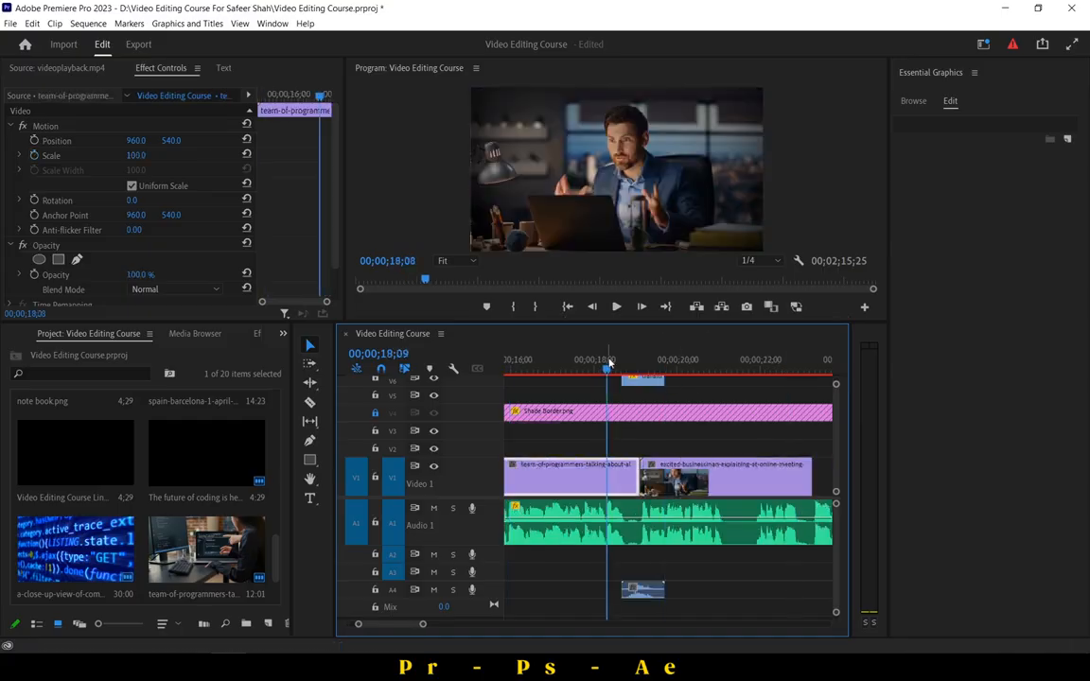
left_click(617, 308)
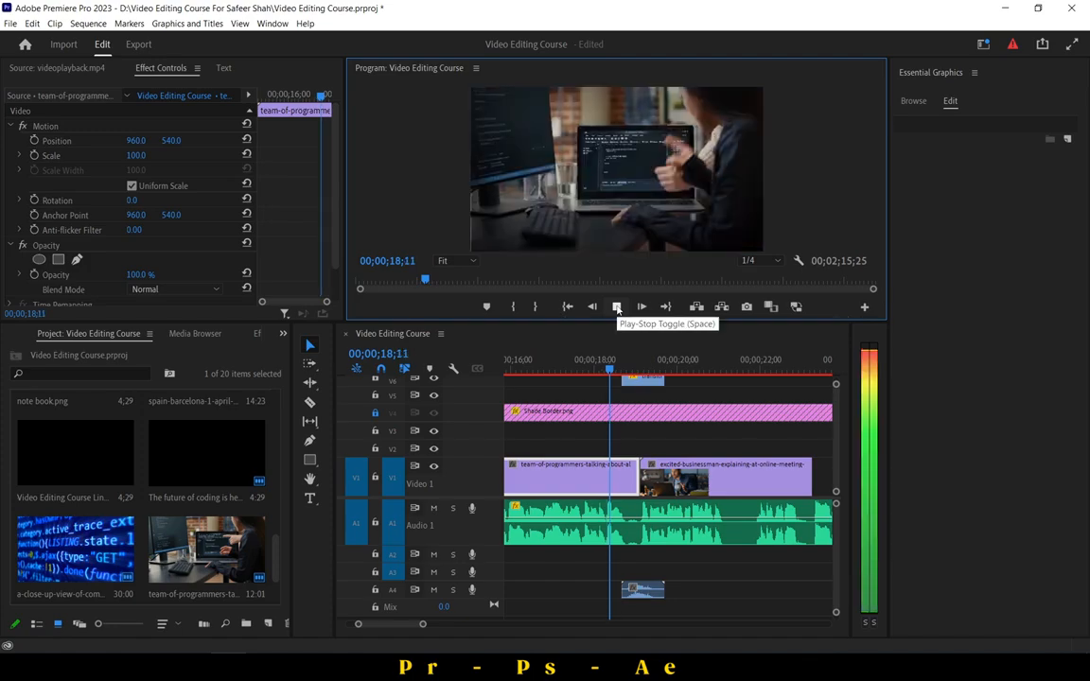
left_click(617, 307)
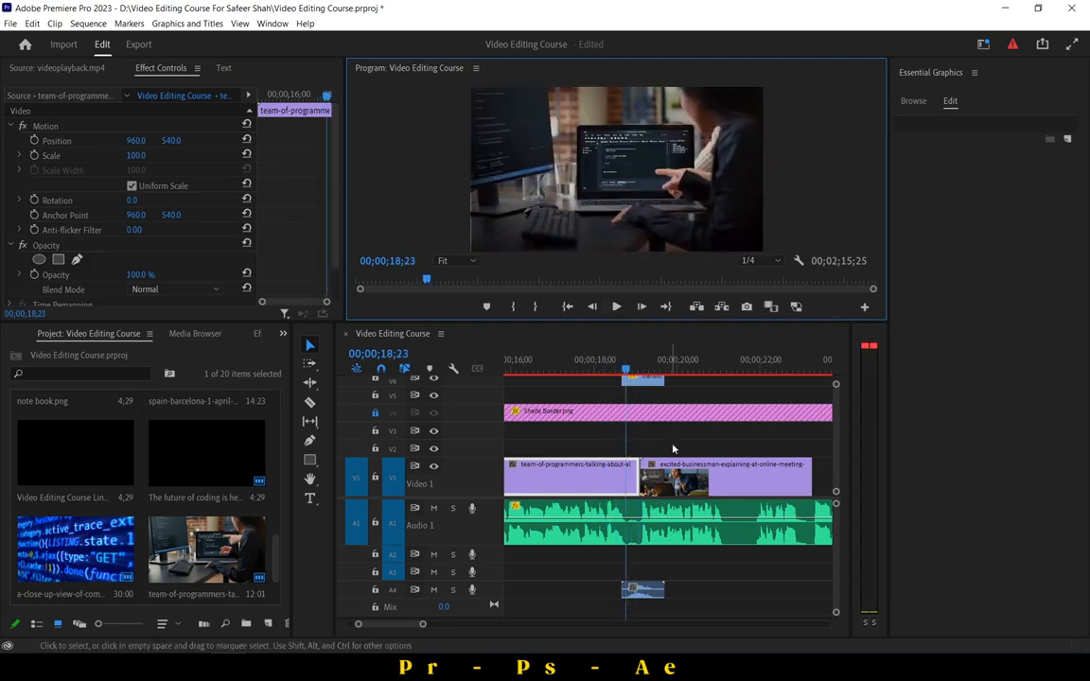
Enlarge the timeline area, switch to Google Drive in the browser and download Mission to Mars.mp4 from the AyanGfx - Musics folder.
scroll(662, 455, "up", 6)
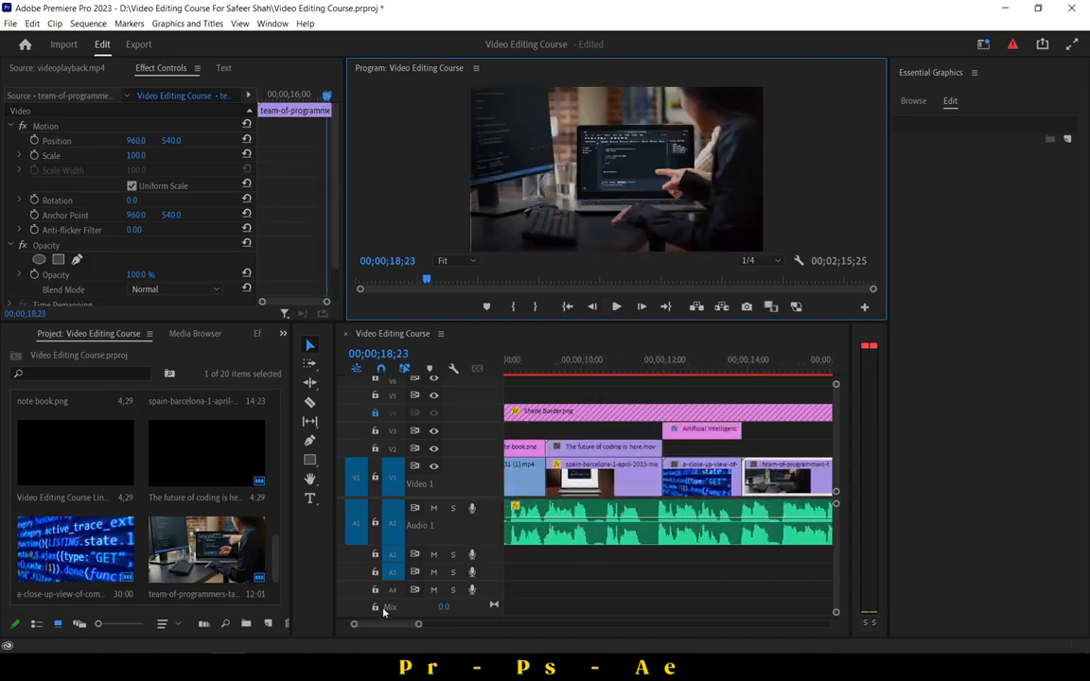
left_click_drag(355, 625, 295, 627)
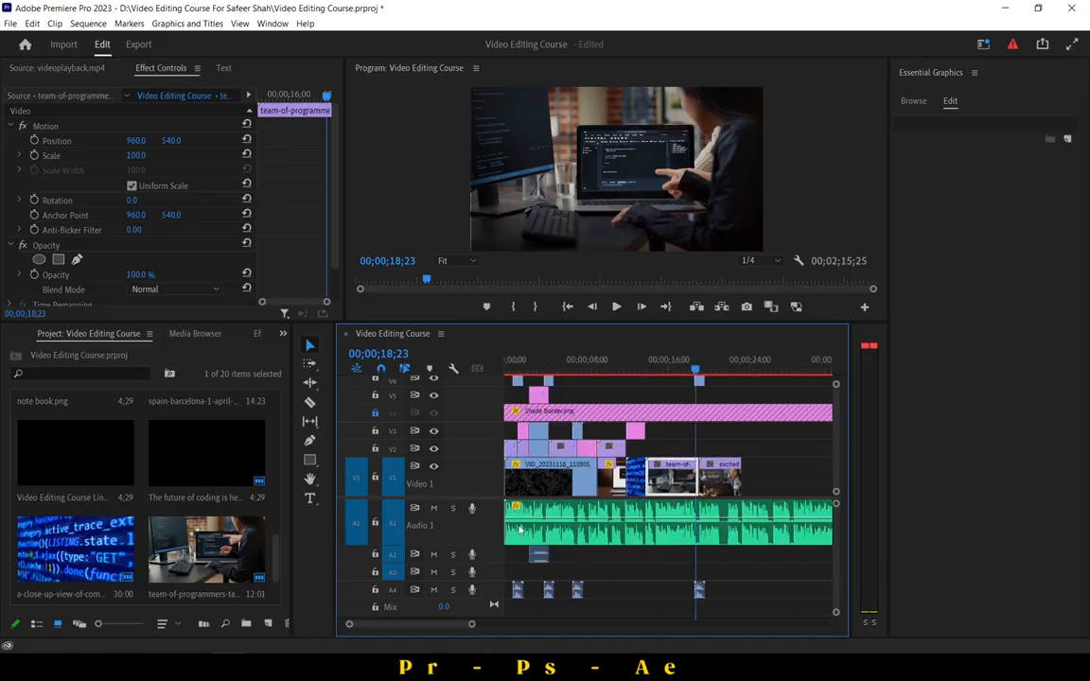
left_click(767, 470)
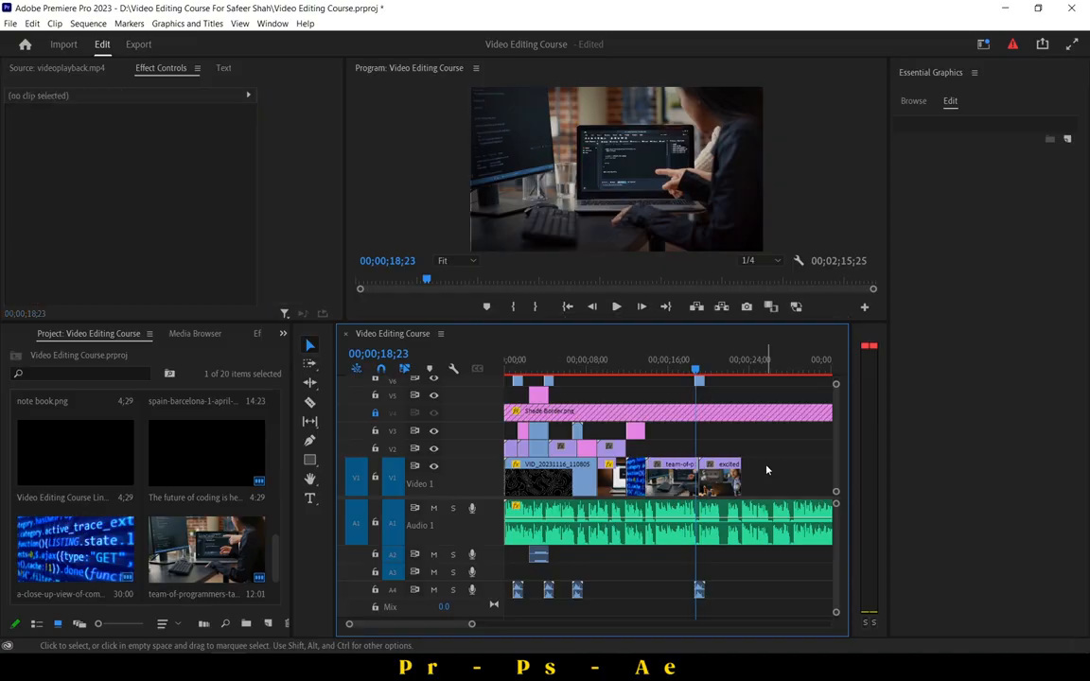
scroll(663, 483, "down", 2)
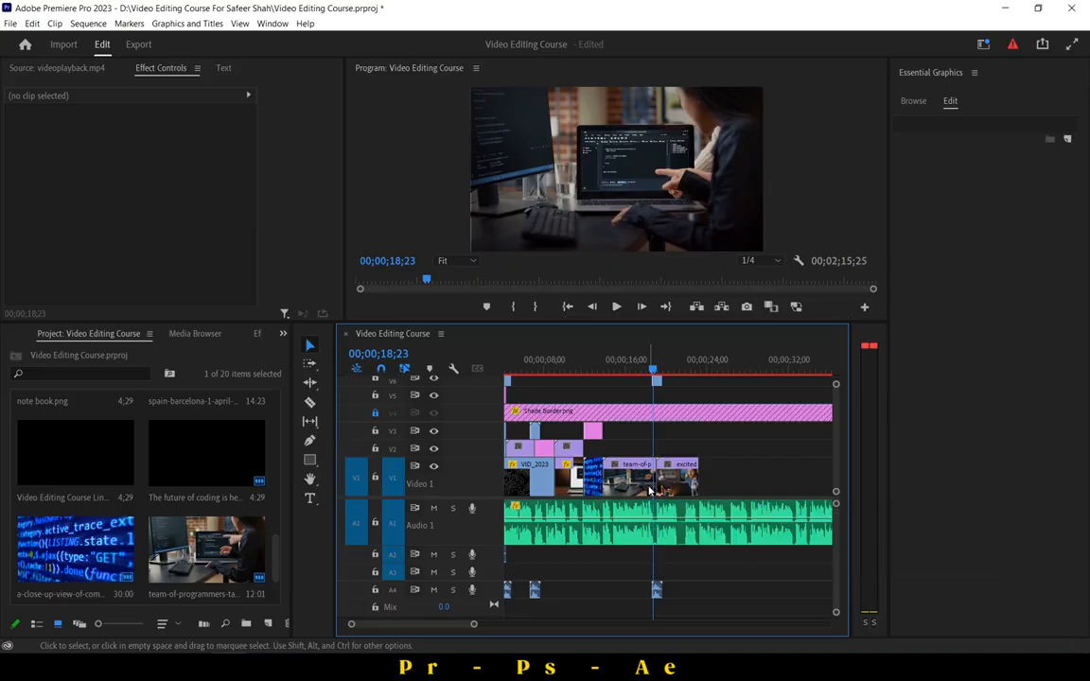
left_click_drag(677, 322, 677, 253)
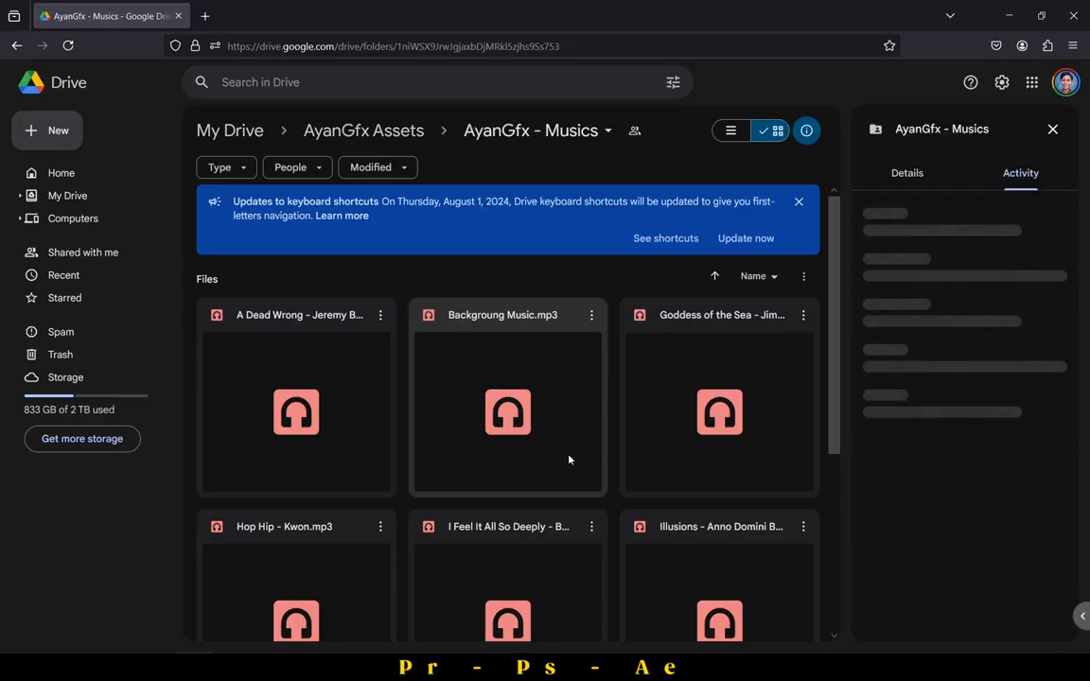
scroll(569, 460, "down", 3)
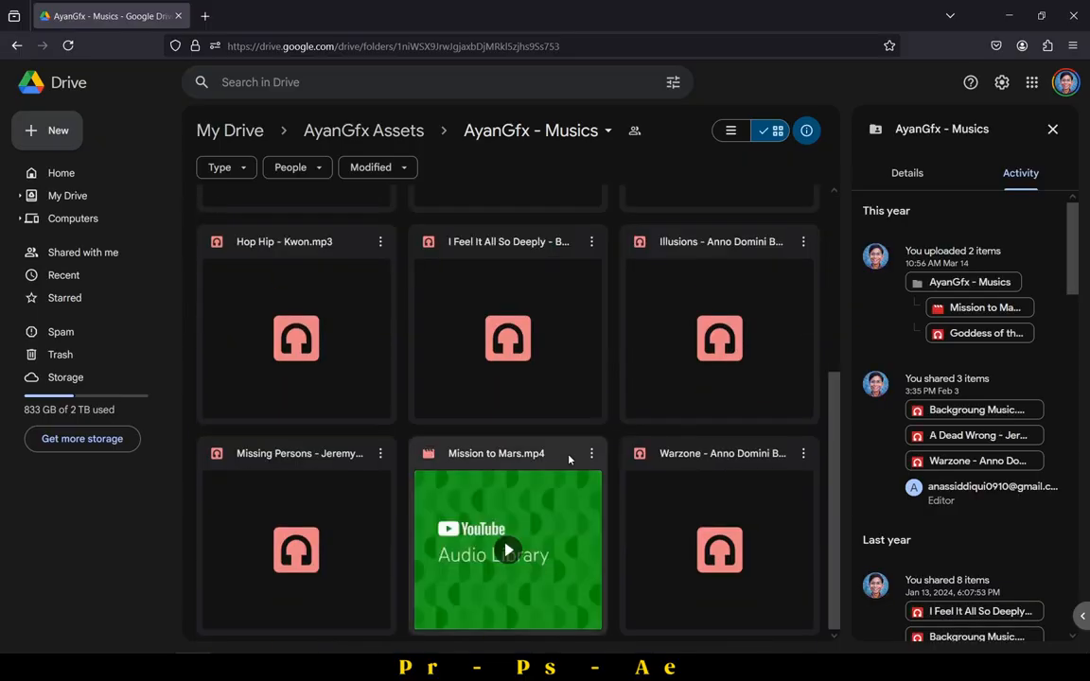
left_click(511, 492)
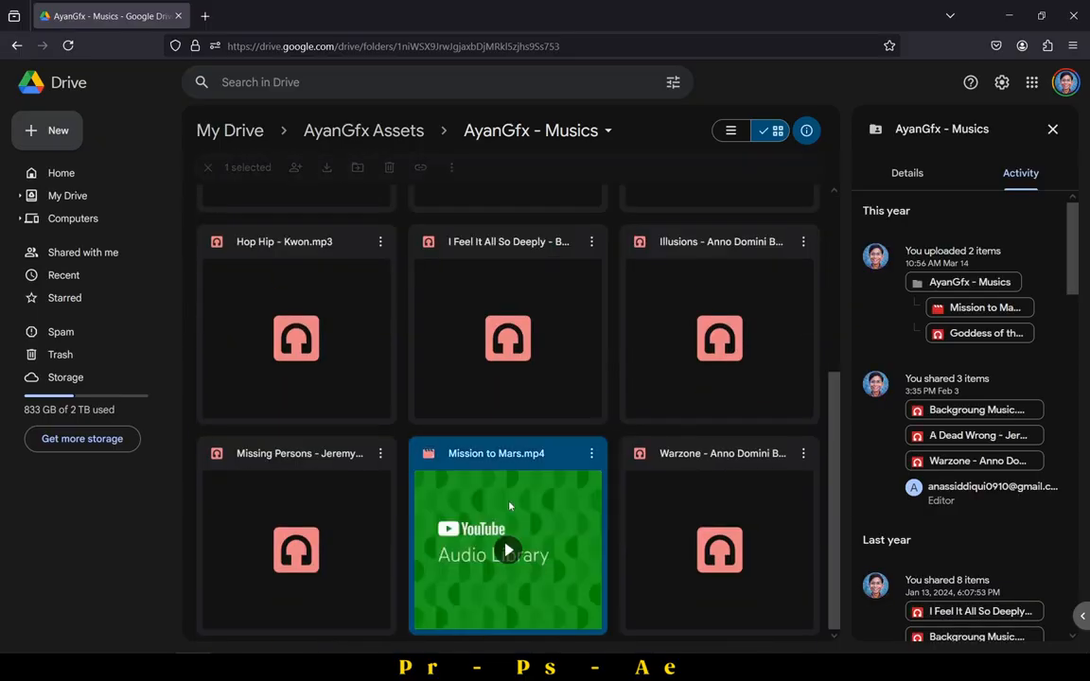
right_click(511, 492)
left_click(571, 319)
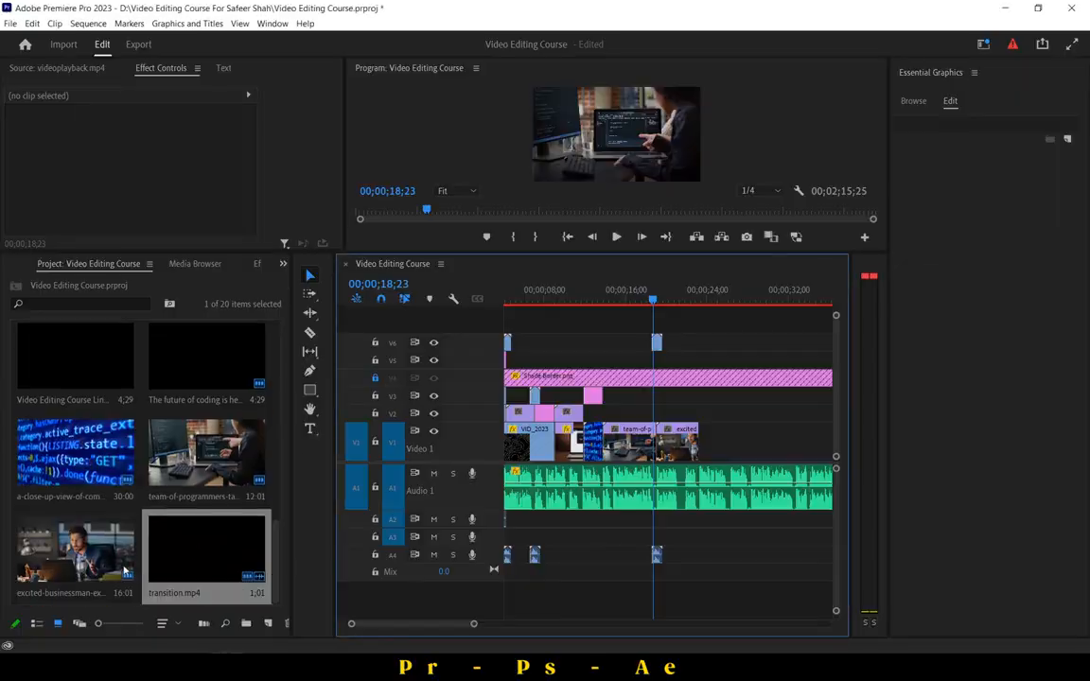
In Premiere Pro, move Mission to Mars.mp4 out of Downloads into the course project folder and import it.
double_click(141, 556)
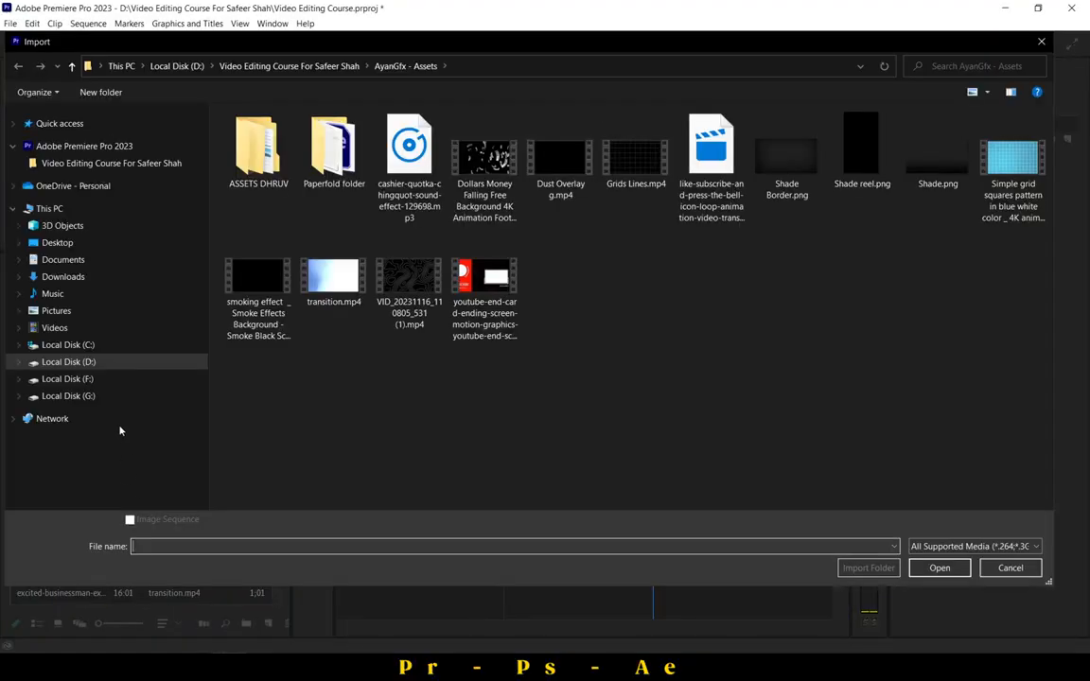
left_click(65, 278)
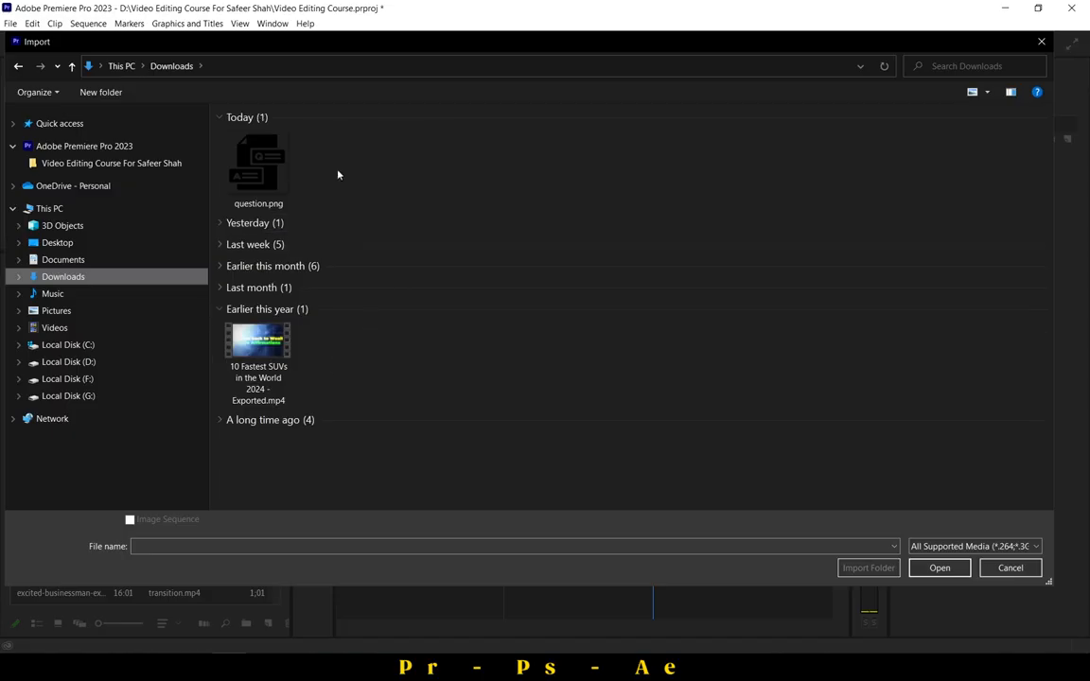
left_click(335, 175)
left_click(250, 169)
right_click(254, 177)
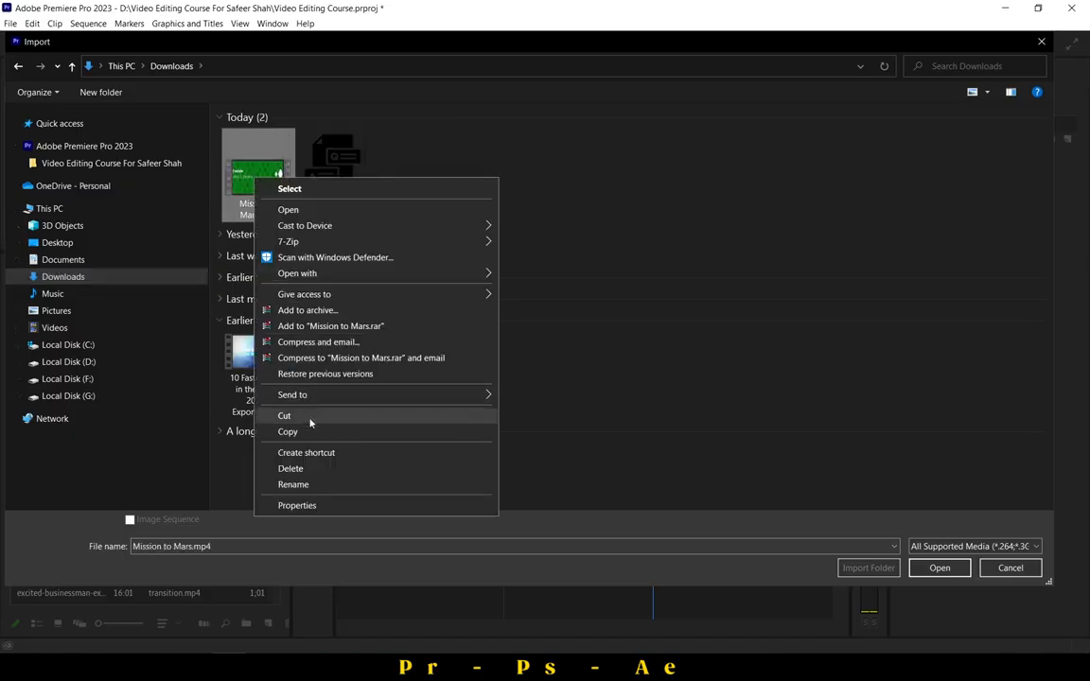
left_click(284, 415)
left_click(112, 163)
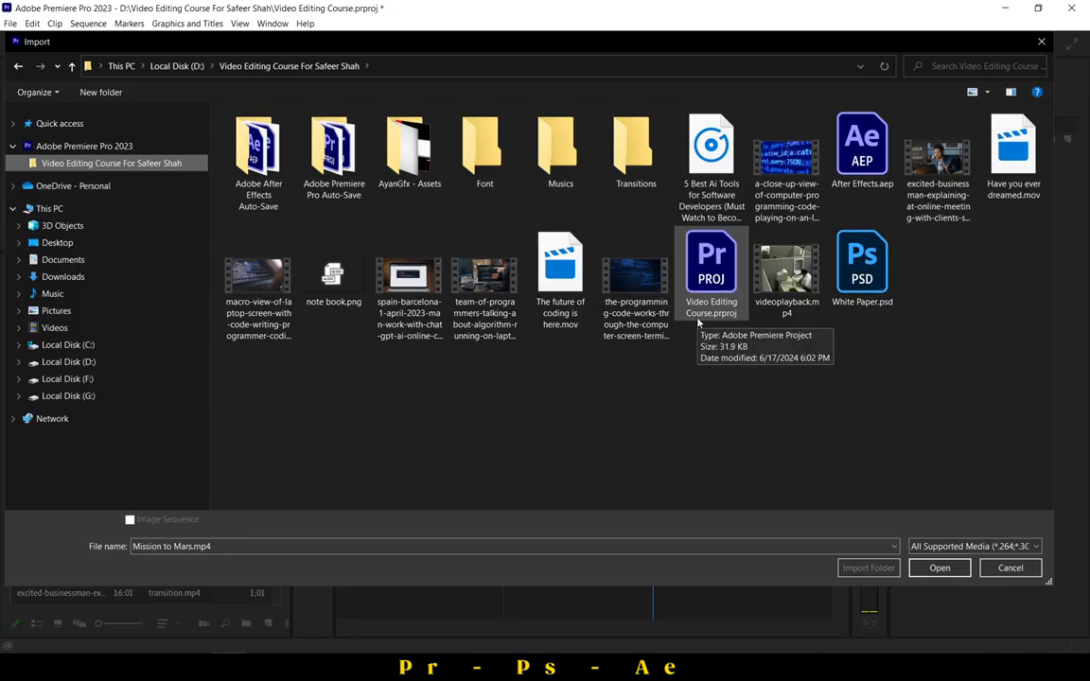
key("Return")
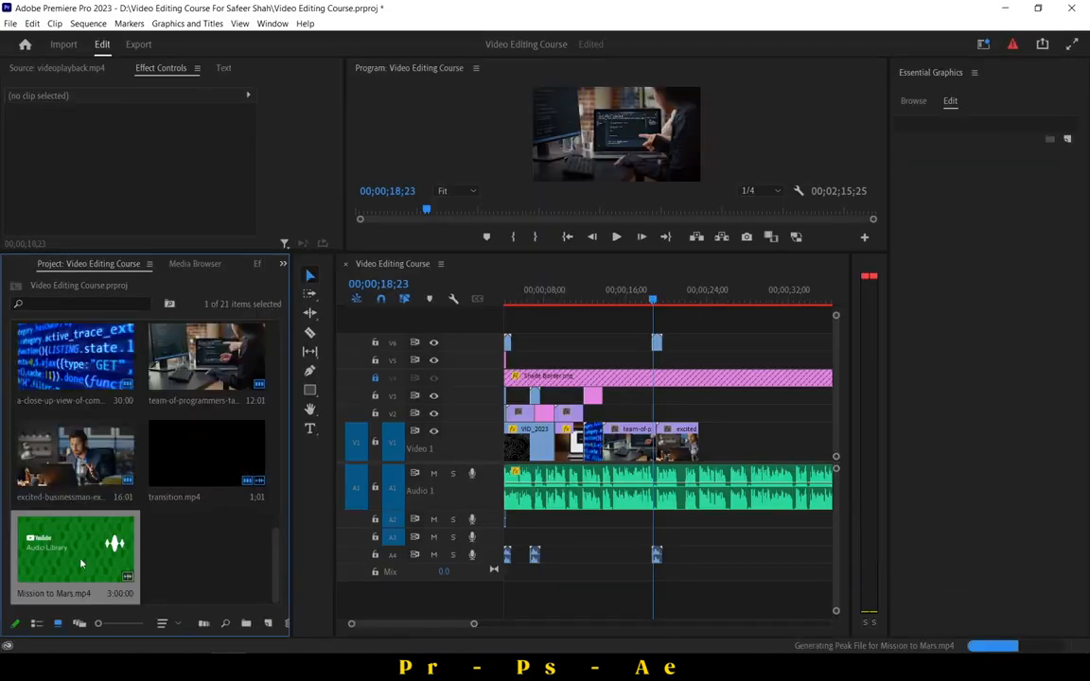
Place only the audio of Mission to Mars.mp4 on a new track A5 from the sequence start and play it briefly.
double_click(74, 563)
left_click_drag(173, 190, 485, 587)
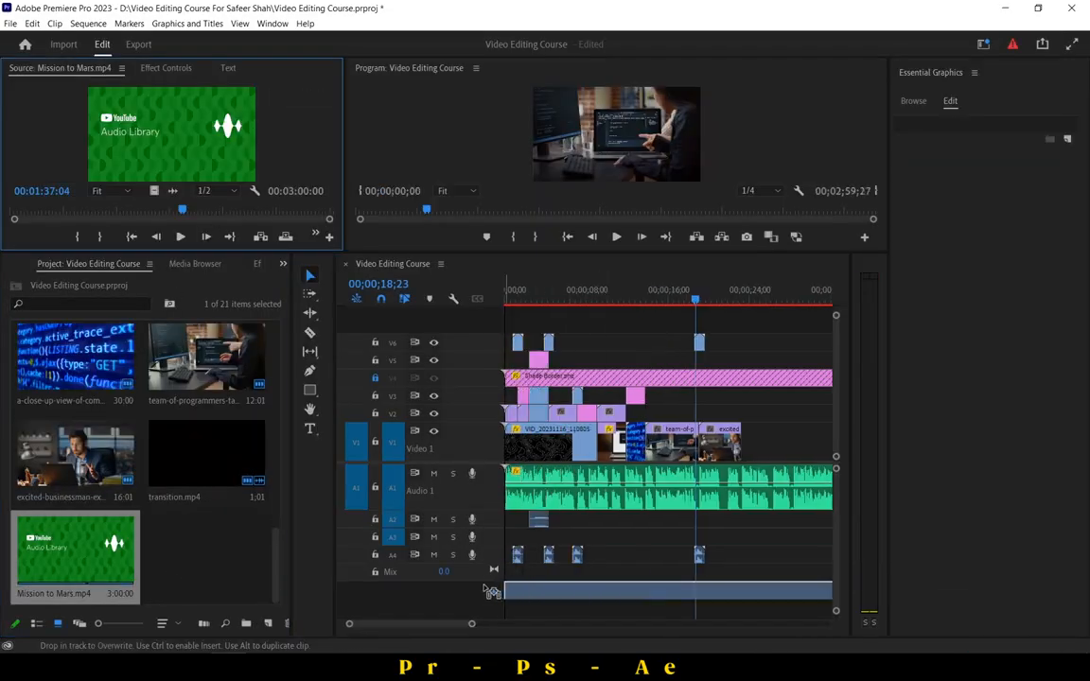
key("Home")
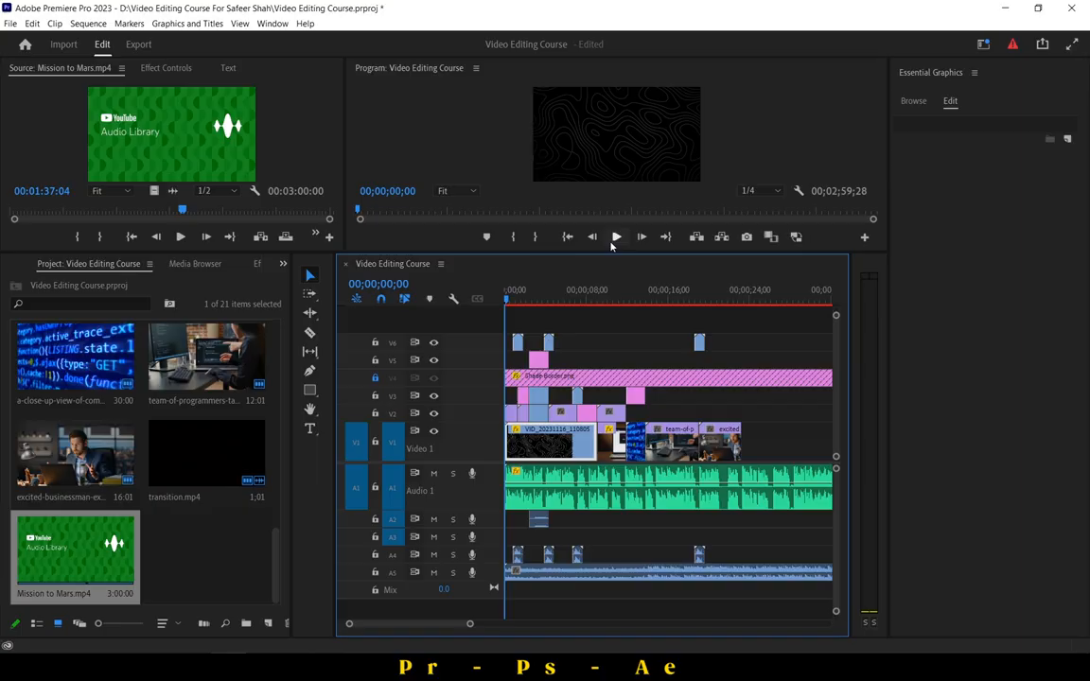
left_click(616, 236)
left_click(614, 238)
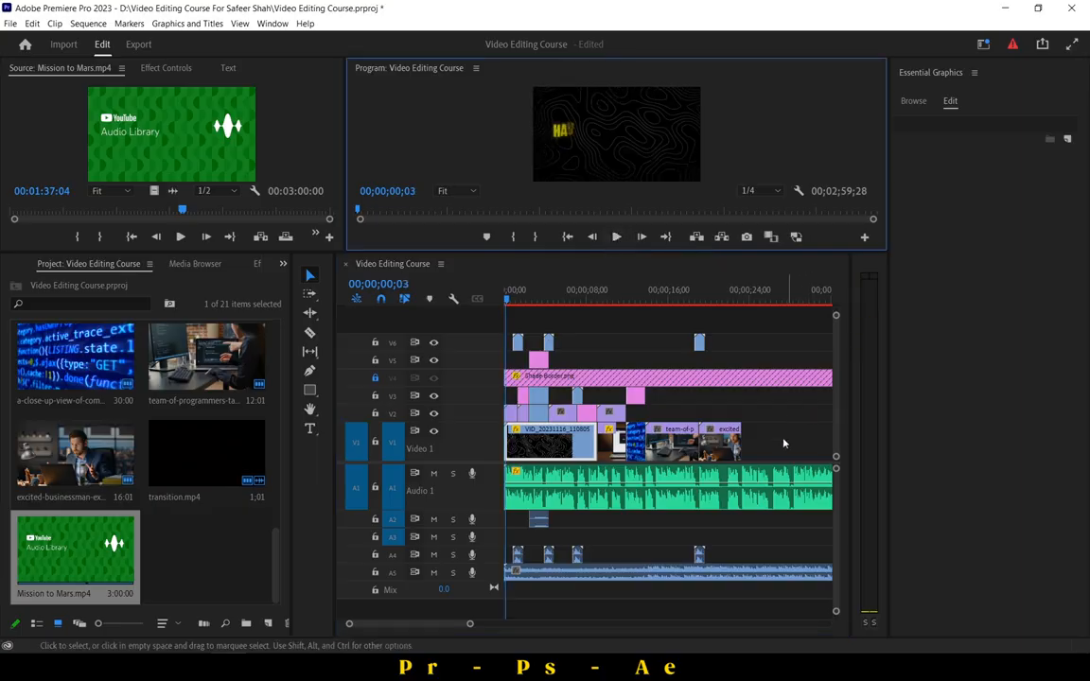
Cut the A1 narration where the excited-businessman clip ends and delete the remainder.
left_click(350, 624)
left_click_drag(350, 624, 377, 625)
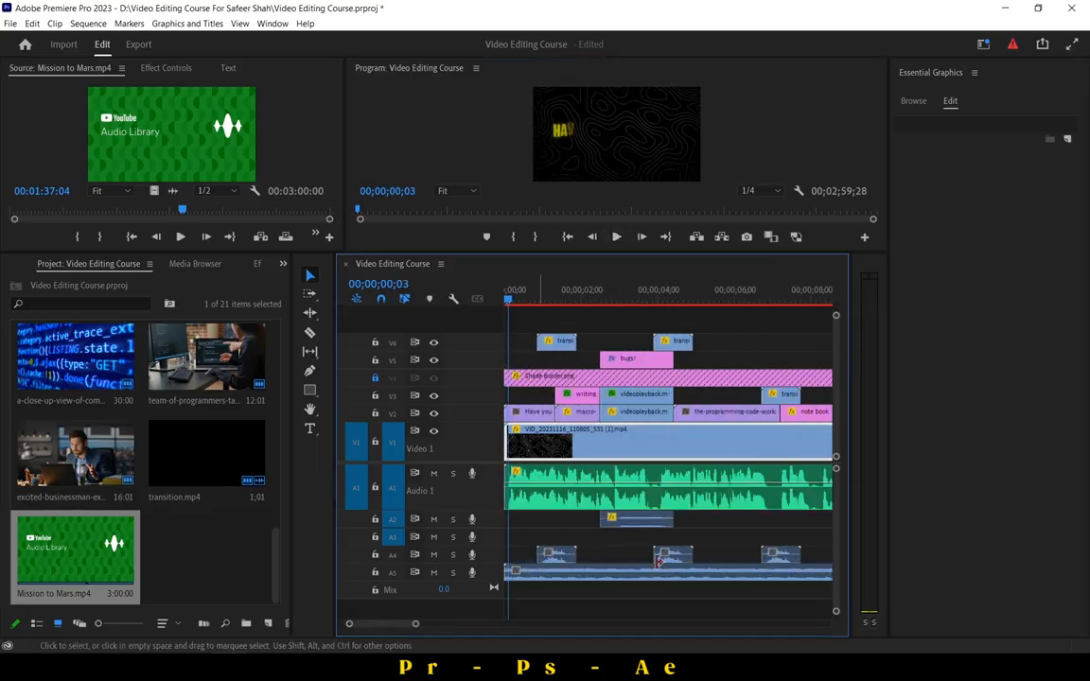
scroll(686, 555, "down", 10)
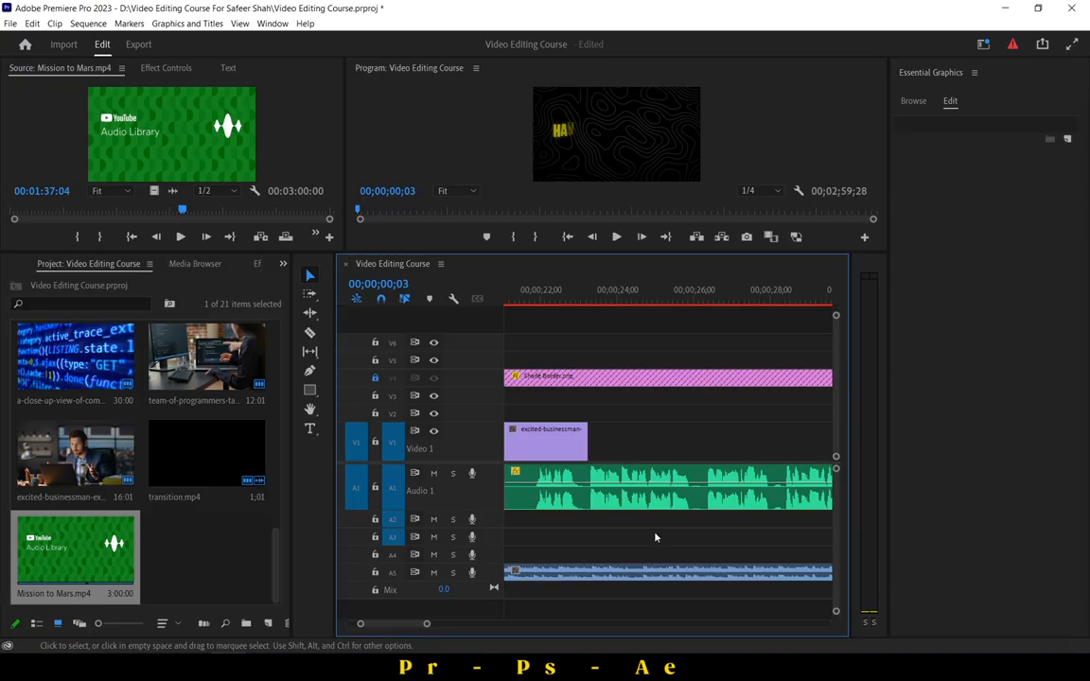
scroll(657, 534, "down", 1)
left_click(311, 333)
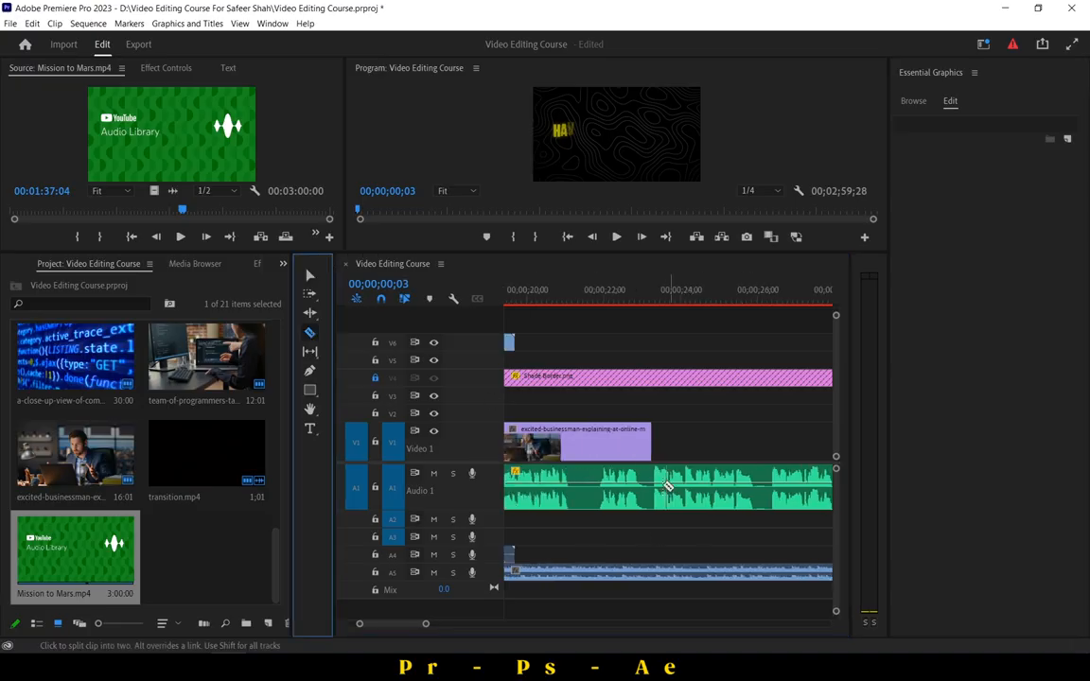
left_click(652, 478)
left_click(306, 290)
left_click(310, 277)
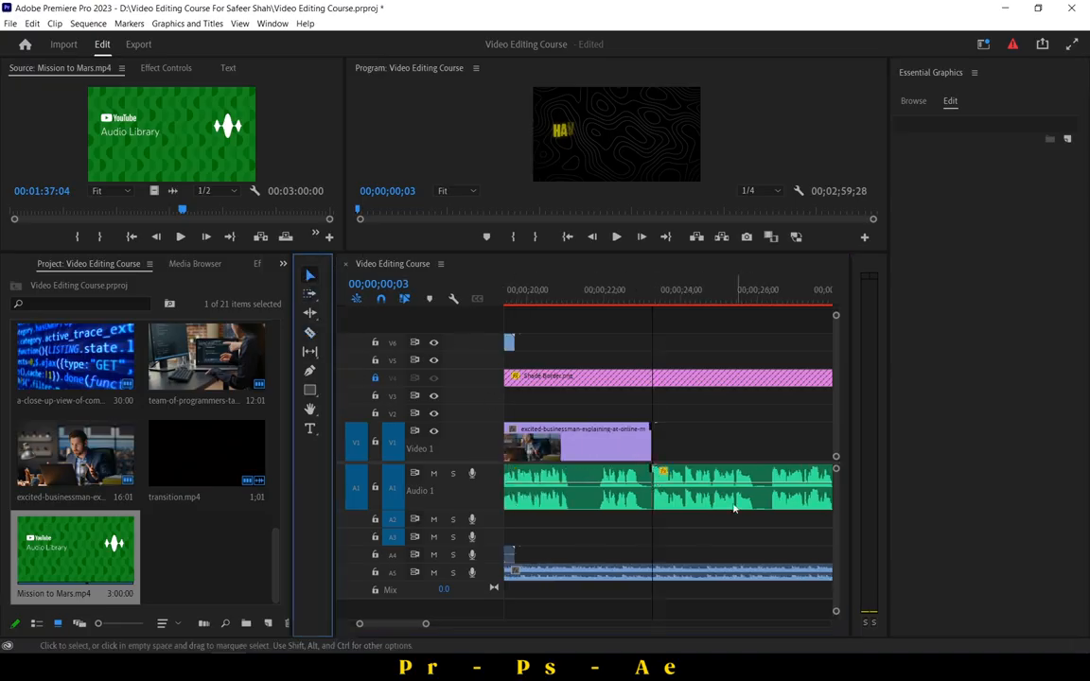
left_click(712, 484)
key("Delete")
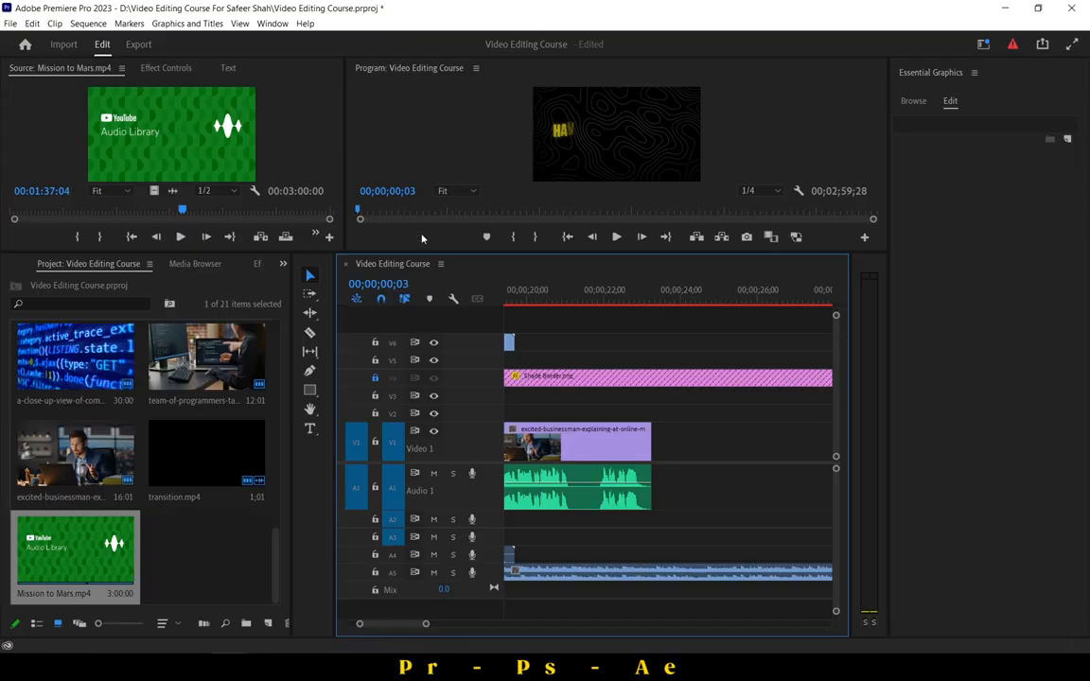
Unlock track V4, cut Shade Border.png where the excited-businessman clip ends and delete the remainder.
left_click(310, 333)
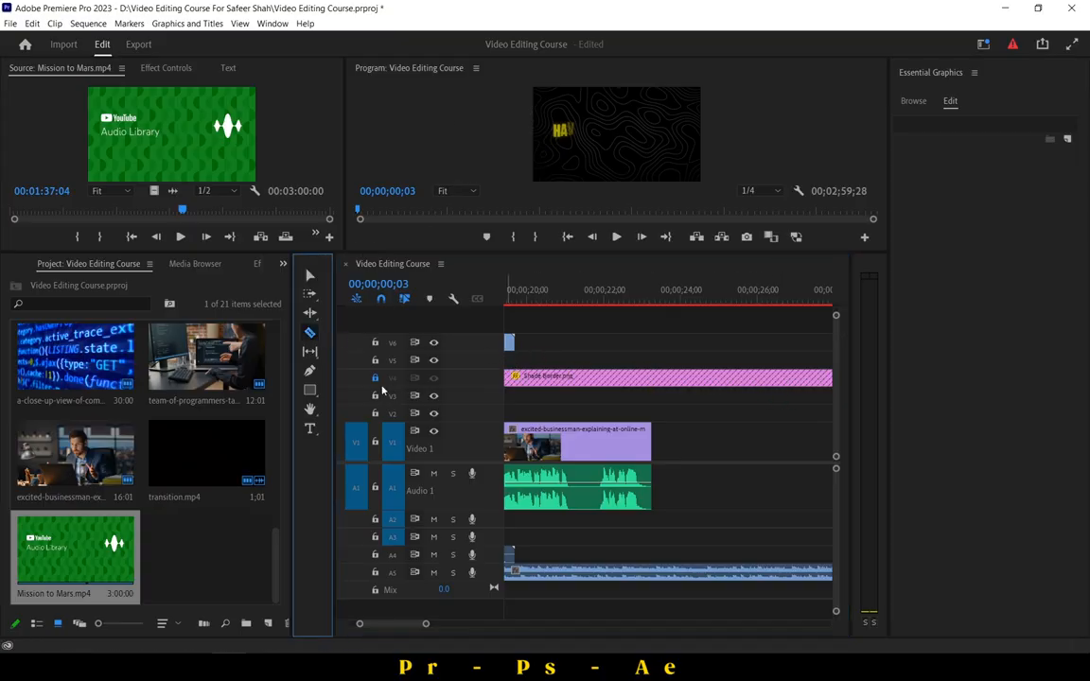
left_click(375, 378)
left_click(651, 377)
left_click(310, 275)
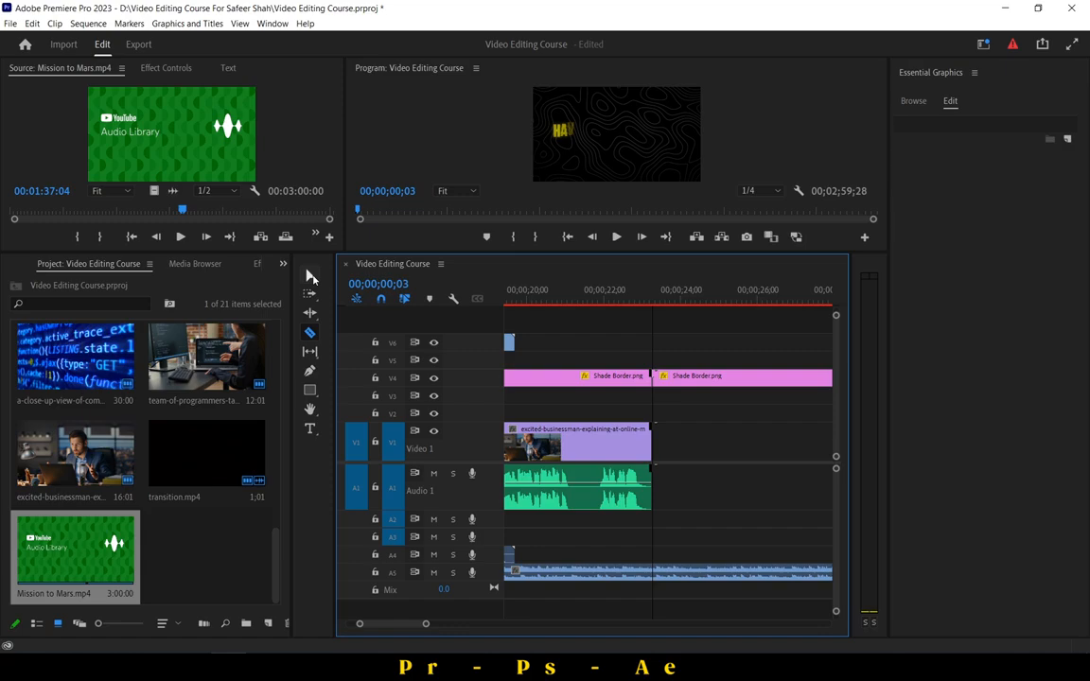
left_click(714, 381)
key("Delete")
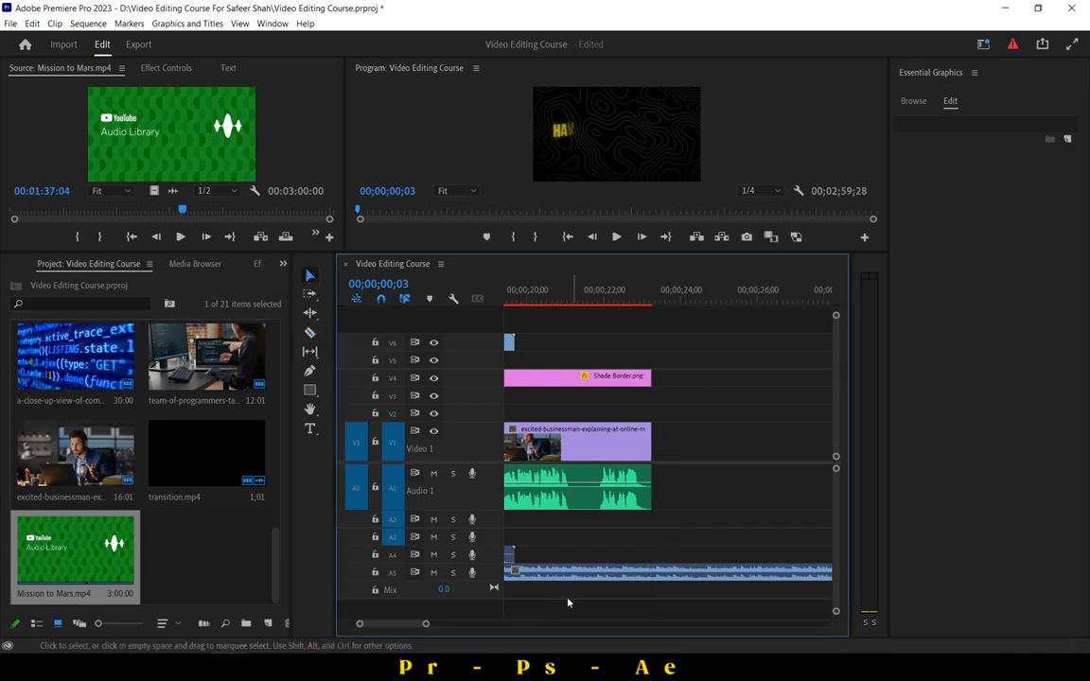
Play the sequence from the start to check the edit together with the background music.
left_click_drag(414, 626, 219, 631)
left_click(506, 289)
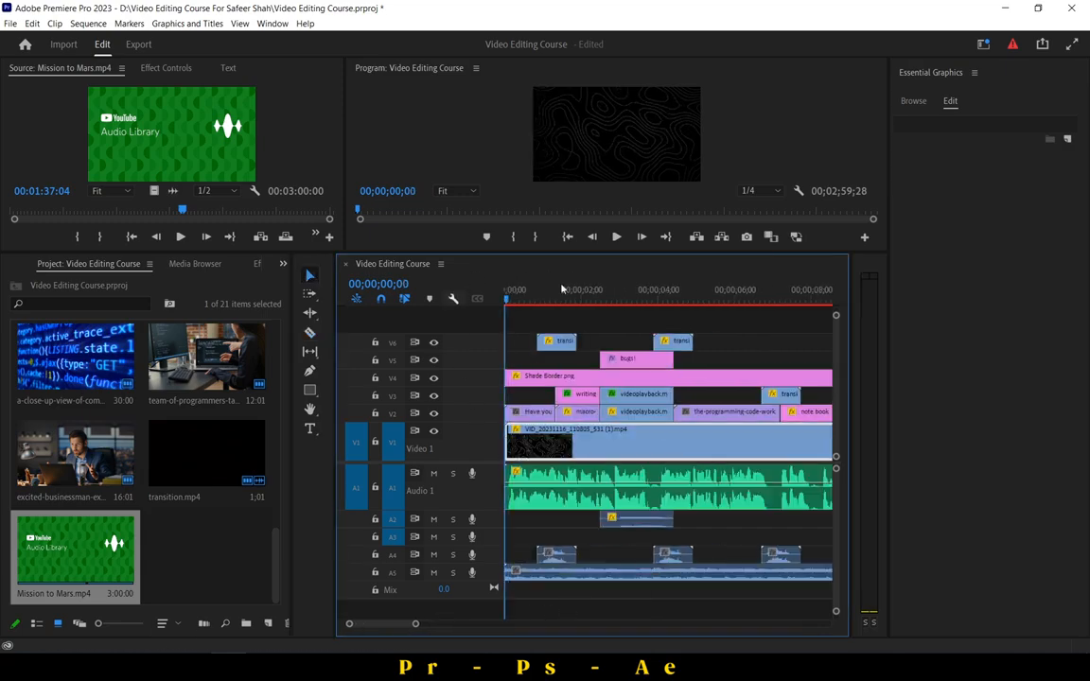
left_click(616, 236)
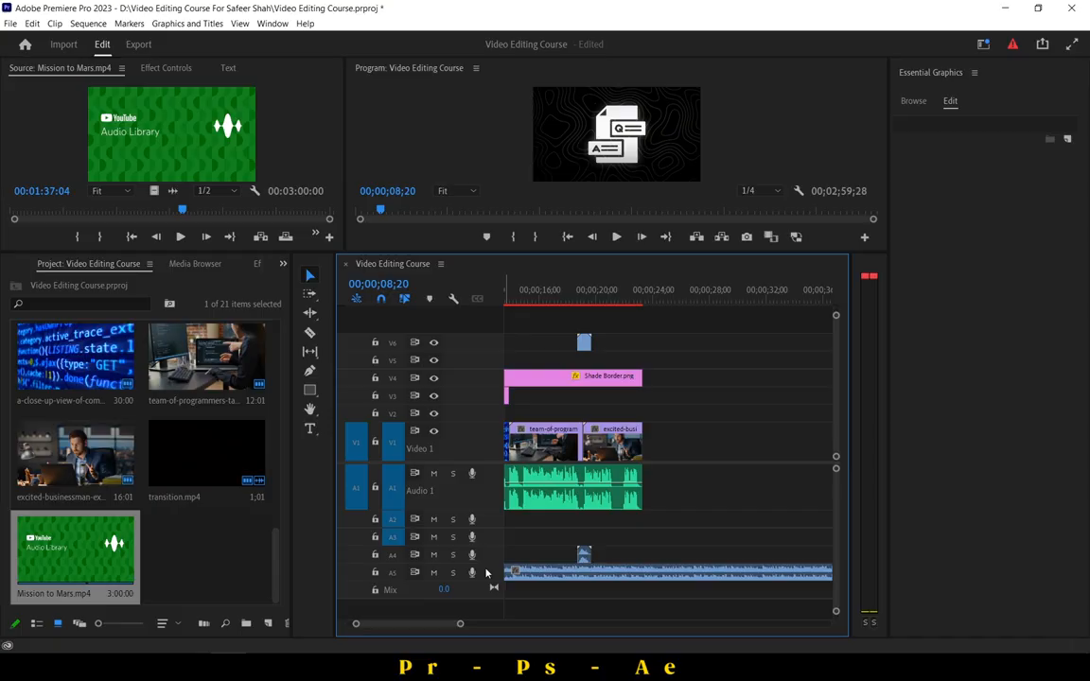
Fade out the A5 music with two volume keyframes, one just before and one just after the end of the video.
scroll(487, 573, "up", 2)
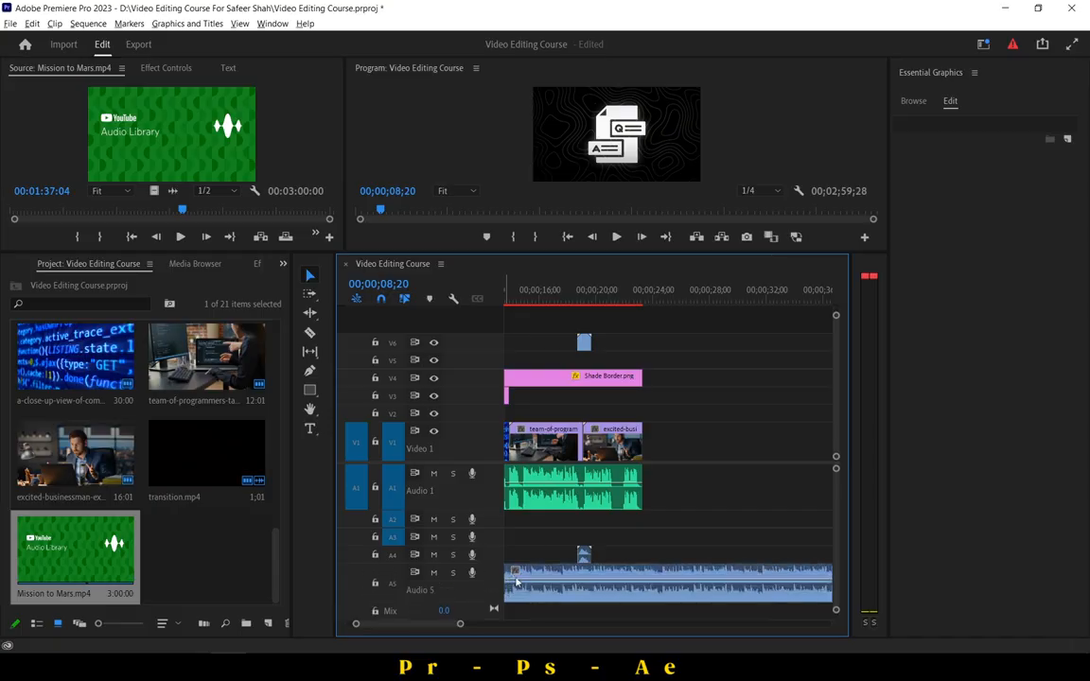
scroll(650, 577, "up", 4)
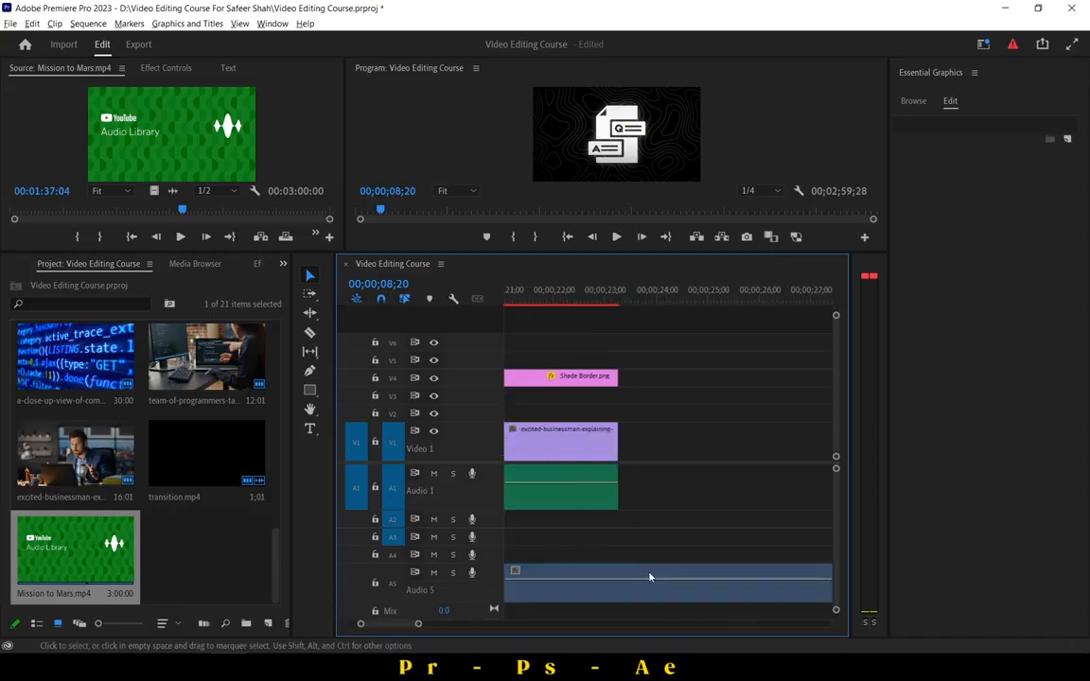
key("p")
left_click(599, 580)
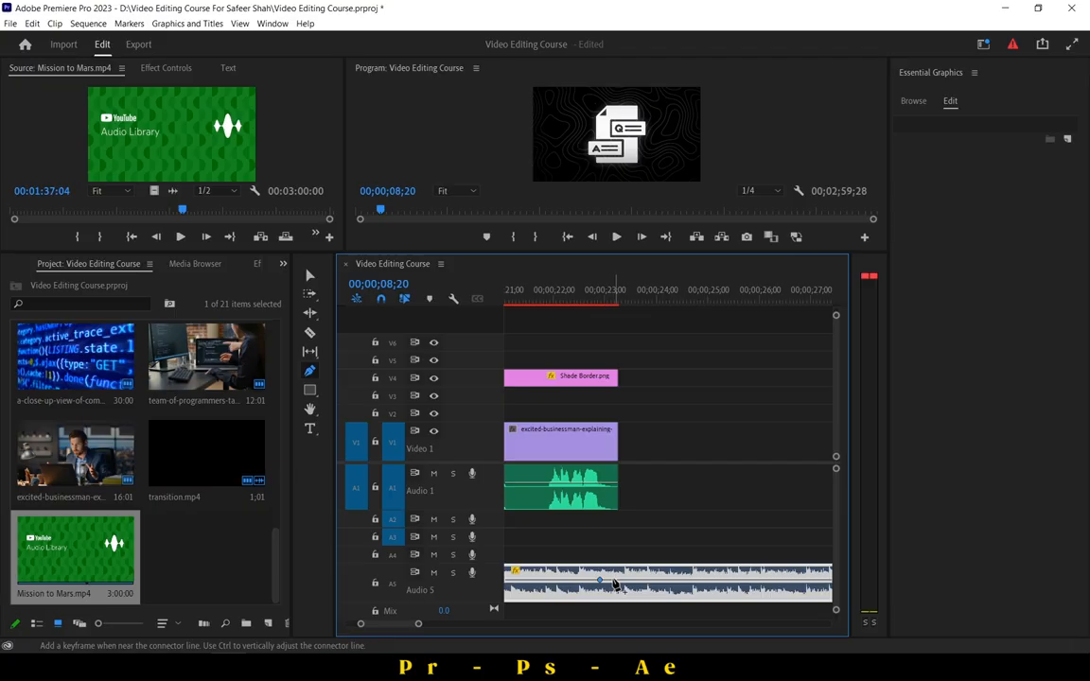
left_click_drag(657, 580, 656, 596)
left_click(309, 276)
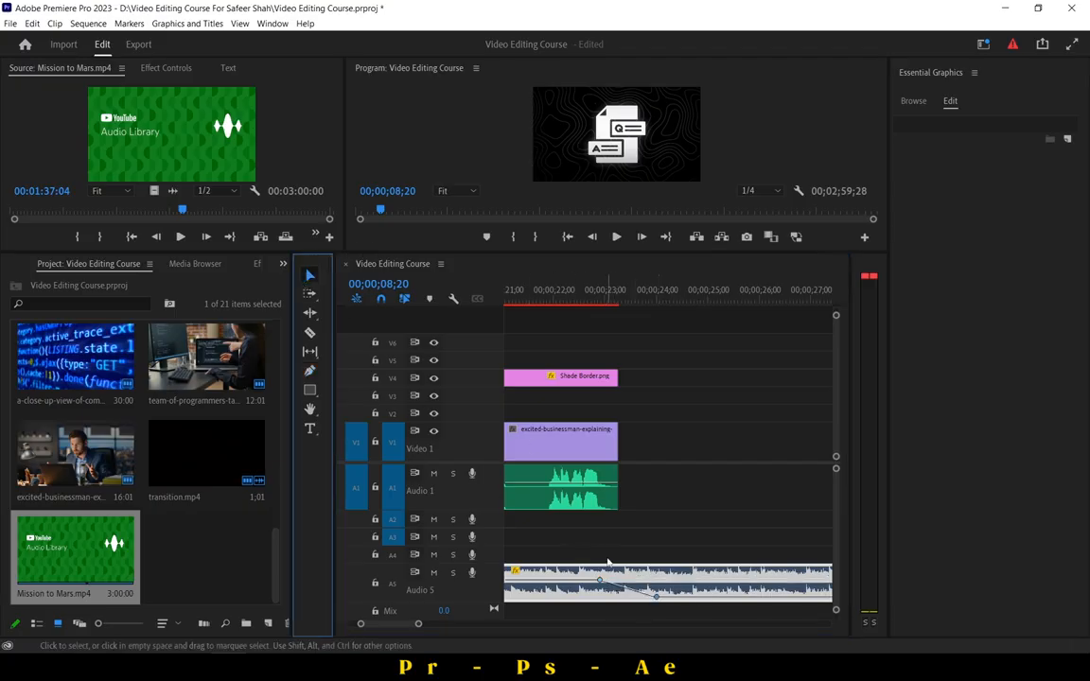
Cut the A5 music just after its fade-out and delete the remainder.
left_click(310, 333)
left_click(678, 589)
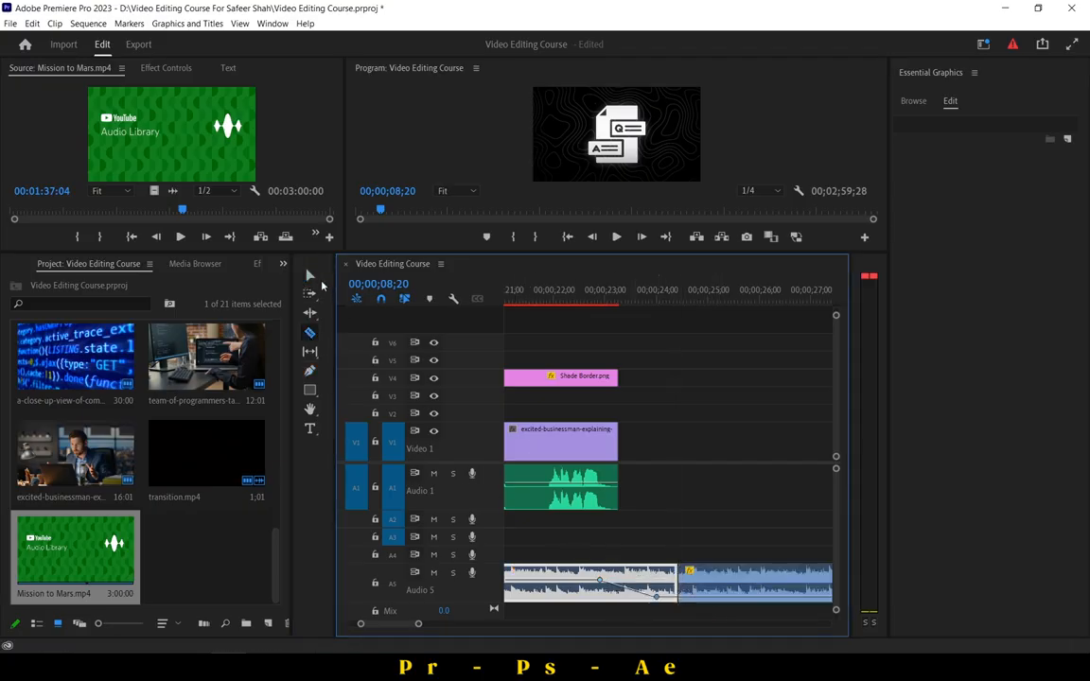
left_click(310, 277)
left_click(747, 582)
key("Delete")
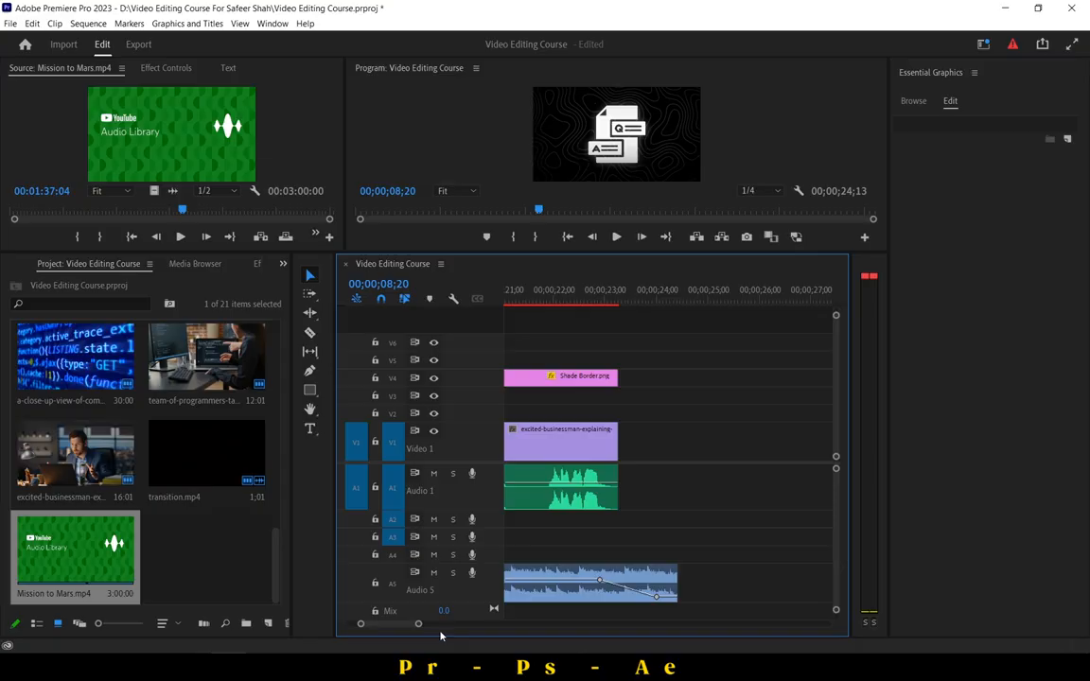
Adjust the audio gain of the music clip on A5 by -7 dB.
left_click_drag(380, 625, 212, 608)
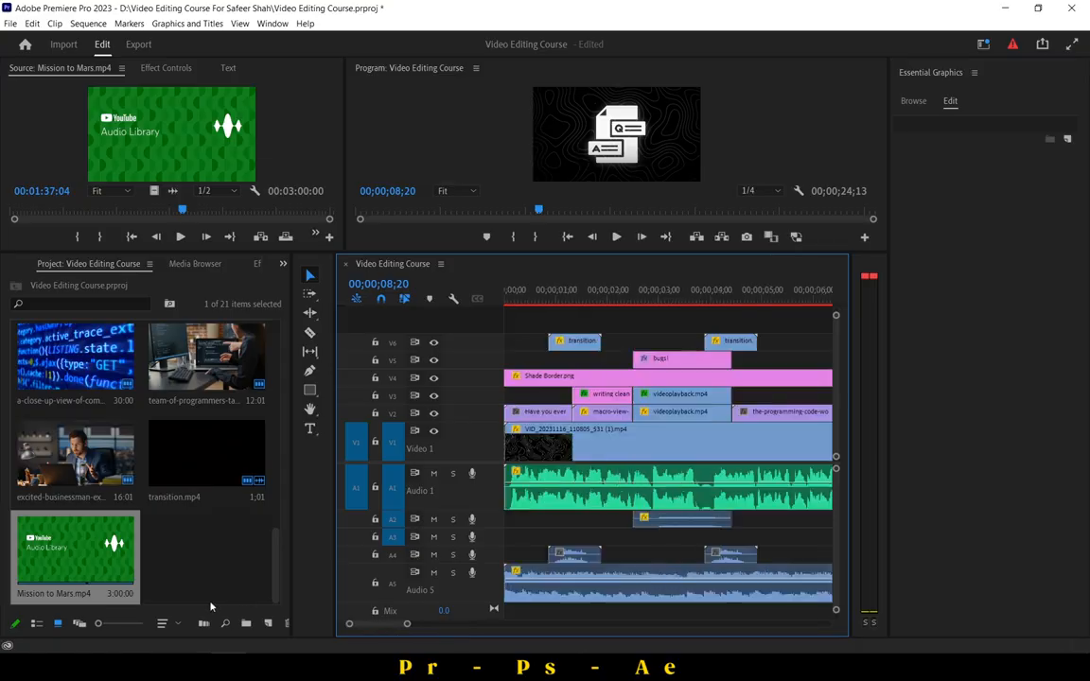
right_click(565, 589)
left_click(606, 446)
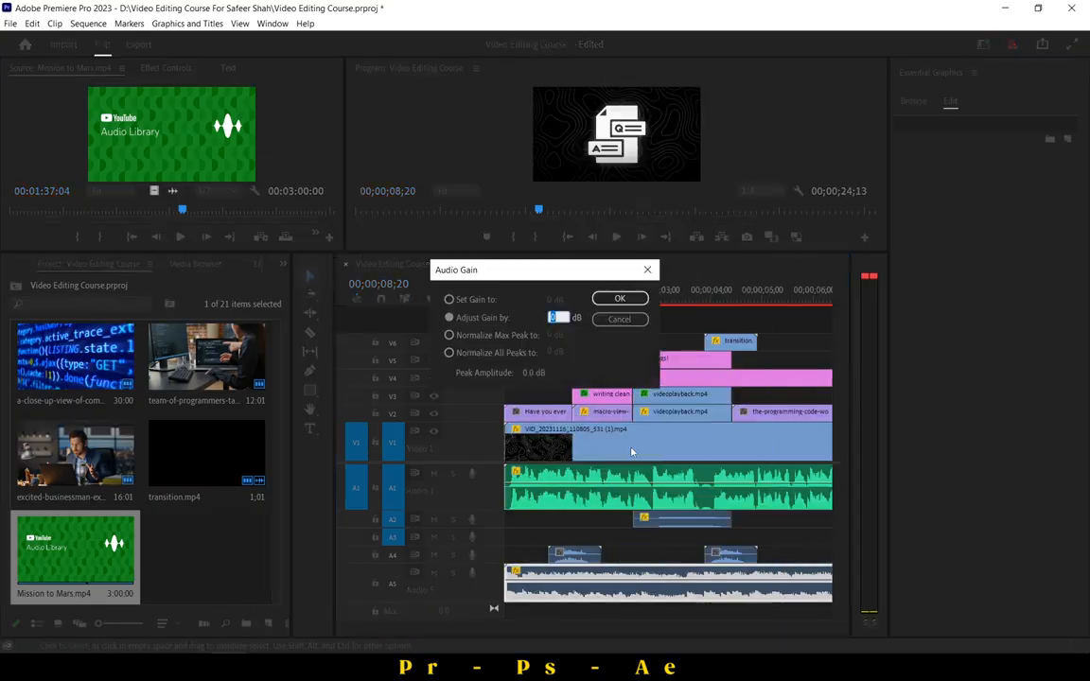
type("-7")
key("Return")
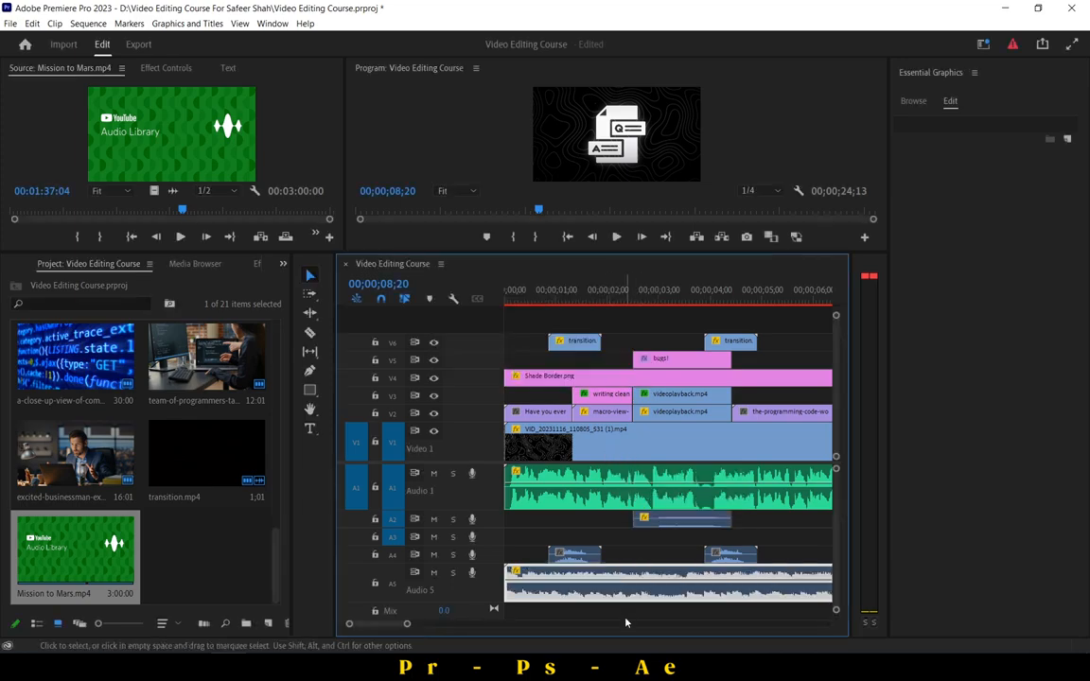
Lower the A5 music clip's audio gain with a negative adjustment and briefly play the sequence from the start.
right_click(631, 581)
left_click(683, 438)
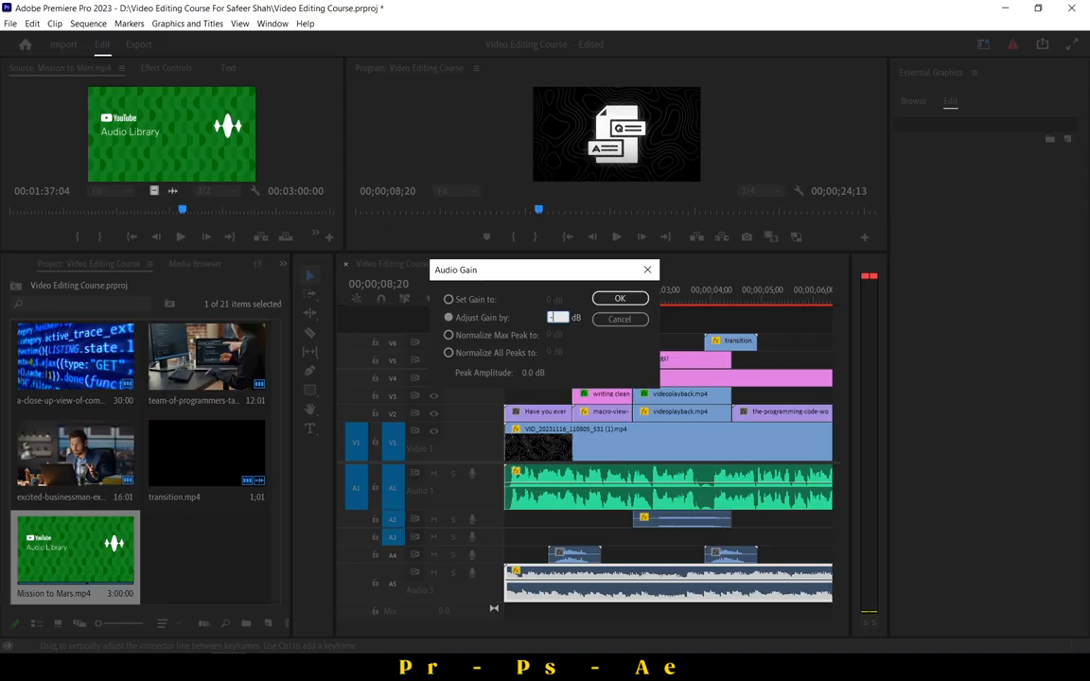
key("Return")
key("Home")
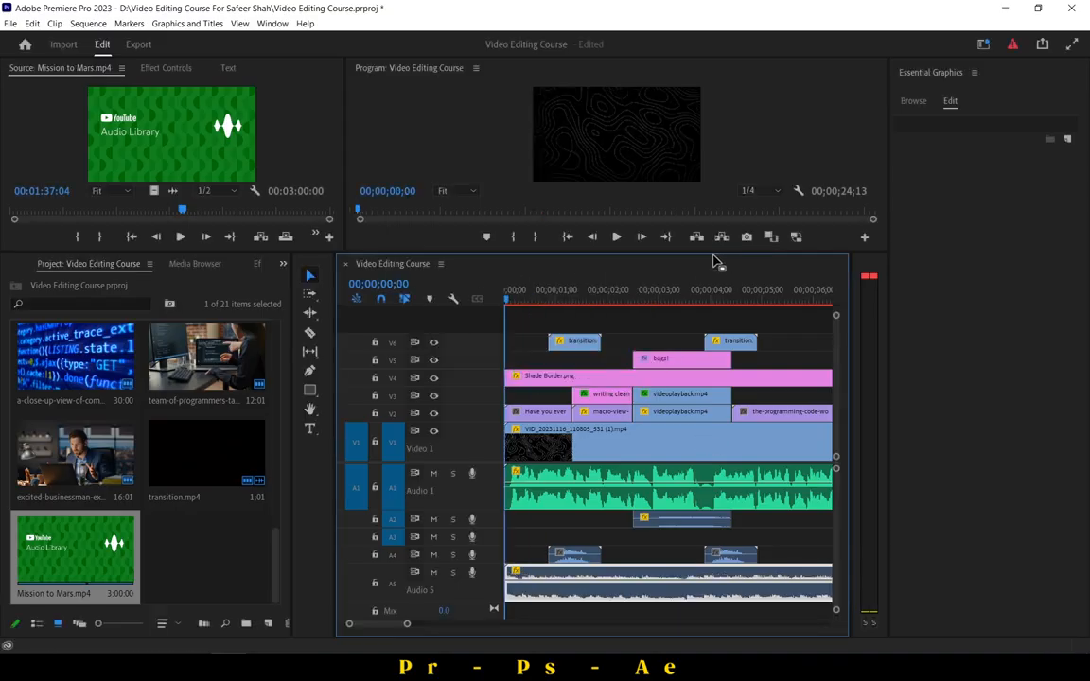
left_click(613, 239)
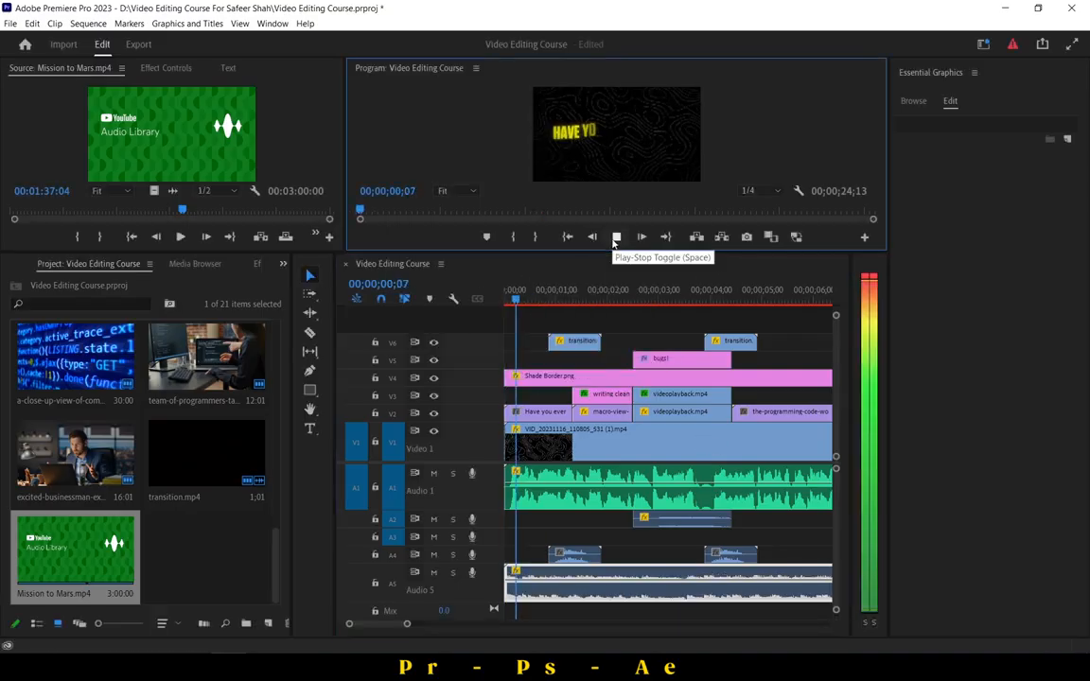
left_click(616, 238)
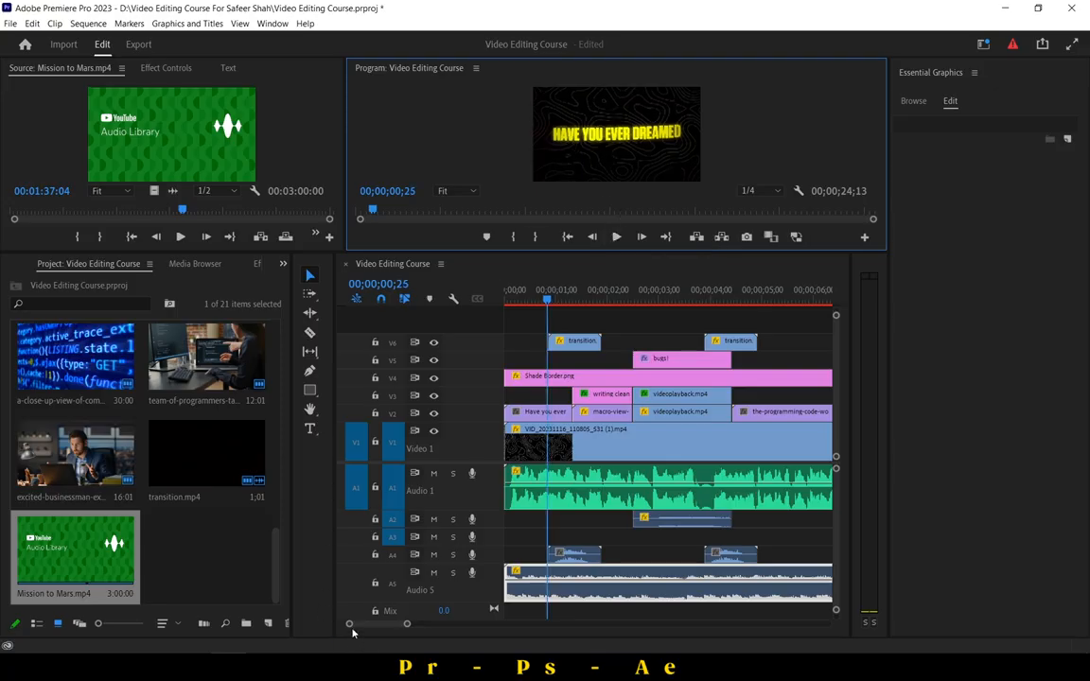
Render the preview of the whole sequence and put the playhead at the start.
left_click_drag(350, 625, 274, 634)
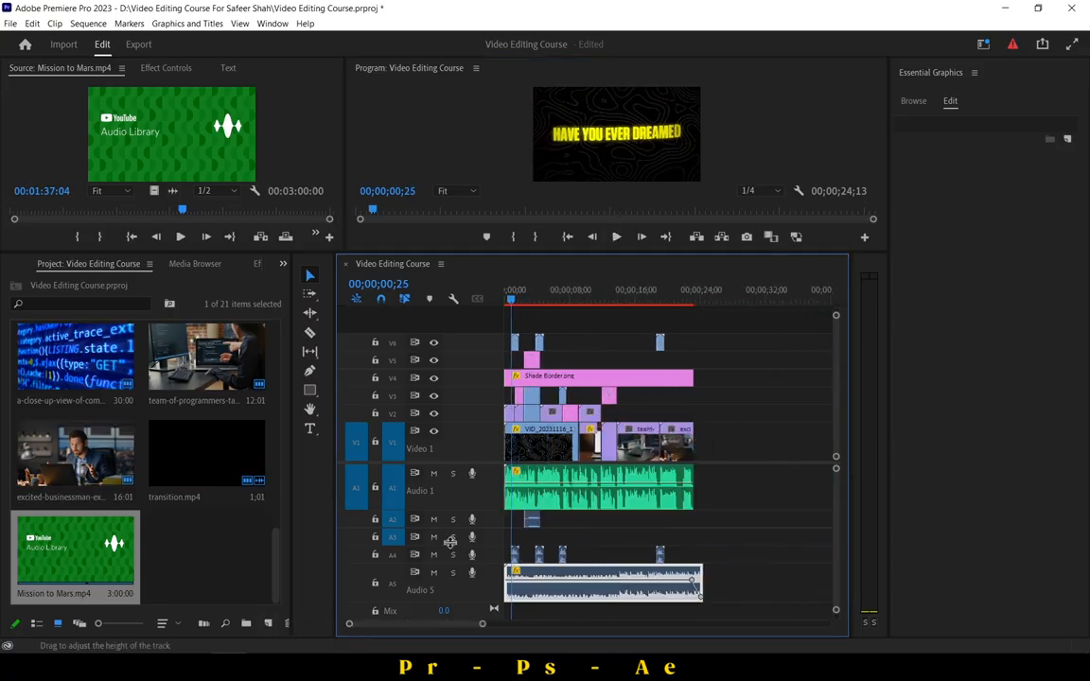
key("Return")
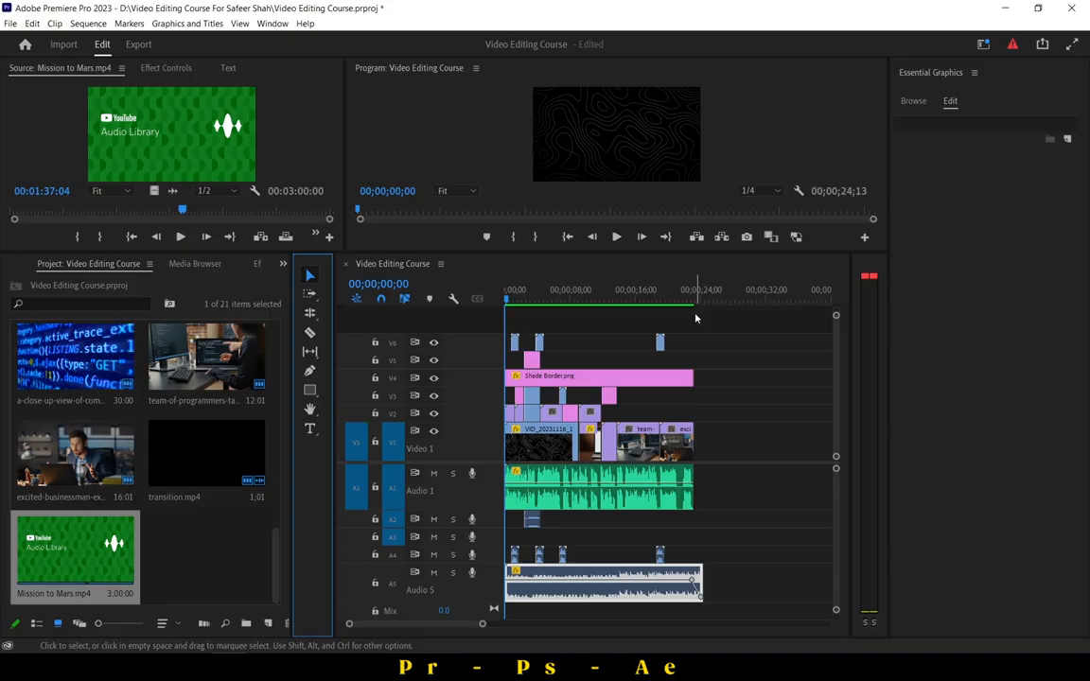
left_click_drag(530, 291, 505, 292)
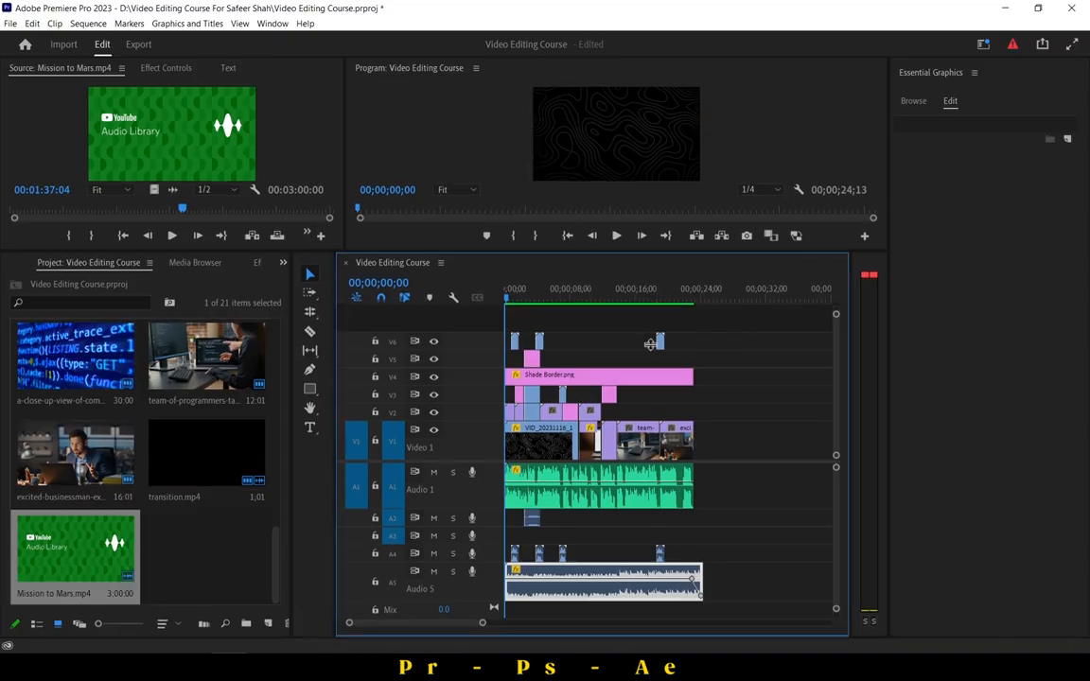
Enlarge the program monitor and play the rendered sequence through to its end.
left_click_drag(635, 253, 655, 535)
key("space")
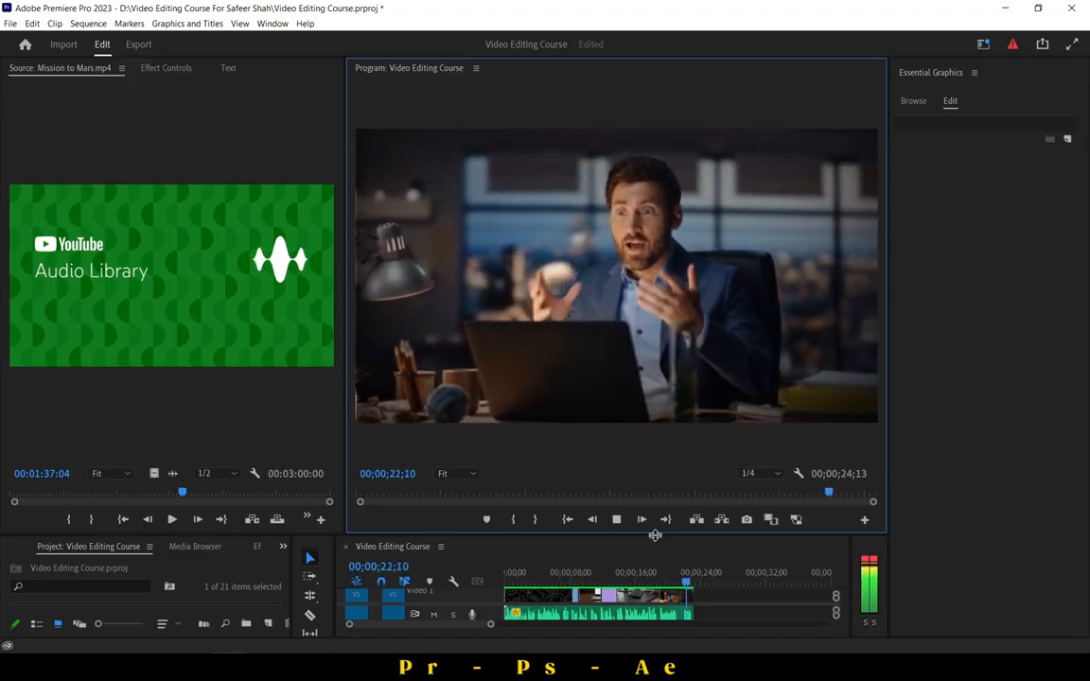
left_click(616, 519)
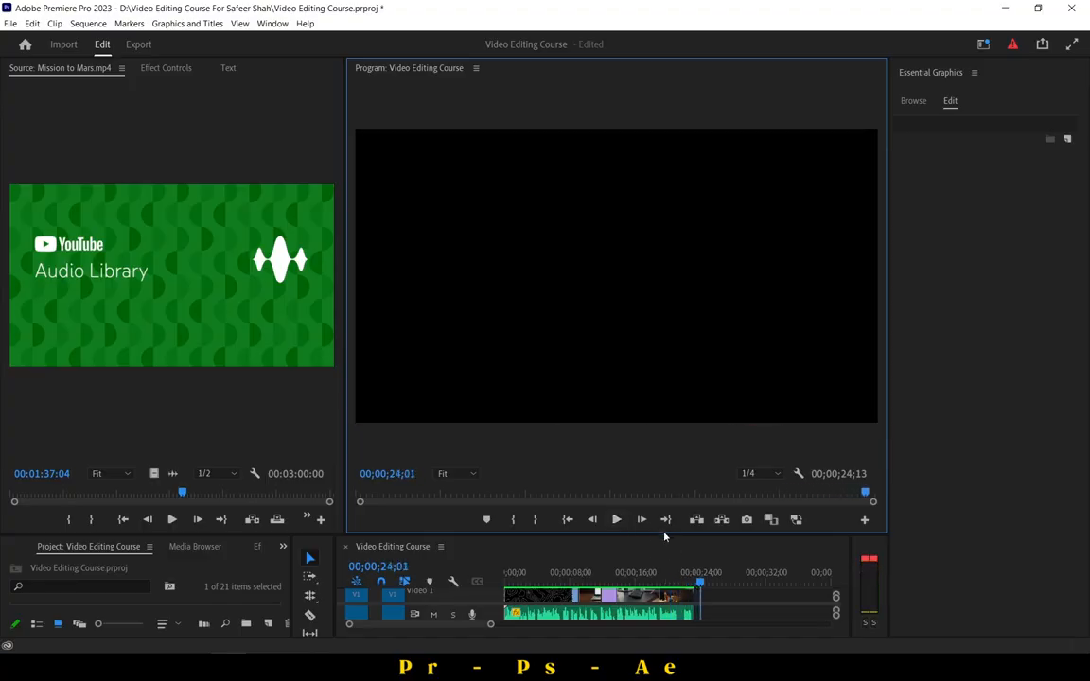
Enlarge the timeline area again so all tracks show and save the project.
left_click_drag(664, 536, 688, 304)
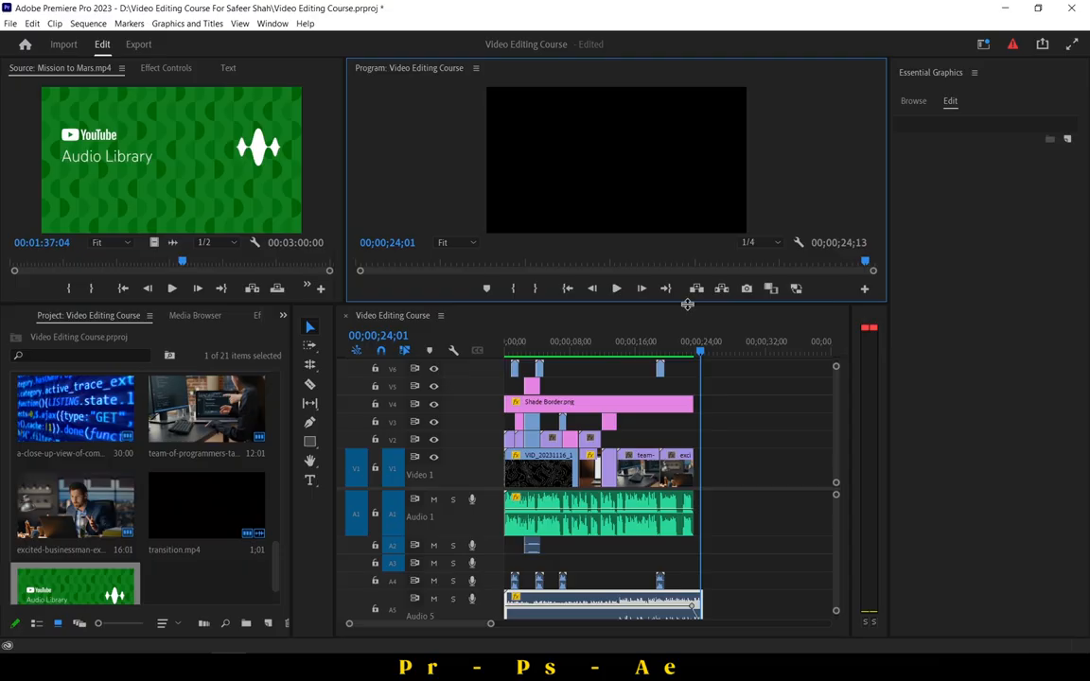
key("ctrl+s")
left_click(338, 669)
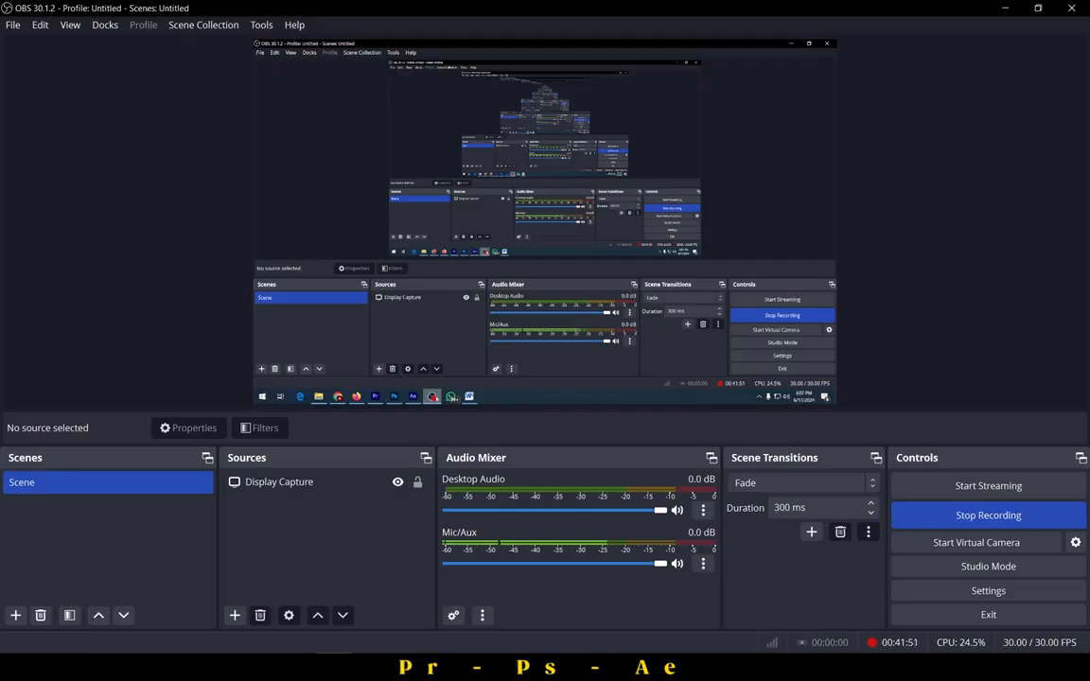
left_click(338, 668)
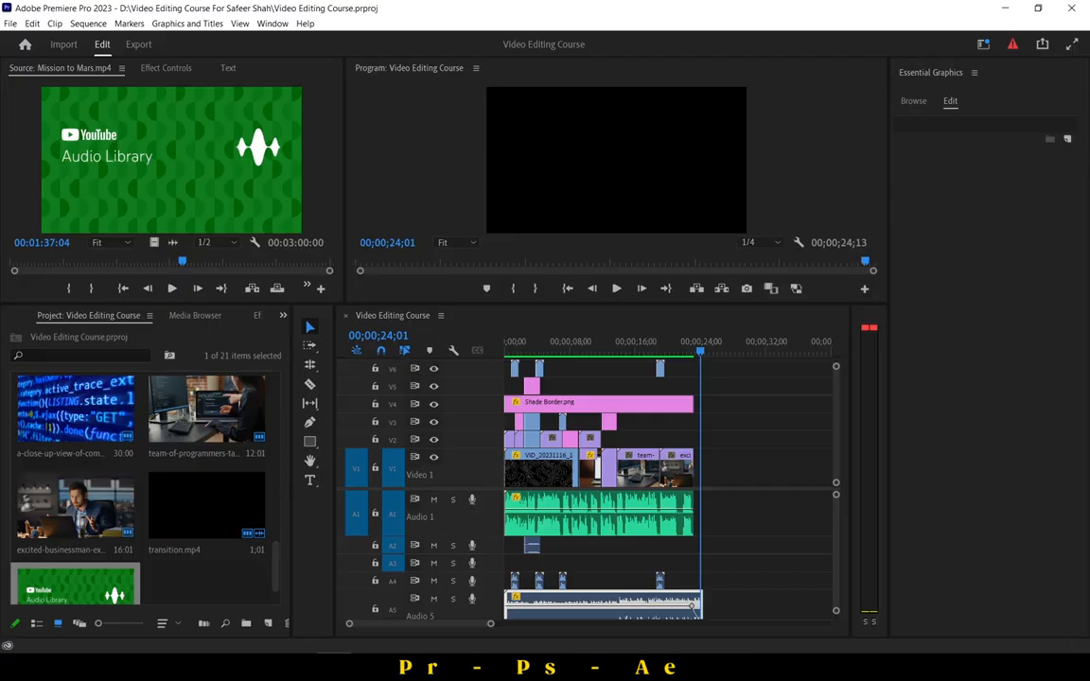